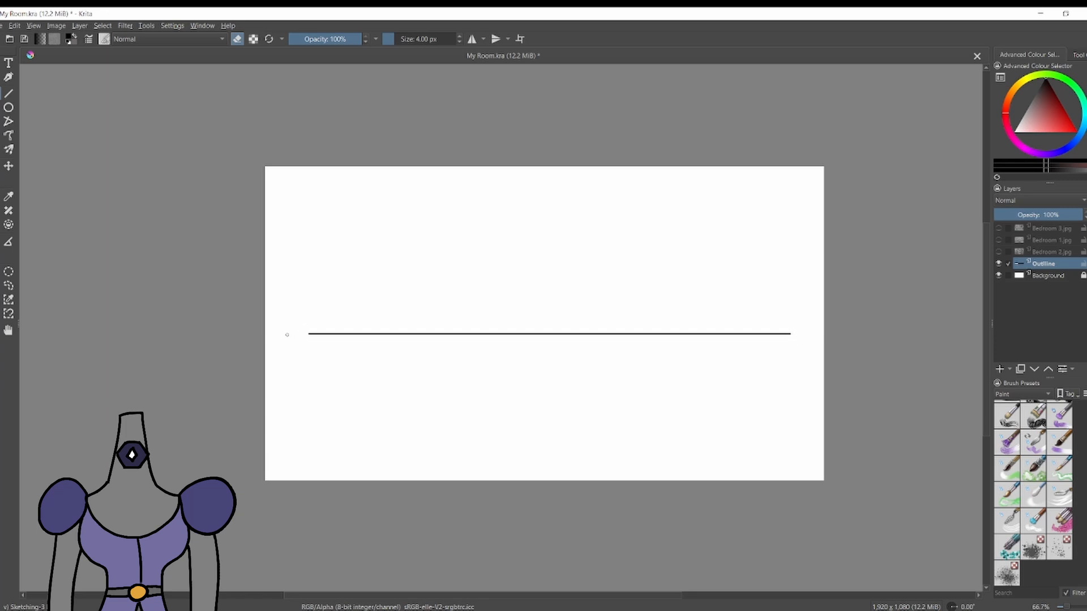
Move the horizontal floor line slightly lower on the canvas.
key(t)
drag(410, 357, 407, 379)
key(c)
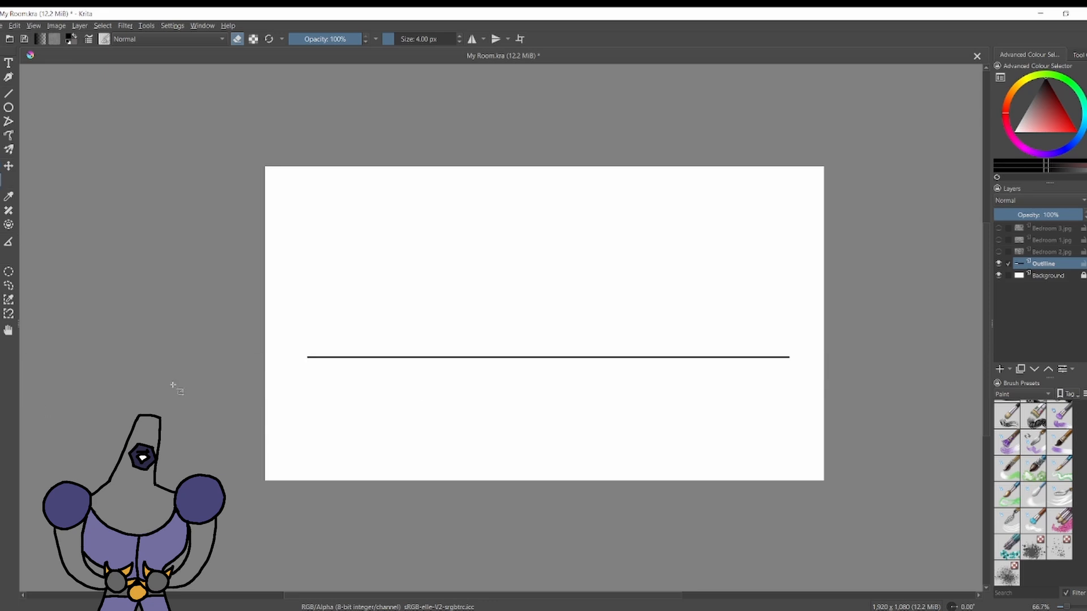
drag(285, 345, 798, 364)
right_click(546, 363)
click(563, 375)
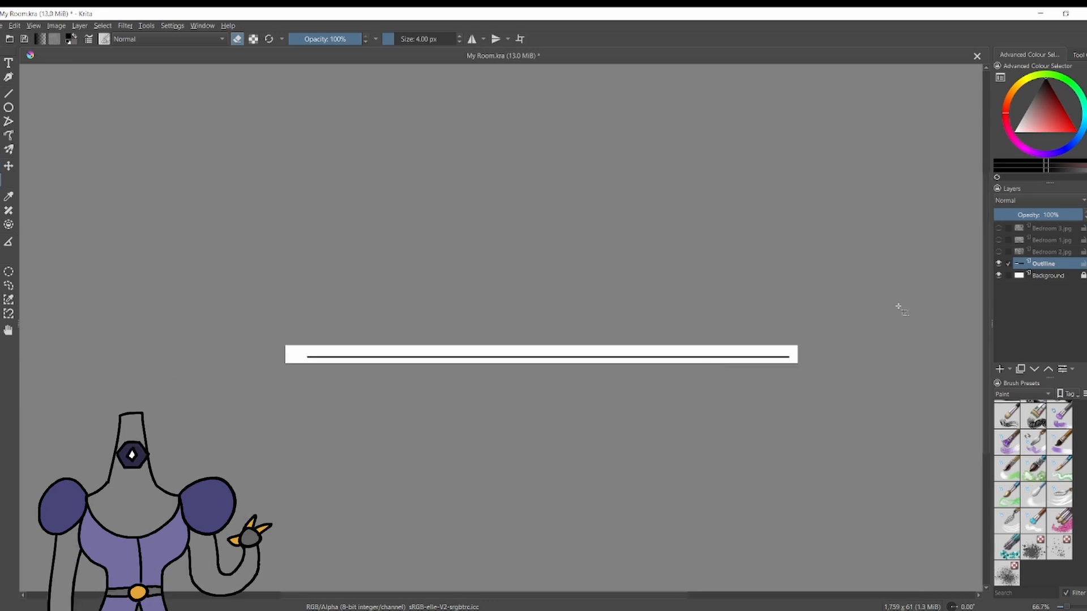
key(ctrl+z)
Shift the floor line partly off the canvas and erase the stray mark left near the canvas's left edge.
key(t)
key(minus)
drag(278, 369, 464, 345)
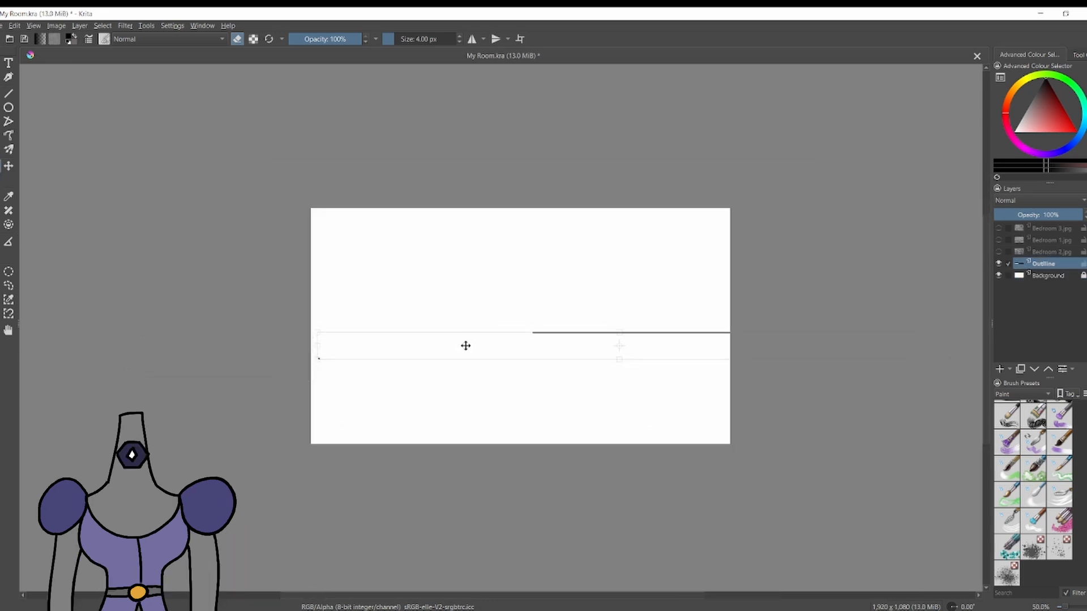
key(ctrl+t)
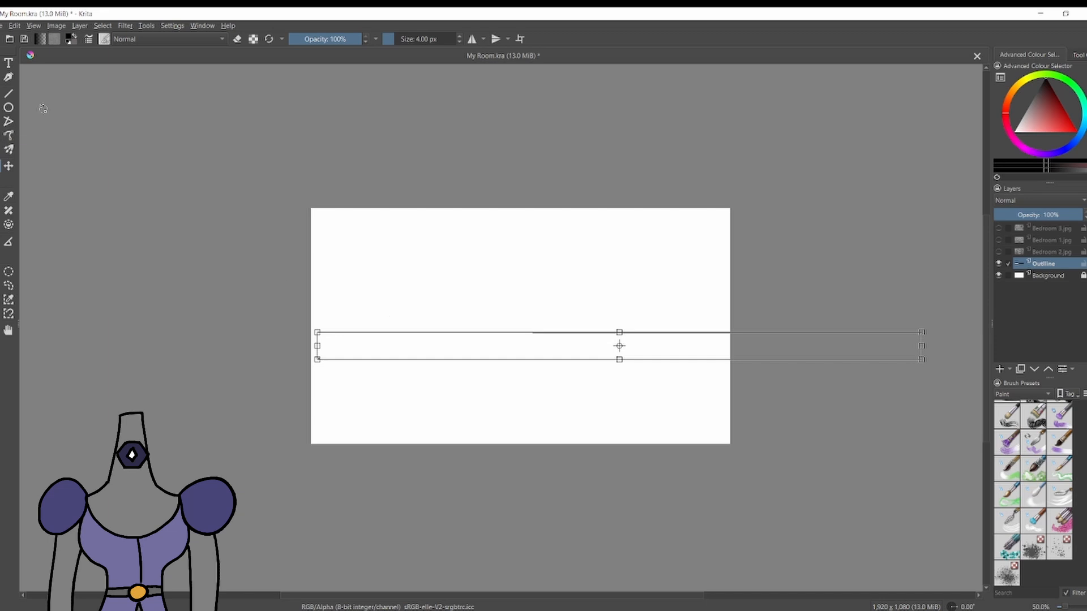
click(9, 93)
key(e)
key(ctrl+t)
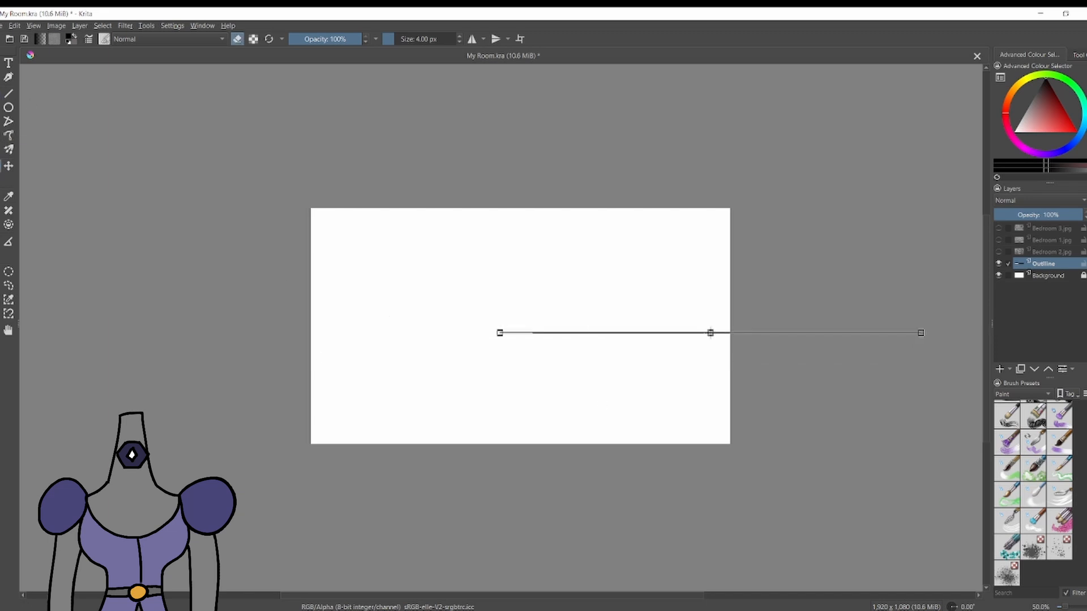
Inspect the floor line up close and erase the faint stray pixels beyond its left end.
scroll(534, 258, up, 2)
scroll(525, 409, up, 5)
drag(546, 403, 22, 423)
scroll(292, 430, down, 6)
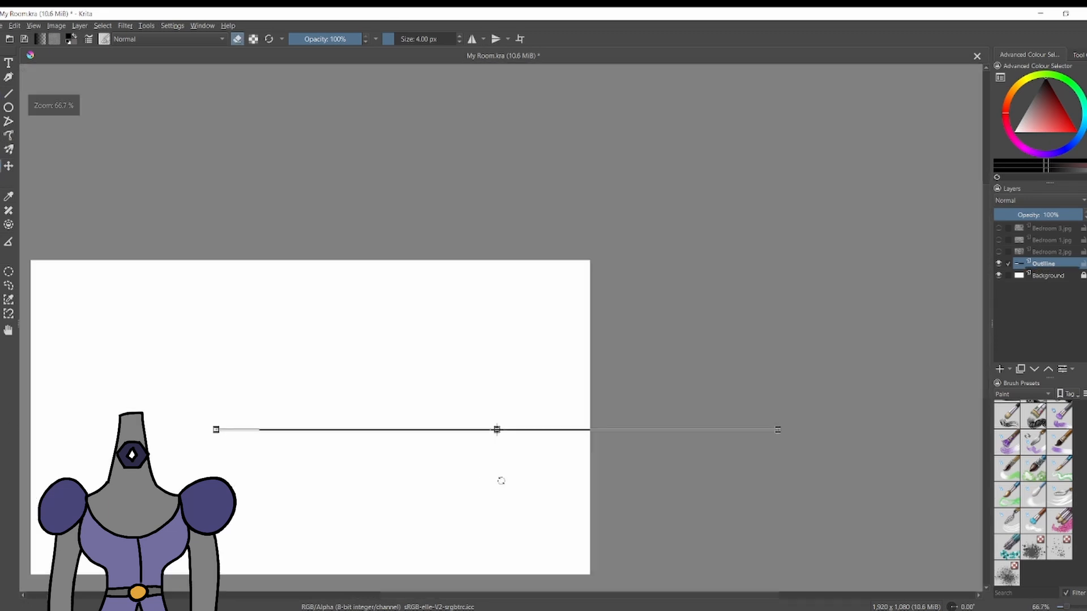
scroll(492, 396, up, 4)
scroll(351, 365, down, 8)
scroll(283, 396, up, 7)
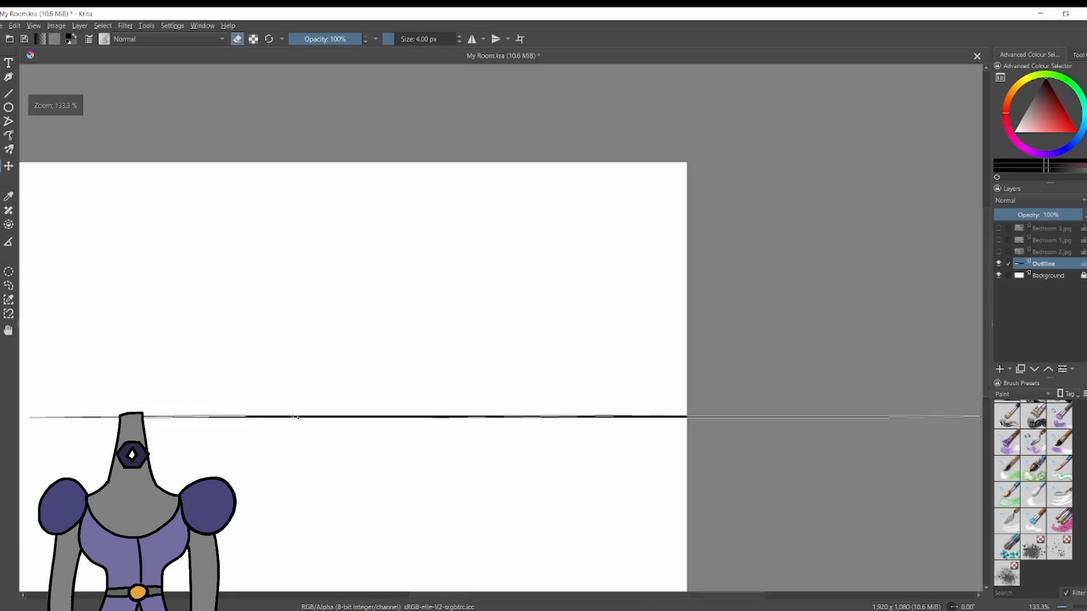
scroll(296, 417, up, 8)
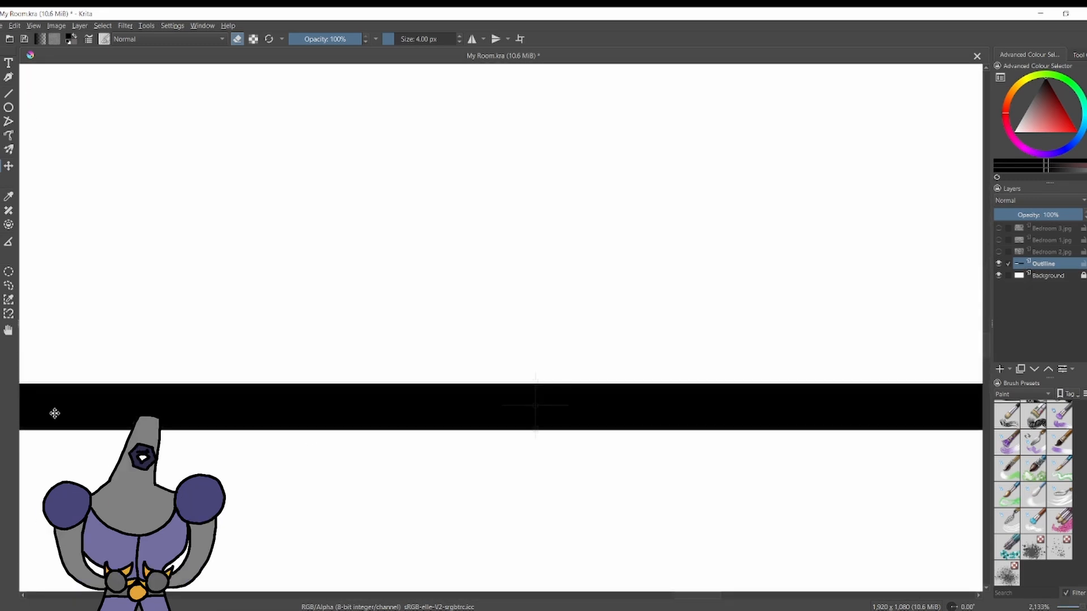
scroll(330, 454, down, 10)
scroll(711, 347, up, 8)
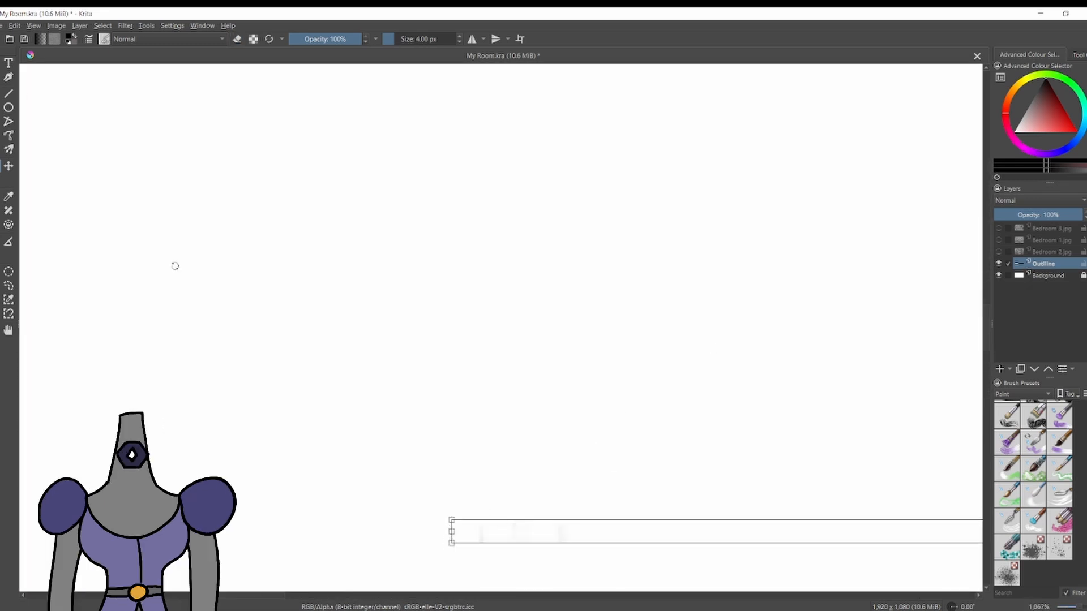
key(b)
key(e)
Move the floor line back onto the canvas so it is roughly centred horizontally, leaving a gap at both ends.
key(t)
scroll(532, 442, down, 4)
key(ctrl+t)
scroll(617, 462, up, 4)
scroll(402, 402, down, 3)
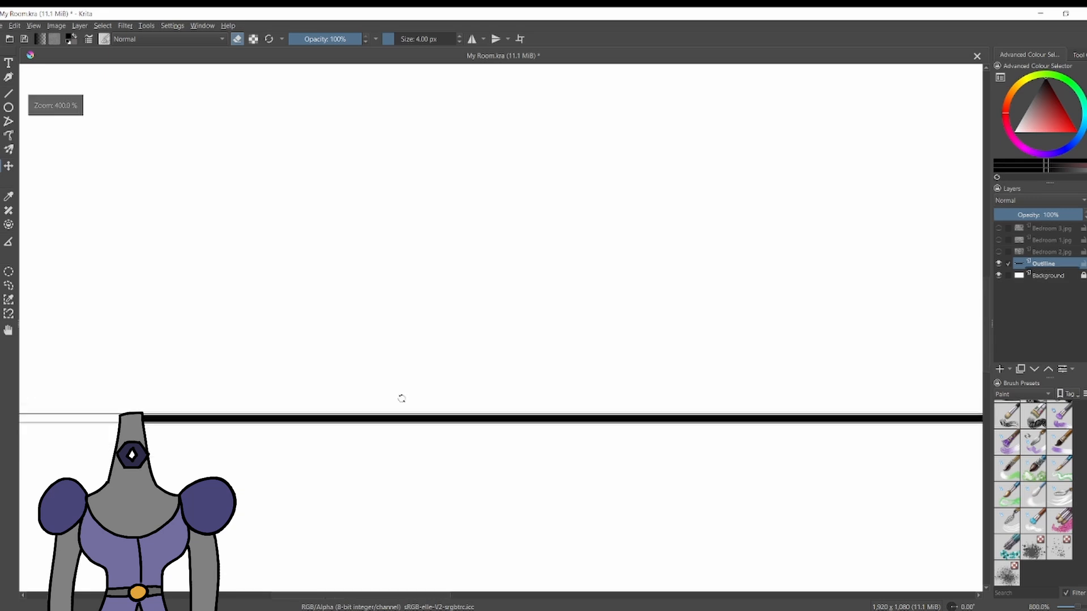
scroll(402, 398, down, 3)
scroll(810, 345, up, 6)
drag(810, 346, 403, 358)
scroll(403, 359, down, 8)
scroll(502, 548, up, 5)
drag(502, 546, 265, 521)
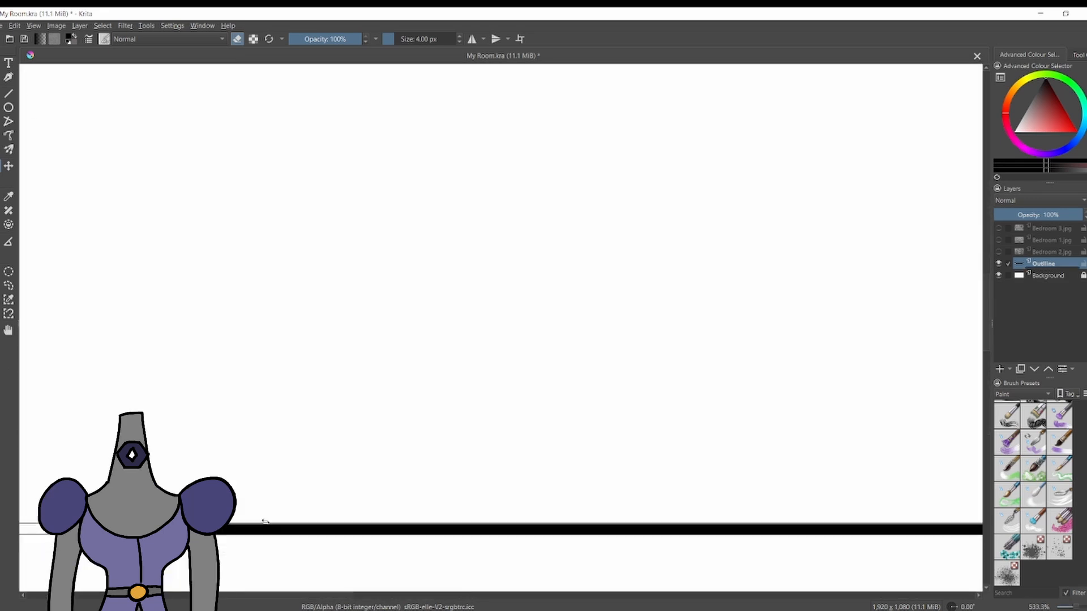
key(1)
scroll(216, 284, up, 5)
scroll(240, 330, down, 6)
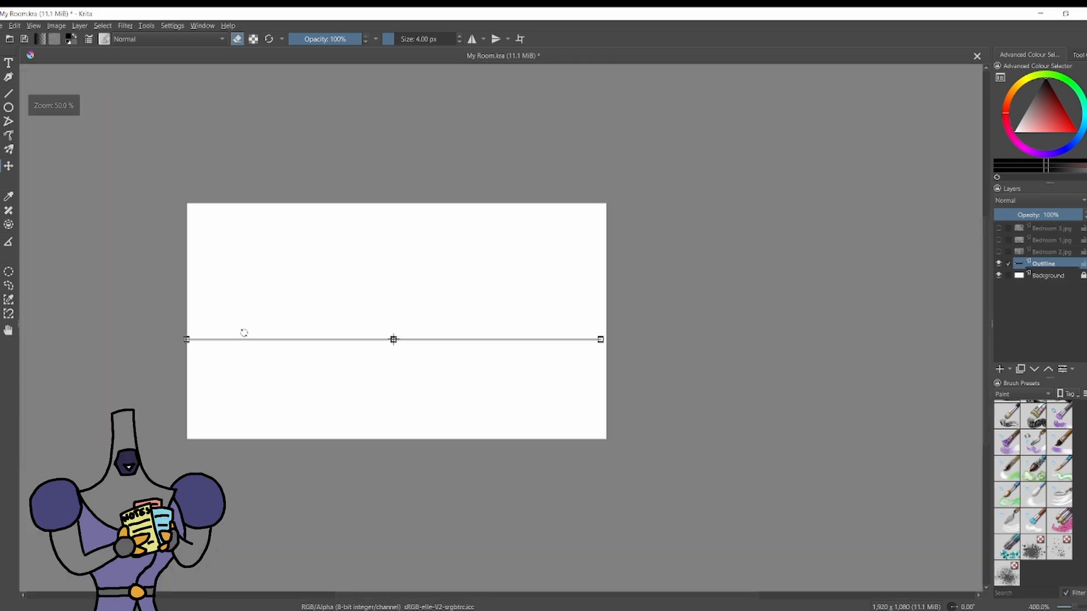
scroll(368, 362, up, 1)
scroll(530, 198, up, 6)
scroll(530, 198, down, 5)
scroll(640, 185, up, 4)
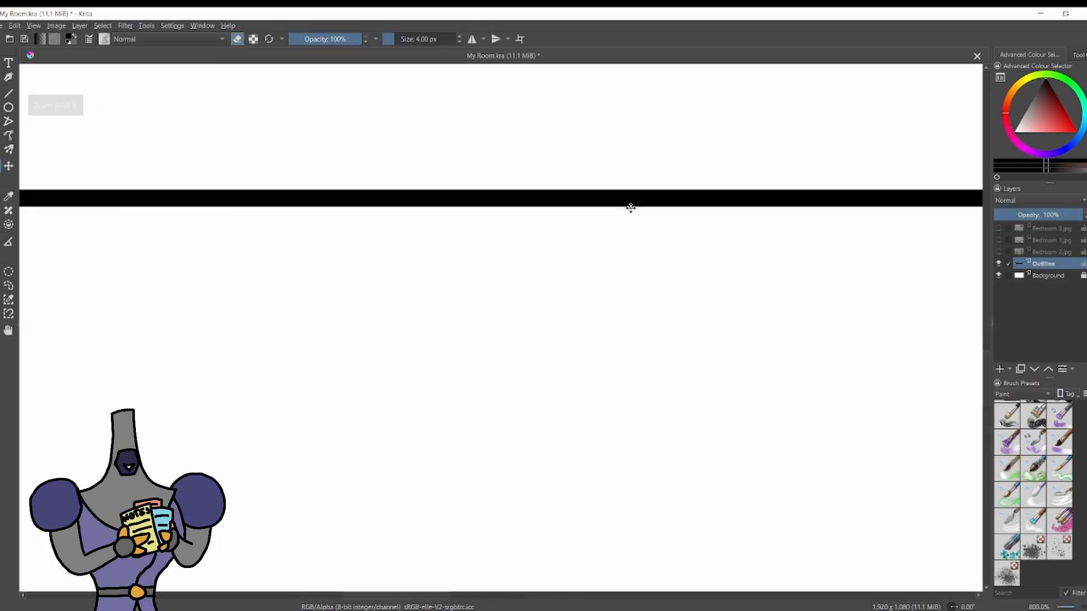
Erase the faint leftover pixels beyond the ends of the floor line.
scroll(631, 204, down, 8)
scroll(750, 255, up, 1)
key(b)
scroll(679, 218, up, 5)
scroll(676, 249, down, 5)
scroll(812, 300, up, 4)
key(e)
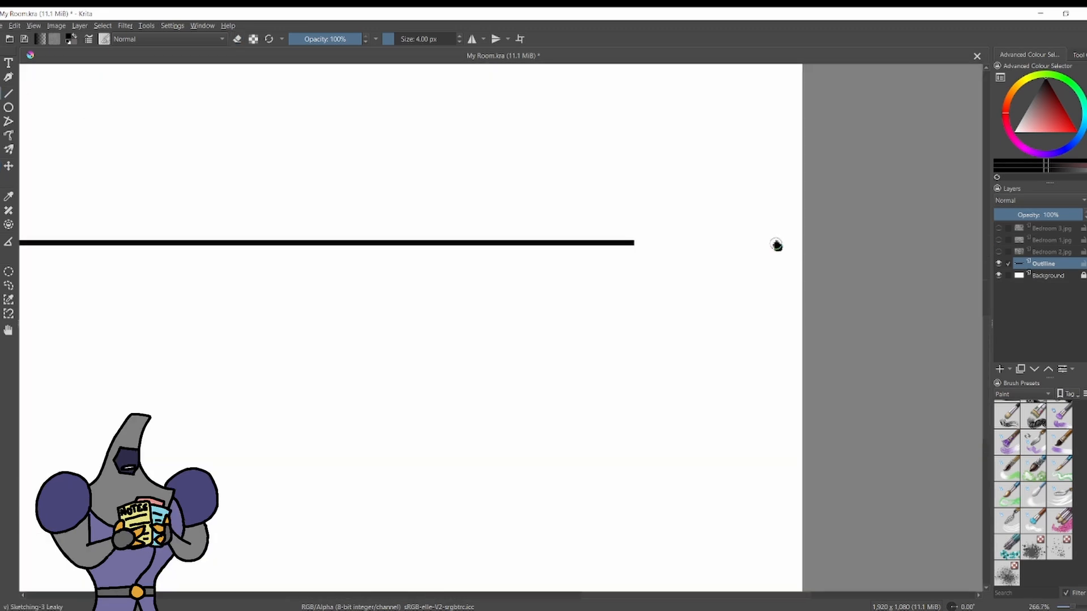
key(e)
scroll(757, 251, down, 5)
scroll(428, 210, up, 2)
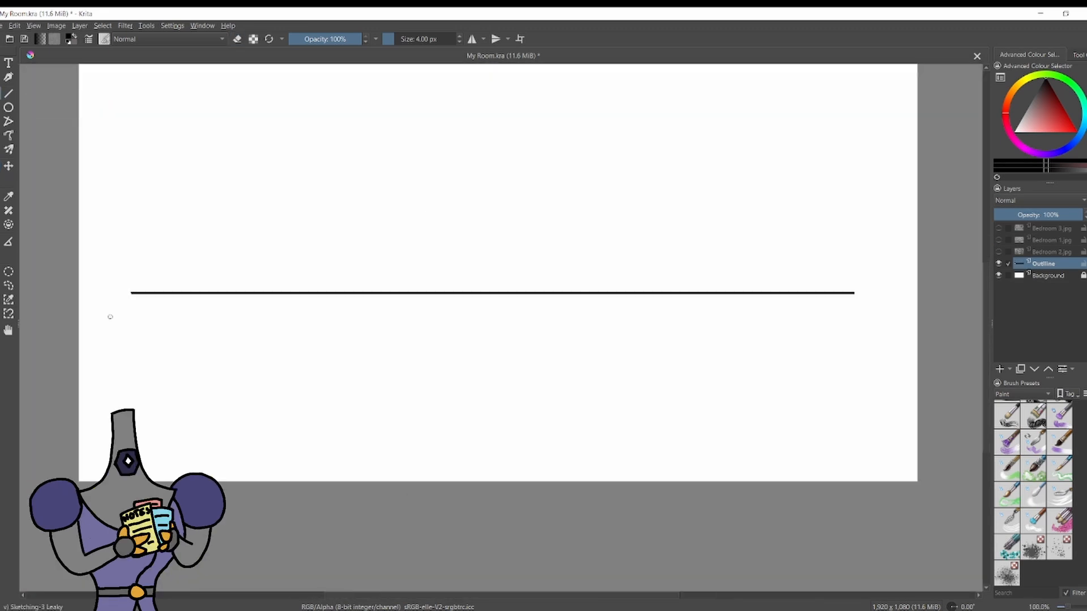
drag(133, 293, 79, 456)
mouse_move(855, 293)
mouse_down()
mouse_move(887, 355)
mouse_move(898, 482)
mouse_up()
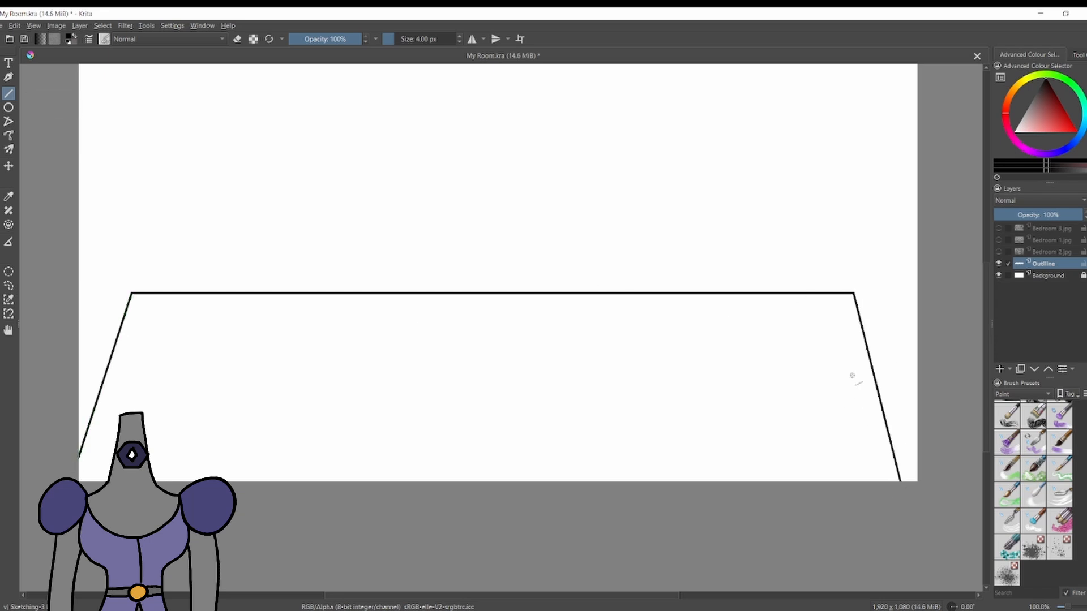
key(ctrl+z)
Draw shallow diagonal floor edges from both ends of the horizontal line down to the canvas's side edges.
key(ctrl+z)
drag(855, 293, 917, 348)
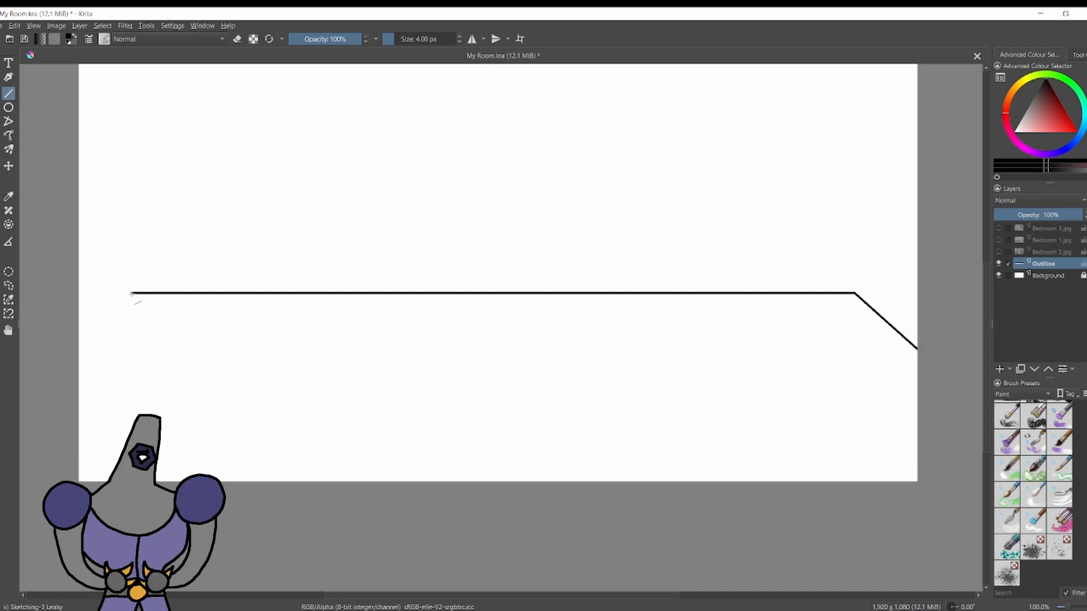
drag(131, 293, 76, 378)
key(ctrl+z)
drag(123, 298, 101, 322)
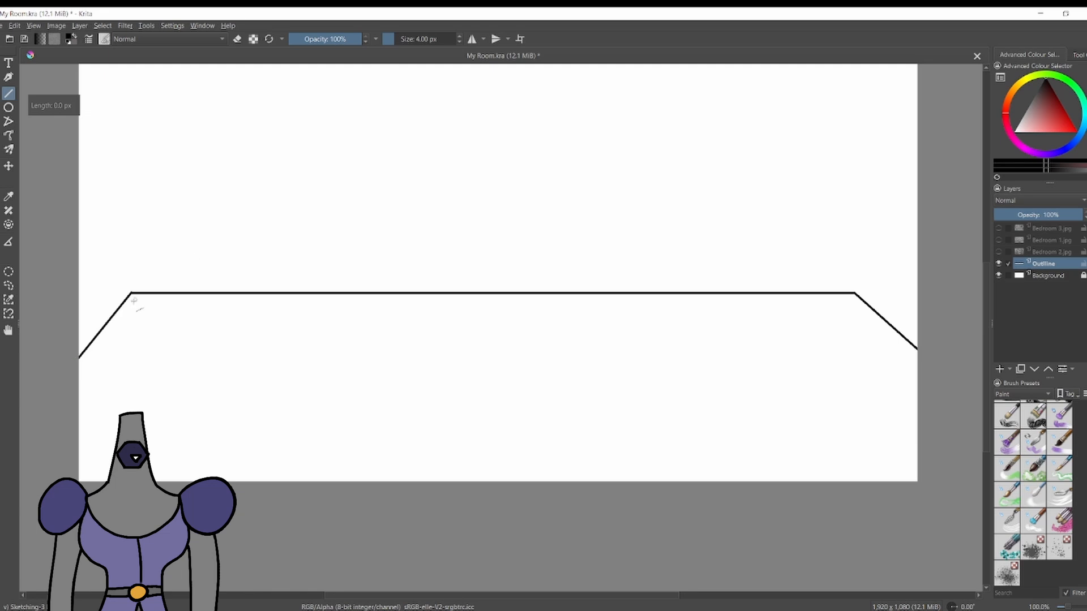
Erase the overlapping pixels that stick out above the left corner of the floor outline.
key(e)
scroll(141, 287, up, 8)
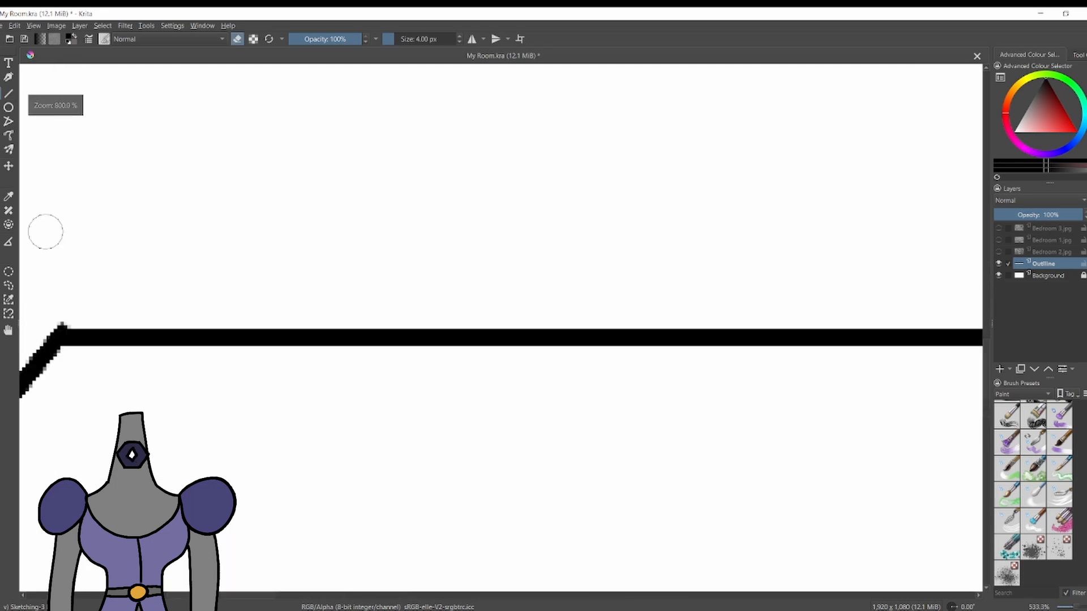
click(82, 402)
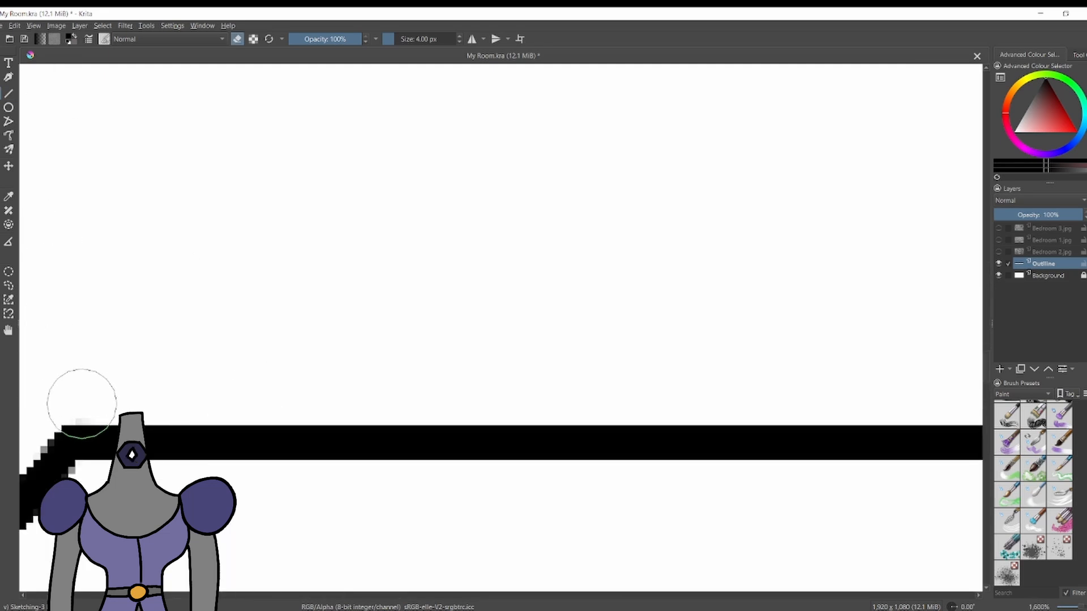
click(80, 400)
scroll(390, 296, down, 9)
Move the whole floor outline slightly lower on the canvas.
key(ctrl+t)
drag(517, 338, 517, 339)
drag(672, 326, 671, 352)
key(b)
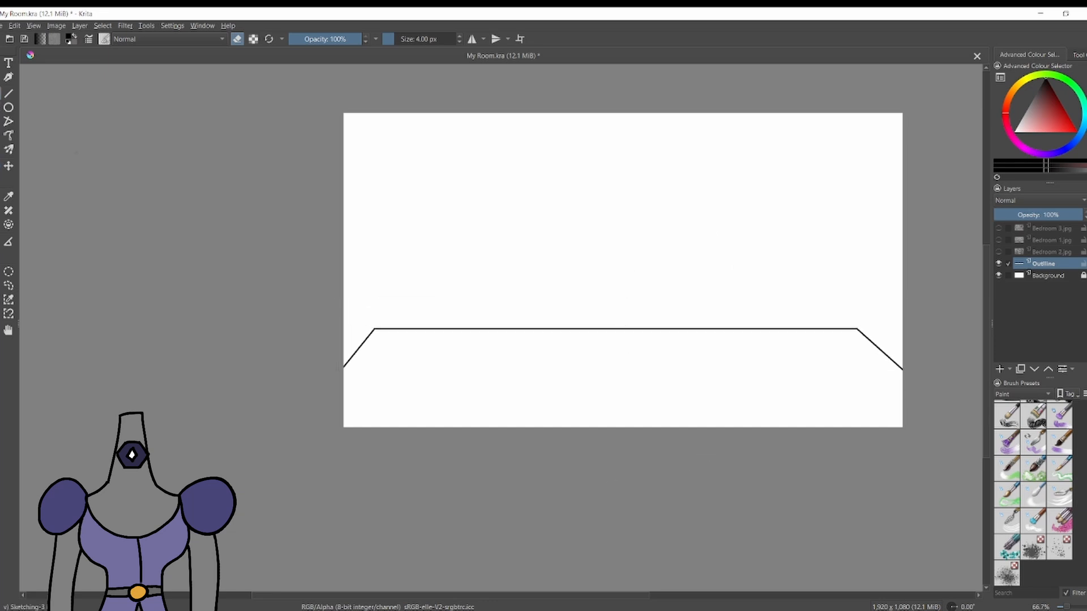
Draw vertical wall edges from both floor corners straight up to the top of the canvas.
scroll(453, 193, down, 1)
scroll(504, 167, up, 1)
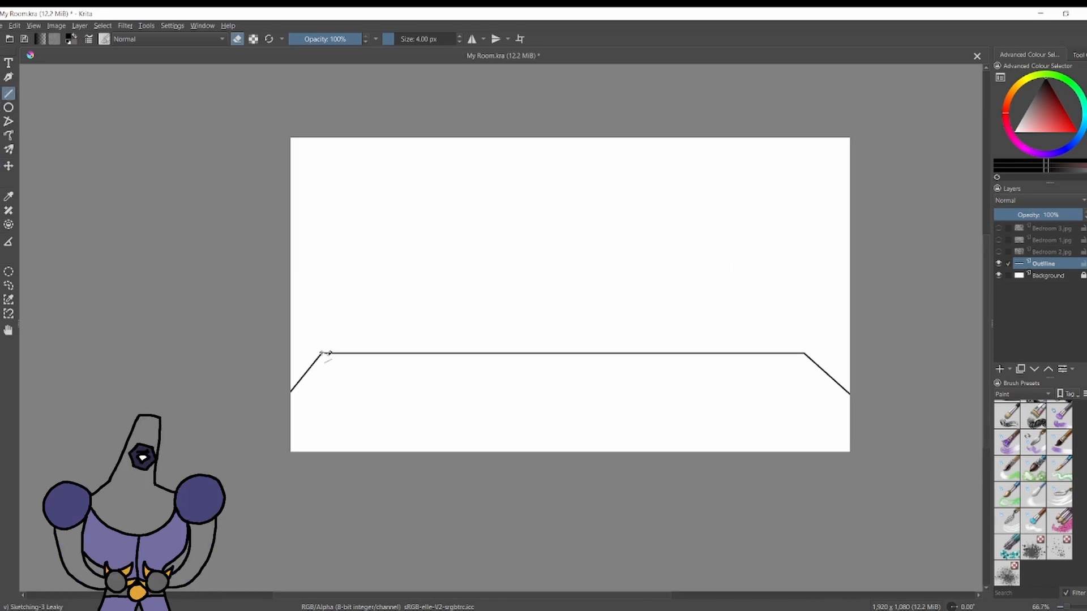
drag(321, 353, 322, 136)
mouse_move(321, 353)
mouse_down()
mouse_move(322, 159)
mouse_move(322, 169)
mouse_up()
key(e)
drag(322, 353, 322, 137)
drag(803, 354, 818, 138)
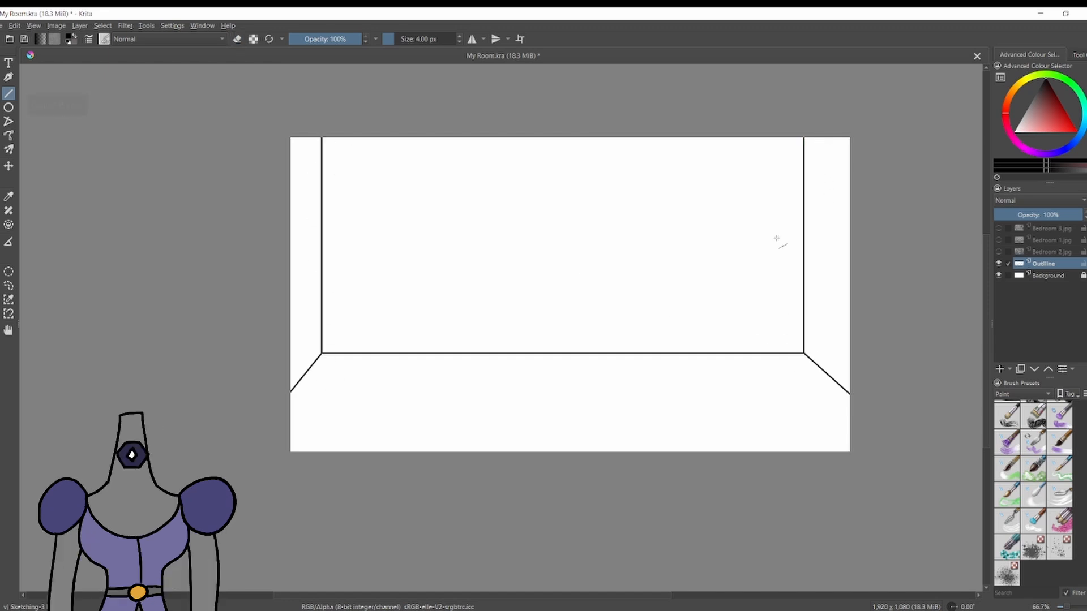
Draw a horizontal ceiling line between the two wall edges and erase the parts of the verticals above it.
drag(320, 168, 805, 168)
mouse_move(322, 170)
mouse_down()
mouse_move(452, 160)
mouse_move(804, 170)
mouse_move(459, 197)
mouse_move(804, 172)
mouse_up()
key(e)
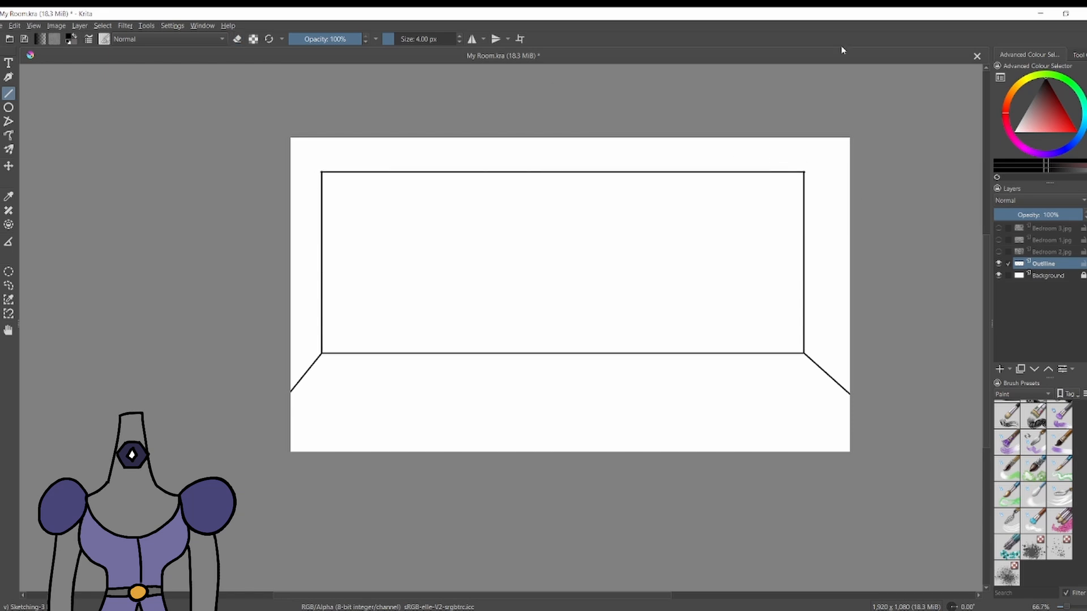
Erase the overshooting pixels around the back wall's upper right corner.
scroll(803, 169, up, 8)
key(e)
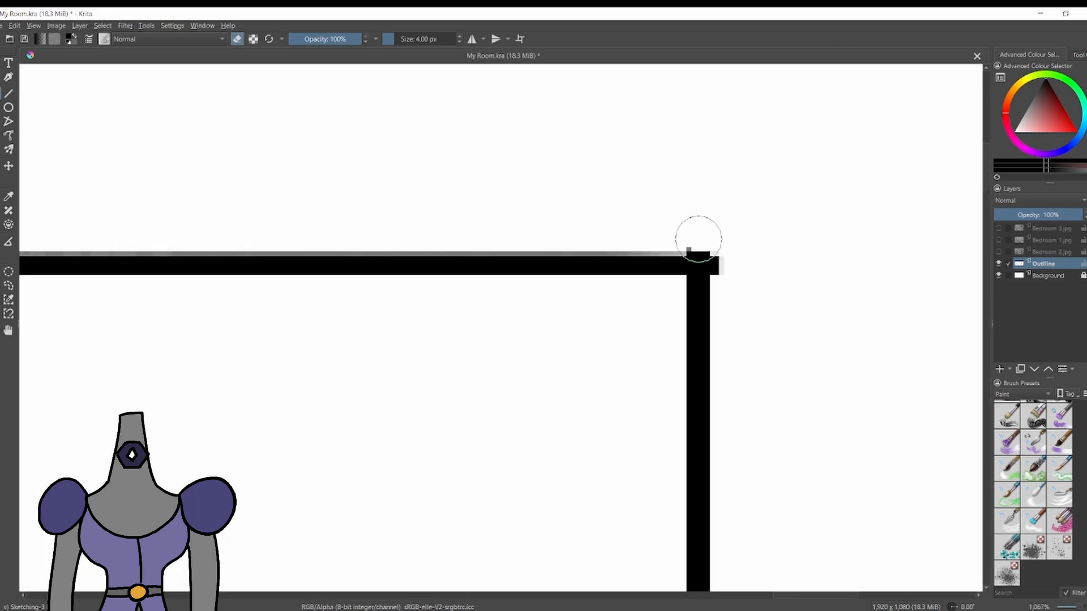
mouse_move(706, 241)
mouse_down()
mouse_move(696, 243)
mouse_move(726, 266)
mouse_up()
key(ctrl+z)
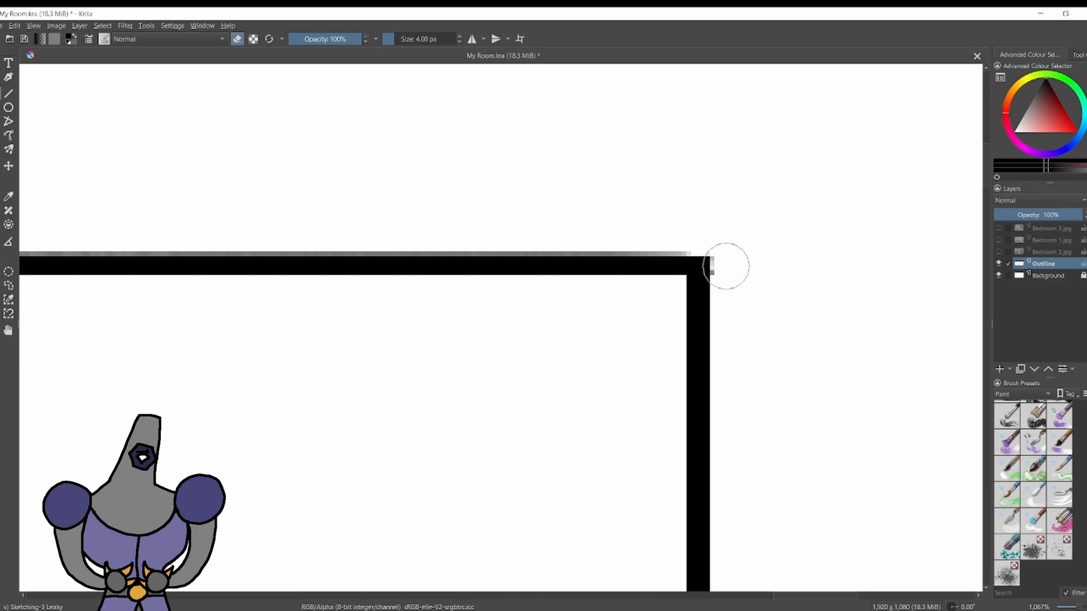
Erase the overshooting pixels around the back wall's upper left corner so it is square.
scroll(735, 255, down, 8)
scroll(181, 243, up, 5)
scroll(602, 303, up, 4)
mouse_move(626, 275)
mouse_down()
mouse_move(586, 270)
mouse_move(581, 314)
mouse_up()
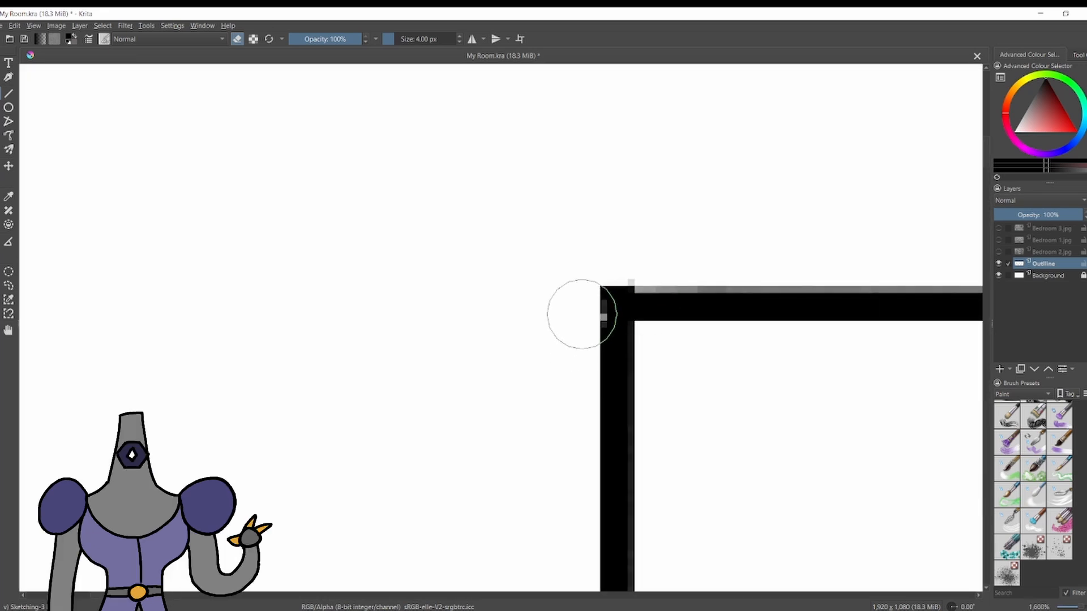
scroll(626, 267, down, 4)
scroll(566, 278, up, 5)
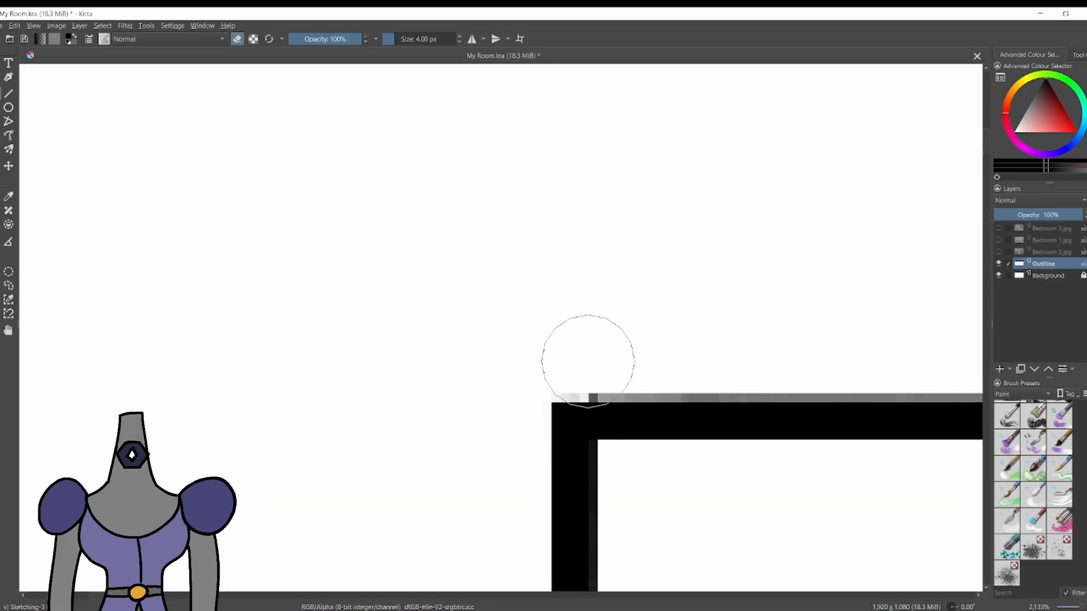
scroll(589, 363, down, 10)
scroll(750, 339, up, 2)
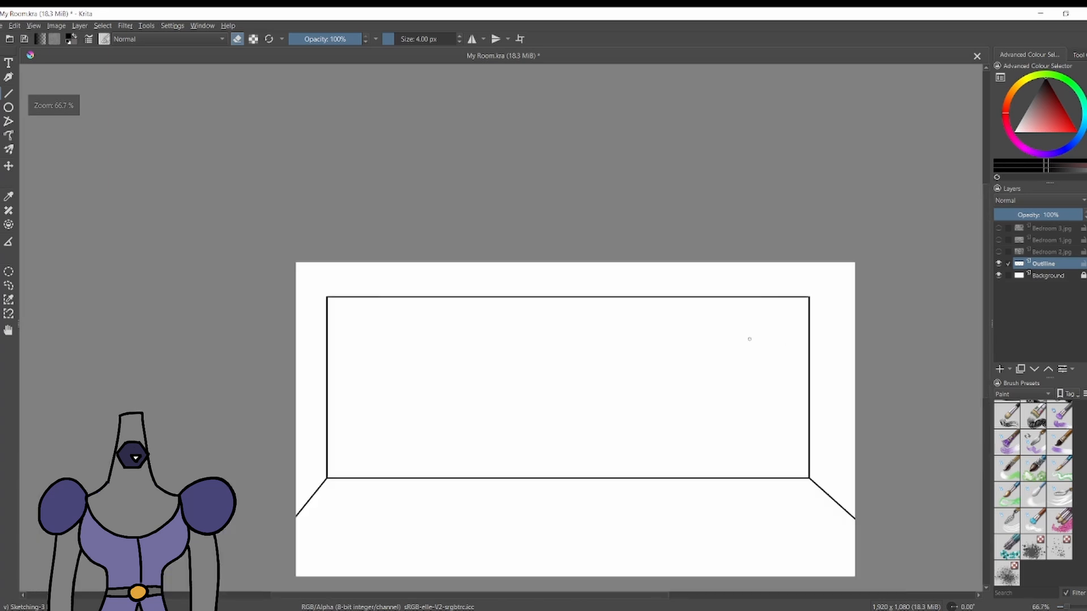
Try diagonal ceiling edges running from the back wall's upper corners to the canvas's side edges.
scroll(750, 340, up, 1)
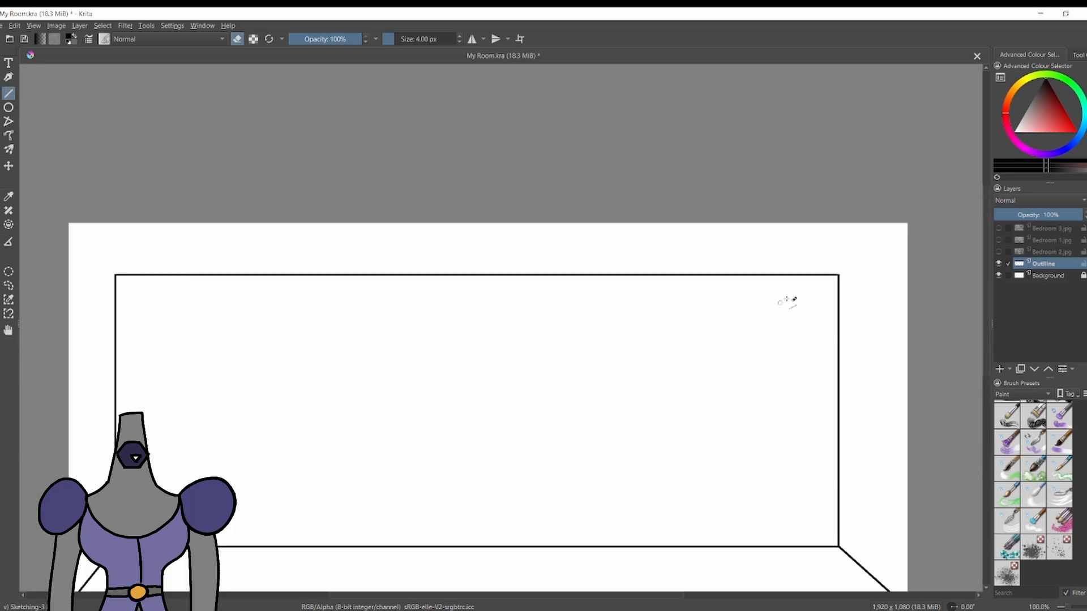
drag(838, 275, 907, 229)
drag(115, 275, 95, 256)
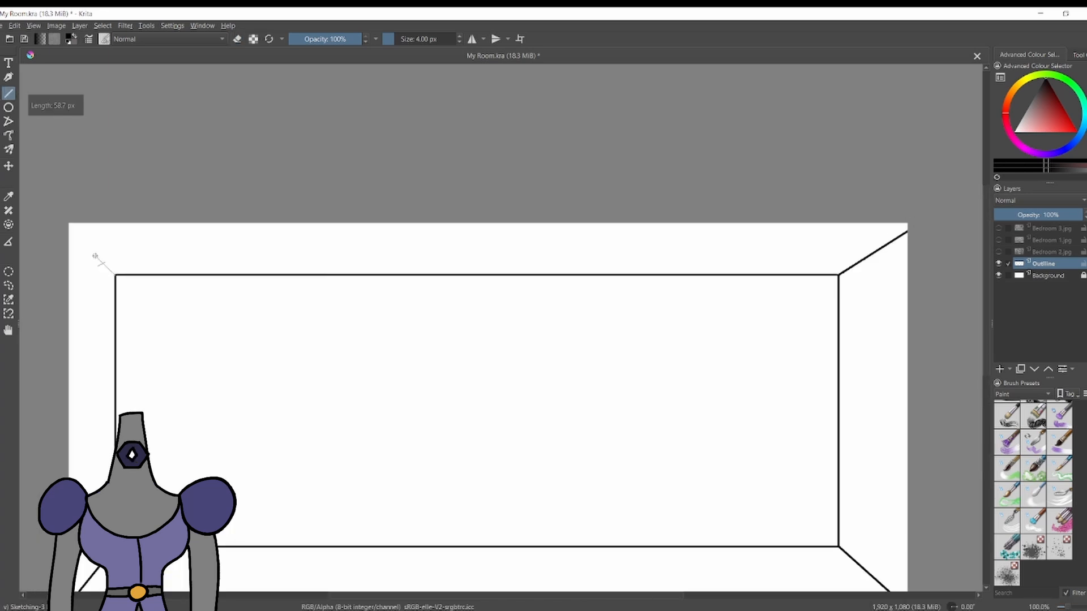
scroll(142, 303, down, 4)
scroll(381, 266, up, 4)
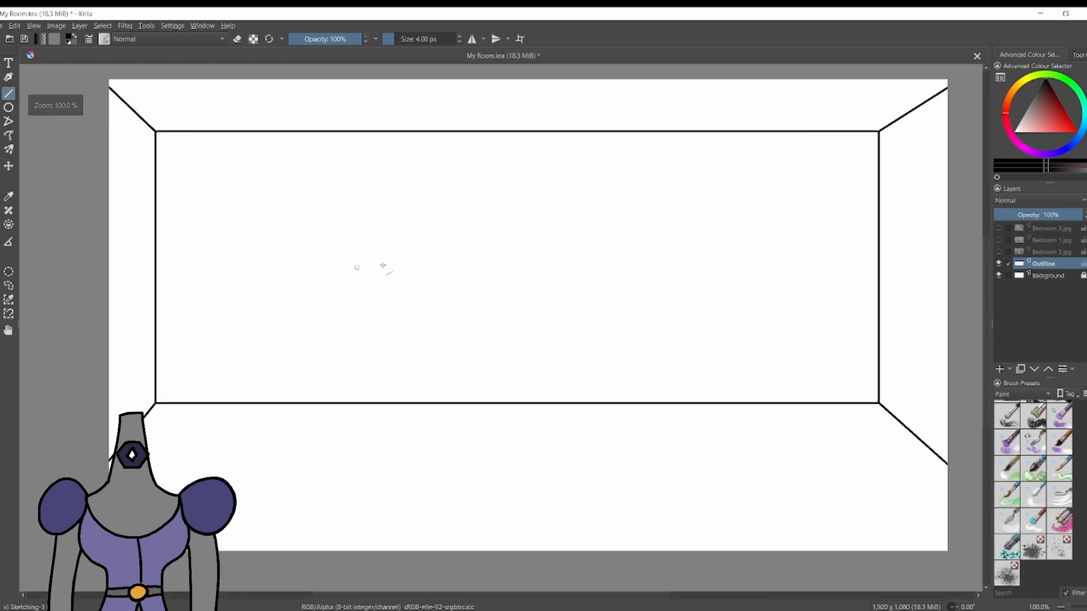
Briefly show the Bedroom 3.jpg and Bedroom 1.jpg reference layers in turn to compare the room's perspective, hiding each again.
click(998, 228)
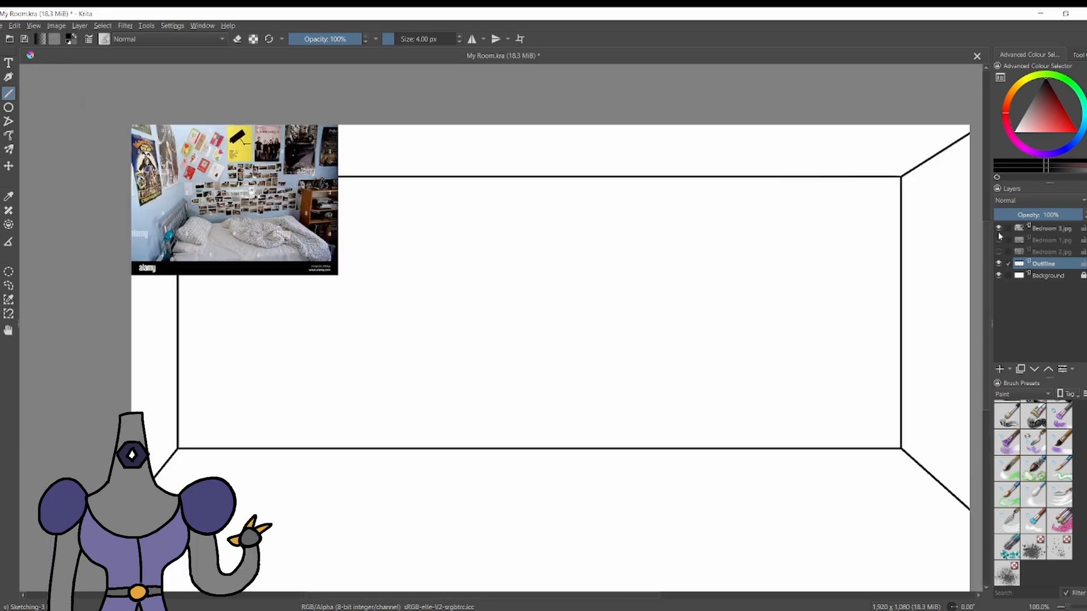
click(998, 229)
click(998, 240)
click(998, 240)
Undo both diagonal ceiling edges.
key(ctrl+z)
key(ctrl+z)
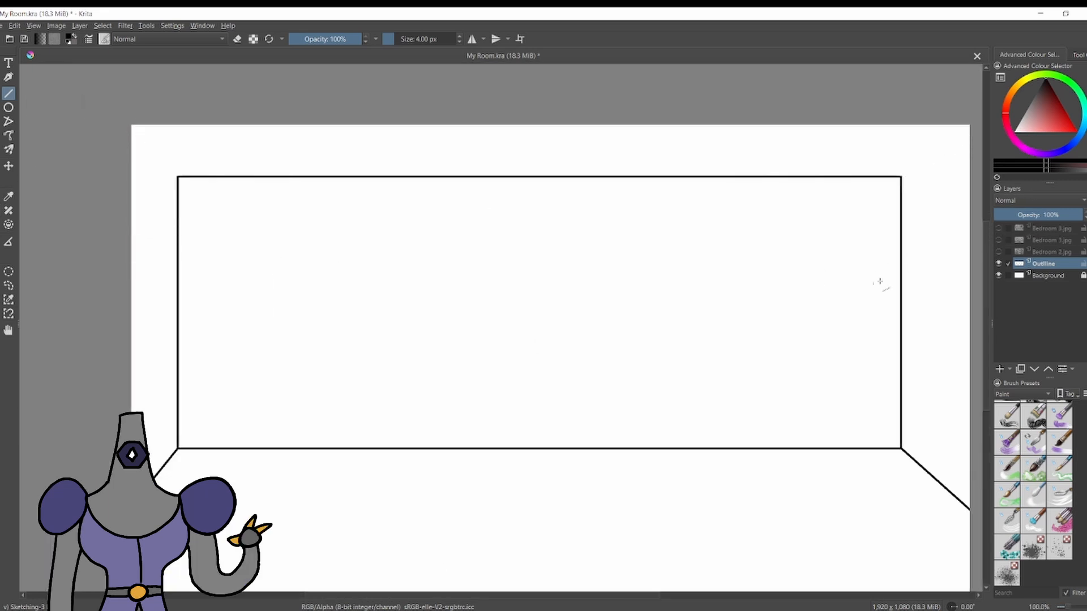
scroll(872, 262, down, 4)
scroll(776, 331, up, 3)
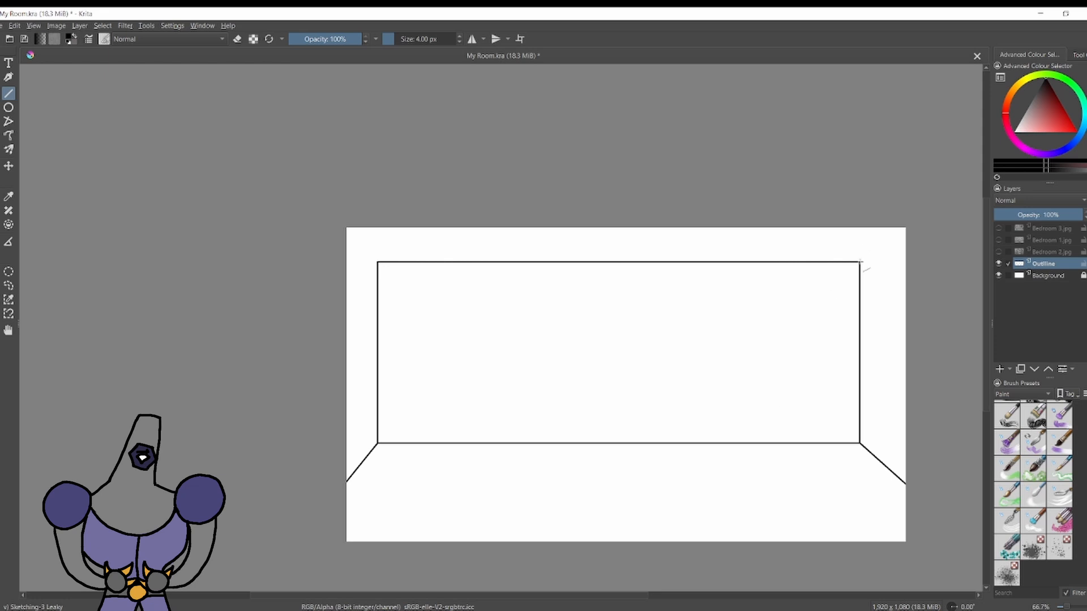
Draw diagonal ceiling edges from the back wall's upper corners out to the canvas's side edges.
drag(860, 262, 906, 248)
drag(378, 261, 333, 248)
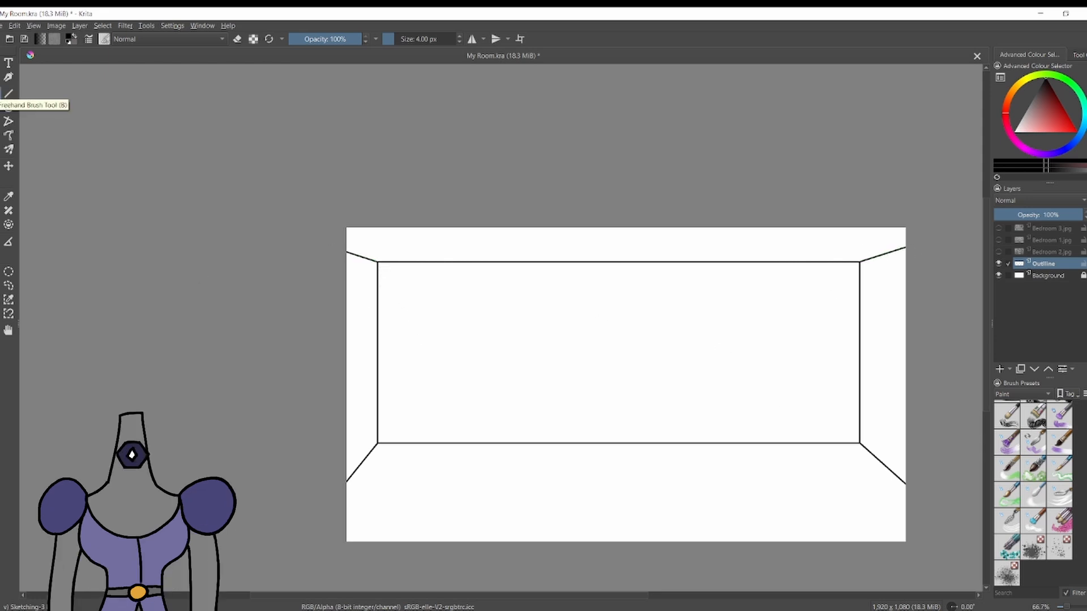
scroll(625, 308, up, 4)
scroll(814, 337, down, 3)
Briefly show the Bedroom 2.jpg reference layer to compare the room's perspective, hiding it again.
click(998, 252)
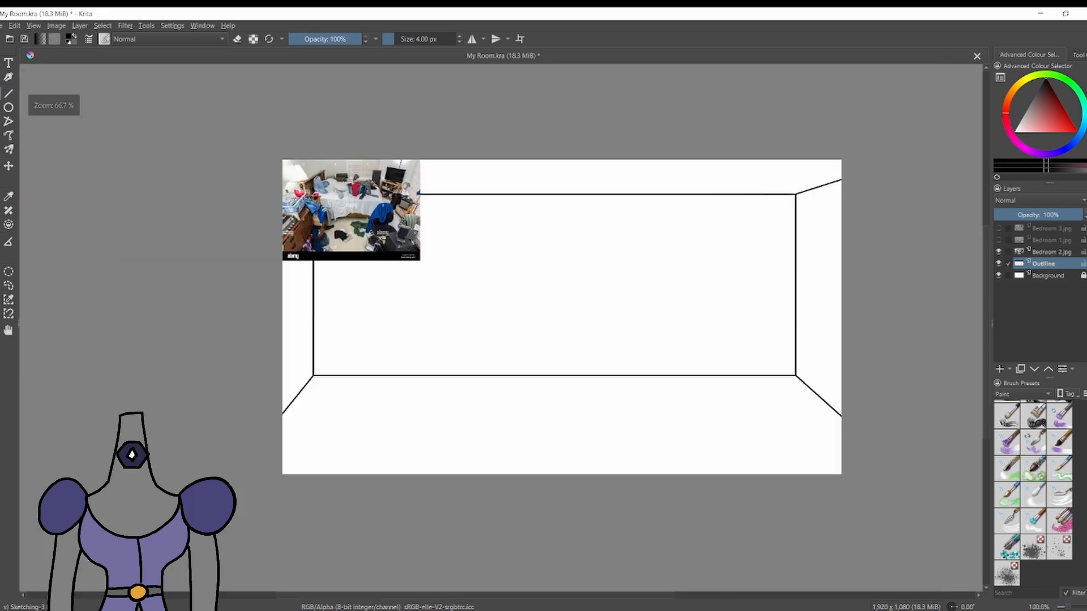
scroll(329, 226, up, 1)
scroll(747, 282, up, 2)
click(998, 252)
Draw a rectangular door outline standing on the floor line near the back wall's right corner.
scroll(765, 294, up, 1)
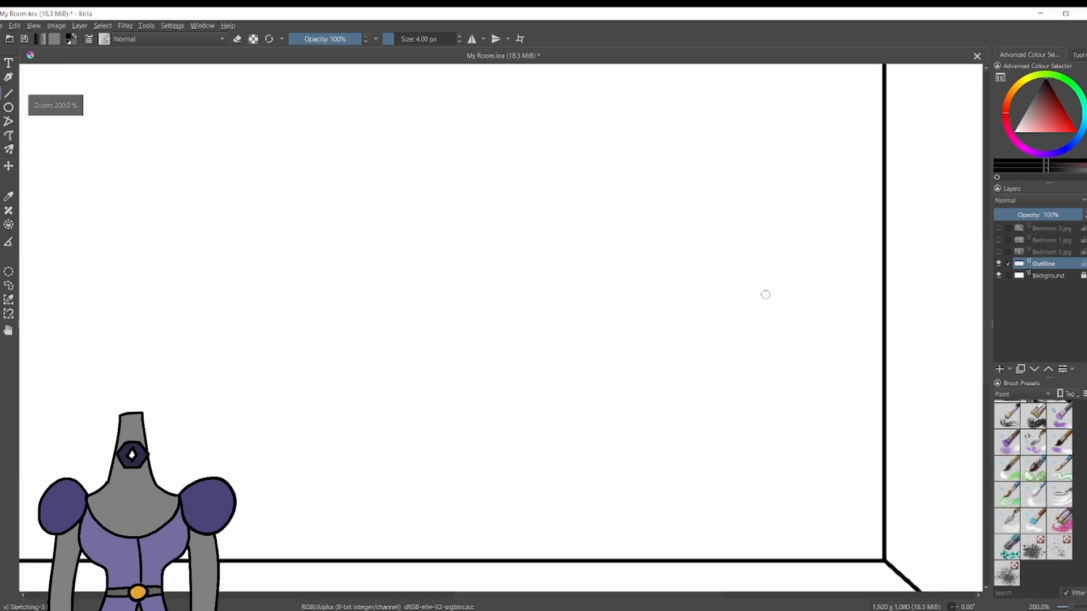
scroll(765, 294, down, 1)
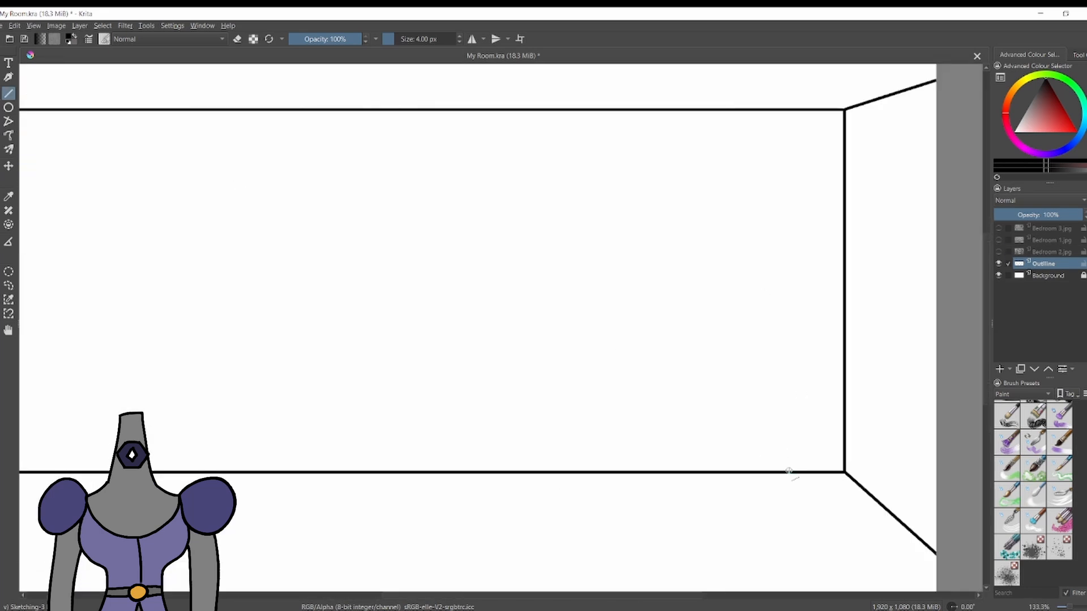
drag(788, 471, 791, 205)
drag(615, 469, 629, 226)
key(ctrl+z)
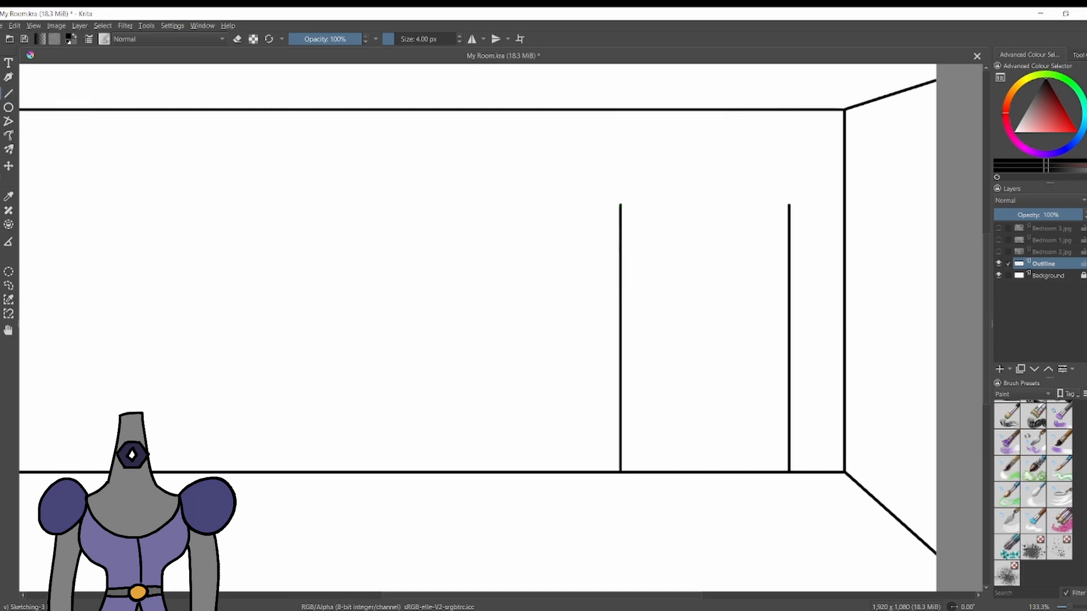
drag(788, 205, 621, 205)
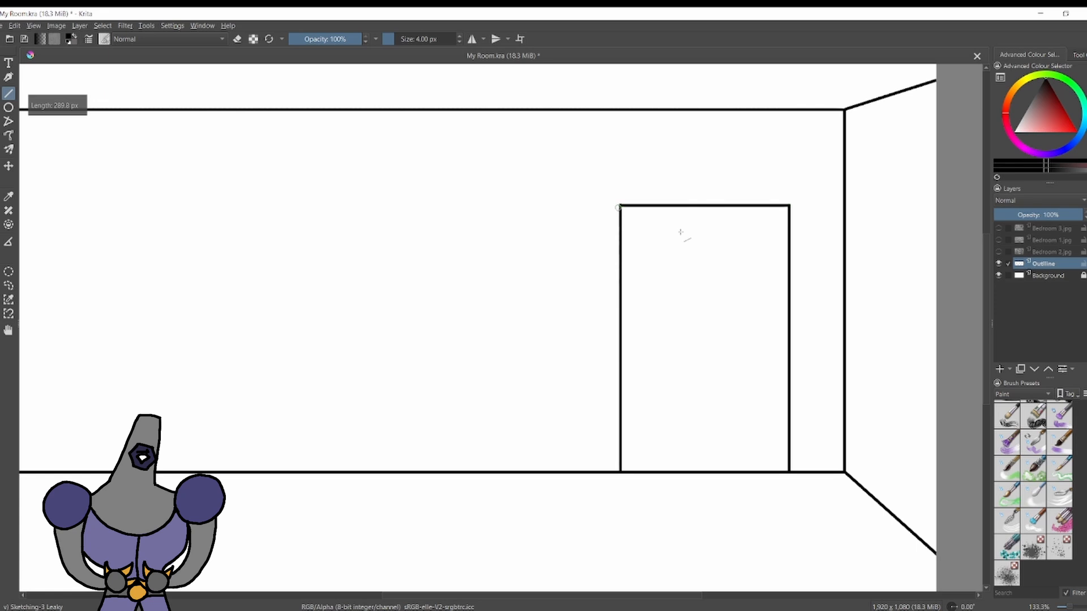
key(e)
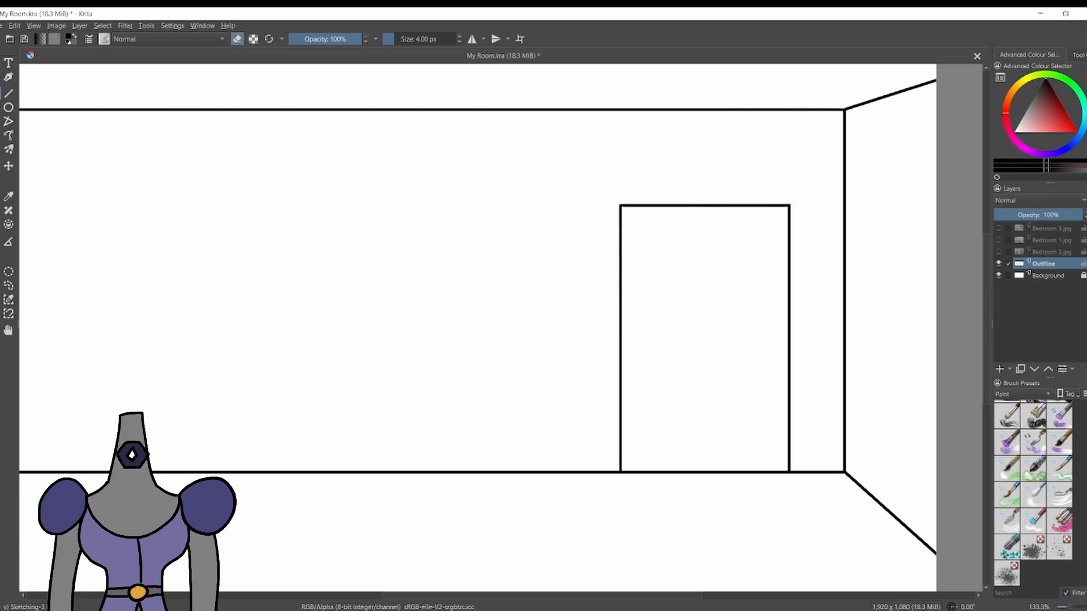
Briefly check the whole room outline against the Bedroom 3.jpg reference layer, hiding the photo again.
scroll(541, 223, down, 5)
scroll(492, 202, up, 4)
scroll(362, 344, down, 1)
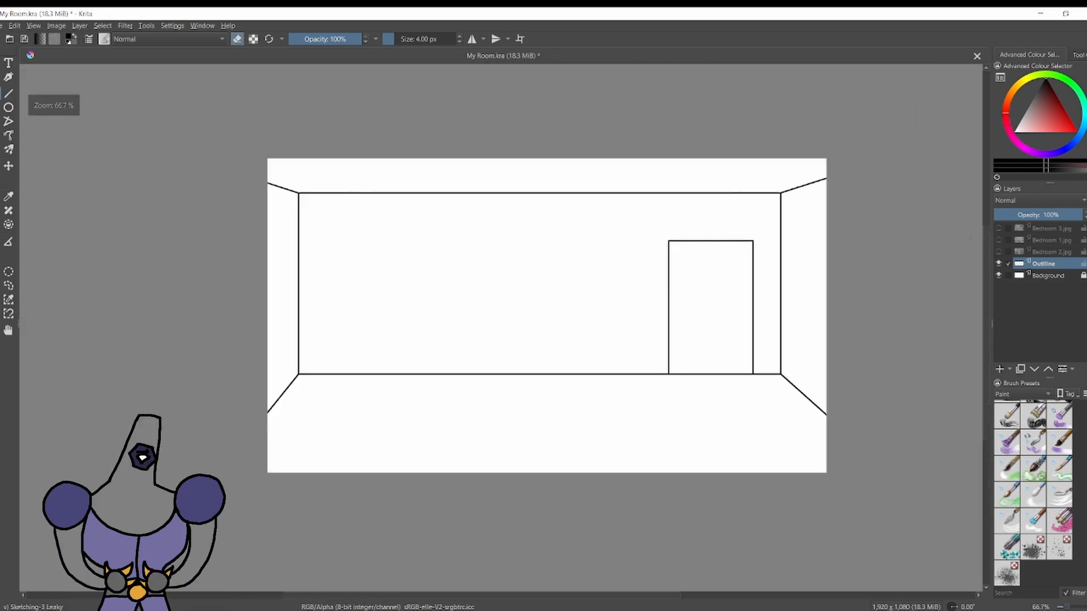
click(999, 229)
click(999, 229)
scroll(446, 236, up, 1)
scroll(447, 236, down, 2)
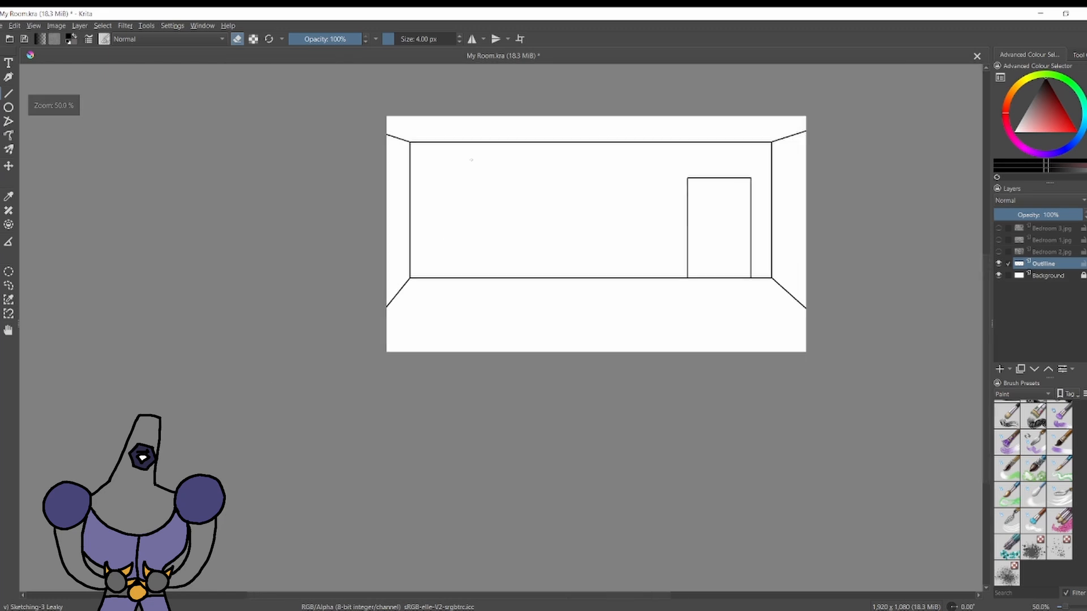
Add a paint layer above the outline layer at 59% opacity and set the brush to paint at 4 px.
scroll(424, 536, up, 3)
key(Insert)
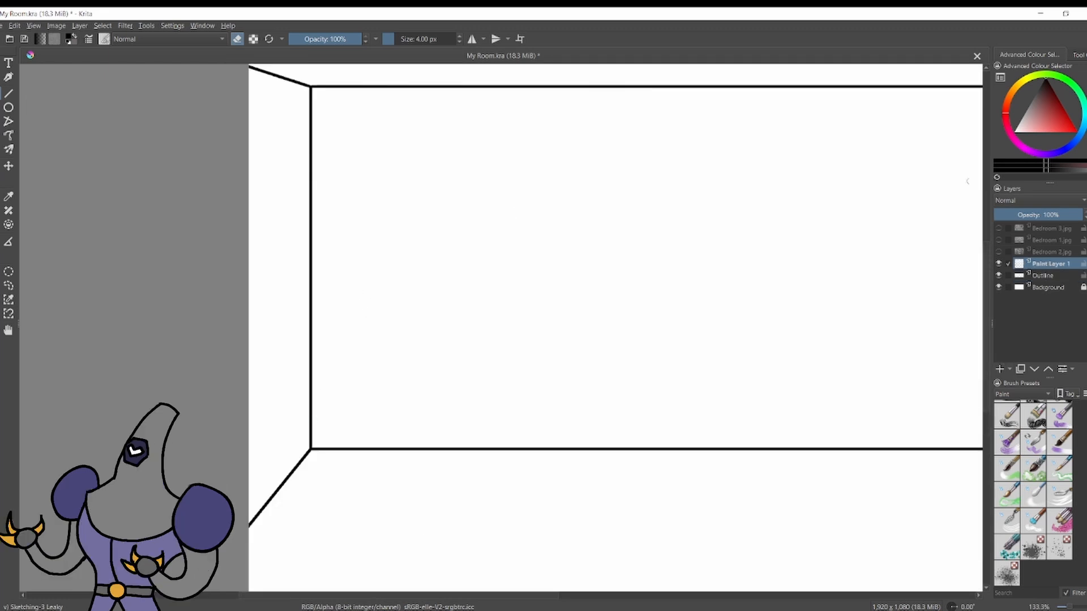
click(1046, 215)
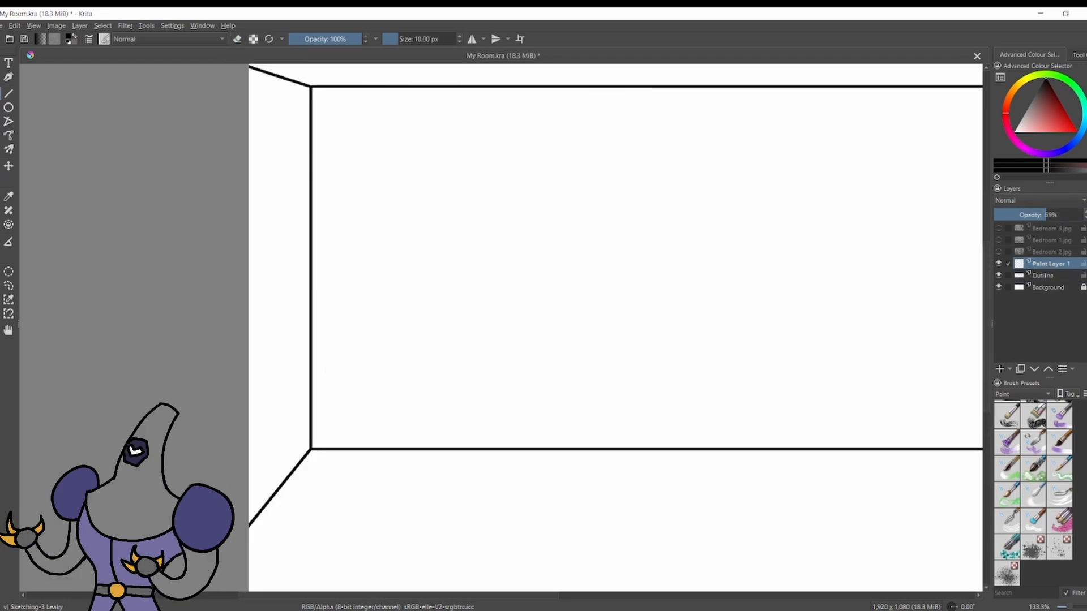
click(391, 39)
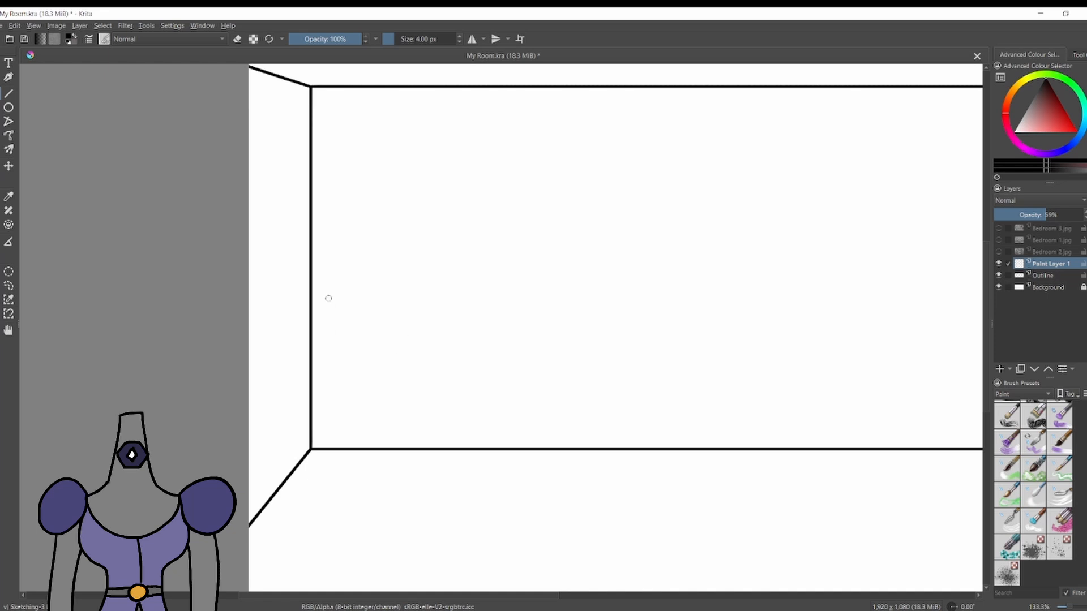
Sketch a rectangular headboard with two pillows by the back wall's left corner.
mouse_move(328, 293)
mouse_down()
mouse_move(525, 285)
mouse_move(524, 373)
mouse_up()
mouse_move(329, 292)
mouse_down()
mouse_move(329, 378)
mouse_move(519, 376)
mouse_up()
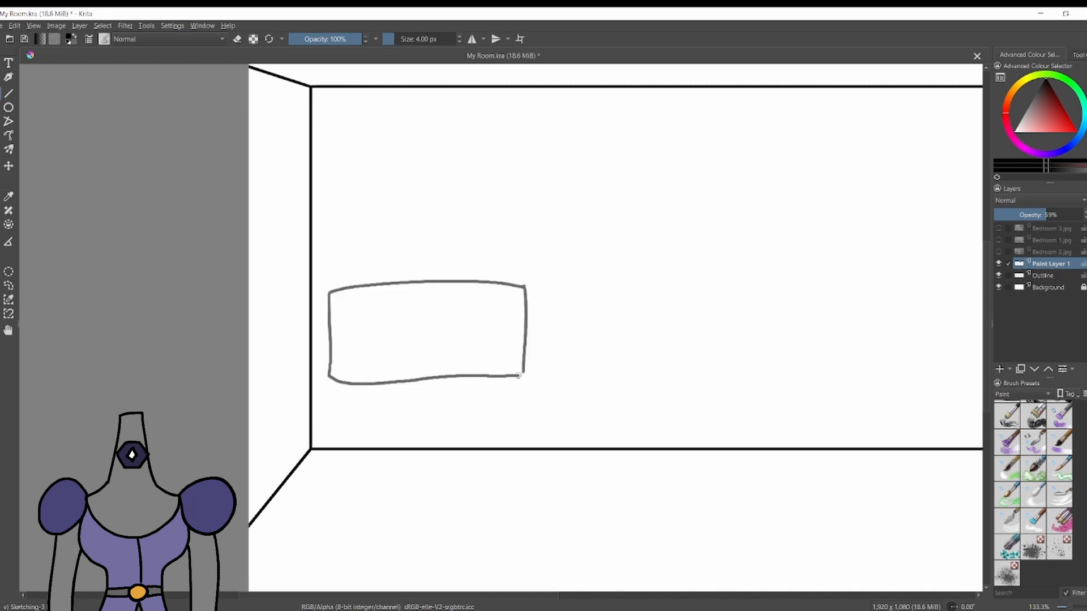
drag(343, 339, 345, 334)
mouse_move(438, 334)
mouse_down()
mouse_move(517, 380)
mouse_move(432, 332)
mouse_up()
Sketch the mattress's left edge running from the headboard to the canvas's left edge and try out its right side.
mouse_move(330, 377)
mouse_down()
mouse_move(262, 503)
mouse_move(249, 469)
mouse_up()
key(ctrl+z)
key(ctrl+z)
drag(515, 377, 497, 543)
scroll(519, 397, down, 3)
Sketch the mattress's right edge and foot end, the bed's side down to the canvas's lower edge, and a draped blanket hem.
key(ctrl+z)
mouse_move(525, 268)
mouse_down()
mouse_move(453, 460)
mouse_move(249, 489)
mouse_up()
drag(525, 269, 521, 391)
key(ctrl+z)
mouse_move(526, 268)
mouse_down()
mouse_move(527, 365)
mouse_move(493, 539)
mouse_up()
drag(443, 474, 441, 539)
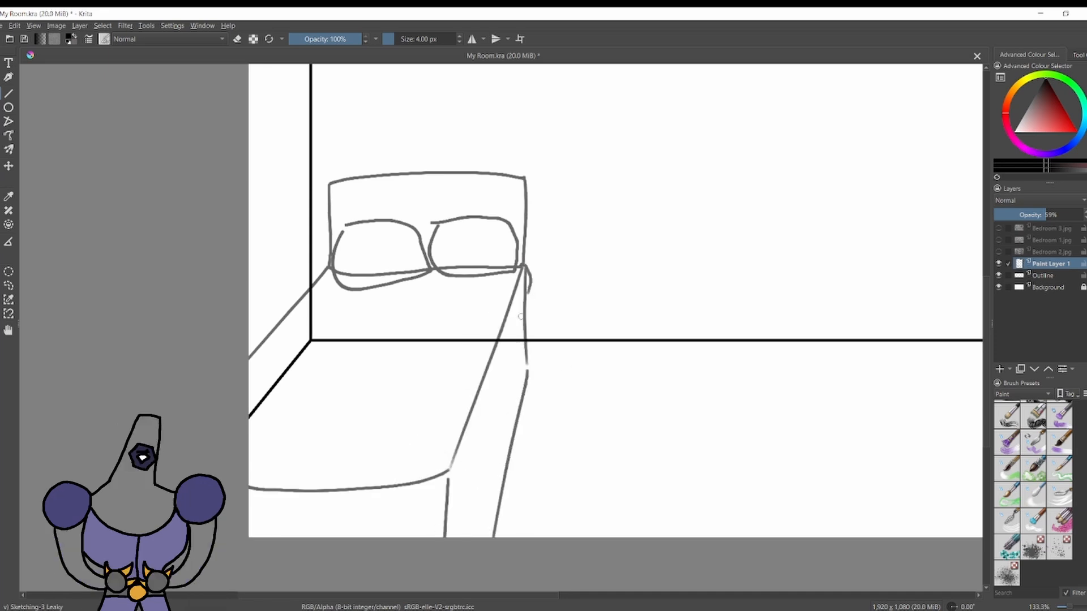
mouse_move(524, 305)
mouse_down()
mouse_move(434, 519)
mouse_move(251, 508)
mouse_up()
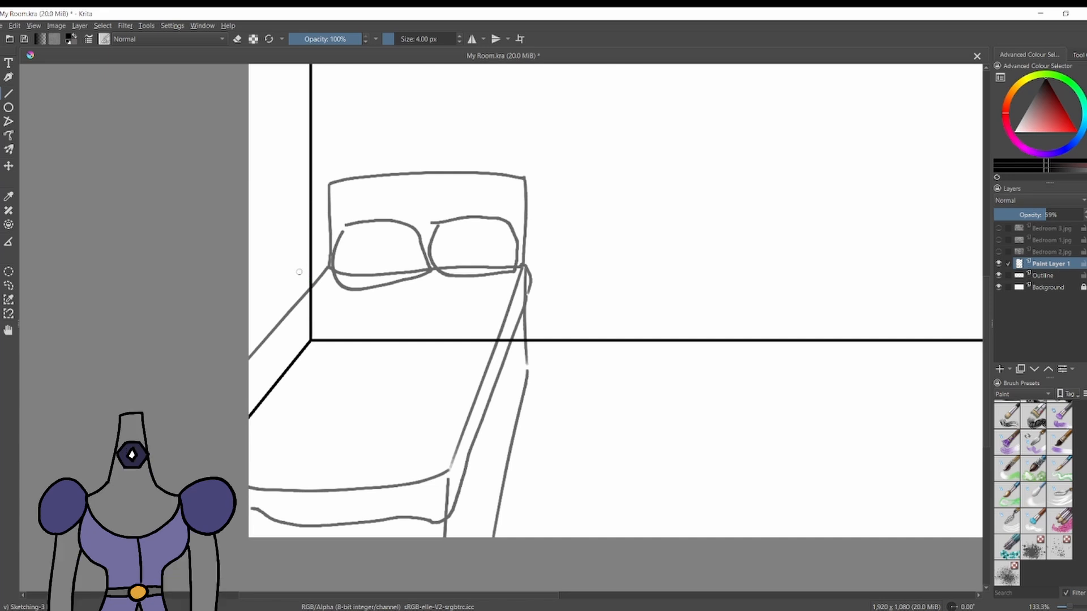
Move the bed sketch left against the side wall and correct the lower edge of its right side.
key(ctrl+t)
mouse_move(385, 262)
mouse_down()
mouse_move(420, 335)
mouse_move(422, 304)
mouse_move(423, 334)
mouse_up()
key(b)
key(e)
mouse_move(492, 468)
mouse_down()
mouse_move(513, 376)
mouse_move(456, 538)
mouse_up()
key(e)
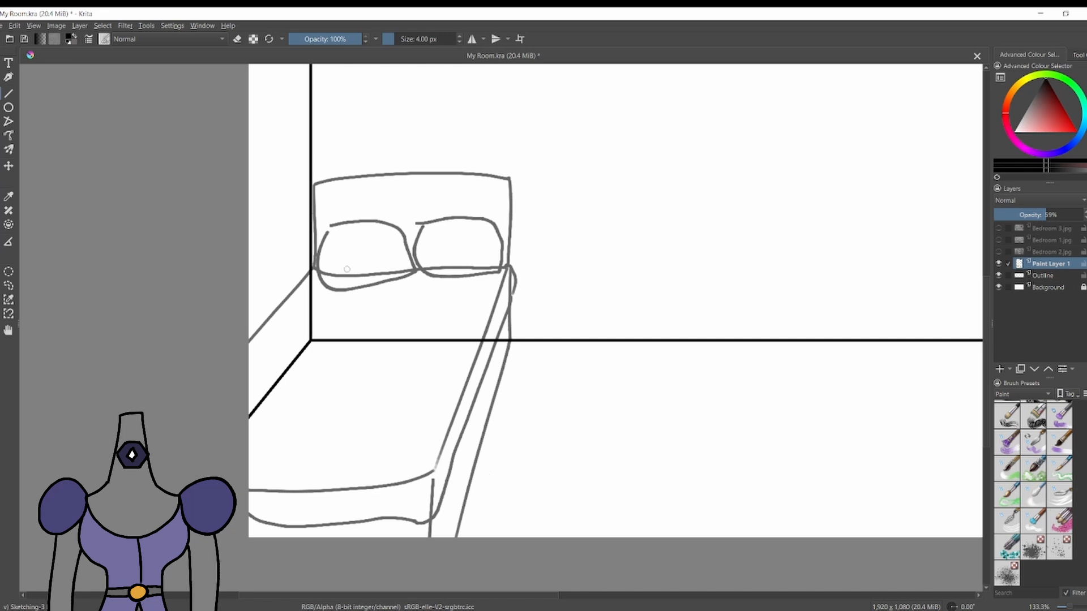
Sketch two nested hexagons in the middle of the blanket and a small hexagon near each of its corners.
drag(346, 305, 379, 435)
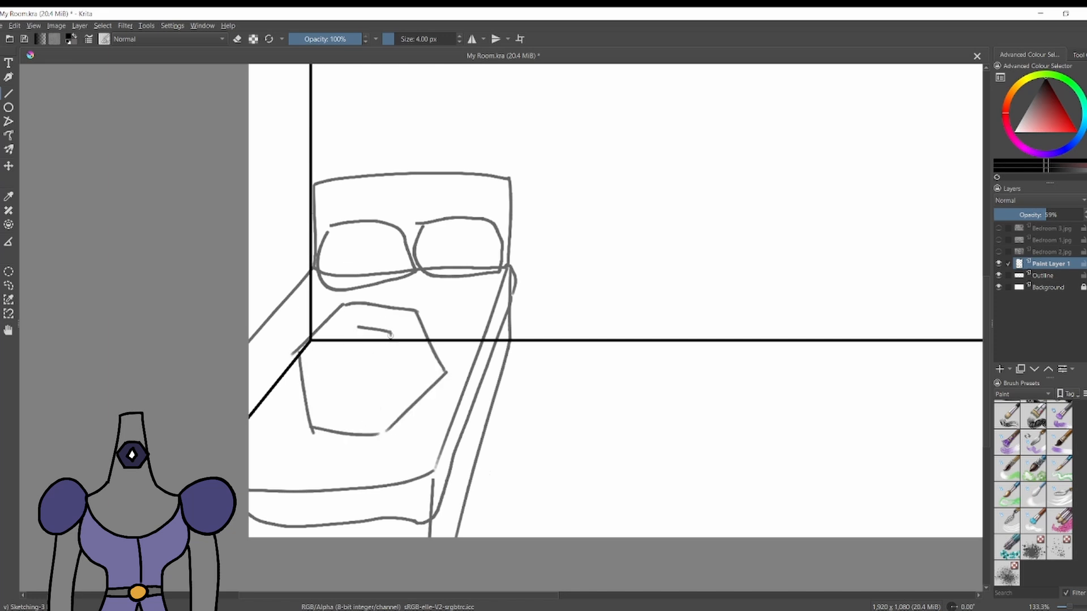
drag(432, 311, 480, 315)
drag(436, 312, 447, 331)
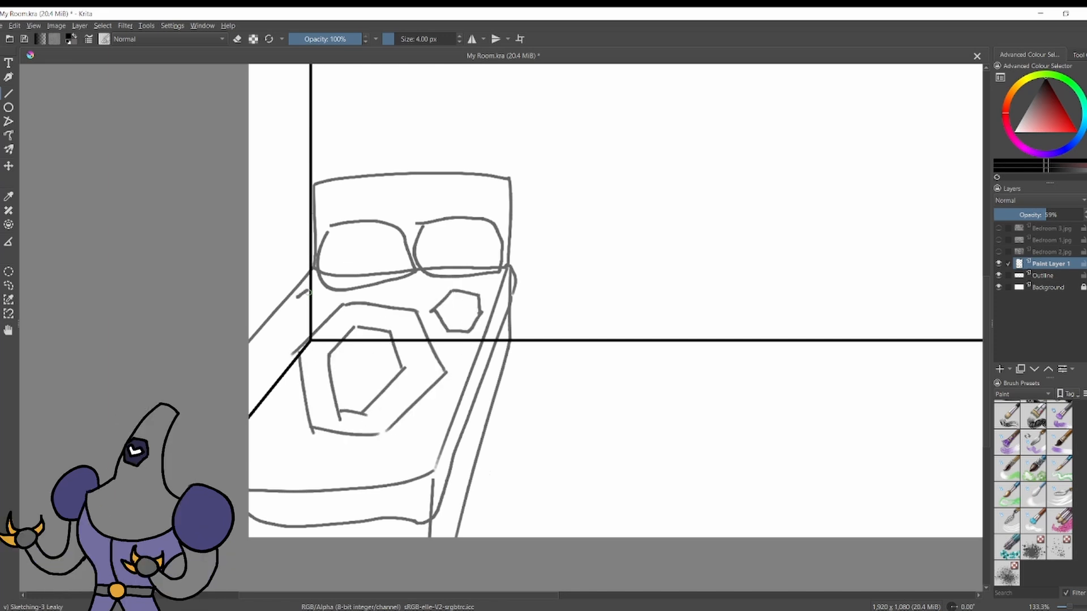
mouse_move(306, 292)
mouse_down()
mouse_move(318, 323)
mouse_move(298, 296)
mouse_up()
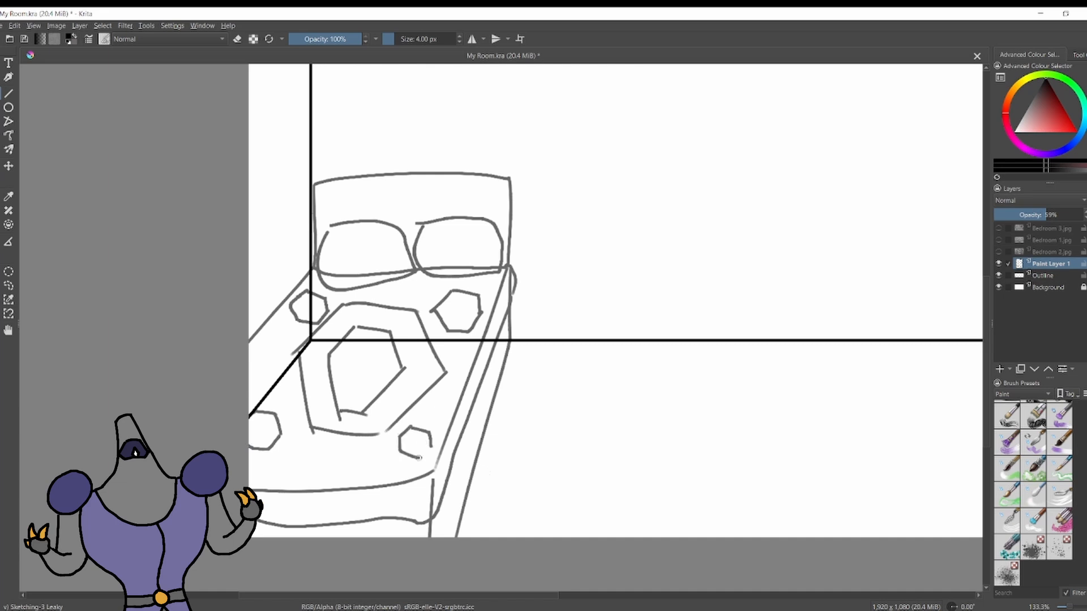
drag(418, 457, 430, 445)
Add a new layer above the bed drawing and rename the bed's layer as Bed Sketch.
scroll(728, 345, down, 1)
mouse_move(728, 345)
mouse_down()
mouse_move(493, 396)
mouse_move(454, 386)
mouse_up()
key(Insert)
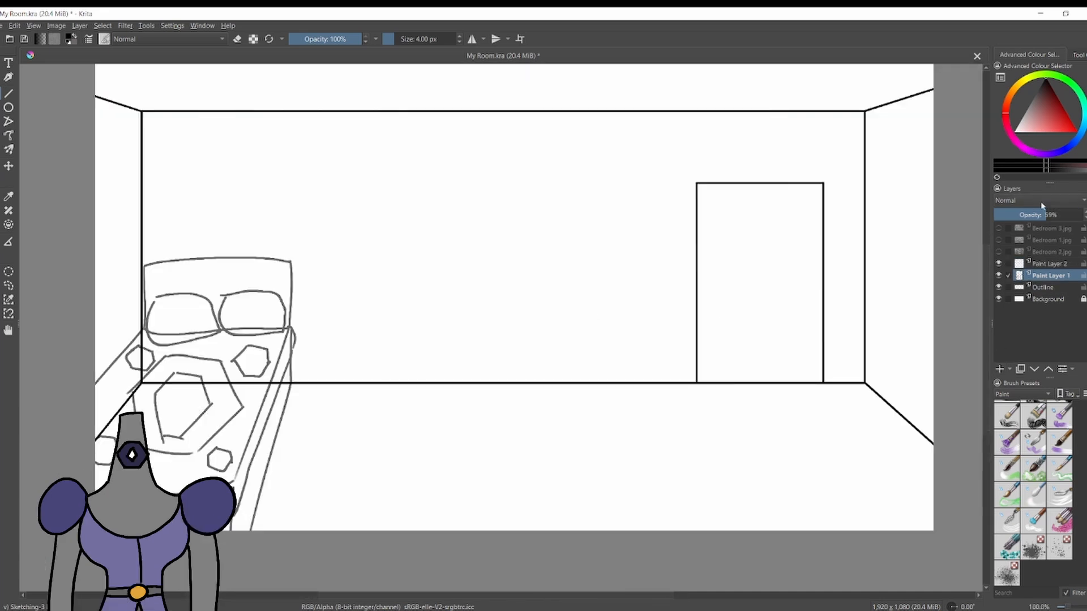
key(F2)
text(Bed Sketch)
Rename the new top layer as Wardrobe Sketch and set its opacity to 54%.
double_click(1051, 263)
text(Wardrobe S)
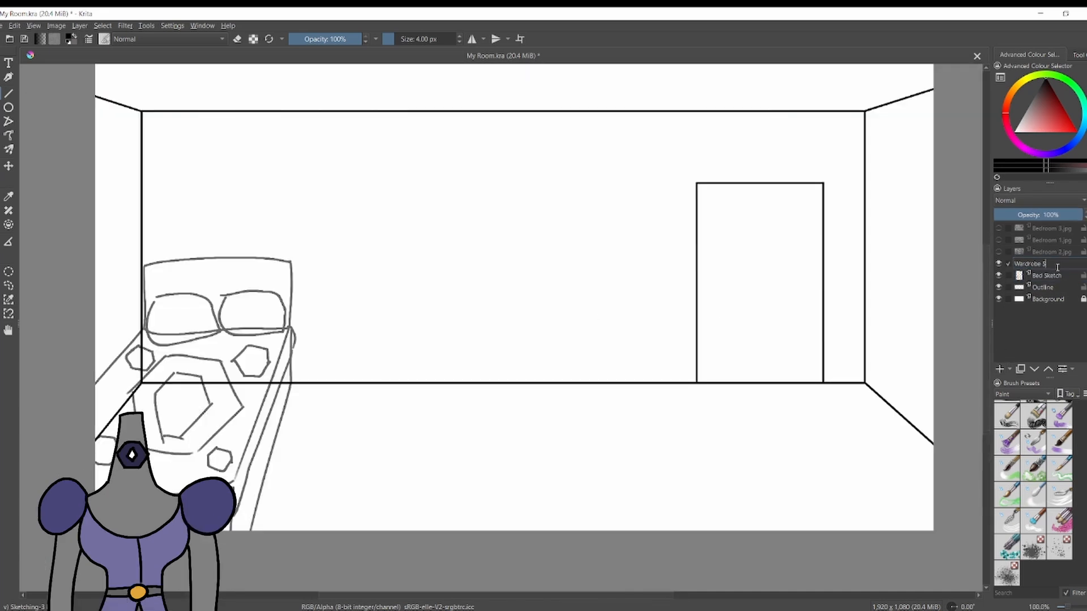
text(ketch)
key(Return)
click(1032, 214)
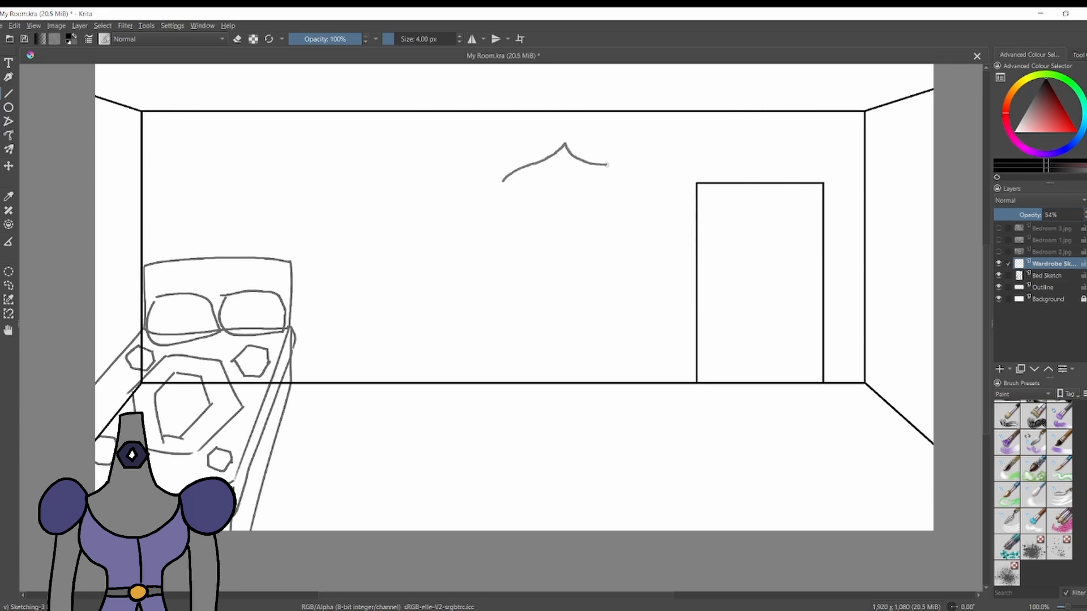
Sketch the wardrobe's outline left of the door, with a pointed arched top, slightly flared sides and a curved base.
key(ctrl+z)
drag(528, 163, 569, 138)
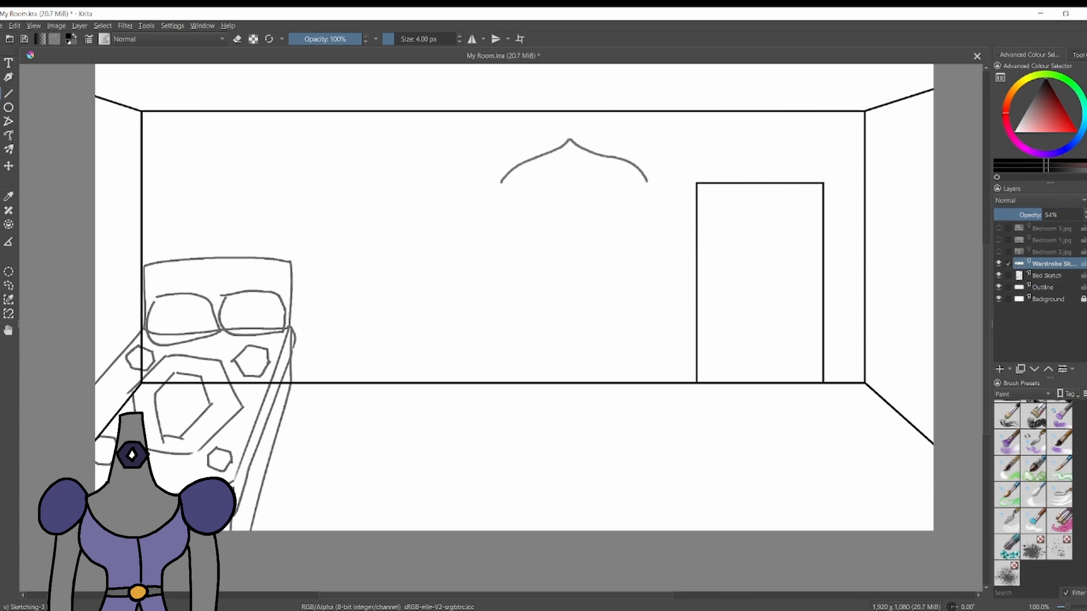
drag(501, 182, 494, 383)
drag(647, 181, 656, 383)
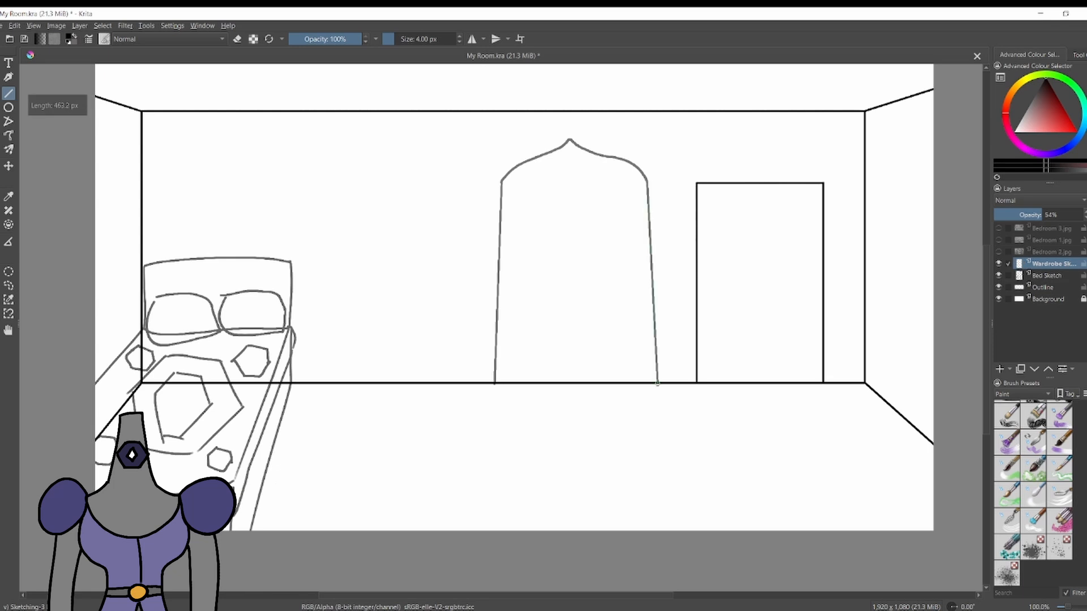
key(b)
drag(494, 388, 658, 385)
key(ctrl+z)
key(ctrl+z)
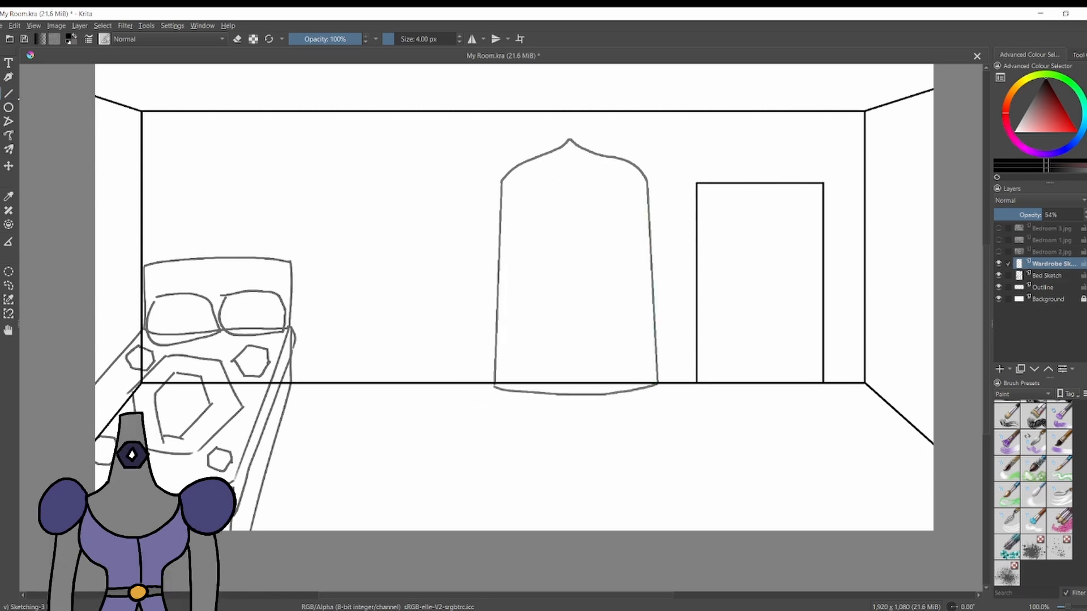
Sketch two pointed-arch doors split by a vertical centre line inside the wardrobe, with round handles and a small ball on its peak.
click(9, 93)
drag(571, 164, 571, 375)
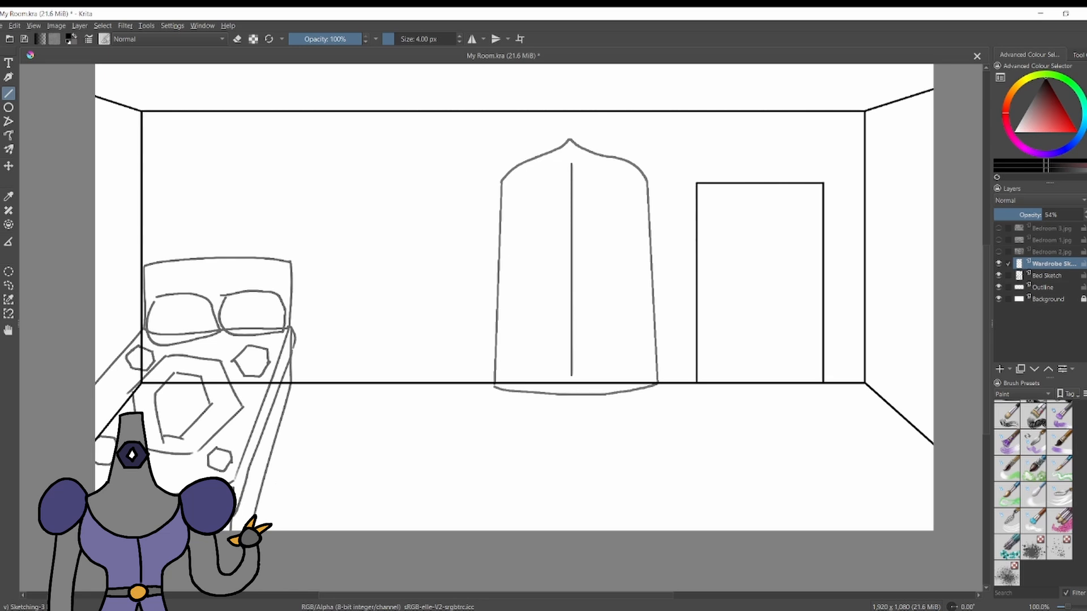
mouse_move(571, 164)
mouse_down()
mouse_move(505, 311)
mouse_move(513, 384)
mouse_up()
key(ctrl+z)
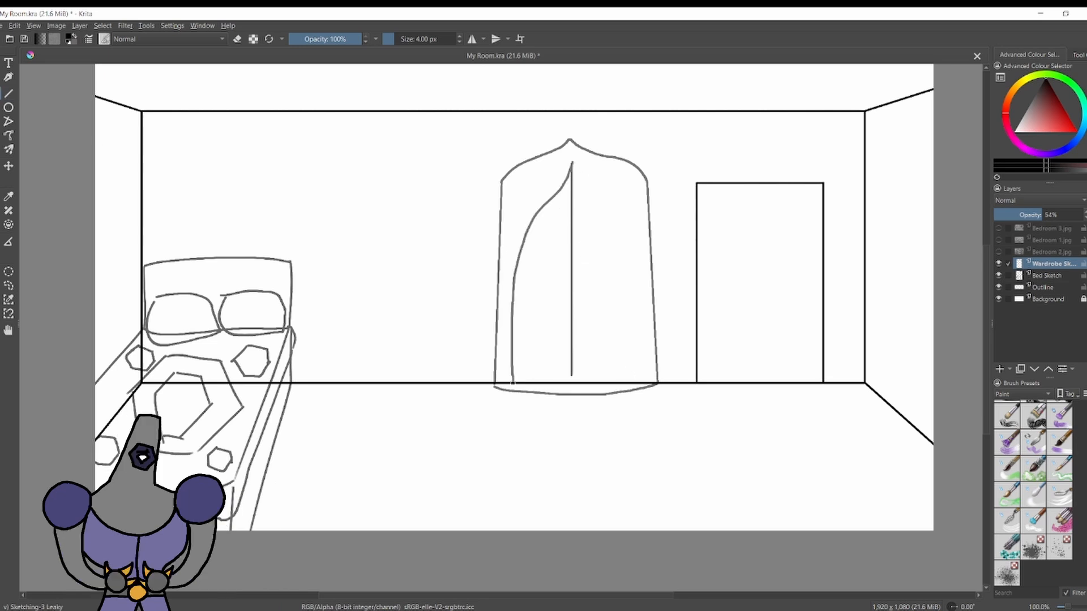
drag(572, 163, 626, 372)
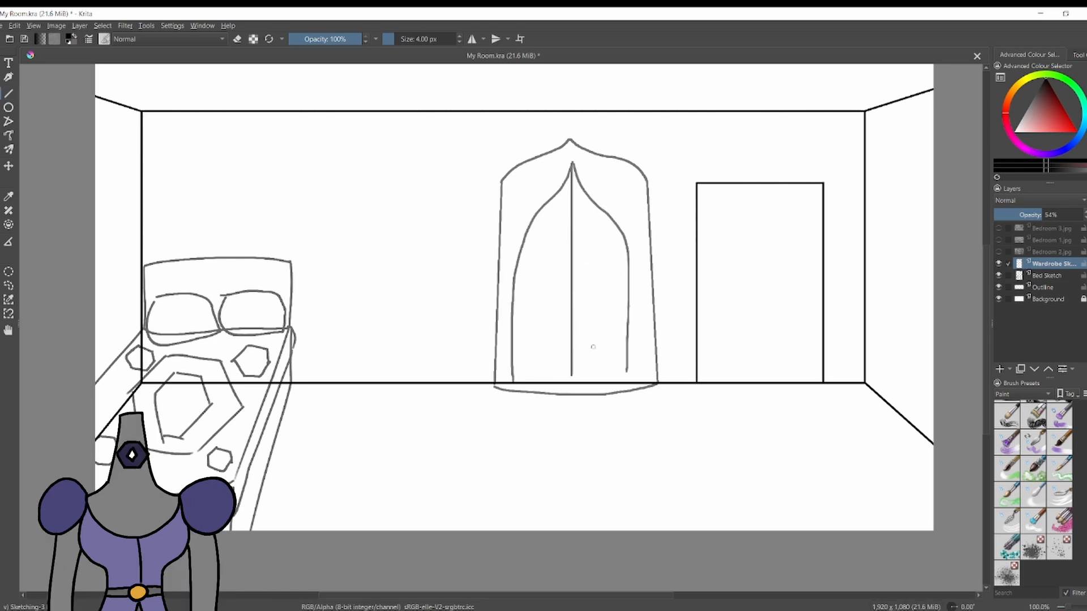
key(ctrl+z)
mouse_move(512, 375)
mouse_down()
mouse_move(626, 372)
mouse_move(510, 377)
mouse_up()
key(e)
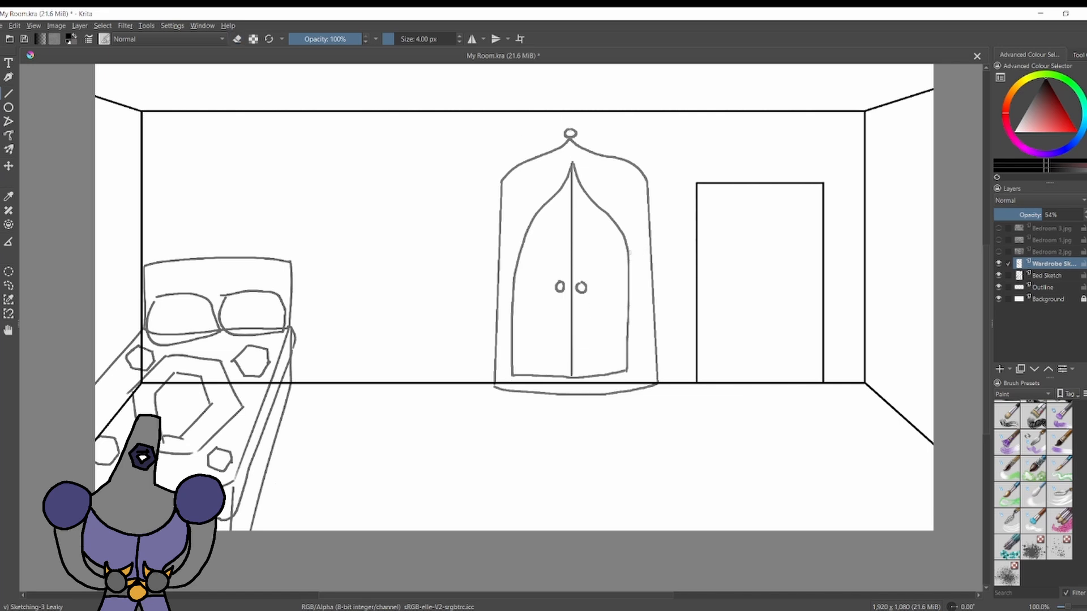
Add a new layer above the wardrobe sketch at 59% opacity and name it Posters.
click(1000, 369)
click(1045, 216)
mouse_move(898, 610)
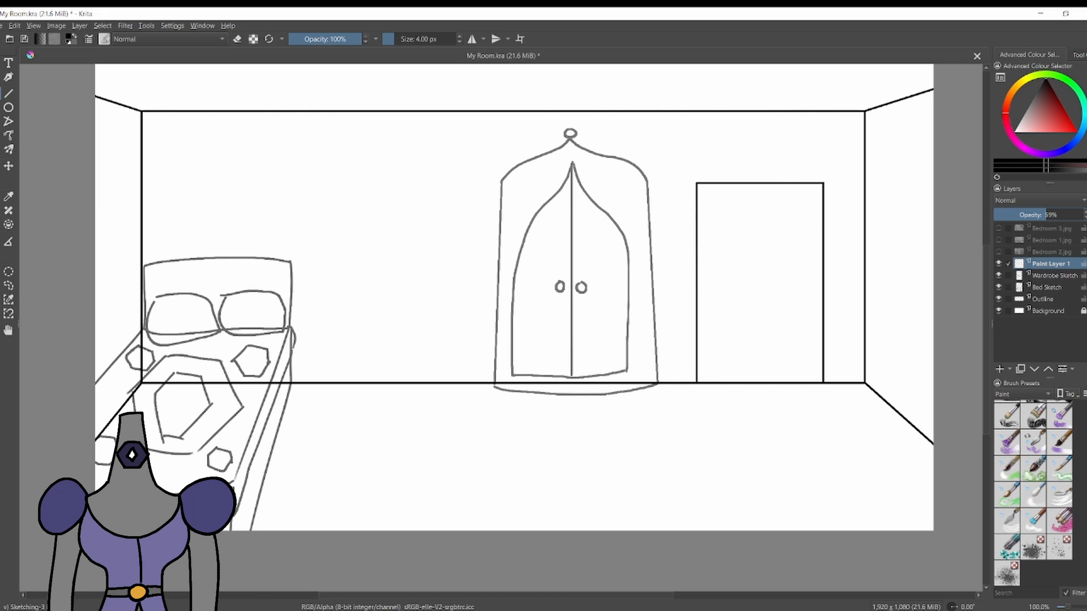
double_click(1046, 263)
text(Posters)
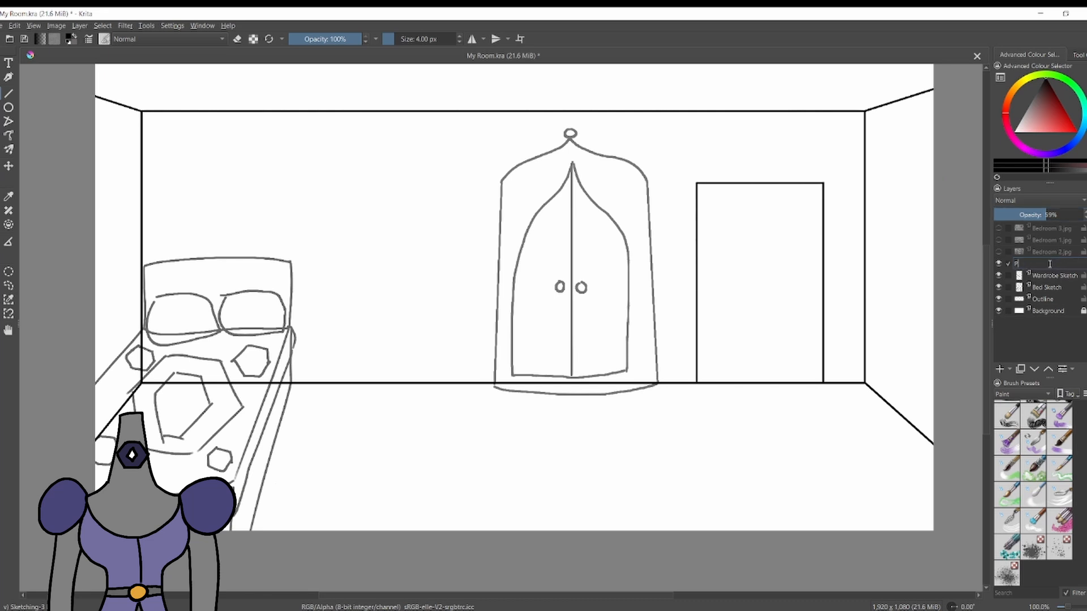
key(Return)
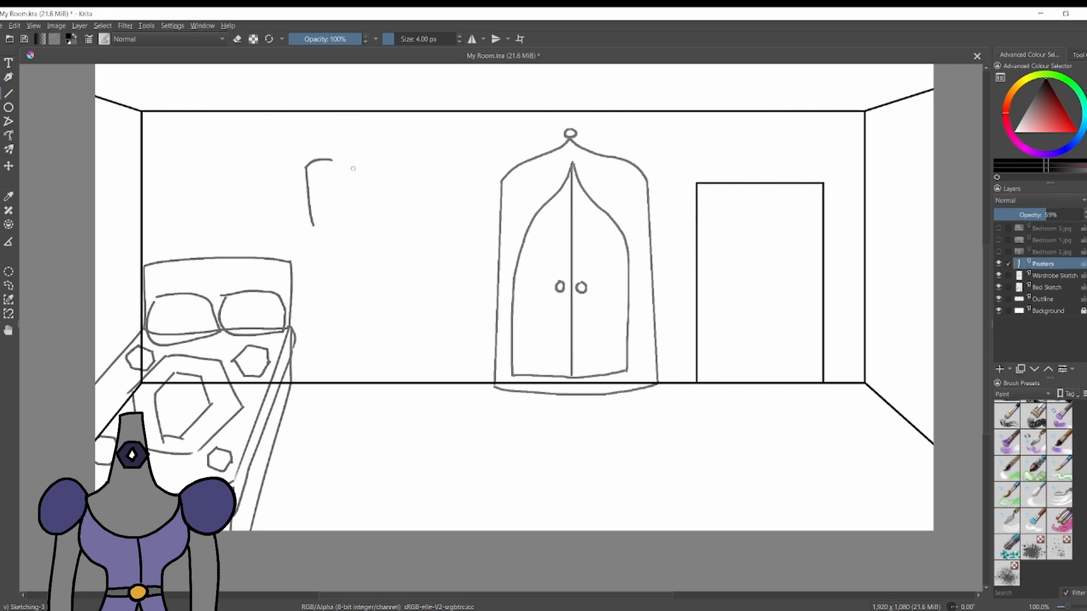
drag(391, 194, 388, 267)
drag(391, 193, 489, 194)
key(ctrl+z)
key(ctrl+z)
mouse_move(395, 177)
mouse_down()
mouse_move(394, 265)
mouse_move(466, 265)
mouse_up()
key(ctrl+z)
key(ctrl+z)
key(ctrl+z)
key(ctrl+z)
key(ctrl+z)
Sketch a large poster, a smaller poster and a small note between the bed and wardrobe, with tape holding them up.
mouse_move(314, 194)
mouse_down()
mouse_move(354, 196)
mouse_move(355, 257)
mouse_up()
drag(312, 194, 368, 258)
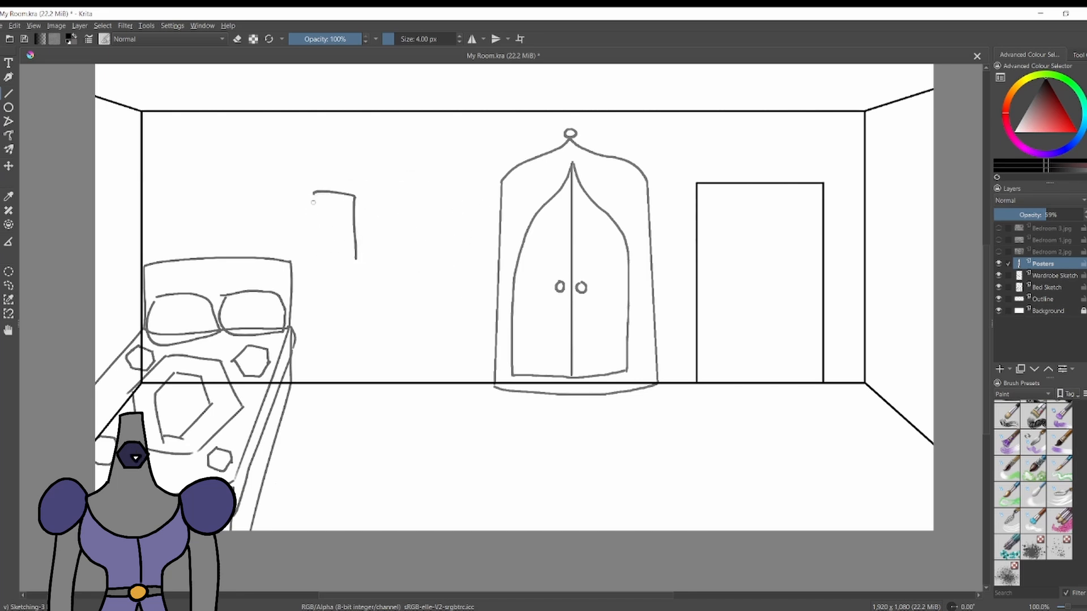
mouse_move(384, 173)
mouse_down()
mouse_move(464, 179)
mouse_move(392, 293)
mouse_move(355, 286)
mouse_up()
drag(396, 165, 404, 175)
drag(394, 162, 404, 175)
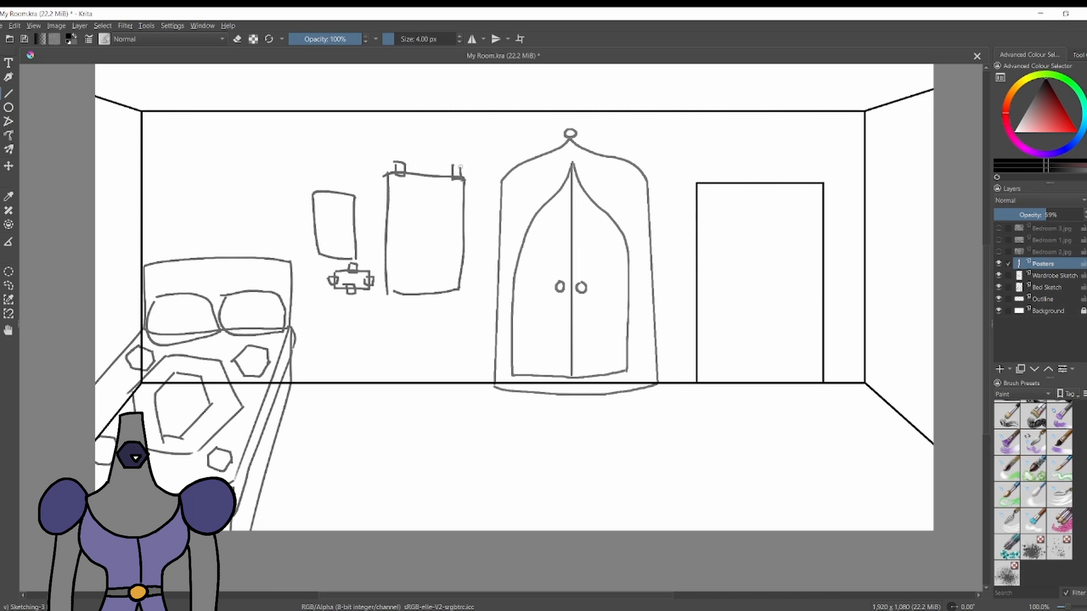
Rename the Posters layer as Posters Sketch.
text(Sketch)
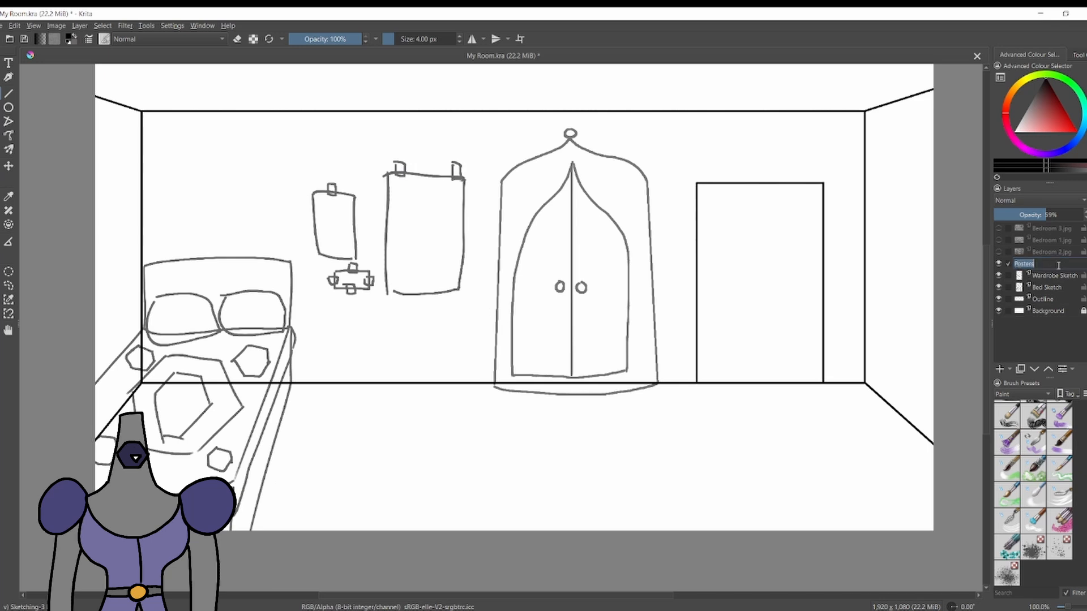
key(Return)
Add a layer named Mat Sketch at 59% opacity and sketch the mat's wide curved edge across the front of the floor.
key(Insert)
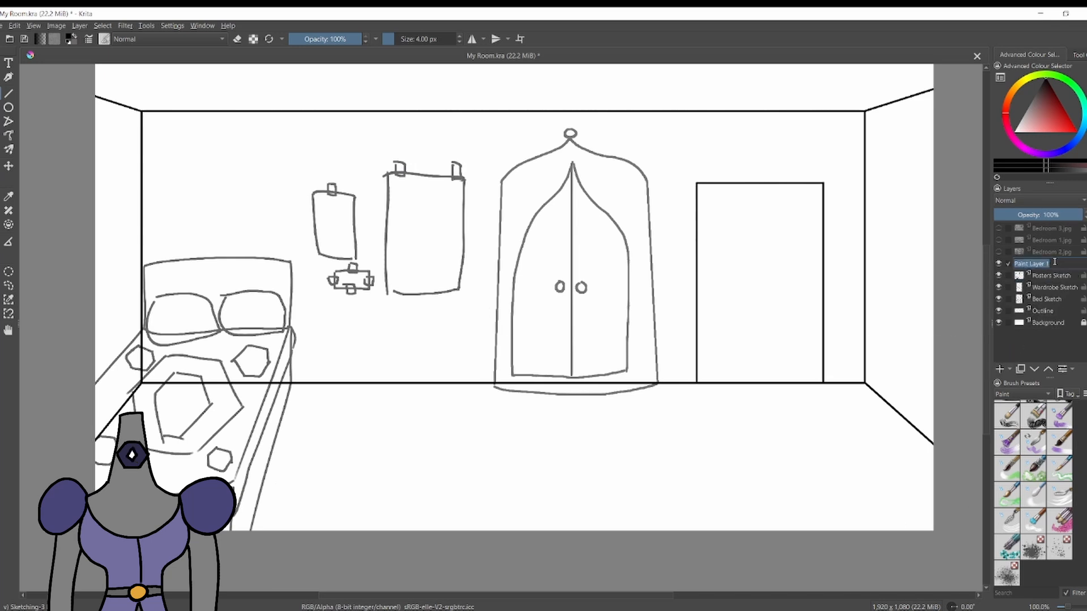
text(Mat Sketch)
key(Return)
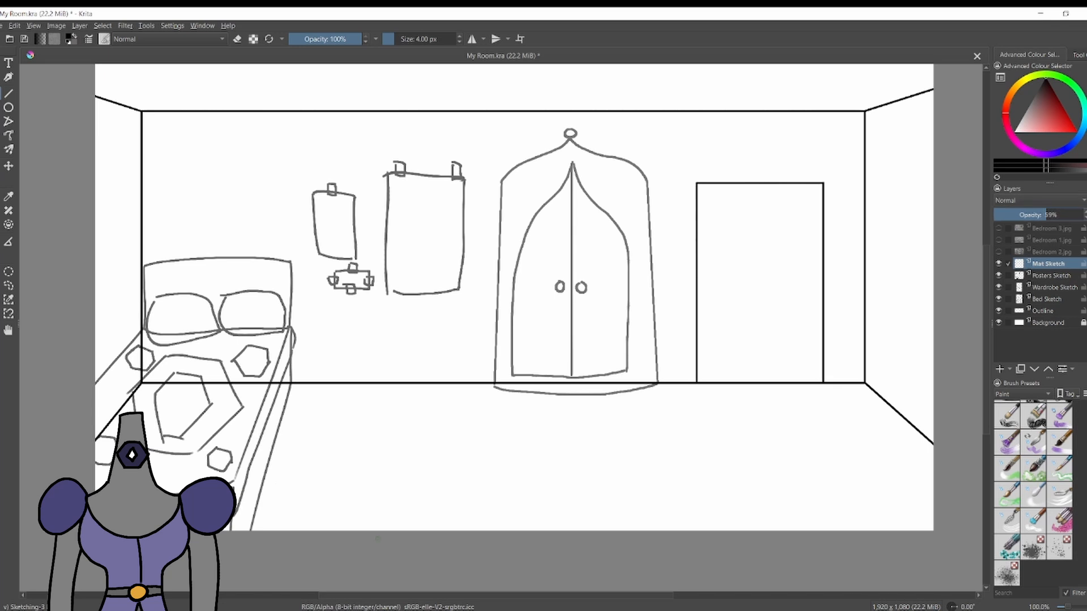
drag(368, 530, 801, 531)
Add a new layer above Mat Sketch, name it Window Sketch and lower its opacity to 53%.
key(Insert)
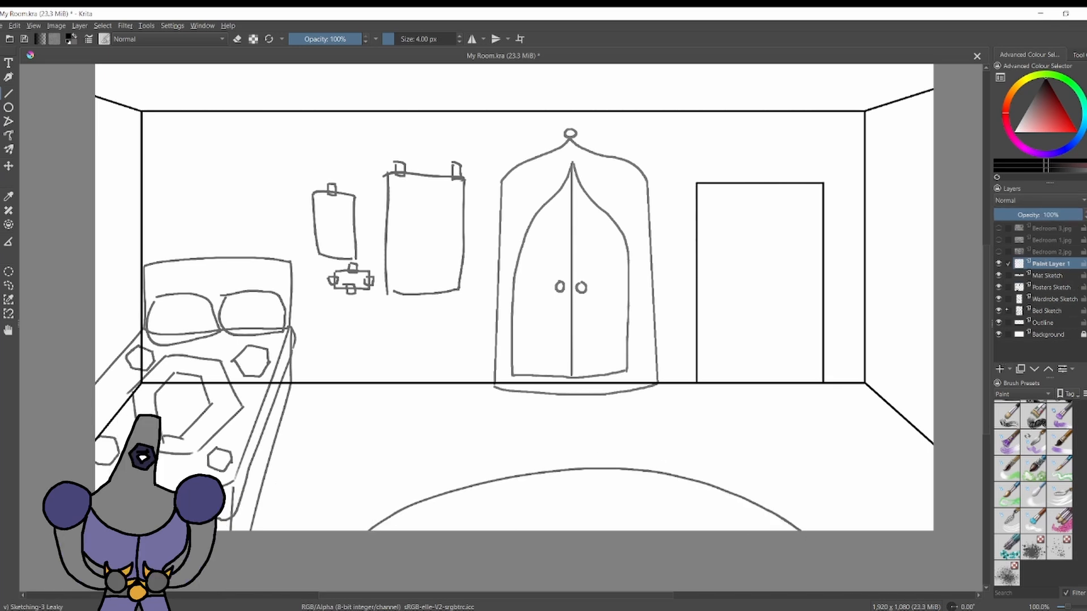
double_click(1035, 263)
text(Window Sketch)
key(Return)
click(1040, 215)
Sketch a double-lined window frame on the right wall, replacing its straight upper edge with a curved arch.
drag(892, 188, 894, 329)
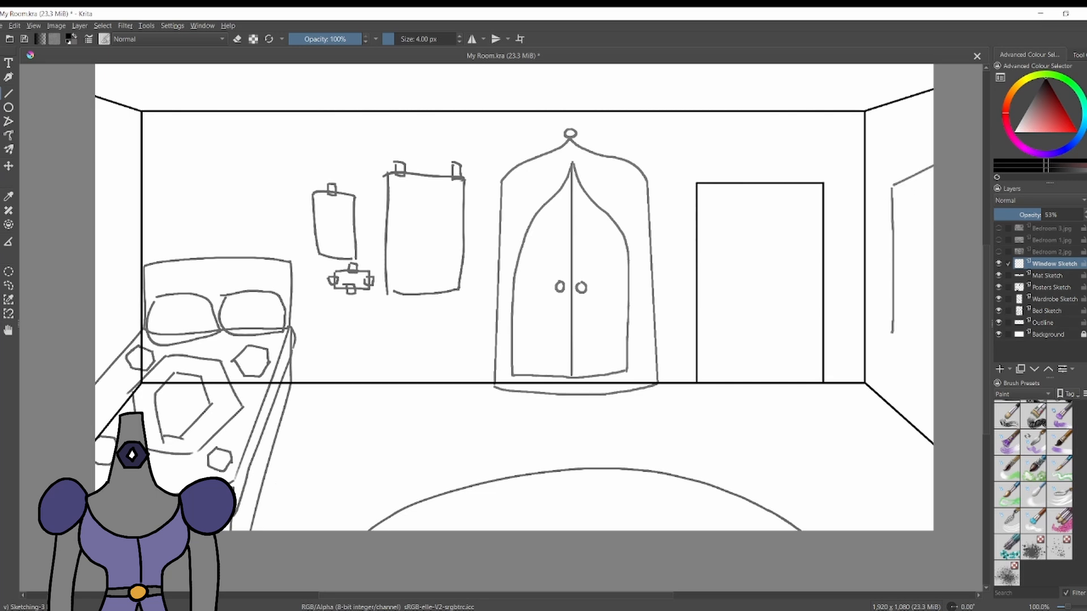
mouse_move(903, 195)
mouse_down()
mouse_move(904, 304)
mouse_move(933, 356)
mouse_up()
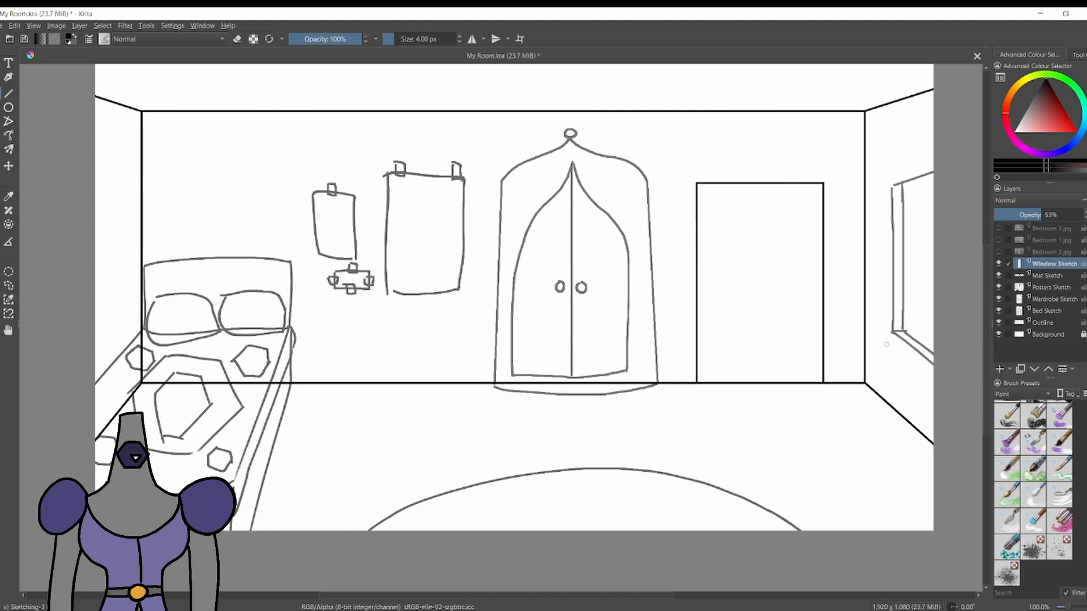
key(e)
key(e)
mouse_move(892, 187)
mouse_down()
mouse_move(933, 190)
mouse_move(901, 190)
mouse_move(933, 124)
mouse_up()
key(e)
key(e)
mouse_move(904, 190)
mouse_down()
mouse_move(933, 126)
mouse_move(915, 148)
mouse_up()
key(ctrl+z)
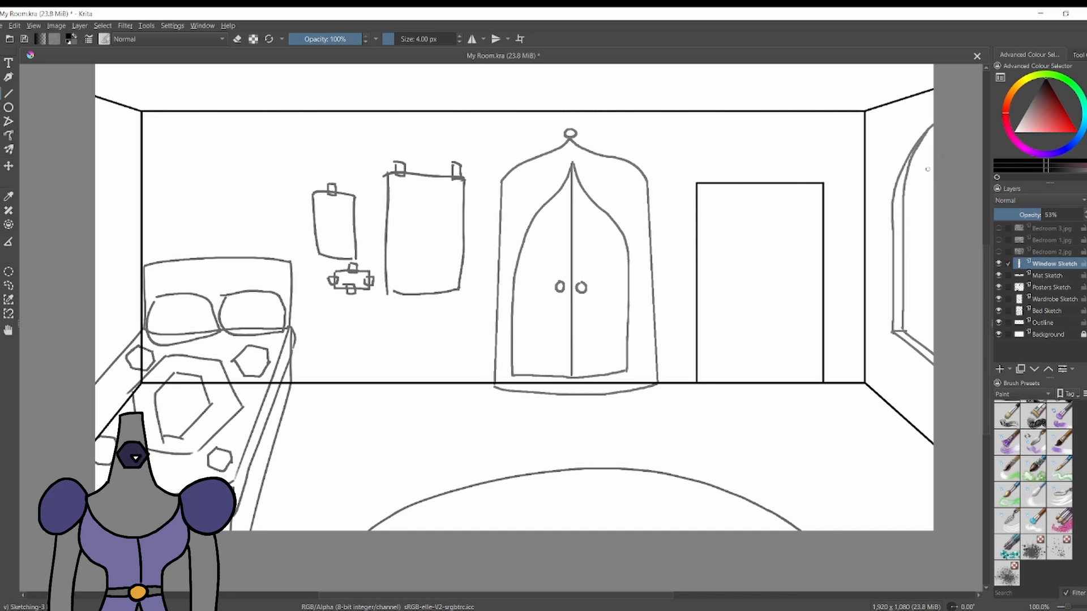
key(ctrl+z)
drag(902, 210, 932, 126)
key(ctrl+z)
Sketch pointed mountain peaks and small clouds in the view through the right wall's window.
drag(904, 265, 929, 288)
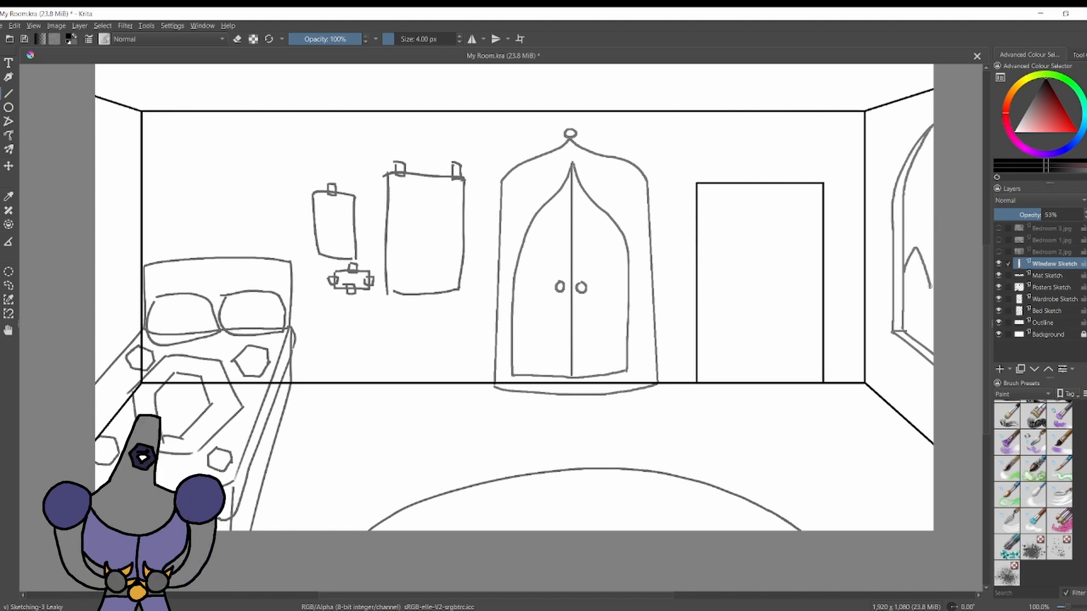
key(ctrl+z)
drag(932, 169, 933, 189)
key(ctrl+z)
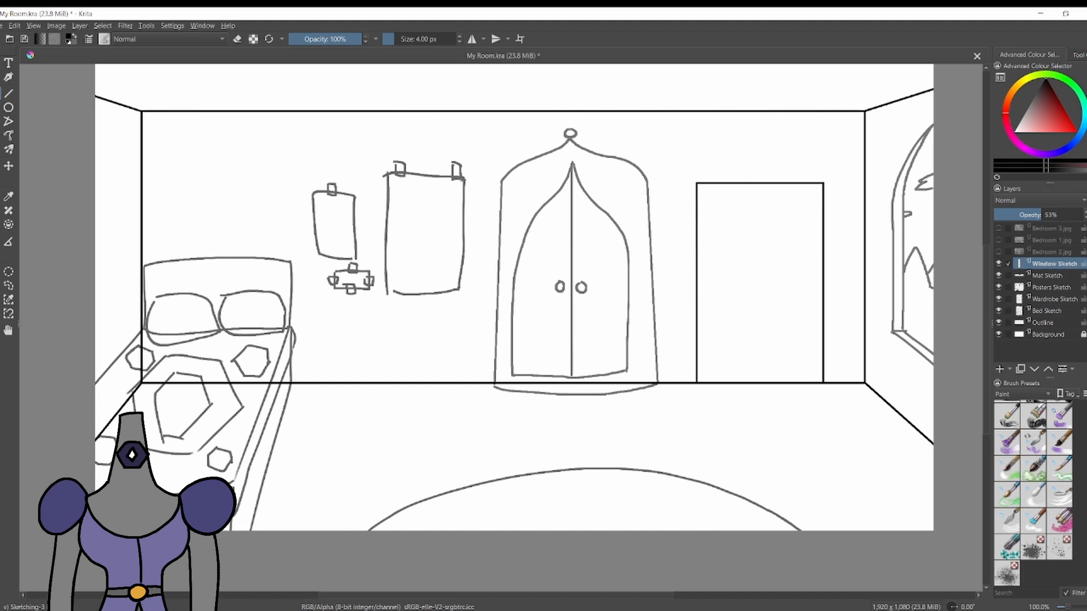
On the Posters Sketch layer, sketch a partly visible poster on the left wall with a piece of tape above it.
key(Page_Down)
key(Page_Down)
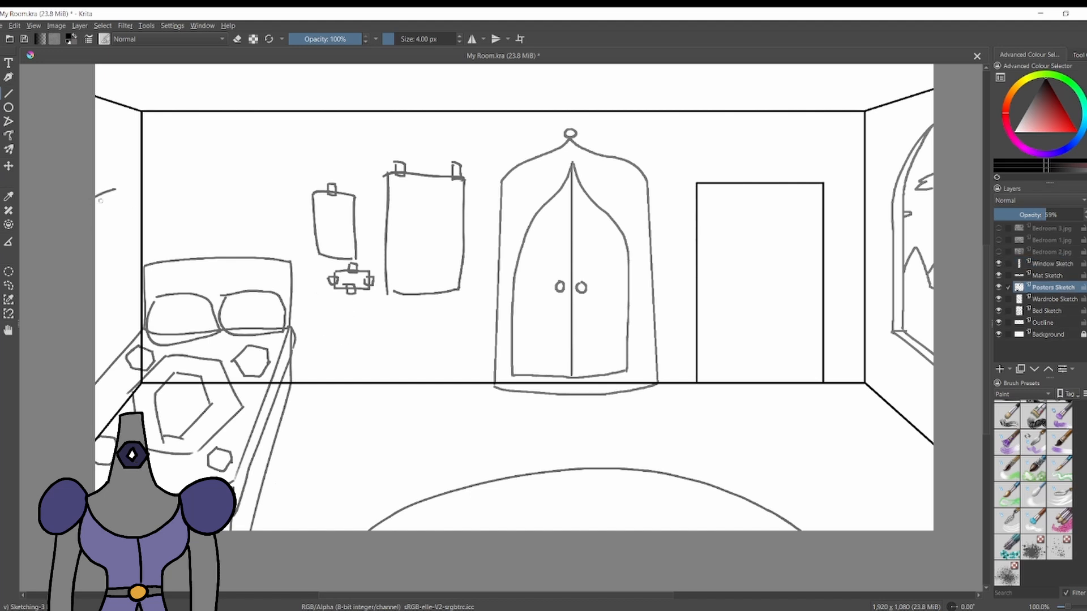
key(ctrl+z)
mouse_move(115, 176)
mouse_down()
mouse_move(120, 205)
mouse_move(112, 232)
mouse_up()
key(ctrl+z)
key(ctrl+z)
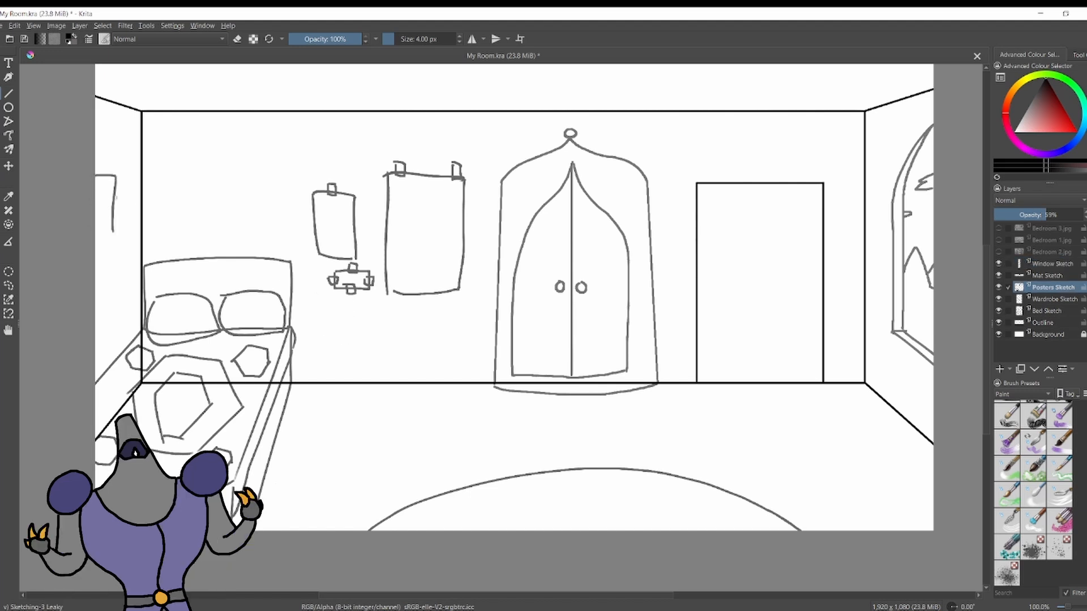
key(ctrl+z)
drag(116, 175, 115, 229)
drag(101, 170, 106, 175)
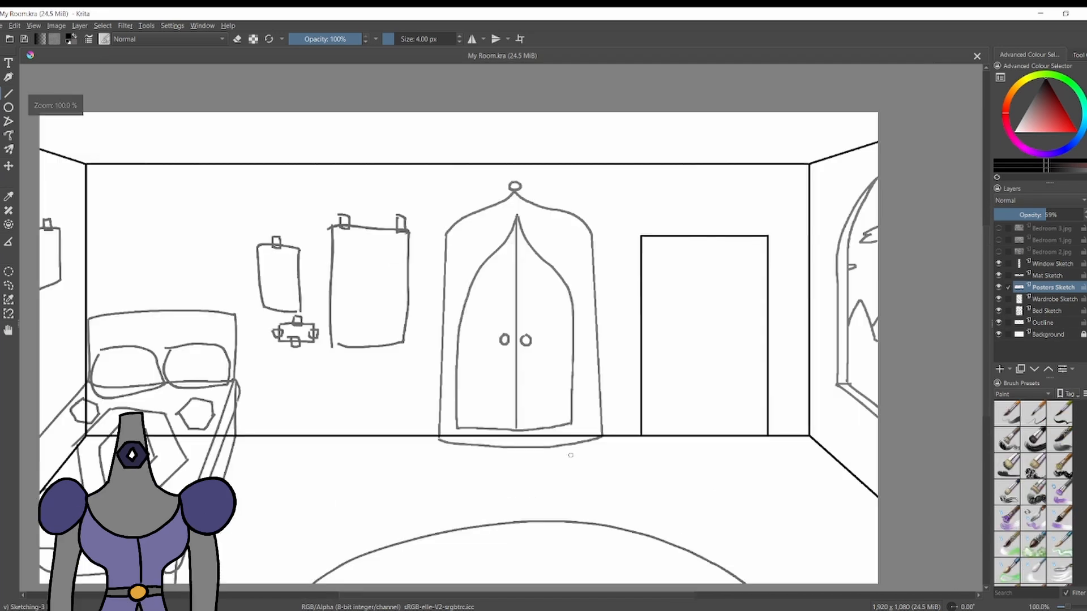
Add a new layer above Window Sketch and name it Posters Drawing.
scroll(571, 455, down, 1)
scroll(534, 416, up, 1)
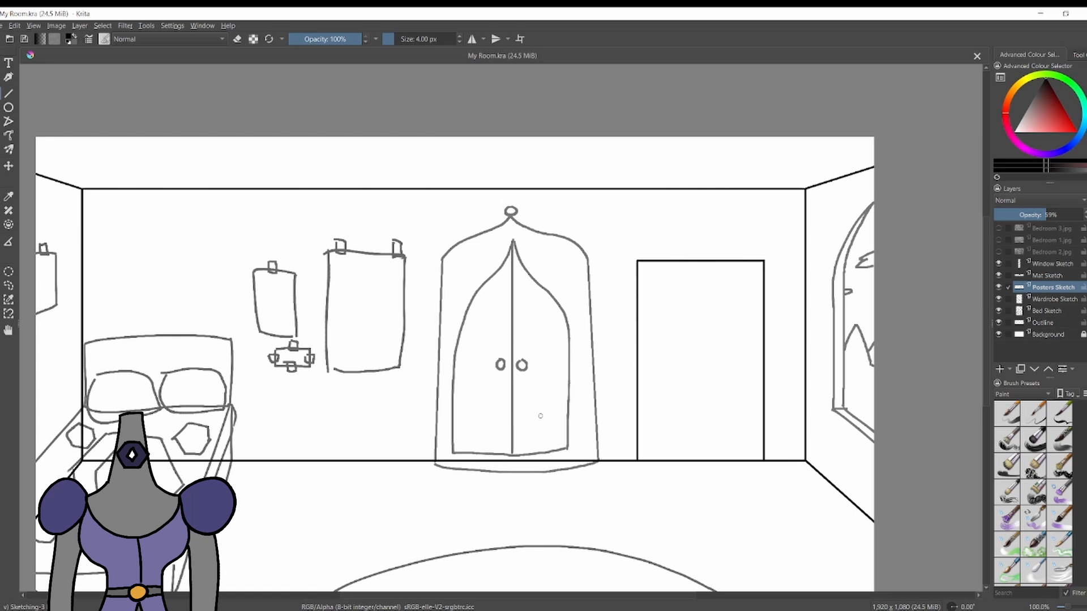
scroll(540, 416, down, 1)
scroll(391, 421, up, 1)
click(1051, 264)
click(1000, 369)
double_click(1048, 266)
text(Posters )
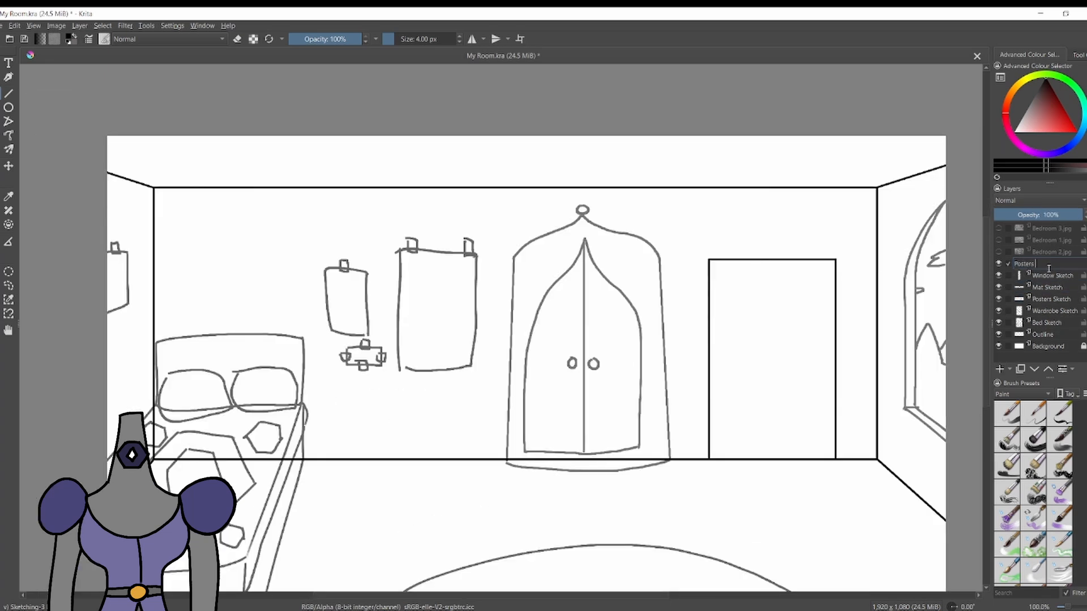
text(Drawing)
key(Return)
Show only the brush presets tagged Go To.
scroll(230, 262, up, 1)
click(1010, 395)
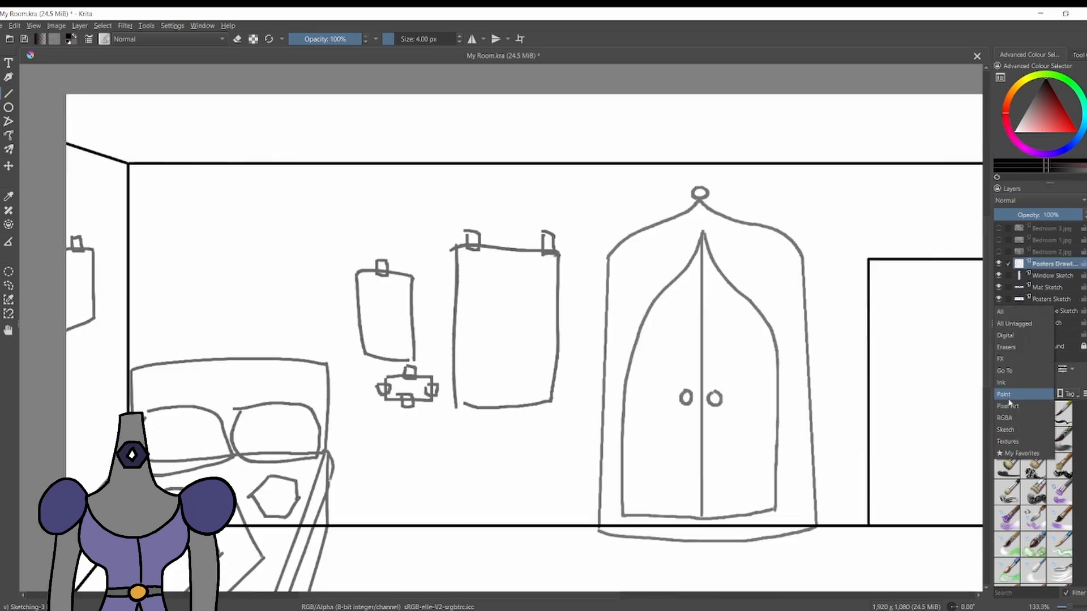
click(1011, 371)
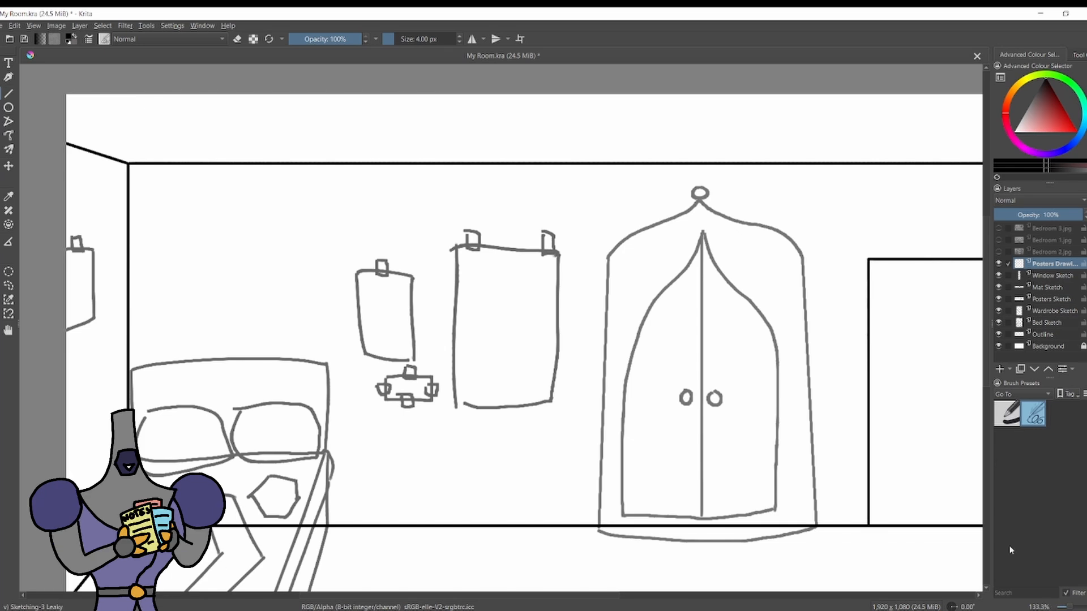
key(ctrl+z)
Outline the large poster with straight black lines over its sketch, using the Line tool.
click(8, 93)
mouse_move(455, 247)
mouse_down()
mouse_move(559, 251)
mouse_move(552, 404)
mouse_move(455, 398)
mouse_up()
mouse_move(455, 249)
mouse_down()
mouse_move(445, 379)
mouse_move(453, 398)
mouse_up()
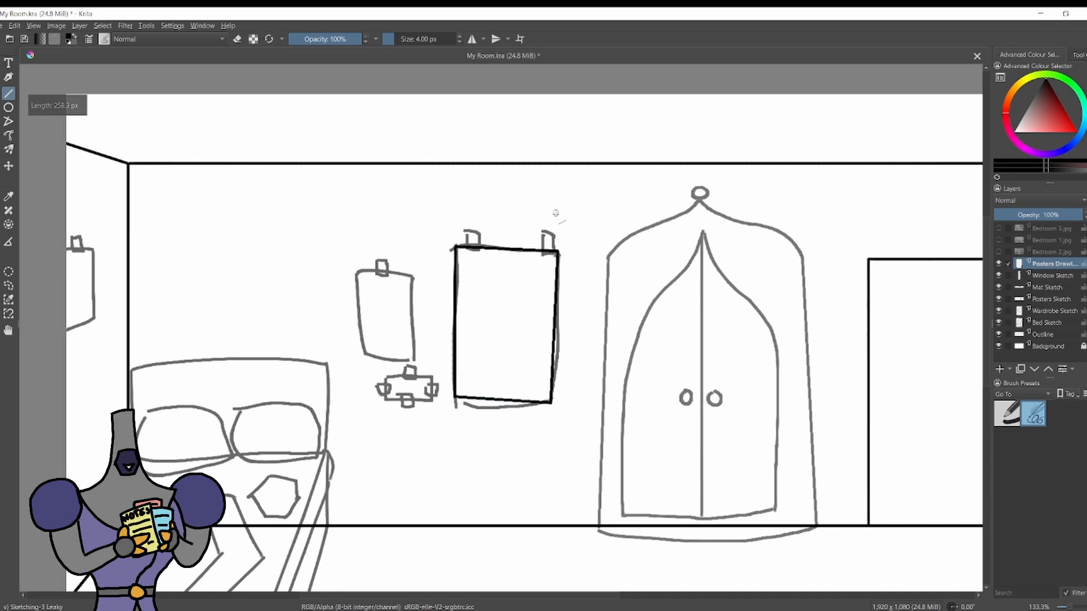
key(ctrl+z)
key(ctrl+z)
drag(455, 248, 453, 397)
drag(551, 403, 453, 397)
Outline the smaller poster between the bed and the large poster with straight black lines.
mouse_move(357, 273)
mouse_down()
mouse_move(413, 275)
mouse_move(414, 343)
mouse_move(360, 346)
mouse_move(386, 407)
mouse_up()
key(ctrl+z)
Outline the small note and the left wall's poster with straight black lines.
key(ctrl+z)
key(ctrl+z)
click(360, 345)
drag(432, 377, 431, 406)
key(ctrl+z)
drag(431, 406, 384, 408)
key(ctrl+z)
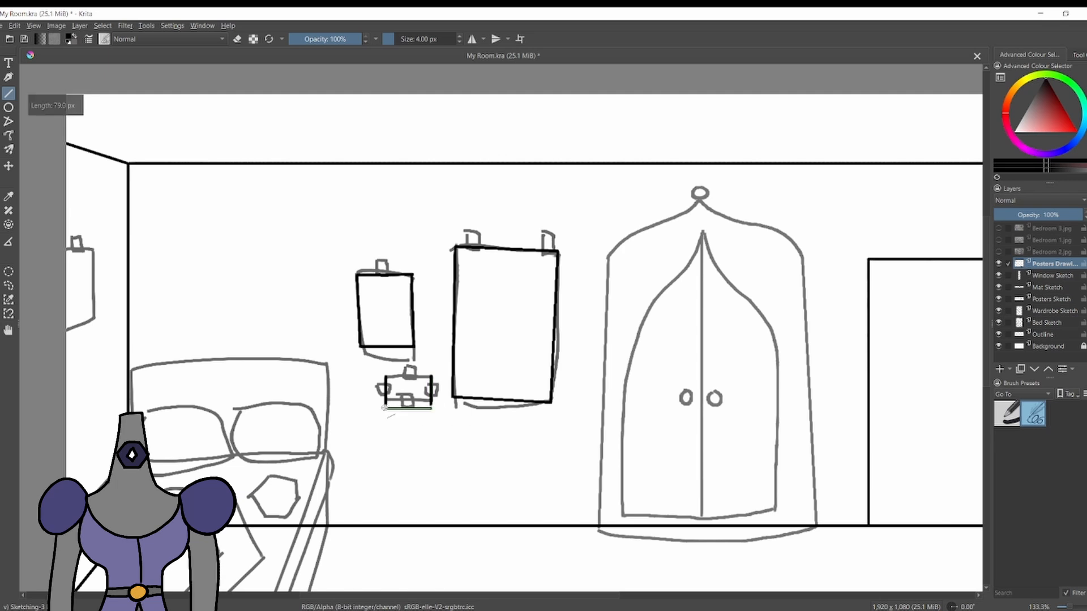
drag(431, 377, 385, 377)
mouse_move(93, 265)
mouse_down()
mouse_move(95, 320)
mouse_move(60, 249)
mouse_up()
drag(95, 320, 58, 336)
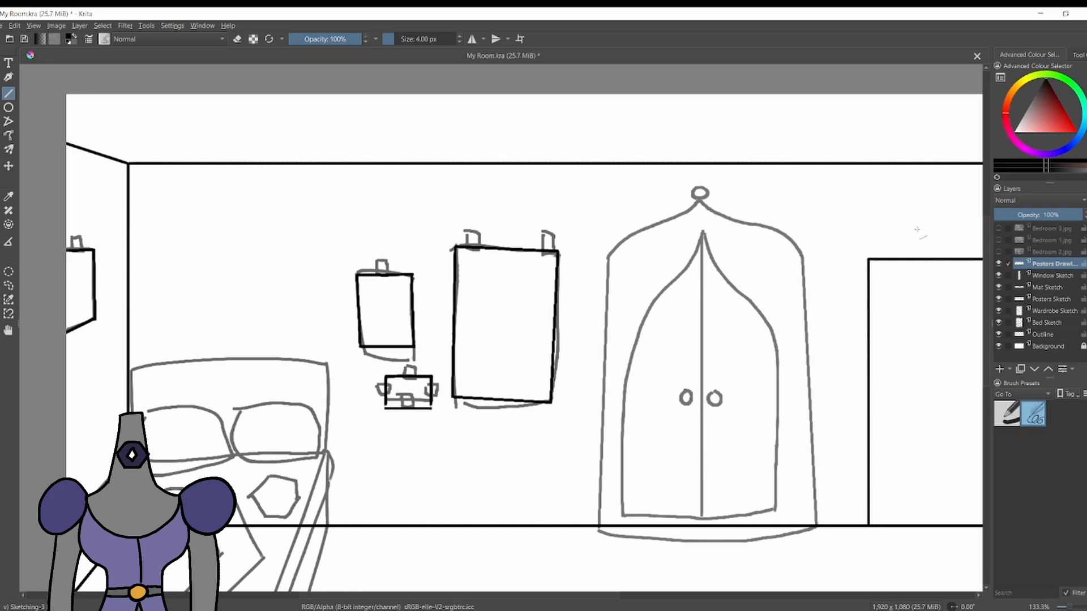
Draw a face with curly hair freehand in the left wall's poster, erasing and redoing stray strokes.
key(b)
mouse_move(70, 280)
mouse_down()
mouse_move(88, 272)
mouse_move(69, 289)
mouse_up()
key(e)
key(e)
key(e)
key(e)
mouse_move(68, 278)
mouse_down()
mouse_move(70, 291)
mouse_move(88, 271)
mouse_move(67, 288)
mouse_move(85, 287)
mouse_up()
key(e)
key(e)
key(e)
key(e)
key(ctrl+z)
key(e)
key(e)
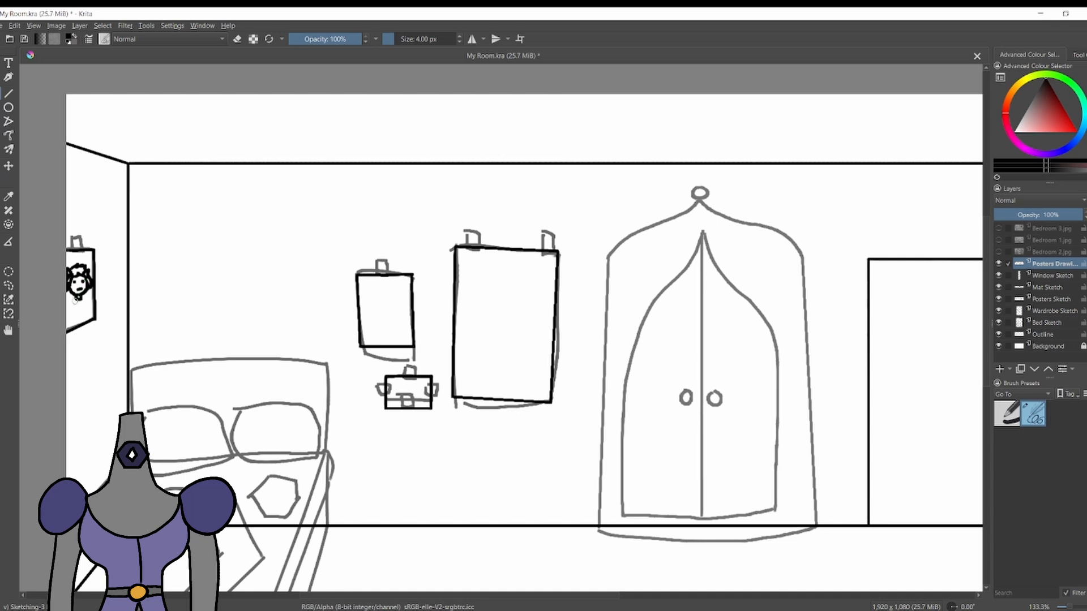
Draw the neck, shoulders and clothing below the face on the left wall's poster.
mouse_move(76, 301)
mouse_down()
mouse_move(68, 329)
mouse_move(92, 320)
mouse_move(77, 324)
mouse_up()
key(ctrl+z)
key(ctrl+z)
mouse_move(83, 302)
mouse_down()
mouse_move(87, 322)
mouse_move(74, 319)
mouse_up()
Draw the word WORLD in bubble letters across the upper edge of the large poster.
key(ctrl+z)
drag(461, 259, 475, 266)
mouse_move(475, 266)
mouse_down()
mouse_move(480, 276)
mouse_move(492, 254)
mouse_up()
key(ctrl+z)
mouse_move(492, 255)
mouse_down()
mouse_move(476, 258)
mouse_move(501, 254)
mouse_move(529, 275)
mouse_move(532, 259)
mouse_move(540, 274)
mouse_up()
key(ctrl+z)
key(ctrl+z)
key(ctrl+z)
drag(545, 258, 546, 275)
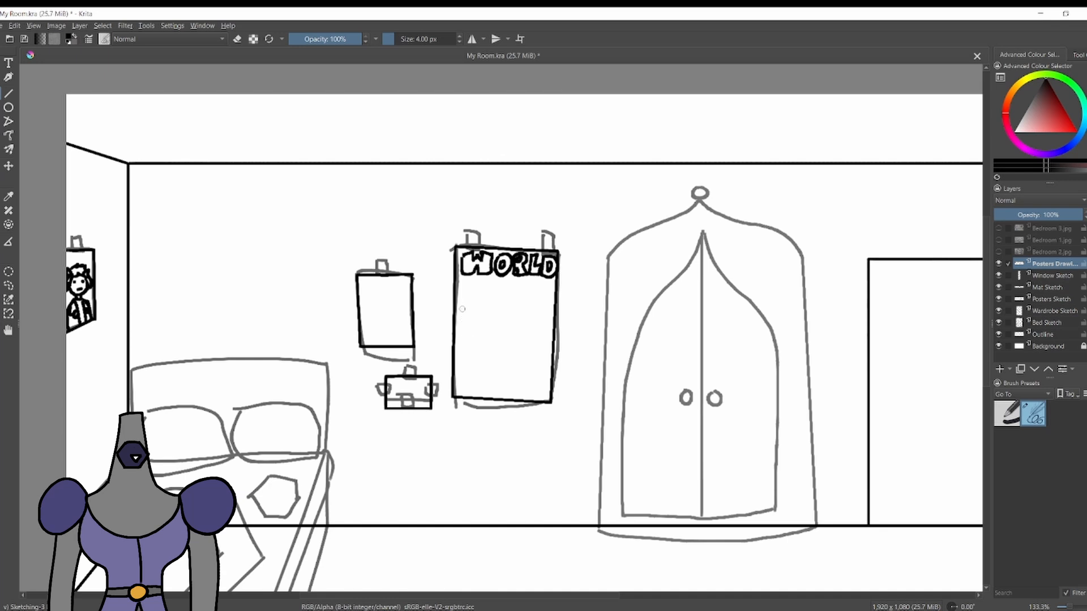
Undo and redraw the letters O, R, L and D of the large poster's WORLD heading.
key(ctrl+z)
key(ctrl+z)
key(ctrl+z)
key(ctrl+z)
key(ctrl+z)
drag(503, 255, 500, 256)
key(ctrl+z)
drag(504, 261, 502, 261)
key(ctrl+z)
mouse_move(513, 255)
mouse_down()
mouse_move(528, 271)
mouse_move(513, 274)
mouse_up()
key(ctrl+z)
drag(516, 257, 540, 274)
key(ctrl+z)
drag(545, 257, 546, 264)
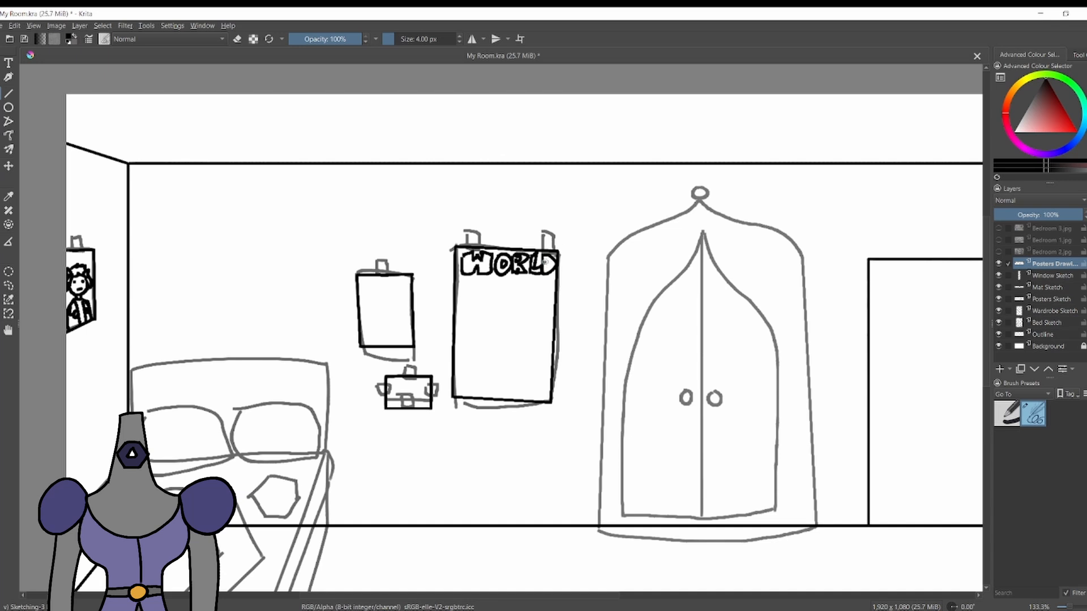
Letter the word DOMINATION in capitals along the lower edge of the large poster.
drag(459, 371, 457, 391)
key(ctrl+z)
drag(471, 372, 495, 391)
key(ctrl+z)
key(ctrl+z)
drag(500, 391, 507, 372)
drag(508, 391, 518, 391)
drag(514, 375, 524, 375)
mouse_move(527, 375)
mouse_down()
mouse_move(528, 392)
mouse_move(550, 377)
mouse_move(529, 392)
mouse_move(549, 373)
mouse_up()
key(ctrl+z)
key(ctrl+z)
key(ctrl+z)
key(ctrl+z)
Draw a round globe with continents in the middle of the large poster.
drag(498, 306, 509, 328)
drag(512, 316, 509, 344)
drag(489, 320, 495, 329)
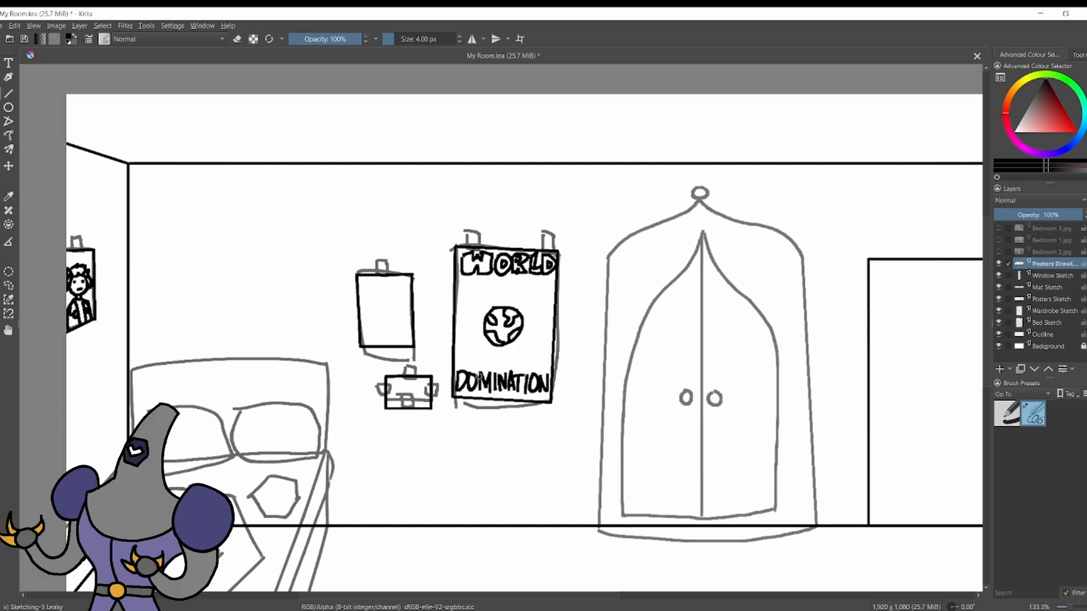
Draw pointed flames surrounding the globe on the large poster.
mouse_move(497, 346)
mouse_down()
mouse_move(474, 336)
mouse_move(484, 292)
mouse_up()
key(ctrl+z)
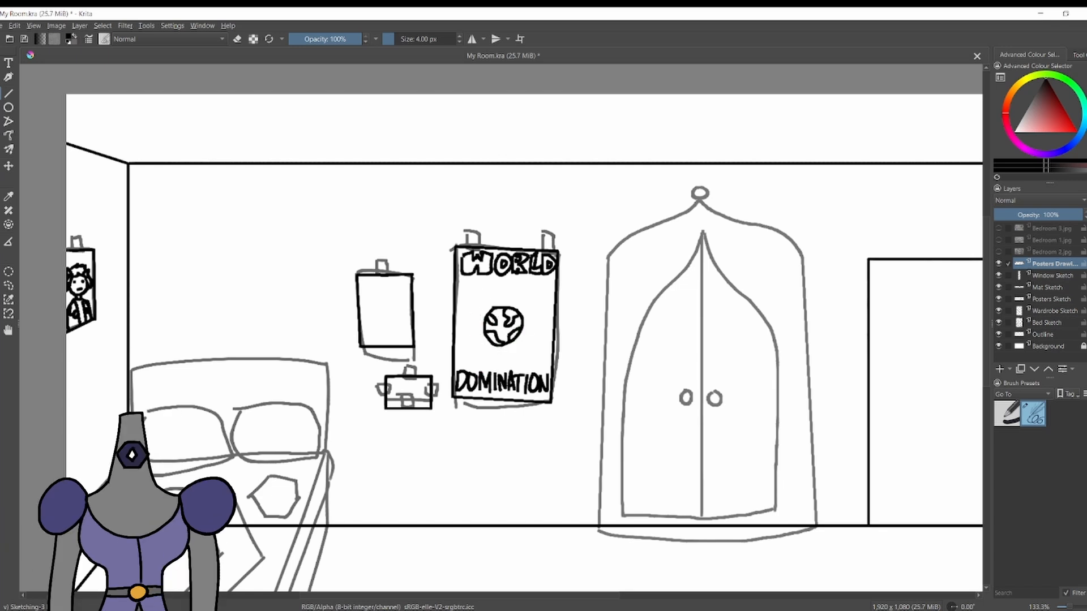
mouse_move(512, 348)
mouse_down()
mouse_move(474, 332)
mouse_move(474, 304)
mouse_up()
key(ctrl+z)
mouse_move(513, 347)
mouse_down()
mouse_move(471, 338)
mouse_move(481, 300)
mouse_move(532, 297)
mouse_move(516, 343)
mouse_move(536, 318)
mouse_up()
key(e)
Clean up the smaller poster's corner and draw an eye with a round pupil and short rays in its centre.
key(e)
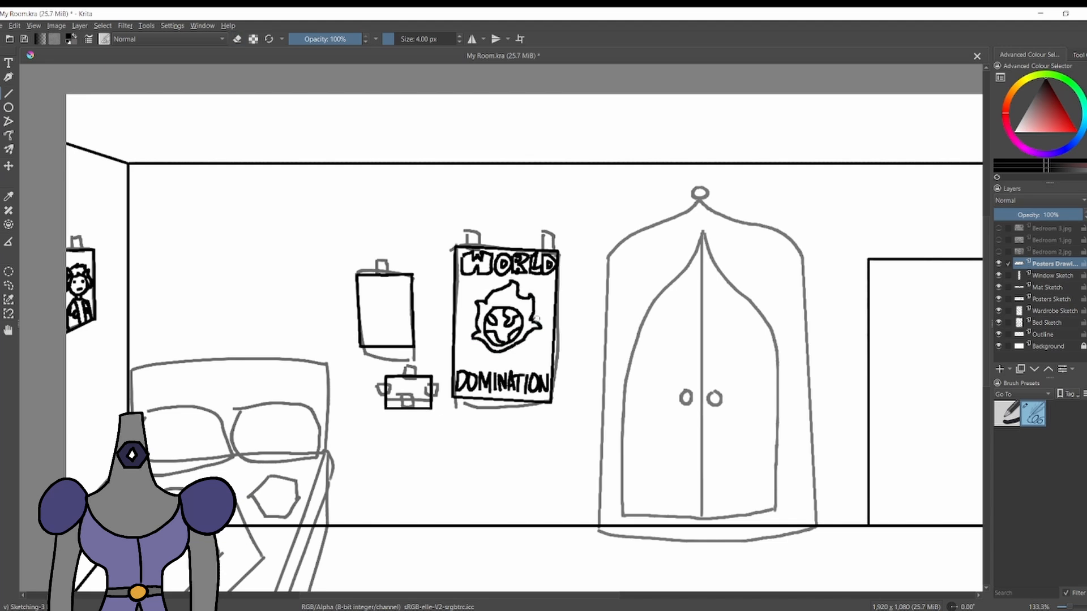
key(e)
drag(415, 272, 417, 277)
key(e)
mouse_move(368, 313)
mouse_down()
mouse_move(404, 312)
mouse_move(388, 298)
mouse_move(406, 308)
mouse_up()
key(ctrl+z)
mouse_move(368, 310)
mouse_down()
mouse_move(405, 310)
mouse_move(386, 301)
mouse_move(385, 315)
mouse_move(374, 297)
mouse_up()
key(ctrl+z)
key(ctrl+z)
key(ctrl+z)
key(ctrl+z)
key(ctrl+z)
click(387, 310)
key(ctrl+z)
click(387, 310)
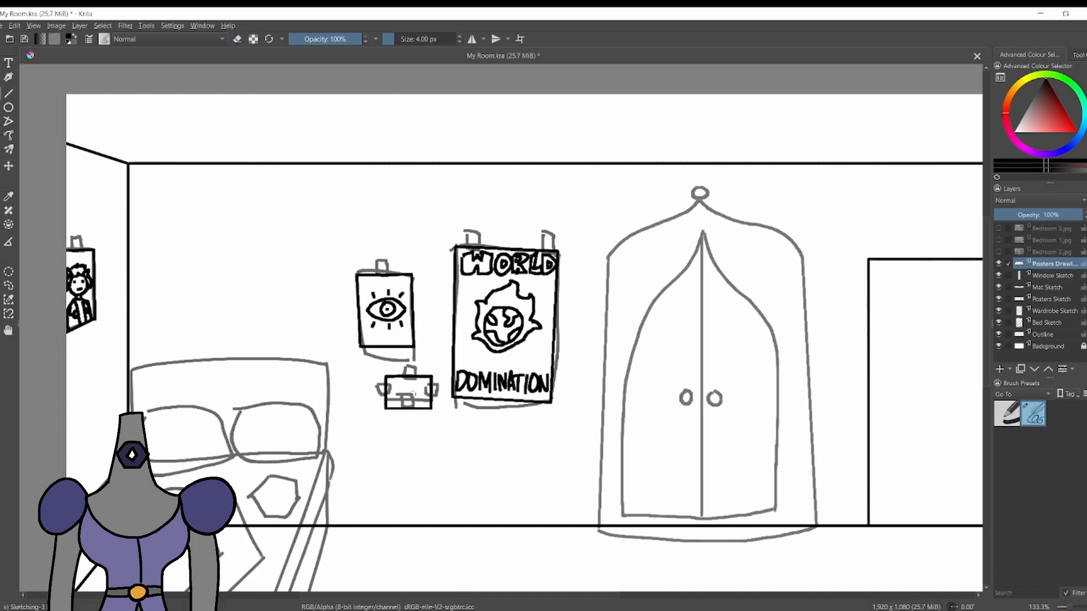
Draw curling flame shapes in the corners and along the sides of the smaller poster around the eye.
drag(358, 280, 371, 296)
mouse_move(387, 345)
mouse_down()
mouse_move(403, 335)
mouse_move(363, 343)
mouse_up()
key(ctrl+z)
key(ctrl+z)
key(ctrl+z)
drag(395, 276, 402, 277)
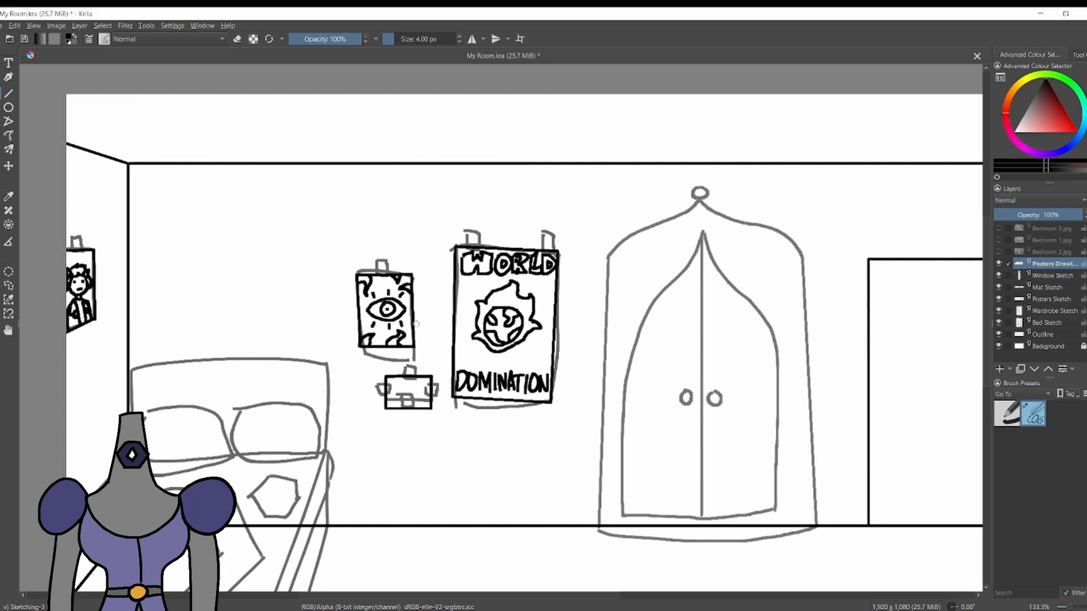
drag(413, 322, 361, 310)
Draw a picture of small figures inside the note below the smaller poster.
mouse_move(398, 383)
mouse_down()
mouse_move(388, 405)
mouse_move(406, 399)
mouse_up()
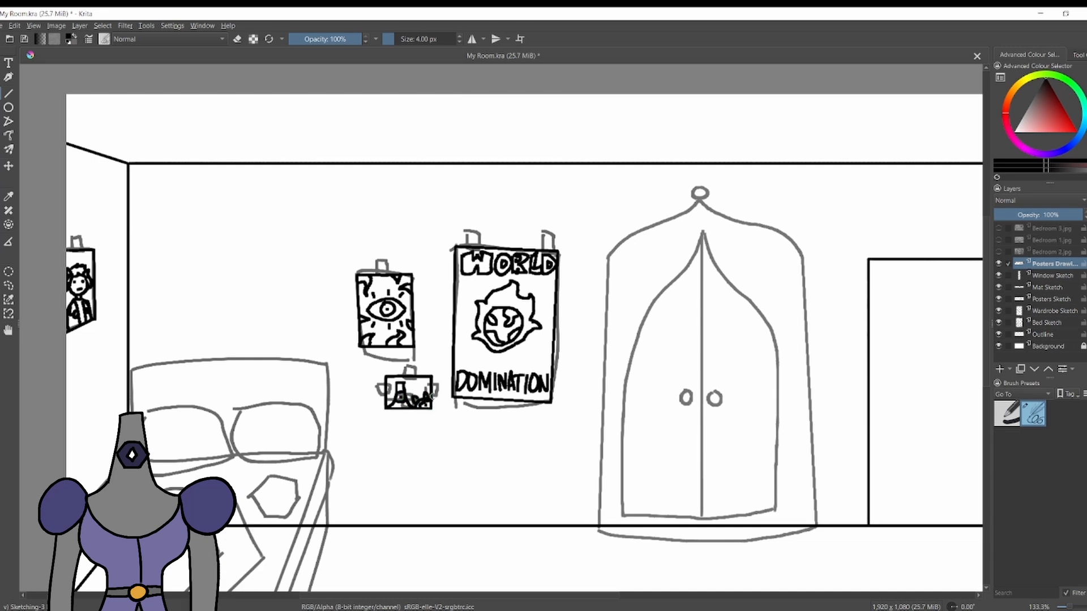
Undo the last touch-ups to the small figures in the note below the smaller poster.
key(e)
mouse_move(418, 401)
mouse_down()
mouse_move(431, 391)
mouse_move(418, 403)
mouse_up()
key(e)
key(ctrl+z)
key(ctrl+z)
key(ctrl+z)
key(ctrl+z)
Add a paint layer below the posters drawing and colour the large poster's globe light blue with the 18 px Basic-1 brush.
key(Insert)
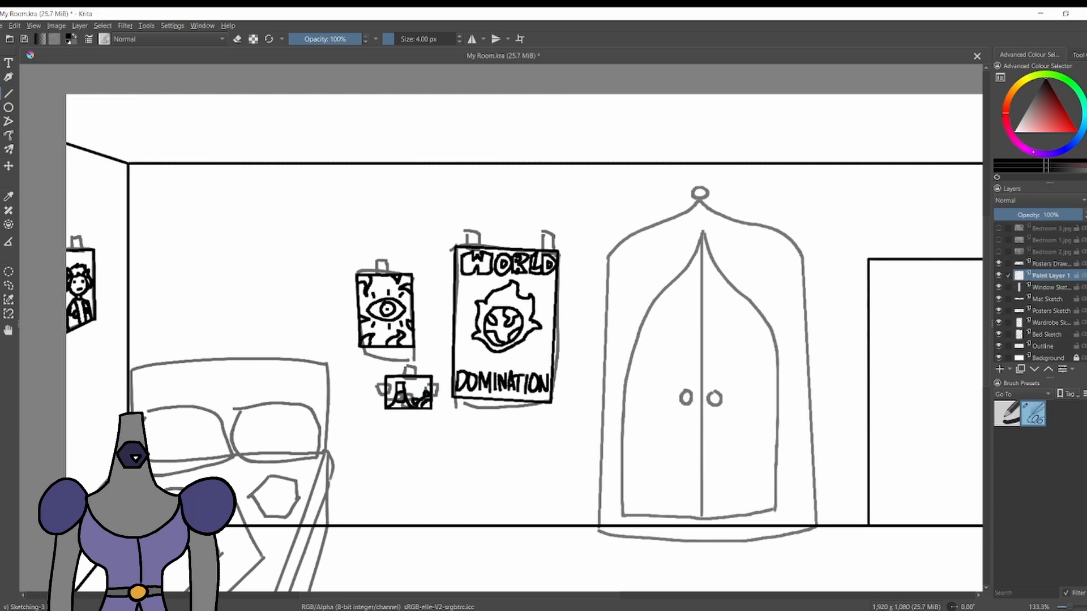
click(1083, 126)
click(1034, 126)
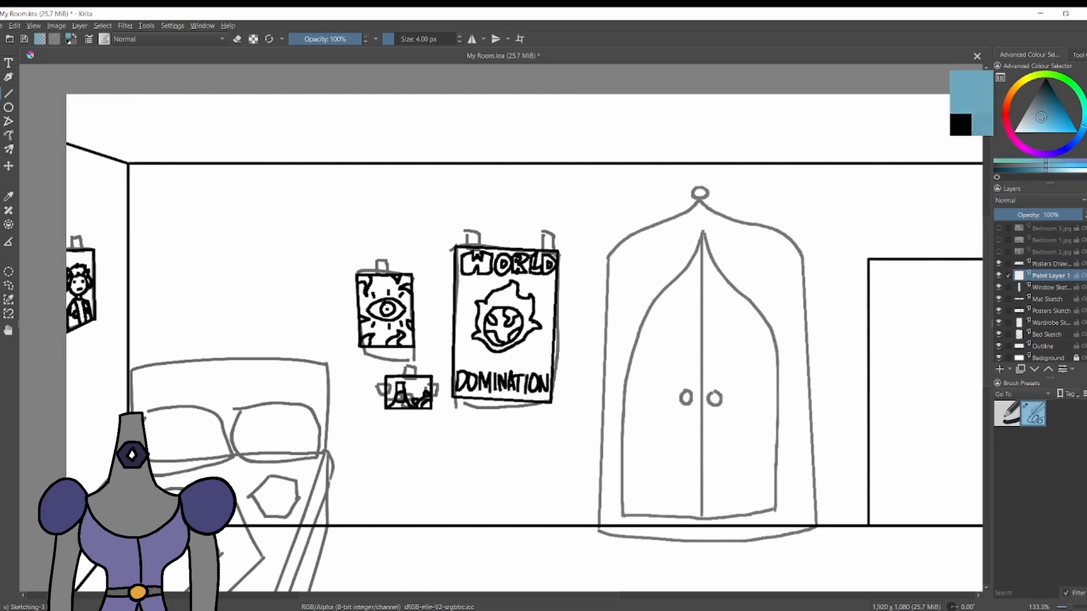
click(1007, 414)
mouse_move(501, 311)
mouse_down()
mouse_move(490, 327)
mouse_move(504, 338)
mouse_move(519, 320)
mouse_up()
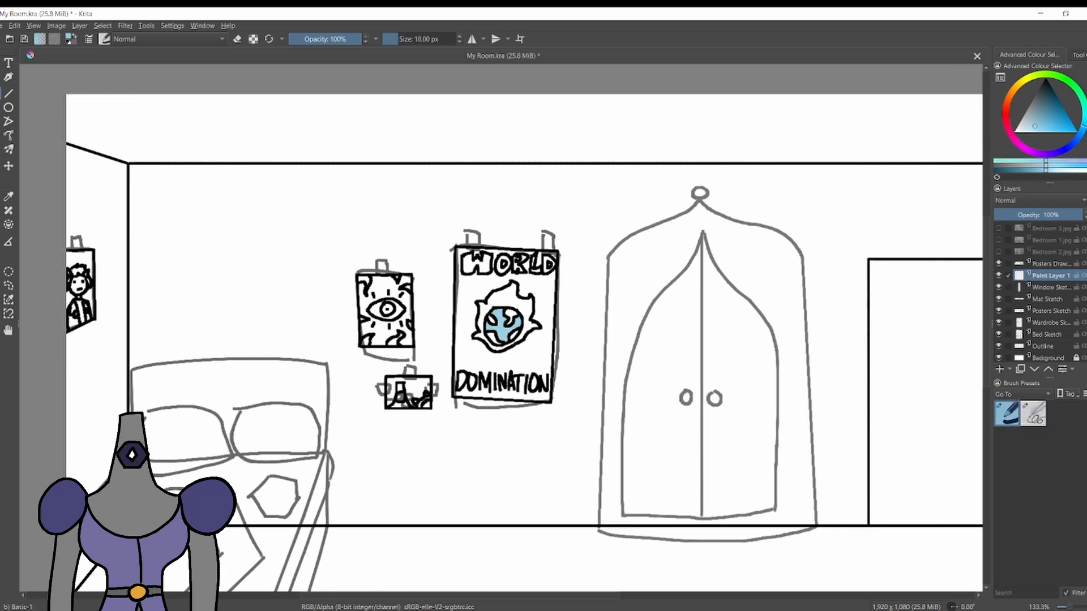
Fill the background of the portrait poster on the side wall with light blue and clean up its edges.
mouse_move(92, 312)
mouse_down()
mouse_move(88, 297)
mouse_move(99, 313)
mouse_up()
key(e)
key(e)
mouse_move(90, 275)
mouse_down()
mouse_move(89, 258)
mouse_move(72, 256)
mouse_move(81, 260)
mouse_up()
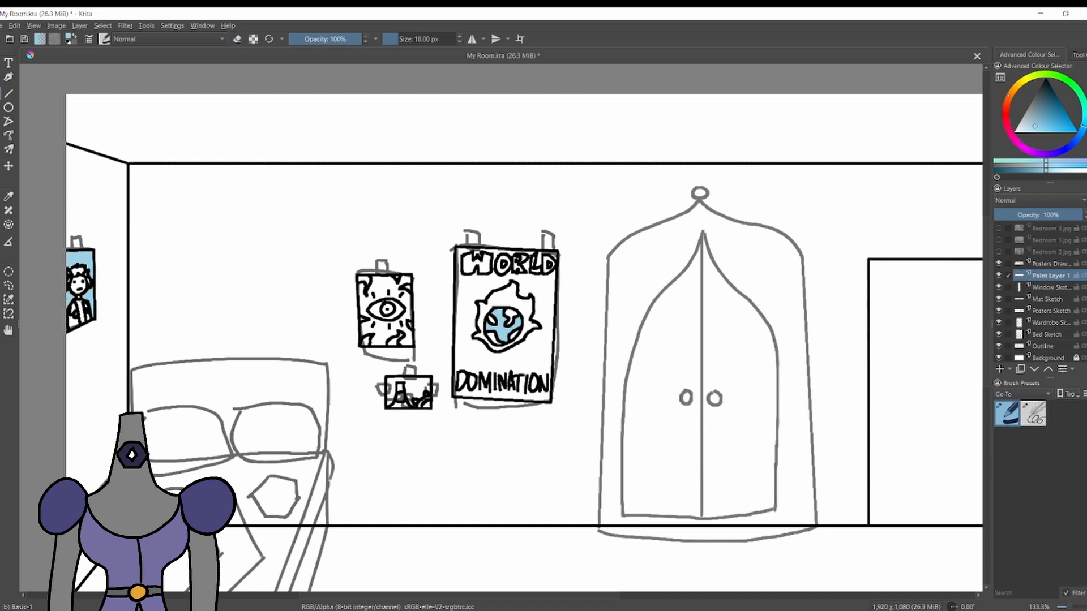
Paint the curling flames in the corners and along the sides of the eye poster red.
click(1006, 111)
click(1050, 124)
drag(360, 277, 365, 281)
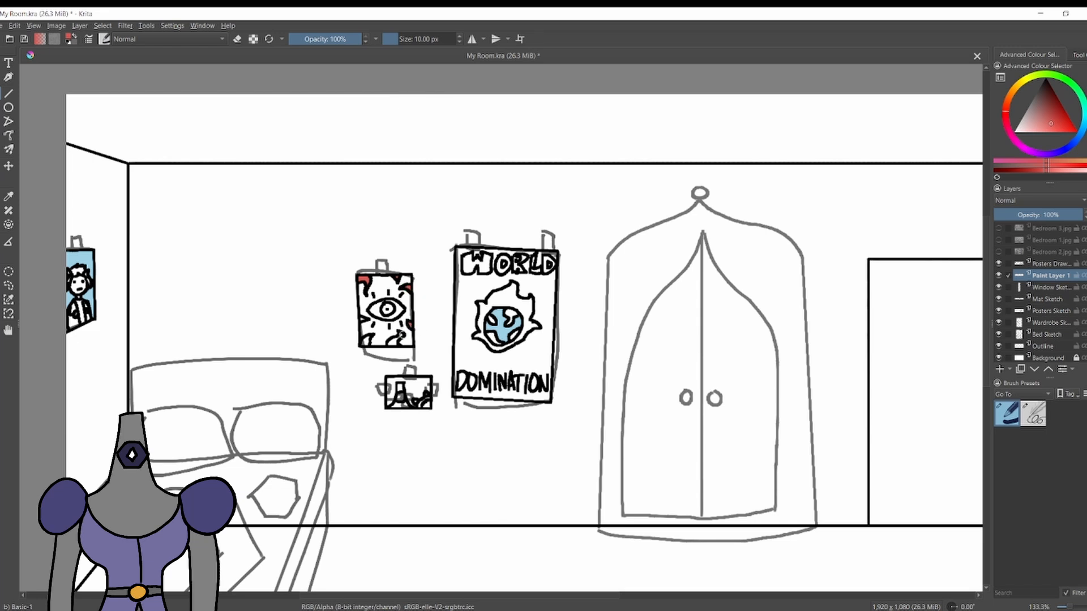
mouse_move(402, 334)
mouse_down()
mouse_move(392, 343)
mouse_move(369, 335)
mouse_up()
Fill the eye poster's background around the flames and eye with dark maroon.
click(1045, 96)
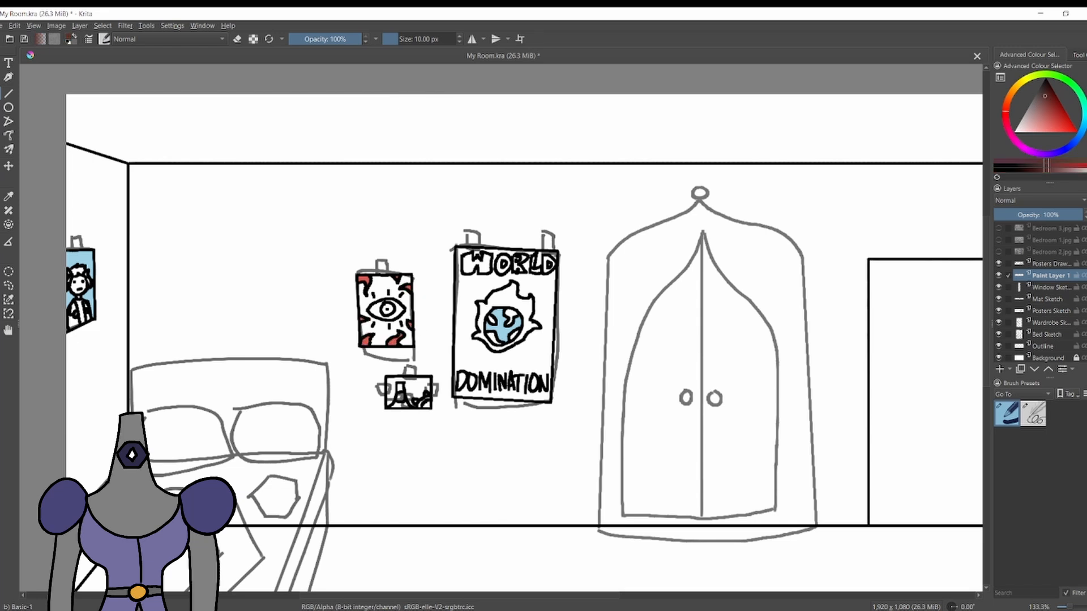
mouse_move(361, 288)
mouse_down()
mouse_move(363, 311)
mouse_move(378, 279)
mouse_move(370, 295)
mouse_move(405, 282)
mouse_move(390, 300)
mouse_move(380, 294)
mouse_move(409, 315)
mouse_move(365, 326)
mouse_up()
mouse_move(384, 334)
mouse_down()
mouse_move(406, 343)
mouse_move(397, 312)
mouse_up()
Colour the poster's eye pale yellow and its iris bright blue.
click(1025, 78)
click(1033, 122)
click(1083, 125)
click(1068, 129)
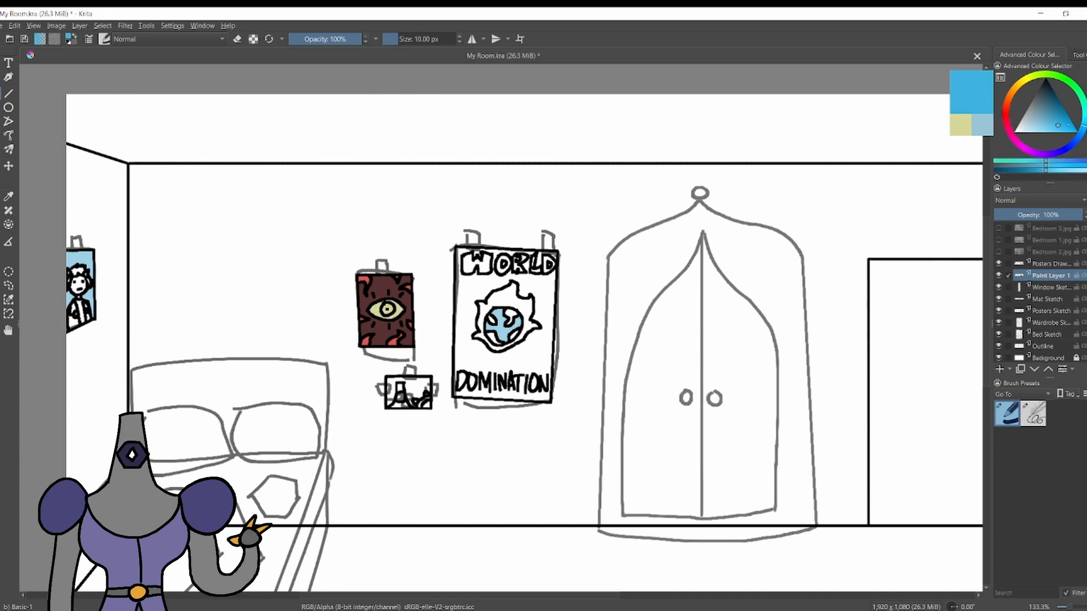
click(1076, 140)
Fill the background of the note below the eye poster with a muted yellow.
click(1021, 84)
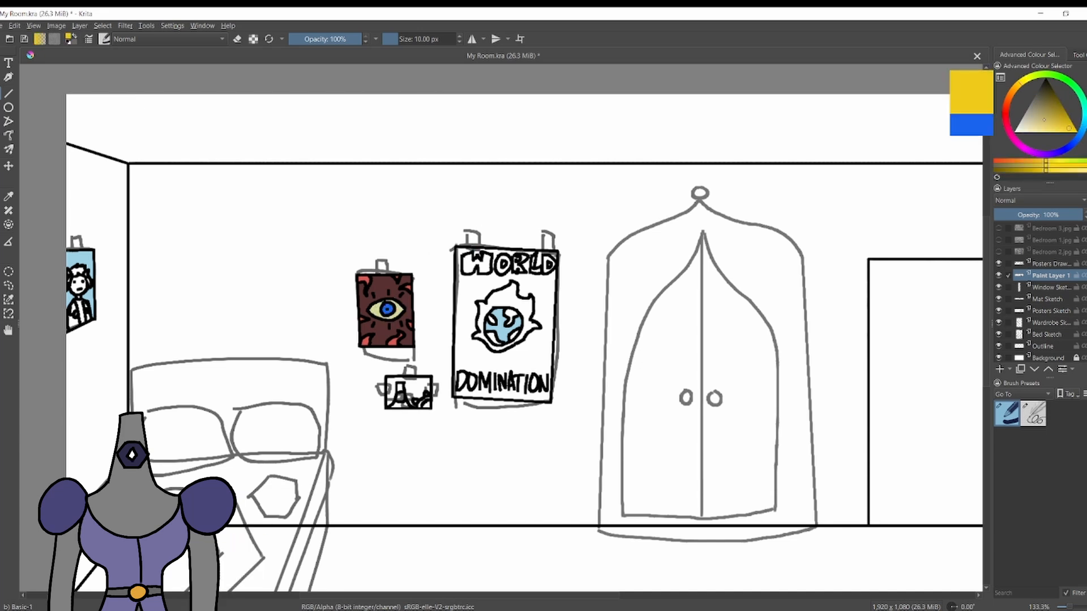
click(1044, 119)
mouse_move(391, 389)
mouse_down()
mouse_move(390, 401)
mouse_move(424, 390)
mouse_up()
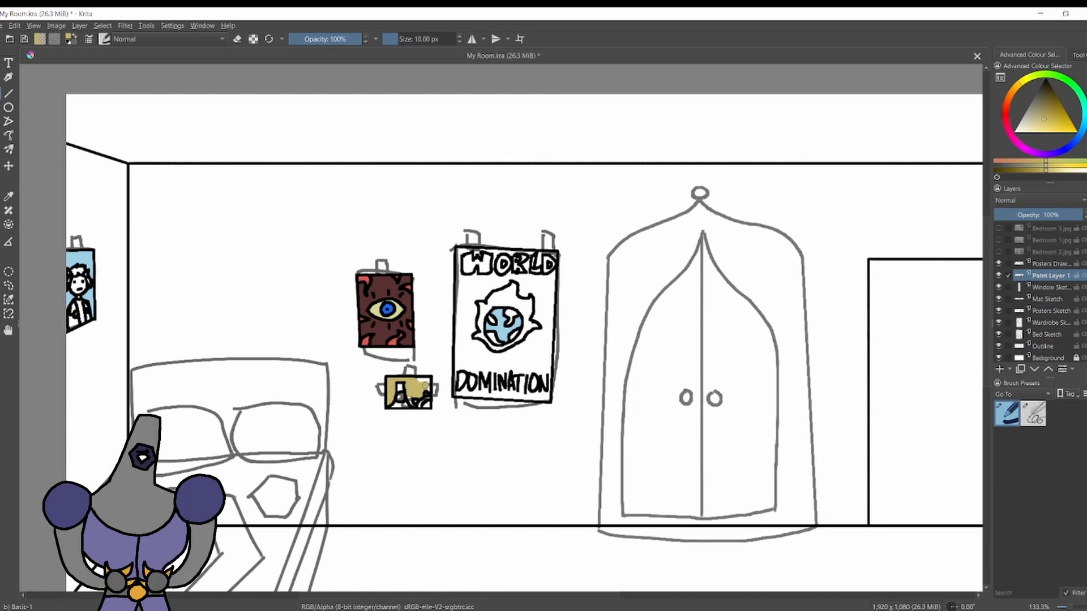
Paint the flames around the large poster's globe bright orange and erase the overspill.
click(1008, 100)
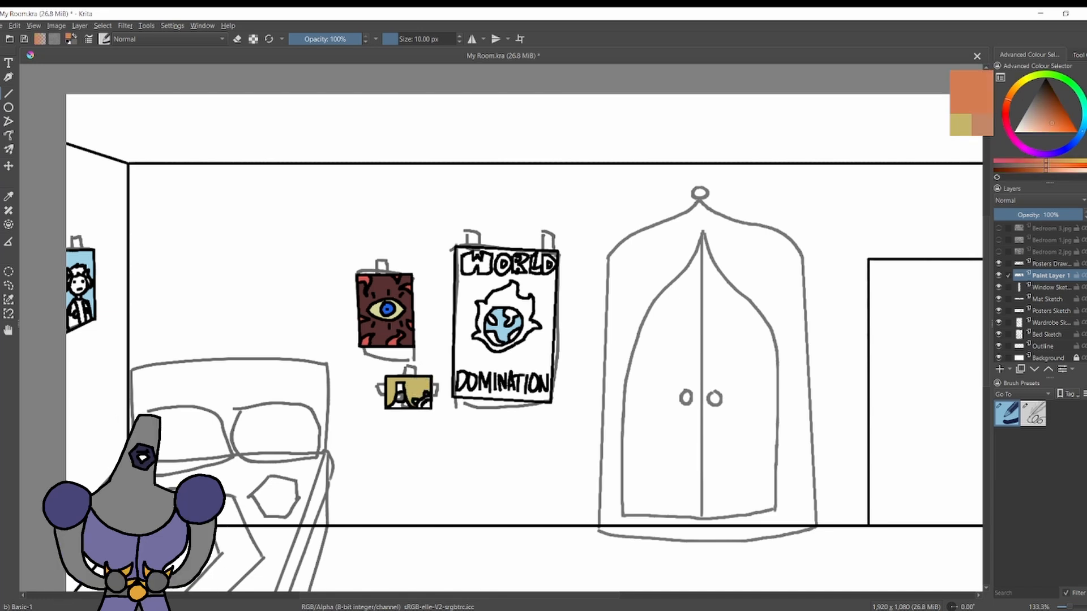
click(1069, 129)
drag(475, 336, 484, 336)
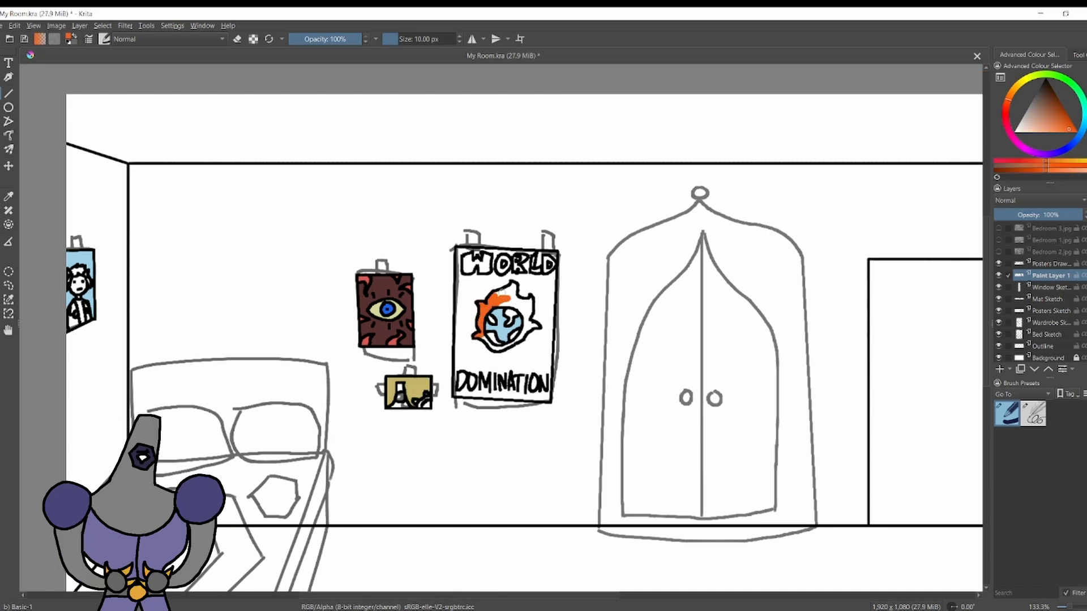
drag(515, 289, 497, 293)
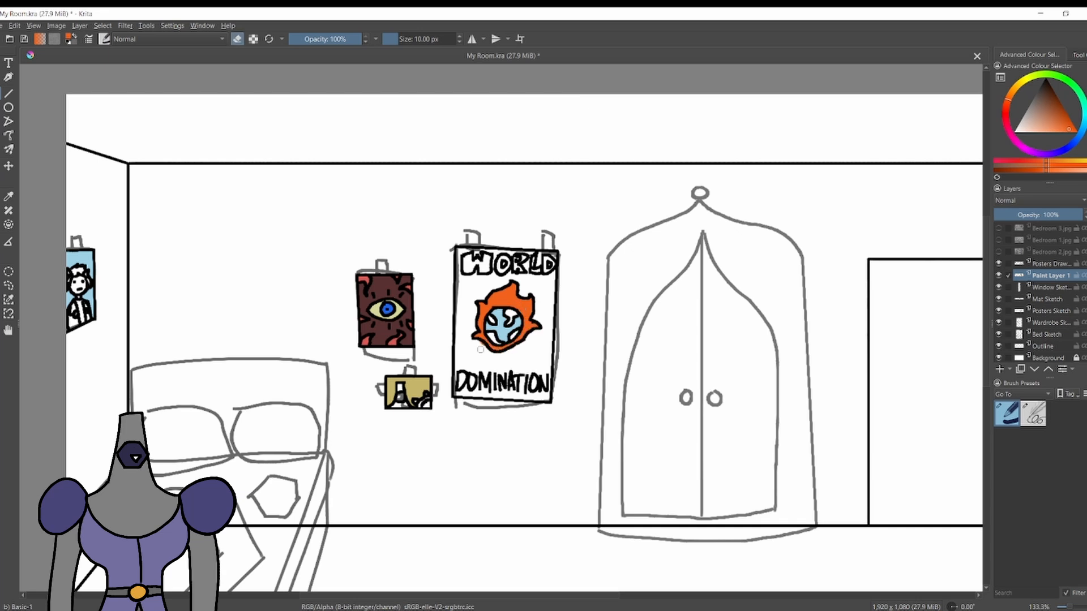
key(e)
Colour the continents on the globe muted green with a 1 px brush.
click(1076, 87)
click(1043, 108)
key(bracketleft)
key(bracketleft)
key(bracketleft)
key(bracketleft)
key(bracketleft)
key(bracketleft)
key(bracketleft)
key(bracketleft)
key(bracketleft)
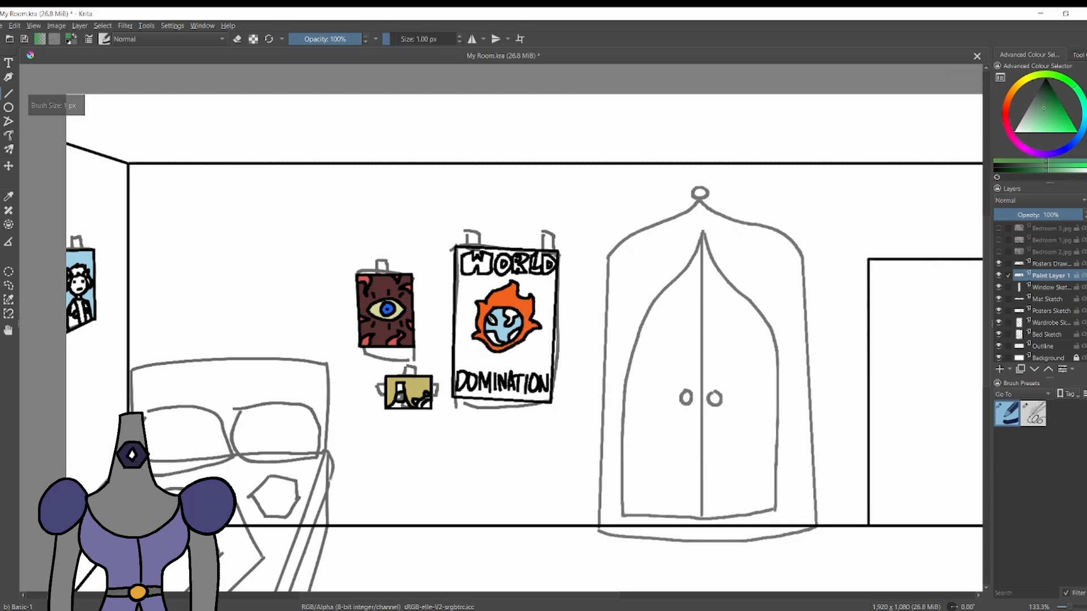
mouse_move(489, 317)
mouse_down()
mouse_move(512, 316)
mouse_move(493, 341)
mouse_move(537, 380)
mouse_move(466, 386)
mouse_move(481, 348)
mouse_move(472, 354)
mouse_move(532, 347)
mouse_up()
Fill the large poster's background with dusty pink using a 35 px brush and erase the paint beyond its edges.
key(bracketright)
key(bracketright)
key(bracketright)
key(bracketright)
key(bracketright)
click(1006, 112)
click(1037, 121)
key(bracketright)
key(bracketright)
key(bracketright)
key(bracketright)
key(bracketright)
key(bracketright)
key(bracketright)
key(bracketright)
key(bracketright)
key(bracketright)
key(bracketright)
key(bracketright)
key(bracketright)
key(bracketright)
key(bracketright)
key(bracketright)
key(bracketright)
key(bracketright)
key(bracketright)
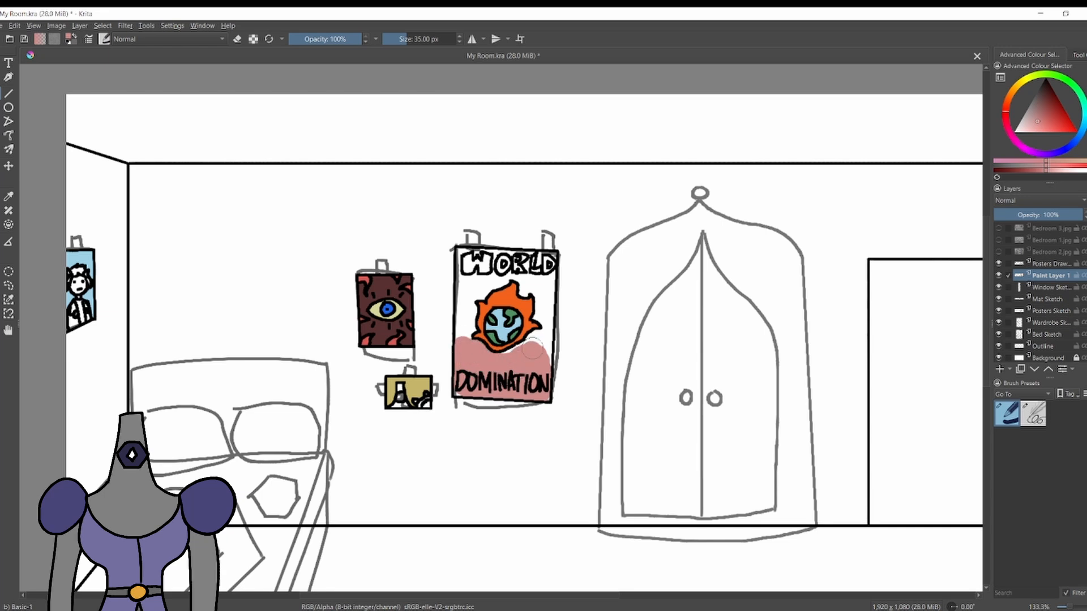
click(465, 316)
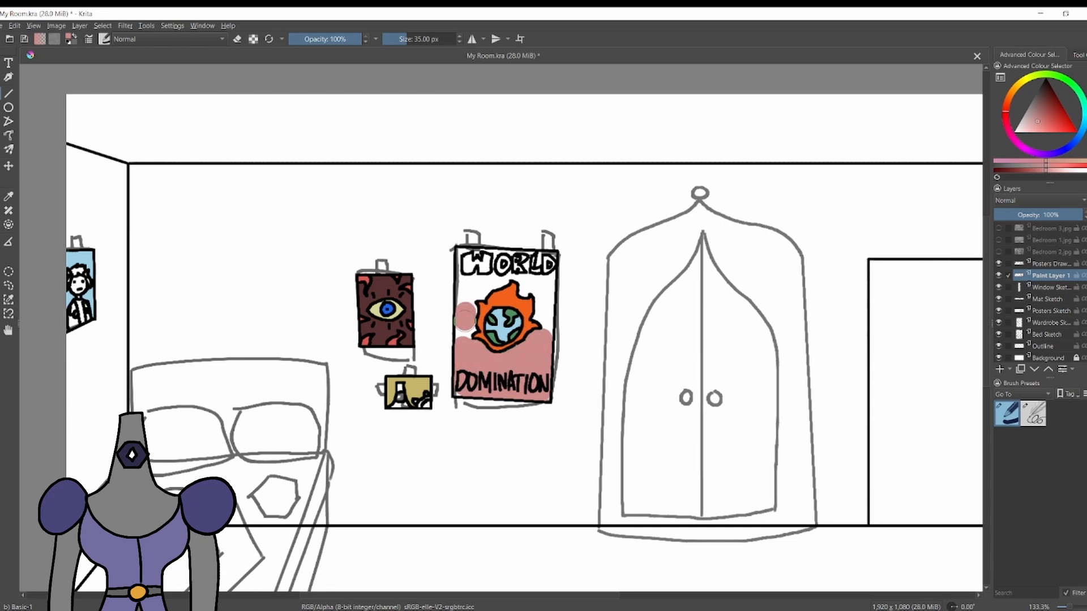
mouse_move(461, 301)
mouse_down()
mouse_move(470, 257)
mouse_move(508, 270)
mouse_move(485, 281)
mouse_move(511, 264)
mouse_move(549, 263)
mouse_move(545, 287)
mouse_move(545, 242)
mouse_up()
key(e)
key(e)
key(e)
key(e)
mouse_move(544, 295)
mouse_down()
mouse_move(546, 318)
mouse_move(526, 275)
mouse_up()
Paint the letters of WORLD on the large poster bright green with a 12 px brush.
key(bracketleft)
key(bracketleft)
key(bracketleft)
key(bracketleft)
key(bracketleft)
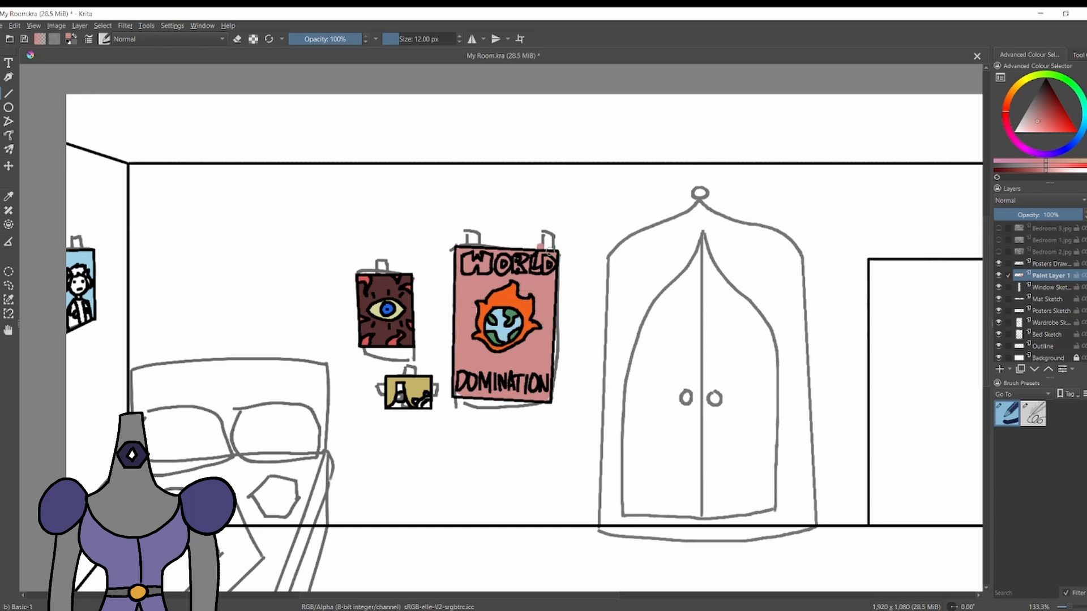
click(1069, 81)
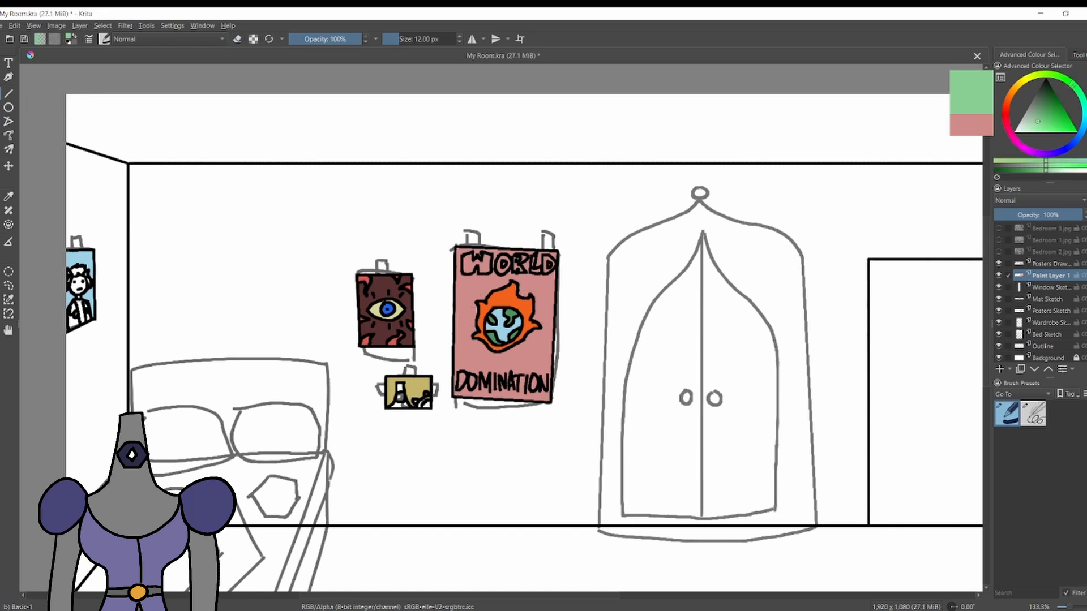
click(1060, 121)
click(1006, 111)
drag(467, 269, 467, 257)
click(1071, 84)
key(ctrl+z)
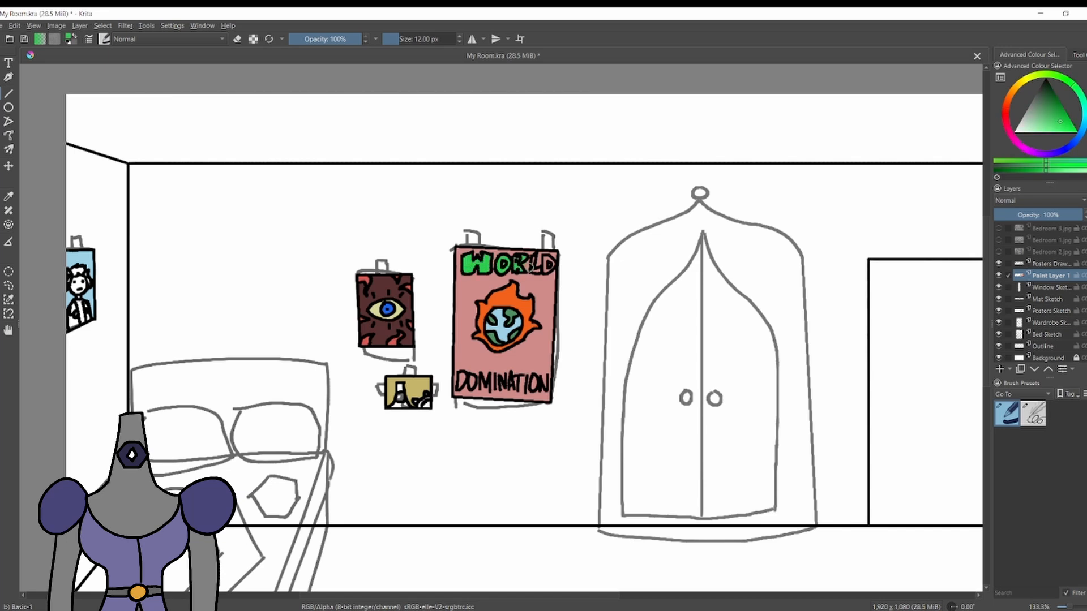
Pick up the poster's pink and restore it around the WORLD letters with a 1 px brush.
key([)
key(p)
click(527, 278)
key(b)
key([)
key([)
key([)
key([)
key([)
key([)
key([)
key([)
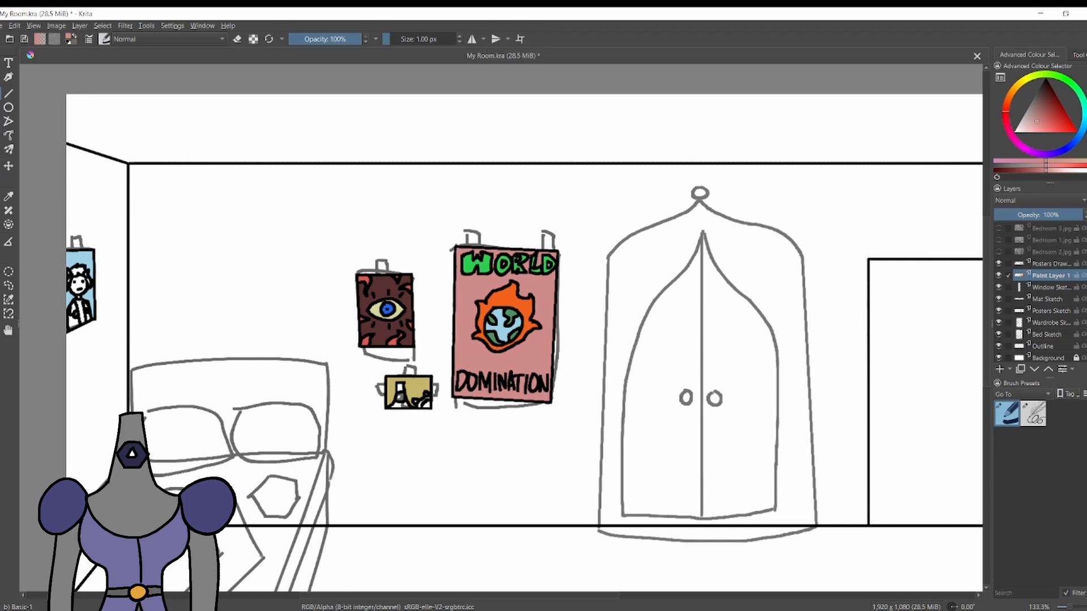
Set the brush size to 8.30 px.
scroll(532, 246, down, 2)
scroll(756, 334, up, 1)
scroll(145, 456, down, 2)
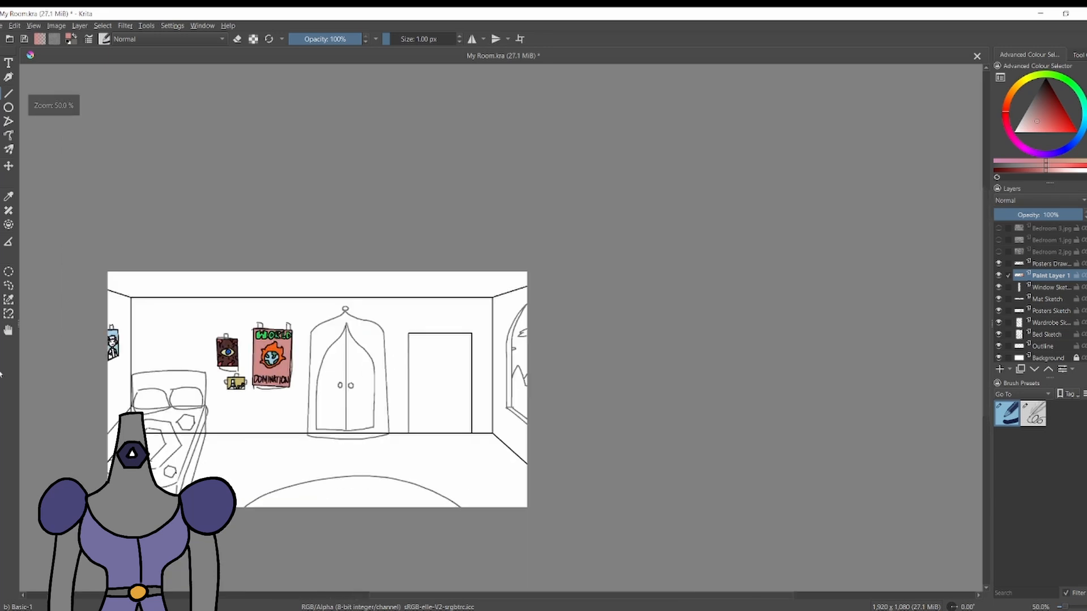
scroll(234, 427, up, 2)
click(397, 39)
scroll(235, 364, down, 1)
scroll(229, 360, up, 1)
scroll(271, 306, down, 1)
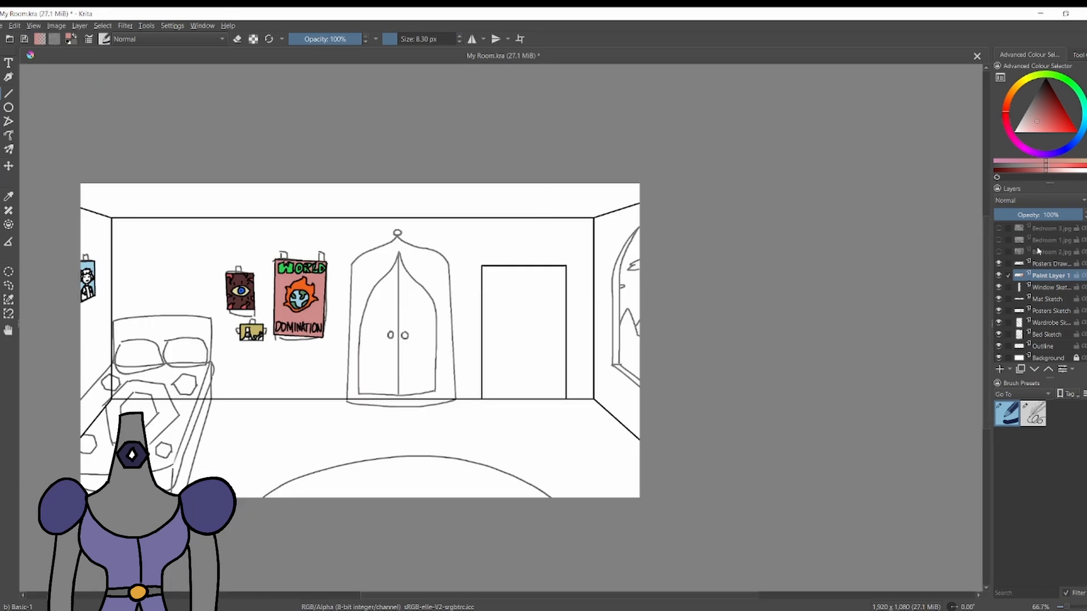
Group the three bedroom reference layers as Reference Images and the five furniture, poster, mat and window sketch layers as Sketches.
click(1043, 229)
shift+click(1041, 252)
key(ctrl+g)
click(1029, 230)
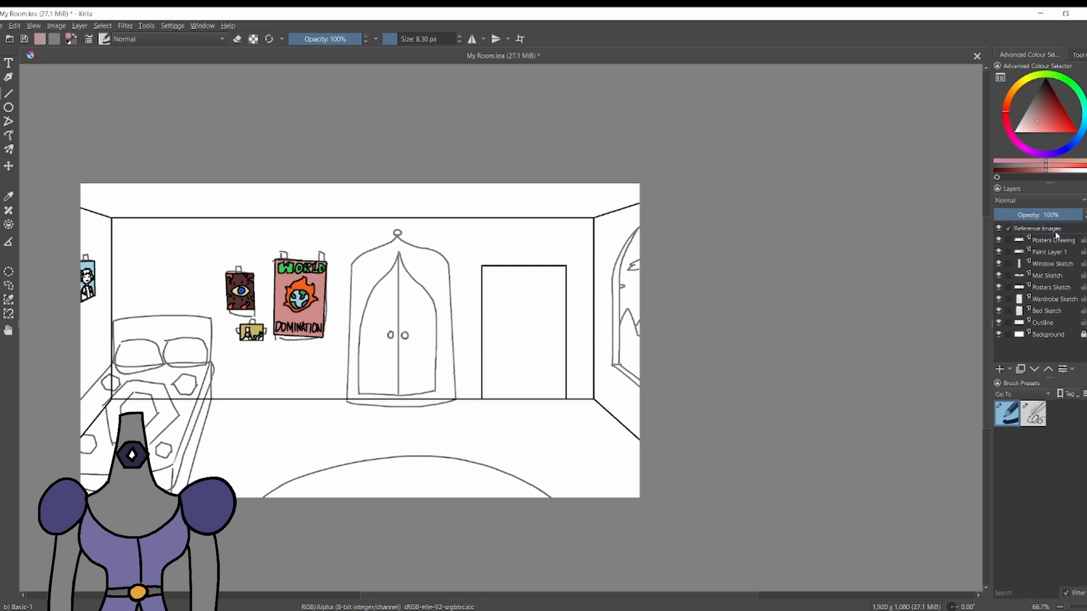
double_click(1046, 264)
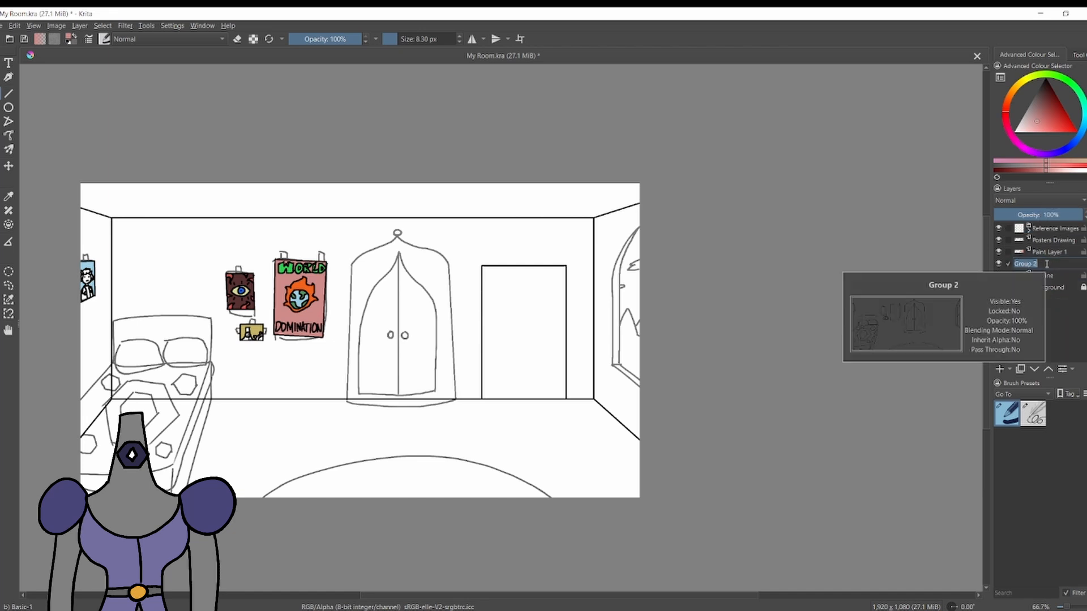
text(Sketches)
Rename the Outline layer to Room Outline.
double_click(1037, 275)
text(RoOutline)
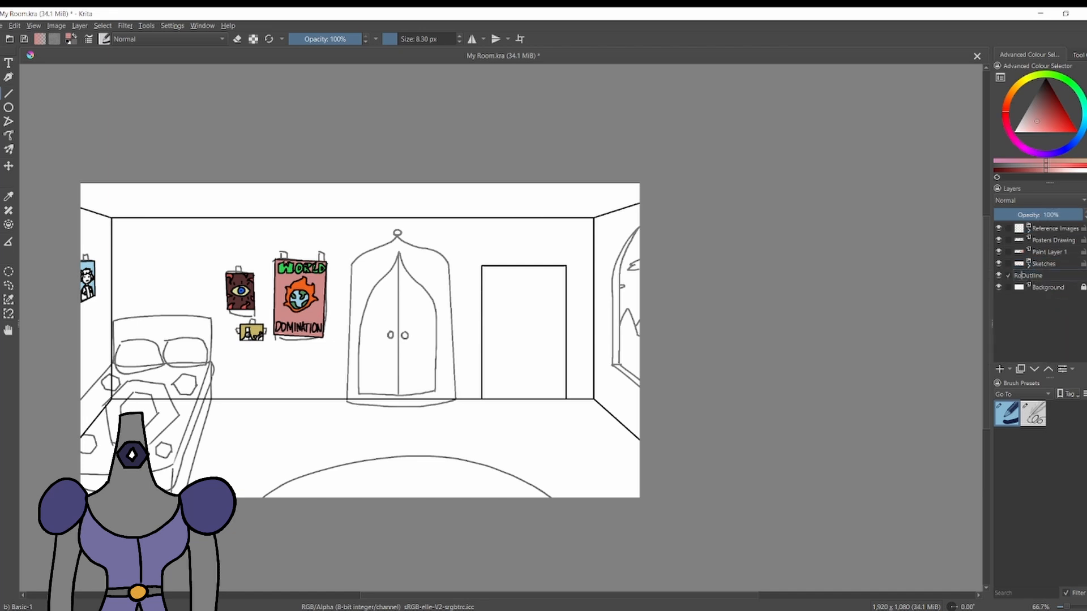
text(om)
key(Return)
right_click(1064, 276)
click(981, 350)
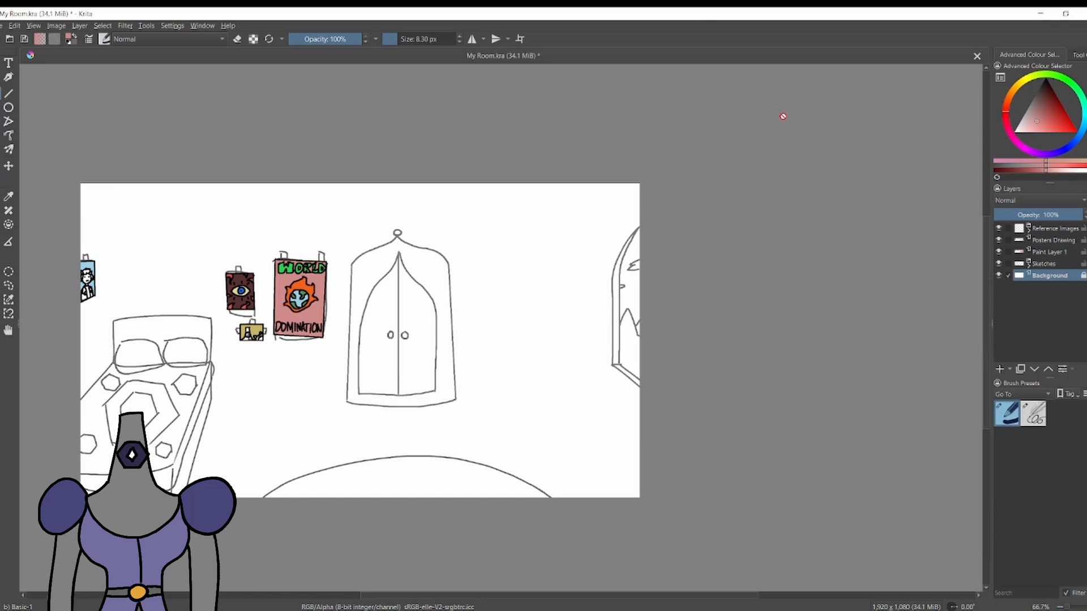
key(ctrl+z)
Edit the outline layer's name again so that it ends correctly as Room Outline.
right_click(1059, 276)
click(979, 417)
double_click(1057, 276)
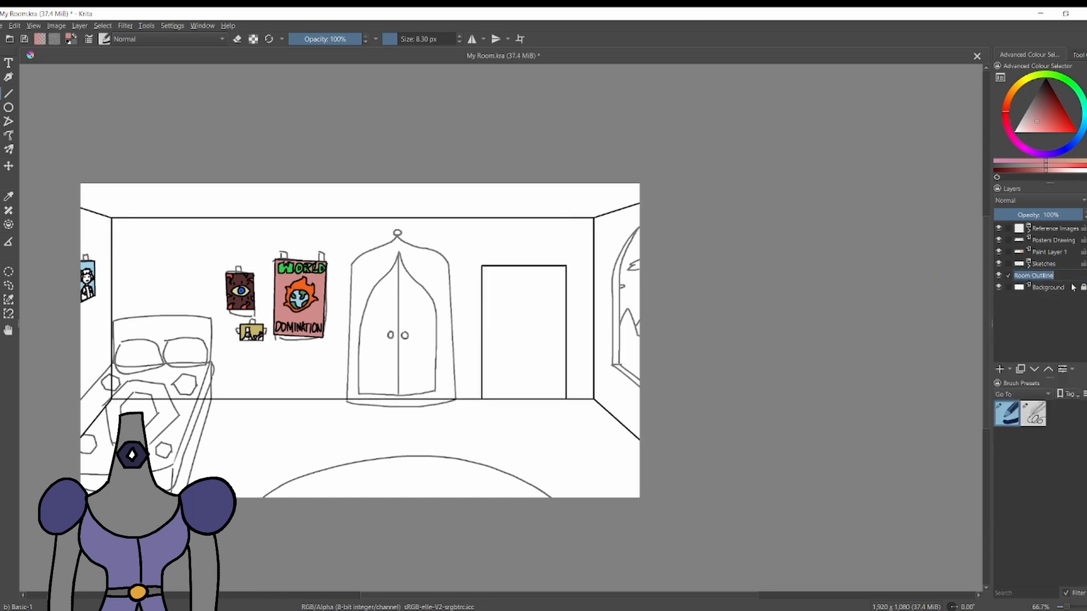
click(1060, 275)
text(e)
key(Return)
Group the posters drawing and its colour layer as Posters, and rename the colour layer Poster Colour.
click(998, 240)
click(999, 240)
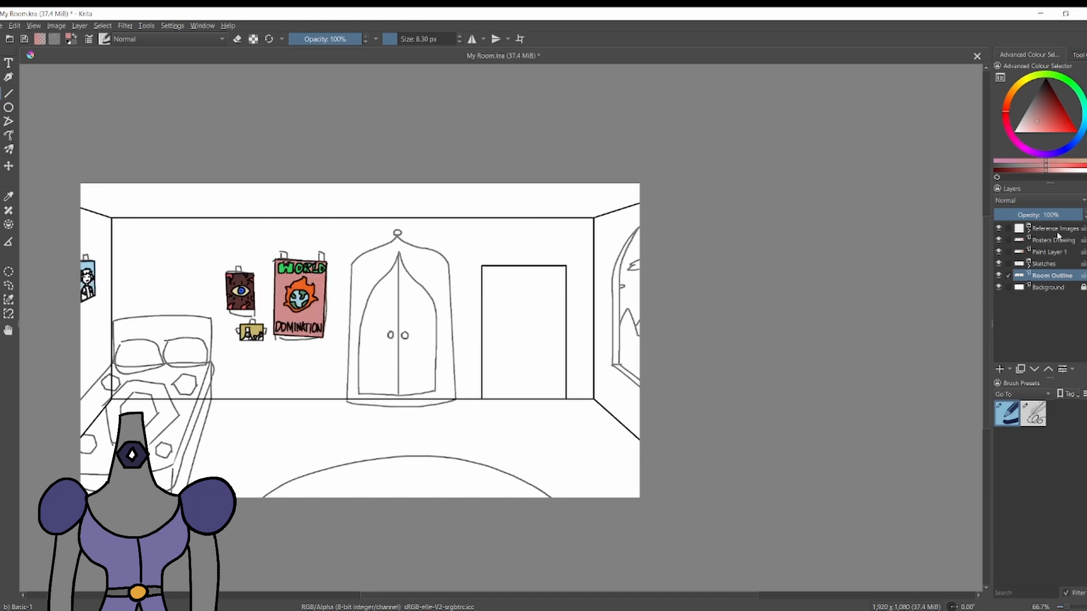
click(1055, 240)
ctrl+click(1053, 252)
key(ctrl+g)
click(1029, 242)
double_click(1047, 240)
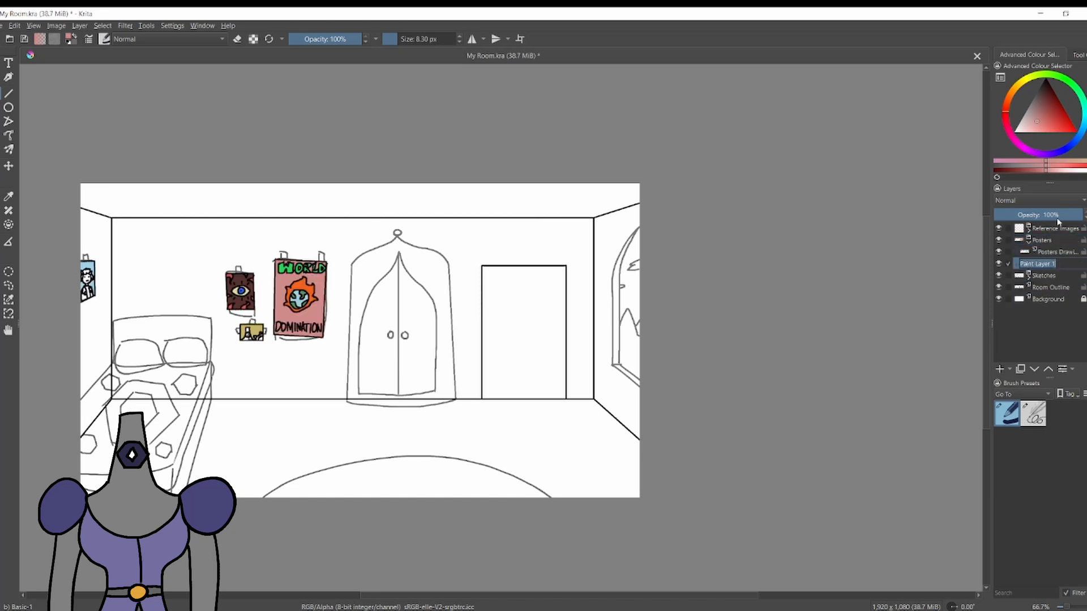
click(1063, 264)
Add a paint layer above the posters drawing, set its opacity to 49%, and choose a bright blue paint colour.
click(1057, 252)
click(1000, 369)
scroll(531, 262, up, 2)
scroll(265, 275, down, 2)
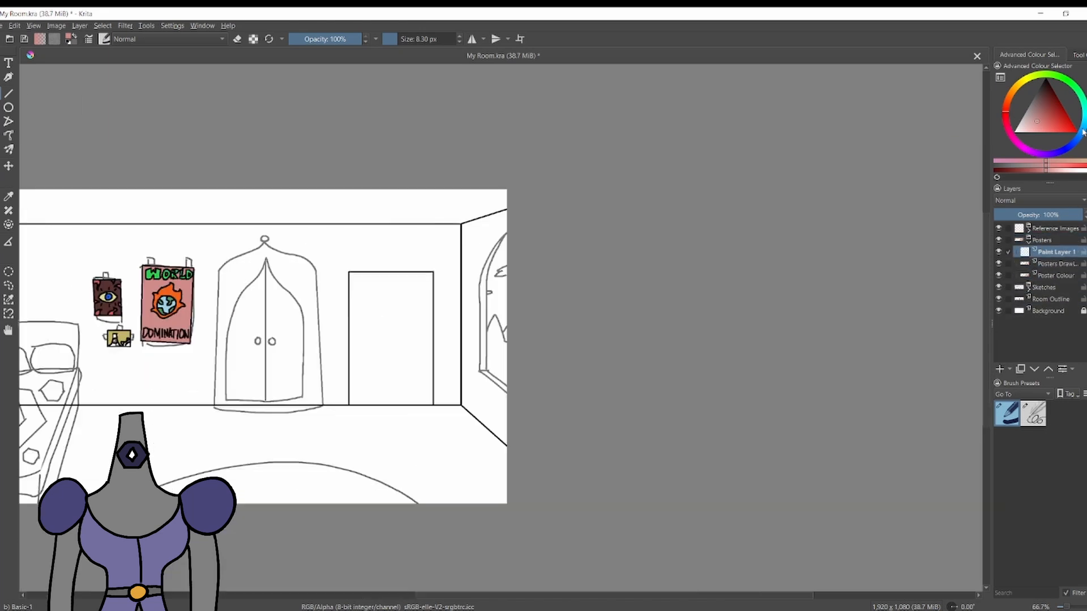
click(1083, 130)
click(1075, 129)
click(1037, 215)
scroll(247, 208, up, 2)
drag(164, 347, 410, 297)
scroll(179, 268, up, 2)
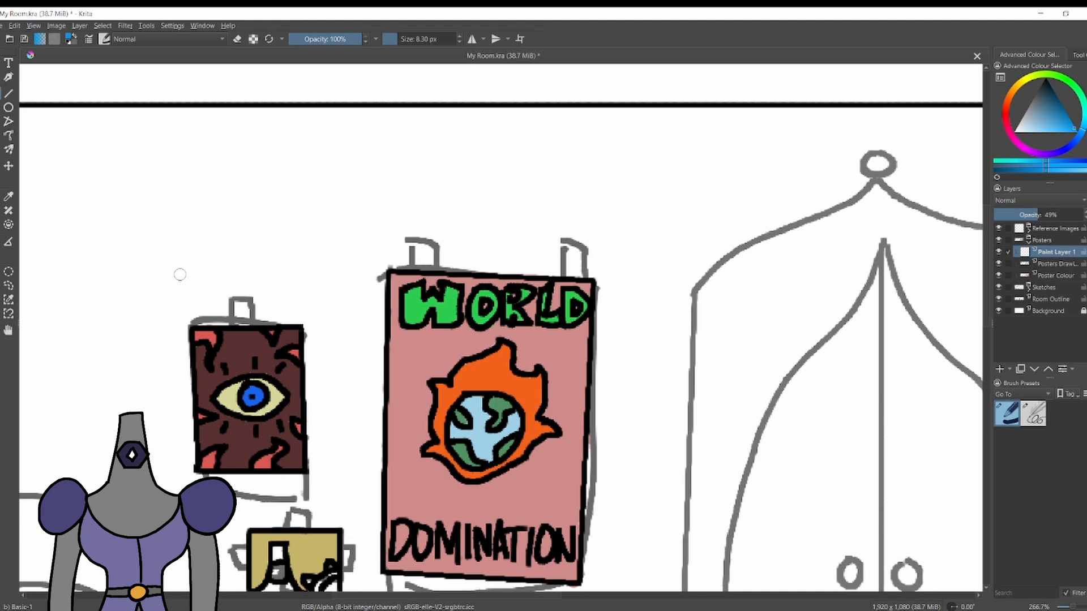
Try painting a blue tape piece over the eye poster's top edge with the 8.30 px brush.
mouse_move(240, 308)
mouse_down()
mouse_move(242, 326)
mouse_move(243, 314)
mouse_up()
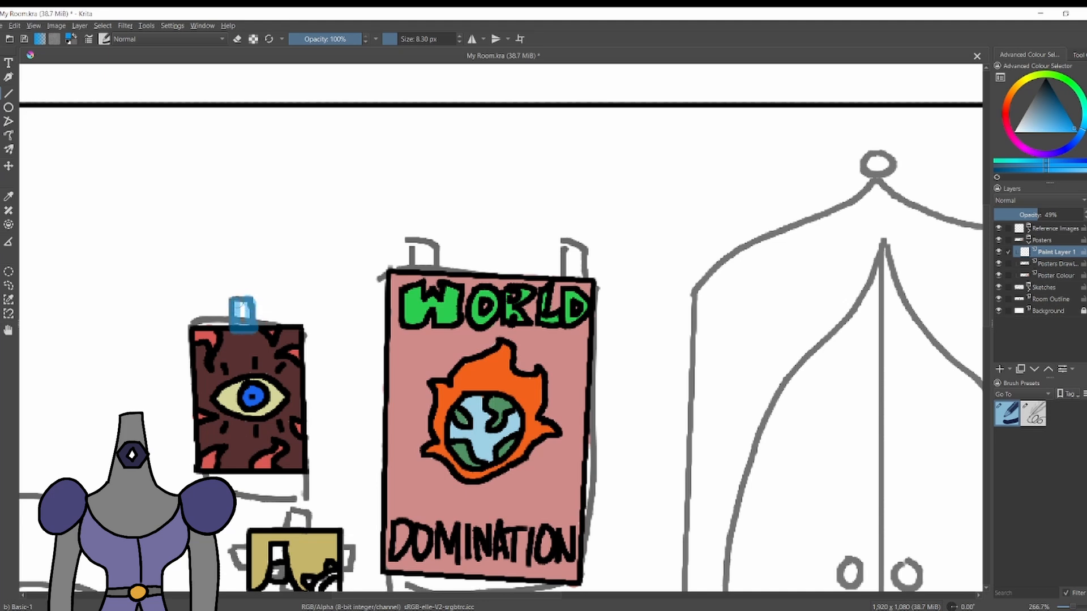
click(998, 288)
click(999, 288)
key(ctrl+z)
key(ctrl+z)
Set the layer opacity to 63% and paint blue tape on the top edges of the eye poster and large poster with a 2 px brush.
click(1050, 215)
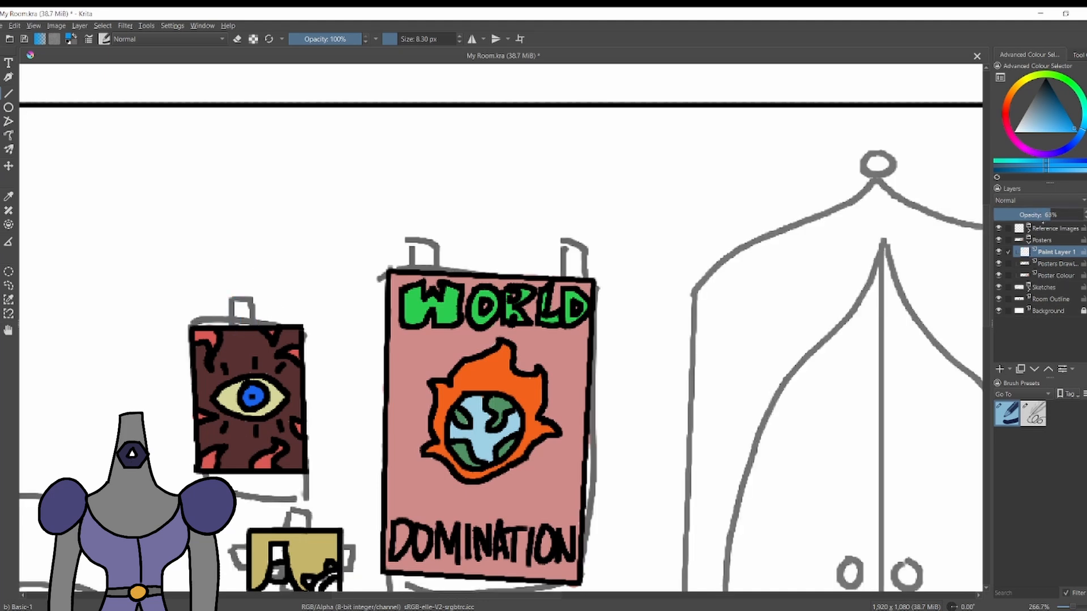
key(bracketleft)
key(bracketleft)
key(bracketleft)
key(bracketleft)
key(bracketleft)
key(bracketleft)
key(bracketleft)
drag(236, 315, 237, 315)
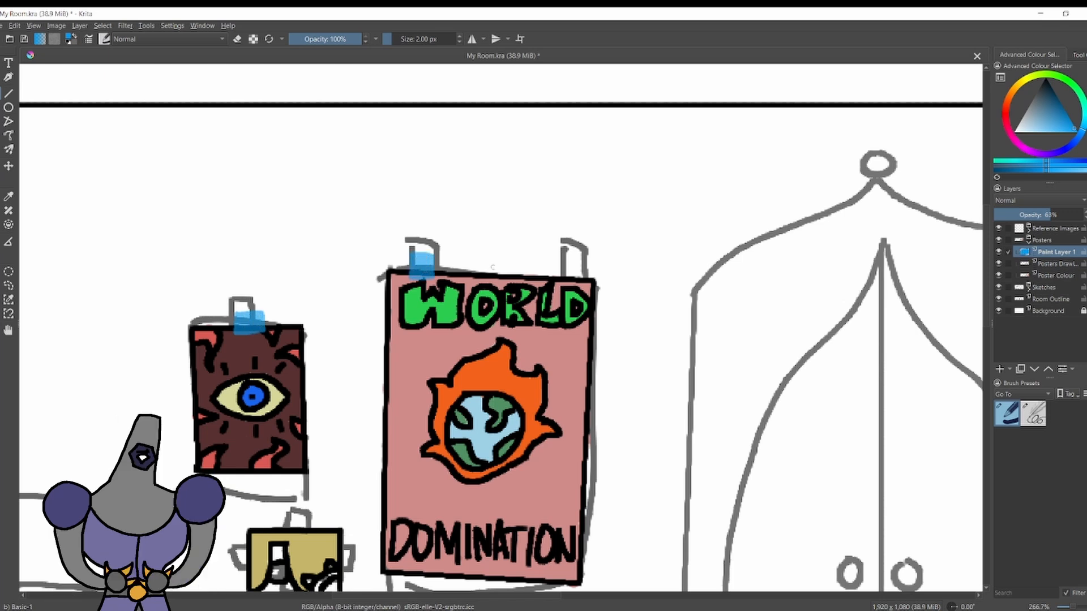
mouse_move(563, 260)
mouse_down()
mouse_move(561, 280)
mouse_move(580, 280)
mouse_move(580, 261)
mouse_up()
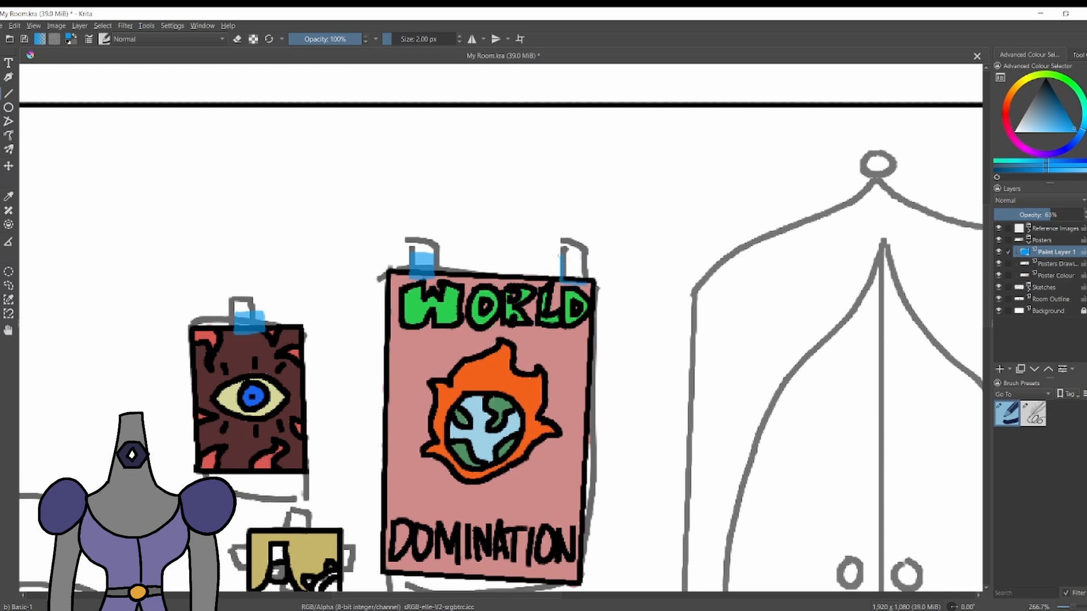
drag(571, 278, 579, 270)
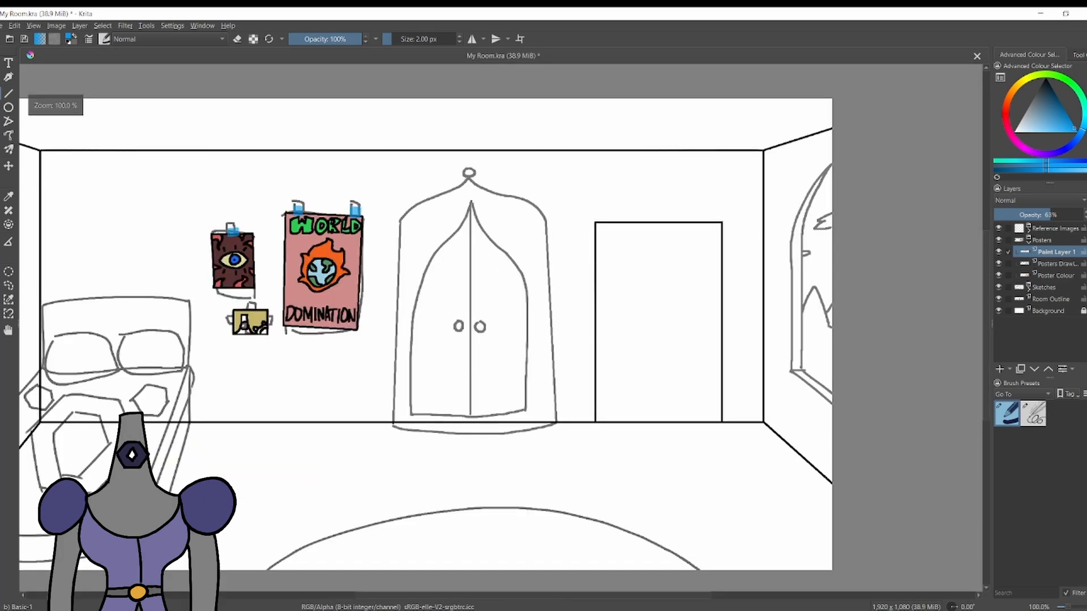
Paint blue tape pieces over the top and both side edges of the small yellow poster.
scroll(179, 297, up, 4)
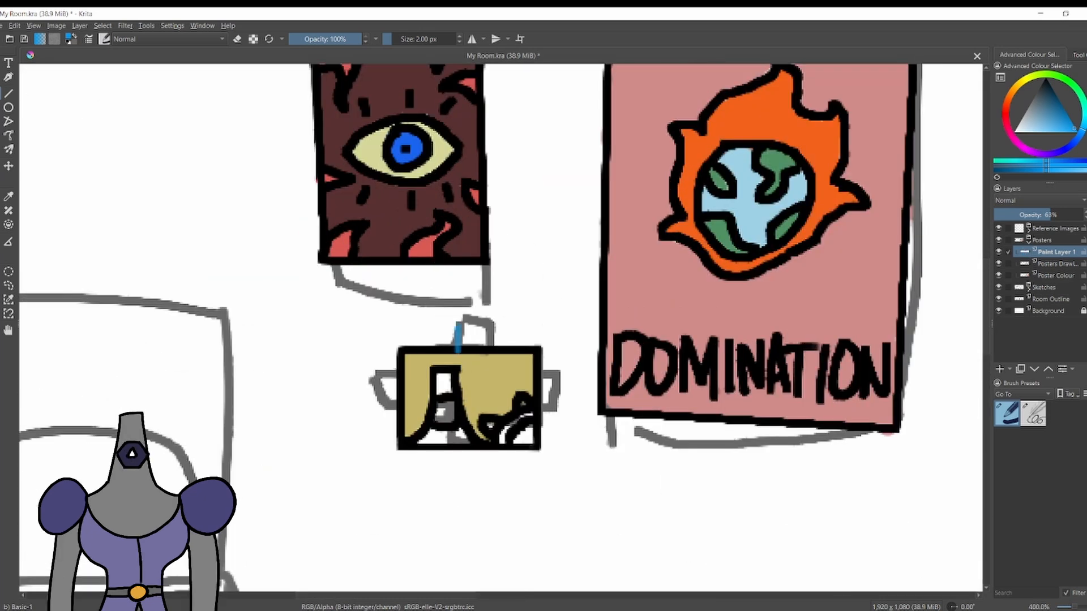
drag(458, 351, 461, 357)
drag(461, 356, 488, 356)
drag(488, 356, 488, 325)
drag(488, 325, 461, 325)
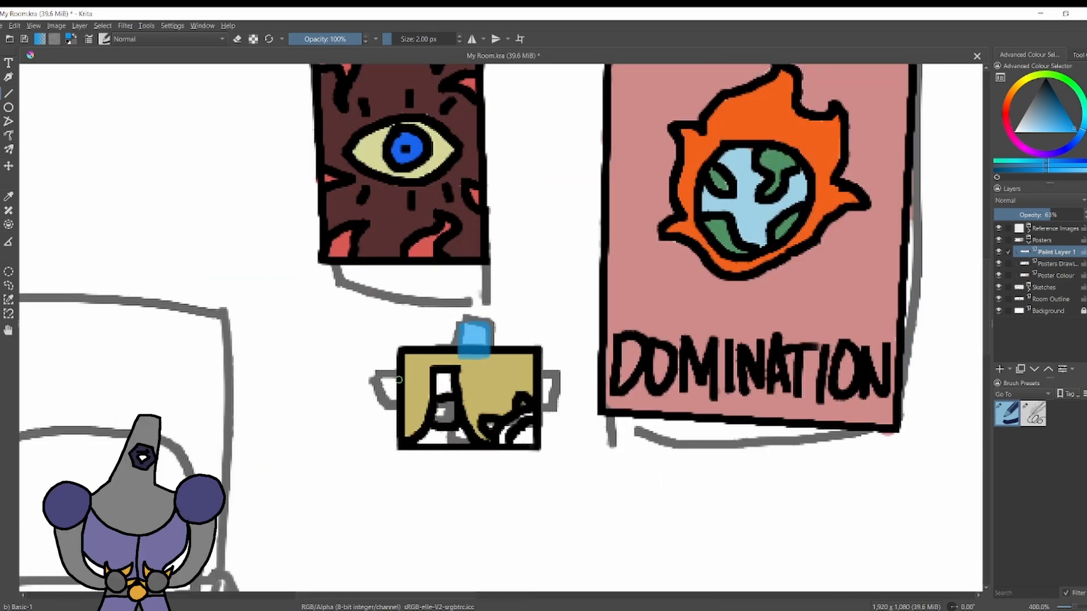
drag(411, 372, 411, 369)
key(ctrl+z)
drag(411, 370, 410, 404)
drag(410, 404, 391, 405)
mouse_move(391, 405)
mouse_down()
mouse_move(390, 372)
mouse_move(405, 401)
mouse_up()
drag(400, 375, 400, 399)
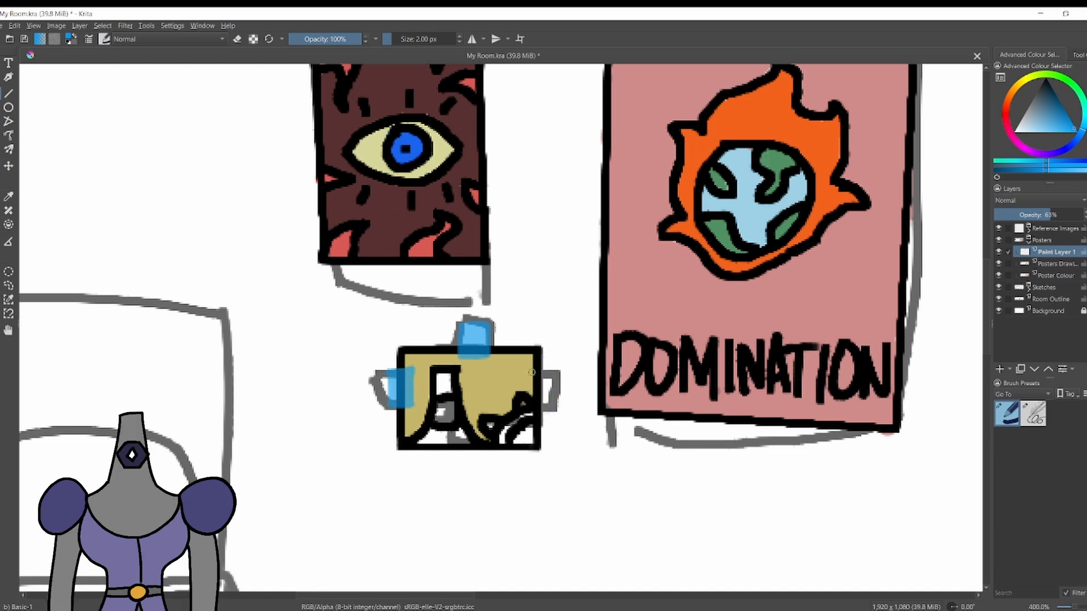
drag(529, 371, 533, 372)
Paint a blue tape piece over the top edge of the character poster on the side wall.
scroll(283, 124, down, 7)
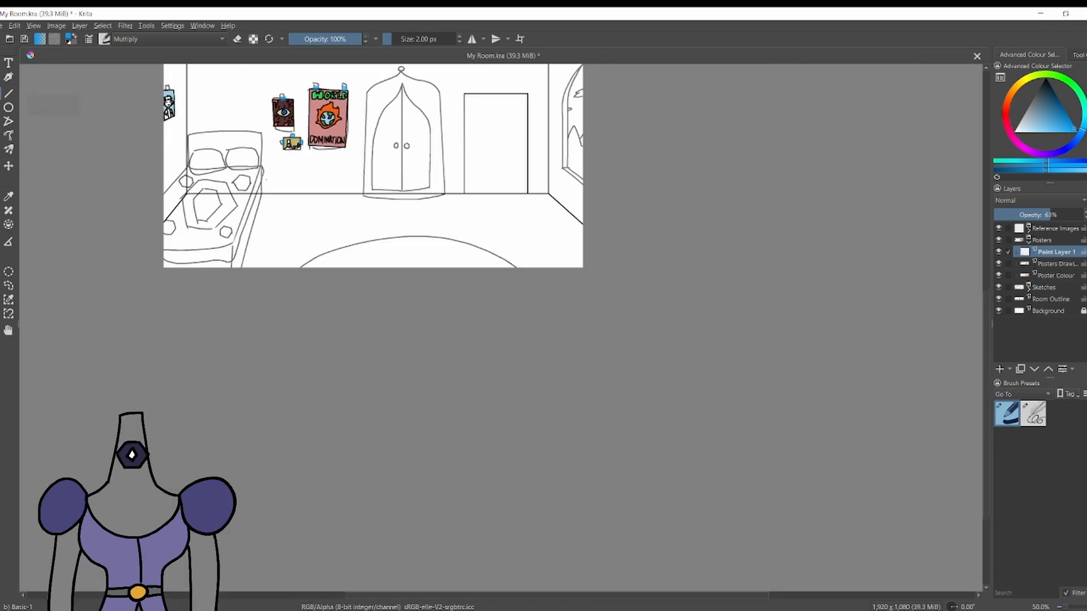
scroll(224, 182, up, 2)
scroll(242, 272, up, 8)
mouse_move(308, 276)
mouse_down()
mouse_move(314, 350)
mouse_move(372, 265)
mouse_move(373, 350)
mouse_move(320, 356)
mouse_up()
mouse_move(320, 356)
mouse_down()
mouse_move(330, 283)
mouse_move(344, 276)
mouse_move(357, 317)
mouse_up()
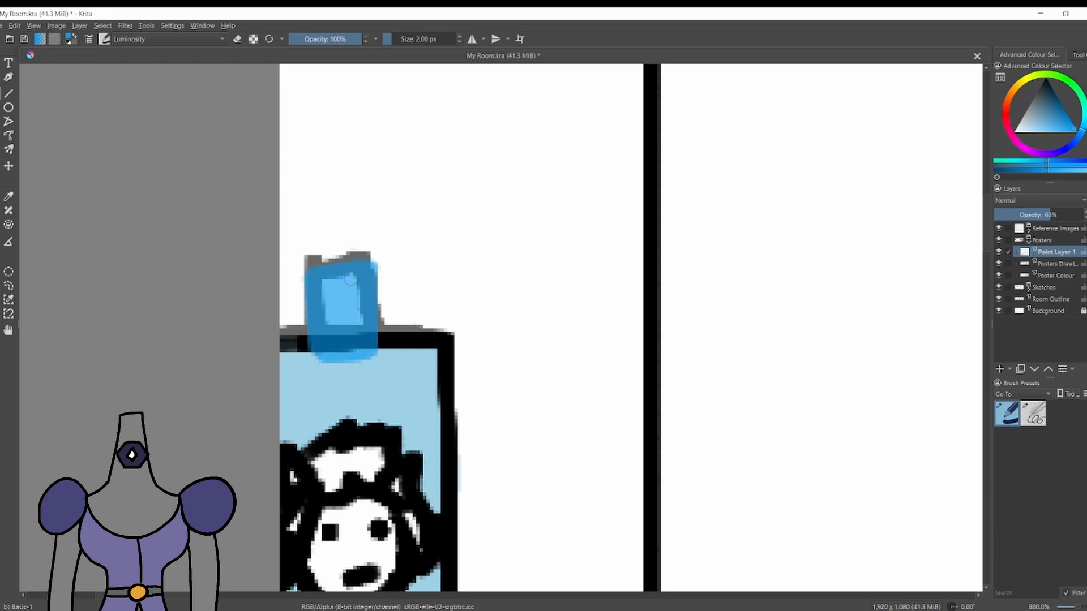
Hide the Sketches group and set the tape layer's opacity to 50%.
key(1)
click(998, 287)
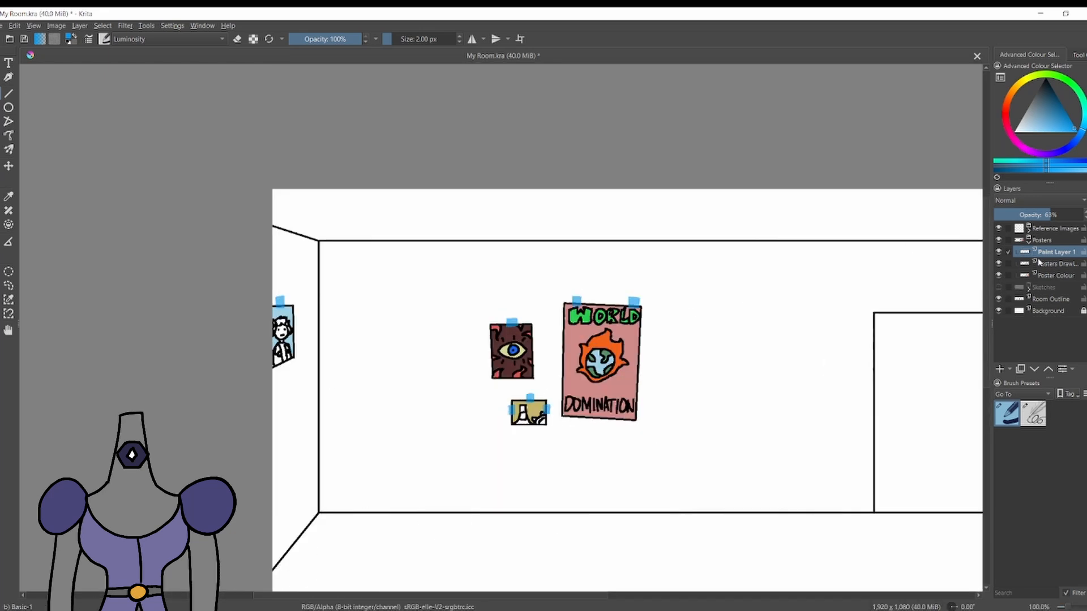
mouse_move(1026, 215)
mouse_down()
mouse_move(1068, 217)
mouse_move(1038, 217)
mouse_up()
scroll(640, 277, up, 4)
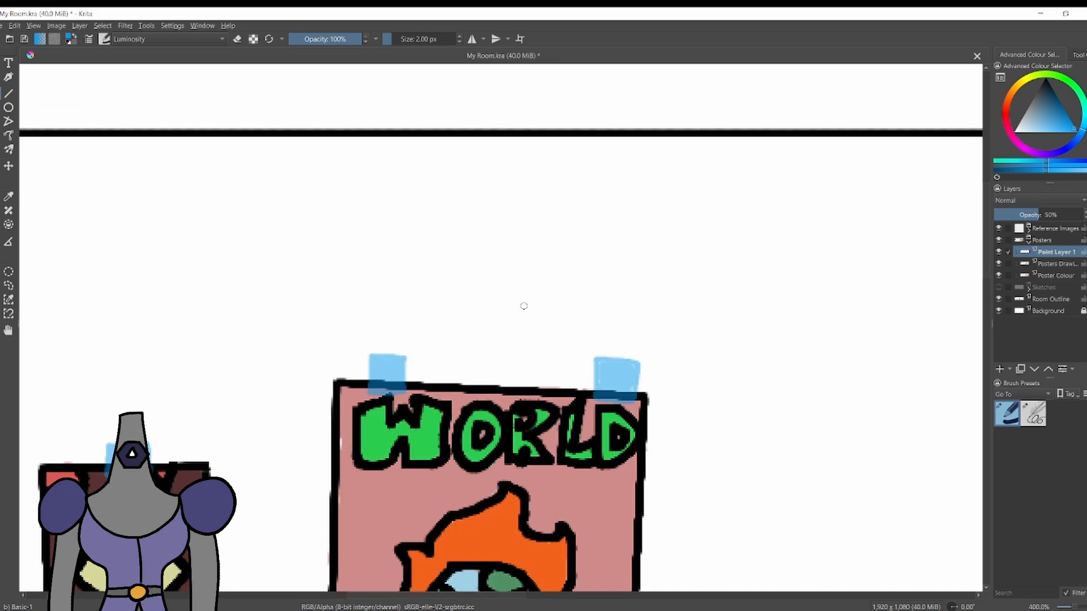
scroll(611, 338, down, 4)
scroll(595, 442, up, 5)
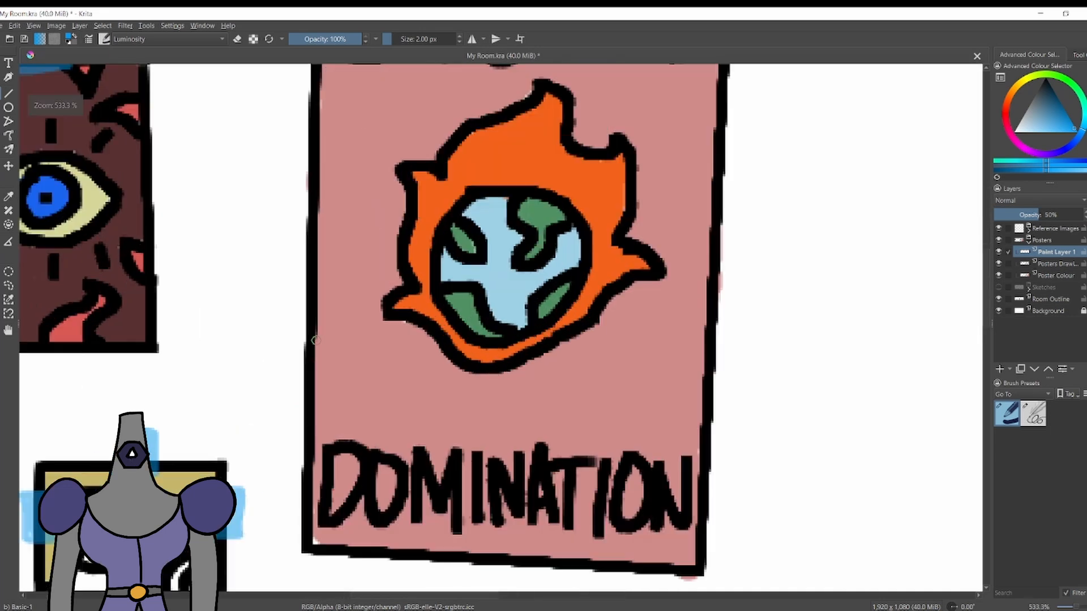
Rename the tape layer Stickers and make Poster Colour the active layer.
ctrl+click(600, 419)
click(1048, 264)
double_click(1045, 252)
text(Stickers)
key(Return)
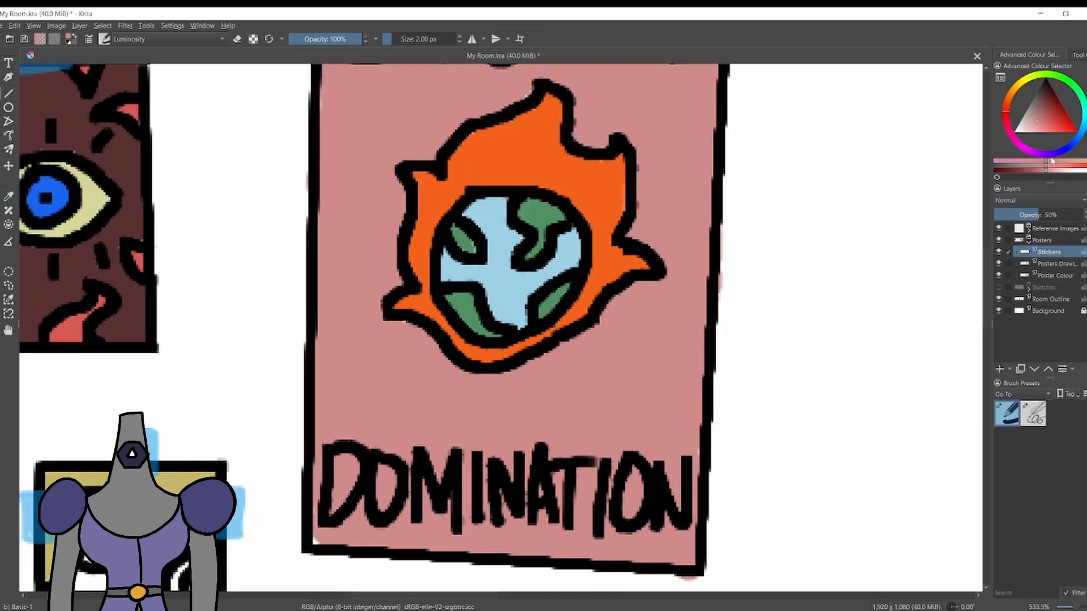
click(1053, 275)
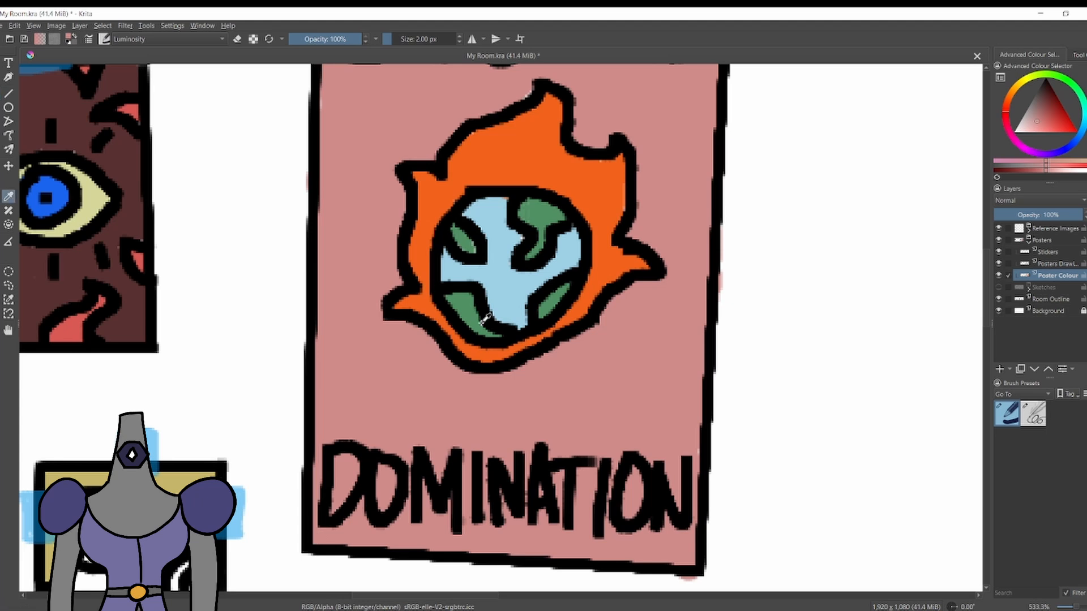
Try shading the globe with its sampled light blue and the brush blending mode set to Multiply.
ctrl+click(505, 197)
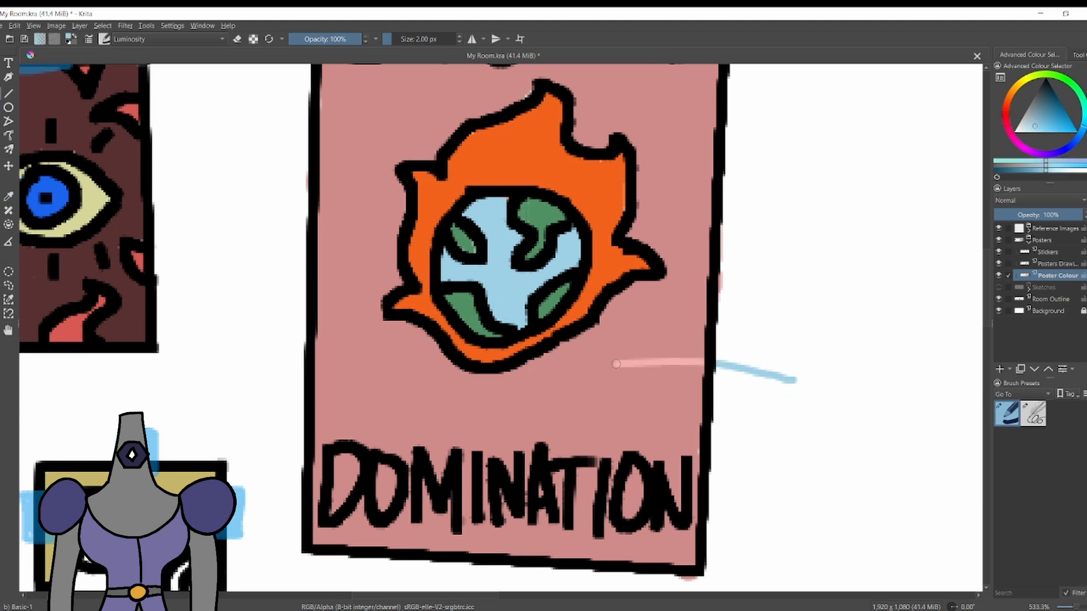
click(1053, 263)
click(1055, 276)
click(168, 39)
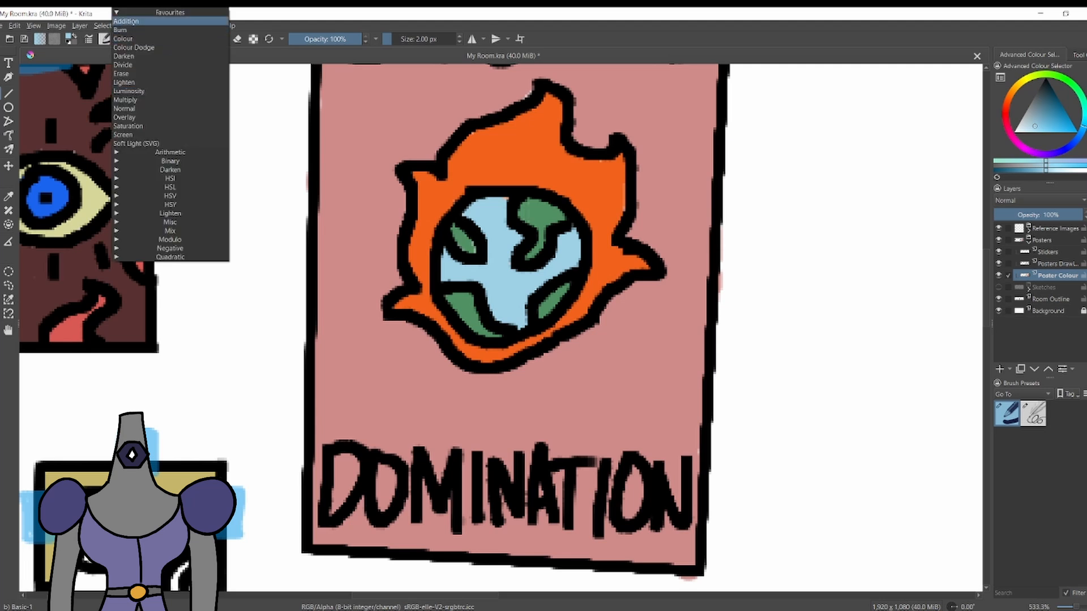
click(164, 107)
key(ctrl+z)
drag(501, 228, 500, 248)
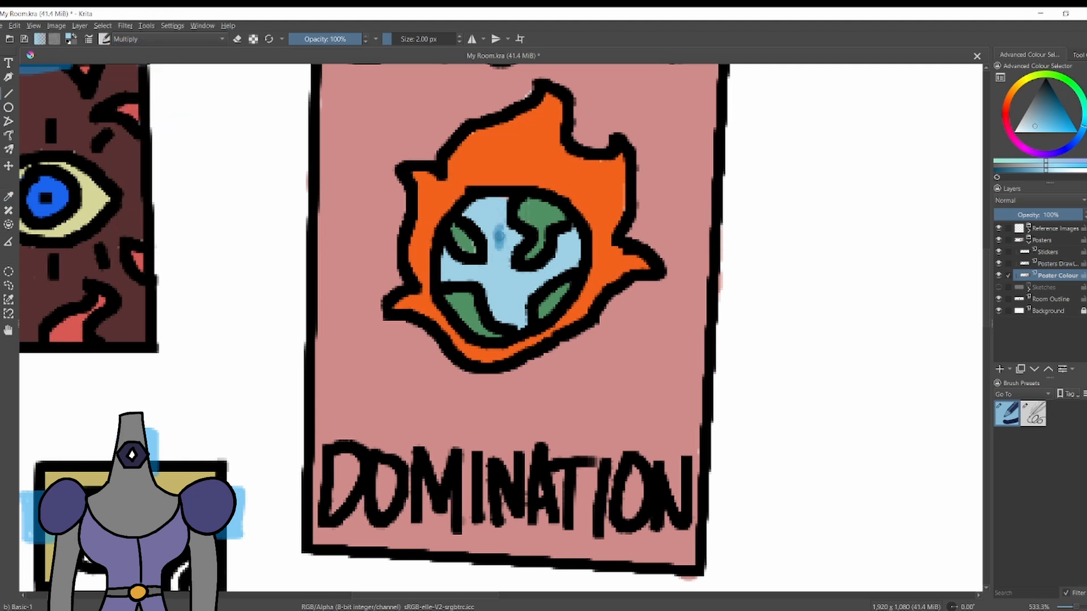
key(ctrl+z)
Set the brush blending mode to Normal and paint a yellow-orange border inside the flame around the globe.
click(168, 39)
click(161, 107)
ctrl+click(475, 246)
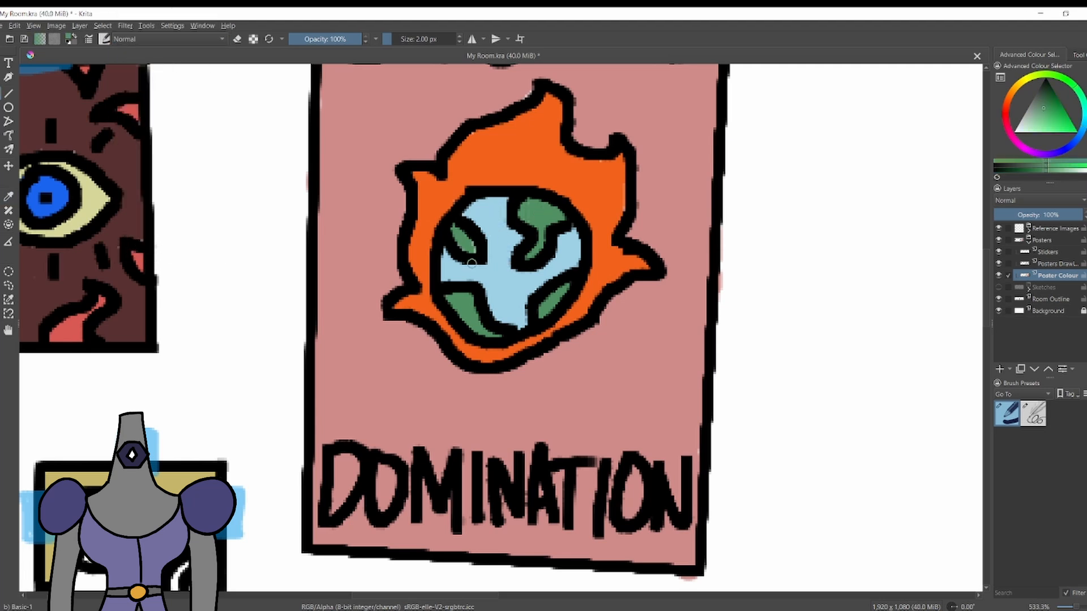
ctrl+click(521, 159)
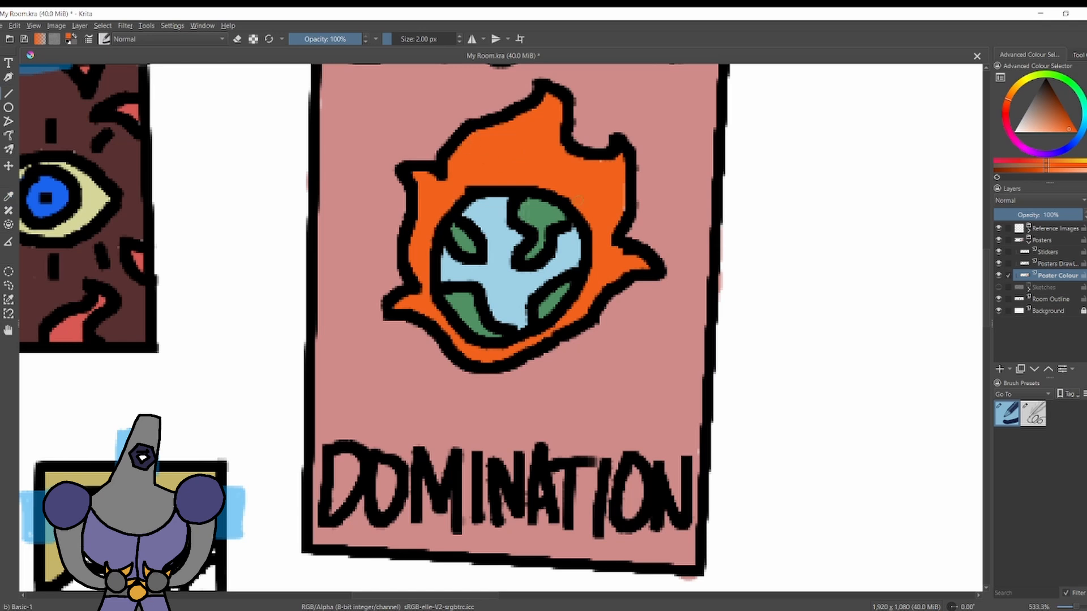
click(1015, 87)
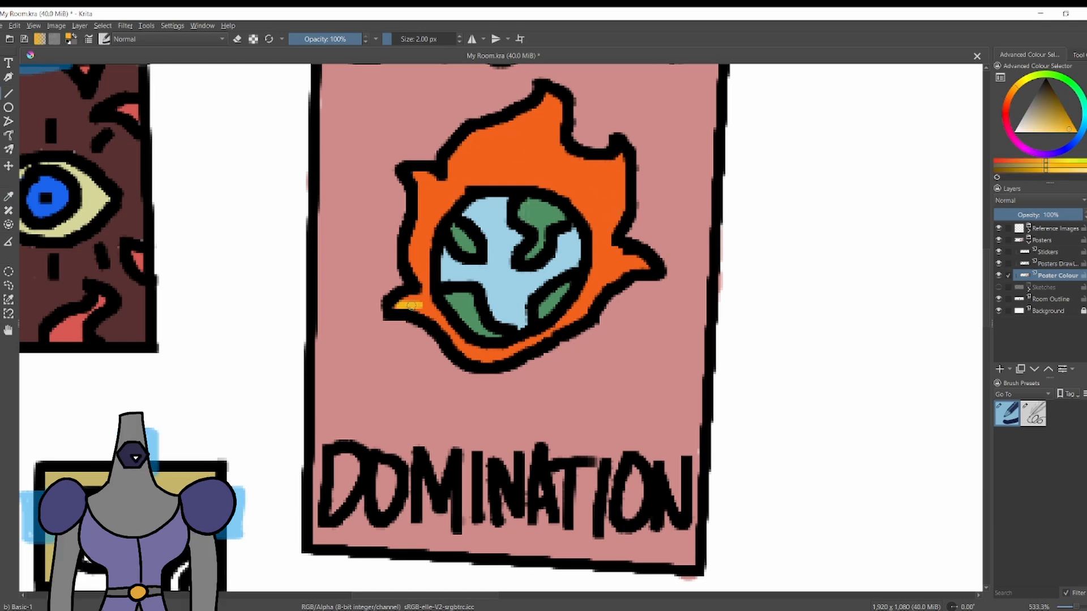
mouse_move(439, 333)
mouse_down()
mouse_move(502, 360)
mouse_move(648, 271)
mouse_up()
drag(620, 157, 624, 208)
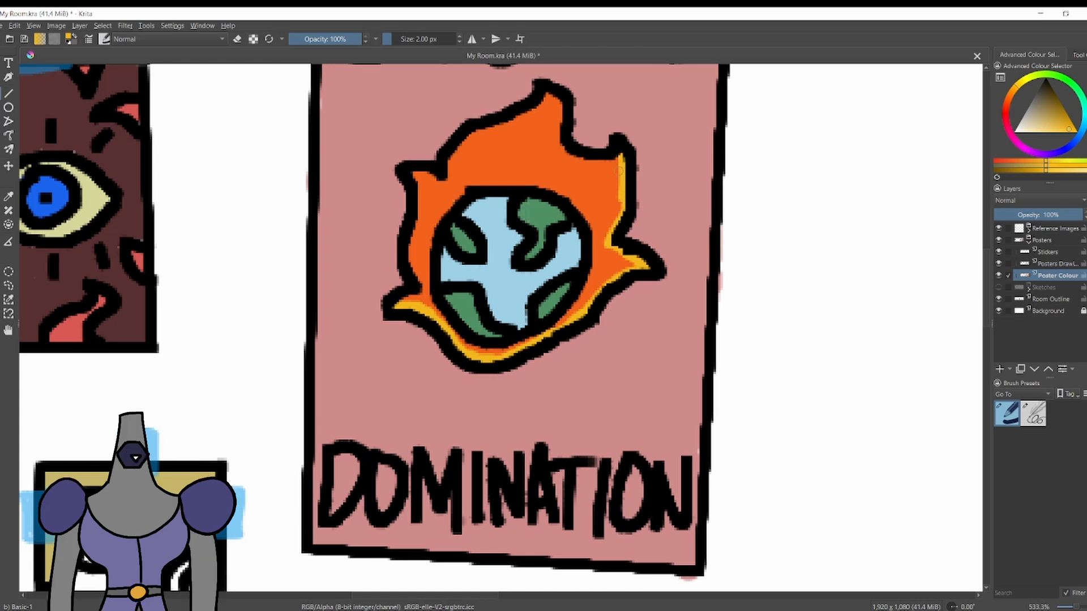
mouse_move(603, 160)
mouse_down()
mouse_move(563, 146)
mouse_move(560, 129)
mouse_move(492, 120)
mouse_move(449, 173)
mouse_move(413, 177)
mouse_move(422, 280)
mouse_up()
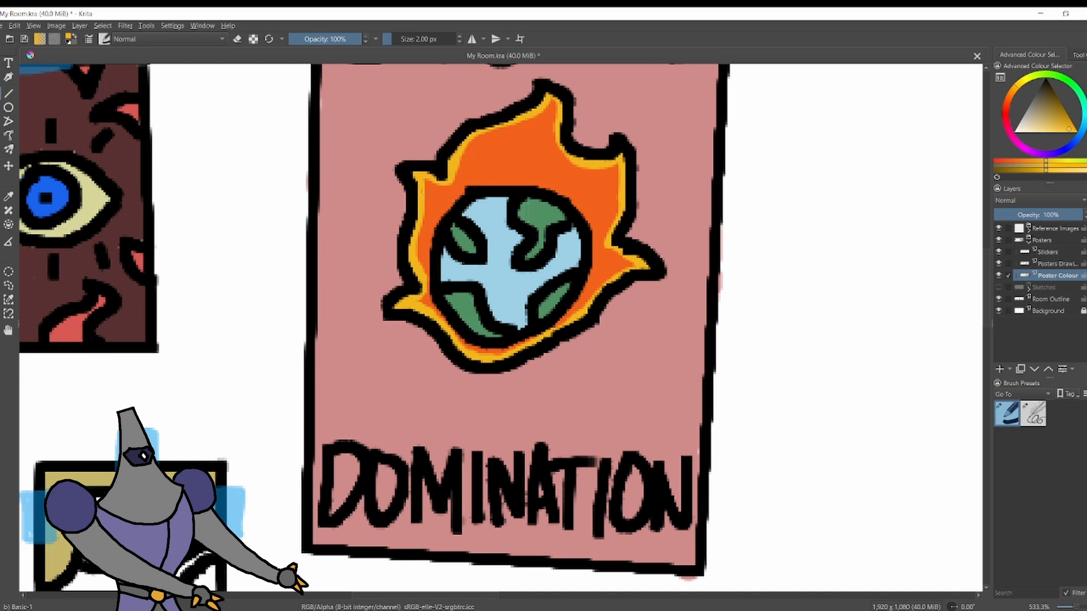
Touch up colour gaps on the eye poster with its own red, dark brown and pale yellow colours.
scroll(349, 245, down, 9)
scroll(319, 280, up, 10)
ctrl+click(390, 428)
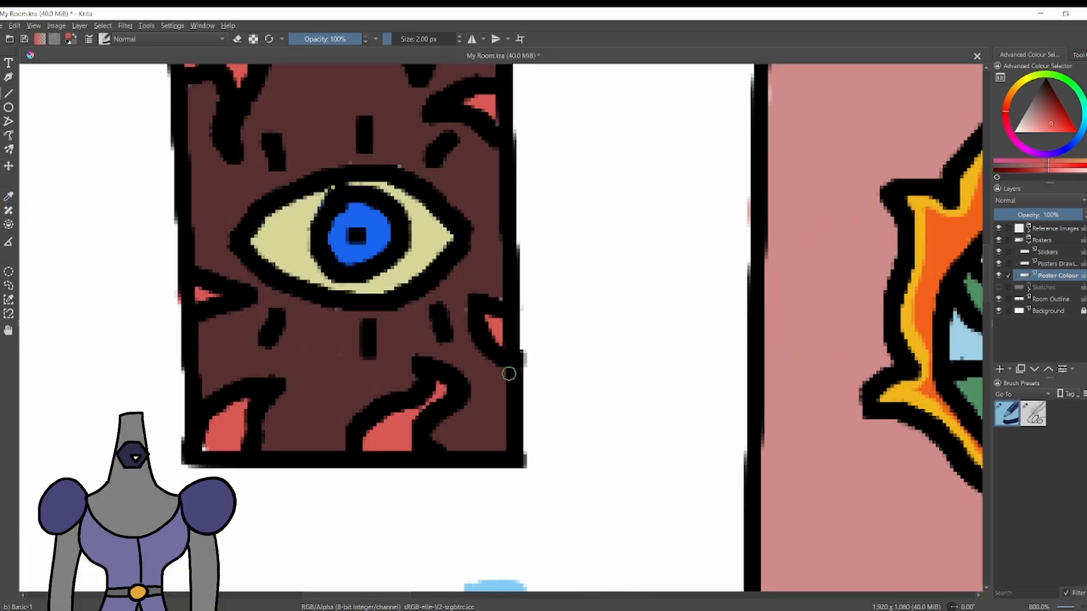
ctrl+click(342, 317)
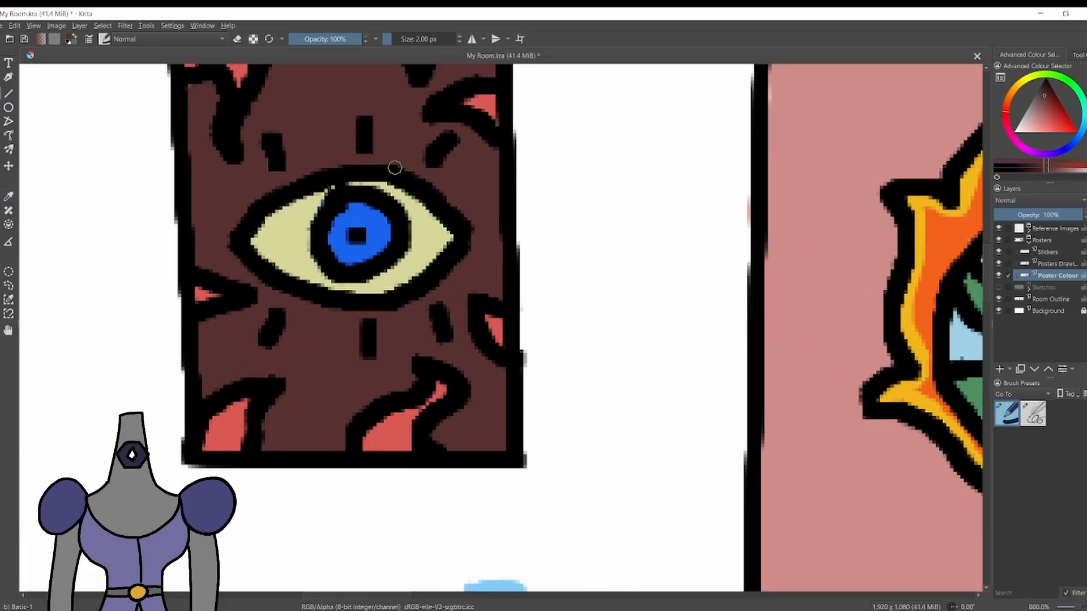
ctrl+click(307, 219)
drag(331, 192, 324, 209)
ctrl+click(394, 425)
drag(504, 316, 569, 342)
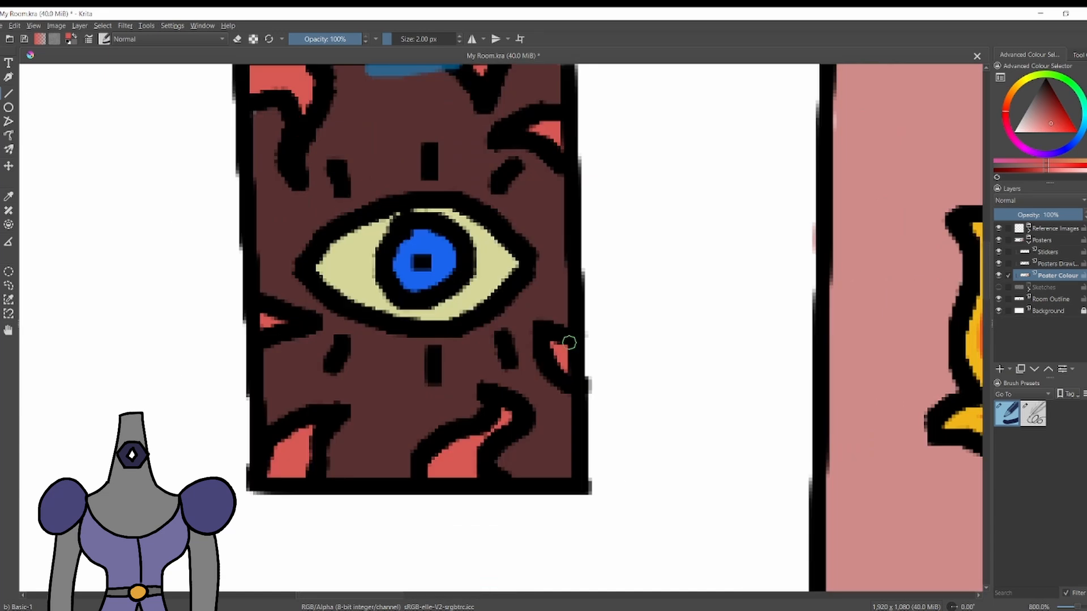
ctrl+click(569, 342)
Colour the poster character's face, ears and neck yellow and the strip down its chest brown.
scroll(361, 322, down, 7)
scroll(403, 423, up, 7)
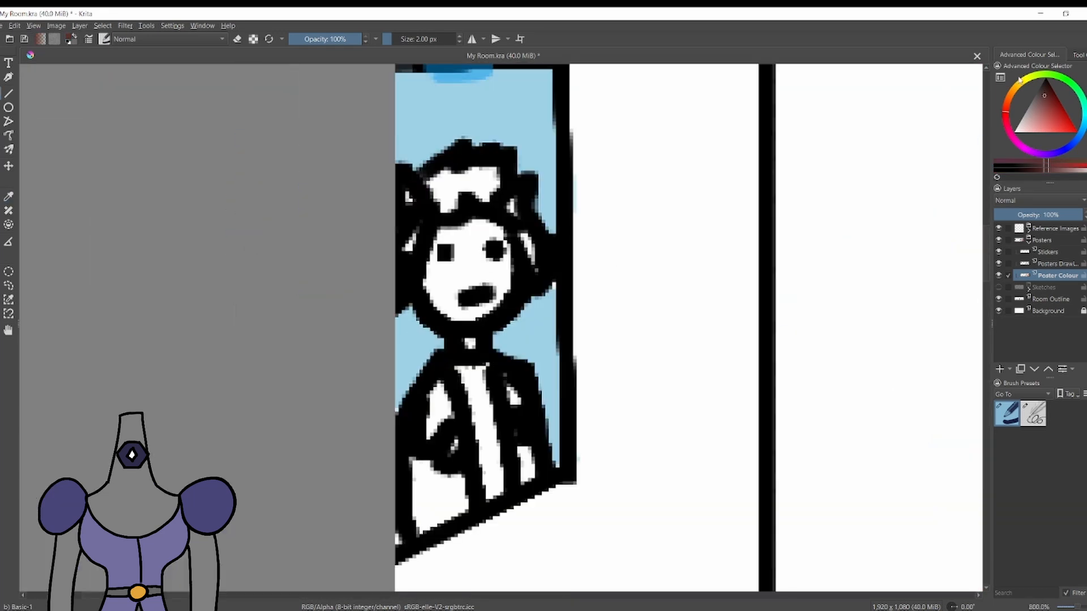
drag(1019, 79, 1033, 84)
mouse_move(443, 244)
mouse_down()
mouse_move(450, 282)
mouse_move(458, 231)
mouse_move(488, 268)
mouse_move(506, 255)
mouse_move(486, 310)
mouse_move(514, 202)
mouse_move(407, 199)
mouse_move(489, 362)
mouse_move(469, 377)
mouse_move(492, 497)
mouse_up()
click(1007, 104)
click(1048, 100)
Colour both sides of the poster character's jacket red.
click(1005, 113)
click(1066, 121)
drag(439, 388, 433, 431)
mouse_move(454, 443)
mouse_down()
mouse_move(421, 483)
mouse_move(424, 499)
mouse_move(438, 474)
mouse_move(443, 524)
mouse_up()
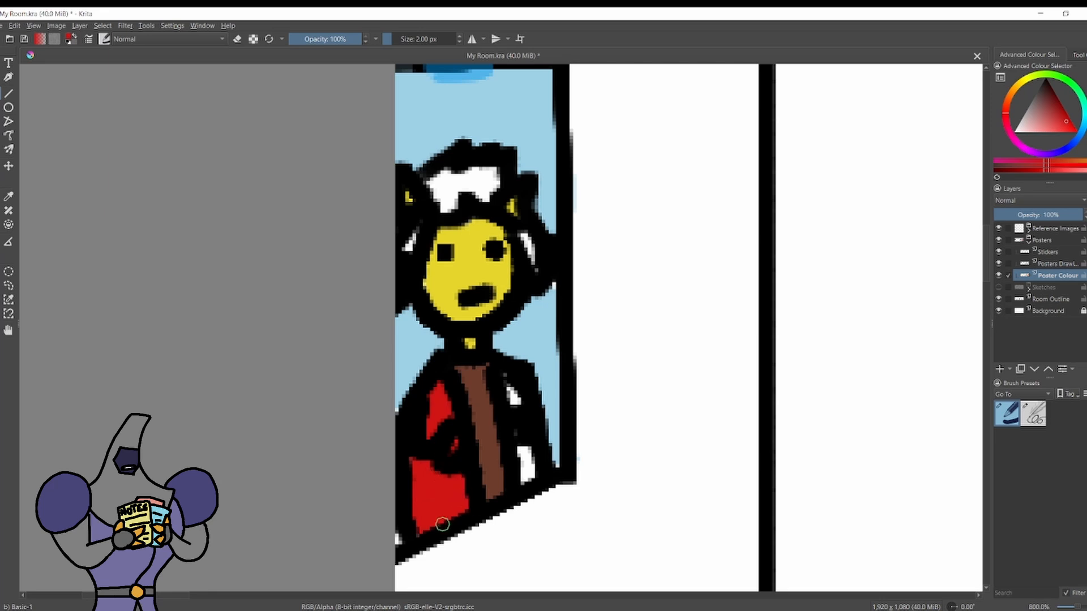
drag(511, 388, 516, 402)
drag(523, 450, 525, 481)
Colour the poster character's hair orange.
drag(1024, 80, 1019, 83)
drag(410, 245, 413, 233)
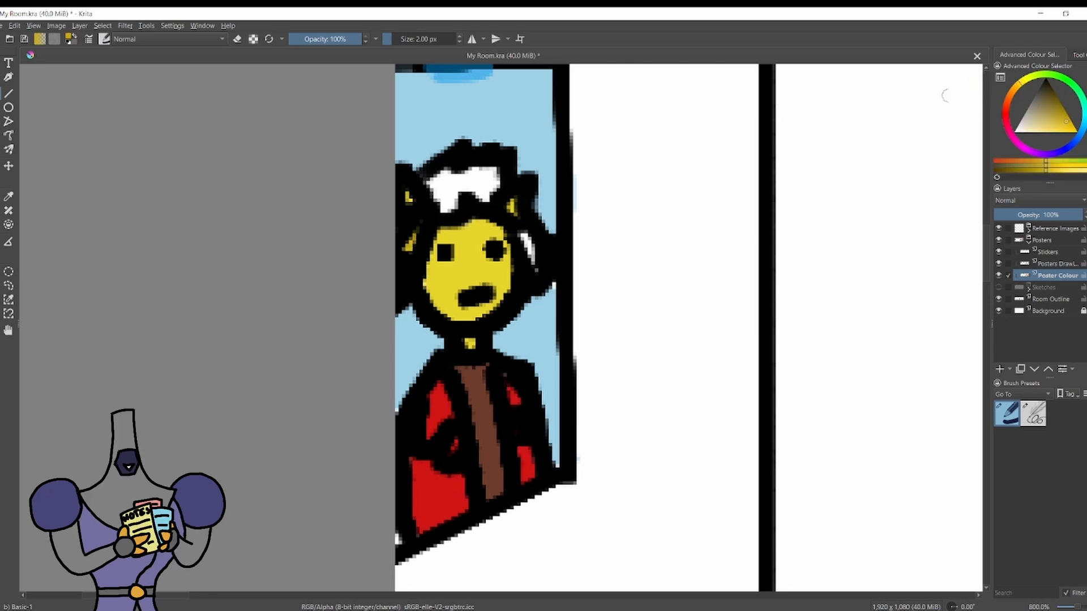
click(1011, 92)
drag(523, 235, 533, 262)
drag(494, 172, 407, 248)
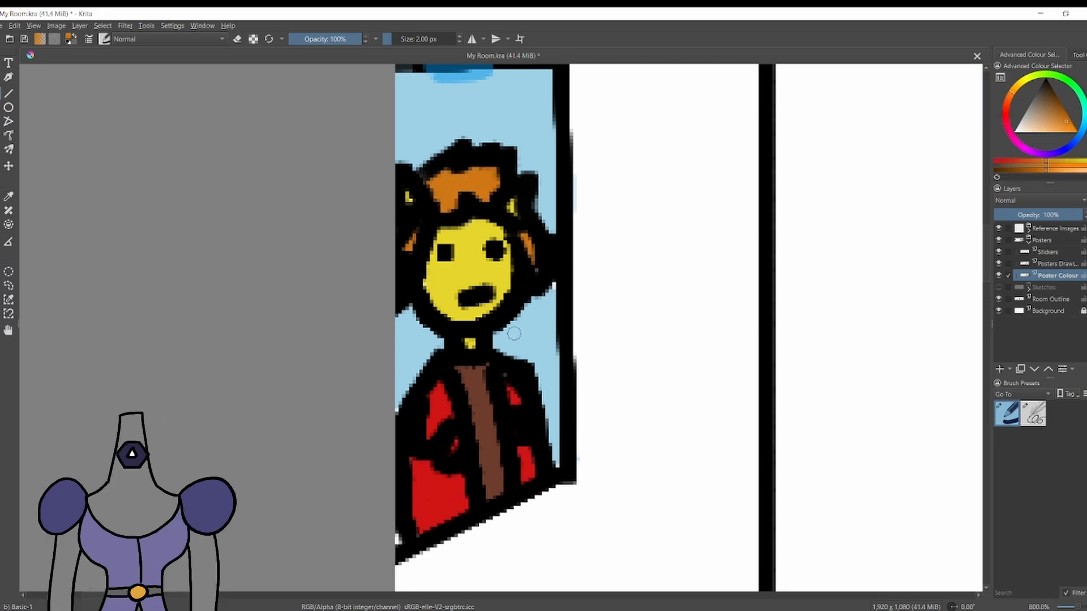
Touch up the character poster's light blue background and erase the colour spilling past its edge.
ctrl+click(514, 334)
drag(540, 293, 552, 283)
key(e)
drag(578, 461, 582, 449)
Fill gaps in the World Domination poster's pink background and erase the colour spilling outside its outline.
key(e)
scroll(509, 362, down, 5)
mouse_move(833, 399)
mouse_down()
mouse_move(728, 415)
mouse_move(456, 264)
mouse_up()
scroll(456, 264, up, 4)
ctrl+click(676, 270)
scroll(676, 269, down, 4)
scroll(639, 203, up, 6)
drag(542, 207, 541, 367)
key(e)
drag(505, 541, 508, 509)
key(e)
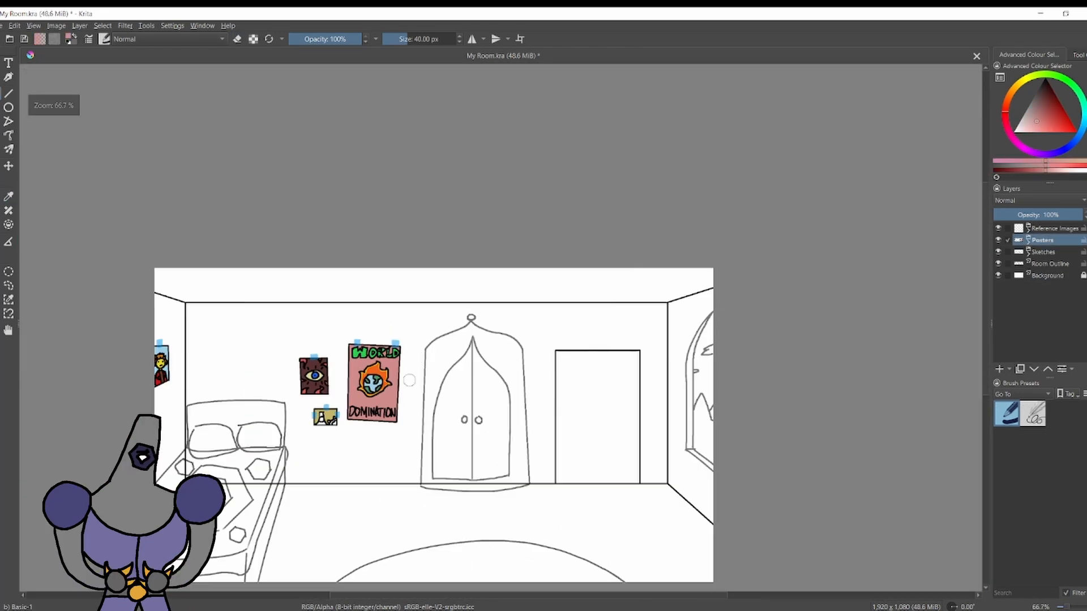
Show the hexagon-faced figure from the Reference Images group and make Poster Colour the active layer.
click(1028, 228)
click(999, 241)
scroll(324, 441, up, 1)
click(1028, 288)
click(1050, 323)
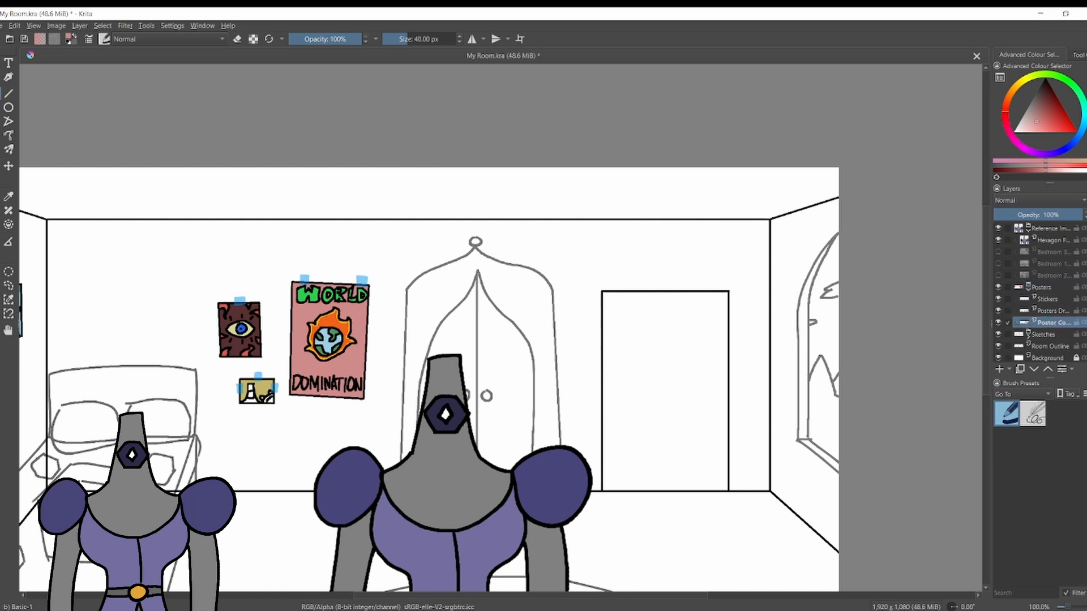
Paint the small yellow poster's figure grey with a 5 px brush, using the reference figure's grey.
ctrl+click(446, 484)
scroll(232, 405, up, 5)
key(bracketleft)
key(bracketleft)
key(bracketleft)
key(bracketleft)
key(bracketleft)
key(bracketleft)
key(bracketleft)
key(bracketleft)
key(bracketleft)
key(bracketleft)
key(bracketleft)
key(bracketleft)
key(bracketleft)
key(bracketleft)
key(bracketleft)
key(bracketleft)
key(bracketleft)
key(bracketleft)
key(bracketleft)
mouse_move(351, 372)
mouse_down()
mouse_move(361, 386)
mouse_move(303, 388)
mouse_up()
drag(328, 305, 339, 320)
ctrl+click(389, 310)
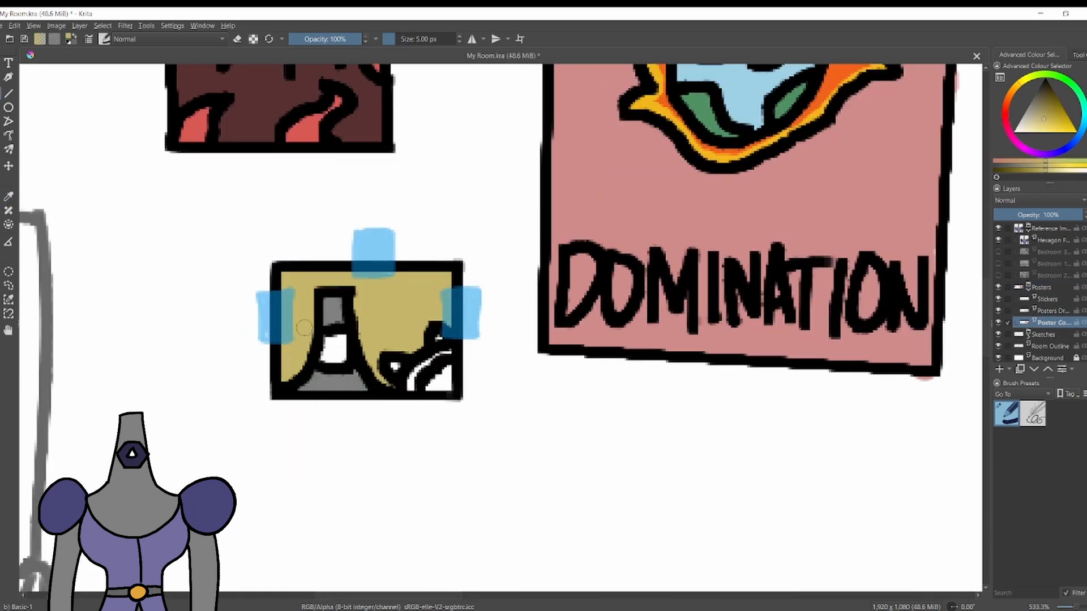
Paint the small poster figure's face and shoulder area dark purple, using a colour sampled from the reference figure.
scroll(634, 365, down, 3)
ctrl+click(891, 396)
scroll(540, 349, up, 4)
drag(456, 387, 477, 404)
drag(631, 454, 623, 420)
Paint the small poster figure's fingers orange, using the colour of the reference figure's belt buckle.
scroll(728, 392, down, 7)
scroll(919, 530, up, 2)
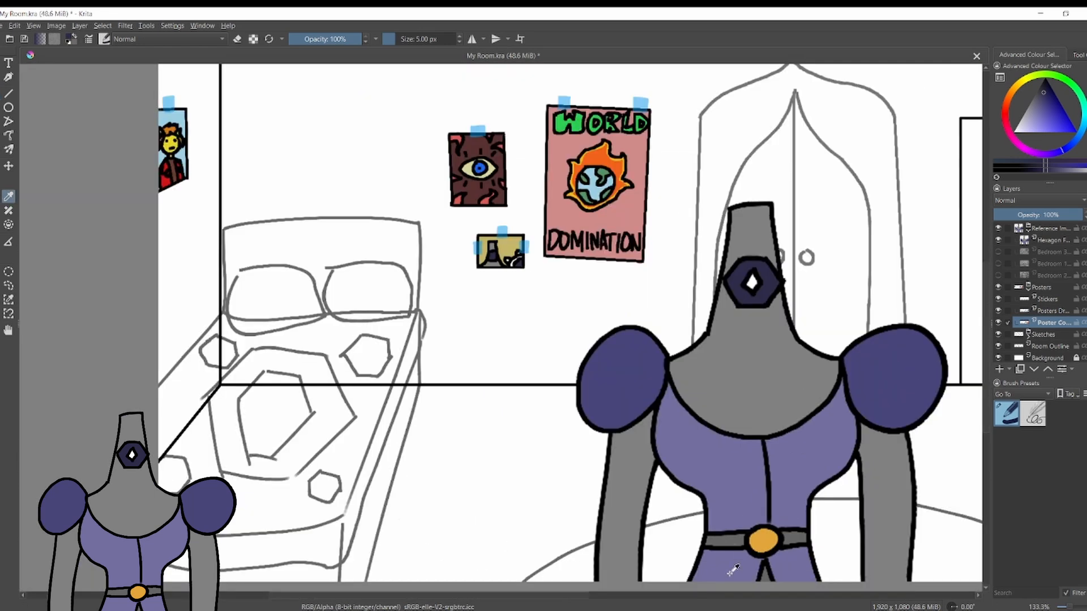
ctrl+click(763, 537)
scroll(491, 250, up, 4)
scroll(560, 284, up, 1)
click(557, 285)
click(622, 240)
Paint the curved band on the small poster with the reference shoulder's purple, and pick white as the paint colour.
scroll(629, 270, down, 2)
scroll(629, 270, down, 1)
ctrl+click(839, 448)
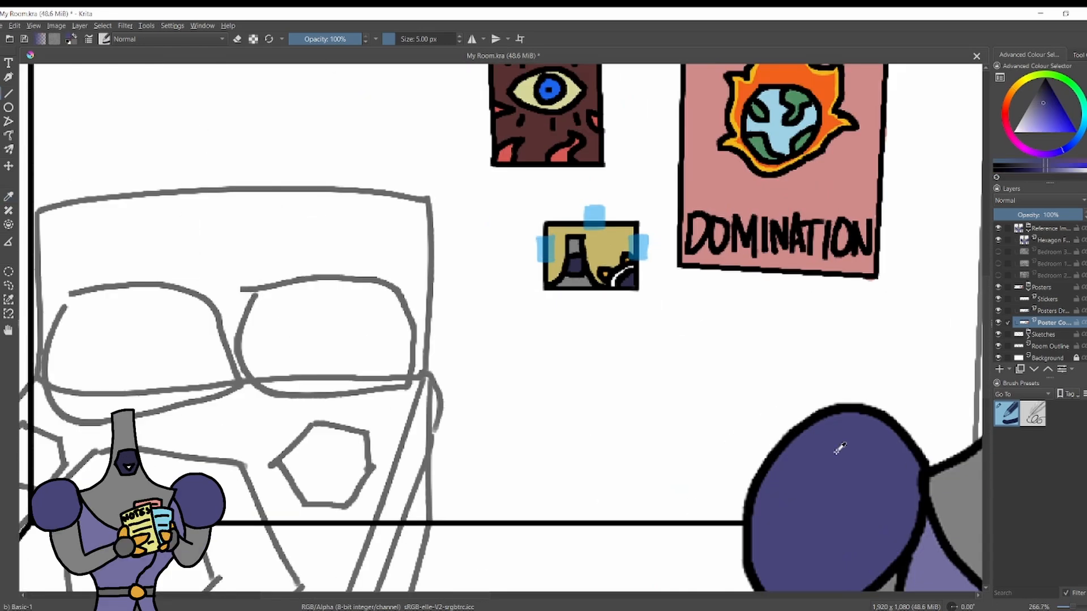
scroll(595, 243, up, 3)
mouse_move(703, 311)
mouse_down()
mouse_move(665, 340)
mouse_move(658, 363)
mouse_up()
ctrl+click(600, 413)
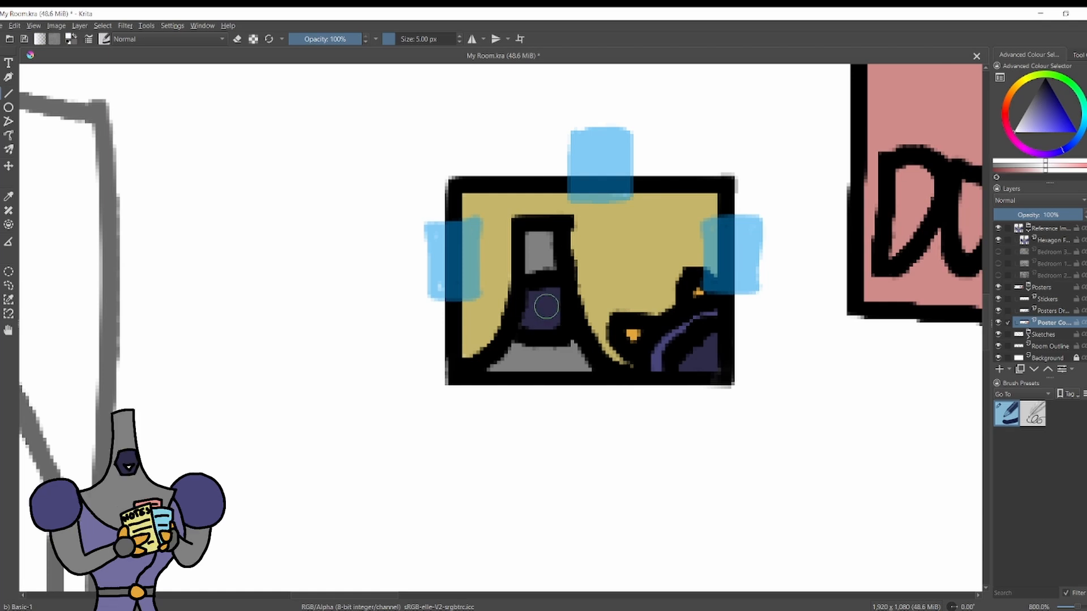
Try painting white spots on the small poster's dark purple areas with the 5 px brush.
click(545, 308)
click(701, 357)
key(ctrl+z)
click(708, 364)
key(ctrl+z)
scroll(708, 363, down, 7)
scroll(712, 358, up, 6)
scroll(572, 404, up, 3)
key(ctrl+z)
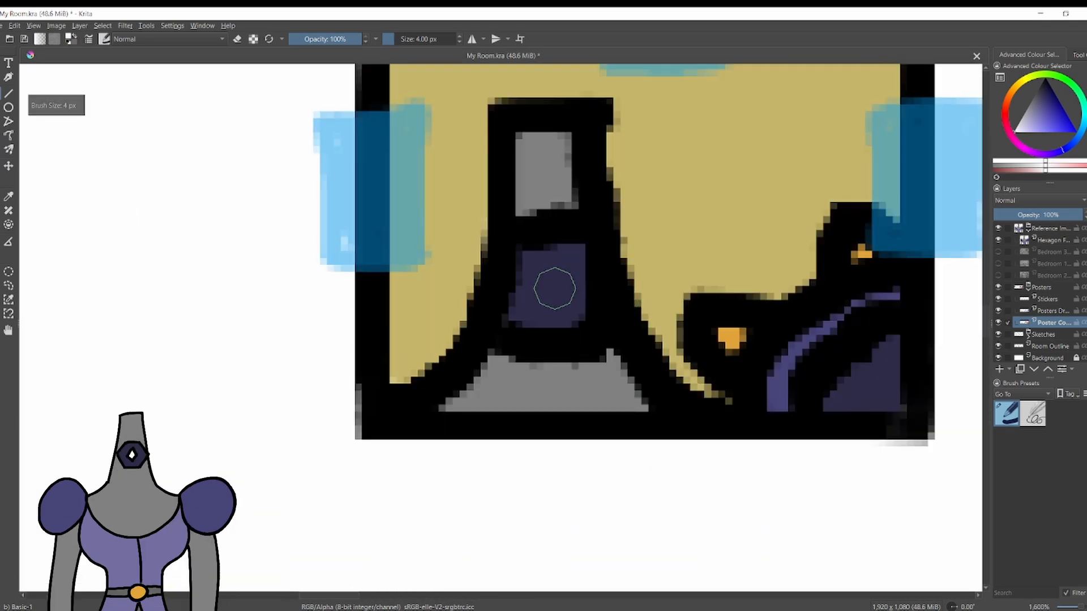
Reduce the brush size to 1 px and paint a white pupil on the small poster figure's dark face.
key(bracketleft)
key(bracketleft)
key(bracketleft)
key(bracketleft)
drag(553, 276, 555, 285)
mouse_move(870, 404)
mouse_down()
mouse_move(894, 400)
mouse_move(440, 239)
mouse_move(429, 307)
mouse_up()
Toggle the Sketches group's visibility to examine the coloured posters in the room with and without it.
scroll(896, 398, down, 10)
scroll(441, 239, up, 2)
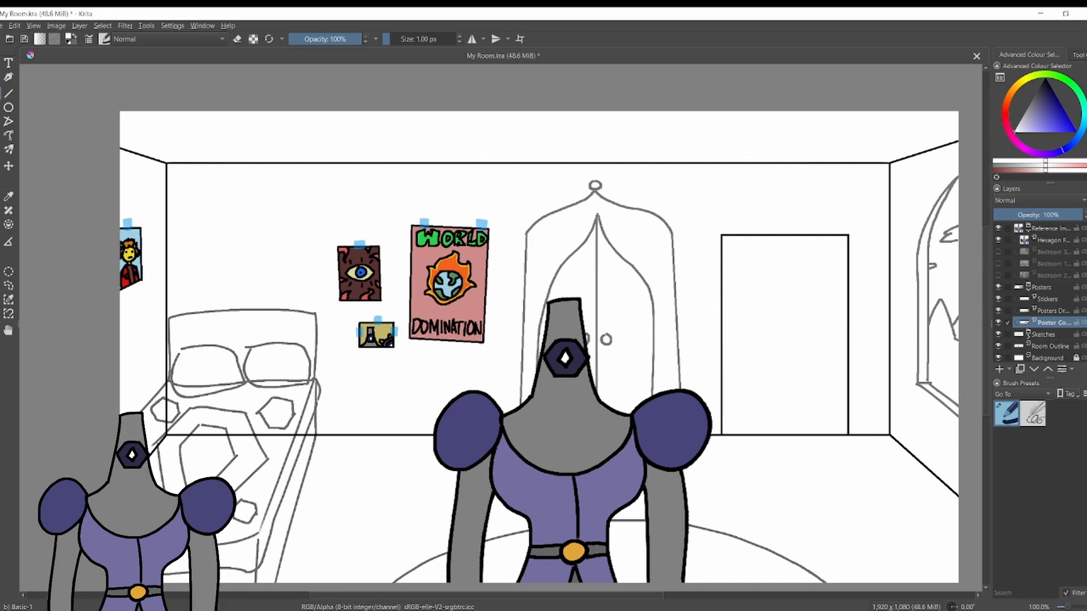
click(998, 335)
click(998, 334)
click(998, 334)
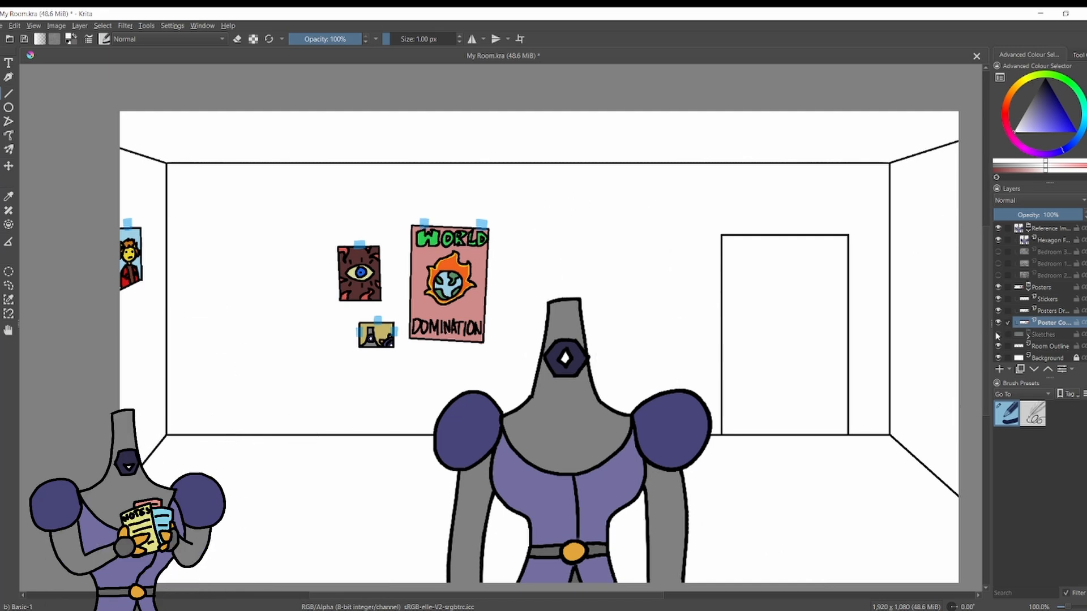
click(998, 334)
Collapse the Reference Images group in the layer list.
drag(191, 502, 272, 472)
scroll(272, 472, up, 1)
click(1028, 230)
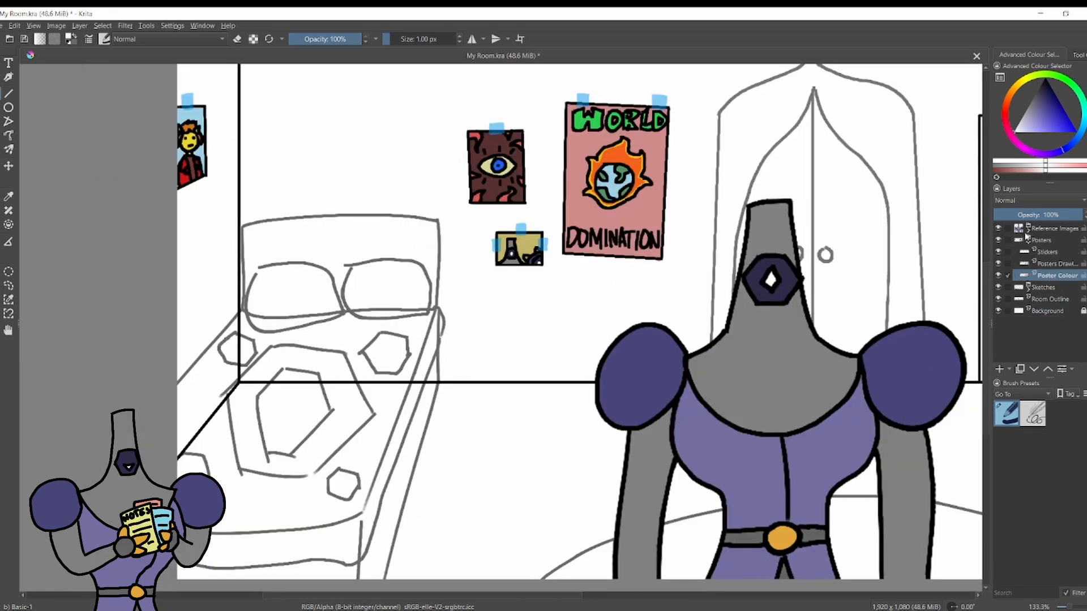
Hide the Reference Images group, collapse the Posters group and add a new layer named Carpet above it.
click(998, 228)
click(1028, 241)
click(1040, 240)
click(999, 369)
double_click(1050, 244)
text(Carpet)
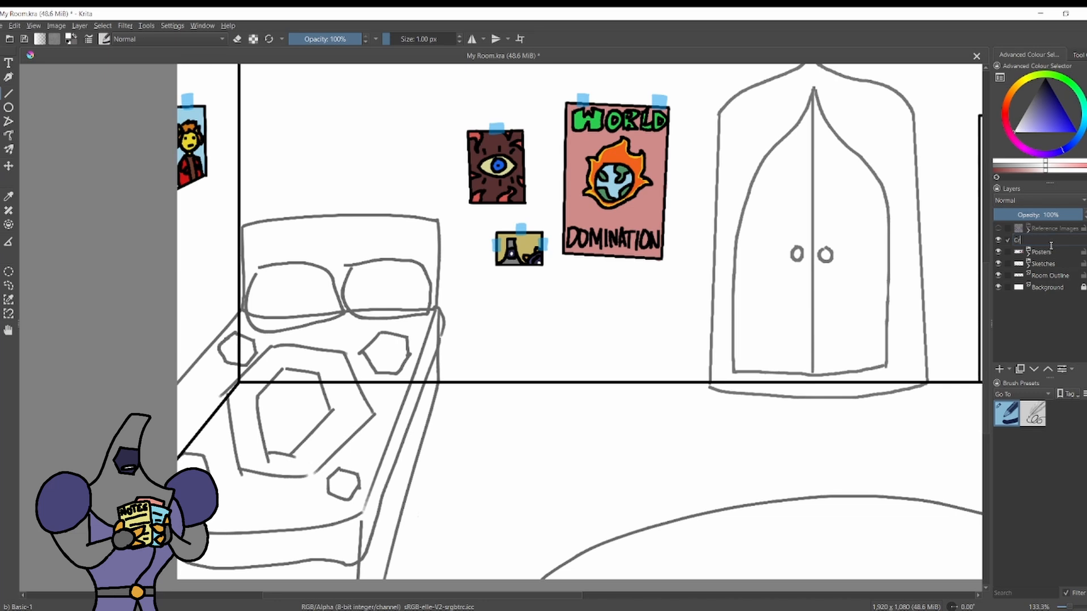
key(Return)
Ink the carpet's straight slanted sides and flattened top edge over the sketch with the black 4 px sketching brush.
scroll(591, 259, down, 2)
scroll(883, 326, up, 2)
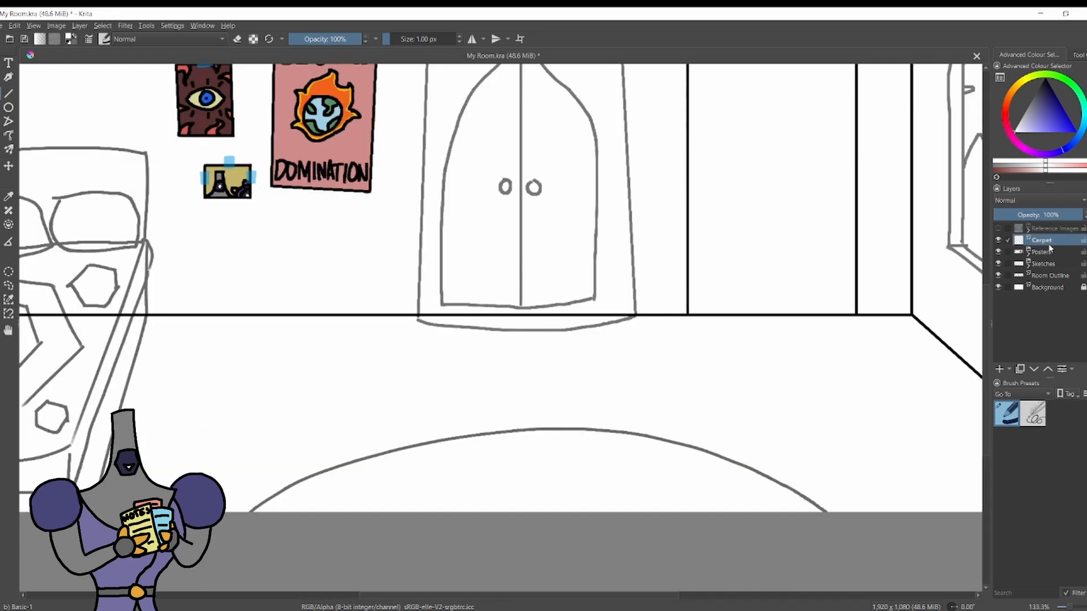
key(slash)
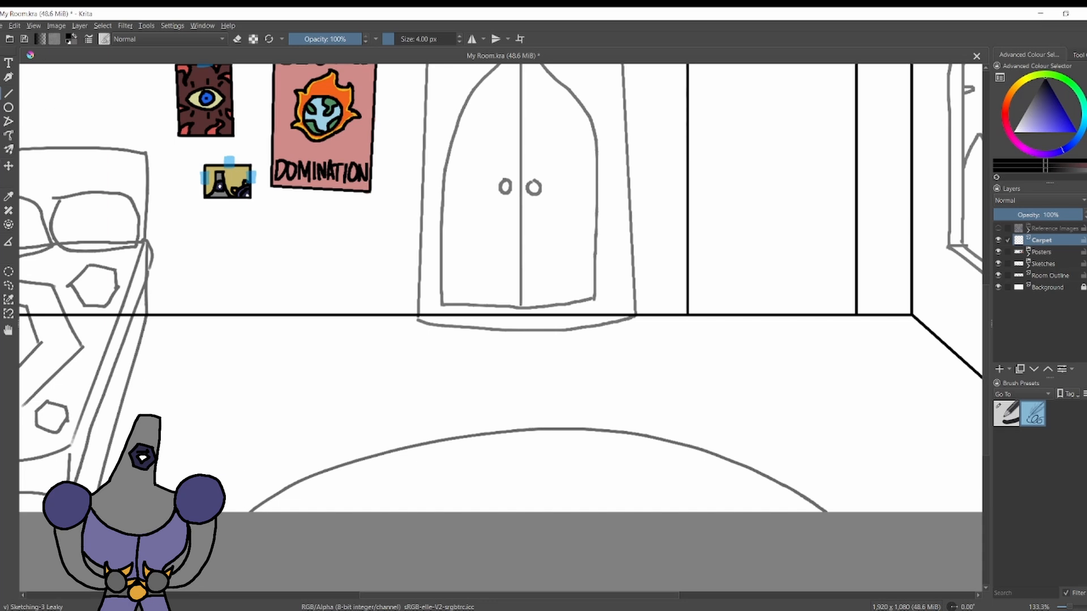
drag(348, 458, 721, 456)
key(ctrl+z)
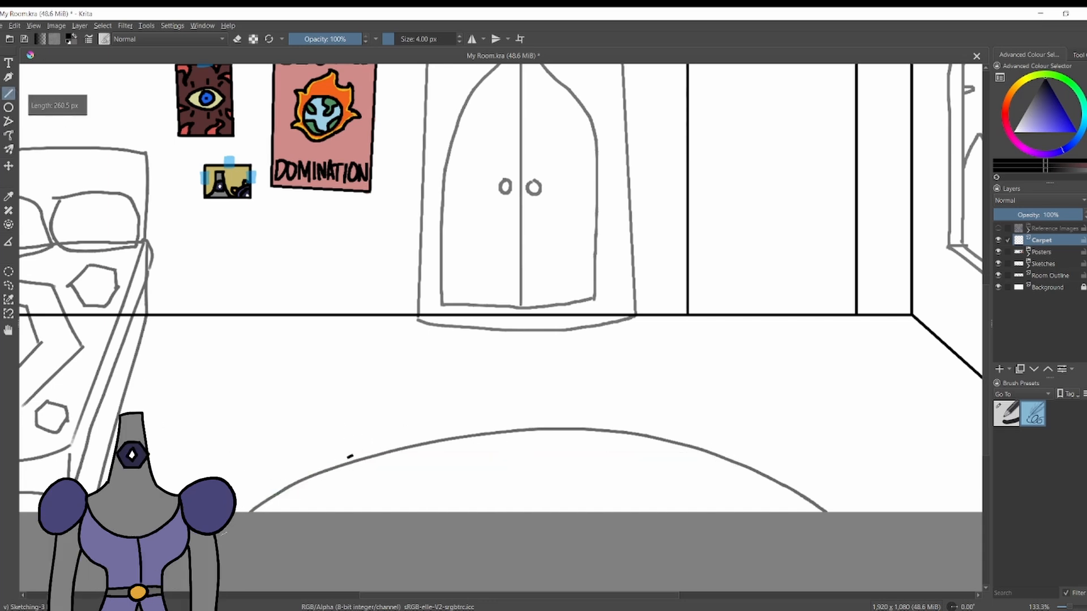
drag(350, 457, 240, 512)
drag(723, 451, 839, 512)
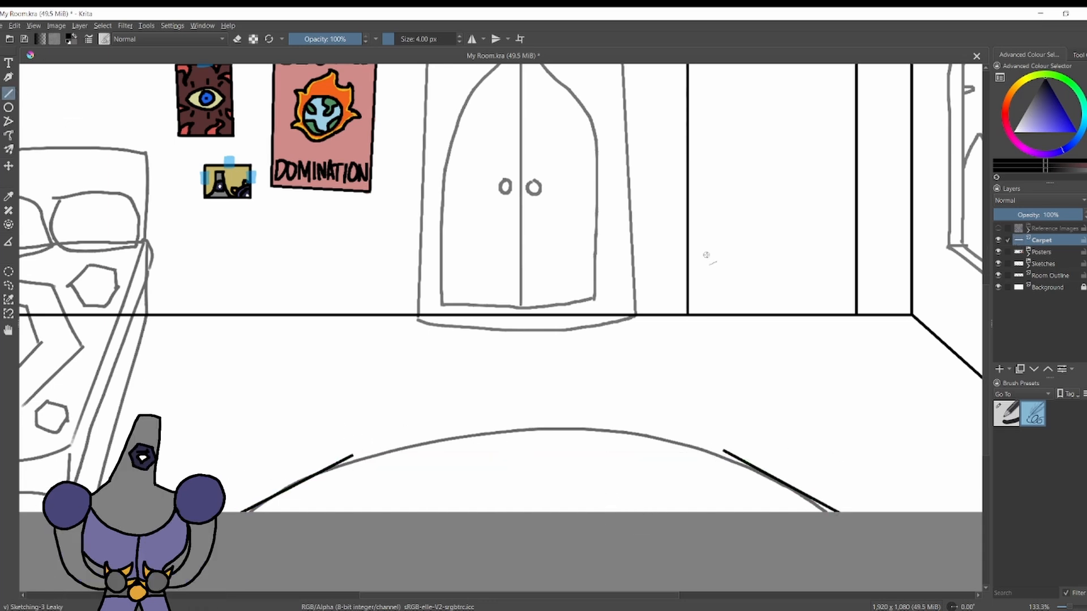
mouse_move(352, 456)
mouse_down()
mouse_move(684, 443)
mouse_move(546, 416)
mouse_move(639, 430)
mouse_up()
Hide the Sketches group and clean up the carpet outline's uneven top edge by erasing and redrawing strokes.
key(e)
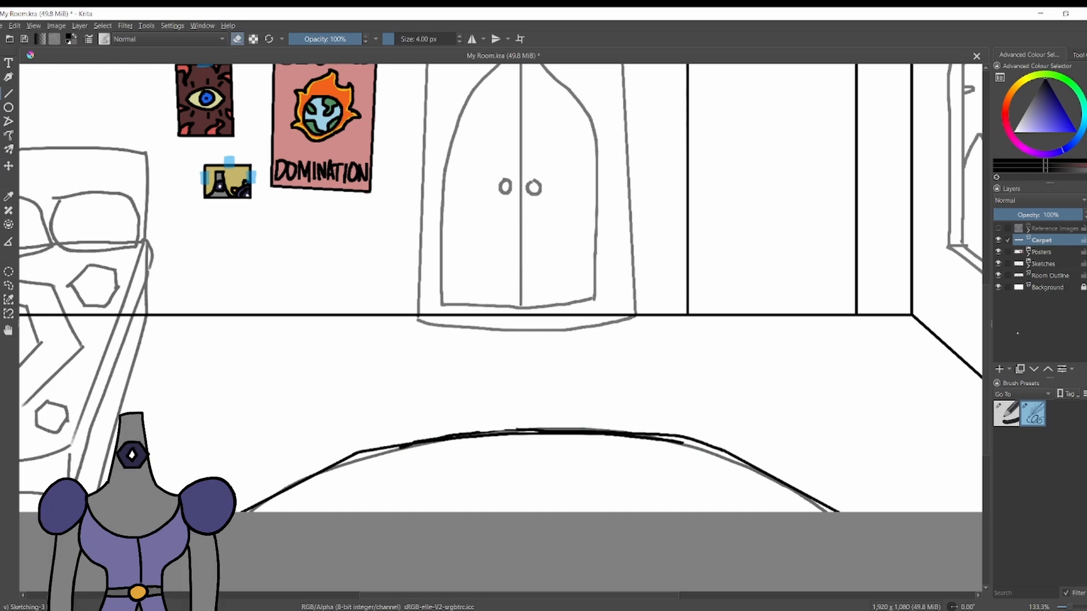
click(998, 263)
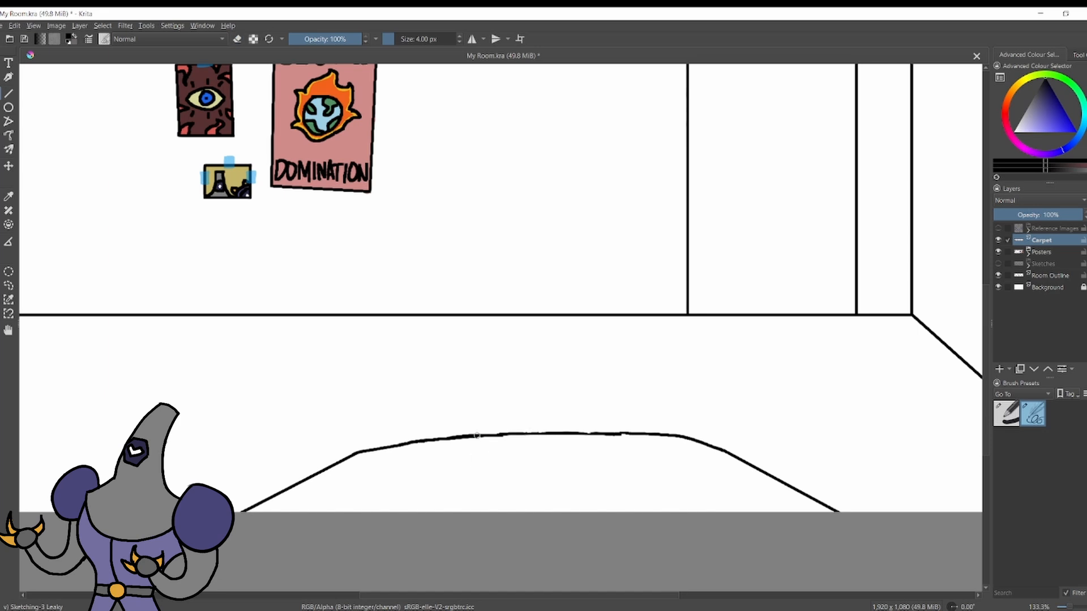
scroll(650, 385, up, 3)
drag(651, 385, 824, 40)
key(e)
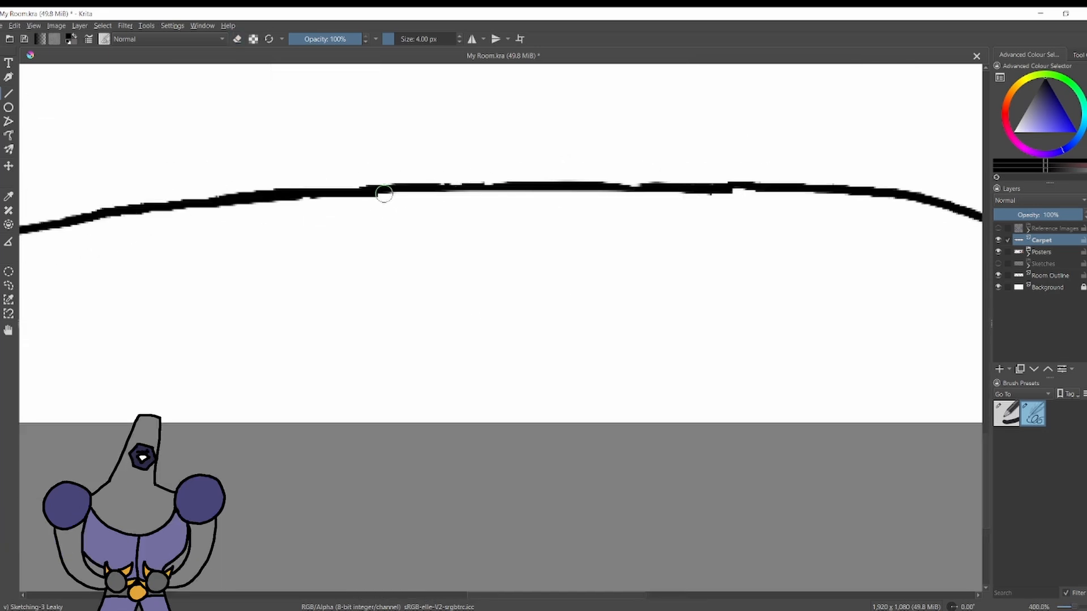
key(e)
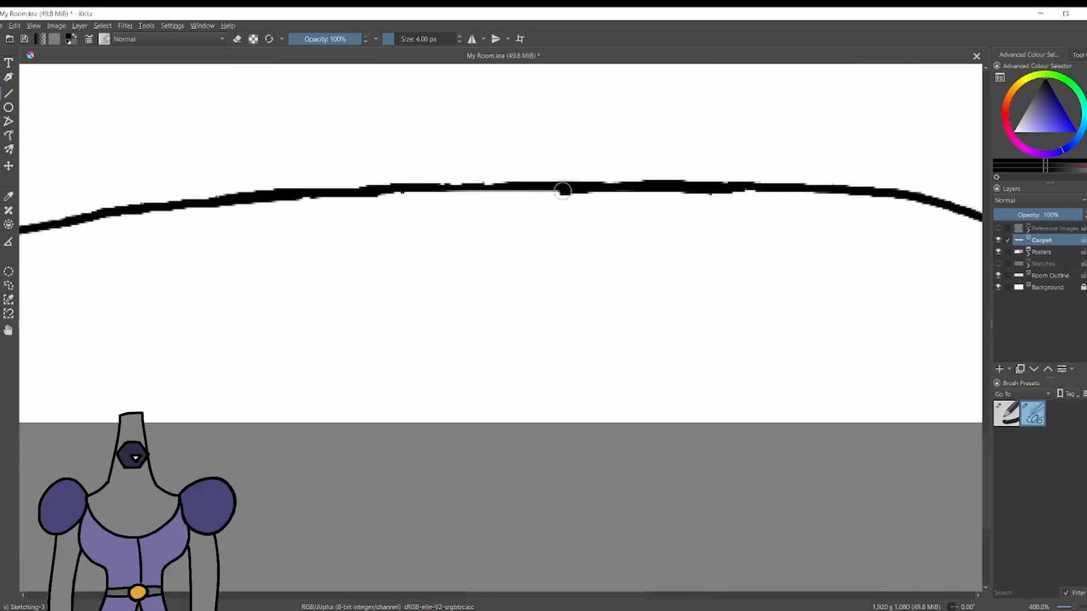
mouse_move(211, 201)
mouse_down()
mouse_move(276, 191)
mouse_move(492, 196)
mouse_move(655, 177)
mouse_move(717, 183)
mouse_move(206, 208)
mouse_move(781, 193)
mouse_move(217, 200)
mouse_up()
key(ctrl+z)
key(ctrl+z)
key(ctrl+z)
scroll(653, 205, down, 8)
scroll(655, 204, up, 6)
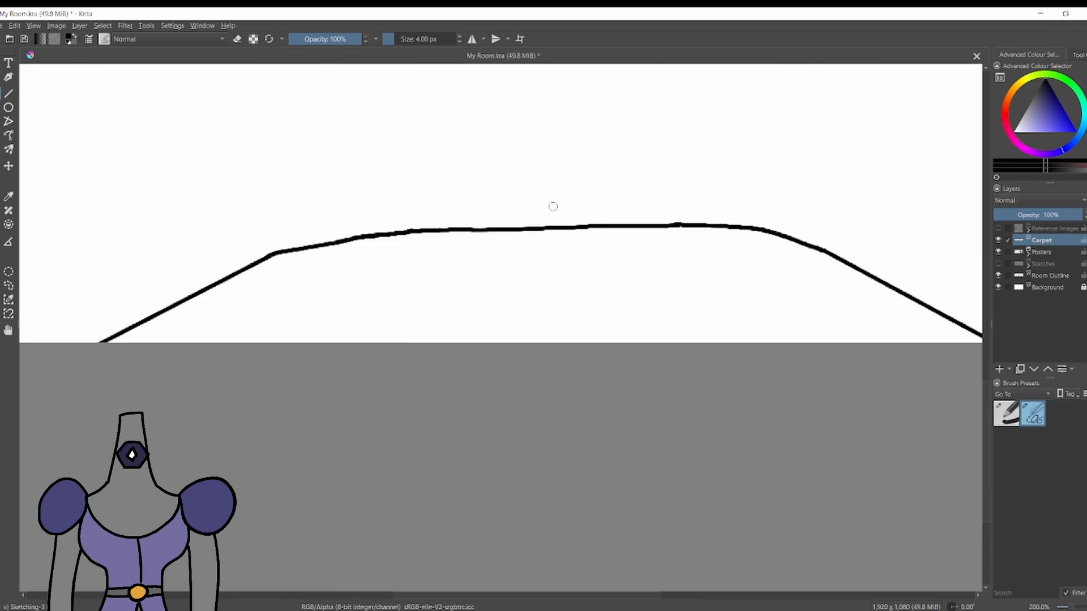
key(ctrl+z)
Draw two nested inner contours inside the carpet outline, each ending at the canvas's lower edge.
drag(741, 296, 817, 344)
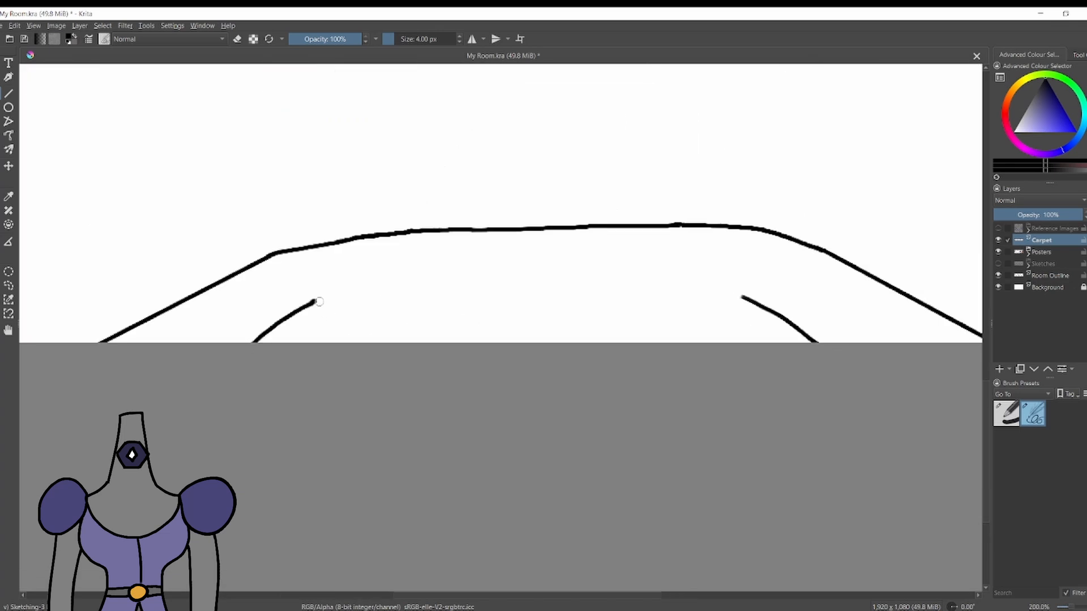
drag(318, 303, 741, 295)
key(e)
click(314, 298)
key(e)
scroll(738, 309, down, 3)
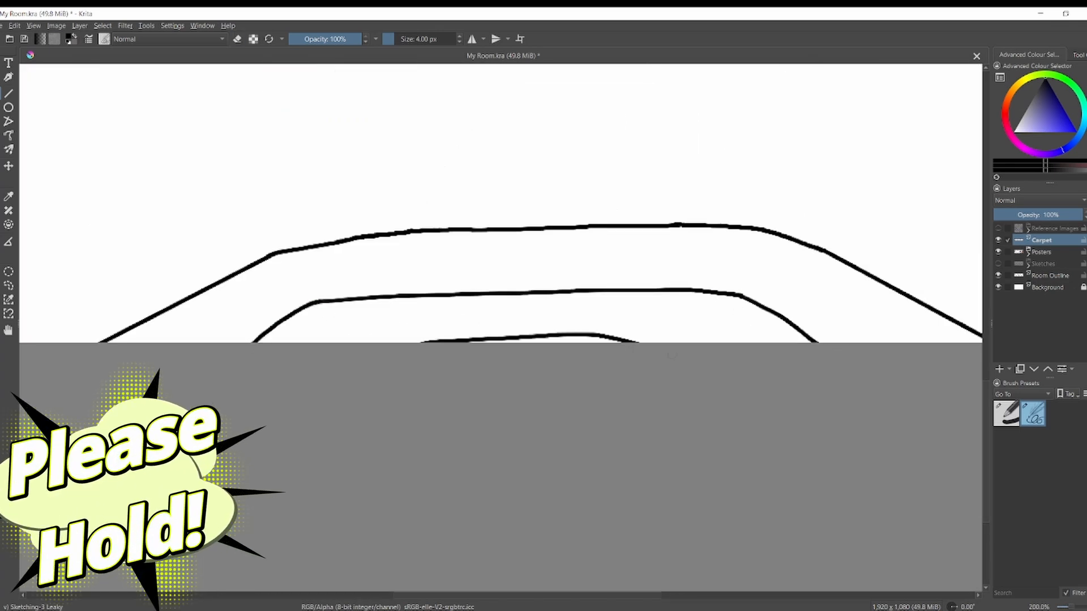
scroll(570, 303, up, 1)
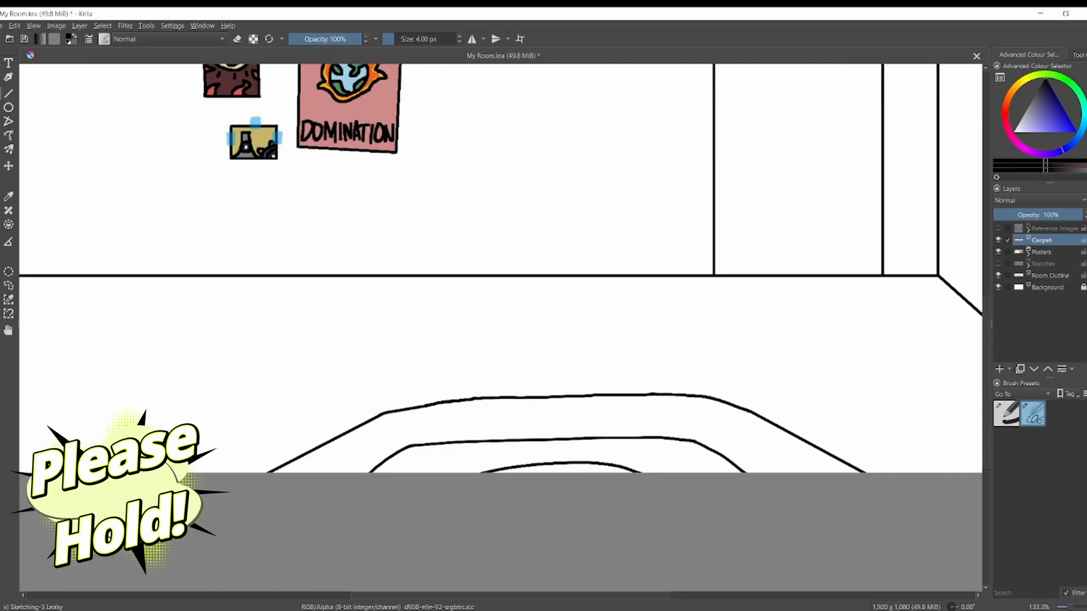
Rename the carpet line layer to Carpet Outline and add a layer named Carpet Colour directly beneath it.
double_click(1046, 239)
text(Outline)
key(Return)
click(1054, 253)
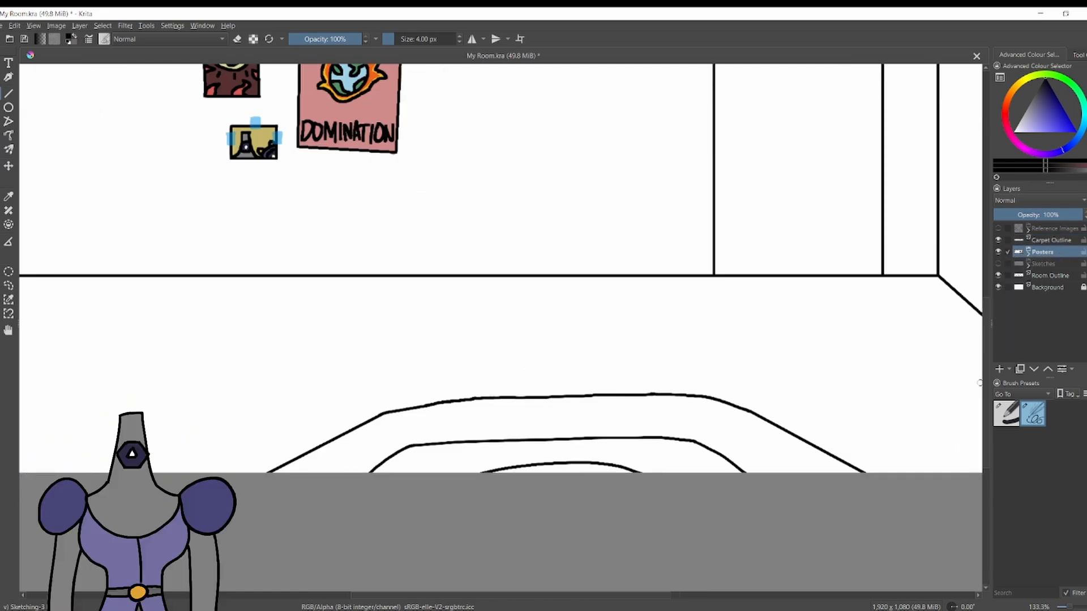
key(Insert)
text(Carpet Colour)
key(Return)
double_click(1062, 256)
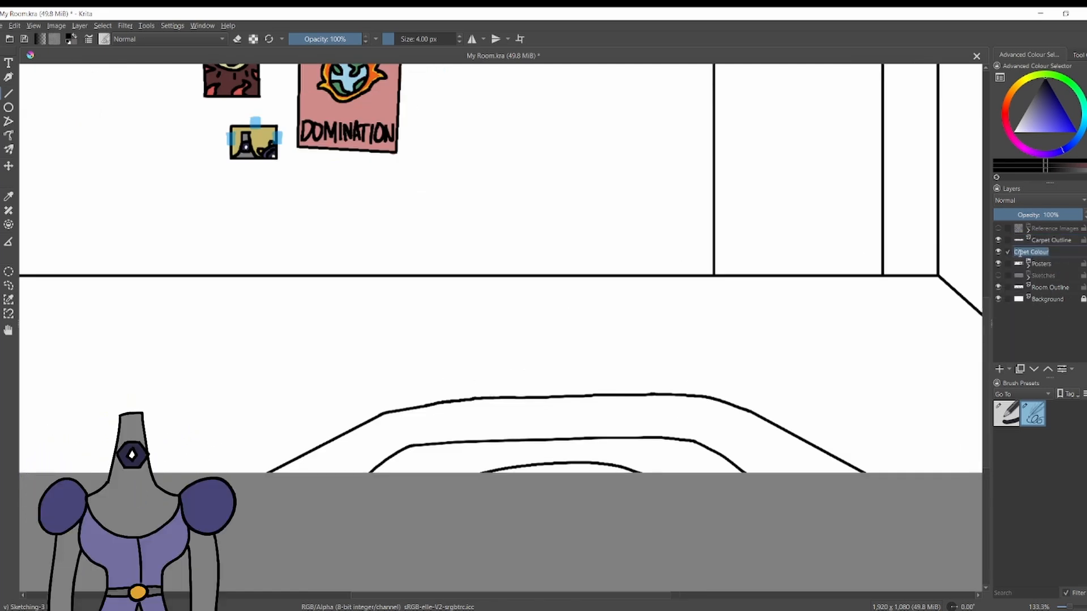
text(Carpet Colour)
key(Return)
Fill the carpet with light orange on the Carpet Colour layer, using the Basic-1 brush at 9 px.
click(1008, 98)
click(1044, 127)
click(1005, 413)
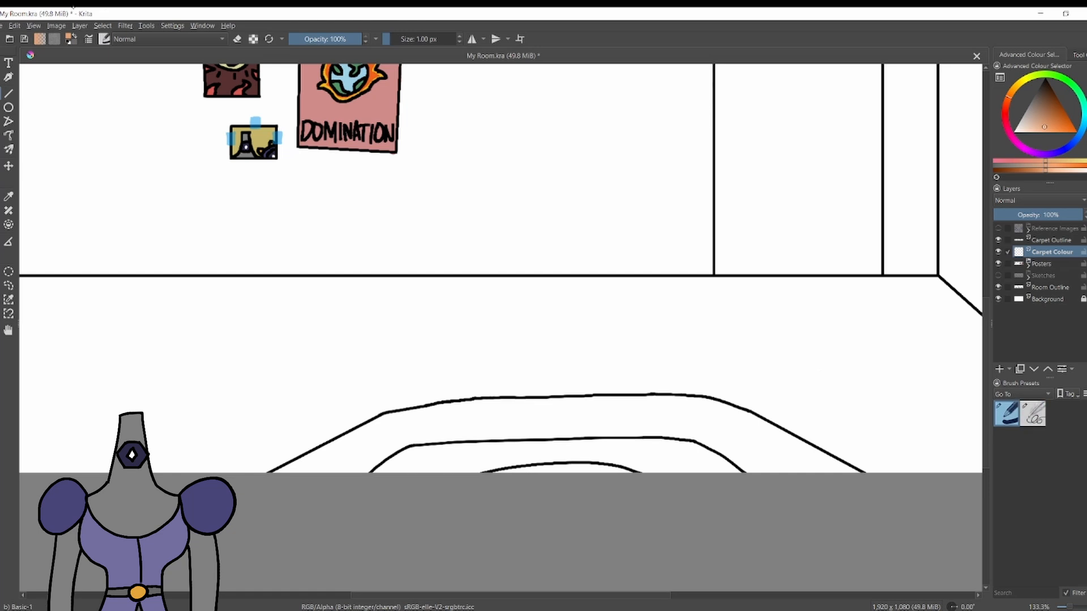
key(bracketright)
key(bracketright)
key(bracketright)
key(bracketright)
key(bracketright)
key(bracketright)
key(bracketright)
key(bracketright)
mouse_move(834, 471)
mouse_down()
mouse_move(855, 471)
mouse_move(713, 402)
mouse_move(384, 416)
mouse_move(727, 403)
mouse_up()
key(ctrl+z)
mouse_move(384, 416)
mouse_down()
mouse_move(273, 471)
mouse_move(440, 408)
mouse_up()
key(f)
click(426, 439)
Paint the remaining white gaps along the carpet's upper and right-hand outline in the same light orange.
key(b)
scroll(402, 408, up, 3)
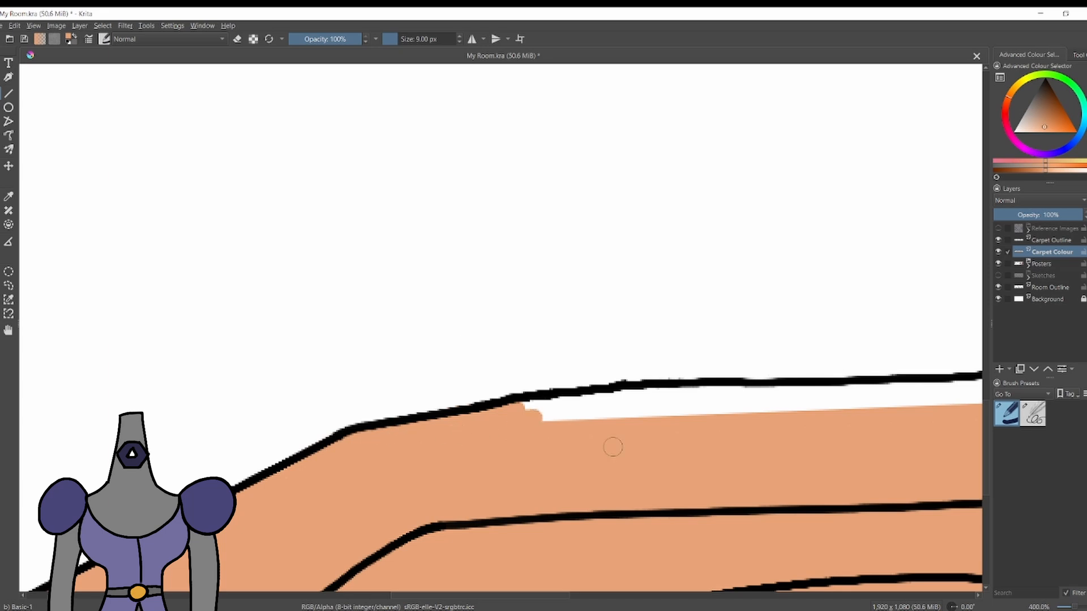
mouse_move(612, 447)
mouse_down()
mouse_move(635, 425)
mouse_move(781, 411)
mouse_move(655, 386)
mouse_move(687, 400)
mouse_move(692, 375)
mouse_move(860, 396)
mouse_move(927, 378)
mouse_up()
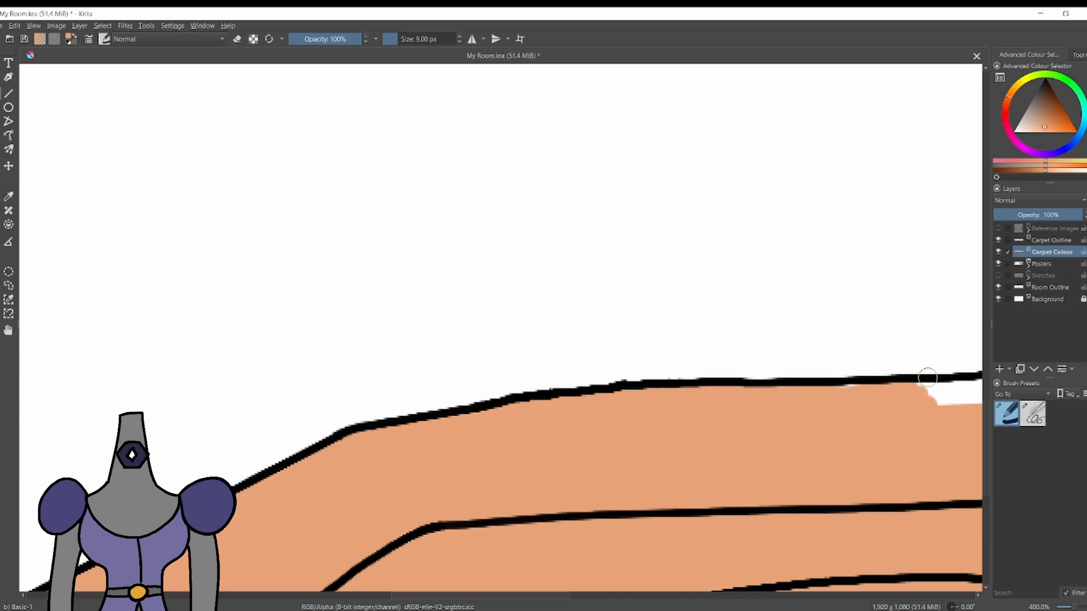
scroll(461, 351, down, 4)
scroll(642, 356, up, 3)
drag(415, 378, 457, 385)
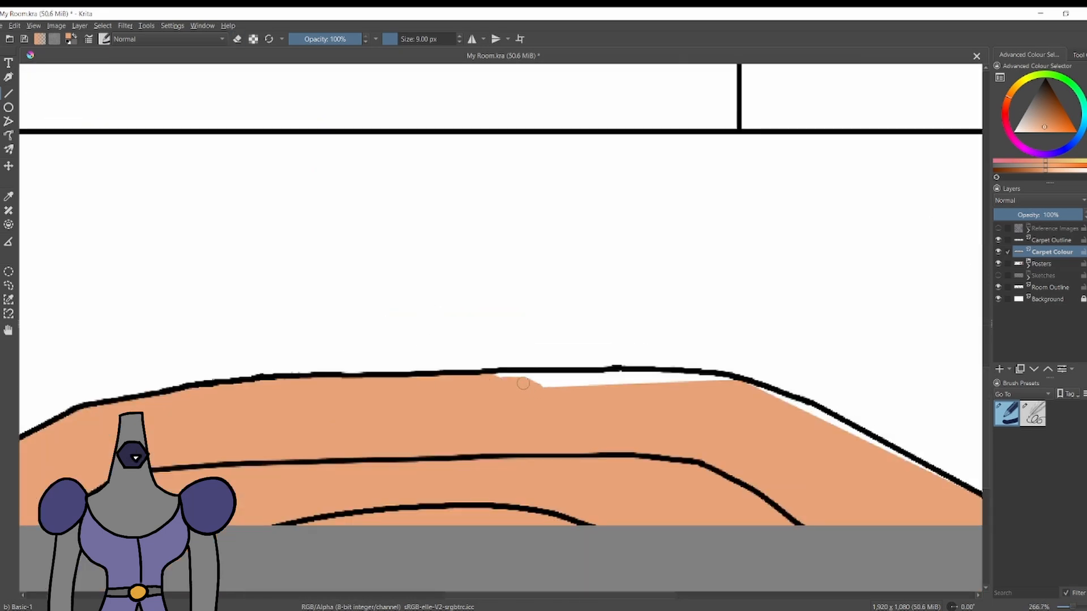
drag(523, 383, 626, 382)
scroll(483, 343, down, 3)
scroll(634, 365, up, 4)
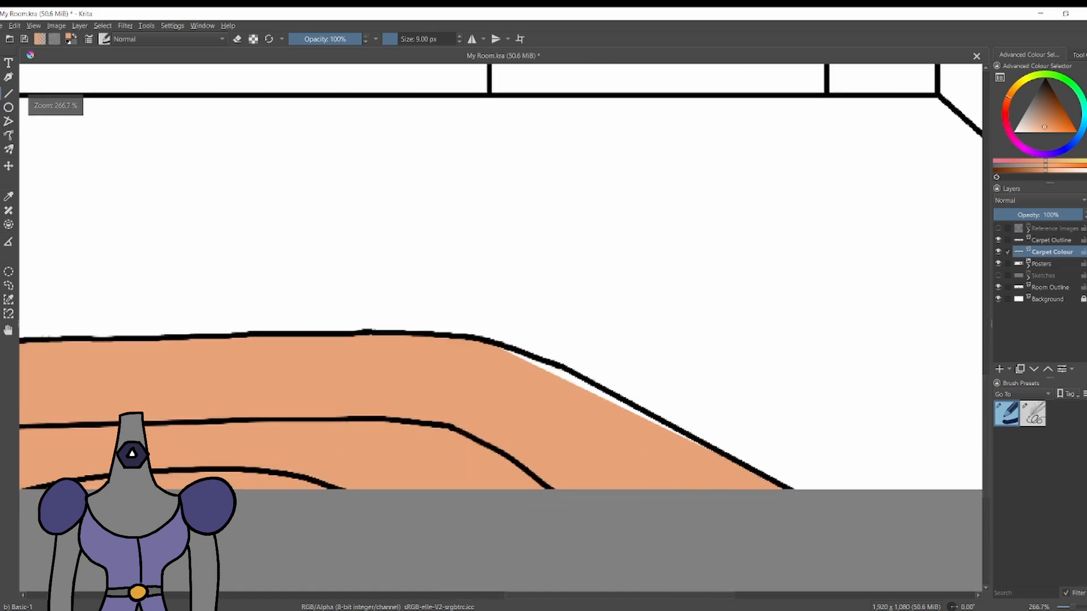
drag(444, 357, 626, 441)
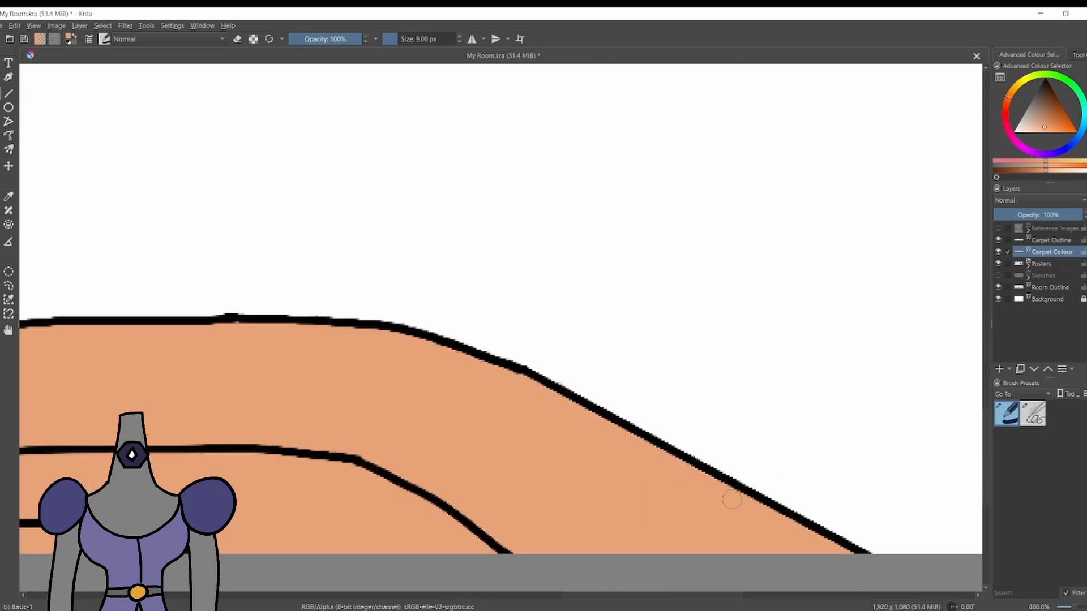
scroll(352, 351, down, 5)
scroll(271, 365, up, 3)
Paint the carpet's middle band bright yellow, enlarging the brush to 18 px for the remaining area.
click(1066, 130)
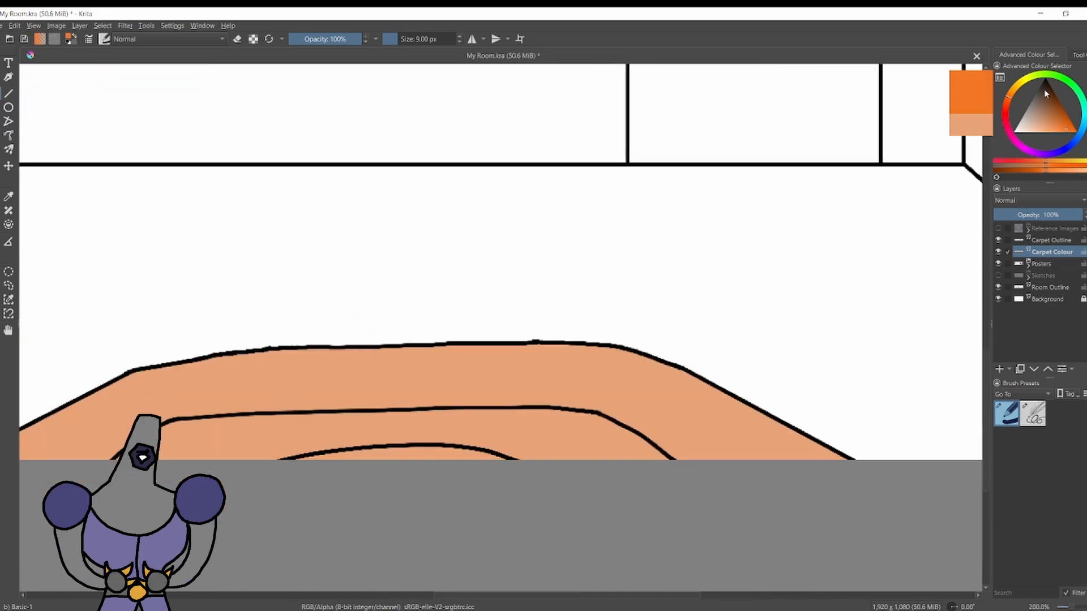
click(1020, 84)
mouse_move(502, 433)
mouse_down()
mouse_move(520, 456)
mouse_move(642, 457)
mouse_move(607, 427)
mouse_move(621, 432)
mouse_move(510, 450)
mouse_move(578, 422)
mouse_move(530, 421)
mouse_move(556, 413)
mouse_move(456, 429)
mouse_up()
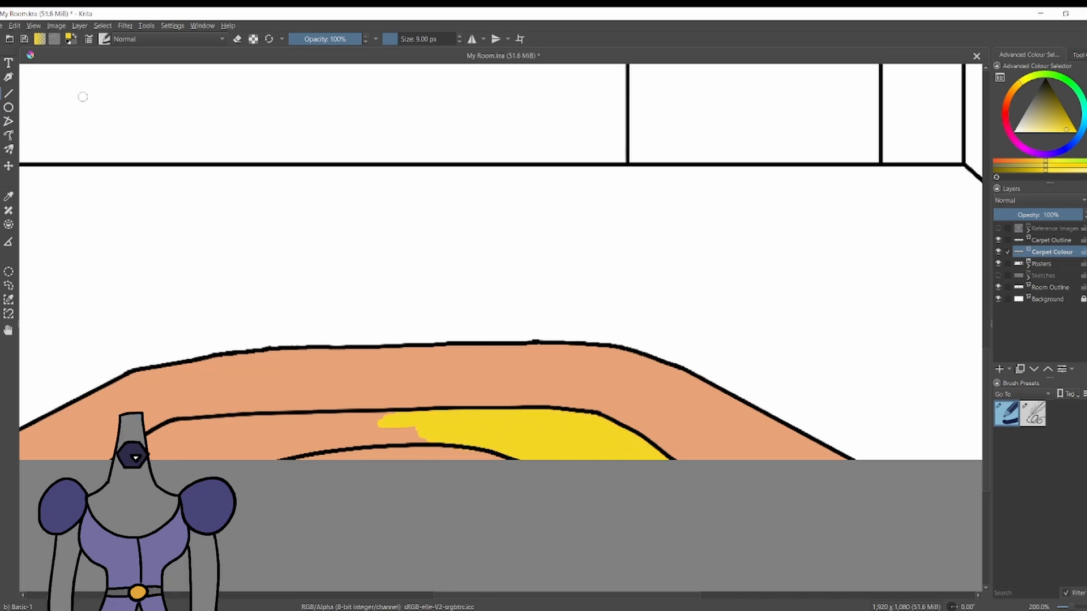
click(9, 93)
mouse_move(394, 417)
mouse_down()
mouse_move(177, 423)
mouse_move(126, 455)
mouse_up()
mouse_move(126, 460)
mouse_down()
mouse_move(276, 460)
mouse_move(388, 435)
mouse_move(244, 448)
mouse_up()
key(ctrl+z)
key(bracketright)
key(bracketright)
key(bracketright)
key(bracketright)
key(bracketright)
key(bracketright)
key(bracketright)
key(bracketright)
mouse_move(398, 431)
mouse_down()
mouse_move(261, 450)
mouse_move(213, 423)
mouse_move(157, 450)
mouse_up()
mouse_move(159, 450)
mouse_down()
mouse_move(245, 444)
mouse_move(244, 452)
mouse_move(499, 460)
mouse_up()
Paint the carpet's innermost area orange and set the brush colour back to yellow.
click(1007, 98)
drag(489, 456, 410, 435)
click(1020, 82)
Group the Carpet Outline and Carpet Colour layers into a group named Carpet and collapse it.
scroll(458, 417, down, 3)
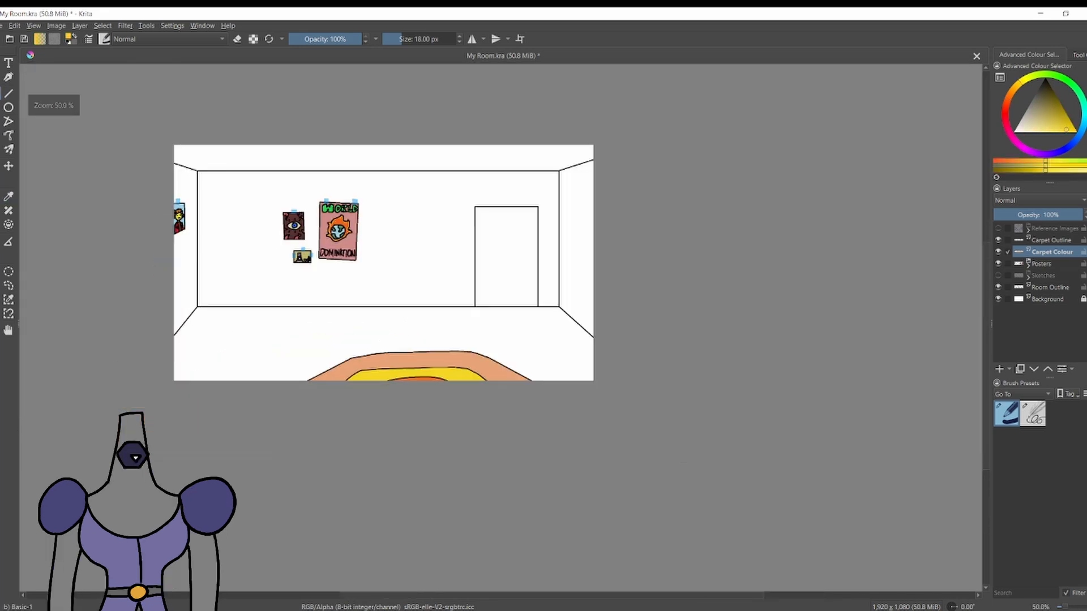
ctrl+click(1052, 241)
key(ctrl+g)
double_click(1046, 241)
text(Carpet)
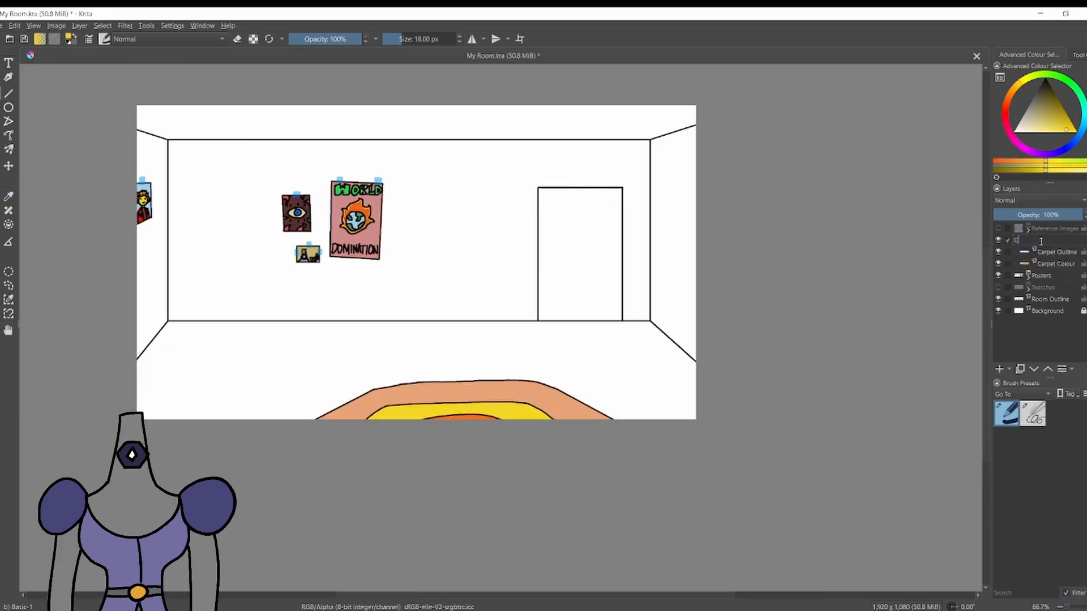
key(Return)
click(1028, 243)
Hide the Carpet and Posters groups so only the room outline and background are displayed.
scroll(401, 331, up, 1)
mouse_move(361, 246)
mouse_down()
mouse_move(402, 330)
mouse_move(277, 333)
mouse_up()
click(998, 240)
click(998, 252)
drag(373, 295, 514, 308)
scroll(515, 307, down, 1)
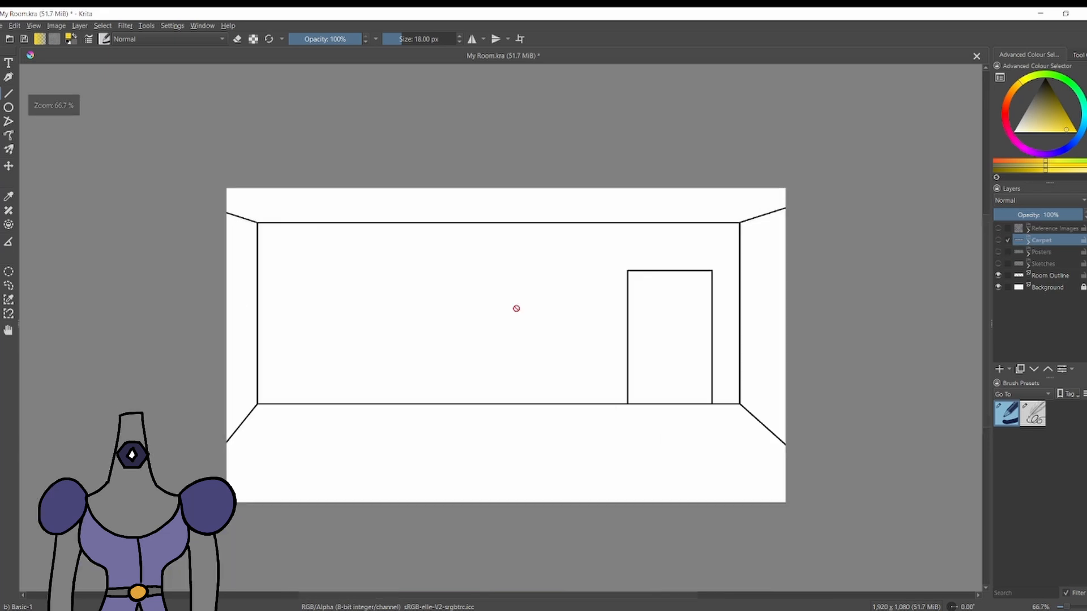
Toggle the Sketches group's visibility to examine the furniture layout against the empty room.
scroll(534, 324, up, 1)
click(1000, 264)
click(999, 264)
click(998, 264)
click(1028, 265)
click(999, 300)
click(1028, 266)
scroll(941, 279, down, 1)
scroll(941, 279, up, 1)
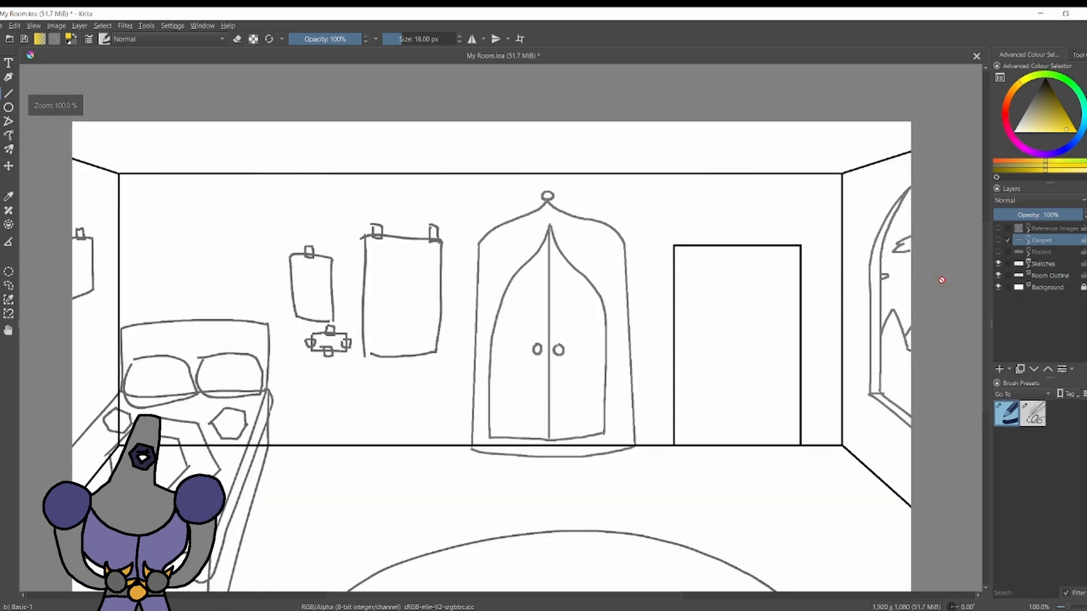
click(999, 263)
Add a new layer named Floor Outline above the Carpet group.
click(999, 369)
double_click(1042, 243)
text(Floor Outl)
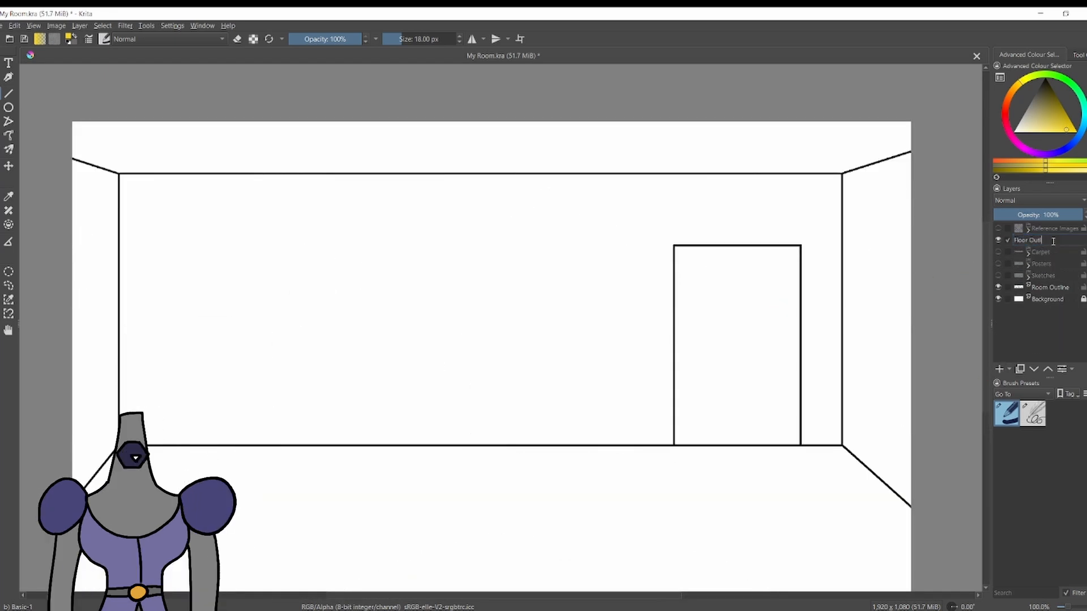
text(ine)
key(Return)
Draw the first slanted floorboard line near the left wall in black, using the Line tool and the 4 px sketching brush.
key(d)
scroll(332, 338, down, 1)
scroll(325, 362, up, 1)
key(v)
drag(226, 433, 150, 579)
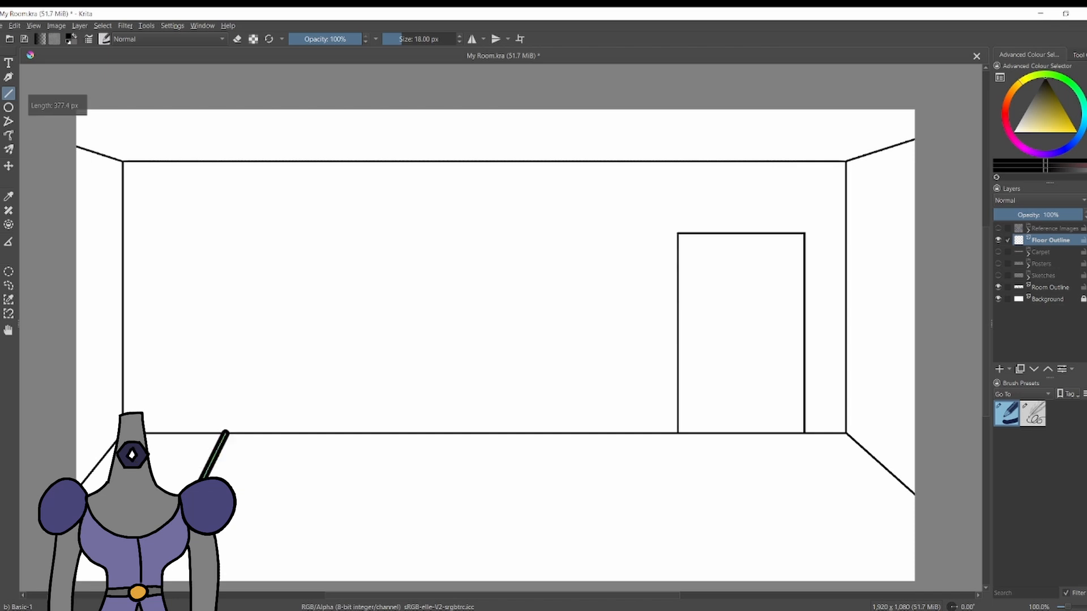
key(ctrl+z)
key(slash)
drag(209, 434, 141, 582)
key(ctrl+z)
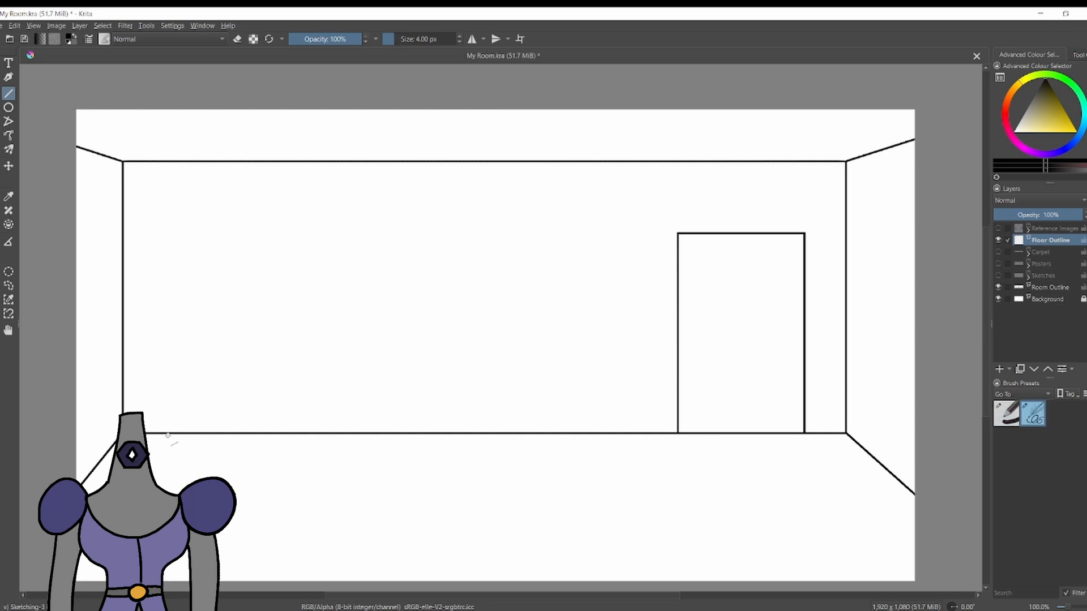
drag(170, 433, 94, 582)
Try four more floorboard lines across the left part of the floor, and undo them.
drag(215, 434, 178, 581)
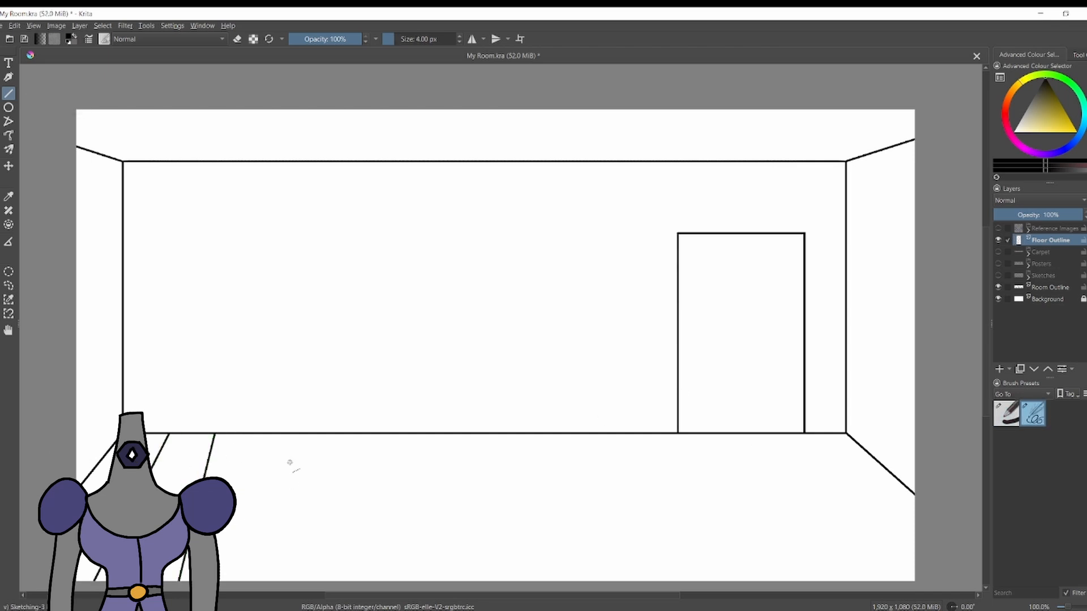
drag(258, 433, 254, 588)
key(ctrl+z)
drag(256, 433, 248, 587)
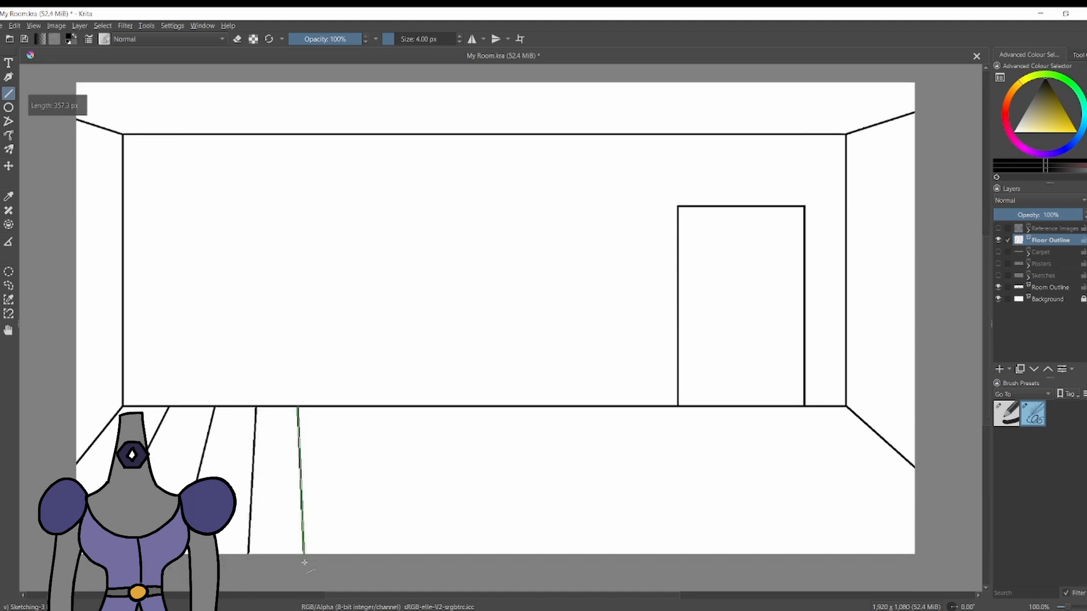
drag(302, 407, 304, 559)
drag(353, 406, 360, 557)
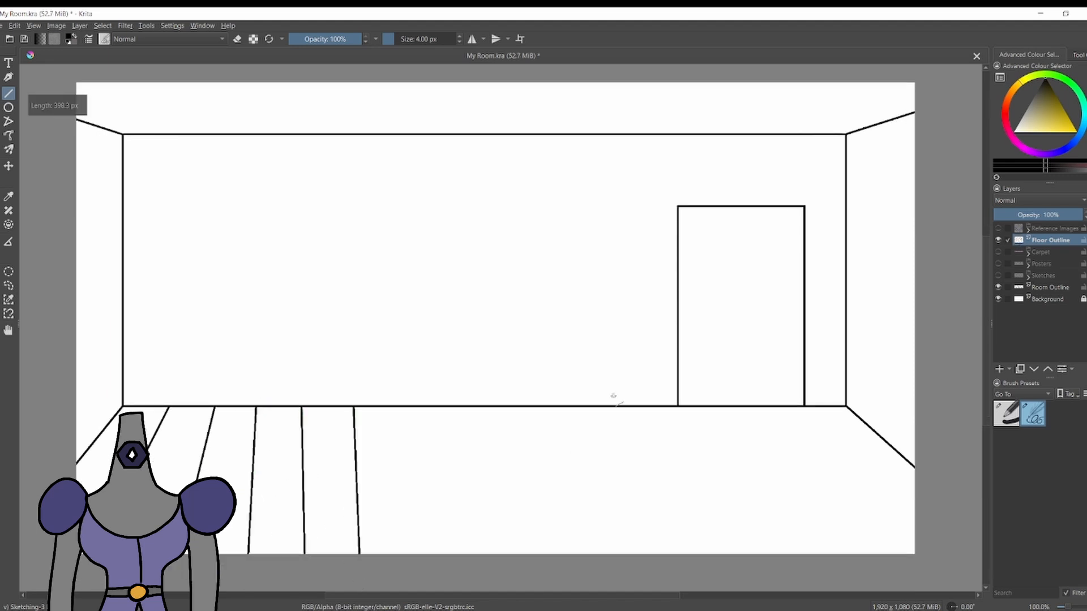
key(ctrl+z)
key(ctrl+z)
key(ctrl+z)
Try out a new set of slanted floorboard lines across the left part of the floor.
key(ctrl+z)
drag(223, 406, 170, 512)
mouse_move(173, 566)
mouse_down()
mouse_move(282, 523)
mouse_move(284, 555)
mouse_up()
key(ctrl+z)
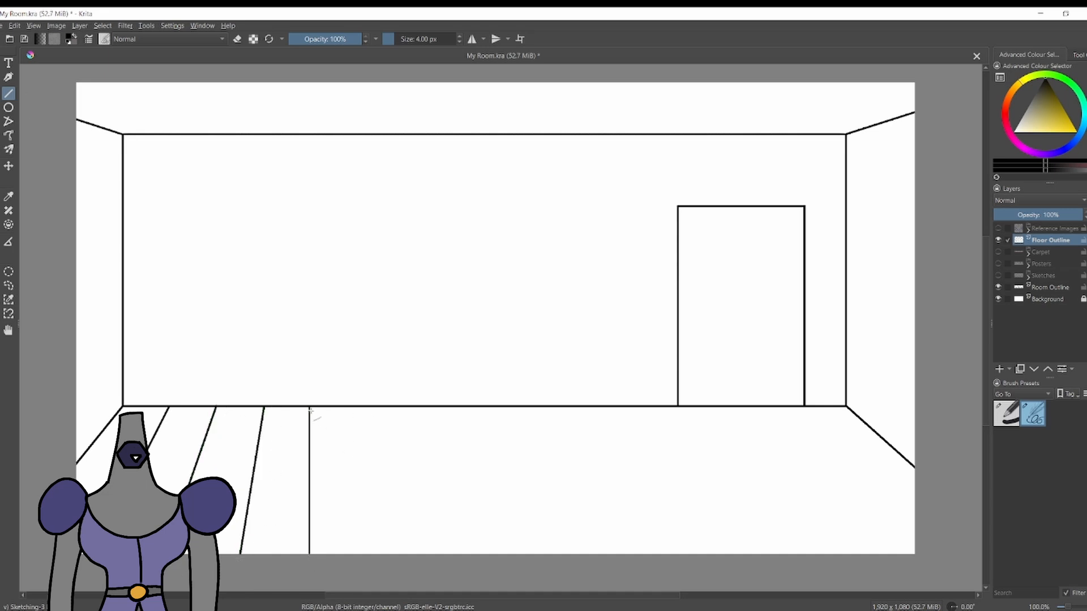
key(ctrl+z)
drag(313, 406, 307, 555)
Draw slanted floorboard lines across the right part of the floor, fanning outward toward the right wall.
drag(784, 407, 906, 555)
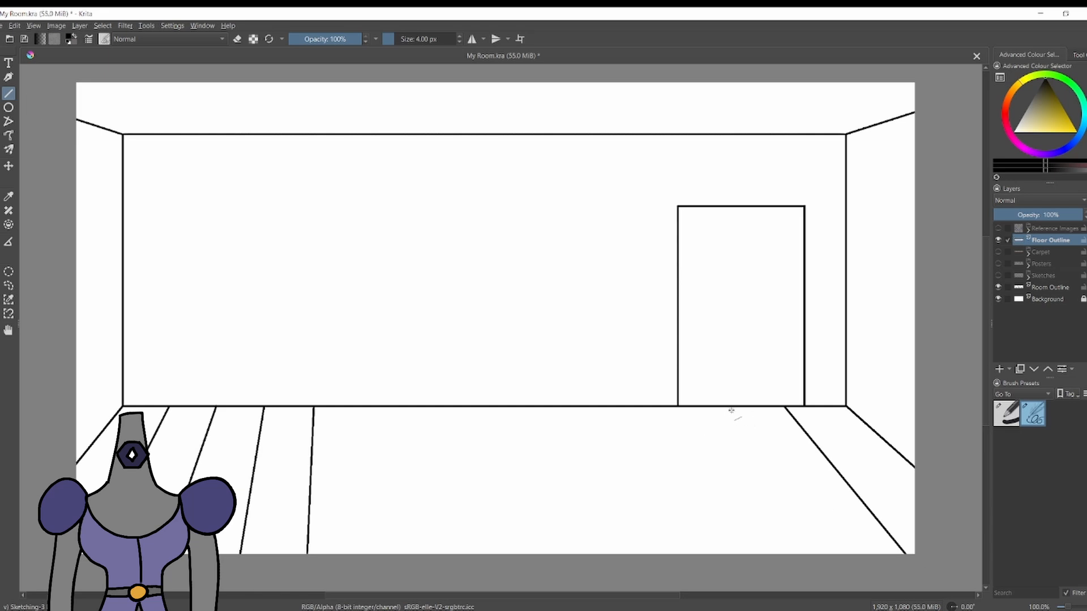
drag(727, 407, 813, 555)
drag(672, 407, 723, 557)
mouse_move(617, 406)
mouse_down()
mouse_move(651, 558)
mouse_move(639, 566)
mouse_up()
key(ctrl+z)
Erase the left floorboard lines except the one nearest the wall, using the Basic-1 brush as a 55 px eraser.
key(])
key(])
key(])
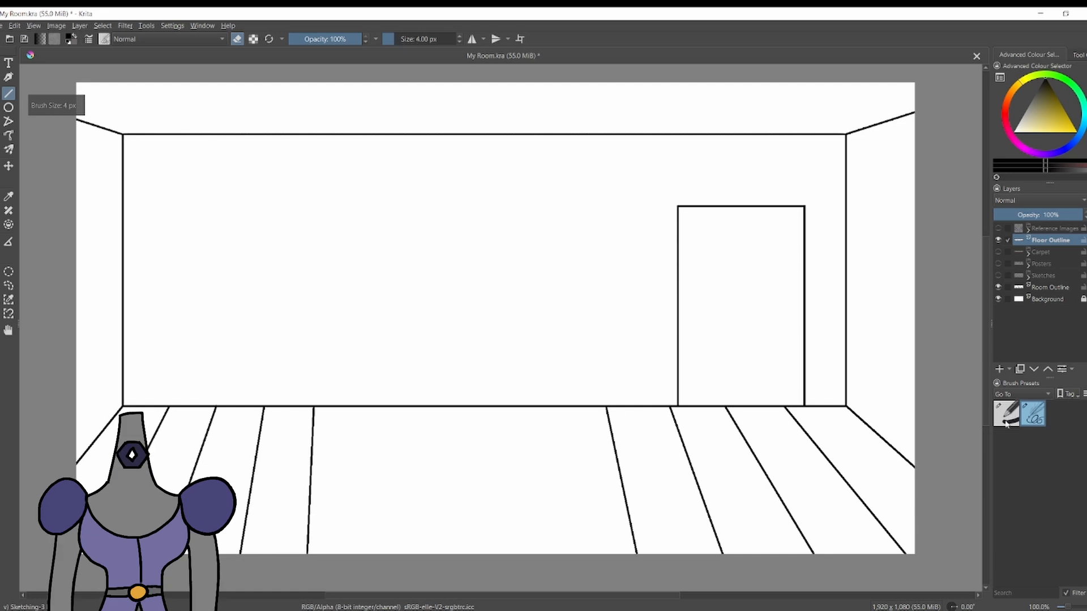
click(1006, 420)
key(b)
key(e)
key([)
key(])
key(])
drag(312, 404, 257, 445)
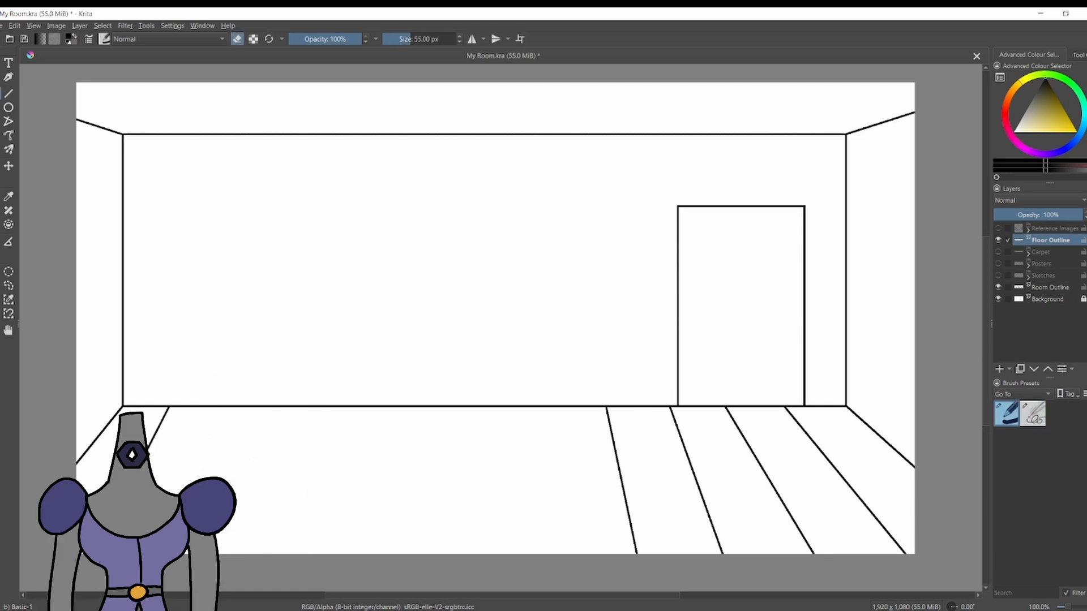
Redraw five evenly spaced floorboard lines on the left part of the floor with the 4 px sketching brush and Line tool.
key(/)
drag(173, 406, 90, 555)
key(e)
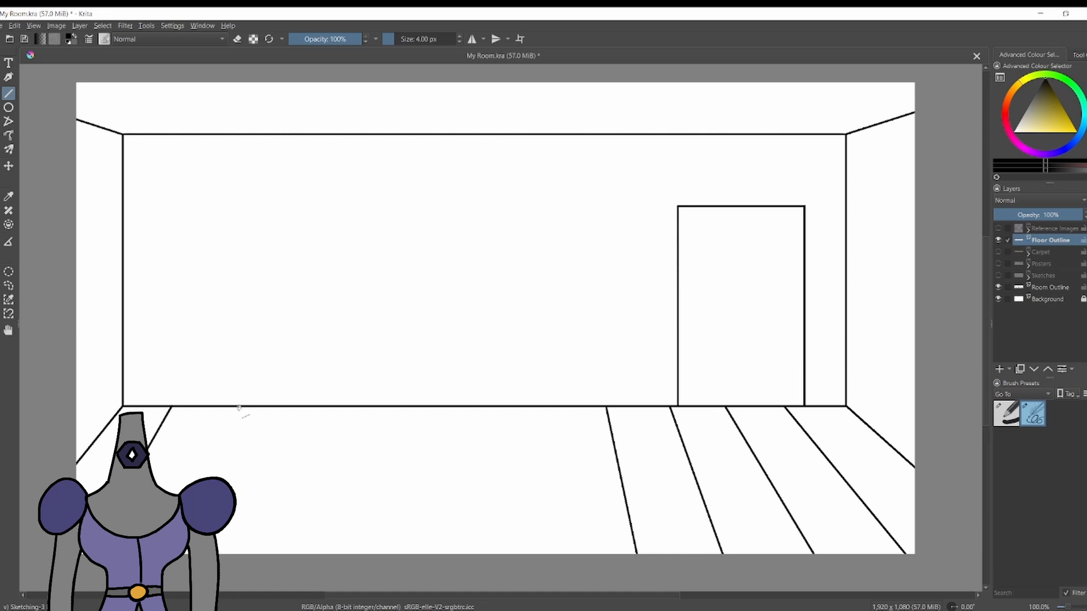
drag(220, 406, 152, 585)
drag(271, 407, 231, 555)
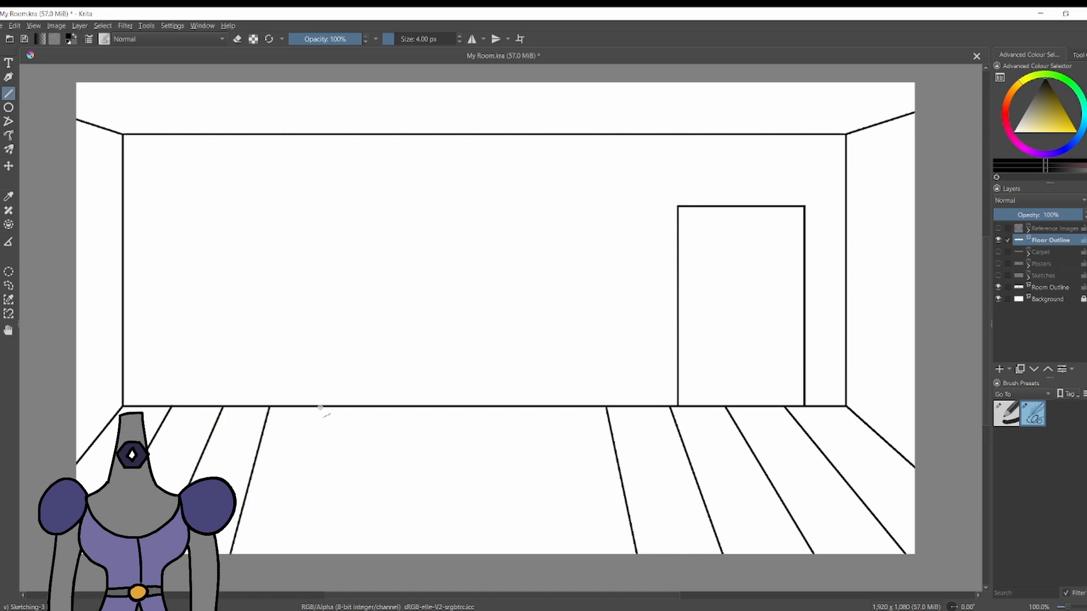
mouse_move(320, 406)
mouse_down()
mouse_move(318, 526)
mouse_move(297, 553)
mouse_up()
drag(381, 406, 374, 554)
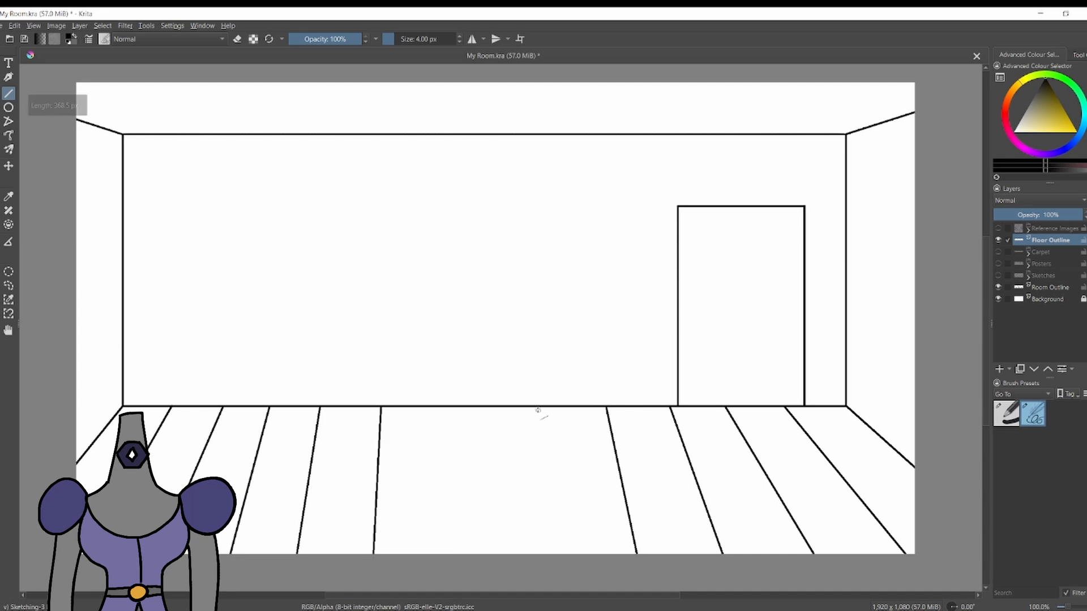
Fill the middle of the floor with a slightly slanted and a vertical floorboard line, and review the spacing.
key(ctrl+z)
drag(537, 408, 548, 555)
drag(459, 406, 459, 557)
scroll(535, 276, down, 2)
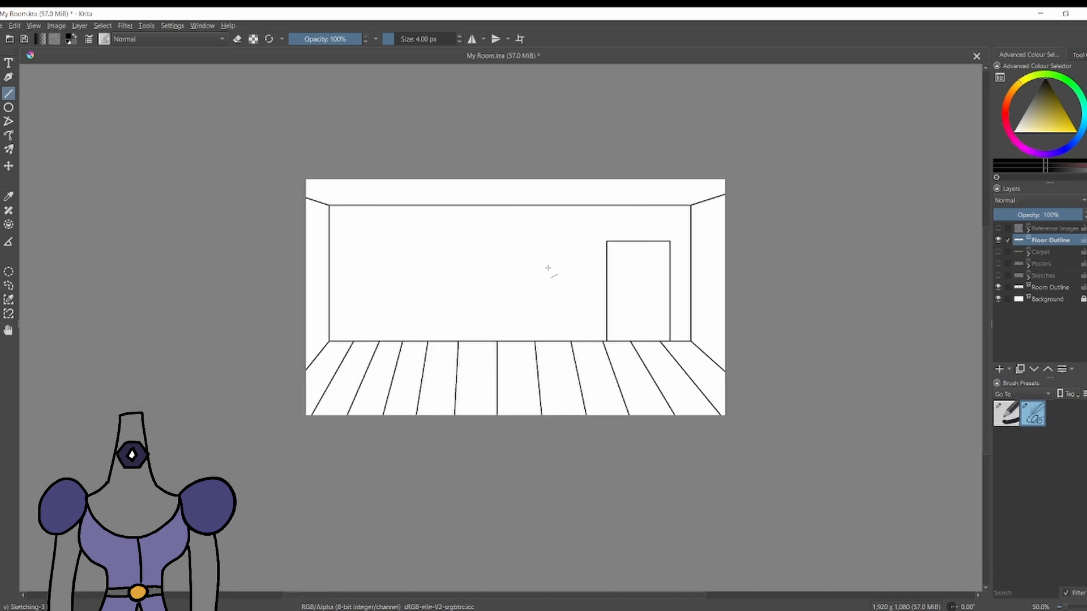
scroll(552, 266, up, 1)
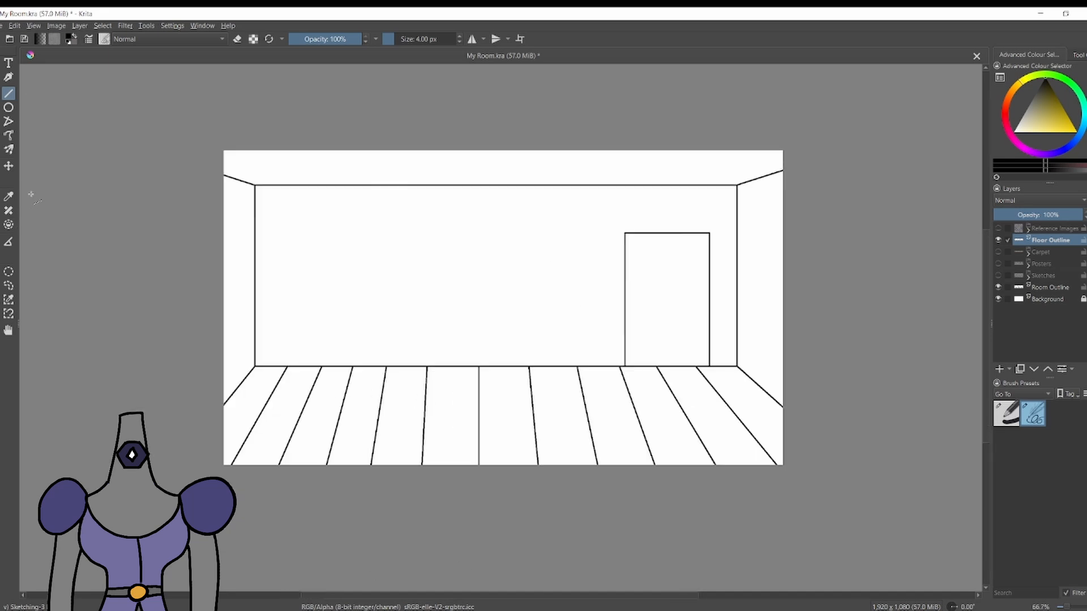
scroll(161, 206, down, 4)
scroll(182, 203, up, 4)
Undo the three middle floorboard lines and try different spacing for them.
key(ctrl+z)
key(ctrl+z)
key(ctrl+z)
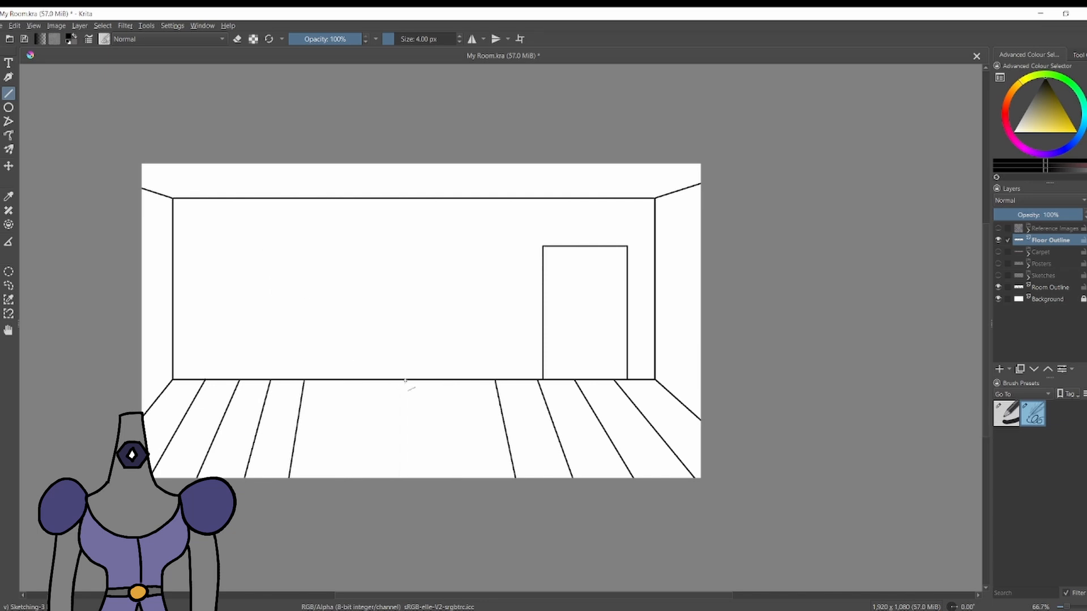
drag(398, 381, 397, 450)
drag(328, 441, 328, 480)
scroll(526, 308, down, 4)
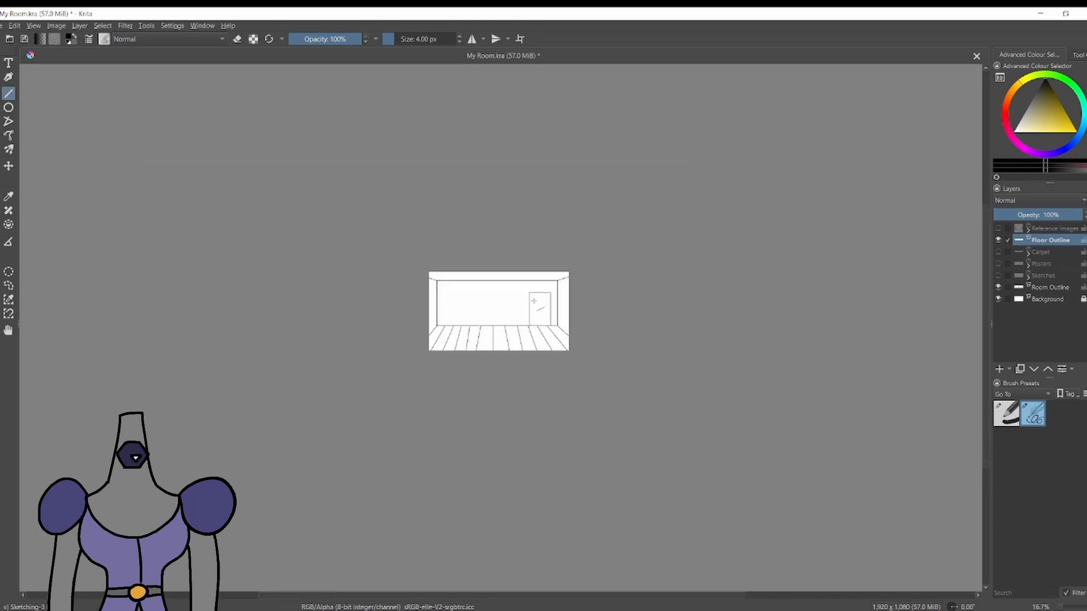
scroll(539, 302, up, 4)
Undo the floorboard lines until the floor is empty.
key(ctrl+z)
key(ctrl+z)
key(ctrl+z)
key(ctrl+z)
key(ctrl+z)
key(ctrl+z)
key(ctrl+z)
key(ctrl+z)
key(ctrl+z)
key(ctrl+z)
key(ctrl+z)
Draw a vertical floorboard line in the middle of the floor and mirror it horizontally with the Transform tool.
drag(355, 396, 355, 502)
key(ctrl+t)
right_click(356, 442)
click(323, 466)
scroll(337, 446, up, 3)
right_click(390, 421)
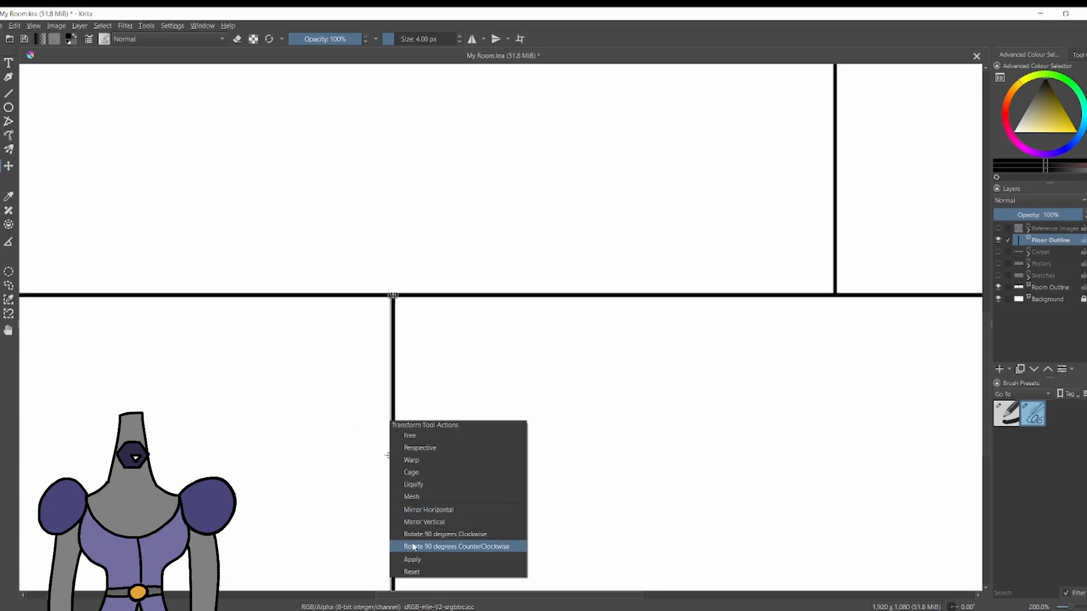
click(423, 511)
scroll(408, 476, down, 3)
Draw four slanted floorboard lines between the vertical centre line and the left wall.
click(8, 93)
drag(369, 416, 342, 514)
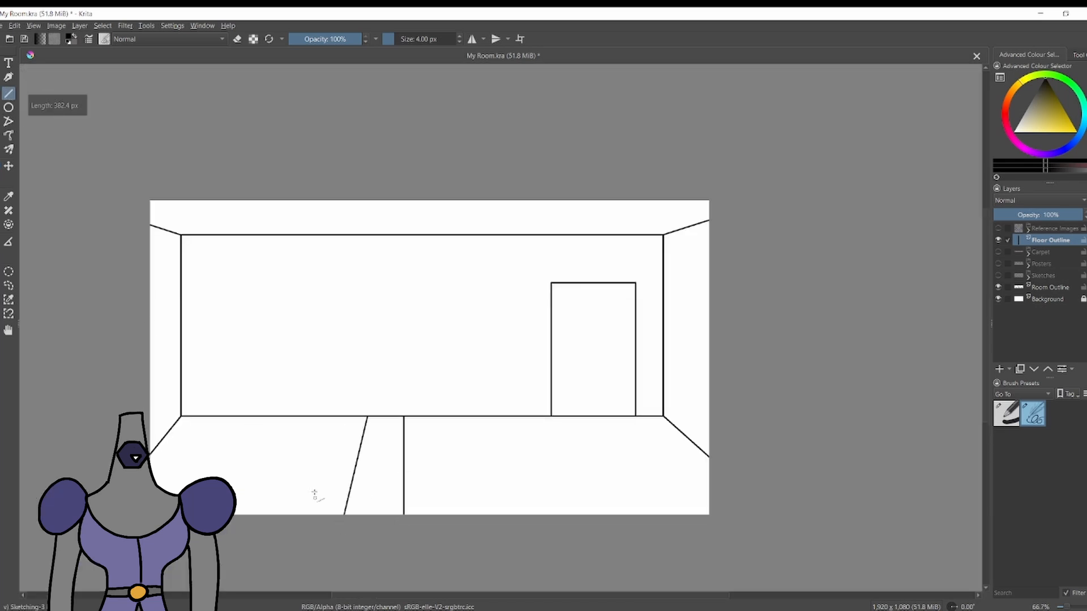
scroll(217, 473, up, 2)
mouse_move(370, 388)
mouse_down()
mouse_move(330, 537)
mouse_move(317, 535)
mouse_up()
drag(292, 387, 228, 535)
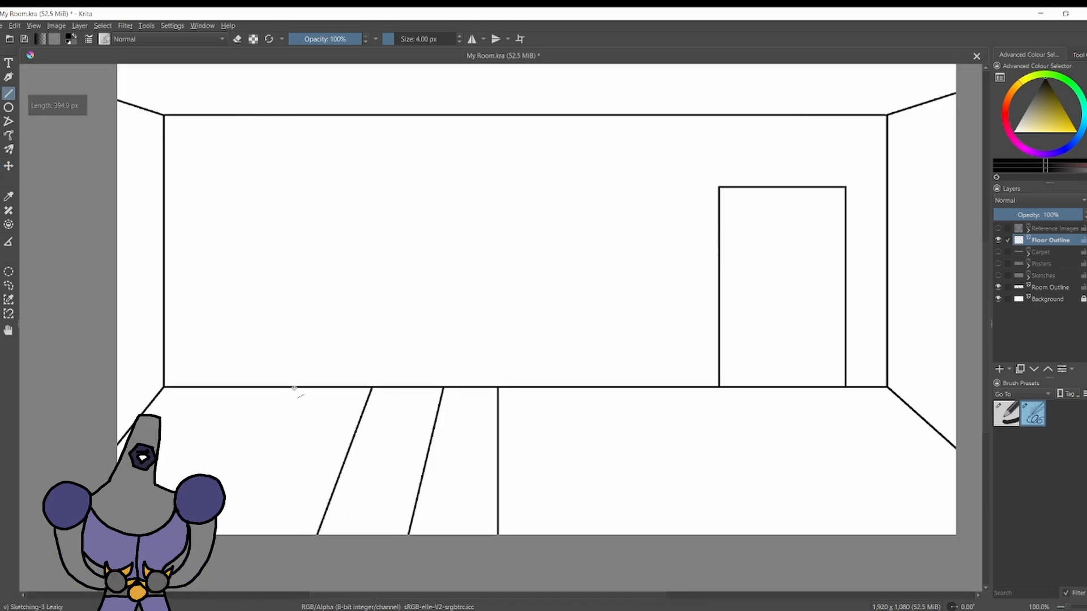
drag(209, 387, 151, 535)
scroll(352, 457, down, 2)
scroll(360, 465, up, 1)
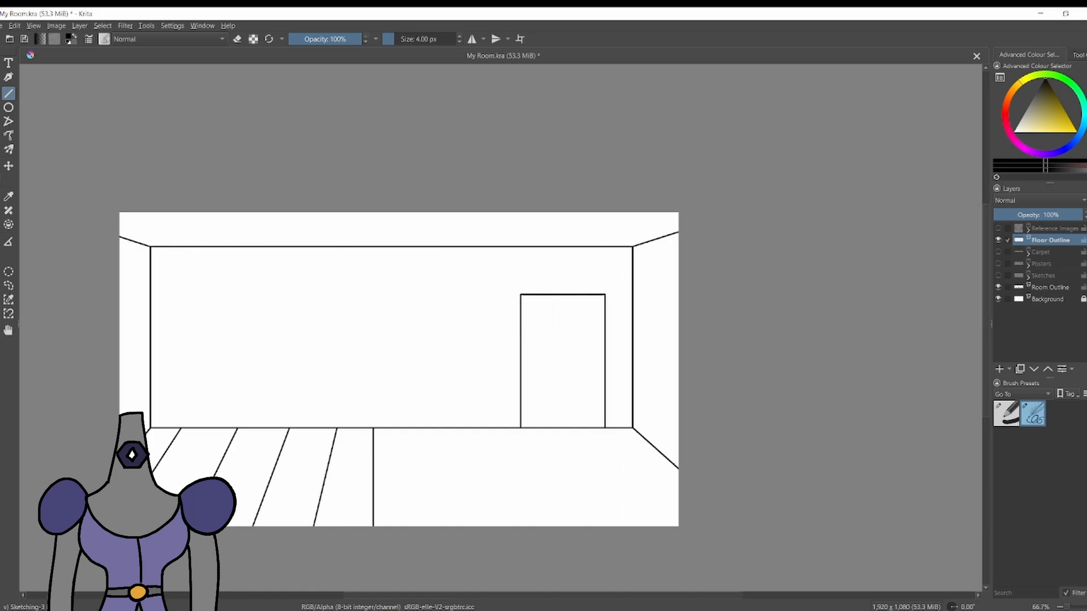
Try to mirror the left floorboard lines horizontally and move them right, and undo it.
key(ctrl+t)
right_click(296, 451)
click(340, 541)
drag(299, 464, 412, 464)
key(ctrl+z)
key(ctrl+z)
Duplicate the Floor Outline layer, mirror the copy horizontally and move it onto the right half of the floor.
key(ctrl+j)
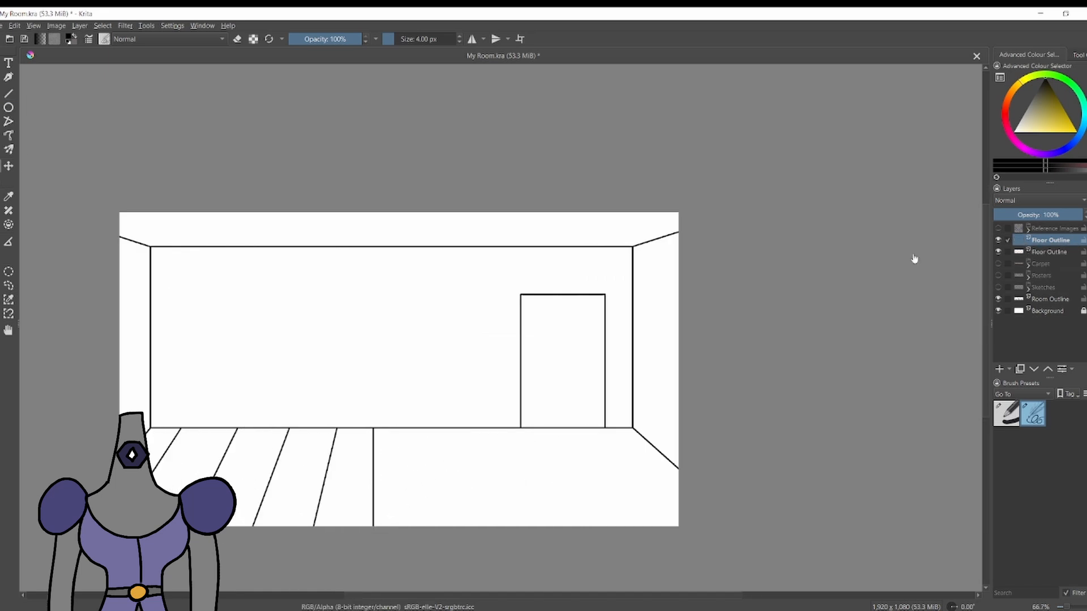
key(ctrl+t)
right_click(341, 462)
click(376, 552)
drag(198, 465, 543, 483)
scroll(219, 119, down, 2)
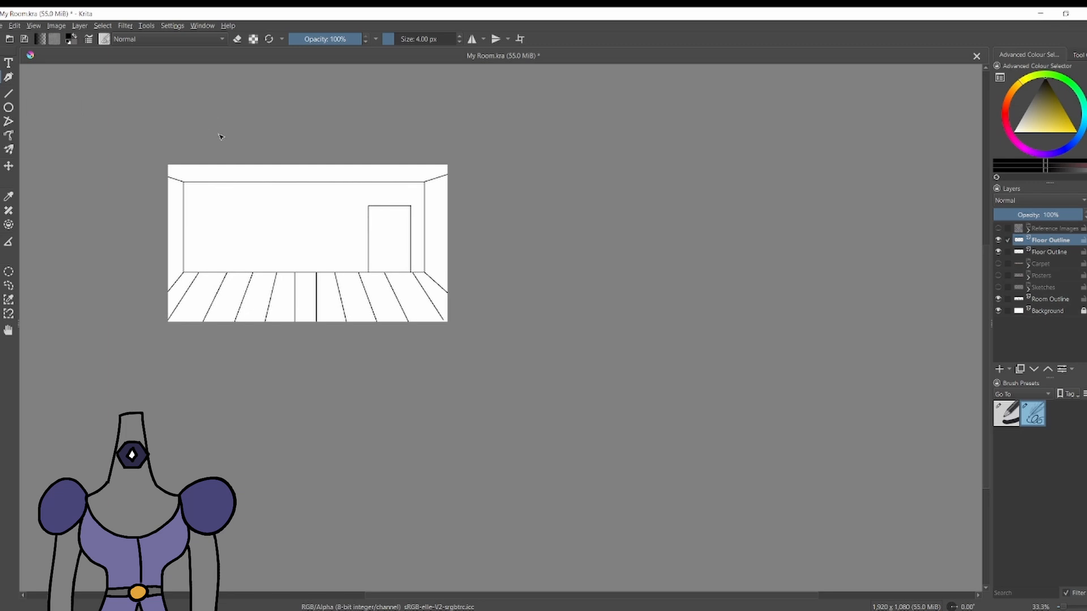
Undo the duplicated layer and all the floorboard lines.
scroll(219, 134, up, 2)
key(ctrl+z)
key(ctrl+z)
key(ctrl+z)
key(ctrl+z)
key(ctrl+z)
key(ctrl+z)
key(b)
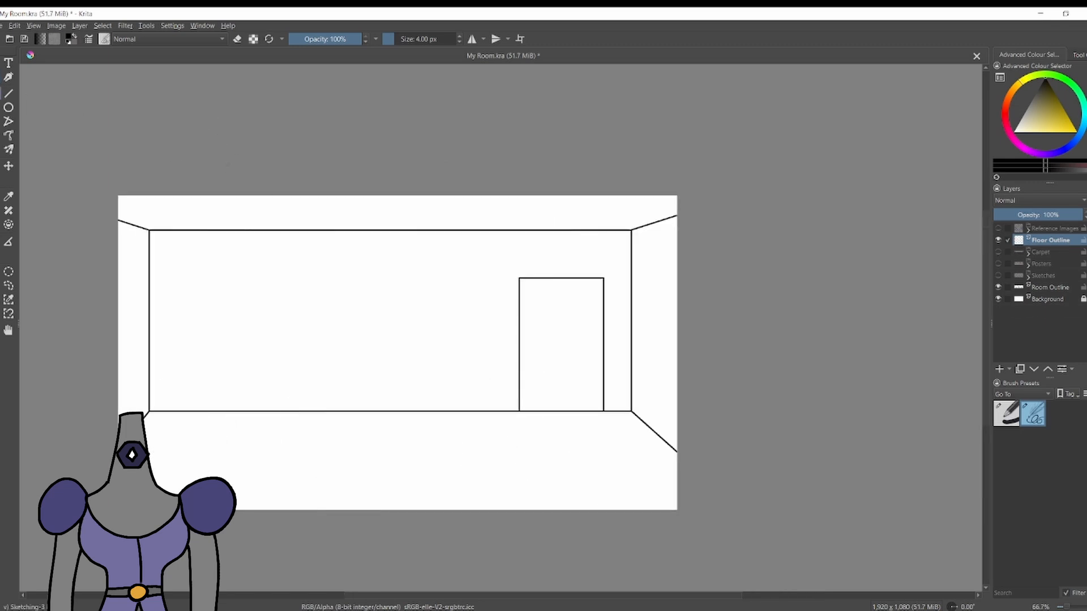
Try two diverging floorboard lines in the middle of the floor with the Line tool, and undo them.
key(v)
scroll(362, 476, up, 1)
drag(315, 566, 315, 566)
drag(393, 375, 423, 524)
scroll(420, 509, down, 5)
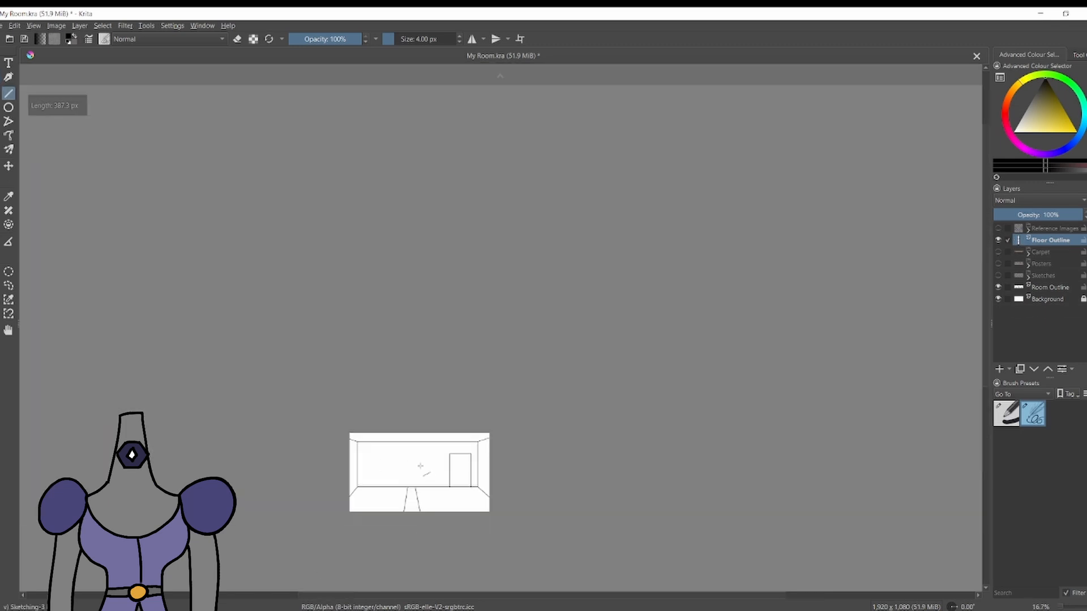
key(ctrl+z)
key(ctrl+z)
Try a more steeply splayed pair of middle floorboard lines, and undo them.
scroll(419, 481, up, 5)
drag(419, 447, 419, 379)
drag(416, 378, 474, 523)
drag(334, 532, 333, 533)
scroll(340, 500, down, 5)
scroll(346, 505, up, 5)
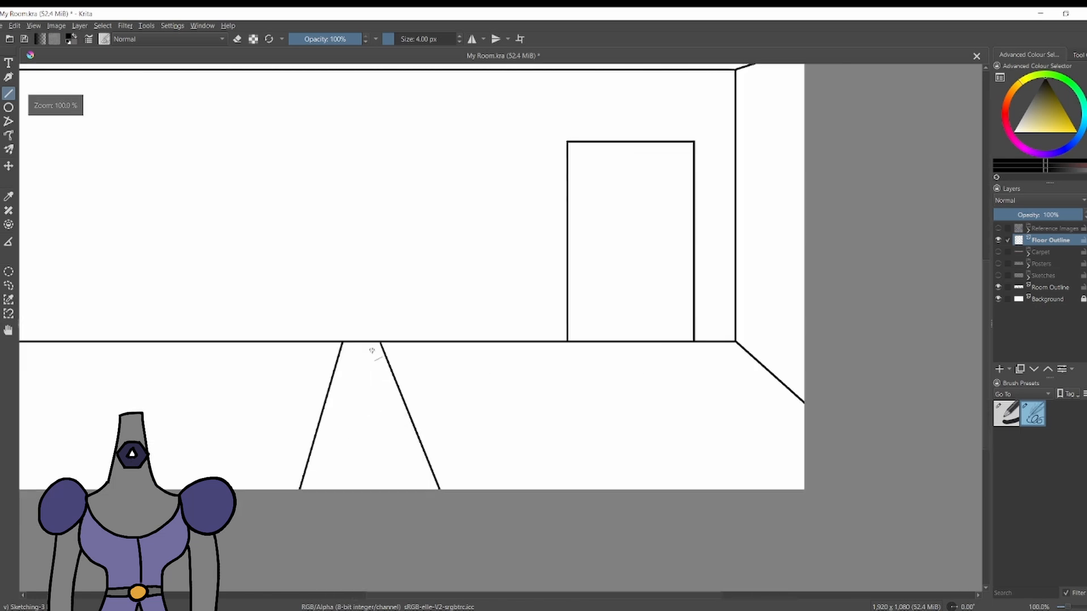
key(ctrl+z)
key(ctrl+z)
Draw a less splayed pair of floorboard lines in the middle of the floor.
drag(392, 342, 418, 477)
drag(357, 342, 330, 489)
scroll(334, 487, down, 5)
scroll(391, 385, up, 5)
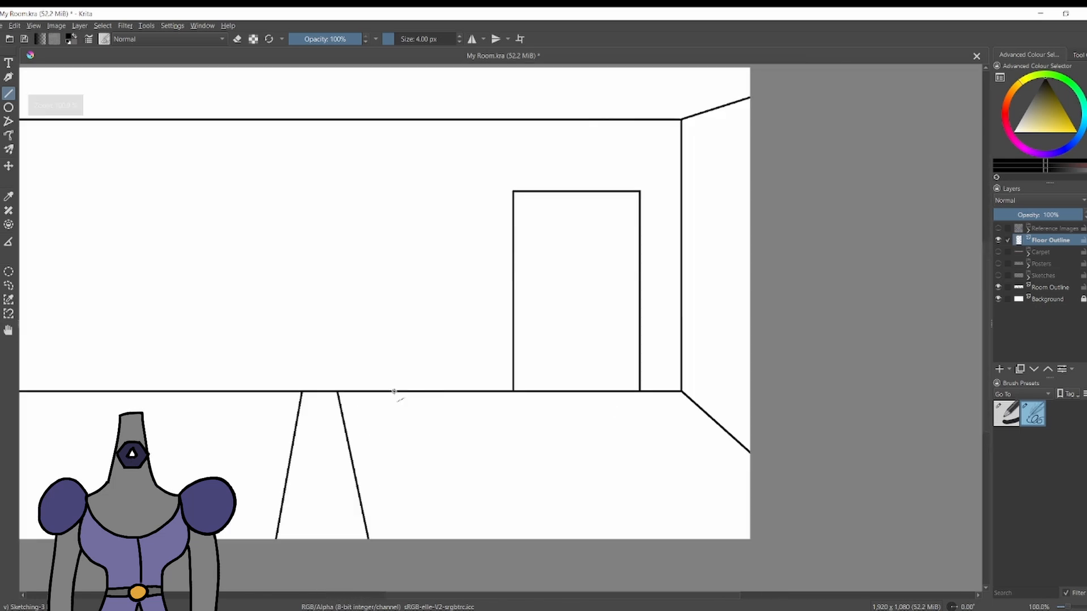
Try a third slanted floorboard line to the right of the middle pair, and undo it.
drag(416, 489, 460, 555)
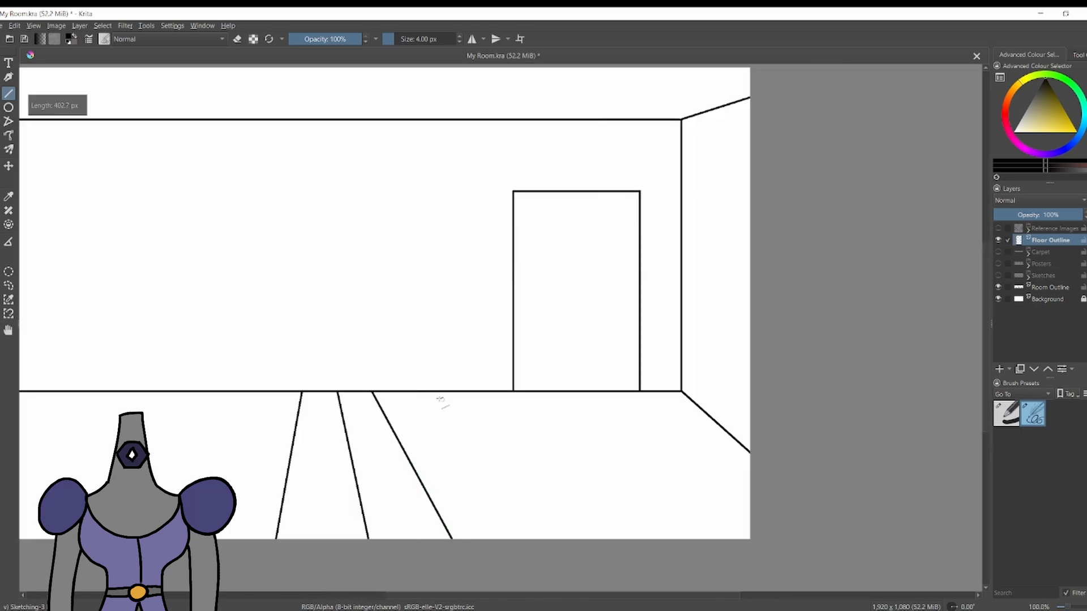
scroll(409, 390, down, 5)
scroll(385, 393, up, 6)
scroll(358, 396, down, 1)
key(ctrl+z)
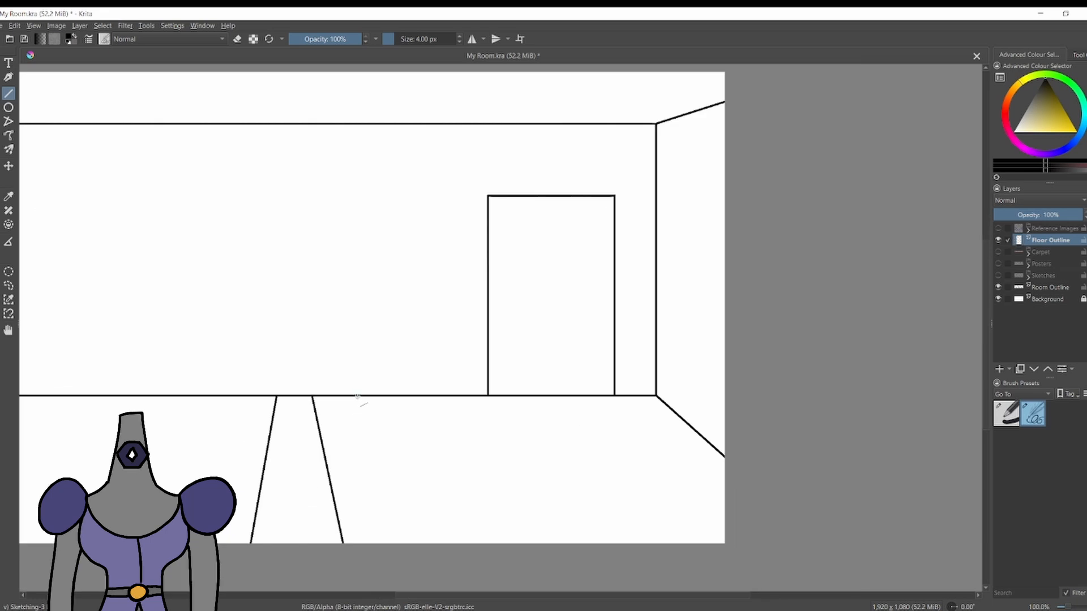
Draw three increasingly slanted floorboard lines from the middle pair toward the right wall.
drag(489, 518, 537, 551)
scroll(464, 404, down, 4)
scroll(485, 412, up, 3)
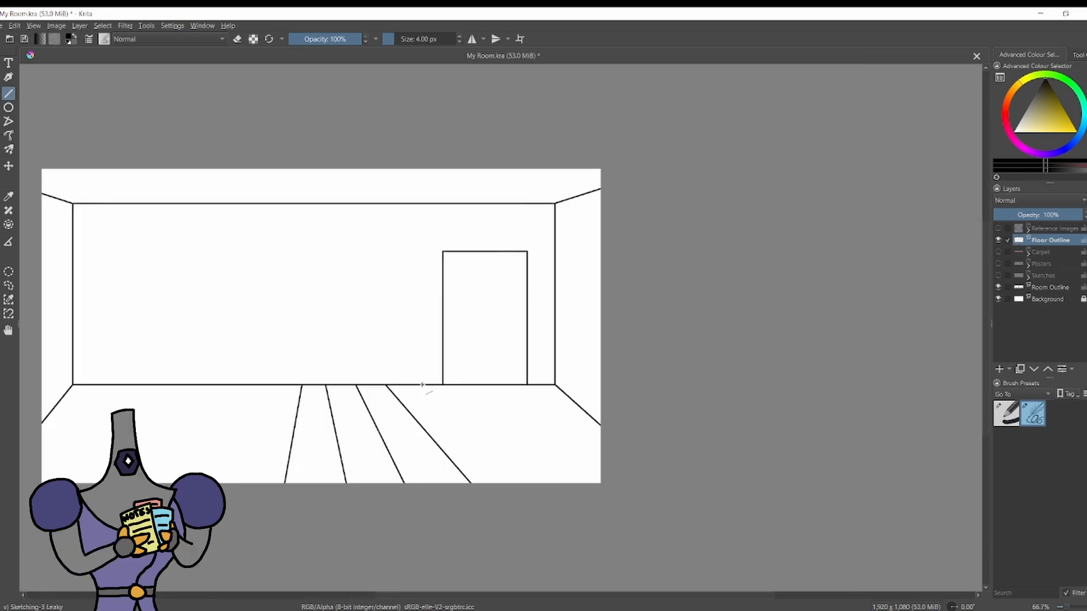
drag(423, 385, 564, 487)
scroll(538, 412, up, 2)
Try two versions of the outermost floorboard line below the door, undoing each one.
drag(403, 358, 681, 567)
scroll(628, 503, down, 1)
key(ctrl+z)
drag(444, 334, 645, 437)
scroll(643, 436, down, 4)
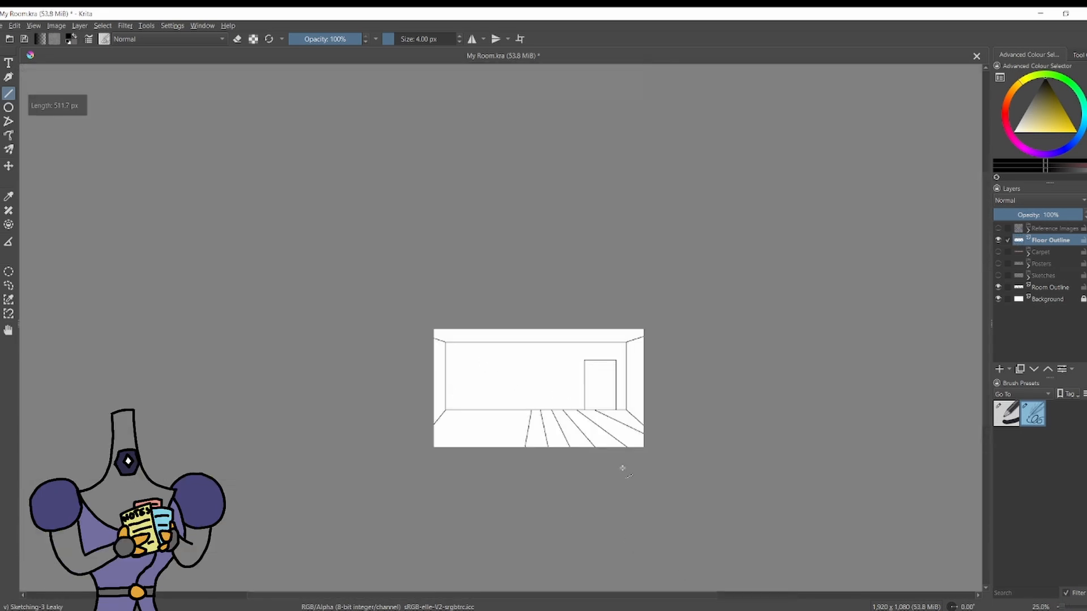
scroll(625, 447, up, 4)
key(ctrl+z)
Try another floorboard line on the right side, and undo all the floorboard lines.
scroll(573, 277, down, 1)
drag(583, 291, 628, 451)
scroll(637, 414, down, 1)
key(ctrl+z)
key(ctrl+z)
key(ctrl+z)
key(ctrl+z)
scroll(601, 450, down, 3)
key(ctrl+z)
Draw one slanted floorboard line from the door's lower right corner and a matching one near the left wall.
scroll(605, 432, up, 4)
drag(604, 393, 648, 494)
scroll(612, 492, down, 2)
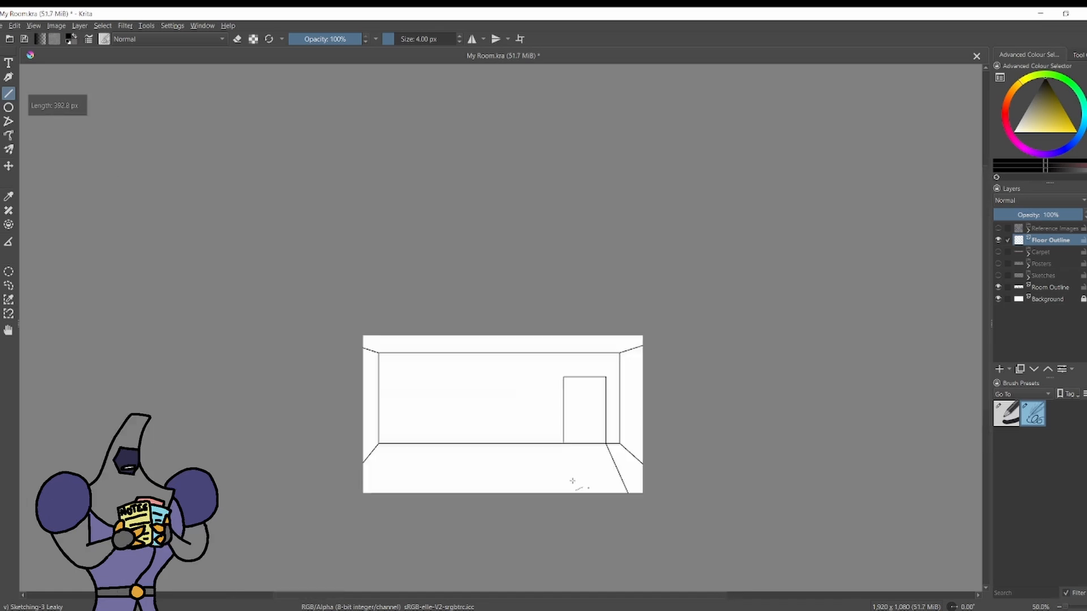
scroll(374, 422, up, 2)
drag(412, 466, 387, 560)
scroll(447, 417, up, 2)
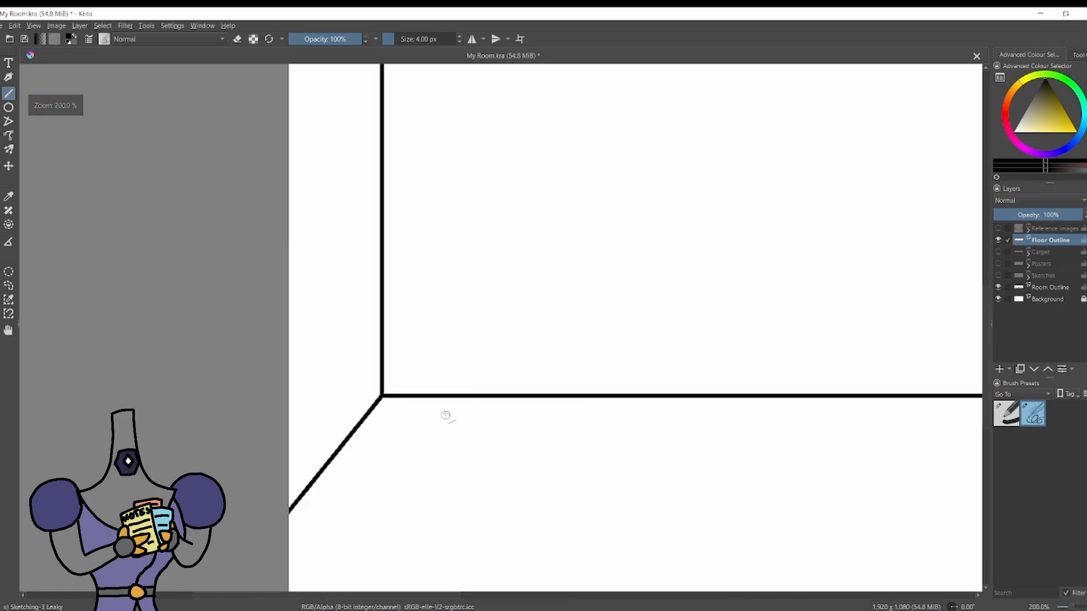
scroll(461, 408, down, 1)
scroll(621, 468, down, 5)
scroll(381, 528, up, 3)
scroll(419, 482, up, 1)
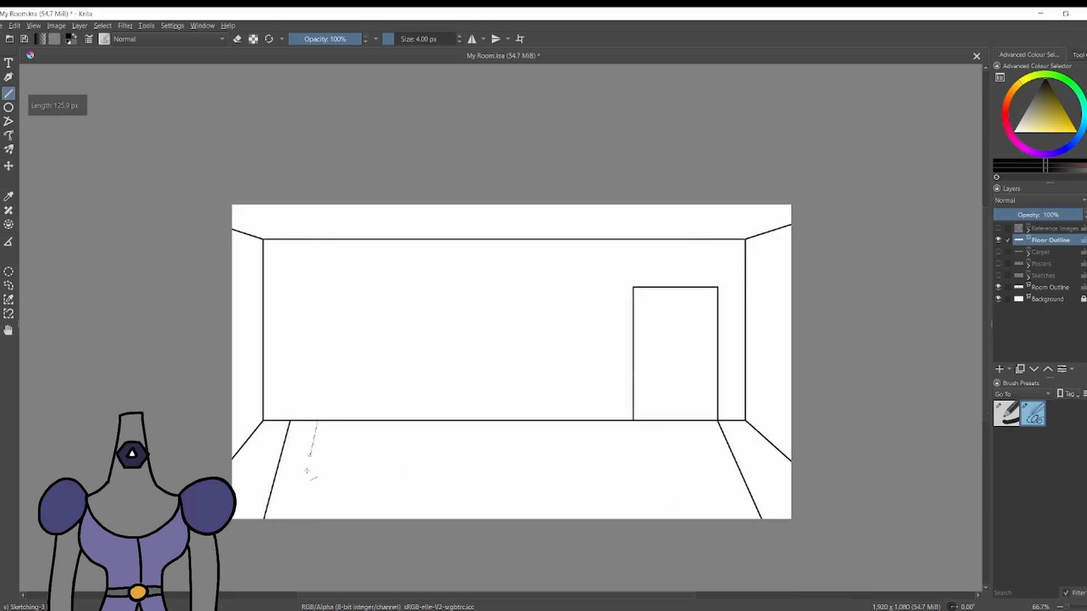
Try a second floorboard line beside the one near the left wall, and undo it.
drag(297, 511, 294, 520)
key(ctrl+z)
drag(244, 355, 261, 455)
scroll(297, 442, down, 4)
scroll(226, 455, up, 3)
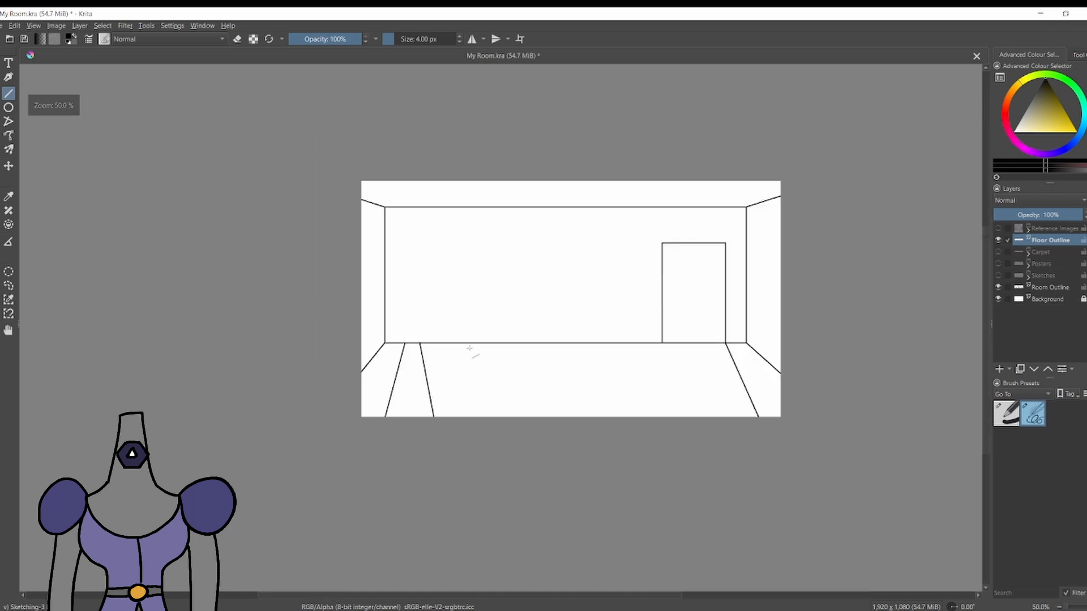
key(ctrl+z)
Try one more line on the left part of the floor, and undo all the floorboard lines.
scroll(450, 359, up, 2)
drag(390, 327, 408, 474)
scroll(487, 465, down, 5)
scroll(588, 475, up, 3)
key(ctrl+z)
Try a single floorboard line slanting right from the middle of the back wall, and undo it.
key(ctrl+z)
key(ctrl+z)
scroll(332, 394, up, 1)
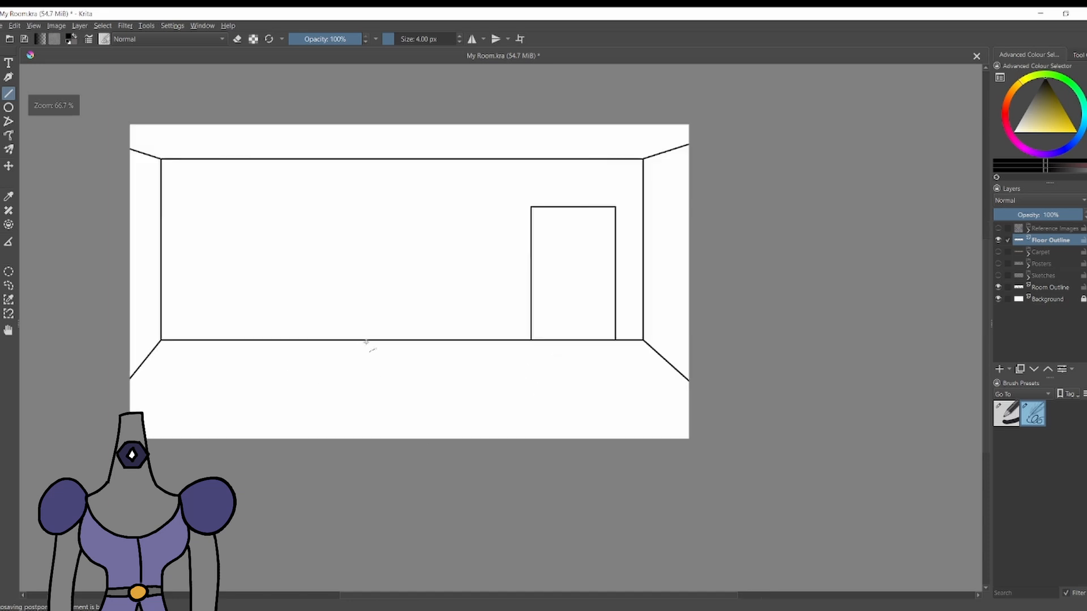
mouse_move(374, 341)
mouse_down()
mouse_move(361, 445)
mouse_move(434, 441)
mouse_up()
scroll(421, 421, down, 5)
scroll(418, 454, up, 5)
scroll(420, 170, down, 1)
key(ctrl+z)
key(ctrl+z)
Draw two floorboard lines in the middle of the floor, diverging from the back wall toward the front edge.
scroll(409, 148, up, 3)
mouse_move(375, 254)
mouse_down()
mouse_move(300, 449)
mouse_move(311, 451)
mouse_up()
drag(420, 254, 507, 452)
scroll(507, 452, down, 7)
scroll(327, 199, up, 7)
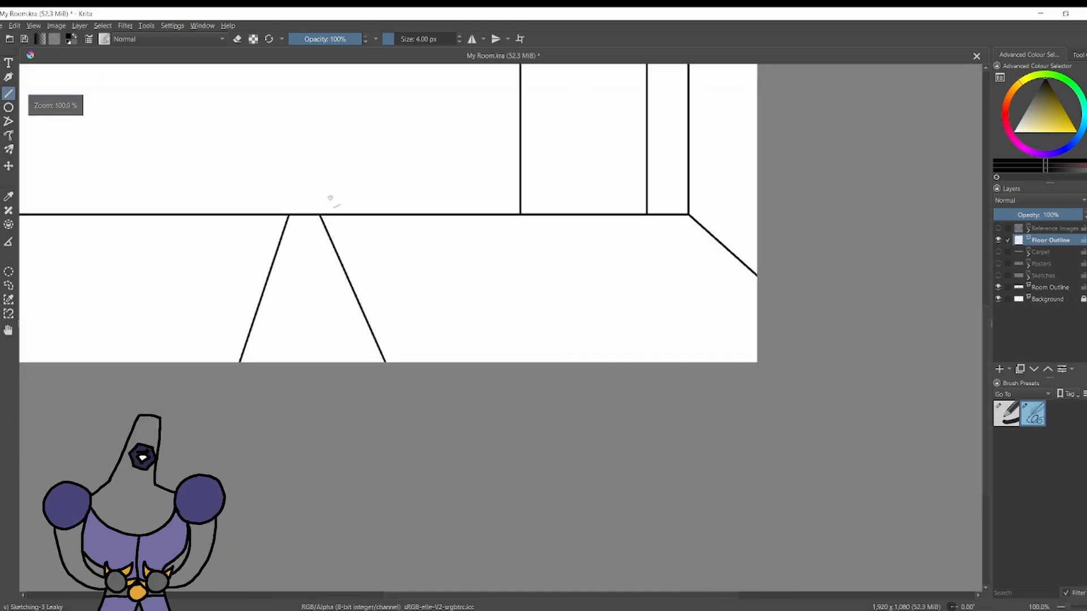
Try replacing the two middle floorboard lines with a pair that diverges more widely toward the front edge.
key(ctrl+z)
key(ctrl+z)
drag(351, 221, 450, 417)
drag(309, 219, 216, 417)
scroll(227, 431, down, 3)
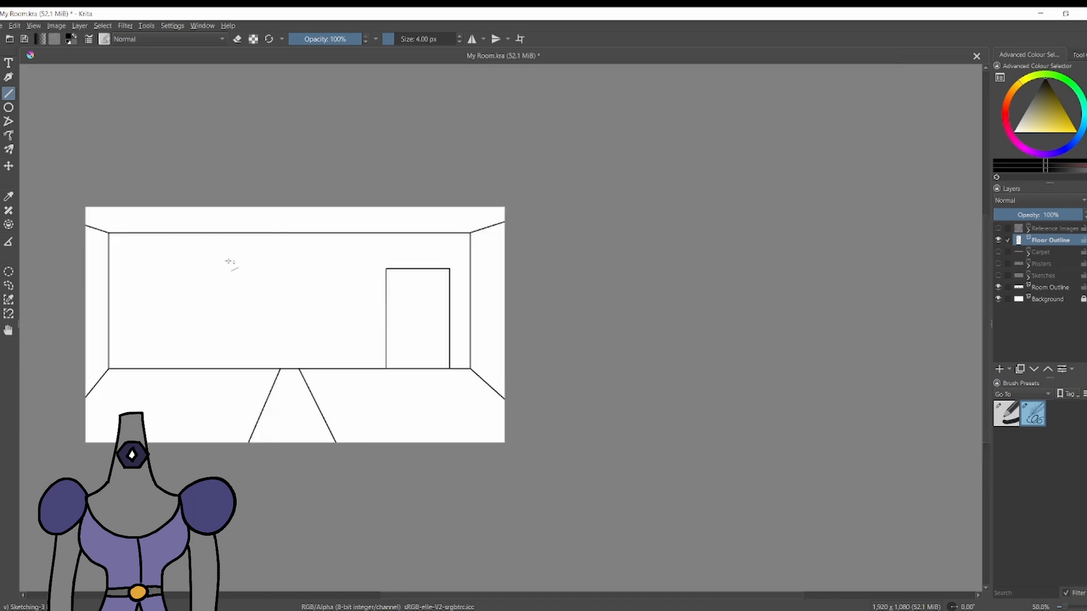
Try showing the Carpet layer and moving Floor Outline below Room Outline, and undo the reordering and both floorboard lines.
click(997, 252)
click(998, 253)
drag(1054, 241, 1059, 283)
drag(1059, 277, 1060, 294)
click(999, 241)
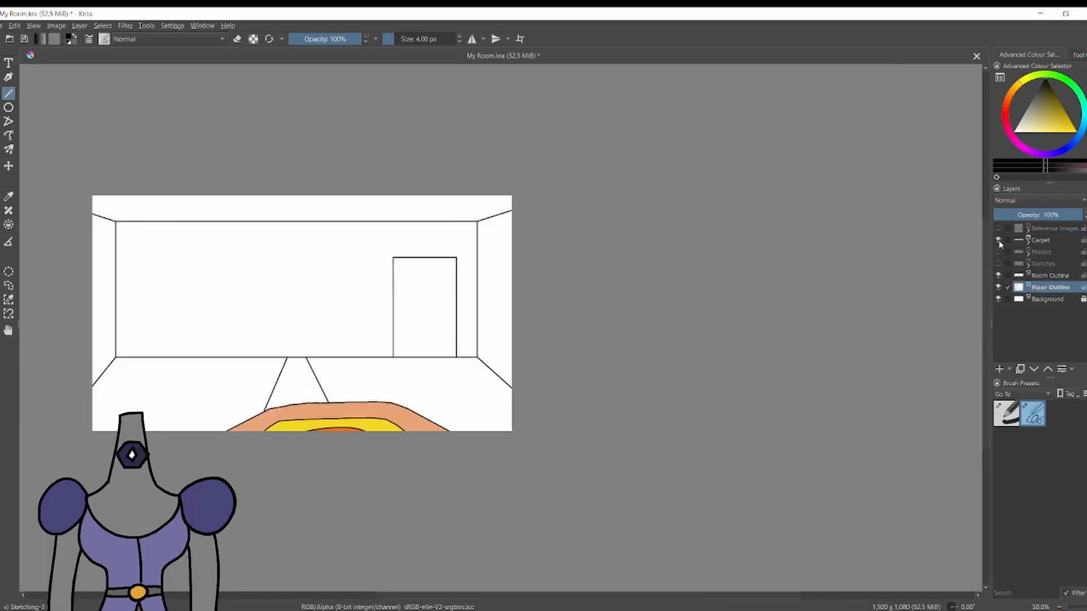
key(ctrl+z)
key(ctrl+z)
key(ctrl+z)
key(ctrl+z)
key(ctrl+z)
Draw a floorboard line from the door's lower right corner to the right edge and a matching one beside the left wall.
scroll(297, 361, up, 2)
drag(297, 361, 363, 357)
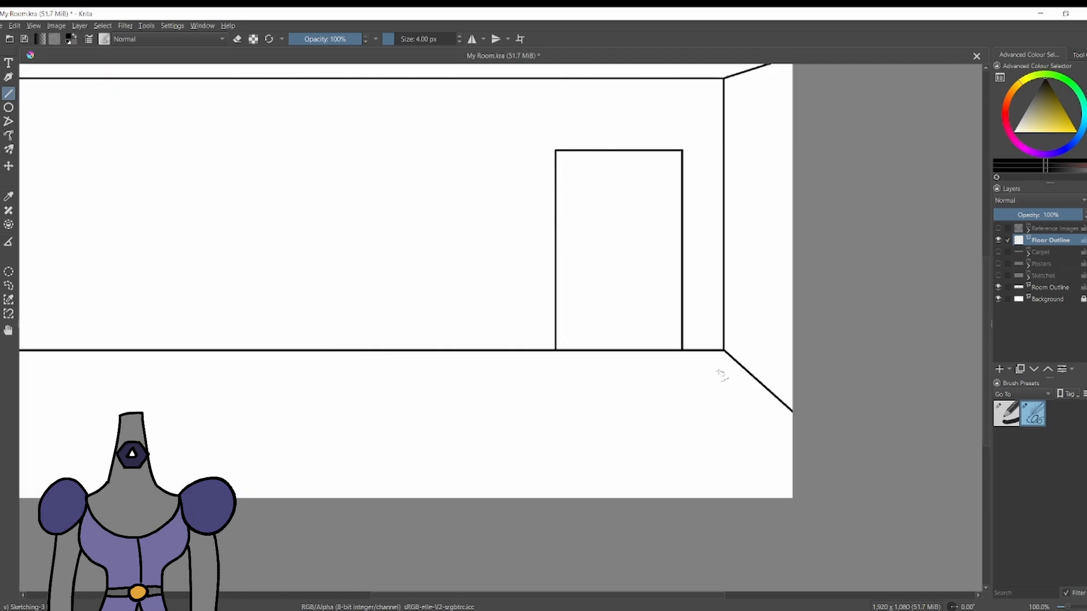
drag(682, 351, 795, 496)
scroll(795, 496, down, 2)
scroll(400, 449, up, 4)
scroll(480, 360, down, 1)
drag(487, 354, 359, 564)
scroll(359, 563, down, 3)
scroll(387, 555, up, 2)
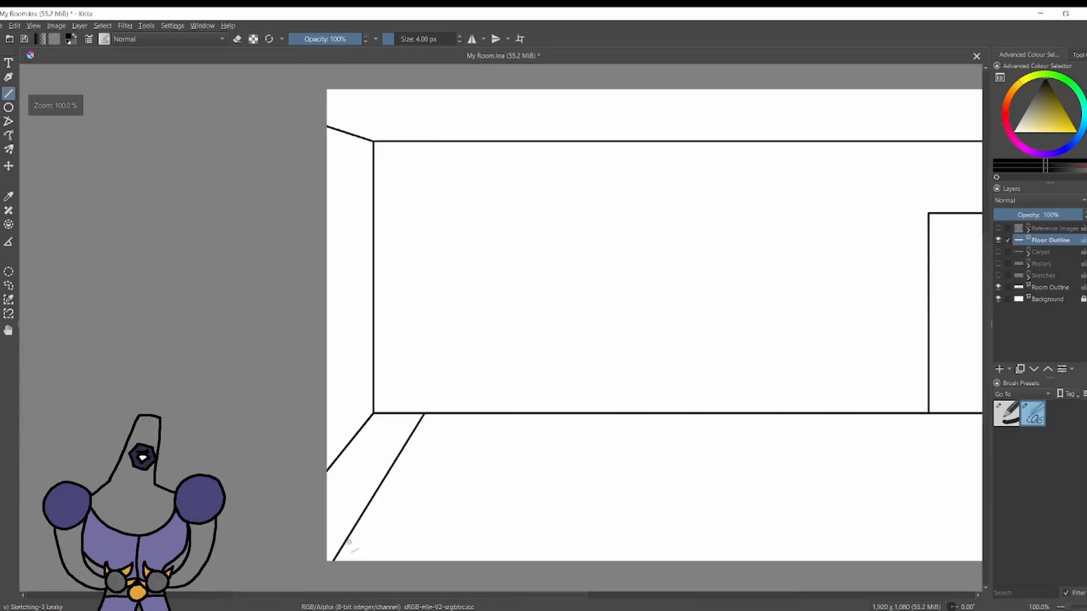
key(ctrl+z)
scroll(350, 462, up, 1)
drag(429, 400, 316, 589)
Try two slightly slanted floorboard lines in the middle of the floor, and undo them.
scroll(397, 469, down, 4)
scroll(435, 466, up, 3)
scroll(476, 443, down, 2)
scroll(594, 454, up, 2)
drag(526, 397, 508, 548)
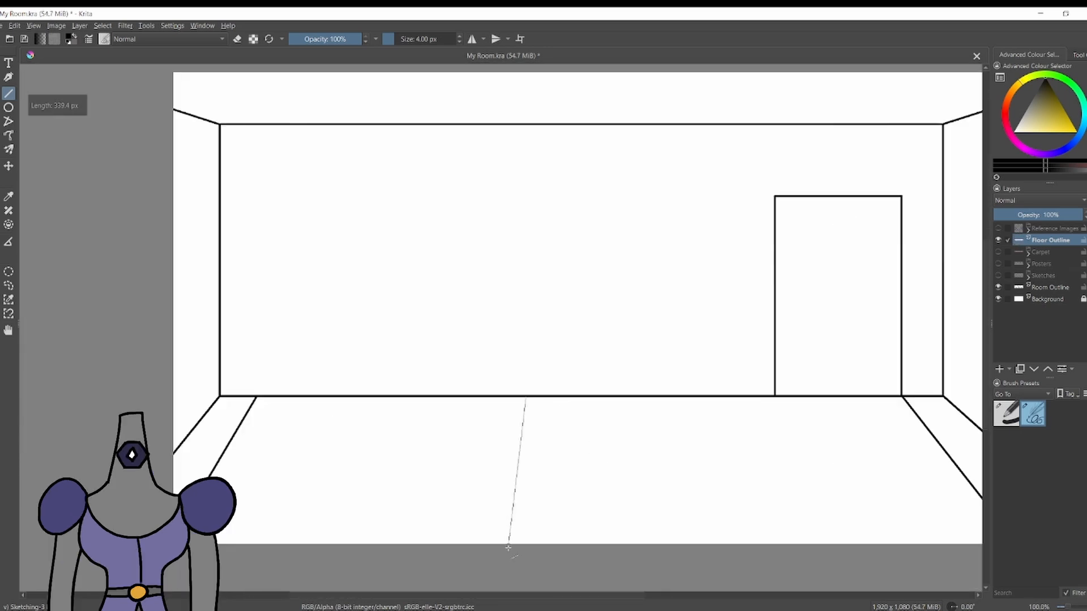
drag(575, 553, 576, 555)
scroll(574, 541, down, 2)
scroll(558, 481, up, 2)
key(ctrl+z)
key(ctrl+z)
Draw two closely spaced middle floorboard lines that diverge from the back wall, redoing the left one.
drag(512, 388, 557, 528)
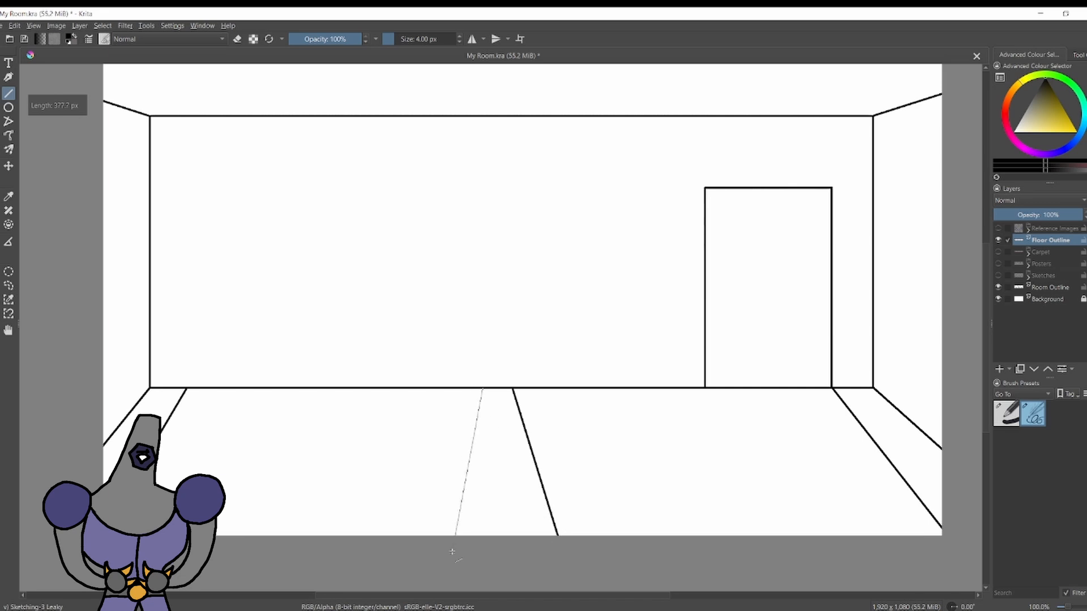
drag(452, 551, 451, 550)
scroll(465, 508, down, 4)
scroll(495, 499, up, 5)
key(ctrl+z)
key(ctrl+z)
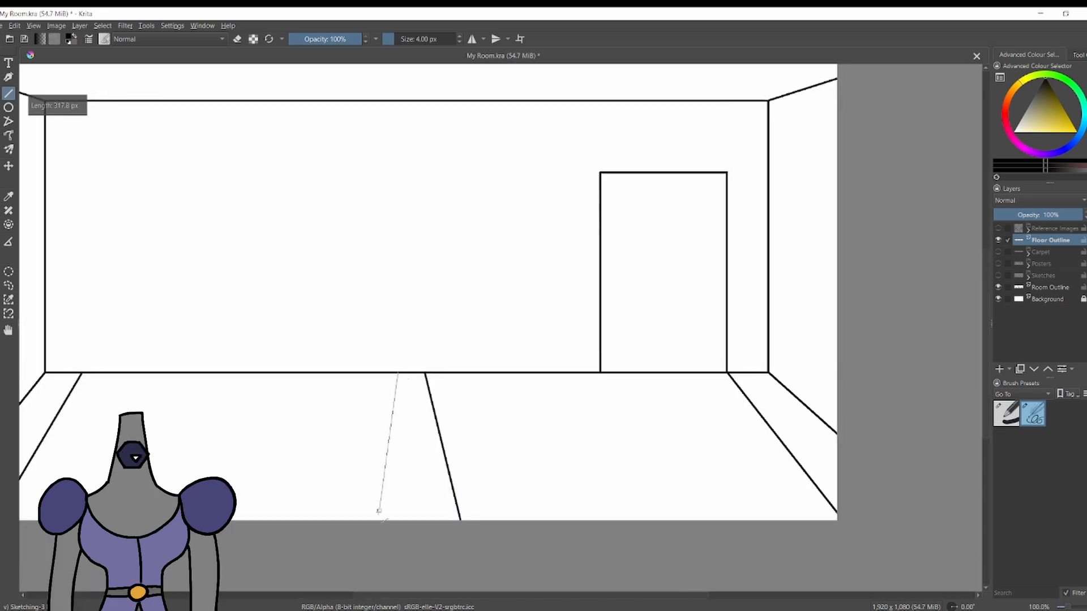
scroll(378, 511, down, 3)
scroll(347, 513, up, 1)
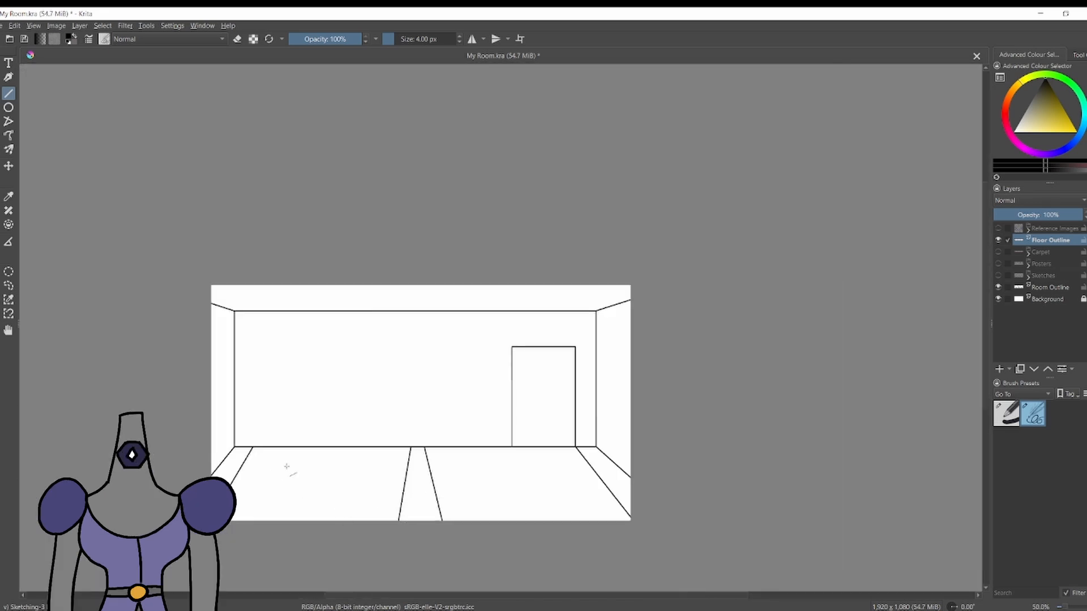
Try a third floorboard line left of the middle pair, and undo it together with the pair.
scroll(350, 497, up, 2)
mouse_move(440, 397)
mouse_down()
mouse_move(403, 538)
mouse_move(387, 546)
mouse_up()
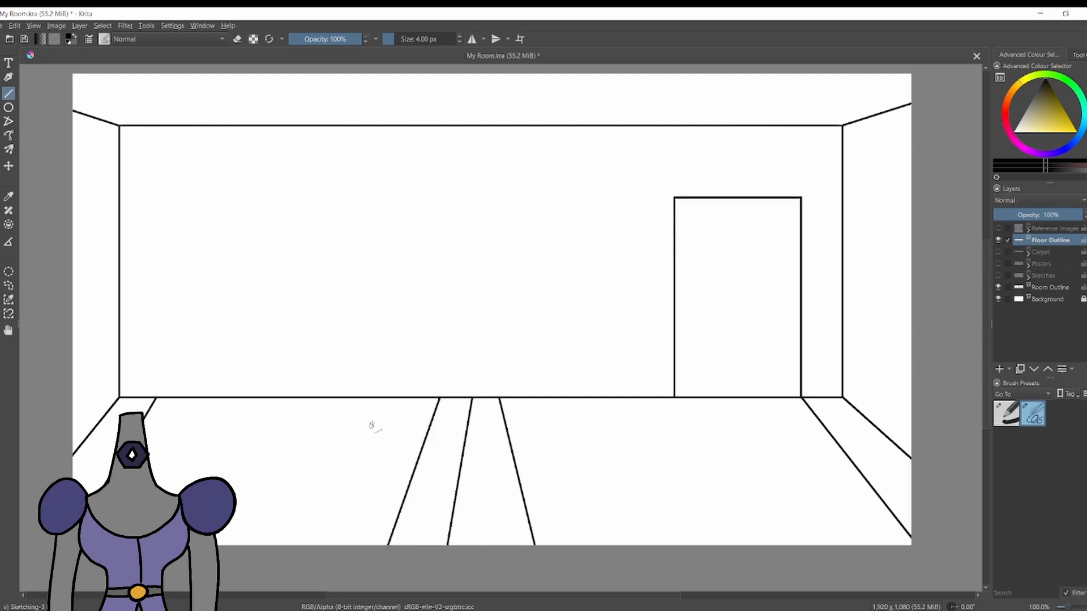
key(ctrl+z)
drag(433, 398, 422, 426)
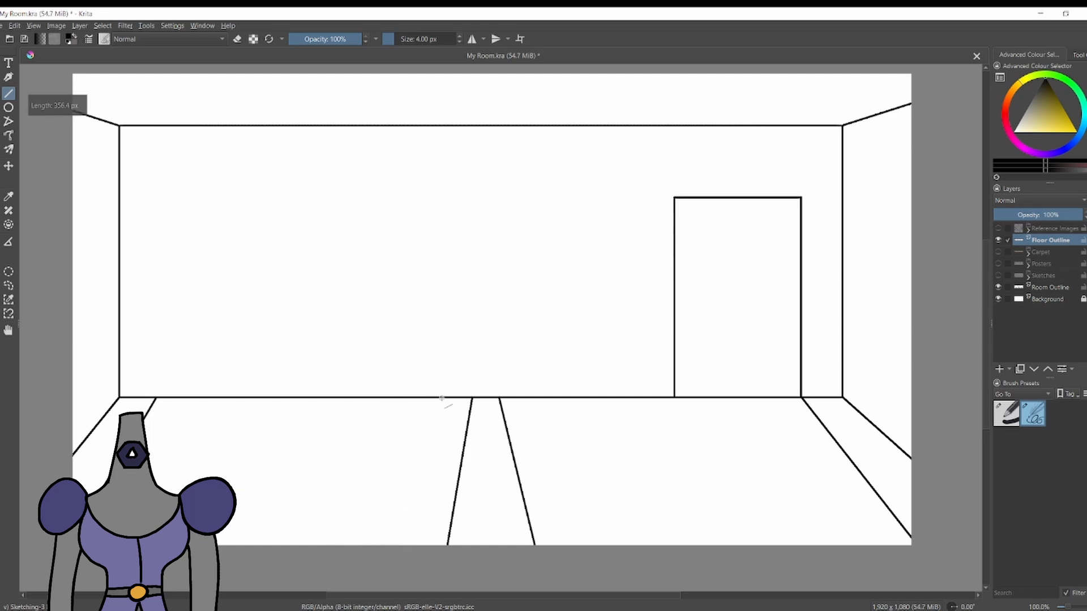
key(ctrl+z)
key(ctrl+z)
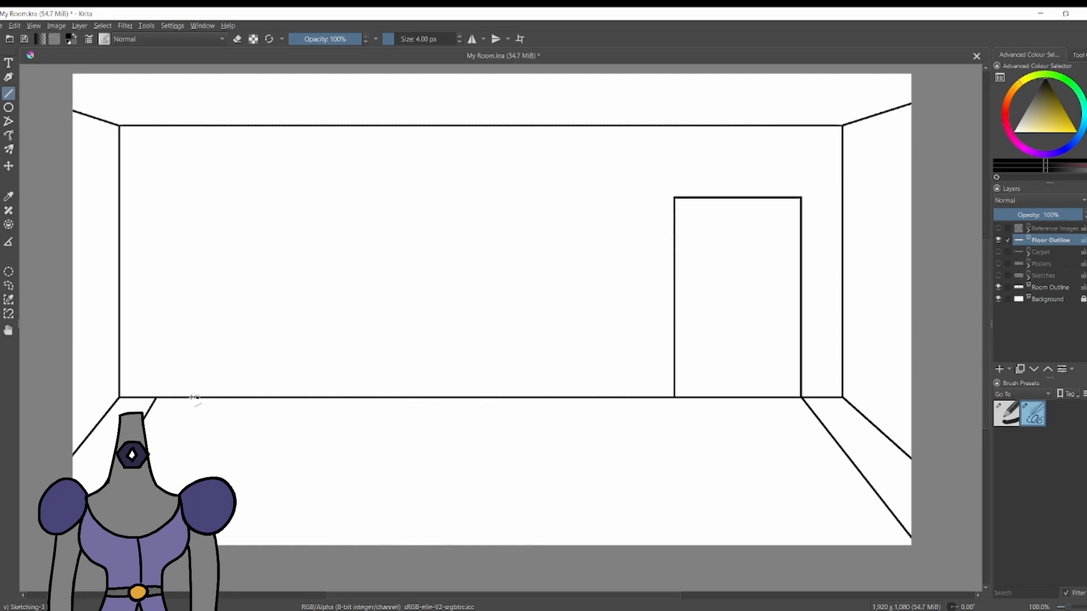
Draw further floorboard lines inward from both side walls, making each one steeper than its neighbour.
drag(195, 398, 155, 483)
mouse_move(758, 399)
mouse_down()
mouse_move(839, 509)
mouse_move(856, 556)
mouse_move(767, 400)
mouse_move(839, 545)
mouse_up()
drag(717, 399, 761, 545)
scroll(588, 450, down, 6)
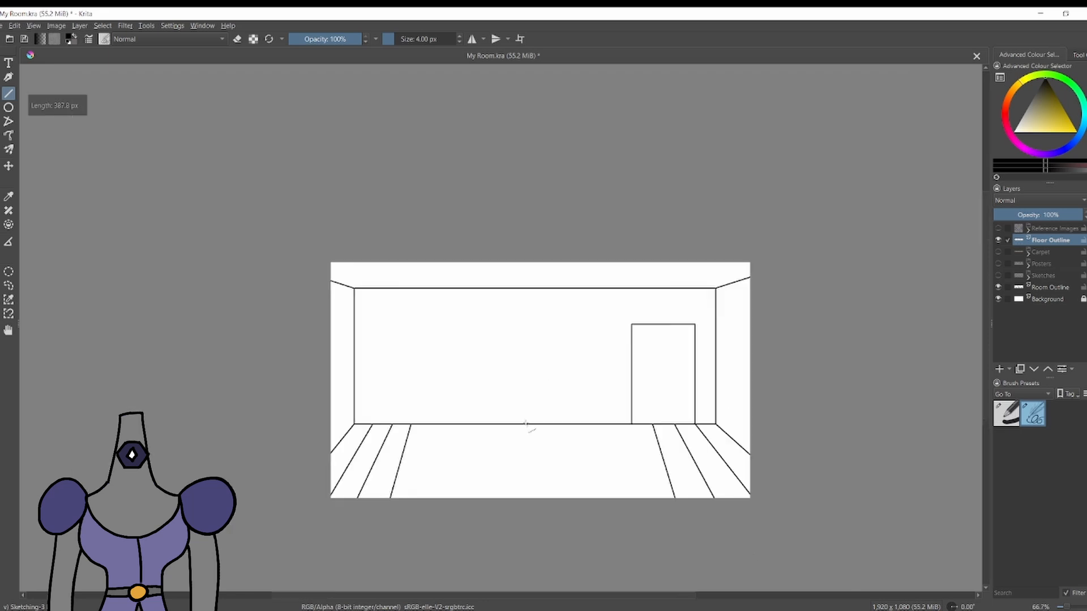
scroll(500, 412, up, 6)
drag(422, 383, 406, 530)
drag(821, 383, 838, 535)
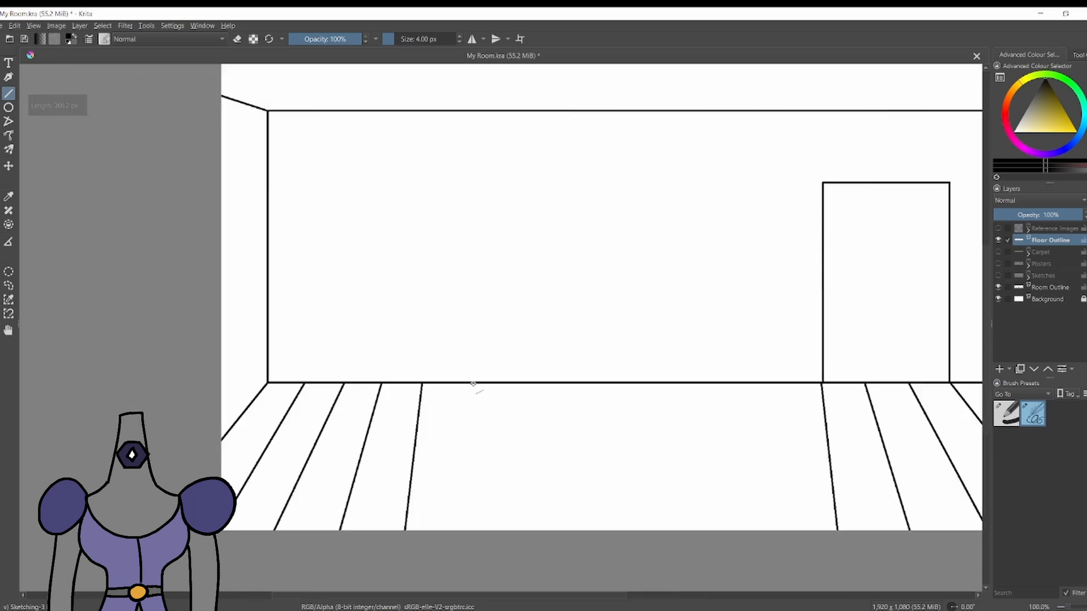
Fill the middle of the floor with vertical and inward-slanting floorboard lines between the left and right groups.
key(ctrl+z)
mouse_move(462, 384)
mouse_down()
mouse_move(470, 535)
mouse_move(461, 537)
mouse_up()
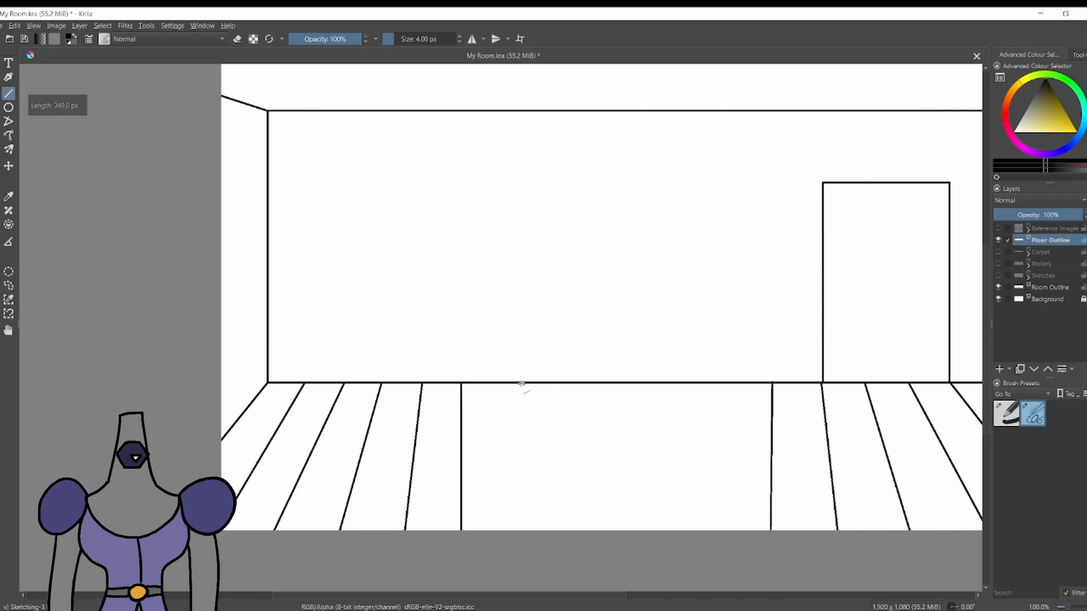
drag(706, 384, 689, 534)
drag(570, 383, 599, 534)
drag(655, 383, 631, 534)
scroll(623, 527, down, 5)
scroll(647, 535, up, 3)
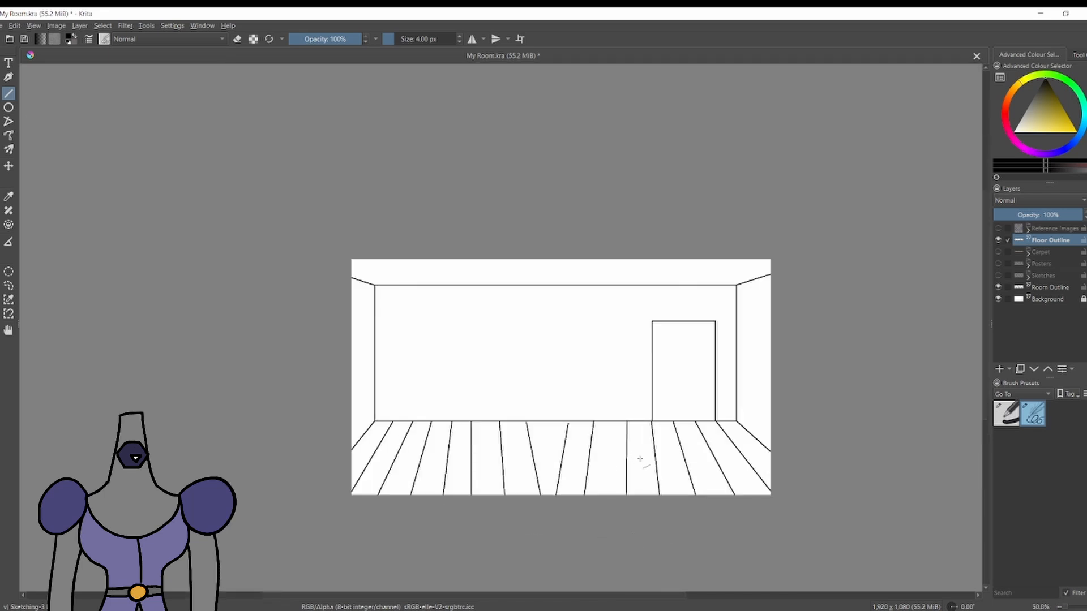
scroll(624, 446, down, 3)
scroll(624, 446, up, 3)
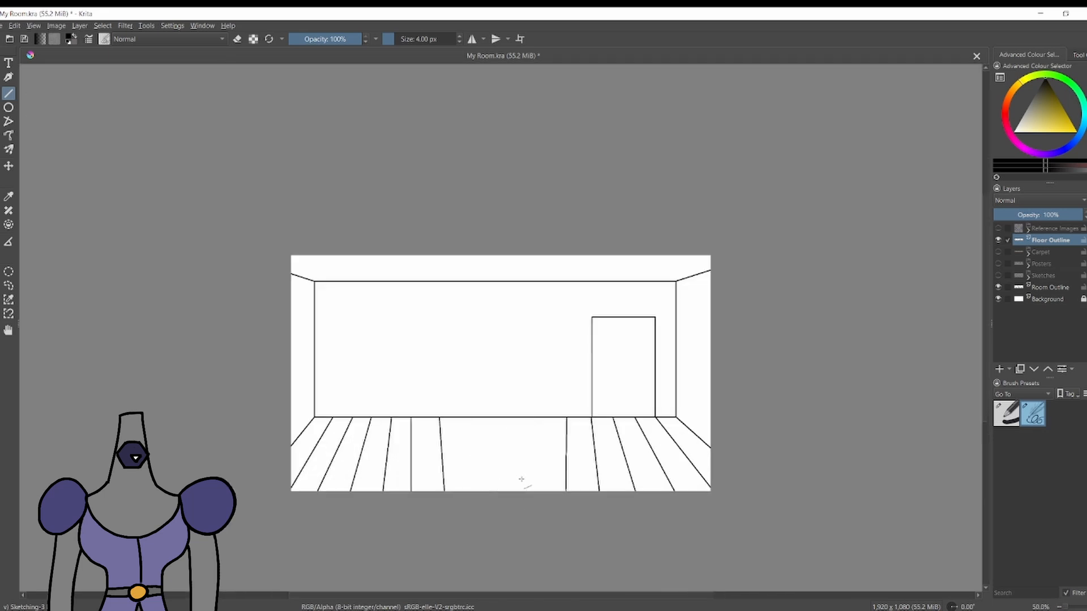
Undo all the floorboard lines on the Floor Outline layer.
key(ctrl+z)
key(ctrl+z)
key(ctrl+z)
key(ctrl+z)
key(ctrl+z)
key(ctrl+z)
key(ctrl+z)
scroll(389, 434, up, 2)
Try a single floorboard line beside the left wall at two different slants, and undo both attempts.
key(ctrl+z)
key(ctrl+z)
key(ctrl+z)
key(ctrl+z)
drag(280, 403, 183, 513)
scroll(225, 514, down, 5)
scroll(226, 419, up, 5)
key(ctrl+z)
drag(322, 381, 236, 540)
scroll(337, 517, down, 5)
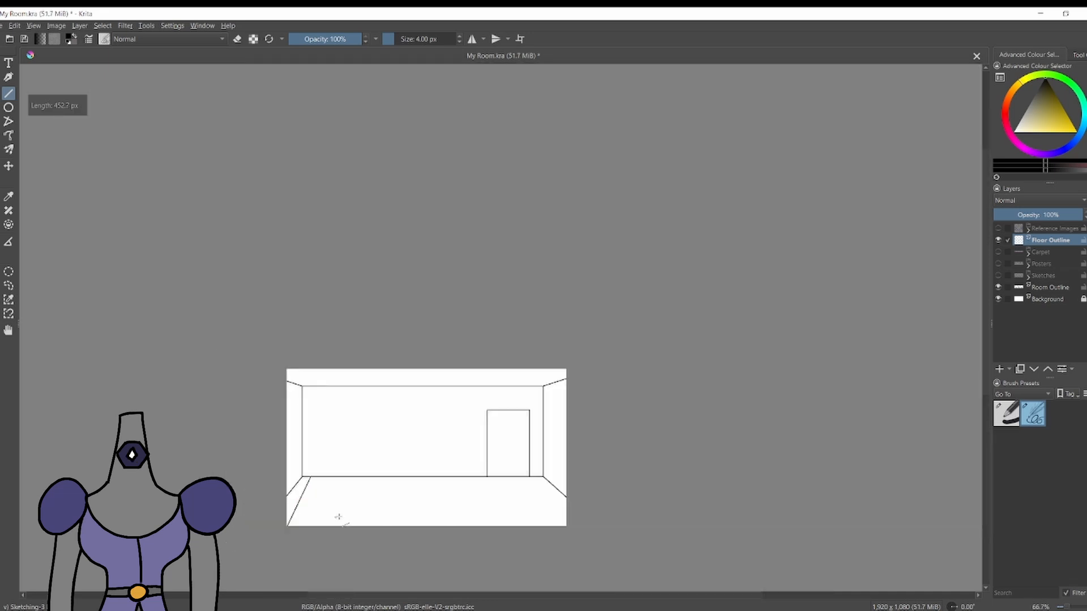
scroll(368, 526, up, 5)
scroll(416, 547, down, 6)
scroll(417, 548, up, 2)
Draw the first floorboard line beside the left wall and one from the door's lower right corner to the right edge.
scroll(416, 547, up, 3)
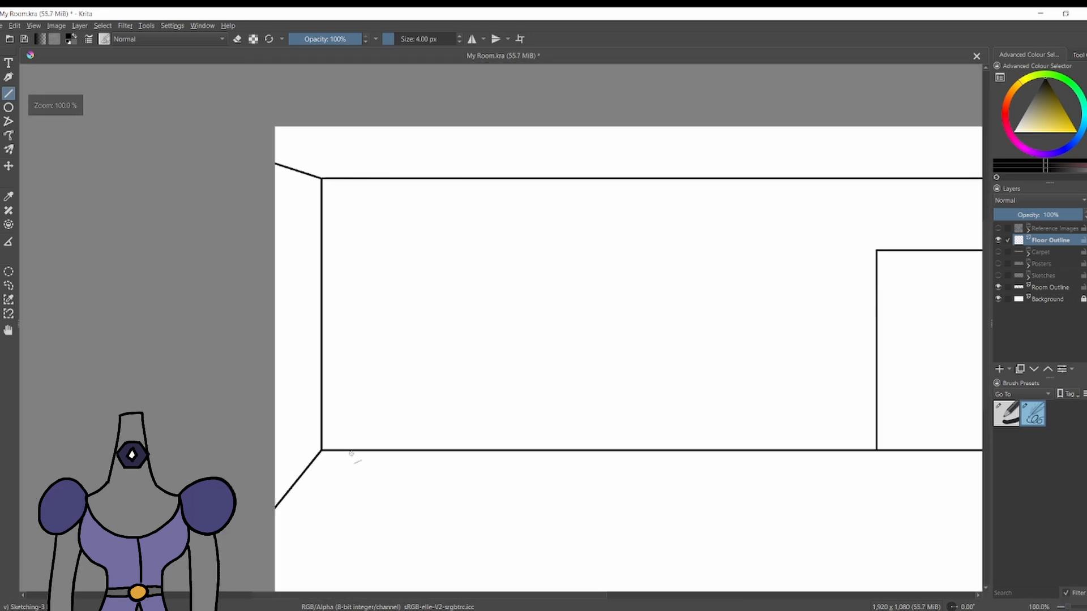
scroll(357, 494, down, 4)
scroll(591, 538, up, 4)
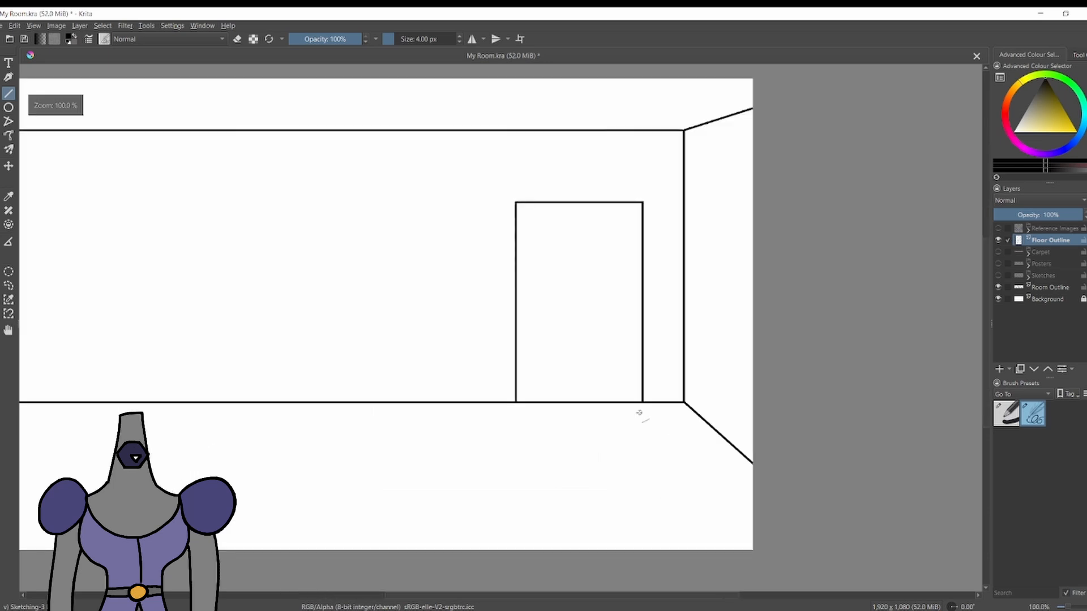
drag(642, 402, 759, 523)
scroll(468, 503, down, 3)
scroll(340, 505, up, 2)
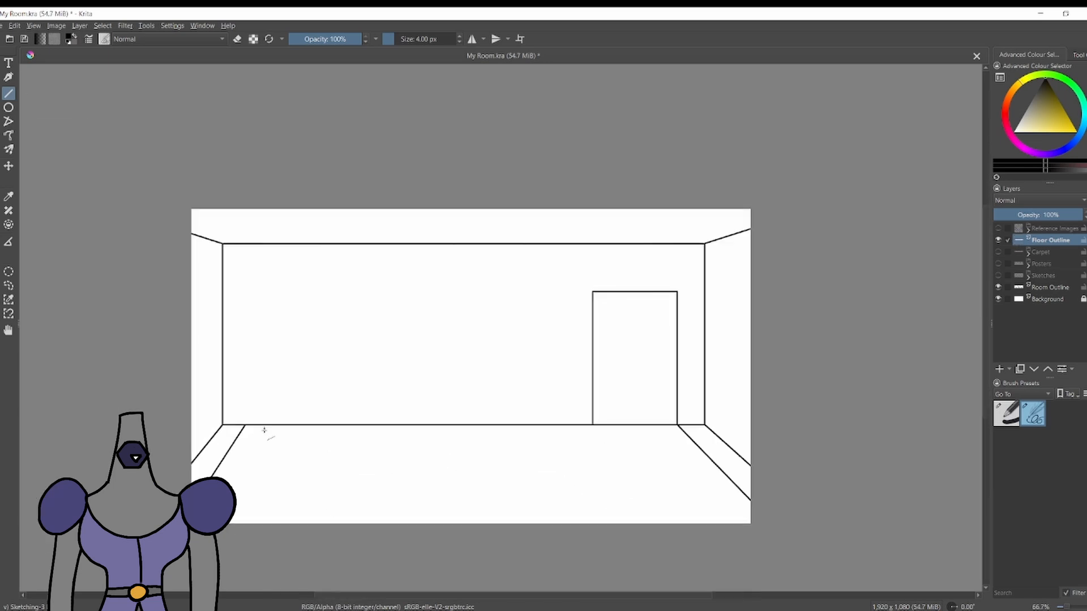
Draw a second floorboard line on each side of the floor, parallel in look to the first pair.
drag(267, 425, 232, 487)
key(ctrl+z)
scroll(257, 397, up, 1)
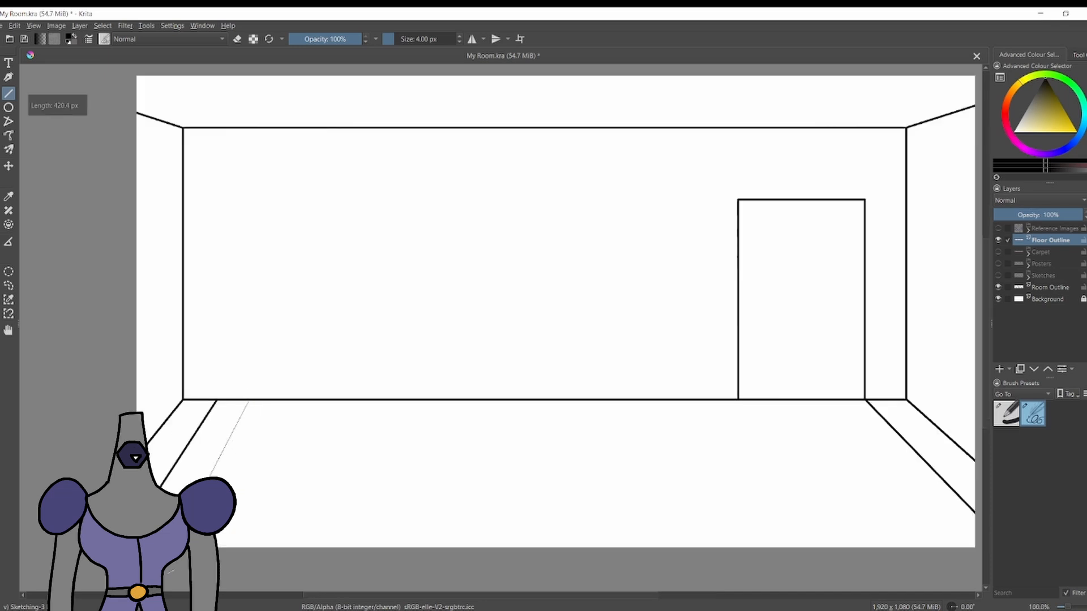
drag(165, 564, 165, 564)
scroll(480, 317, down, 2)
scroll(665, 361, up, 2)
drag(646, 352, 760, 494)
scroll(664, 457, down, 2)
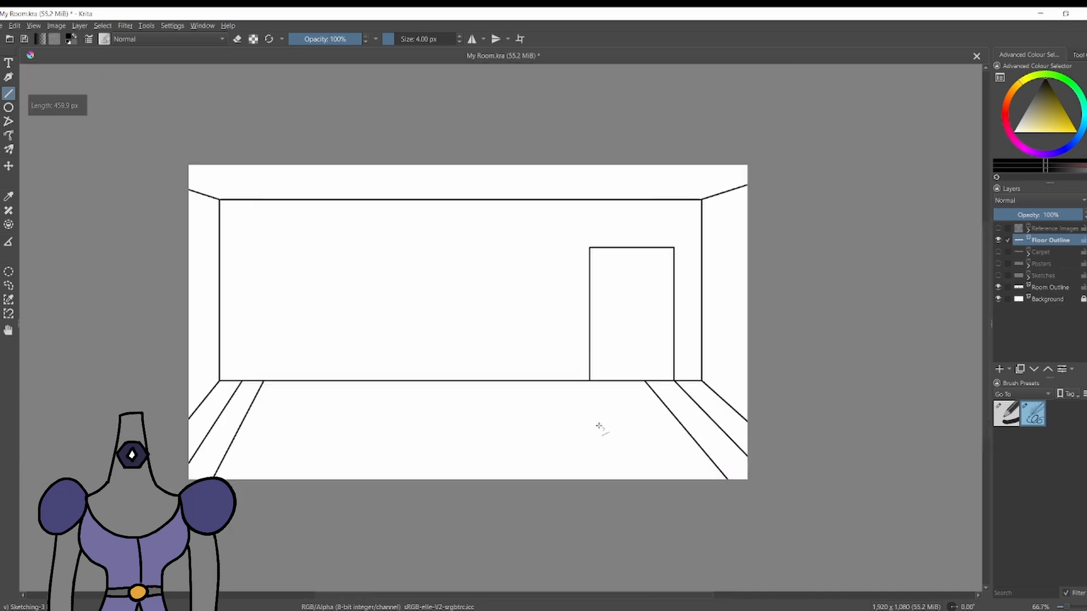
Draw a third floorboard line on each side, slanting outward from the back wall to the front edge.
scroll(379, 435, up, 2)
drag(356, 342, 286, 490)
scroll(444, 385, down, 2)
scroll(638, 367, up, 2)
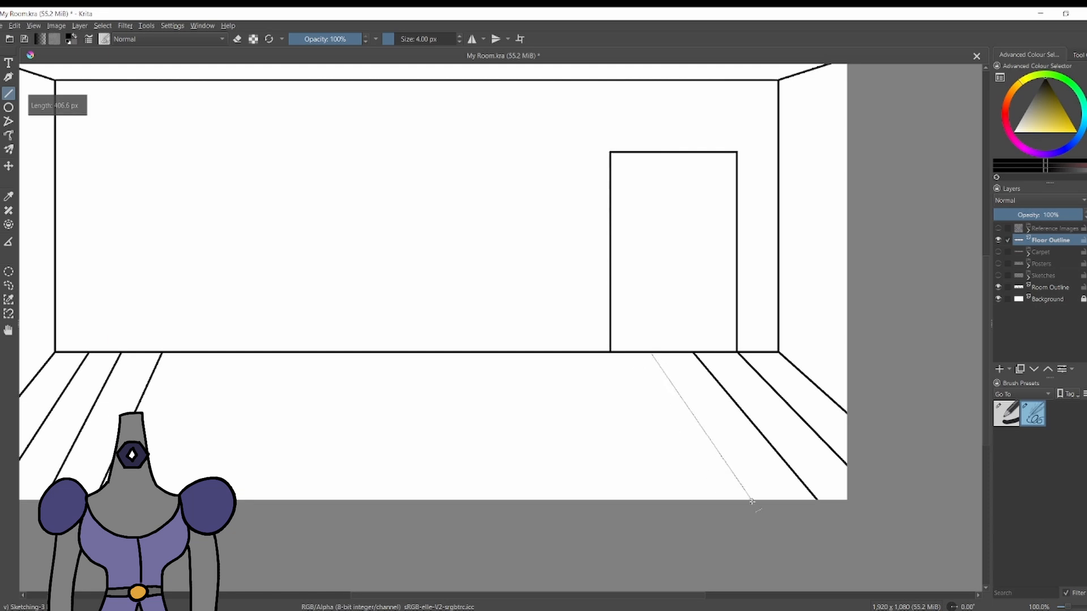
drag(752, 502, 755, 501)
Try a fourth floorboard line on each side at two different slants, and undo both attempts.
scroll(678, 468, down, 2)
scroll(466, 447, up, 2)
drag(422, 373, 365, 521)
scroll(639, 437, down, 1)
scroll(728, 464, up, 1)
mouse_move(776, 358)
mouse_down()
mouse_move(841, 500)
mouse_move(858, 510)
mouse_up()
key(ctrl+z)
key(ctrl+z)
key(ctrl+z)
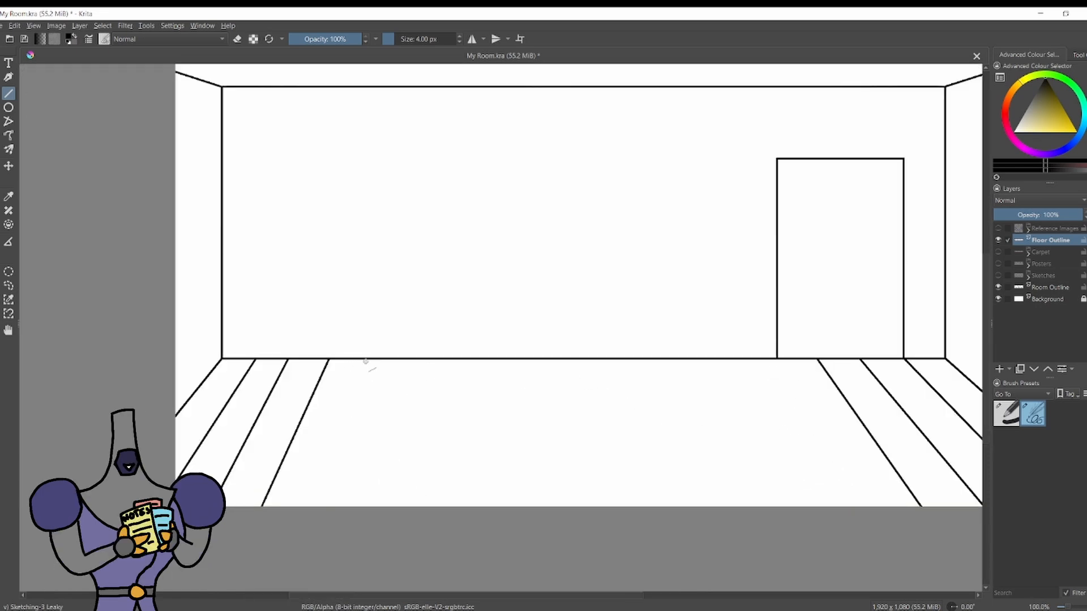
drag(365, 359, 313, 506)
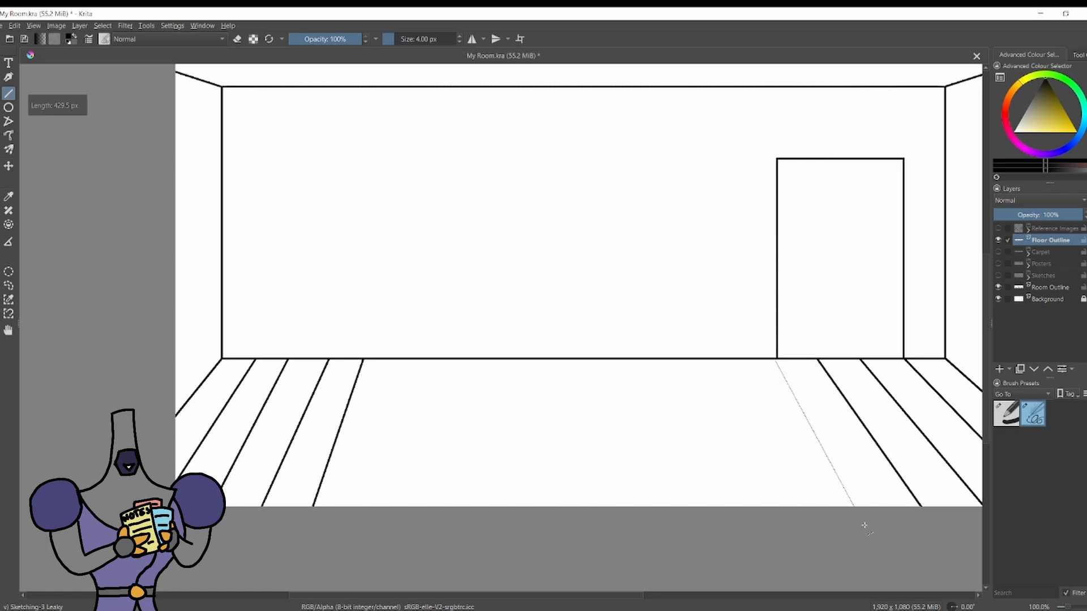
key(ctrl+z)
key(ctrl+z)
Draw the fourth and fifth floorboard lines on each side, slanting outward toward the front edge.
drag(371, 359, 309, 506)
drag(770, 359, 859, 507)
drag(768, 439, 798, 508)
scroll(673, 391, down, 4)
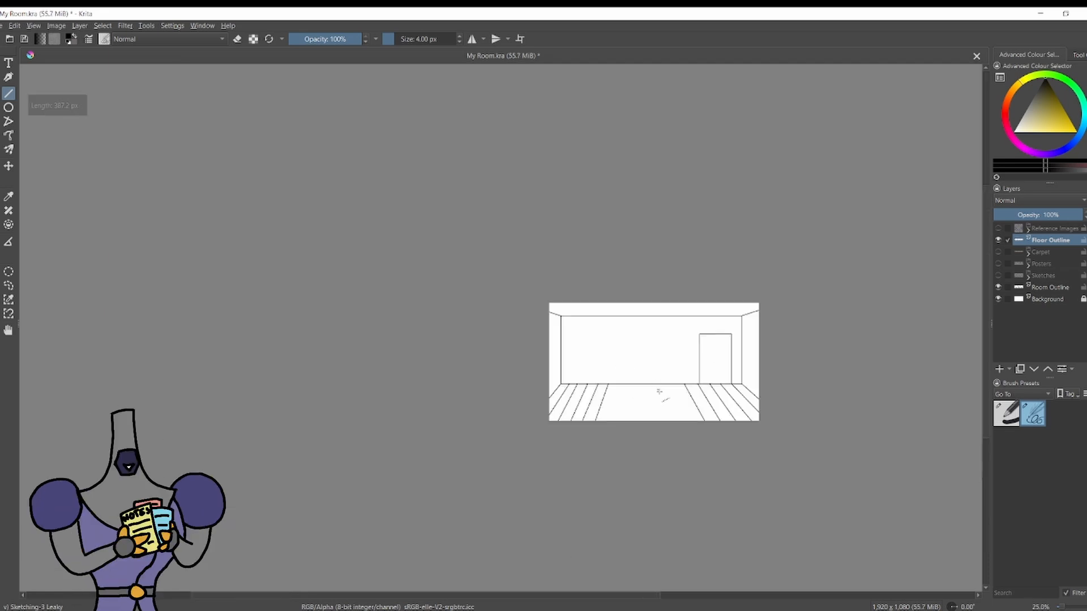
Try several closely spaced, steeper floorboard lines across the remaining middle gap of the floor.
scroll(666, 397, up, 4)
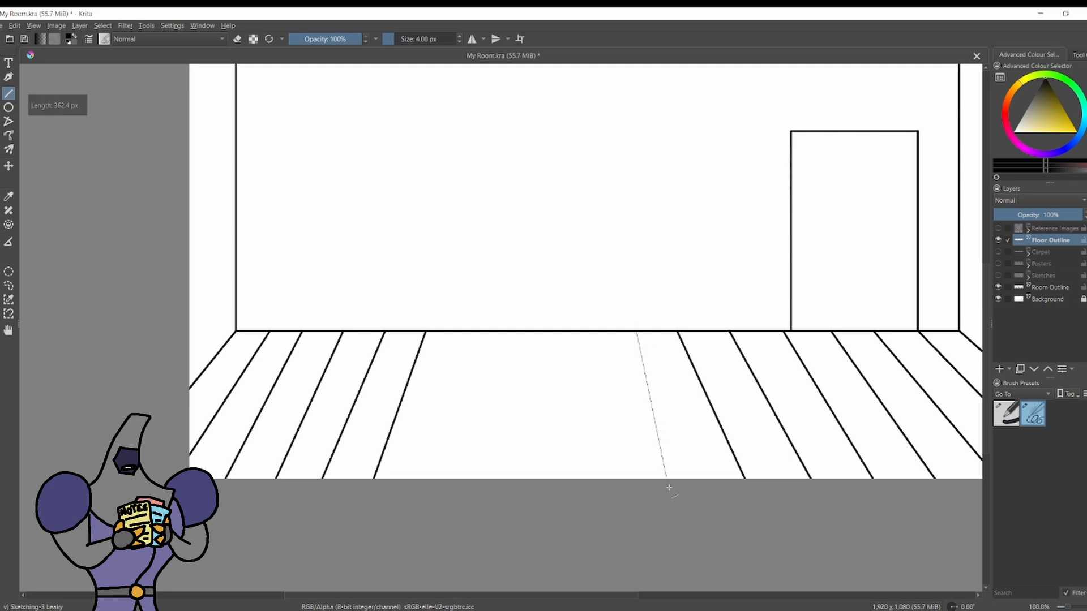
scroll(668, 488, down, 4)
scroll(666, 382, up, 4)
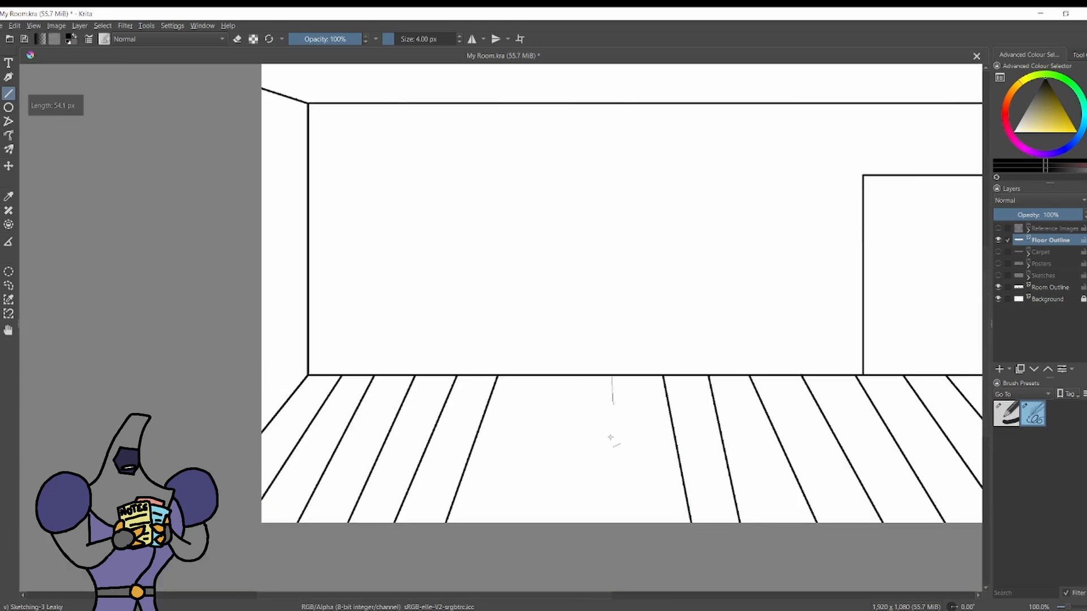
scroll(611, 438, down, 4)
scroll(666, 551, up, 4)
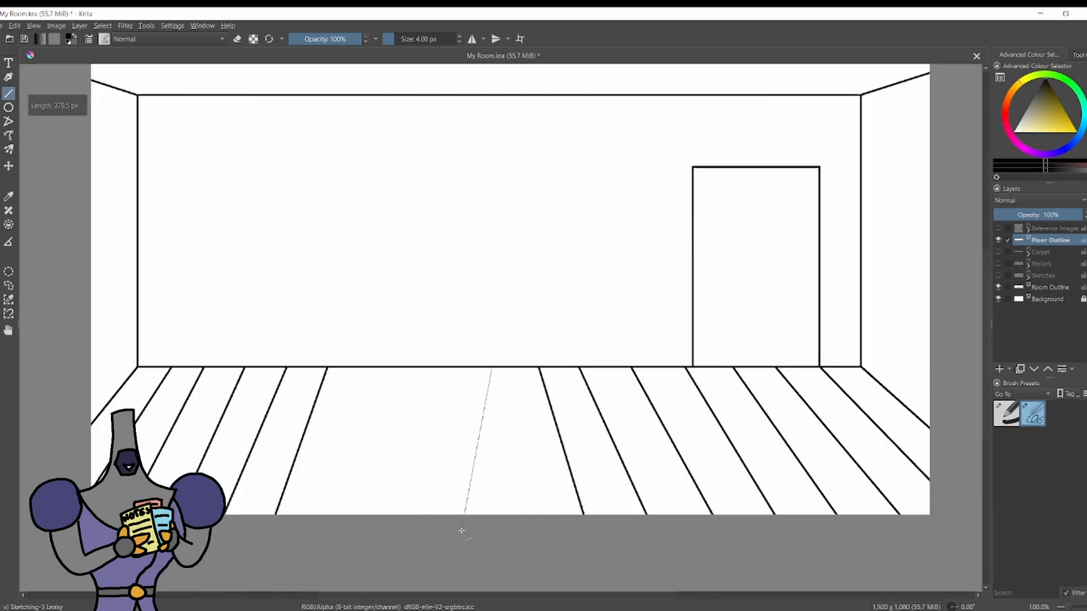
scroll(462, 530, down, 4)
scroll(575, 524, up, 4)
scroll(425, 422, down, 4)
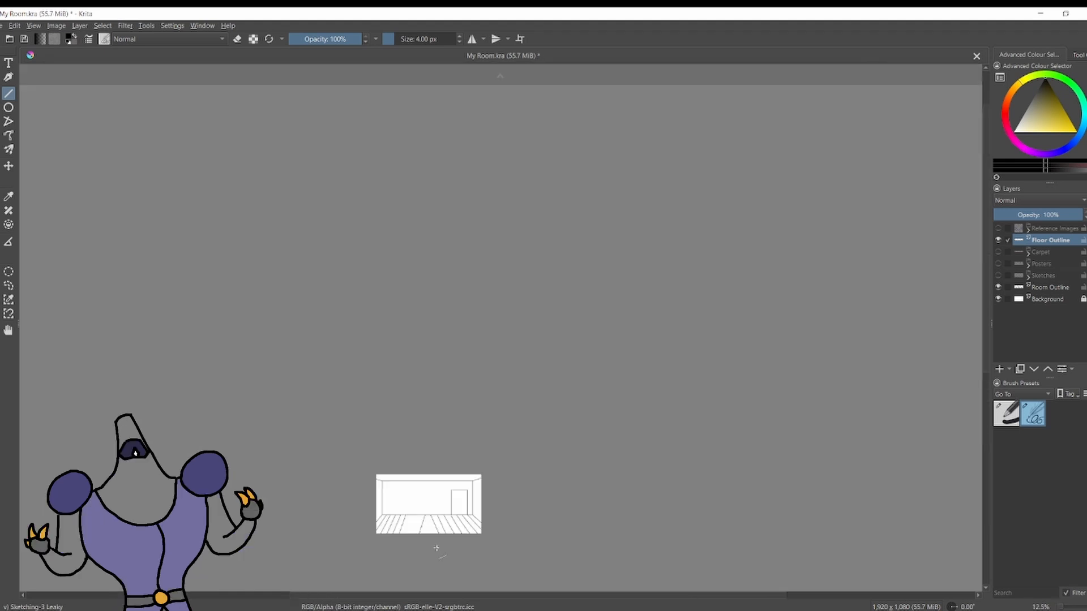
Draw wider-spaced sixth and seventh floorboard lines from the right, plus left-leaning lines in the gap left of the middle.
scroll(437, 544, up, 4)
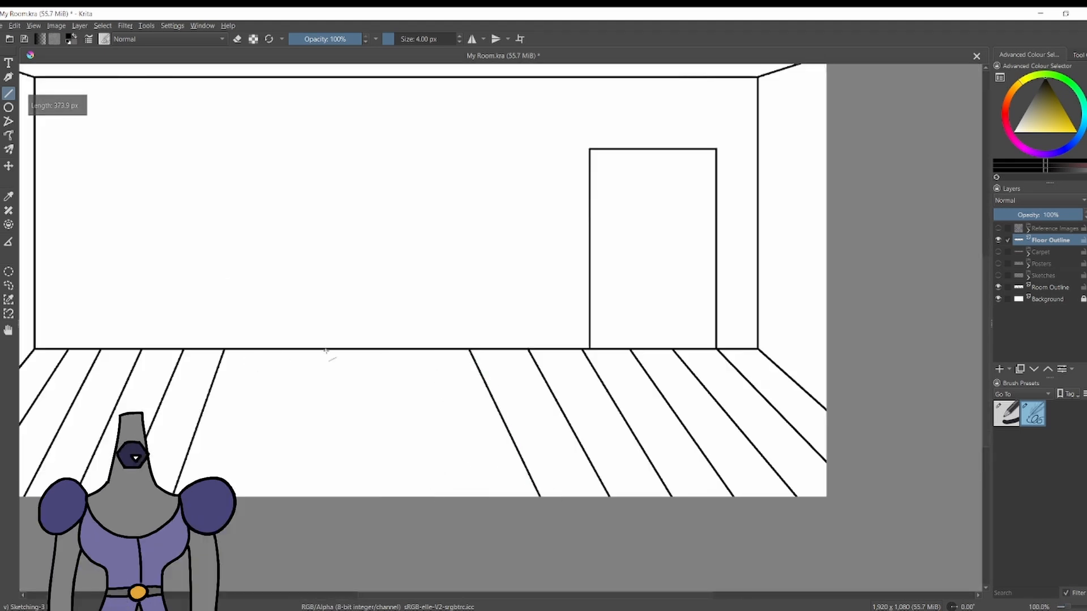
scroll(473, 503, down, 4)
scroll(411, 204, up, 4)
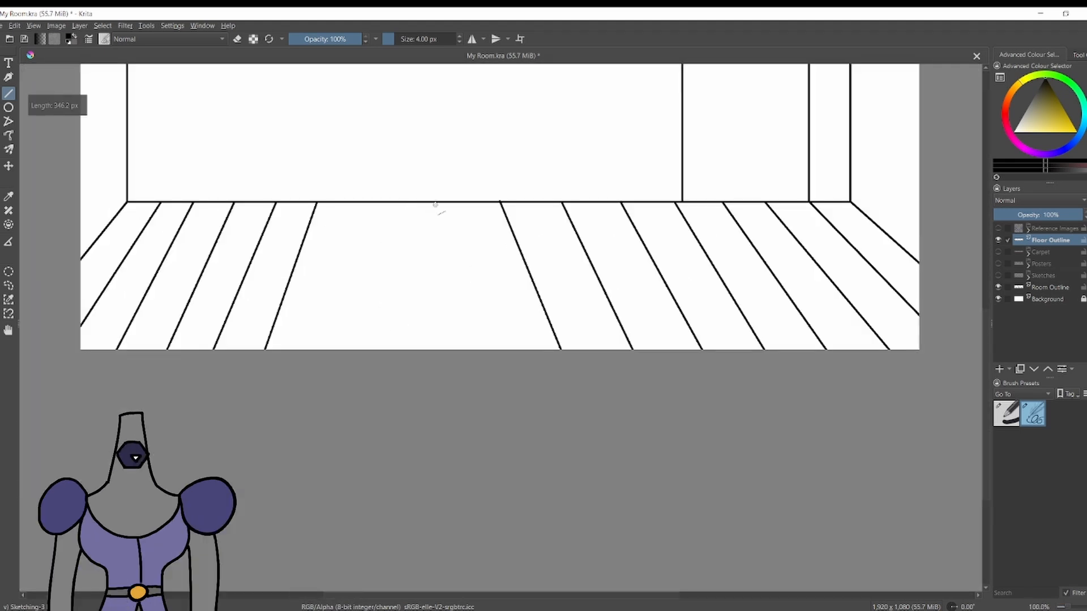
drag(438, 202, 392, 350)
drag(319, 325, 320, 347)
scroll(566, 270, down, 4)
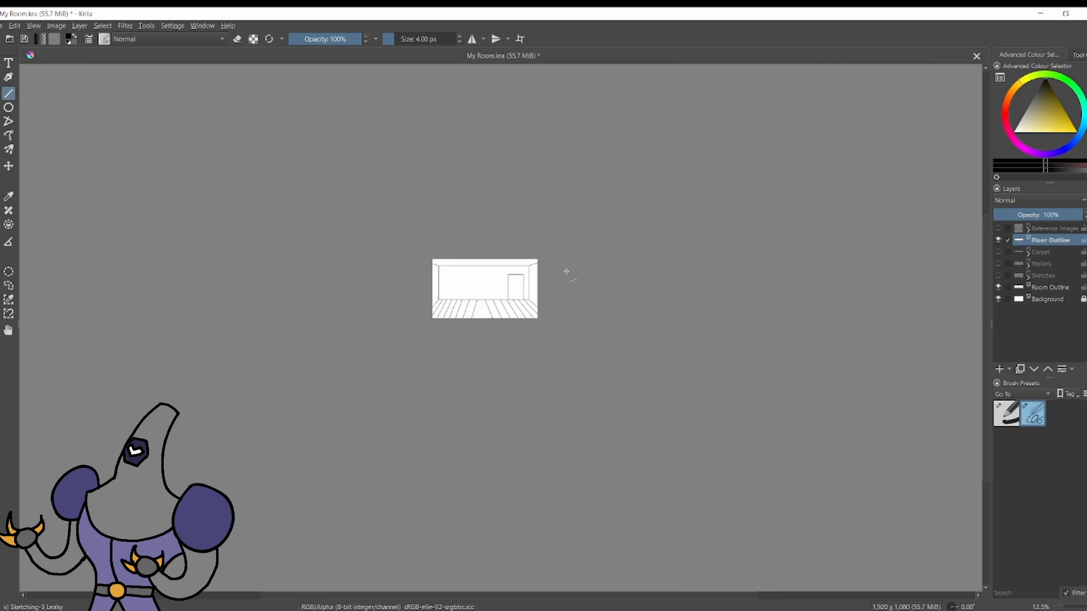
Draw a nearly vertical floorboard line in the centre, between the left-leaning and right-leaning lines.
scroll(447, 323, up, 3)
drag(445, 447, 447, 447)
scroll(491, 459, down, 5)
scroll(485, 440, up, 6)
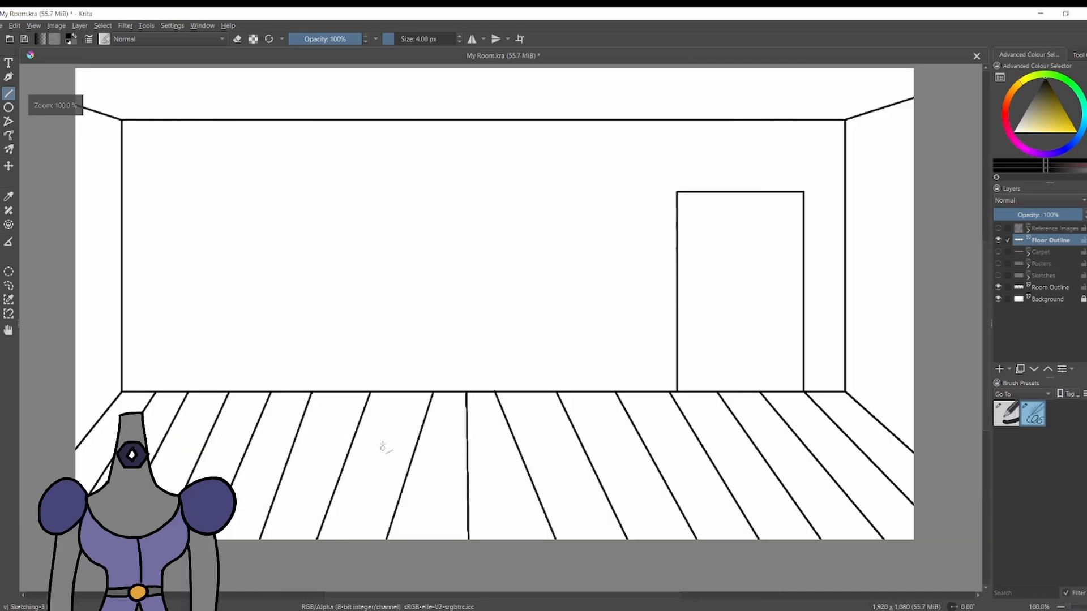
Erase the sixth floorboard line from the left with a straight eraser stroke, and switch back to the outline brush preset.
scroll(386, 439, down, 1)
scroll(340, 399, up, 1)
click(1006, 414)
key(e)
drag(330, 323, 275, 472)
click(1033, 413)
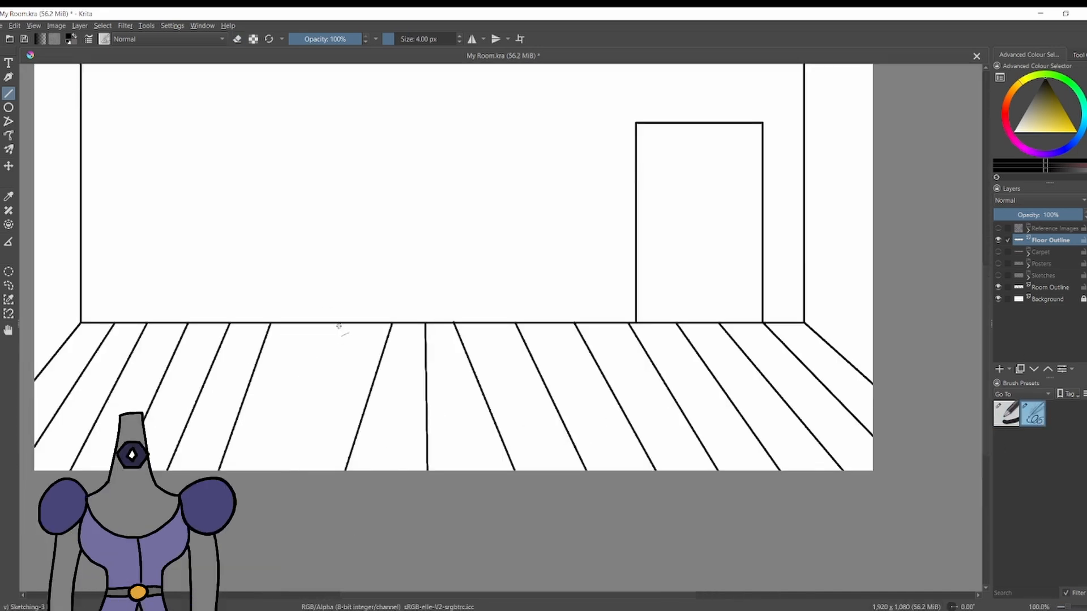
Try a horizontal line across all the floorboards just in front of the back wall on the Floor Outline layer.
scroll(352, 331, down, 5)
scroll(308, 206, up, 3)
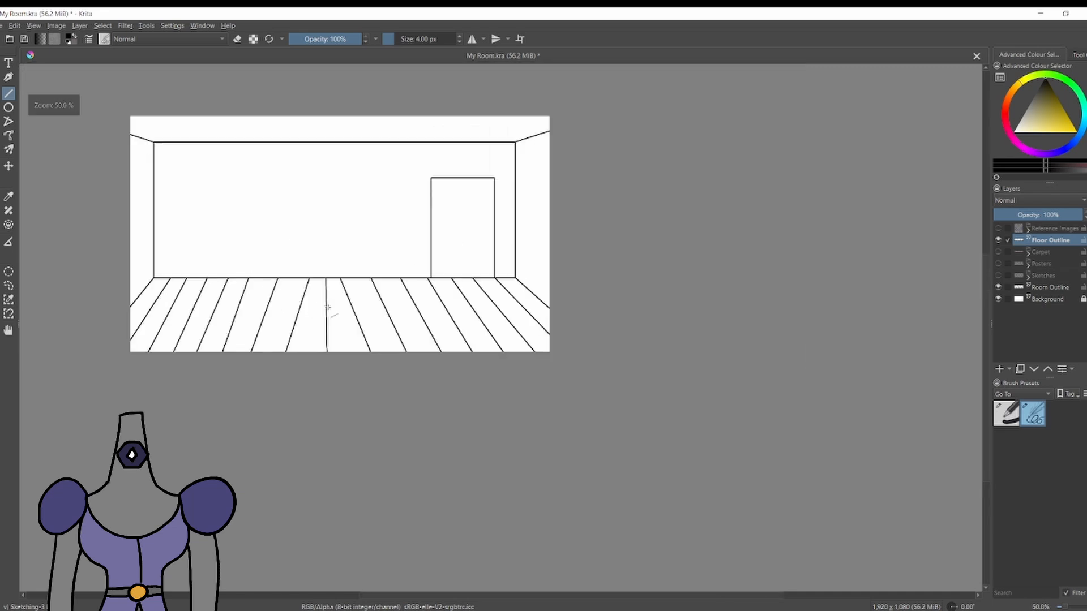
scroll(327, 308, down, 2)
scroll(313, 299, up, 5)
scroll(303, 289, down, 3)
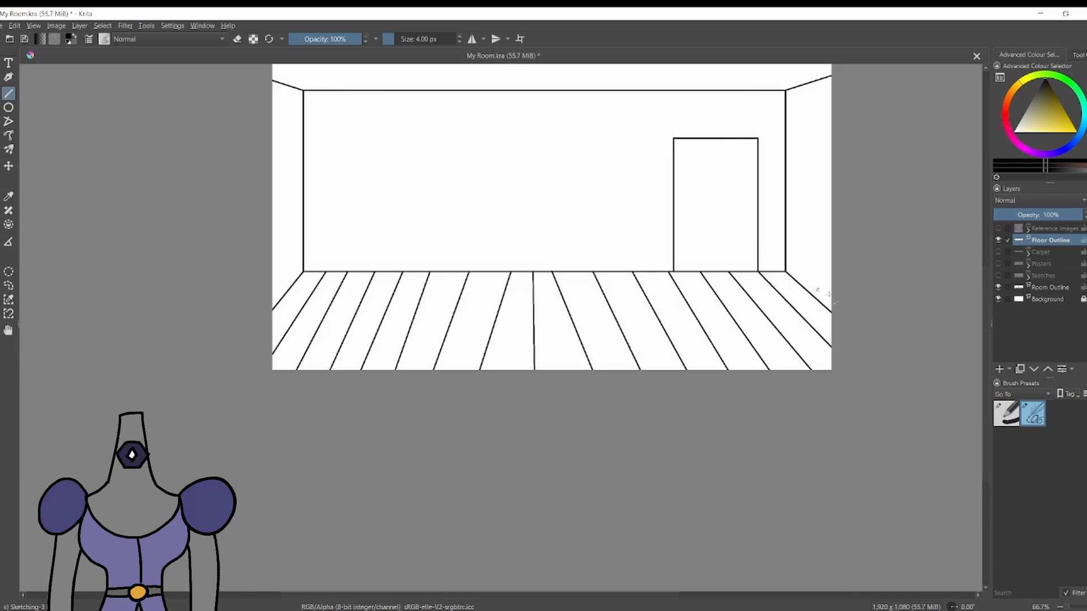
drag(295, 281, 799, 284)
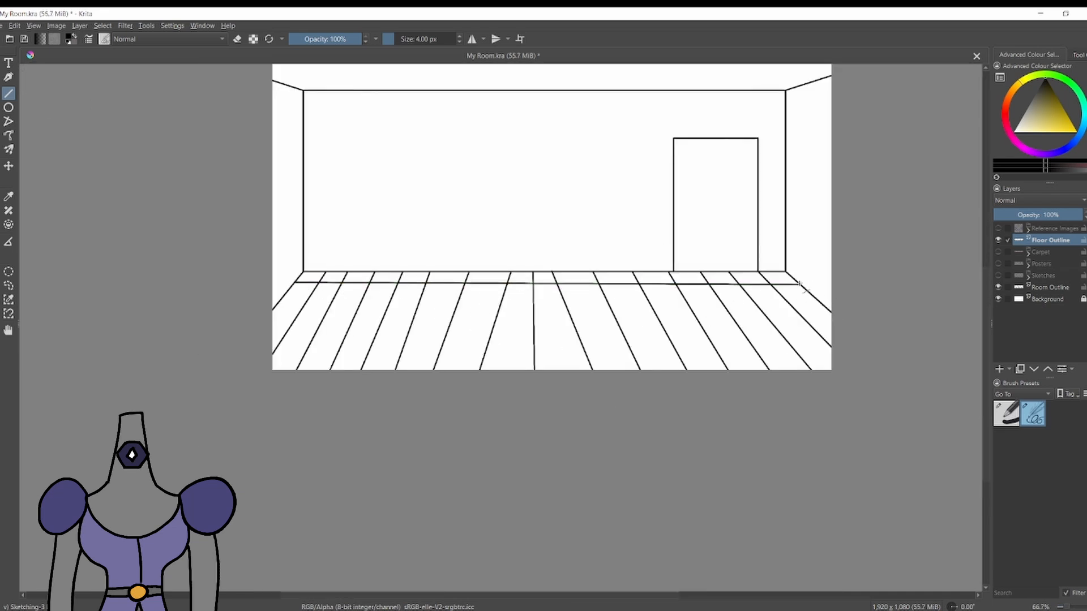
drag(576, 328, 784, 357)
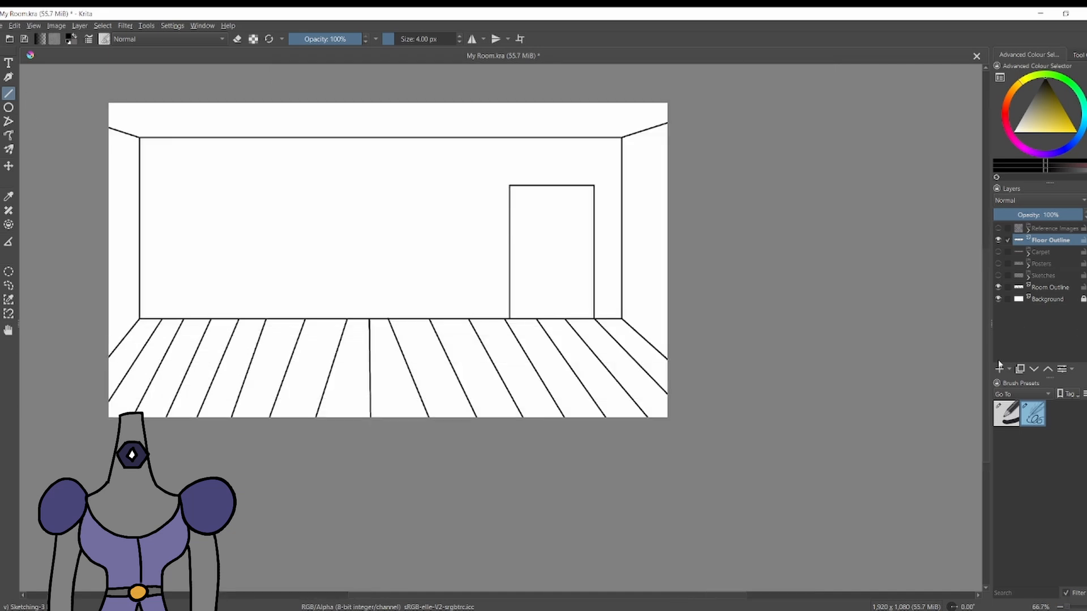
Add a new paint layer and draw two horizontal plank-joint lines across the floor, near the back wall and near the front edge.
mouse_move(637, 334)
mouse_down()
mouse_move(127, 333)
mouse_move(667, 358)
mouse_move(511, 375)
mouse_move(109, 371)
mouse_up()
key(ctrl+z)
scroll(414, 381, down, 4)
scroll(428, 383, up, 3)
scroll(376, 358, down, 2)
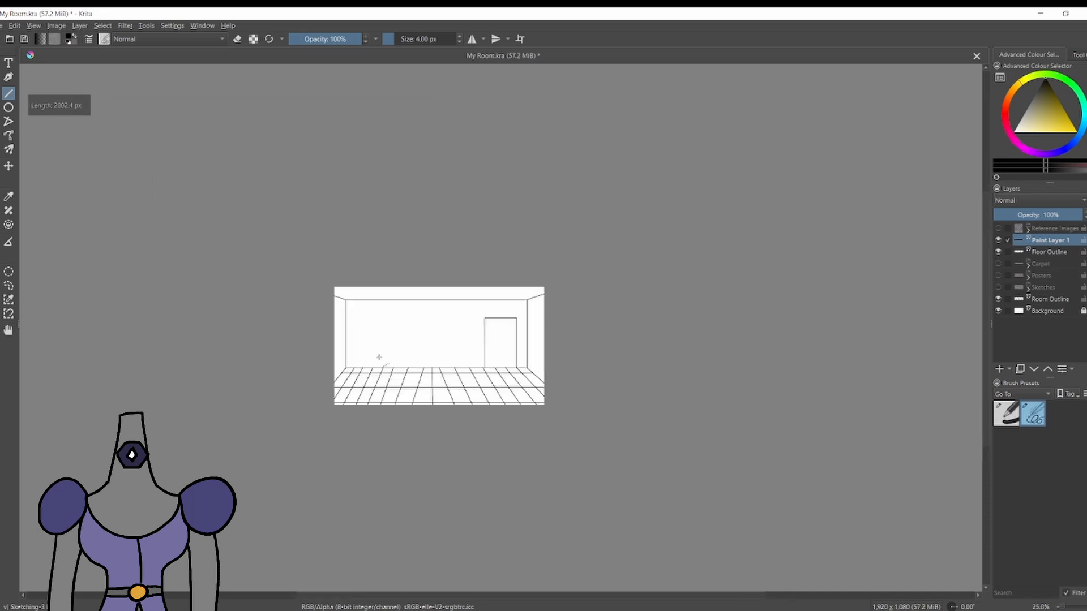
scroll(413, 374, up, 3)
drag(765, 455, 198, 455)
key(ctrl+z)
drag(198, 452, 765, 453)
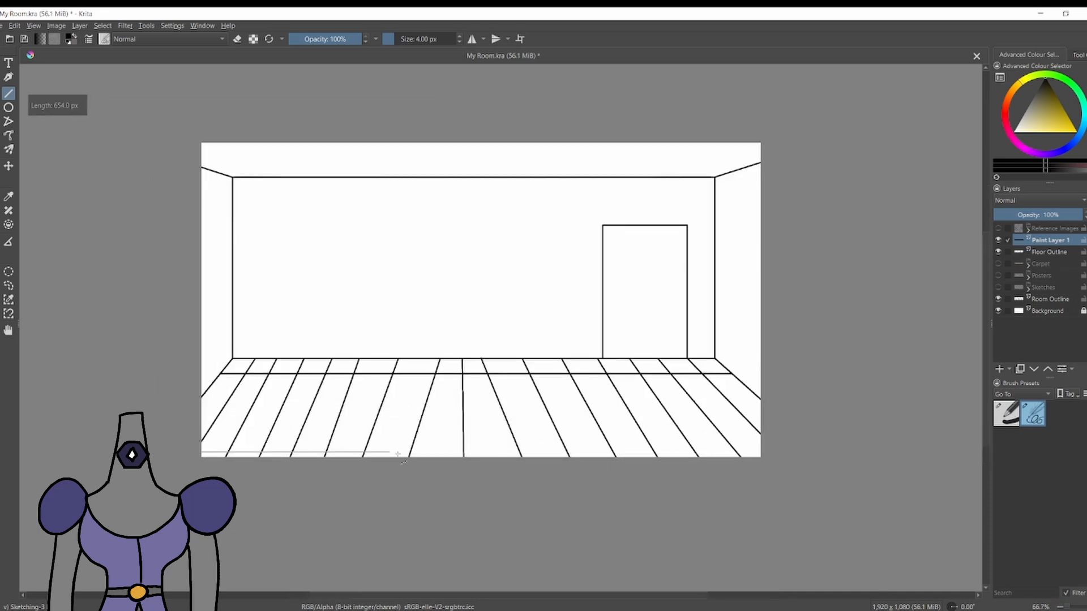
Switch to the Basic-1 brush in eraser mode and enlarge it to 68 px.
click(1006, 414)
key(e)
drag(209, 456, 263, 358)
key(ctrl+z)
key(e)
key(bracketright)
key(bracketright)
key(bracketright)
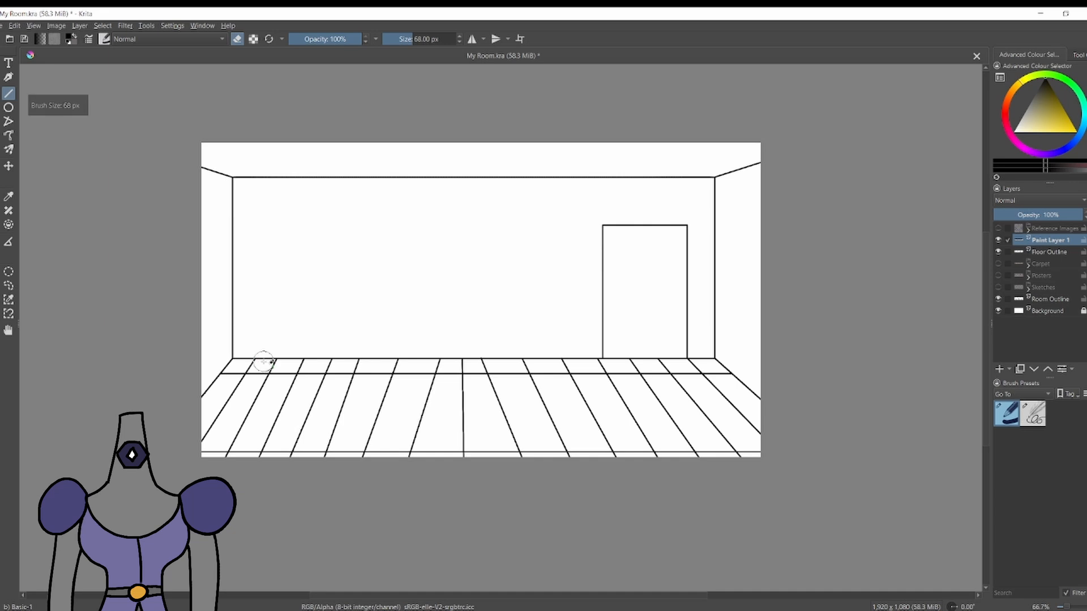
Erase both horizontal lines inside alternate floorboards with straight eraser strokes running along the boards, leaving staggered joint segments.
drag(205, 459, 204, 461)
drag(319, 347, 257, 492)
drag(378, 352, 340, 463)
drag(450, 354, 433, 462)
drag(498, 352, 544, 459)
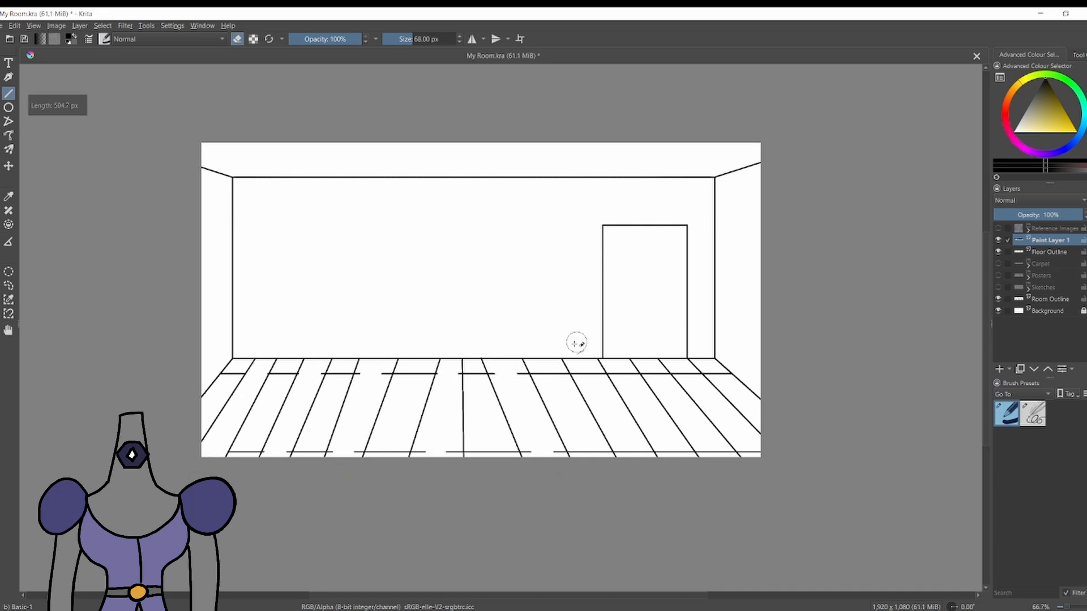
drag(701, 349, 751, 420)
scroll(724, 356, up, 1)
drag(285, 378, 354, 375)
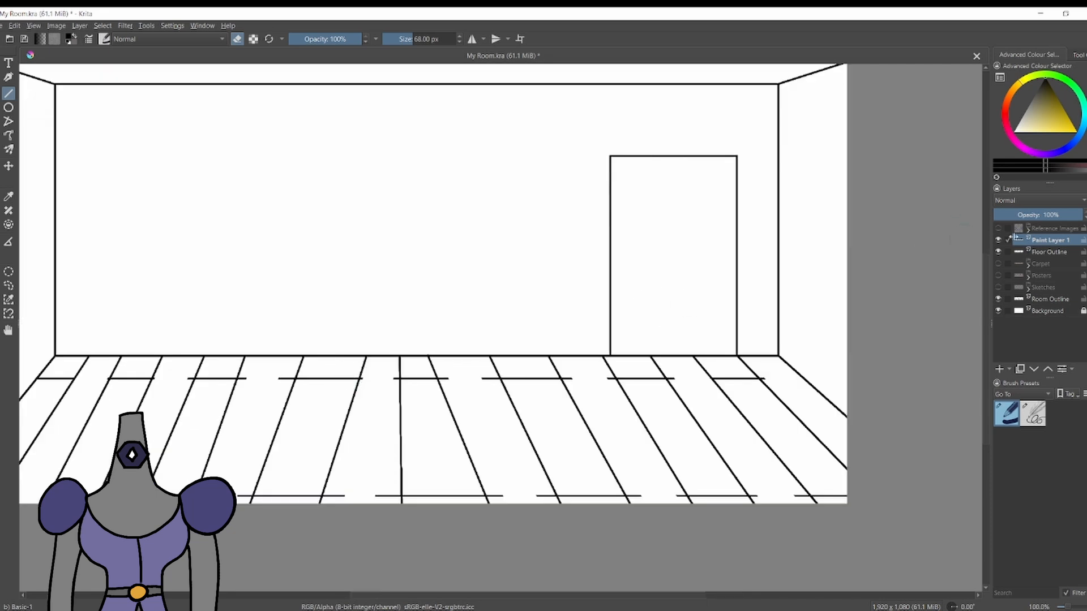
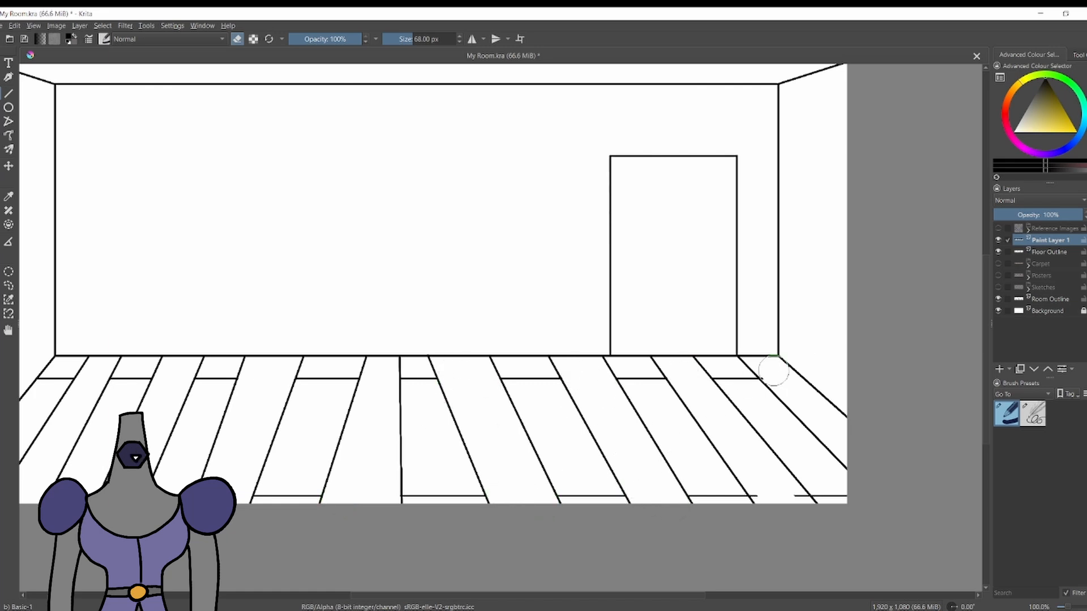
Erase the leftover bits of the front joint line in the floorboards near the right wall.
drag(799, 504, 767, 490)
scroll(782, 464, down, 1)
scroll(467, 420, up, 1)
scroll(422, 390, down, 1)
Draw a horizontal joint line across the middle of the whole floor with the 4 px Sketching brush.
click(1032, 414)
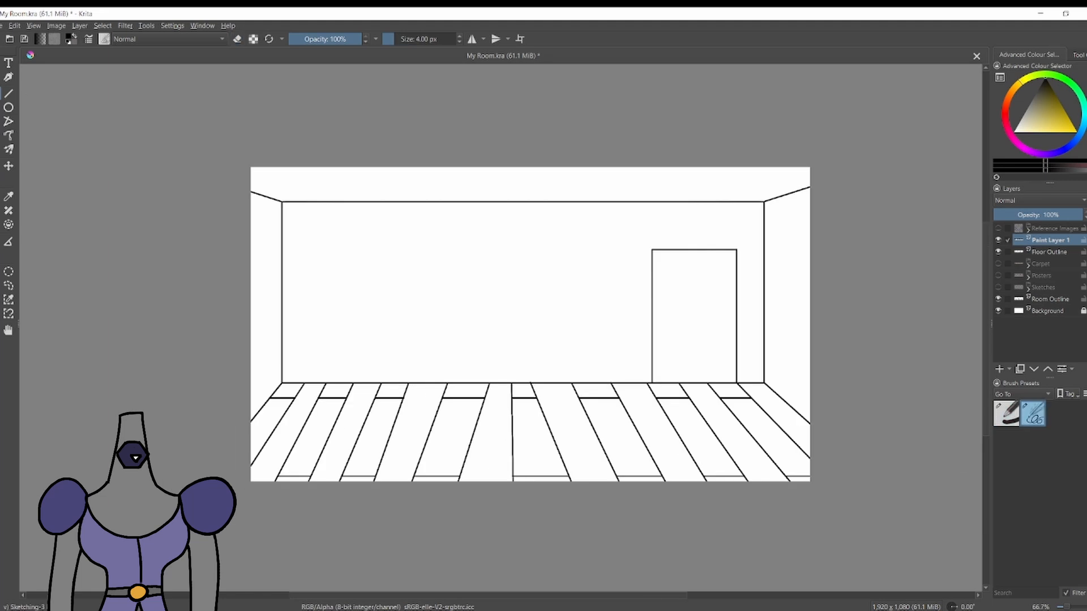
mouse_move(249, 421)
mouse_down()
mouse_move(574, 445)
mouse_move(815, 423)
mouse_move(248, 430)
mouse_up()
key(ctrl+z)
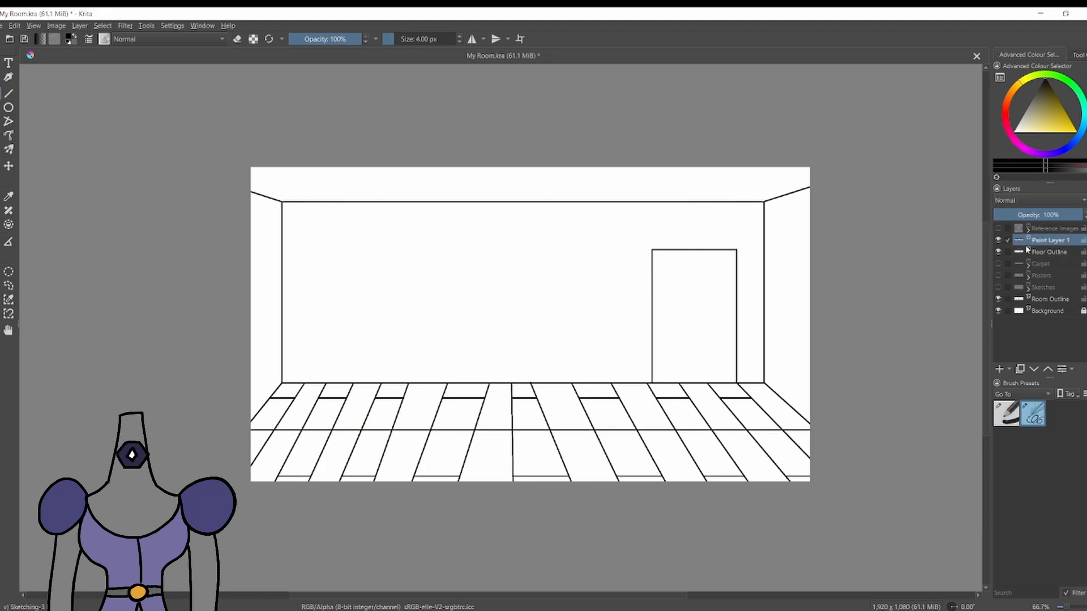
Erase the middle joint line inside alternate floorboards with the 68 px Basic-1 eraser so the joints stay staggered.
key(1)
click(996, 423)
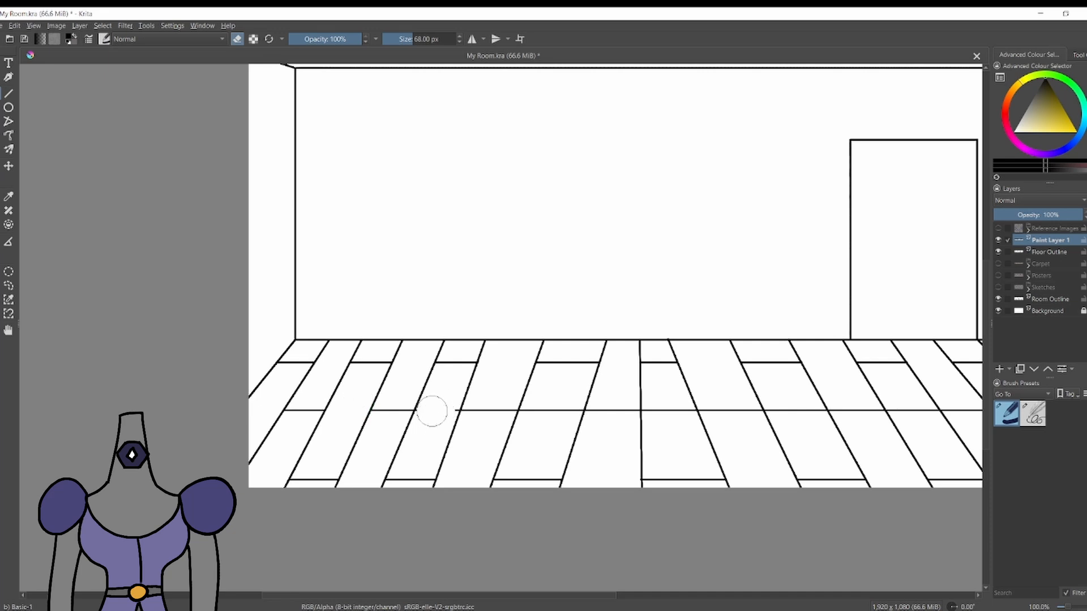
scroll(682, 422, down, 1)
drag(672, 412, 695, 427)
scroll(802, 420, up, 2)
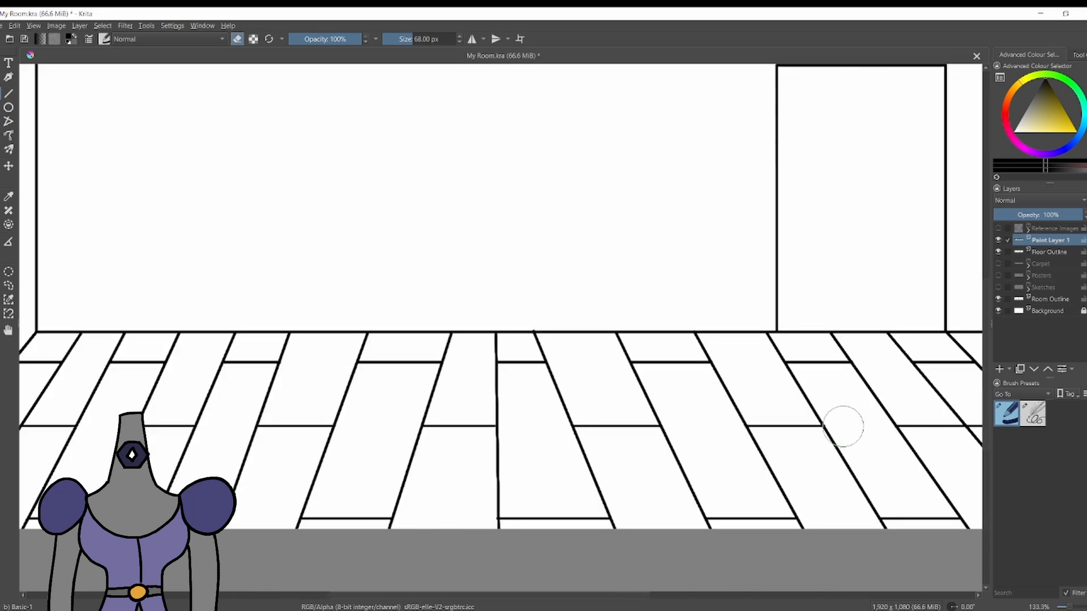
scroll(843, 426, down, 4)
scroll(834, 424, up, 4)
scroll(857, 428, down, 5)
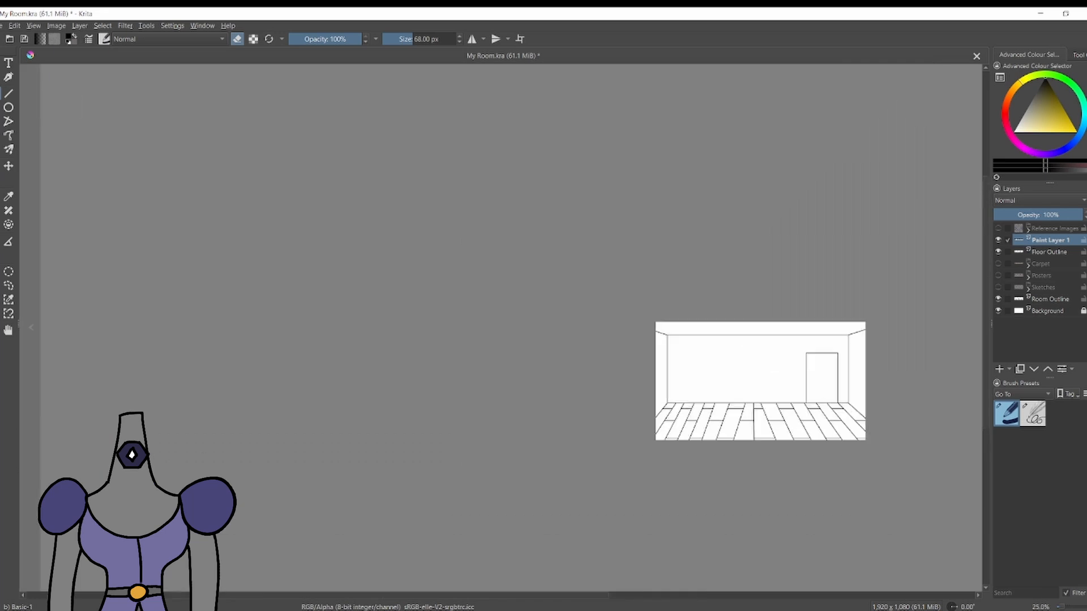
On the Floor Outline layer, erase the board lines on both sides of the centre line and redraw them at 4 px with evener spacing.
scroll(849, 416, up, 1)
scroll(673, 419, up, 3)
key(Page_Down)
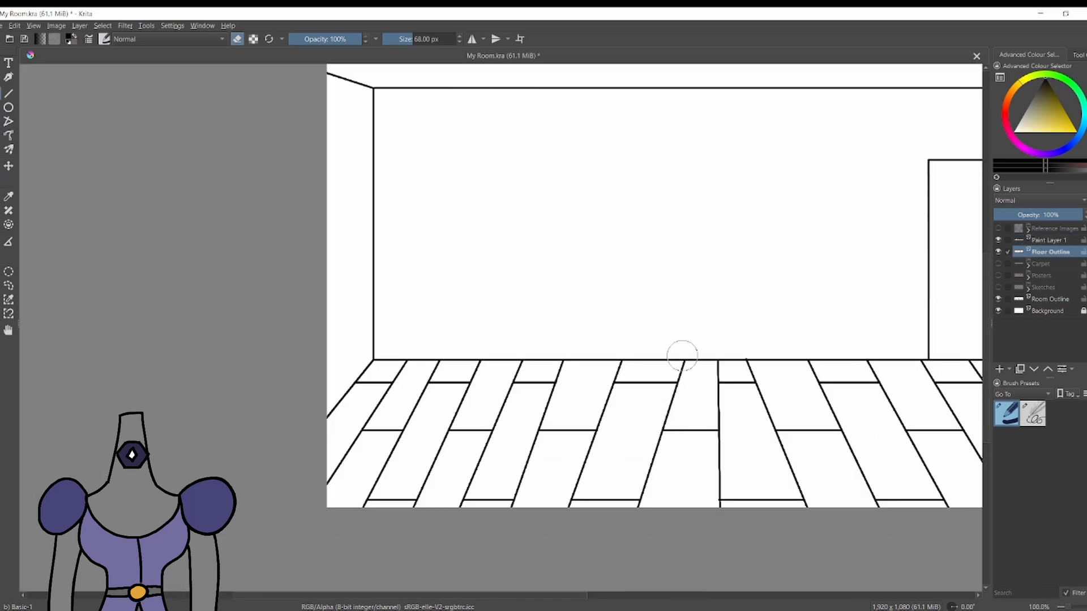
scroll(651, 431, down, 1)
key(slash)
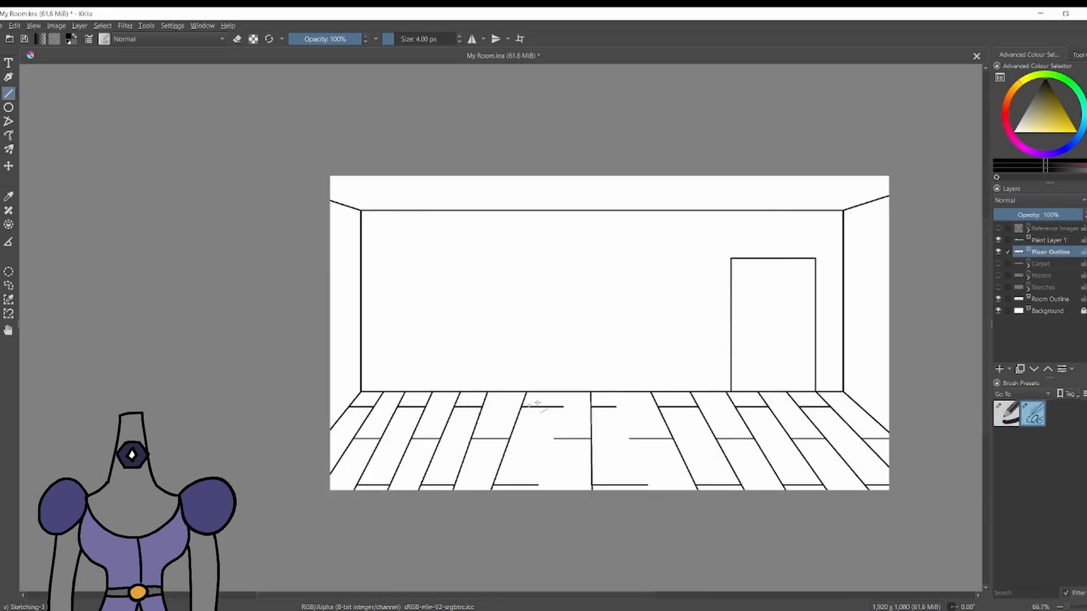
drag(557, 392, 532, 499)
drag(624, 392, 649, 494)
scroll(612, 451, up, 1)
scroll(612, 456, down, 4)
scroll(611, 461, up, 3)
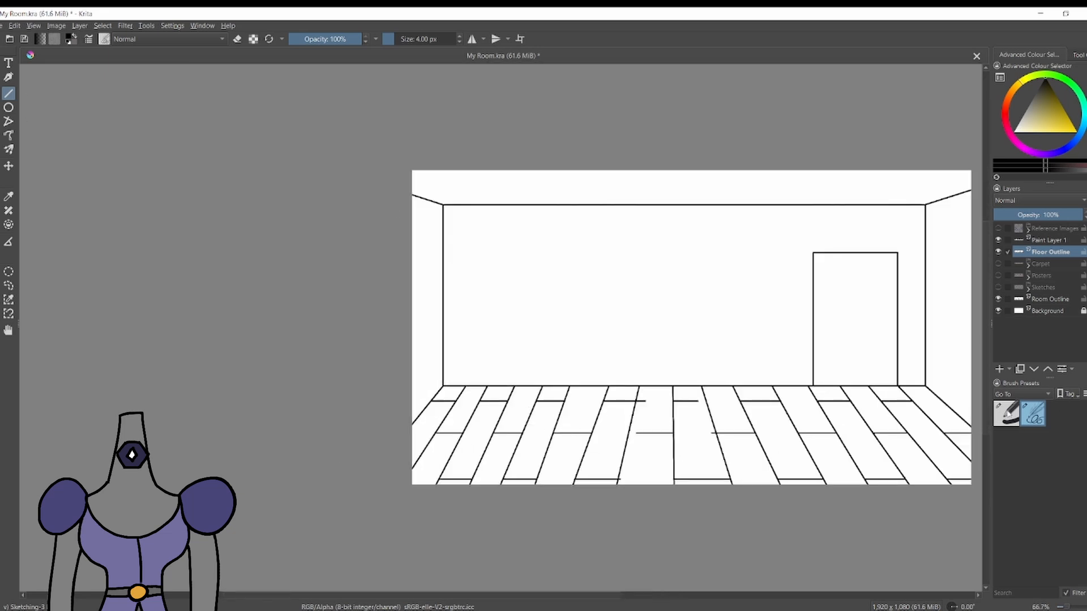
Erase the next board line left of centre and redraw it as a straight line from the back wall to the front edge.
click(1008, 414)
drag(609, 385, 572, 489)
click(1033, 414)
drag(603, 387, 569, 504)
scroll(672, 497, down, 4)
scroll(687, 503, up, 5)
scroll(652, 488, down, 3)
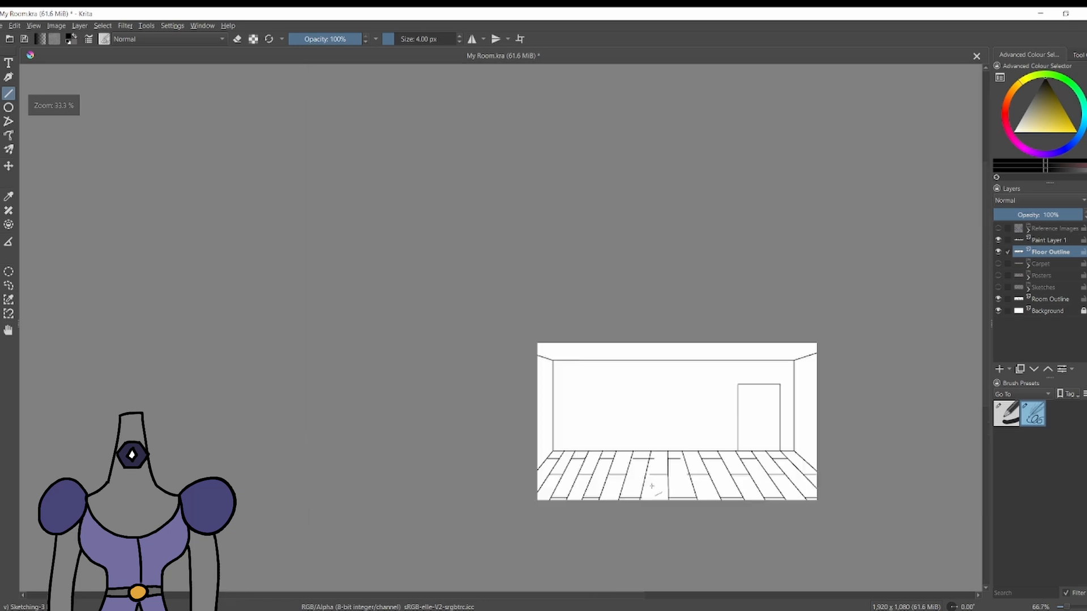
On Paint Layer 1, erase the joint segments that overhang the redrawn board lines with the 68 px Basic-1 eraser.
scroll(651, 486, down, 1)
scroll(679, 486, up, 5)
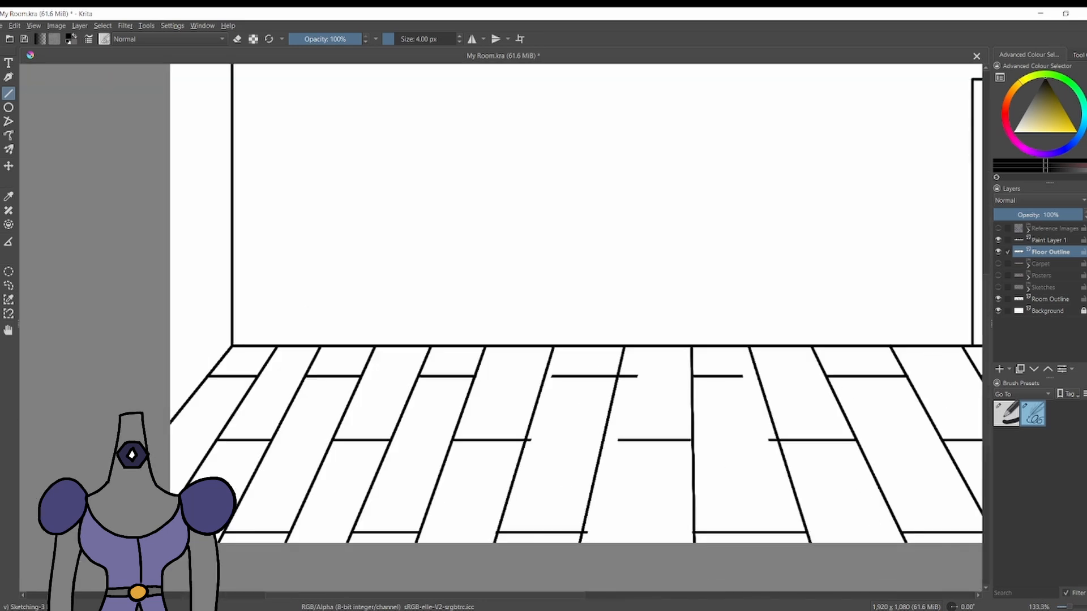
key(e)
key(Page_Up)
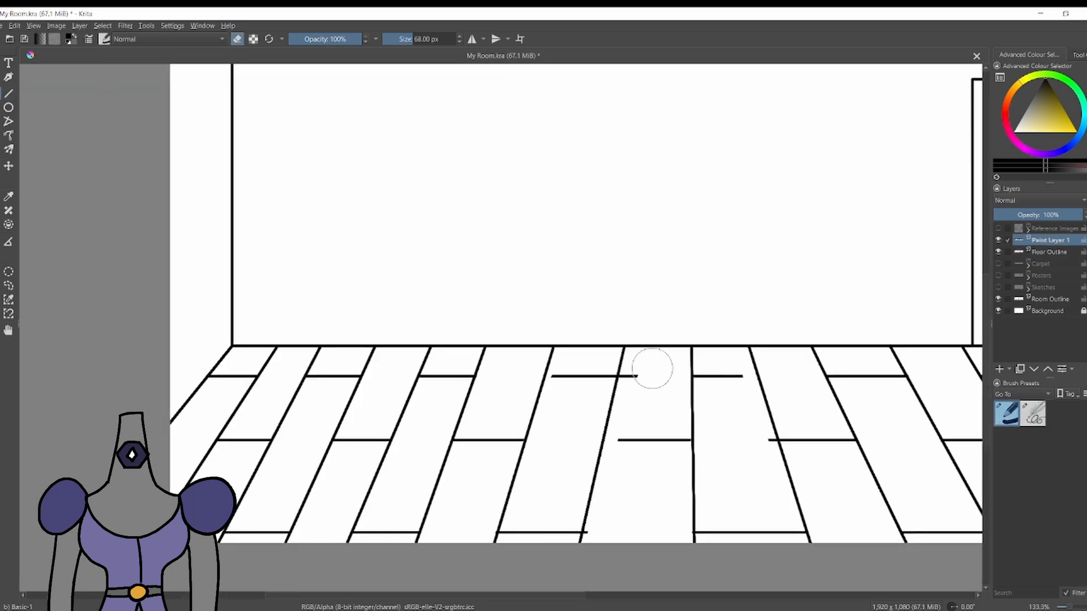
drag(752, 441, 760, 447)
scroll(783, 465, down, 3)
scroll(828, 445, up, 1)
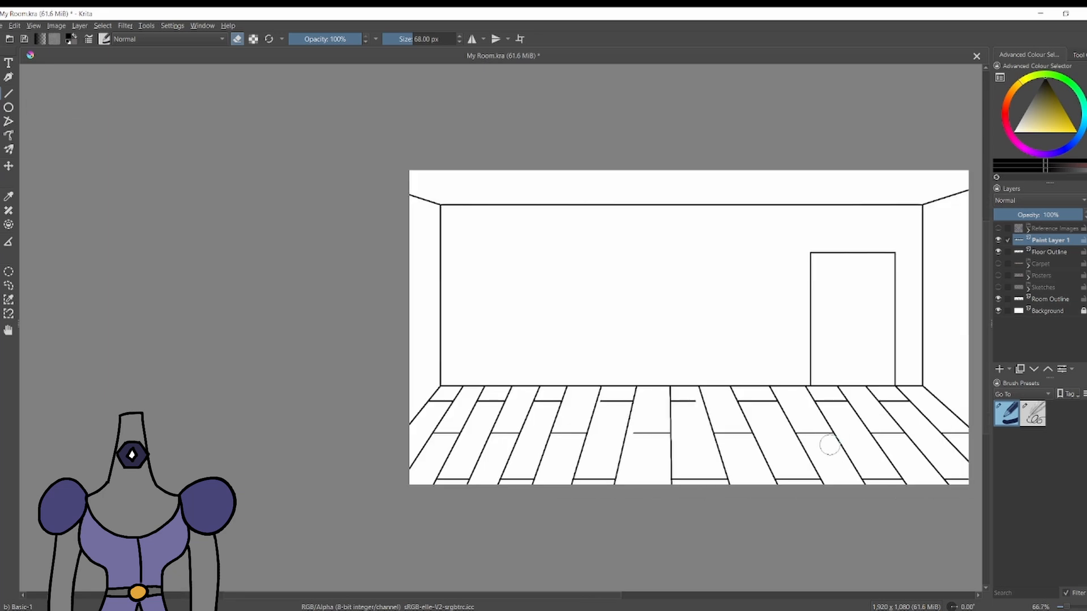
Extend the short joint segments around the central boards to their board lines with 4 px straight lines.
scroll(654, 414, up, 2)
click(1033, 414)
scroll(510, 401, up, 1)
click(9, 94)
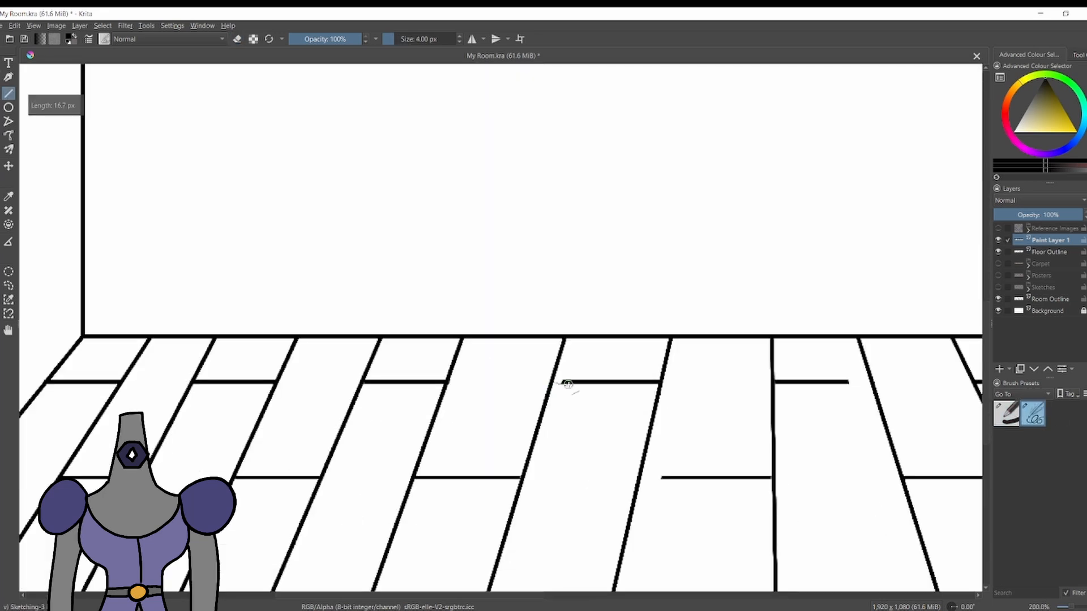
drag(552, 382, 563, 382)
scroll(803, 409, down, 1)
scroll(721, 467, up, 3)
drag(650, 427, 694, 428)
scroll(764, 362, down, 4)
scroll(903, 313, up, 4)
drag(696, 352, 657, 351)
scroll(655, 348, down, 5)
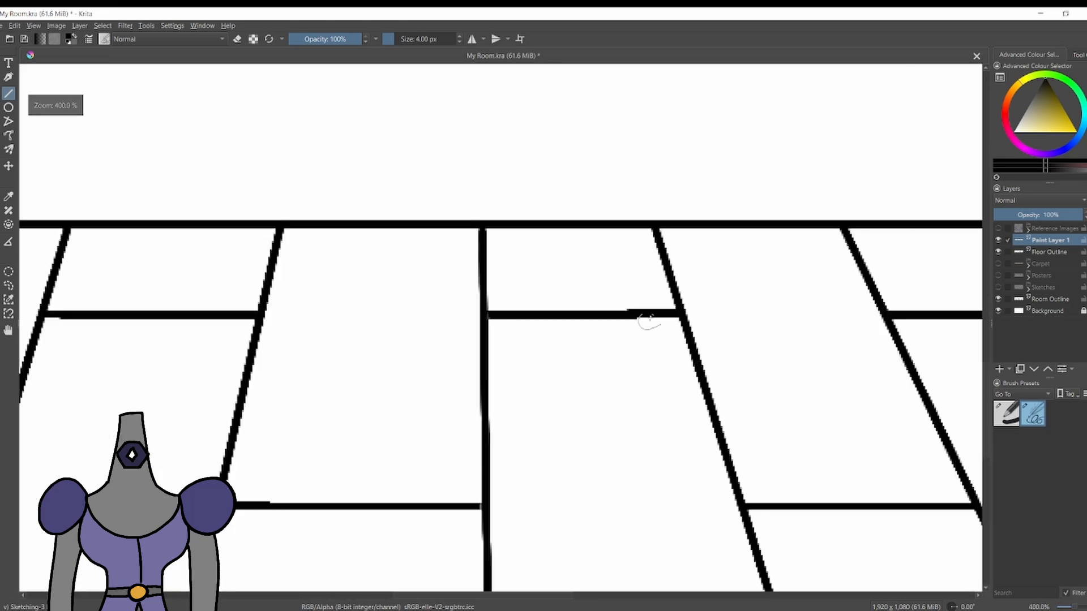
Redraw the incomplete back and middle joints beside the centre line so they span their full boards.
scroll(535, 349, up, 3)
scroll(405, 391, up, 4)
drag(785, 341, 498, 341)
scroll(498, 342, down, 5)
scroll(662, 391, up, 6)
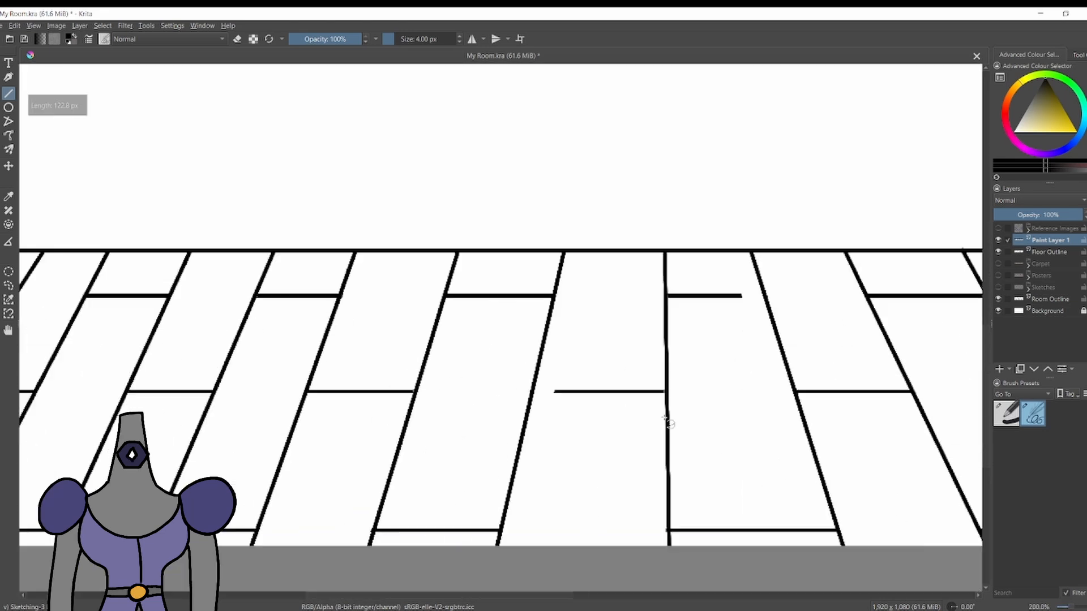
drag(679, 395, 164, 394)
scroll(305, 377, down, 1)
scroll(309, 376, down, 3)
scroll(543, 280, up, 4)
drag(607, 286, 509, 295)
scroll(456, 299, down, 9)
scroll(388, 289, up, 3)
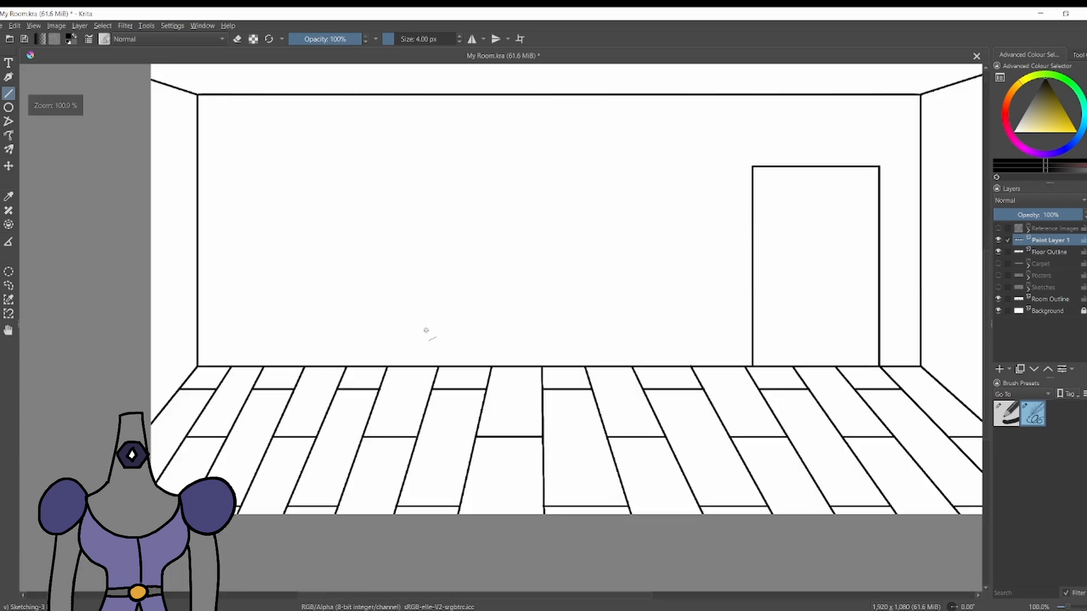
Rename Paint Layer 1 as Floor Outline 2 and add a layer named Floor Colour beneath Floor Outline.
click(1060, 240)
text(Floor Outline 2)
key(Return)
click(1057, 264)
click(999, 369)
double_click(1067, 266)
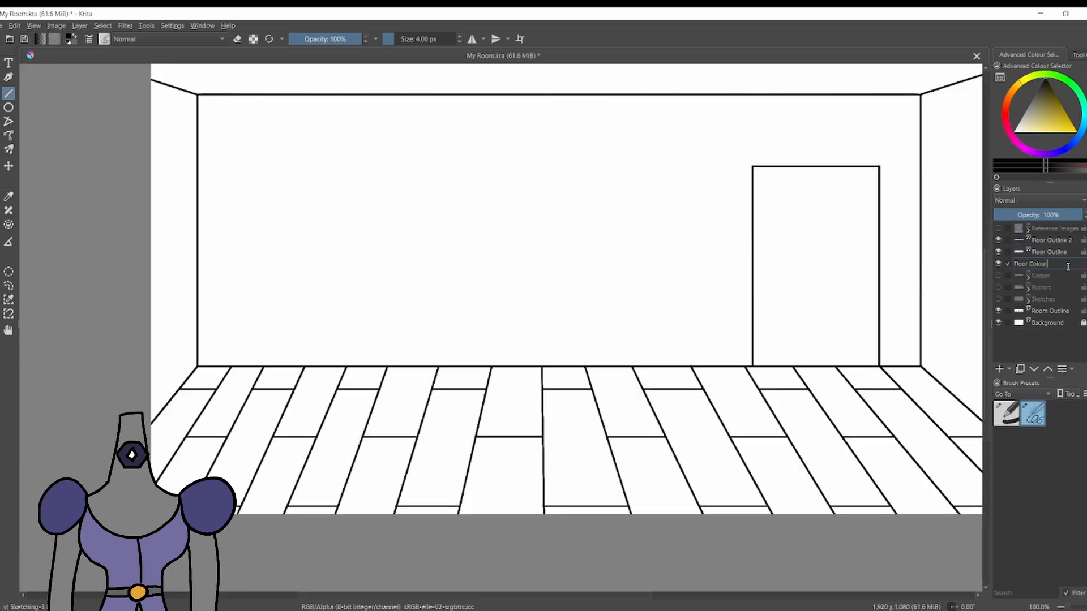
key(Return)
Trace the inside of the floor's border in light purple with the Basic-1 brush at 22 px.
click(1024, 148)
click(1039, 116)
click(1007, 414)
drag(1038, 119, 1033, 154)
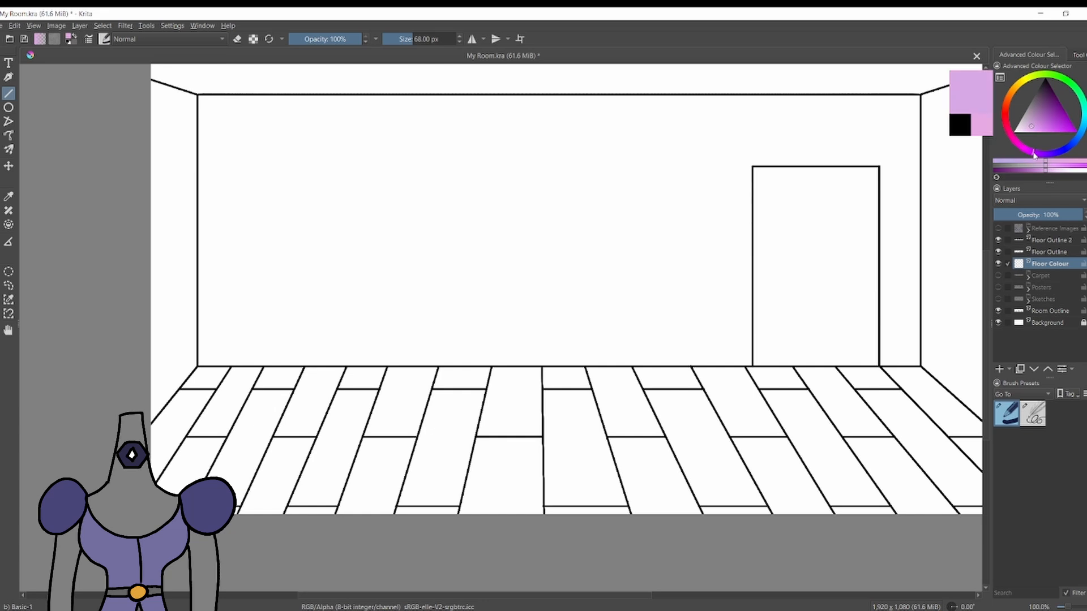
key(bracketleft)
key(bracketleft)
key(bracketleft)
key(bracketleft)
key(bracketleft)
key(bracketleft)
key(bracketleft)
key(bracketleft)
key(bracketleft)
key(bracketleft)
key(bracketleft)
key(bracketleft)
key(bracketleft)
key(bracketleft)
key(bracketleft)
mouse_move(201, 373)
mouse_down()
mouse_move(825, 383)
mouse_move(916, 375)
mouse_move(943, 439)
mouse_up()
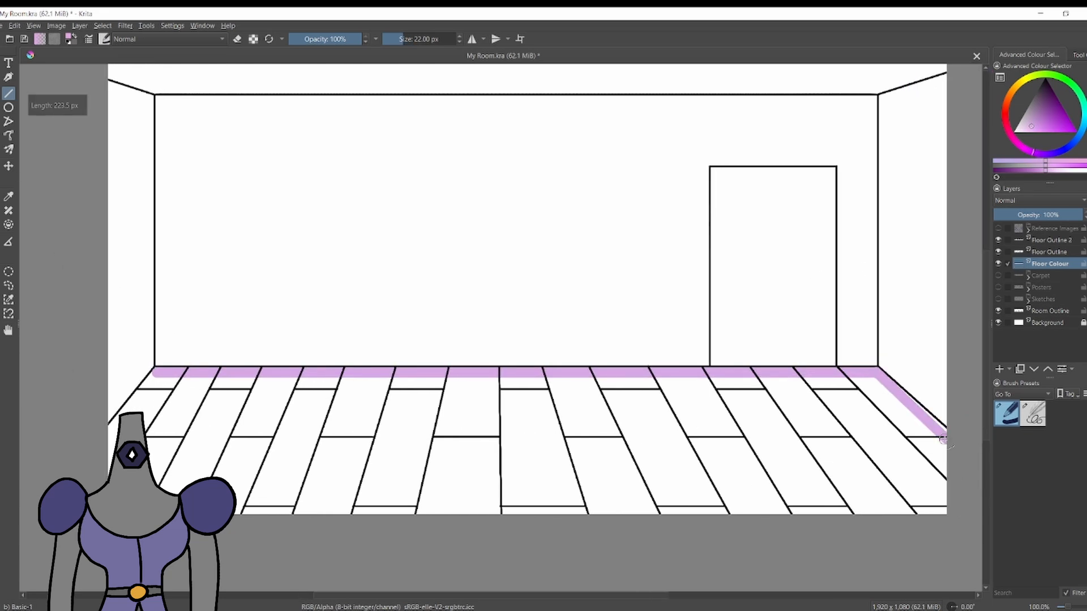
drag(846, 513, 110, 512)
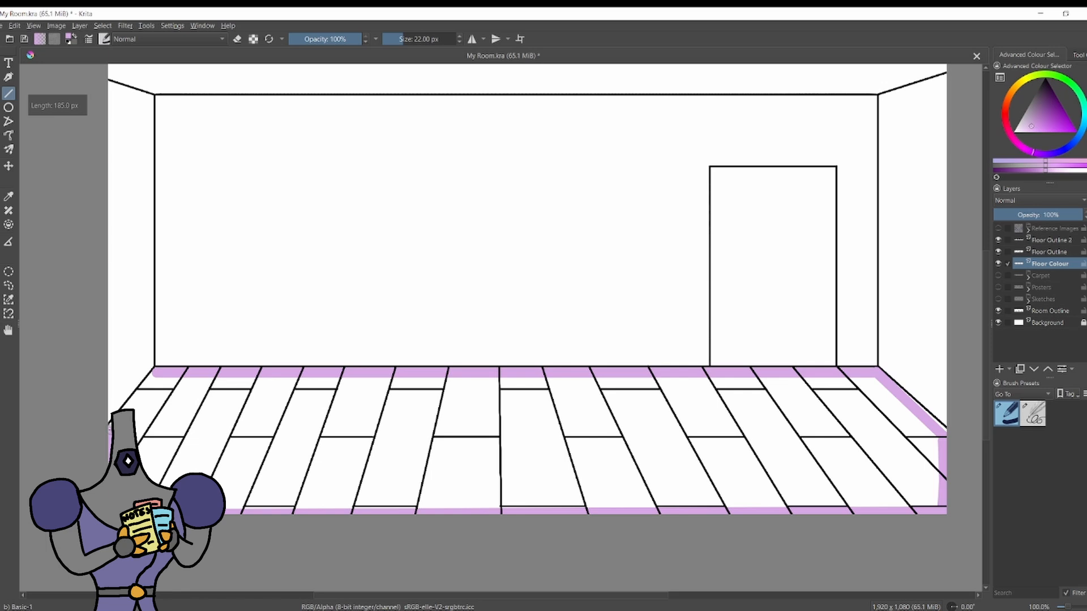
Group the three floor layers as Floor Boards and move the group below Room Outline.
shift+click(1053, 240)
key(ctrl+g)
double_click(1045, 240)
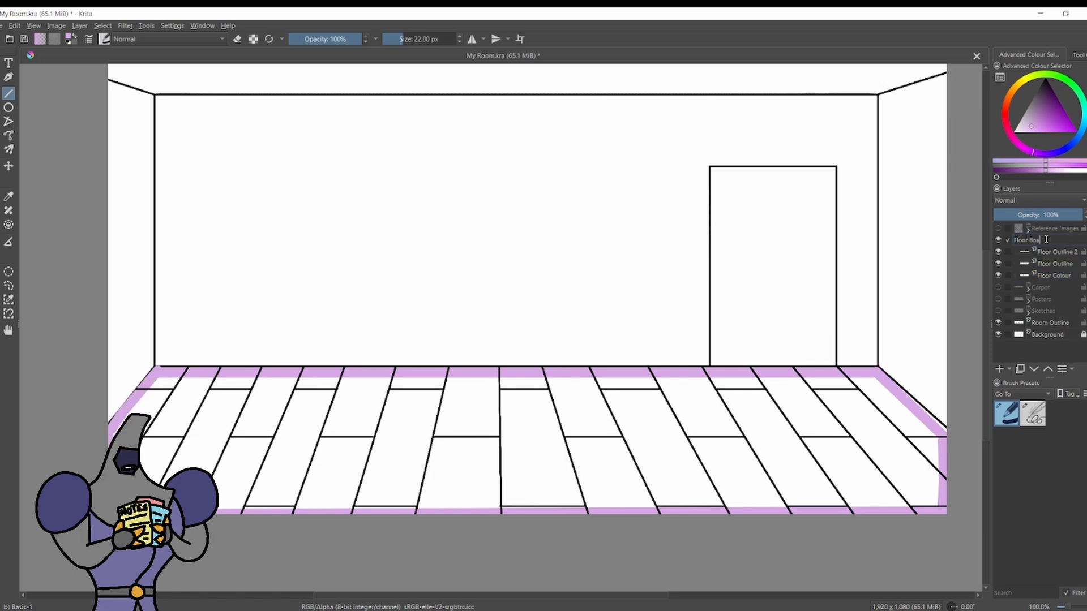
drag(1043, 238, 1046, 329)
Fill the floor with light purple on the Floor Colour layer and cover the gaps along the floor's edge.
key(f)
click(219, 462)
click(1051, 327)
click(222, 443)
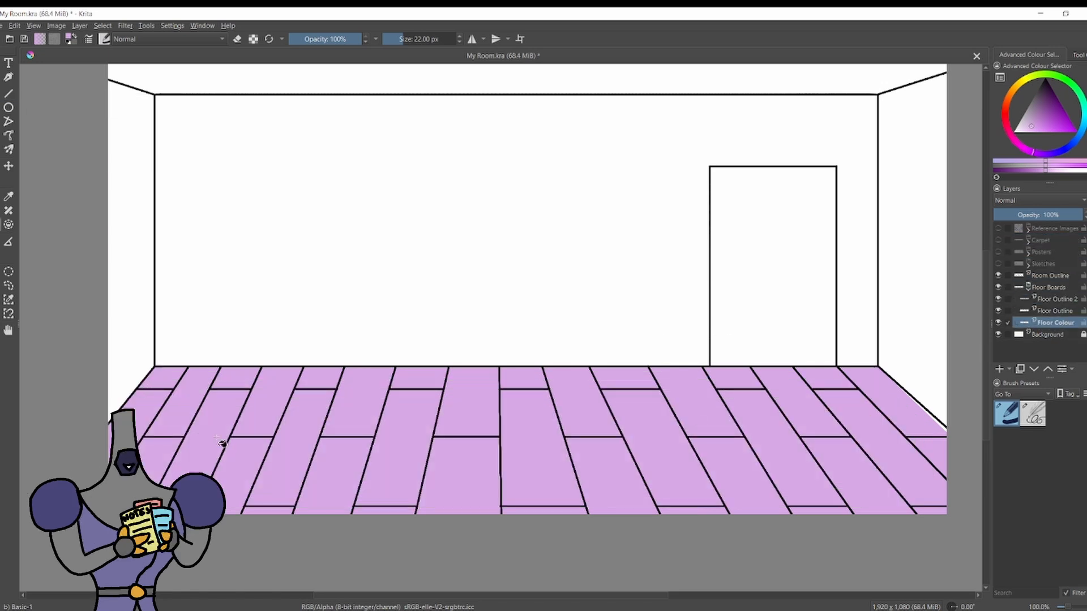
key(b)
key(l)
drag(155, 366, 868, 371)
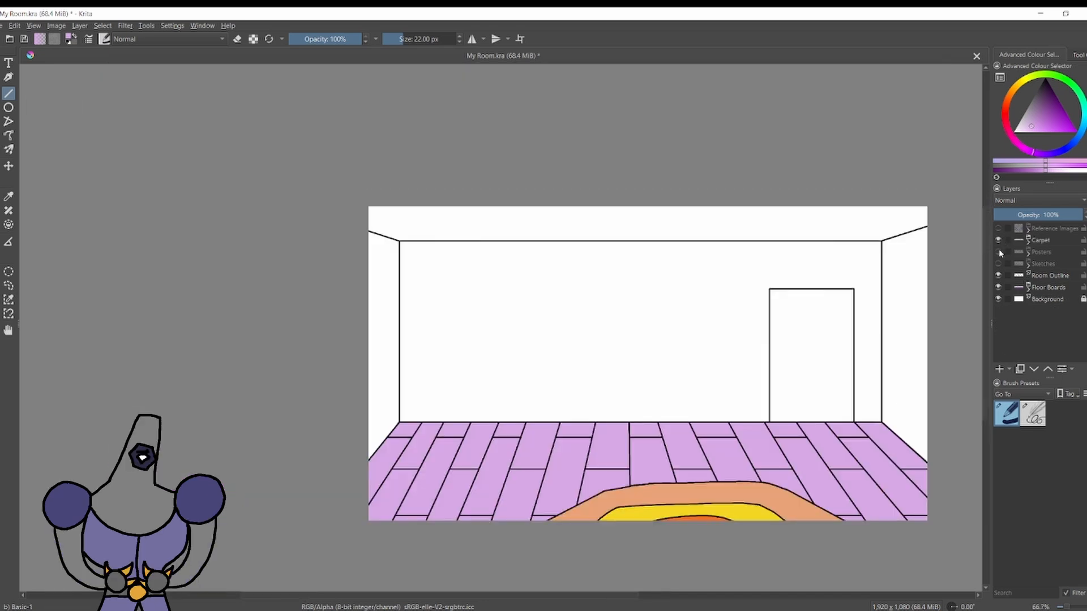
Add a paint layer named Wall Colour between Room Outline and Floor Boards.
click(1047, 288)
click(1047, 276)
click(1039, 290)
click(999, 369)
double_click(1045, 288)
text(Wall Colour)
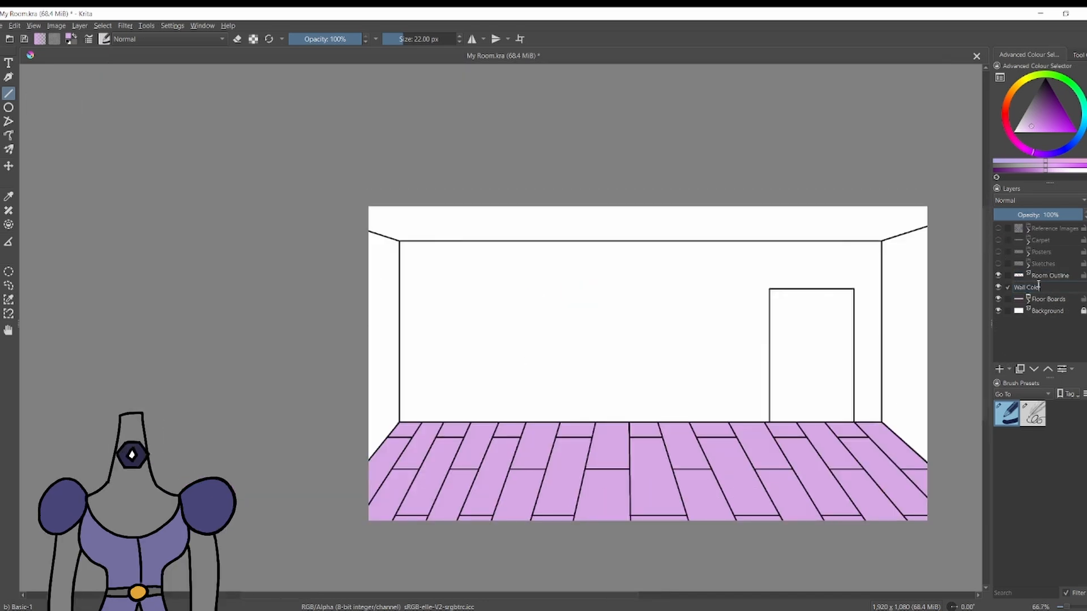
key(Return)
Pick a light tan and trace the base of the left wall along the floor edge with the 22 px brush.
click(1012, 91)
scroll(315, 388, up, 1)
drag(369, 512, 437, 432)
scroll(426, 456, up, 1)
key(ctrl+z)
scroll(425, 455, up, 2)
drag(334, 549, 461, 403)
scroll(396, 362, down, 5)
scroll(455, 352, up, 3)
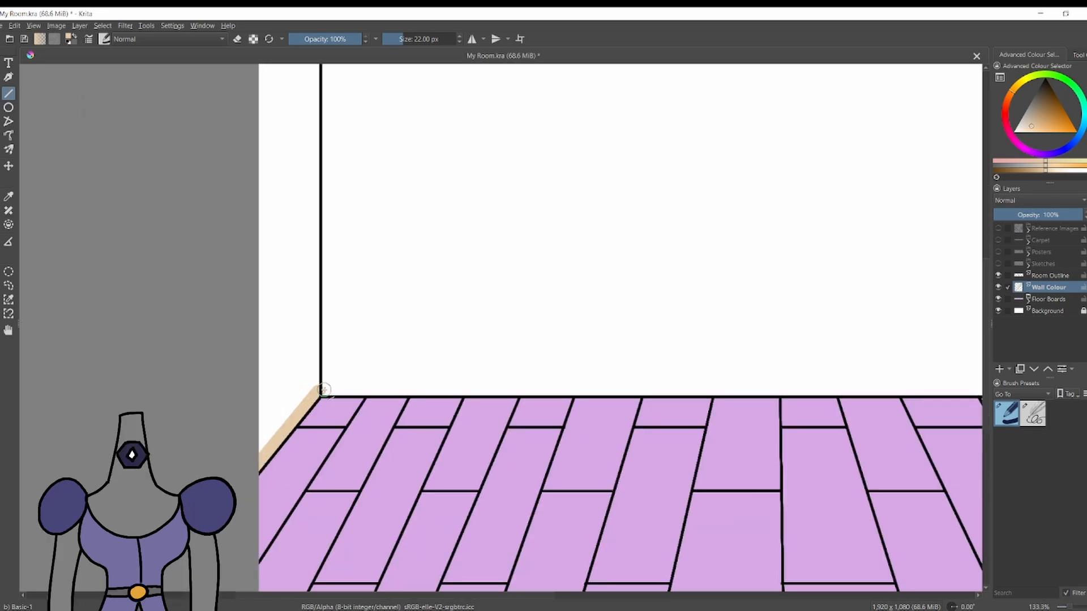
Trace the base of the back wall and the right wall in tan just above the floor.
mouse_move(323, 390)
mouse_down()
mouse_move(841, 360)
mouse_move(937, 380)
mouse_up()
scroll(895, 436, up, 2)
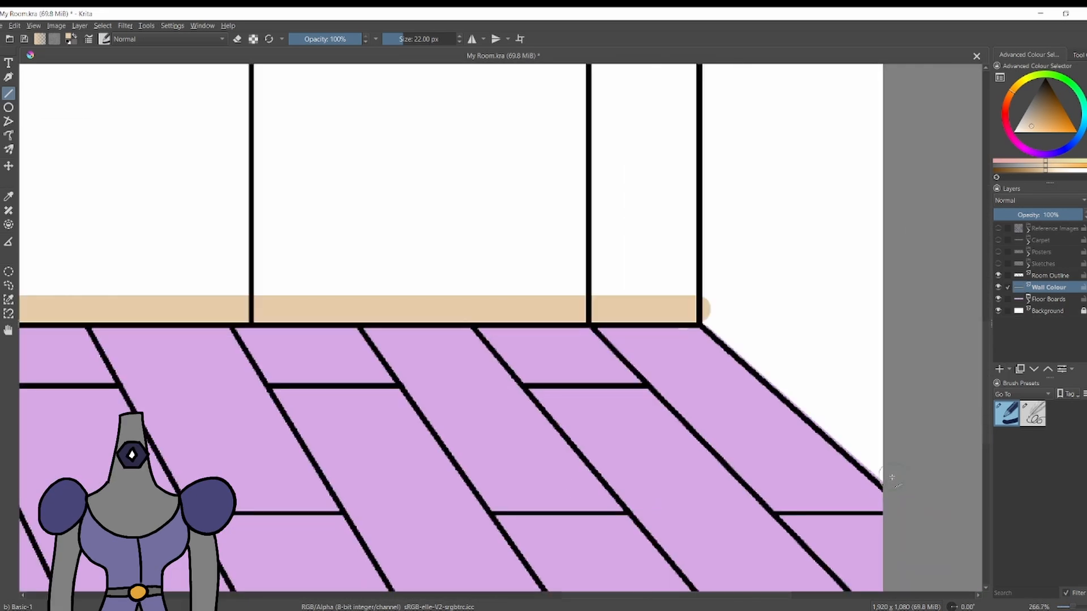
drag(903, 489, 712, 307)
scroll(883, 464, down, 4)
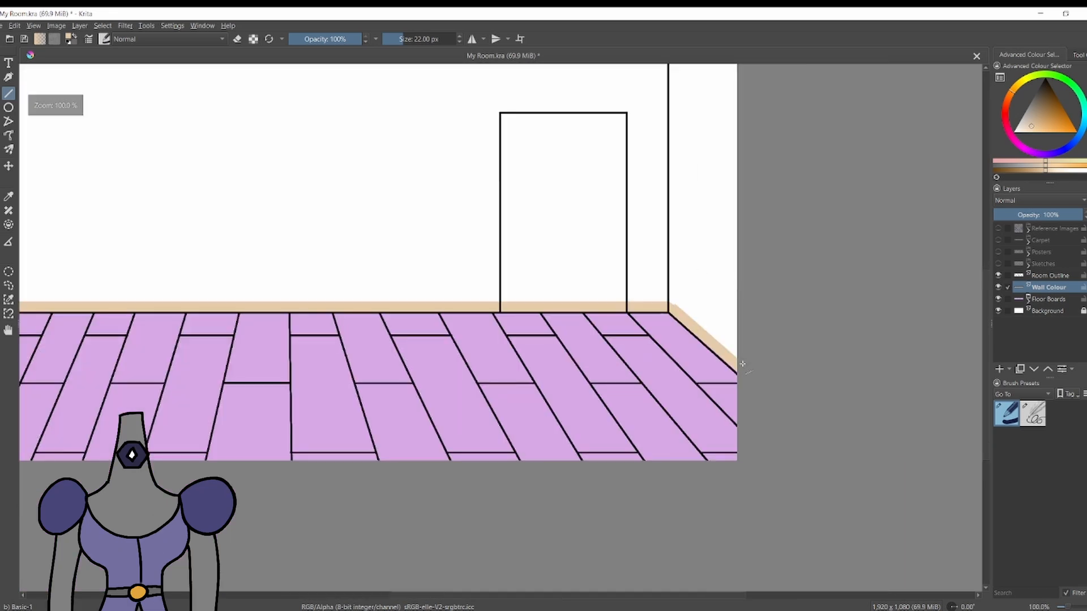
Trace tan along the right wall's outer edge, its sloping top and the back wall's top, closing the corner gap.
drag(734, 361, 738, 112)
drag(738, 112, 668, 136)
scroll(721, 109, up, 4)
key(ctrl+z)
drag(783, 133, 515, 217)
scroll(506, 224, down, 4)
mouse_move(504, 226)
mouse_down()
mouse_move(746, 207)
mouse_move(72, 236)
mouse_move(28, 224)
mouse_up()
scroll(558, 218, up, 4)
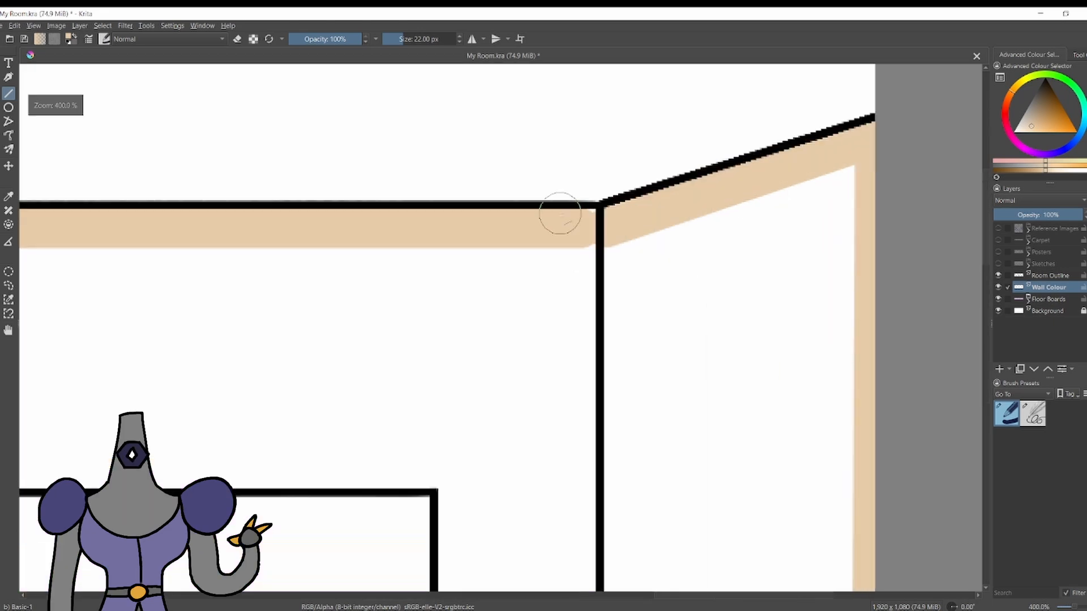
drag(606, 226, 617, 231)
Trace the left wall's sloping top and outer edge in tan to close the wall border.
scroll(616, 231, down, 5)
scroll(247, 226, up, 4)
drag(173, 211, 263, 243)
scroll(263, 243, down, 4)
scroll(192, 363, up, 2)
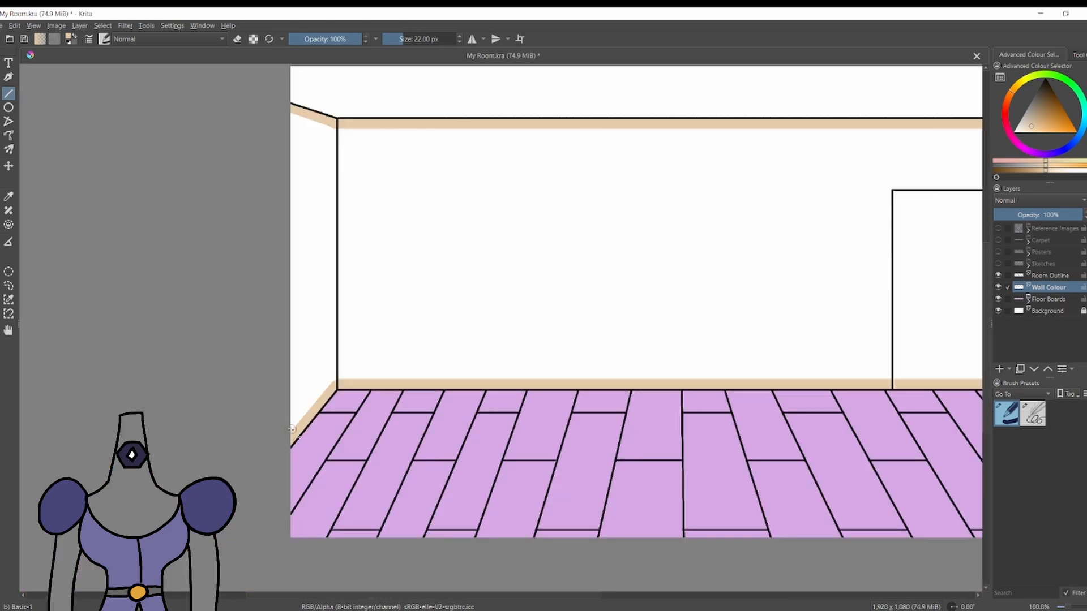
drag(292, 431, 292, 112)
Fill the area inside the wall border with the tan colour.
scroll(292, 112, down, 3)
scroll(367, 113, up, 2)
key(f)
click(375, 204)
scroll(378, 206, down, 1)
scroll(362, 181, up, 1)
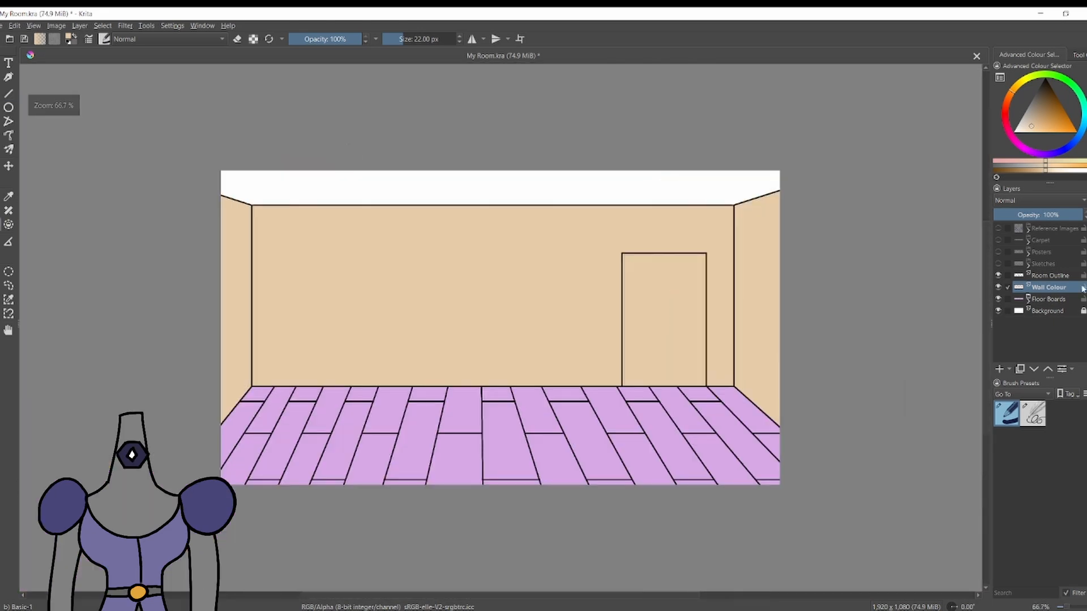
Add a paint layer named Ceiling Colour above Wall Colour.
click(1000, 370)
double_click(1068, 285)
text(Ceiling Colour)
key(Return)
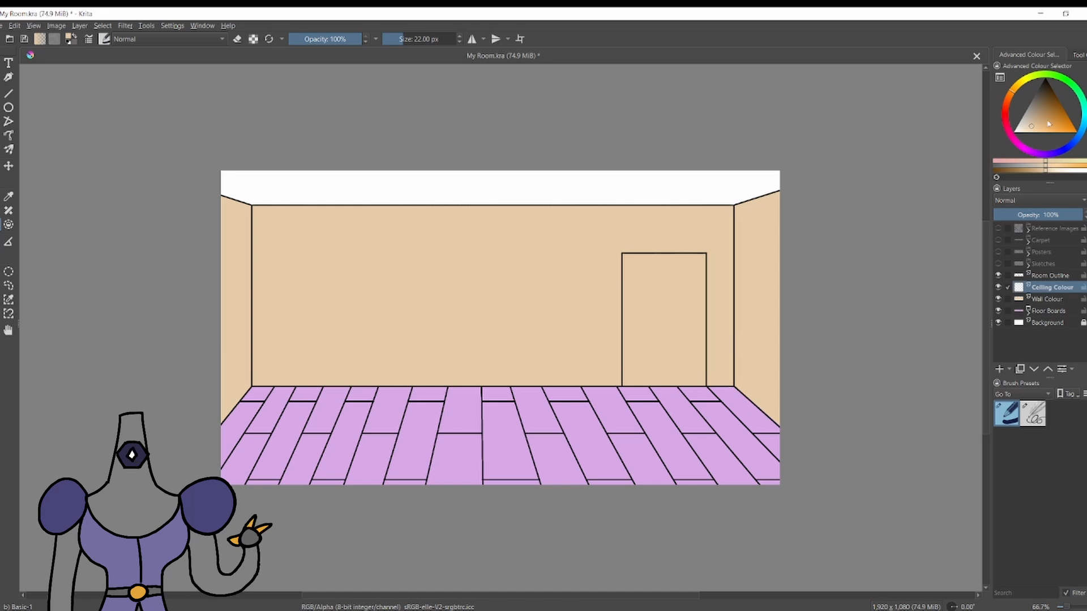
Pick a grey-blue and trace the ceiling's sloping edge above the left wall with the 22 px brush.
click(1080, 134)
click(1035, 108)
scroll(198, 169, up, 1)
drag(232, 204, 279, 218)
scroll(252, 207, up, 6)
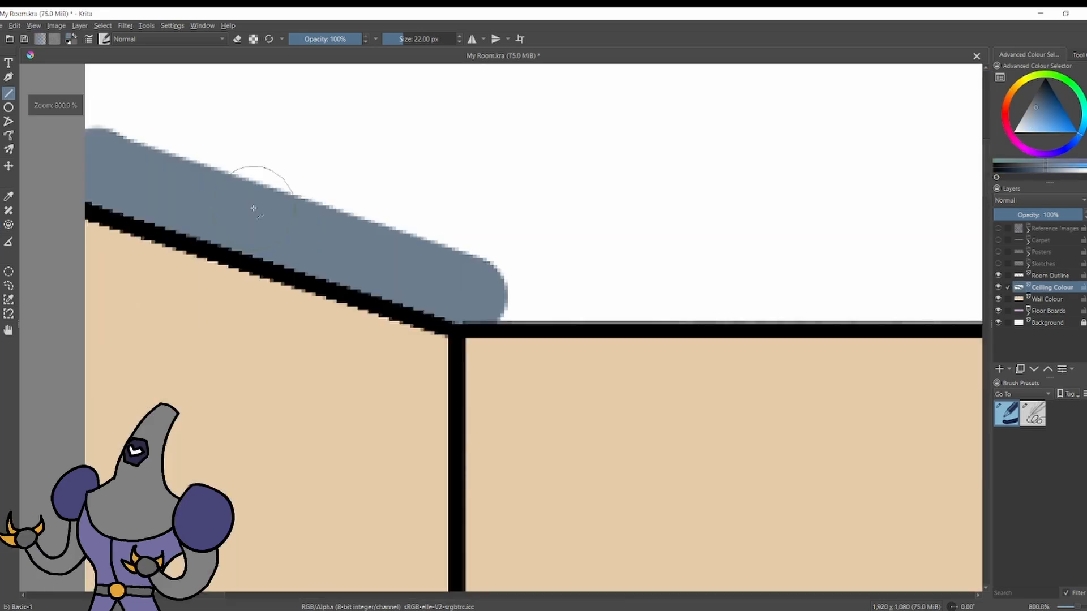
scroll(253, 208, down, 7)
scroll(750, 184, up, 4)
scroll(931, 260, up, 1)
Trace the ceiling's outer side edges and right-hand slope in grey-blue.
mouse_move(936, 252)
mouse_down()
mouse_move(665, 344)
mouse_move(930, 238)
mouse_move(929, 164)
mouse_up()
scroll(928, 164, down, 7)
scroll(660, 159, up, 7)
drag(600, 344, 600, 241)
scroll(600, 240, down, 7)
scroll(874, 218, up, 3)
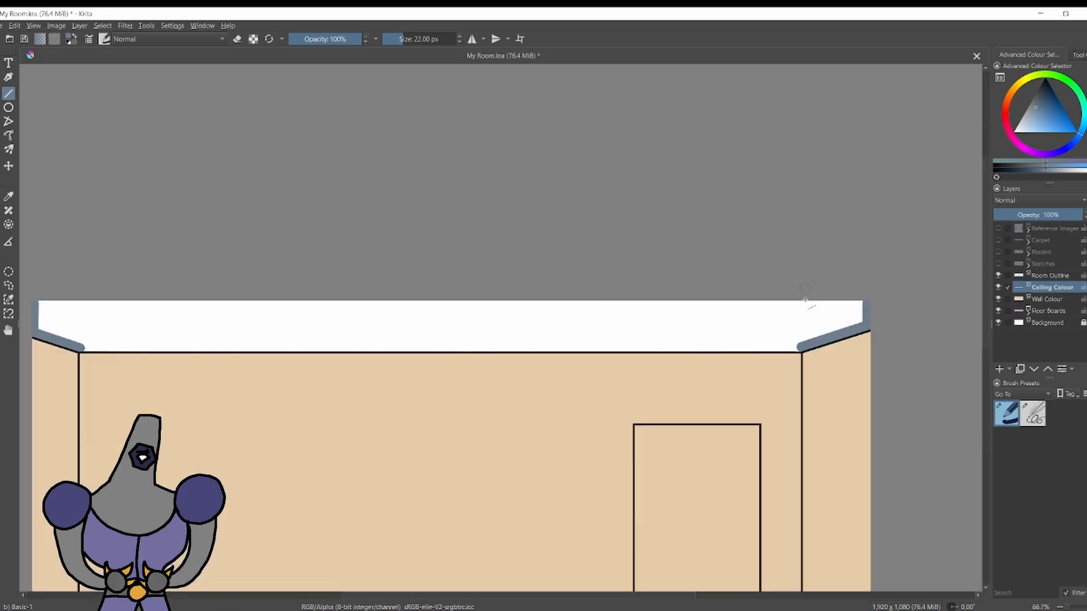
Trace grey-blue lines along the ceiling's back edge above the back wall and along its upper edge to close the border.
scroll(785, 344, up, 2)
mouse_move(817, 347)
mouse_down()
mouse_move(231, 317)
mouse_move(286, 317)
mouse_move(175, 322)
mouse_up()
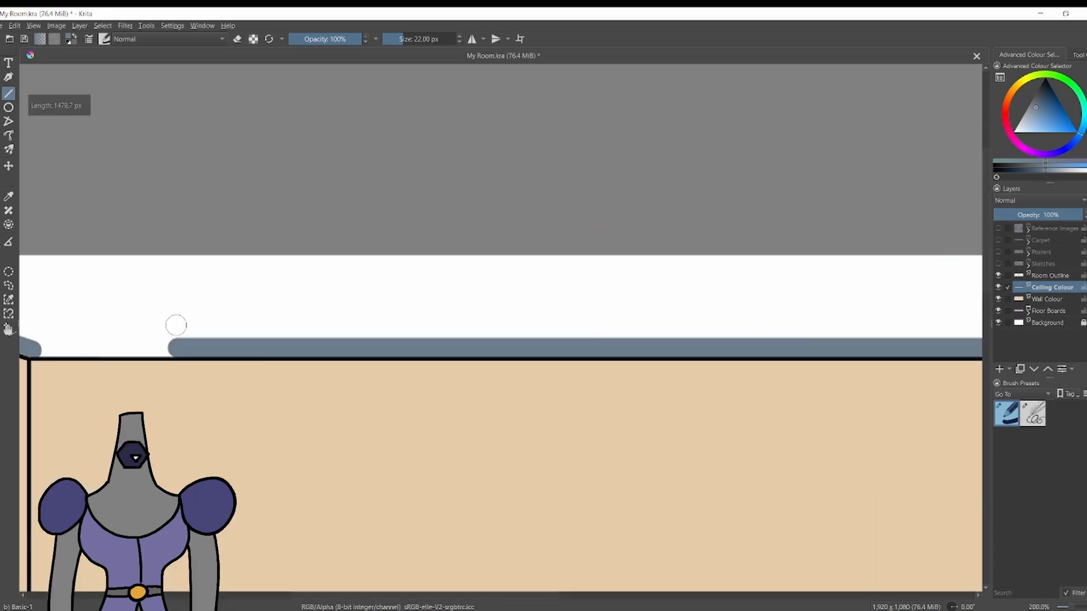
scroll(725, 320, down, 3)
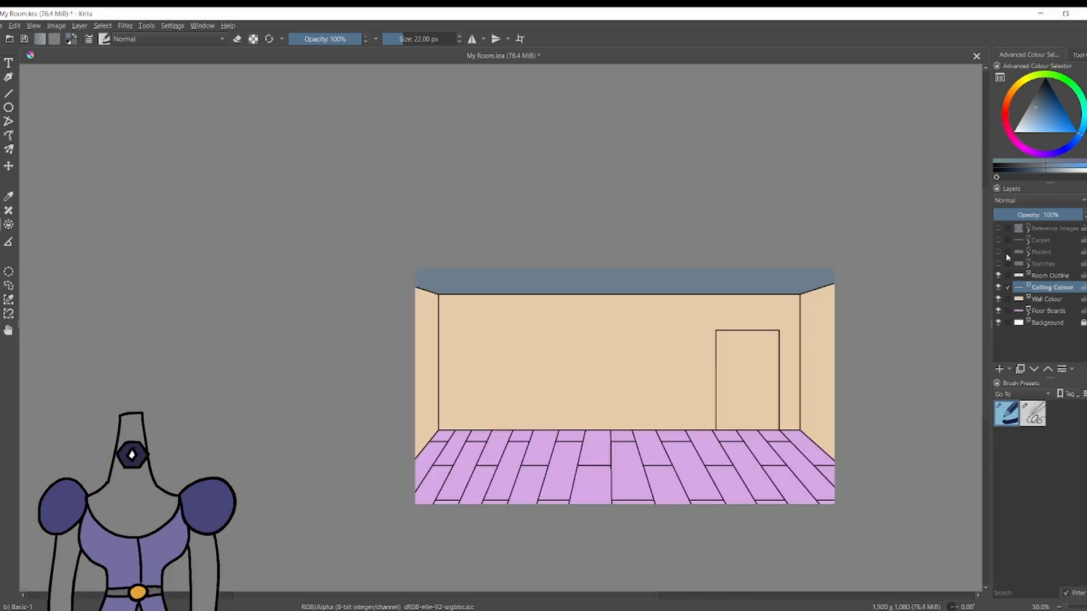
Fill the whole ceiling with grey-blue and refill it with a lighter, brighter blue.
click(998, 251)
click(997, 240)
click(998, 240)
click(998, 252)
scroll(846, 255, up, 2)
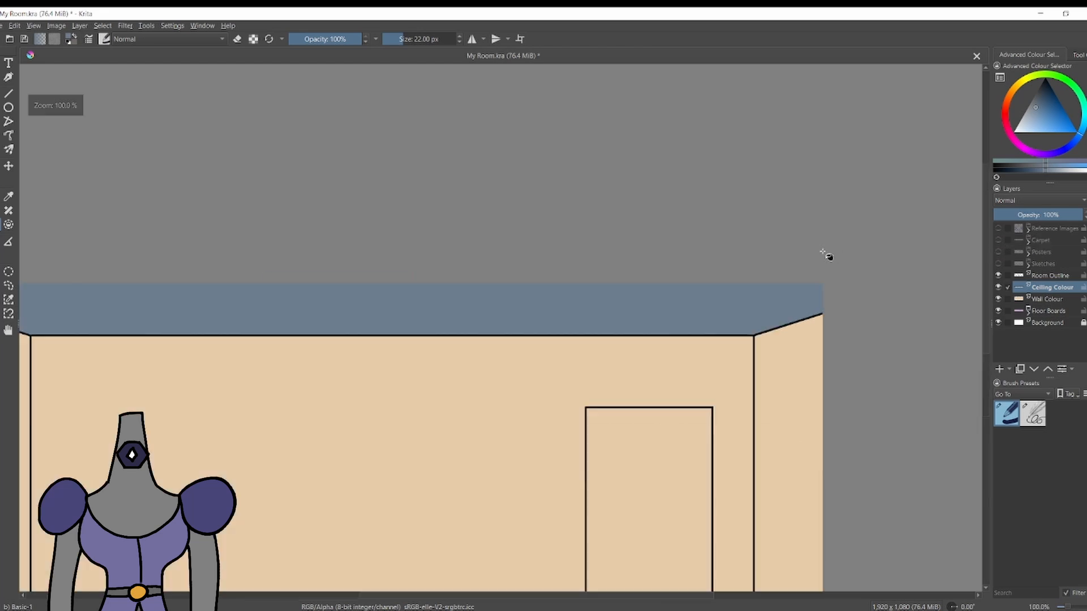
click(1036, 113)
click(1036, 116)
click(566, 309)
scroll(538, 300, down, 2)
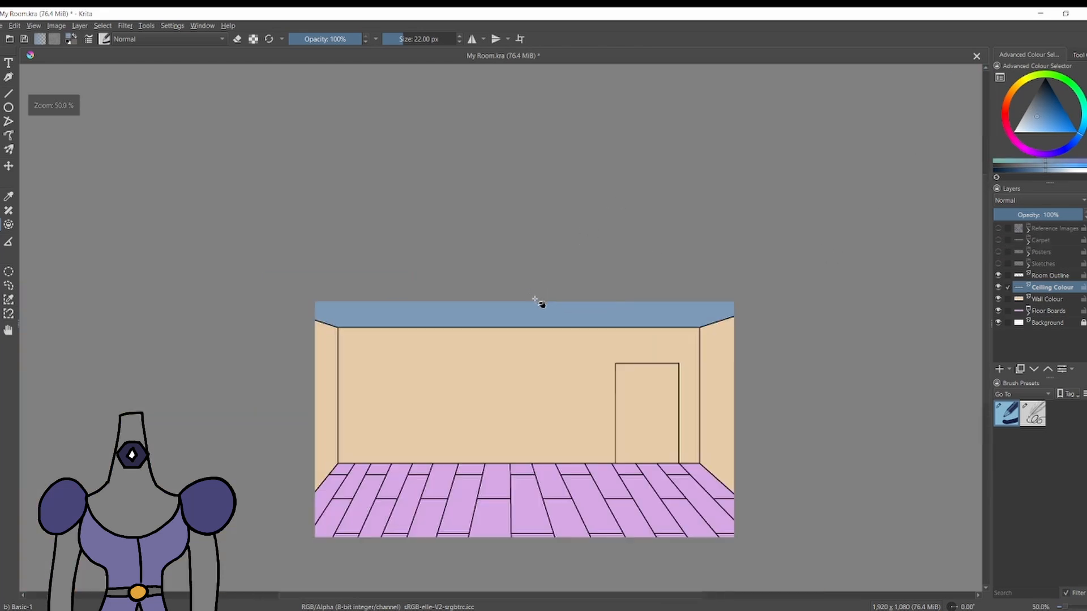
scroll(539, 301, up, 1)
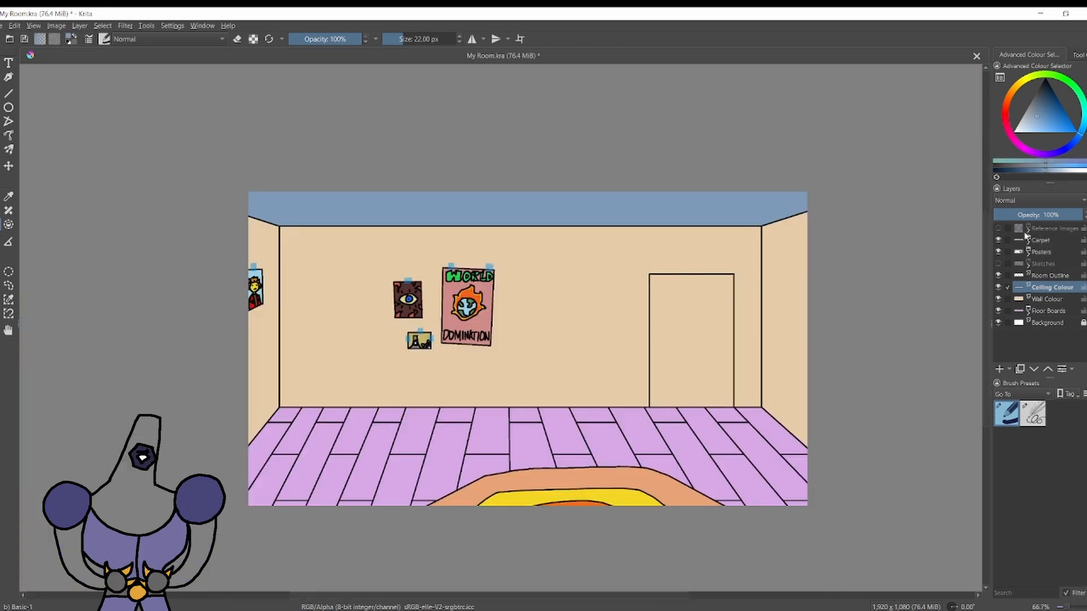
Hide the Floor Boards, Ceiling Colour and Wall Colour layers, and add a Window layer above Room Outline with the Sketches visible.
click(998, 240)
click(998, 252)
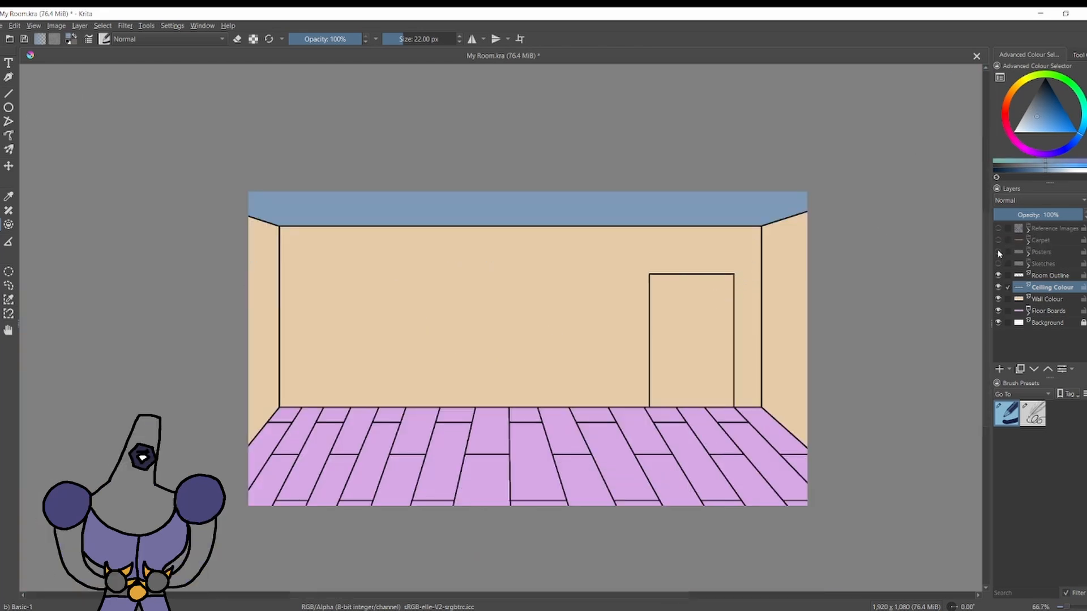
click(998, 311)
click(998, 287)
click(997, 299)
scroll(949, 282, up, 1)
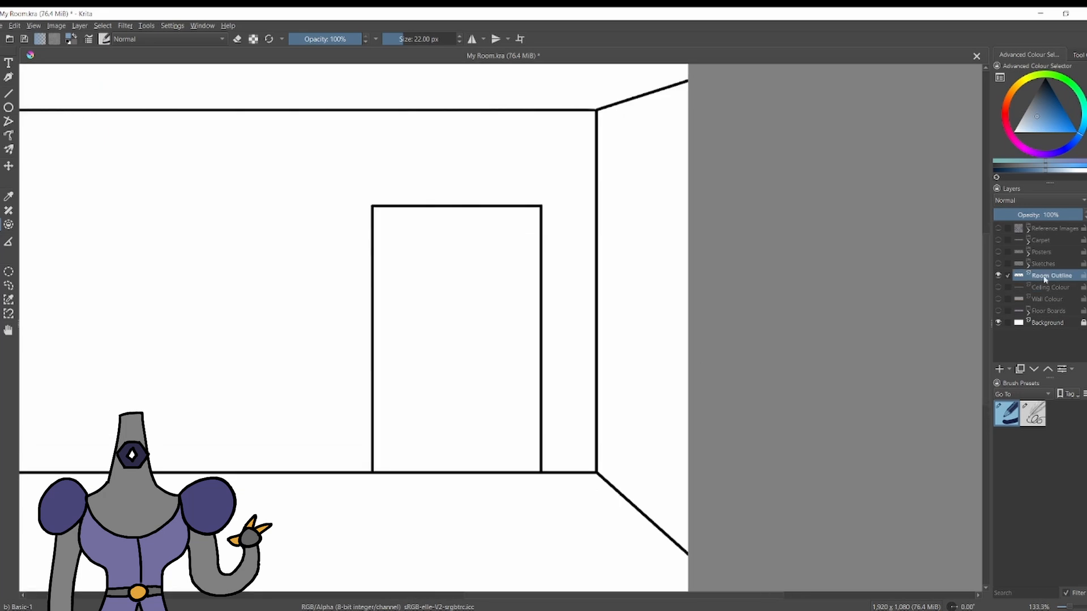
click(998, 263)
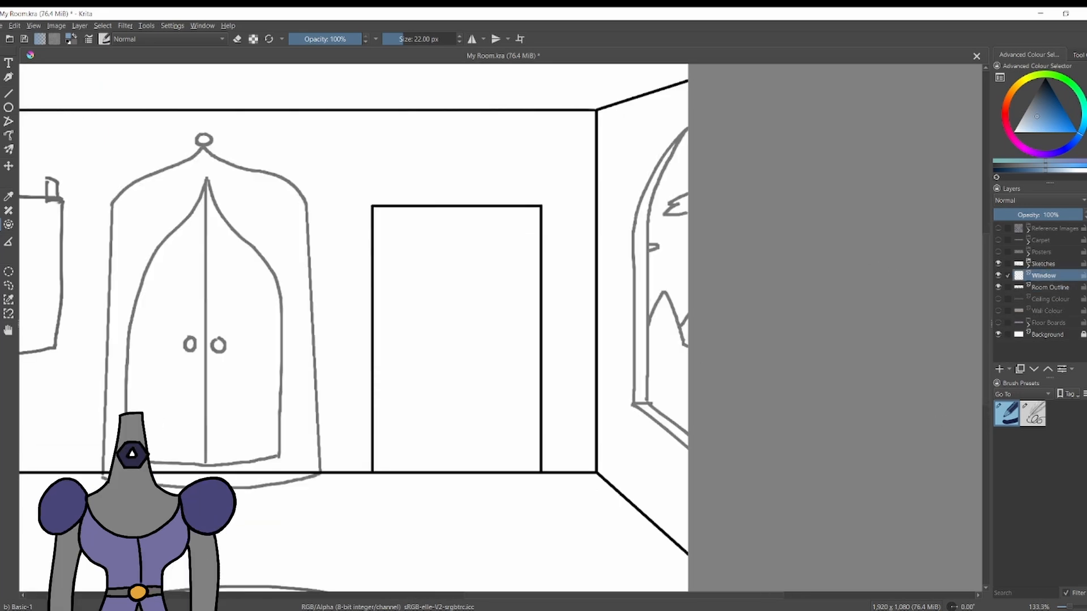
Ink the window sill's outline in black over the sketch on the right wall with the 4 px sketching brush, and hide the sketch.
click(1032, 415)
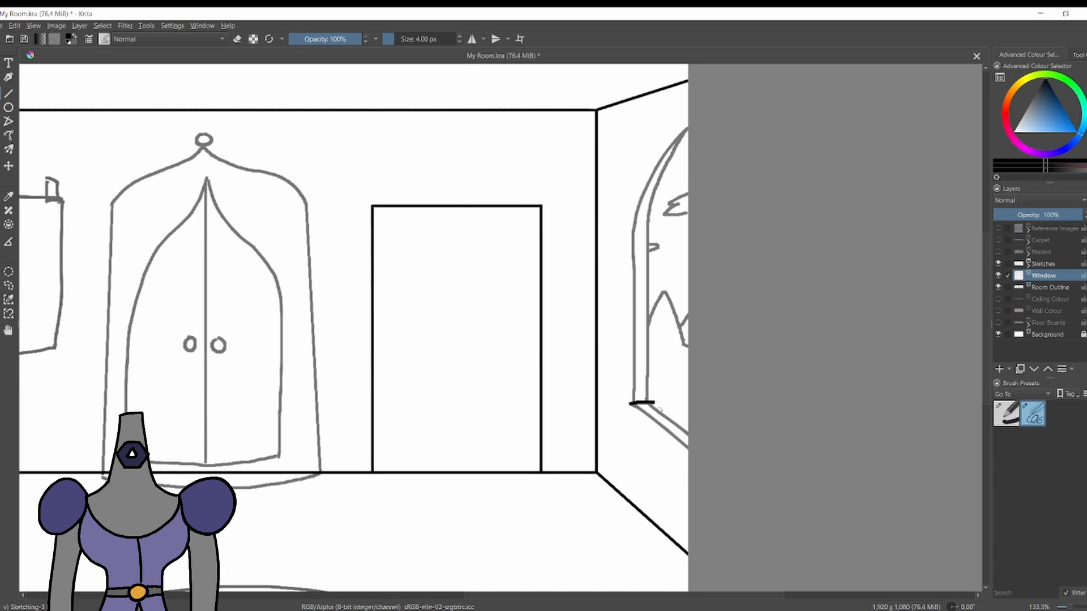
mouse_move(654, 402)
mouse_down()
mouse_move(688, 422)
mouse_move(678, 462)
mouse_up()
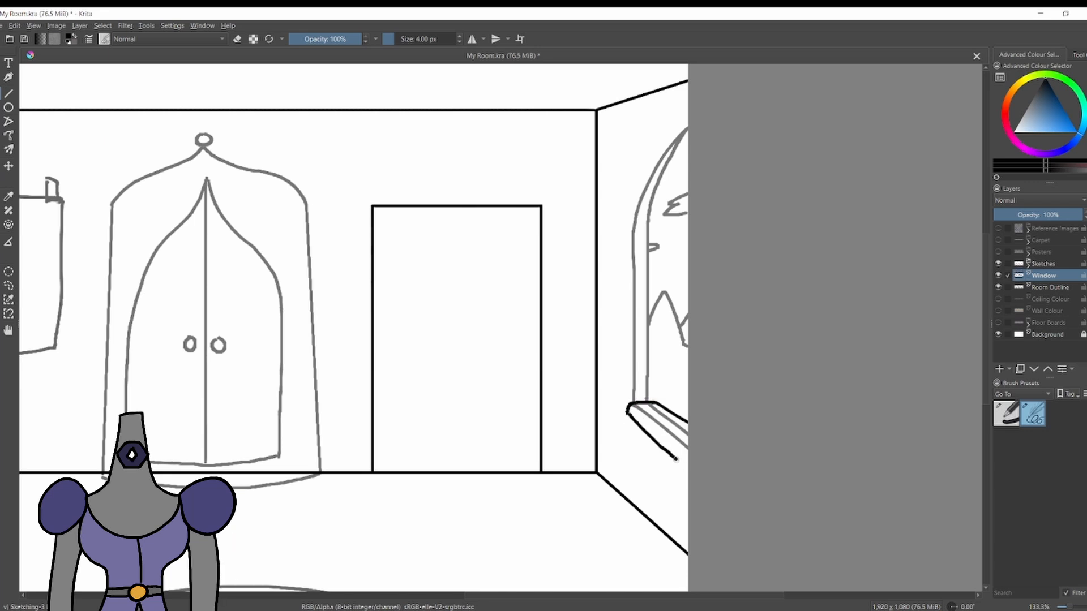
key(ctrl+z)
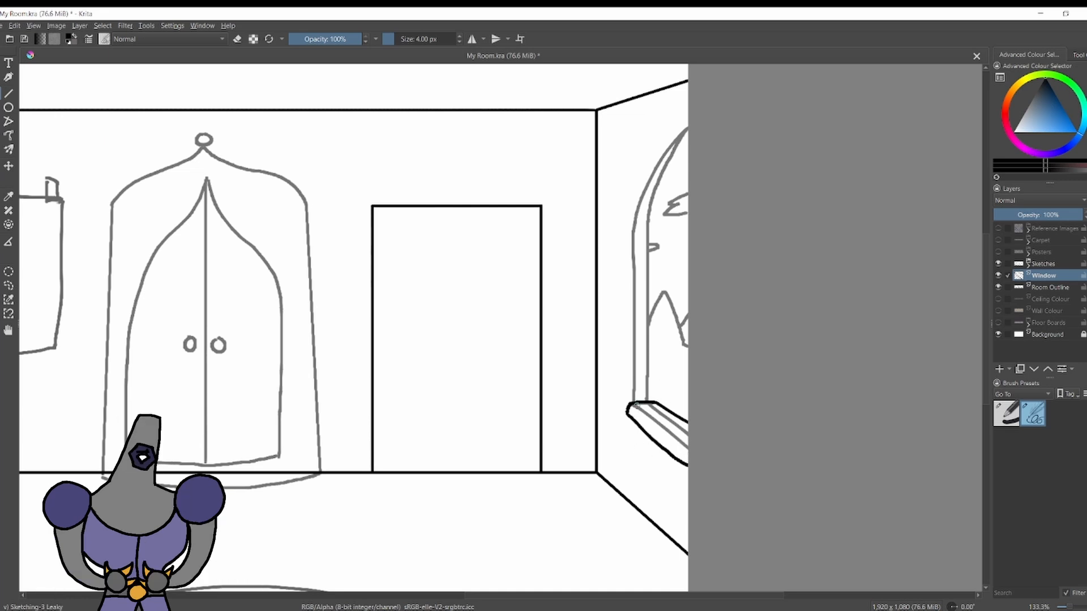
click(998, 264)
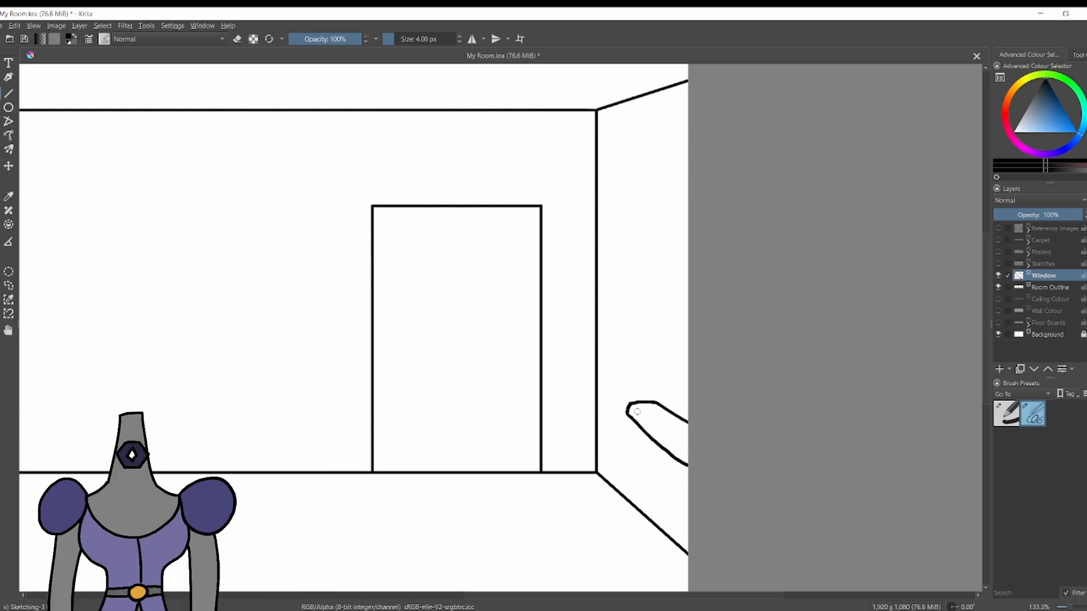
Redraw the sill's lower edge straight and add a straight inner line below its top edge, with the Sketches layer shown again.
key(ctrl+z)
drag(638, 412, 682, 451)
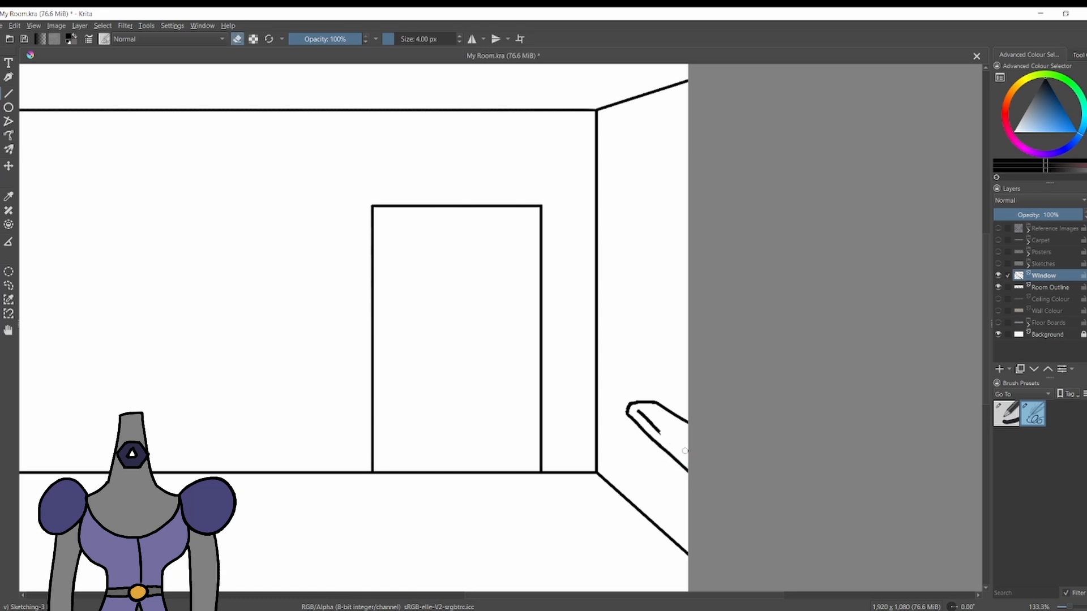
drag(640, 408, 688, 456)
key(ctrl+z)
key(v)
drag(638, 410, 722, 478)
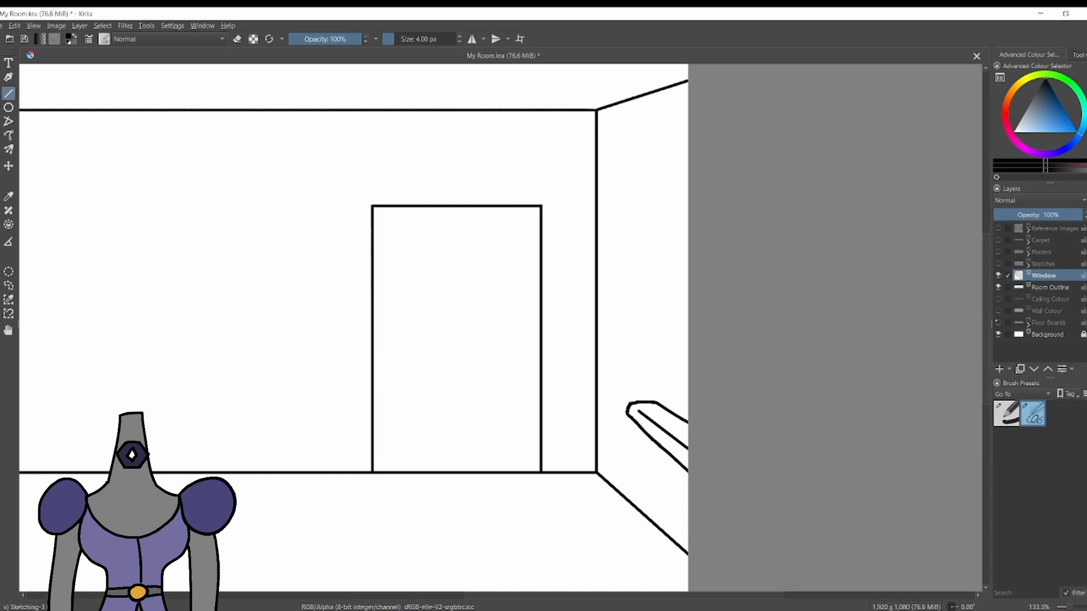
click(997, 264)
click(1051, 288)
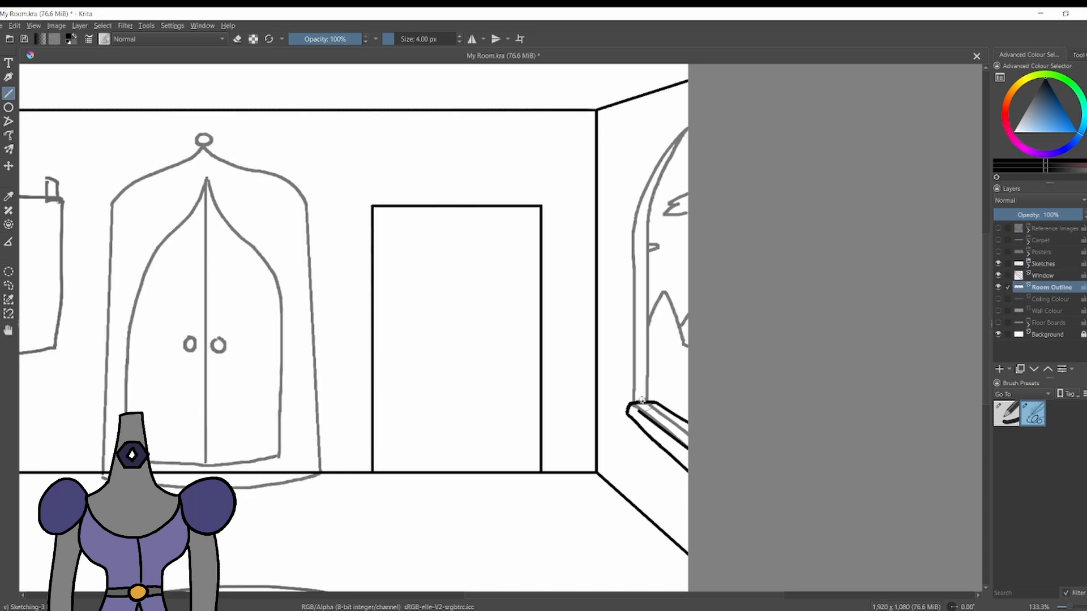
drag(641, 400, 647, 221)
drag(633, 397, 634, 222)
key(ctrl+z)
key(ctrl+z)
On the Window layer, ink the window frame's two vertical lines from the sill upwards and the outer curve of its arch.
click(1044, 275)
drag(648, 398, 649, 223)
drag(634, 223, 633, 401)
click(998, 264)
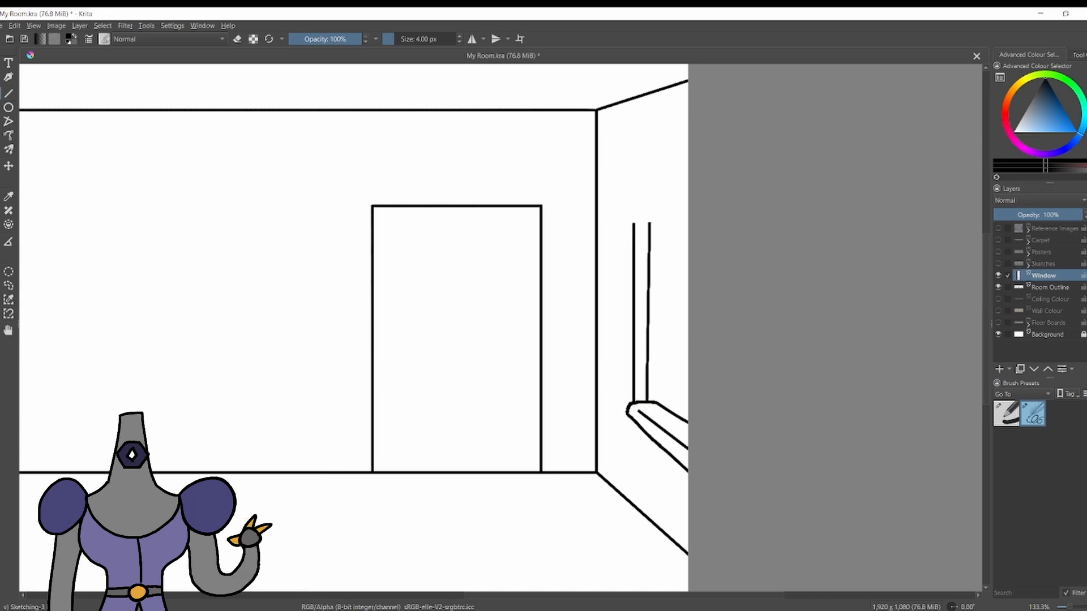
drag(634, 224, 688, 136)
Try several inner curves for the window arch, running from the inner vertical line up to the canvas edge.
drag(649, 223, 686, 142)
key(ctrl+z)
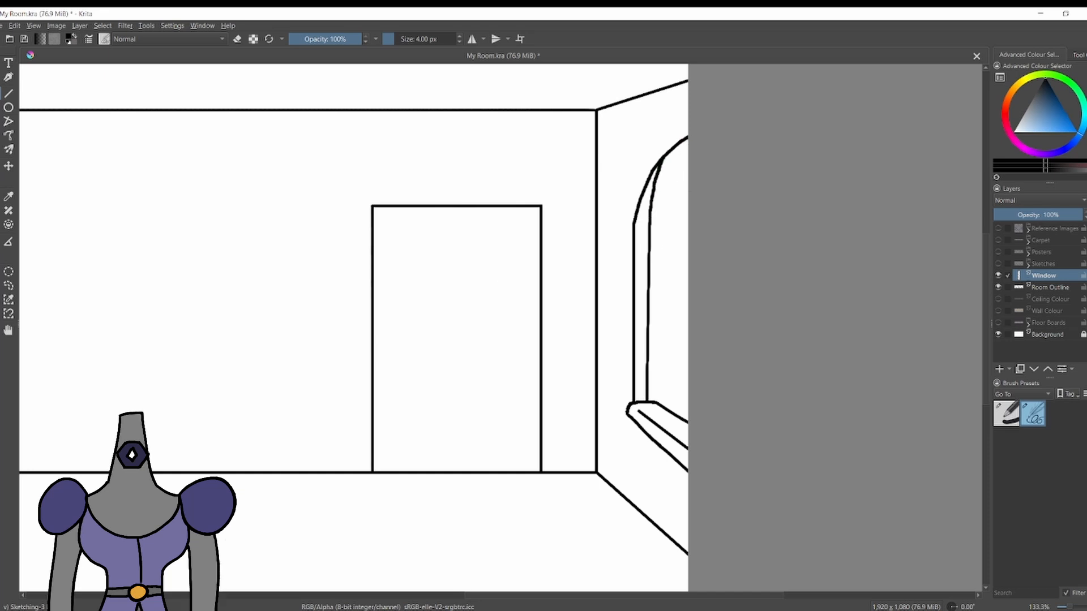
key(ctrl+z)
drag(648, 222, 683, 147)
key(ctrl+z)
drag(649, 223, 688, 149)
key(ctrl+z)
key(ctrl+z)
mouse_move(649, 223)
mouse_down()
mouse_move(684, 140)
mouse_move(648, 224)
mouse_move(684, 143)
mouse_move(658, 175)
mouse_up()
key(ctrl+z)
key(ctrl+z)
key(ctrl+z)
key(ctrl+z)
key(ctrl+z)
drag(687, 141, 654, 207)
key(ctrl+z)
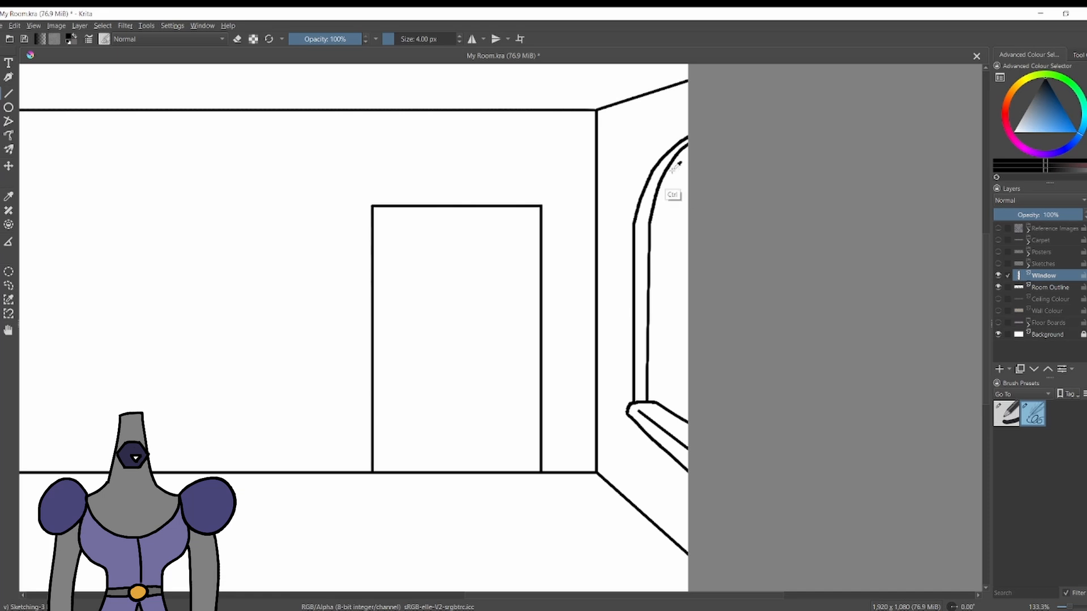
key(ctrl+z)
drag(679, 146, 655, 195)
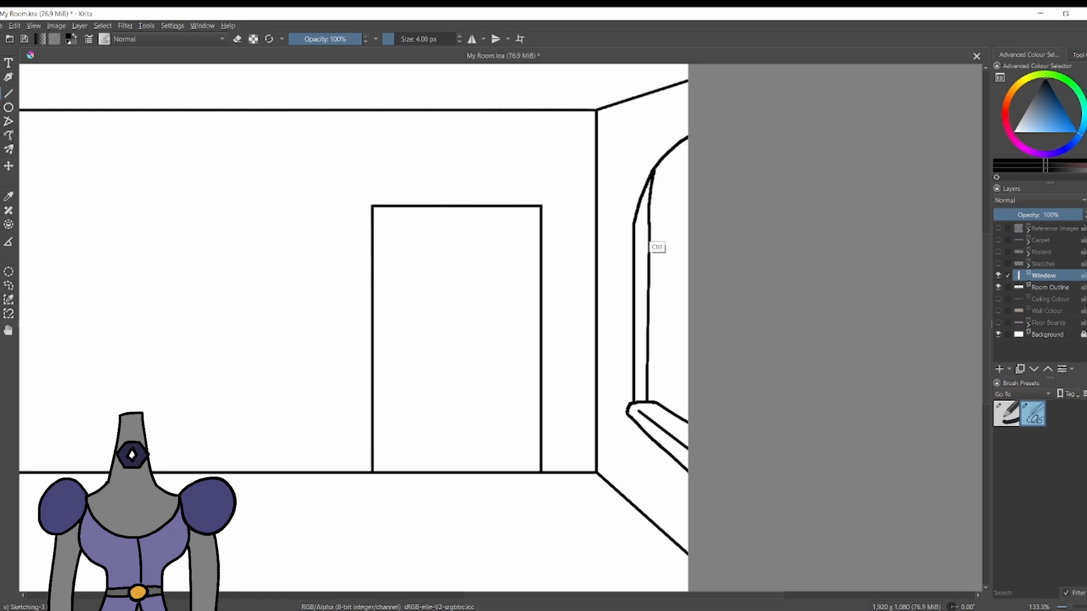
key(ctrl+z)
key(ctrl+z)
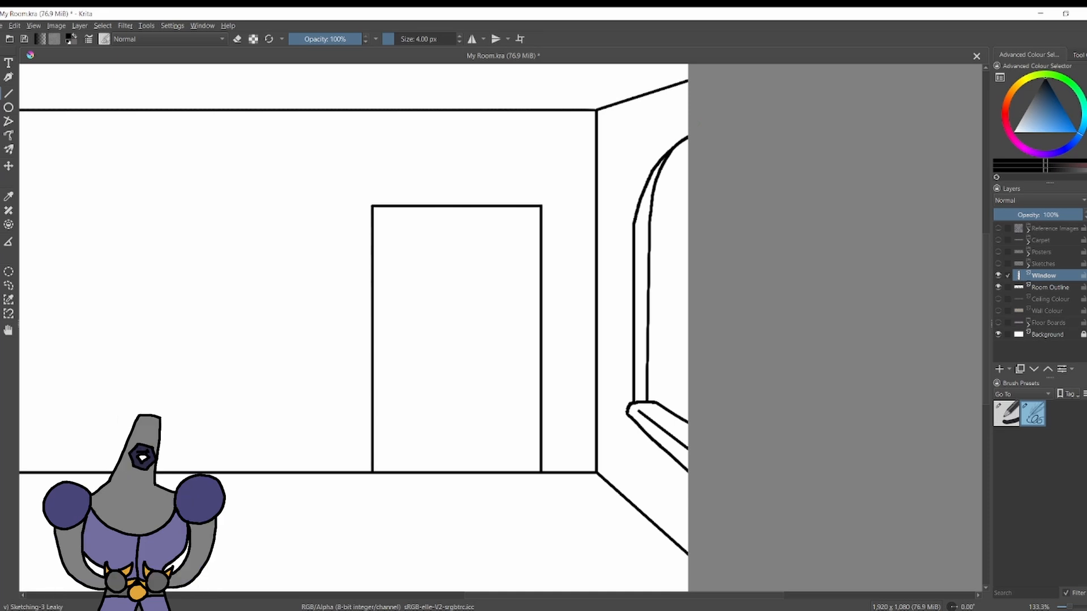
key(ctrl+z)
drag(663, 173, 649, 222)
key(ctrl+z)
drag(649, 223, 654, 195)
key(ctrl+z)
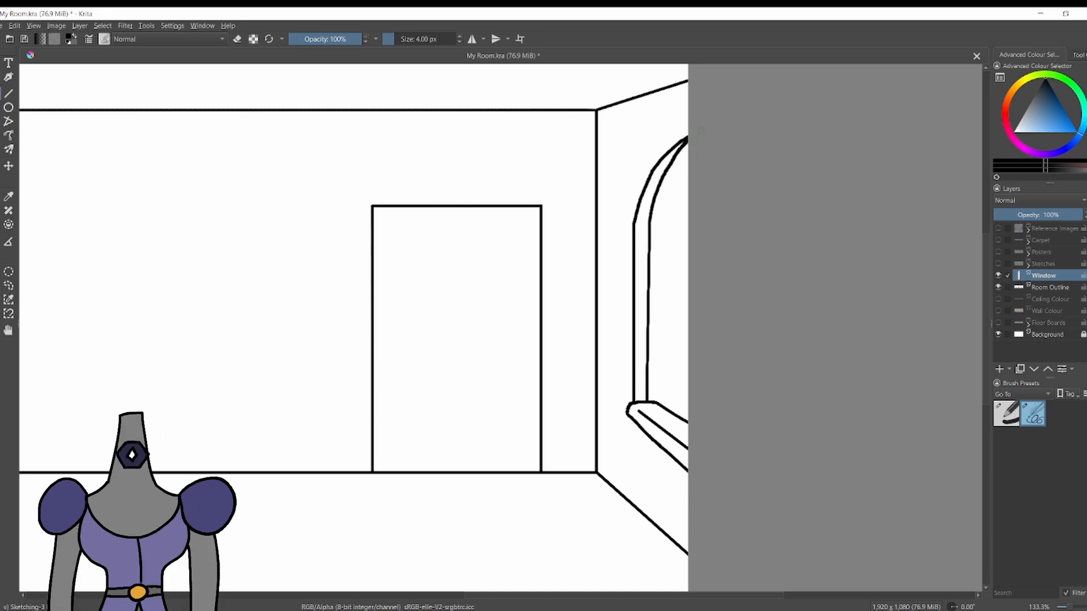
key(ctrl+z)
drag(649, 223, 688, 139)
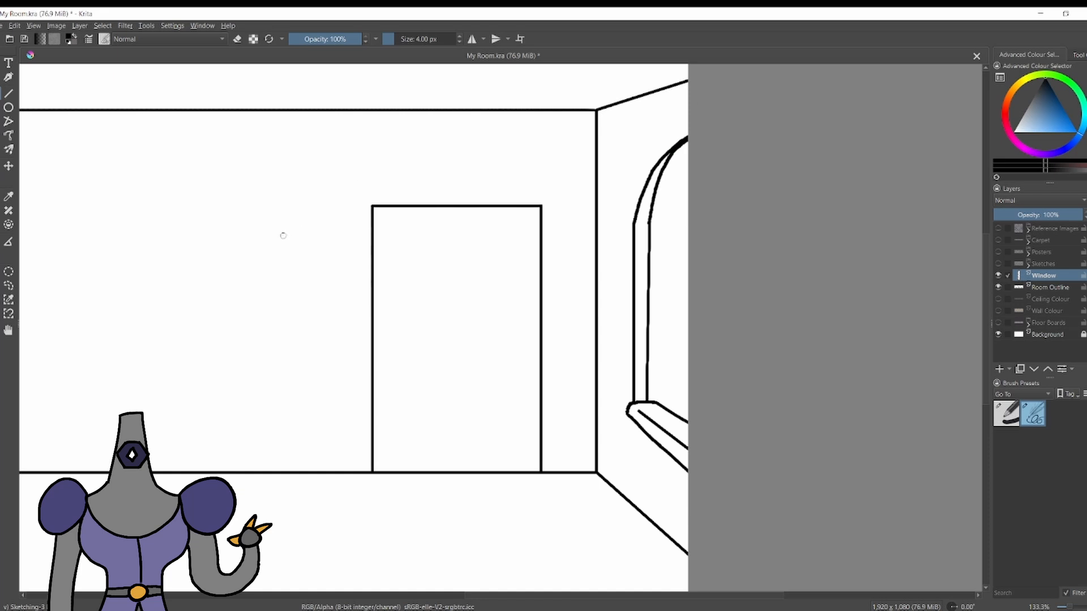
Sketch a small trial pointed-arch window in perspective on the back wall and undo it.
mouse_move(295, 272)
mouse_down()
mouse_move(270, 196)
mouse_move(301, 226)
mouse_move(300, 274)
mouse_move(269, 217)
mouse_move(296, 264)
mouse_up()
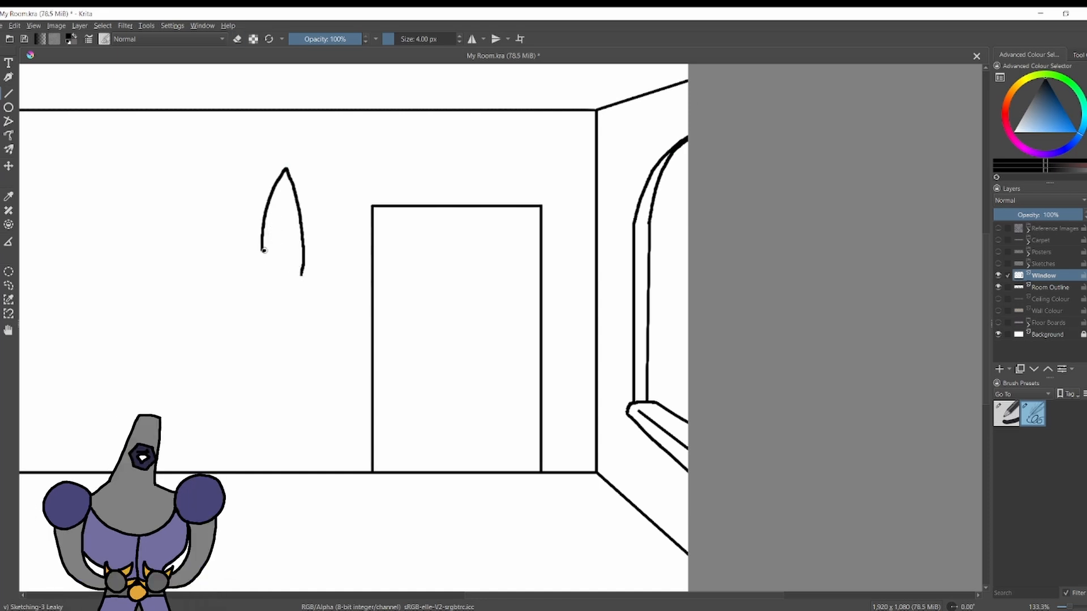
drag(280, 182, 287, 174)
key(ctrl+z)
mouse_move(289, 174)
mouse_down()
mouse_move(272, 249)
mouse_move(302, 274)
mouse_up()
key(ctrl+z)
drag(260, 254, 294, 279)
key(ctrl+z)
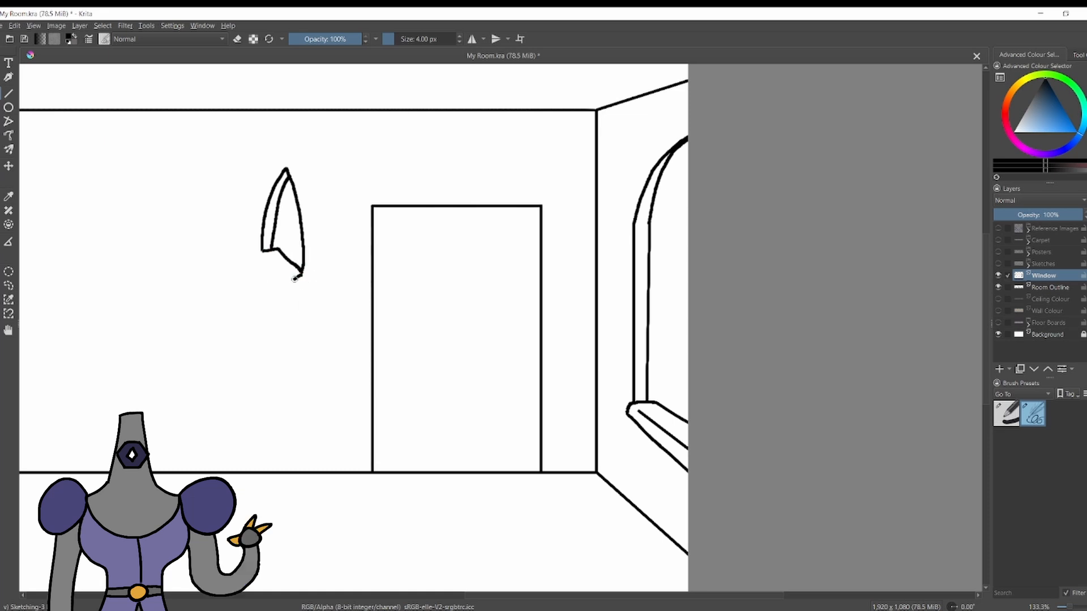
key(ctrl+z)
key(ctrl+z)
key(ctrl+z)
key(ctrl+z)
key(ctrl+z)
key(ctrl+z)
key(ctrl+z)
key(ctrl+z)
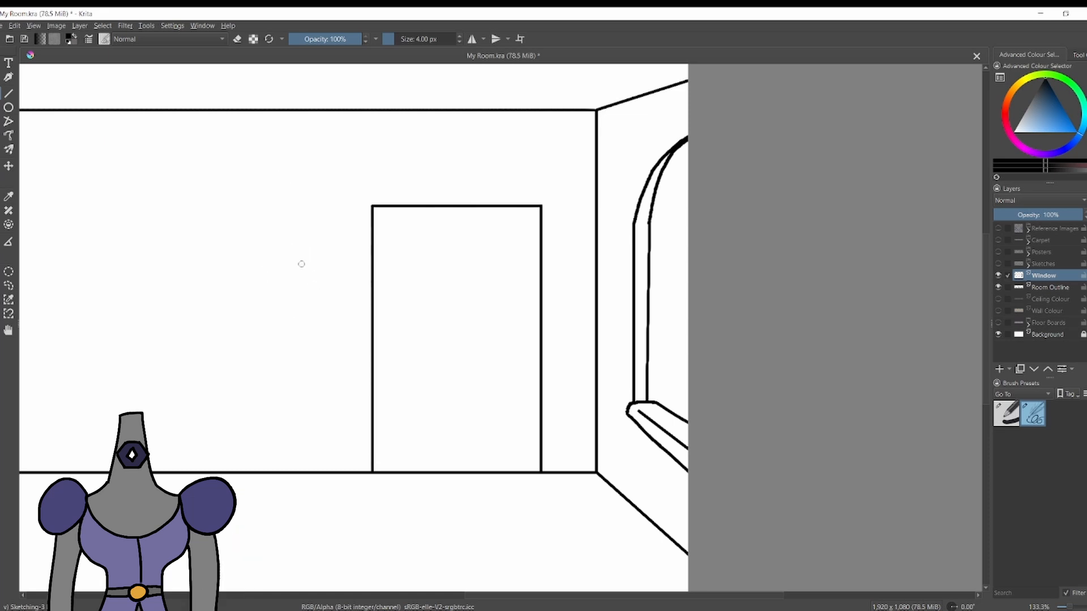
Replace the window arch's inner curve with one that follows the outer curve at an even frame width.
drag(649, 219, 687, 152)
key(ctrl+z)
key(ctrl+z)
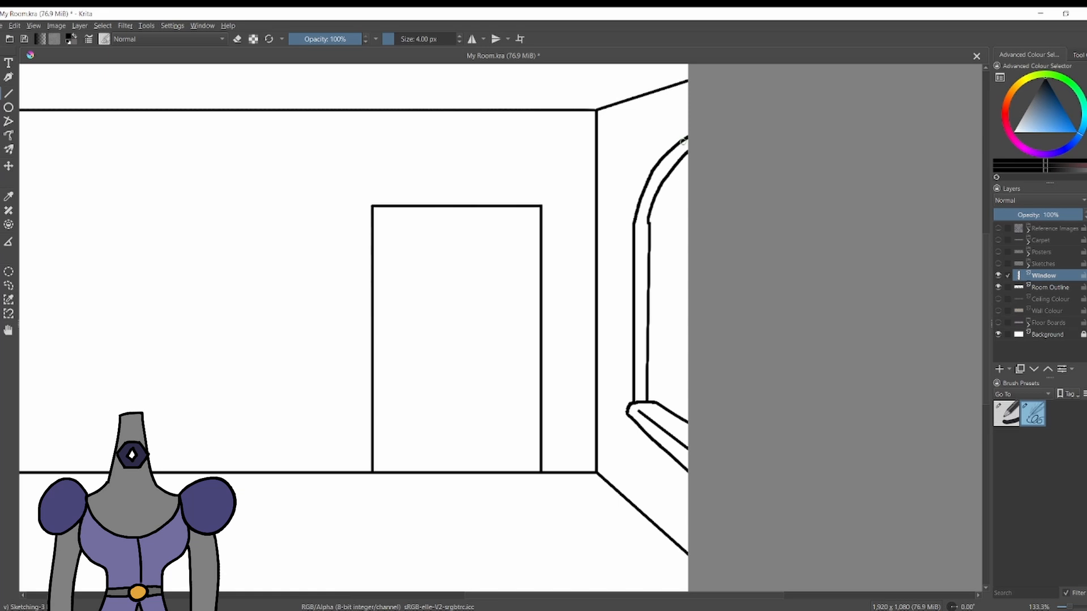
key(ctrl+z)
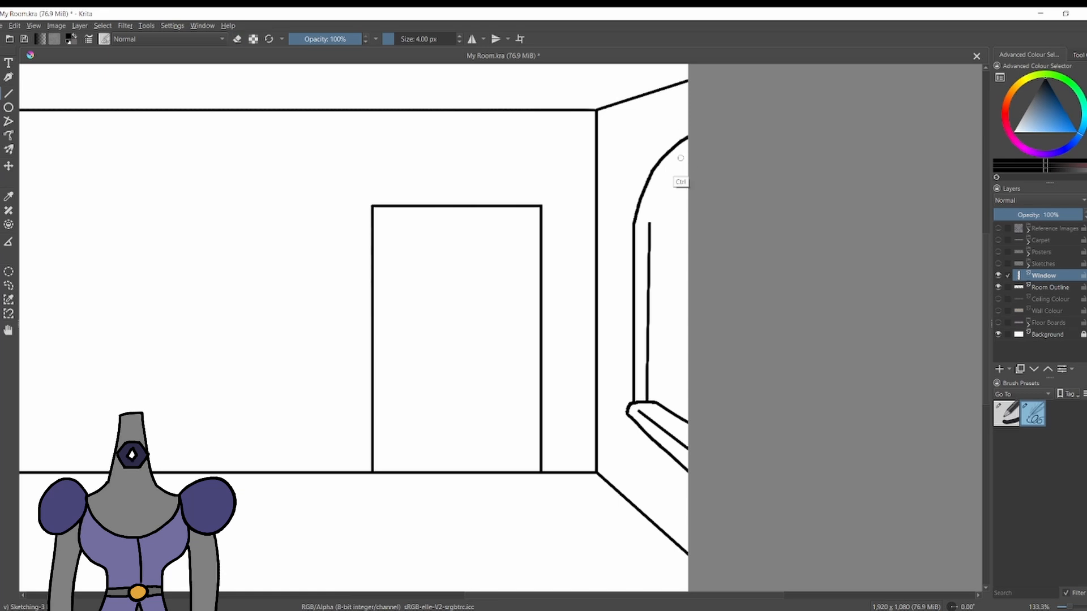
mouse_move(649, 218)
mouse_down()
mouse_move(683, 155)
mouse_move(667, 171)
mouse_up()
key(ctrl+z)
Square off the window sill's rounded corner with the eraser and brush, and finish the arch with a pointed tip.
scroll(396, 96, down, 5)
scroll(475, 156, up, 6)
key(e)
drag(563, 428, 564, 441)
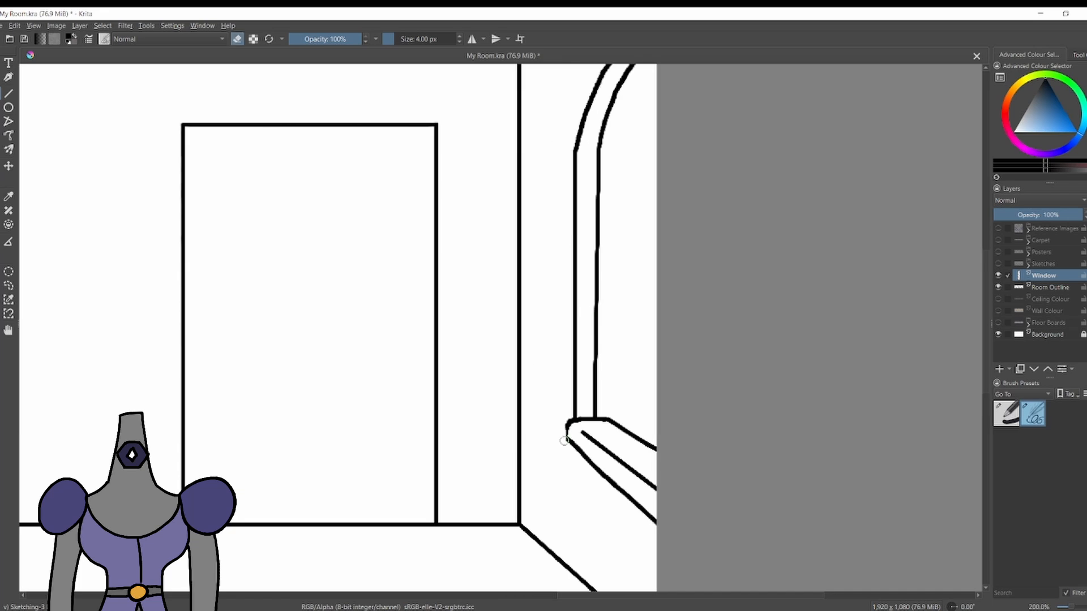
scroll(571, 440, down, 4)
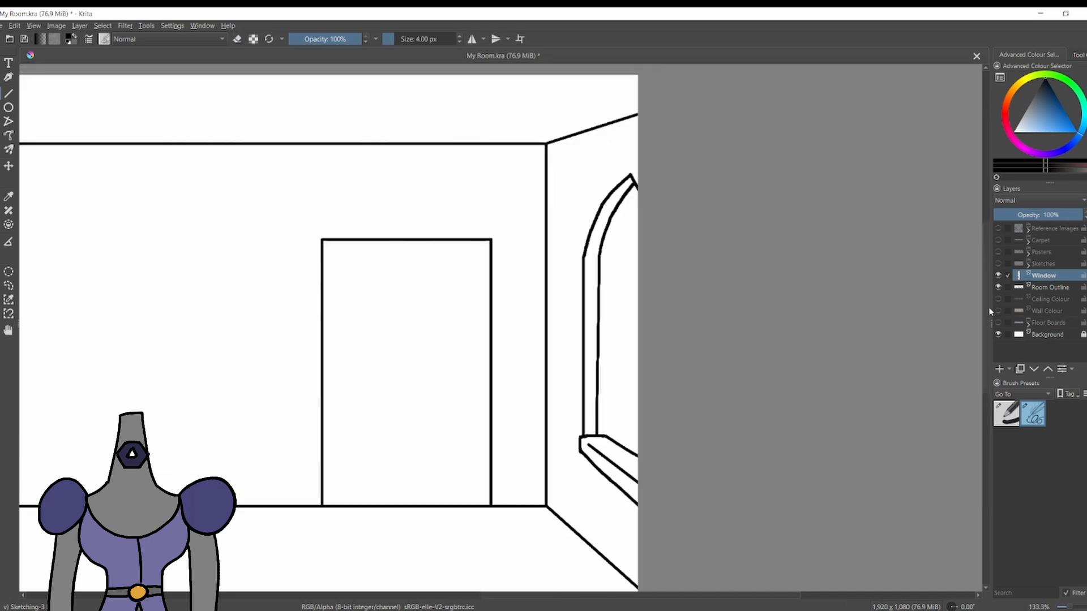
Show the Wall Colour layer, pick a dusty pink and rename the Window layer to Window Outline.
click(998, 311)
scroll(614, 298, up, 4)
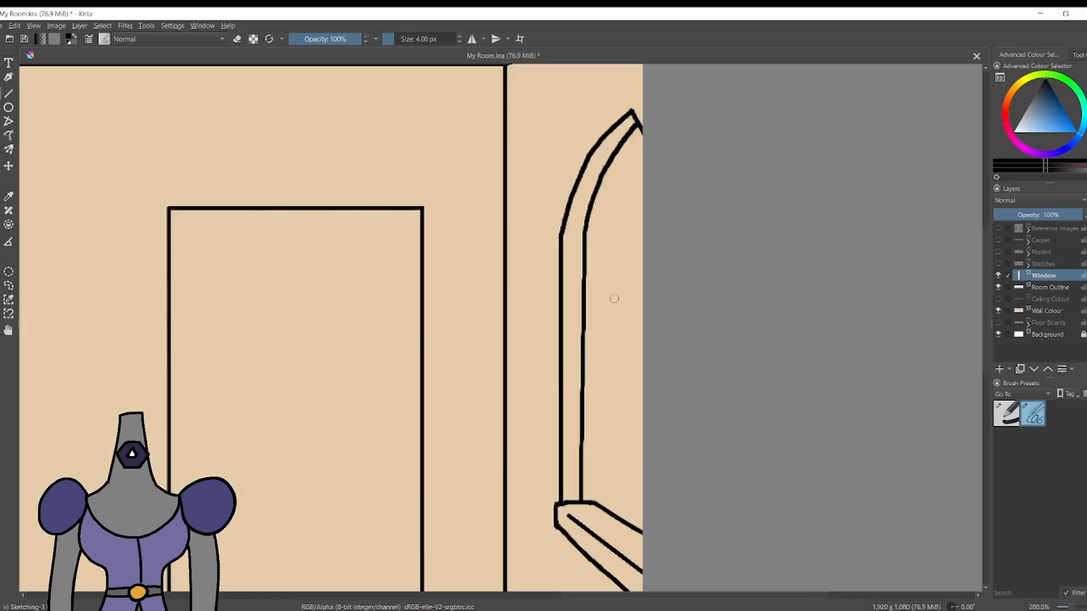
click(1019, 143)
double_click(1043, 275)
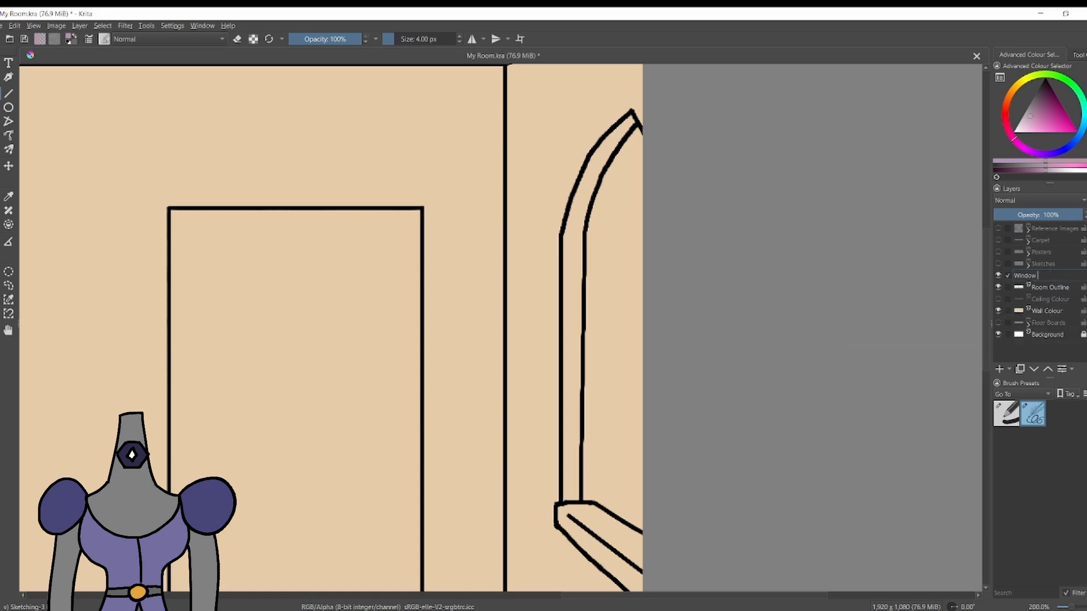
text(Outline)
key(Return)
Add a paint layer below Window Outline and paint the window sill dusty pink with the 22 px Basic brush.
click(1050, 288)
click(999, 369)
click(1007, 414)
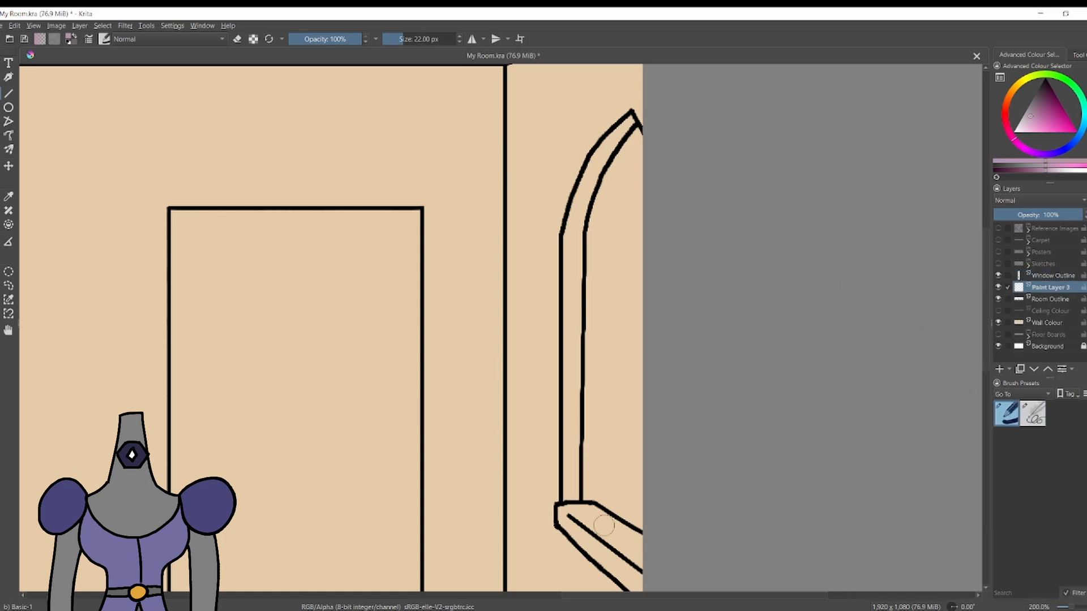
mouse_move(604, 526)
mouse_down()
mouse_move(566, 519)
mouse_move(633, 579)
mouse_move(629, 540)
mouse_move(600, 512)
mouse_up()
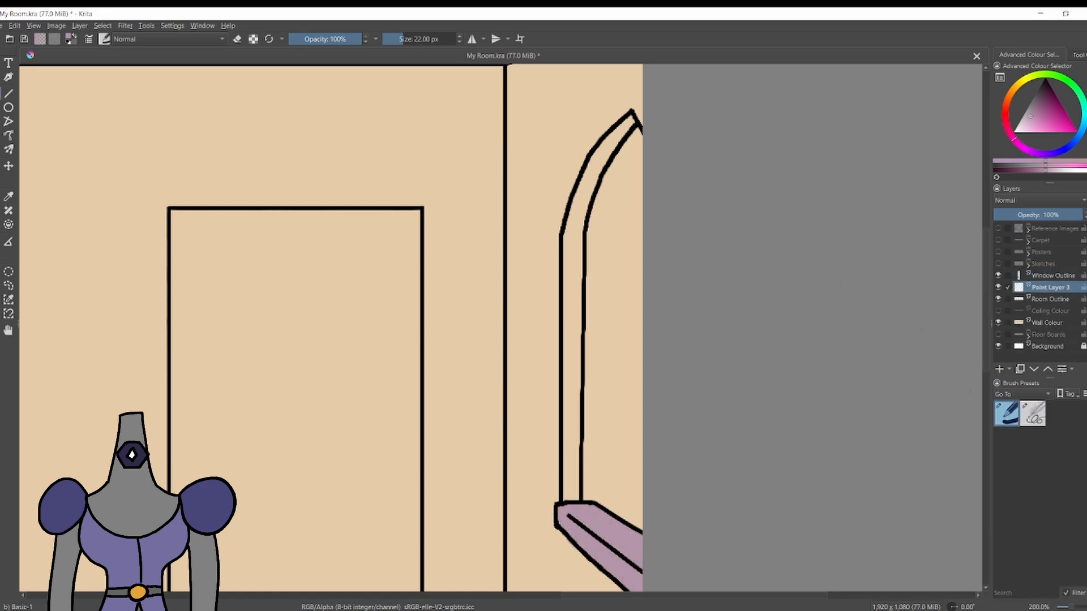
scroll(621, 453, down, 2)
scroll(627, 519, up, 3)
scroll(598, 242, down, 2)
scroll(596, 242, up, 2)
scroll(464, 416, down, 2)
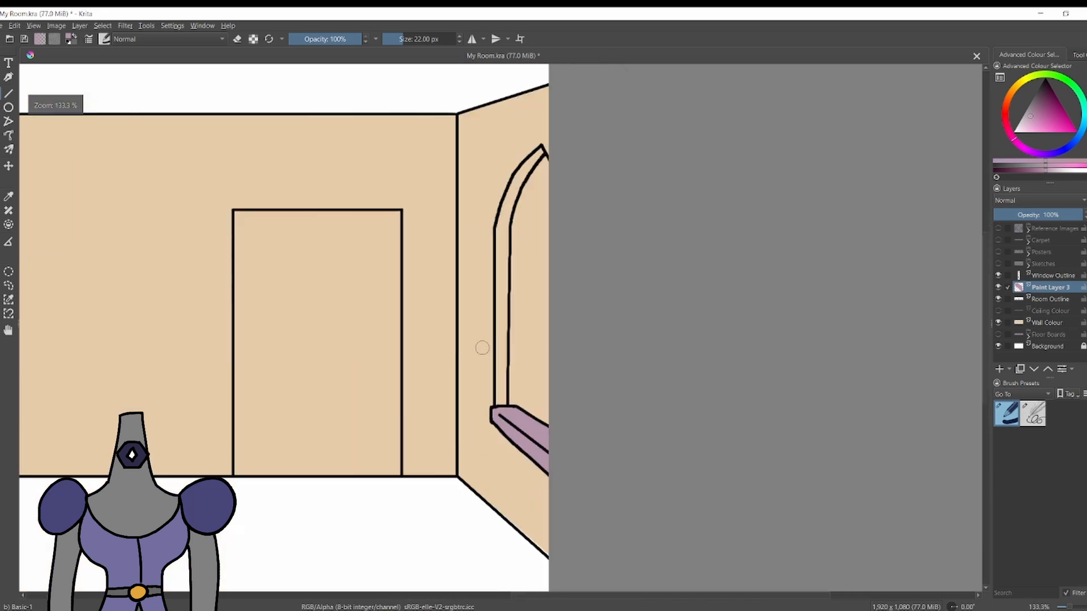
scroll(520, 203, up, 1)
click(1023, 81)
click(1038, 128)
drag(492, 496, 492, 453)
key(ctrl+z)
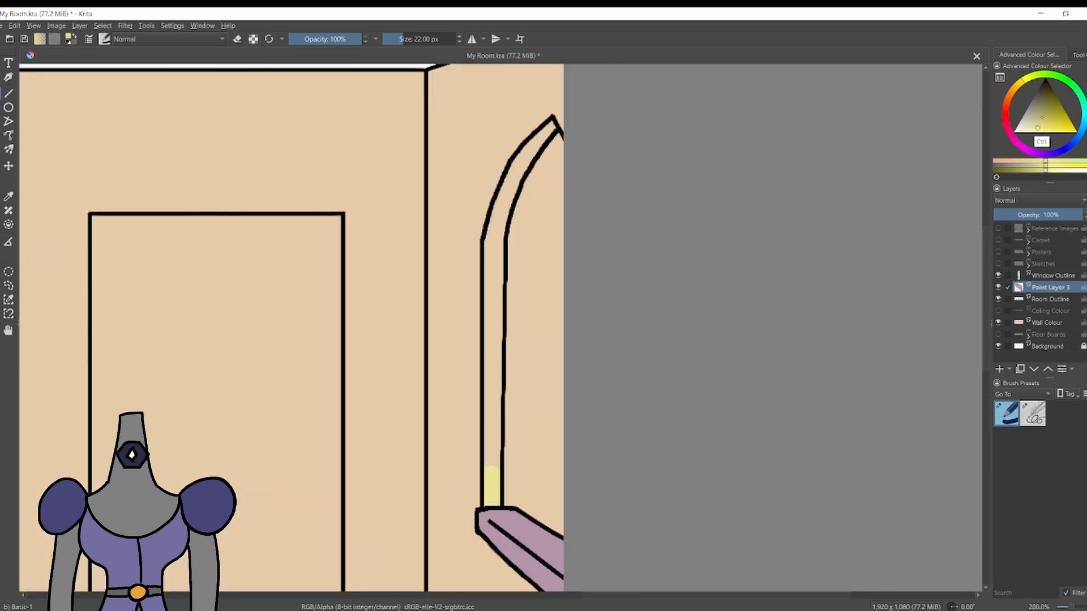
key(ctrl+z)
Paint the window frame golden yellow from the sill up to the arch tip, on the layer named Window Colour.
click(1057, 124)
mouse_move(493, 507)
mouse_down()
mouse_move(494, 245)
mouse_move(550, 126)
mouse_move(530, 148)
mouse_move(557, 144)
mouse_up()
key(e)
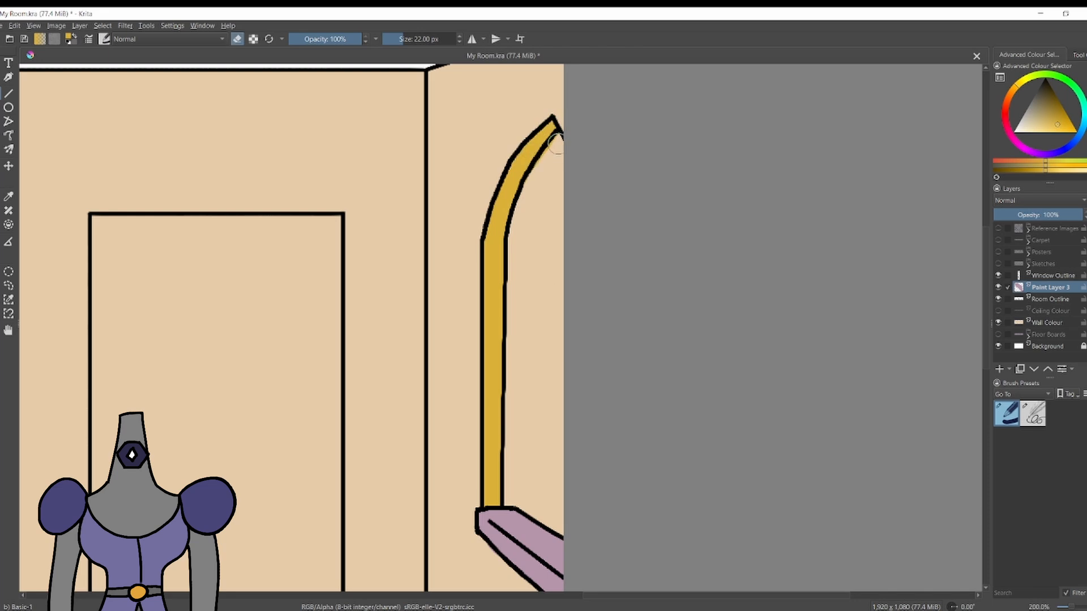
Group the Window Outline and Window Colour layers and name the group Window.
ctrl+click(1041, 275)
key(ctrl+g)
double_click(1040, 276)
text(Window)
key(Return)
scroll(582, 294, down, 4)
scroll(476, 280, up, 1)
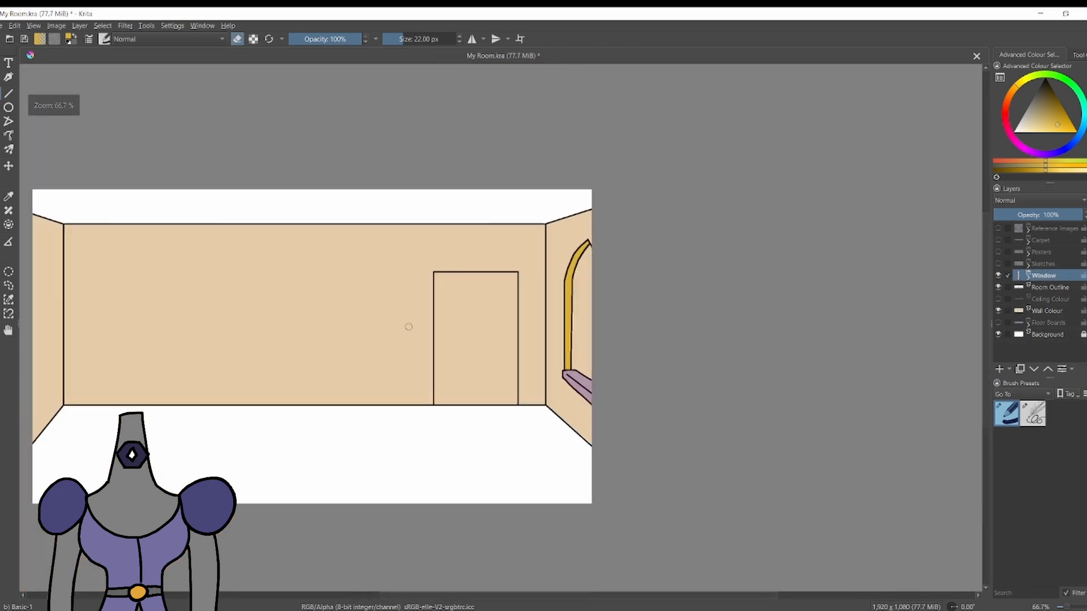
Add a paint layer above the Window group and name it Door Glow.
click(1000, 368)
scroll(510, 306, up, 2)
double_click(1047, 276)
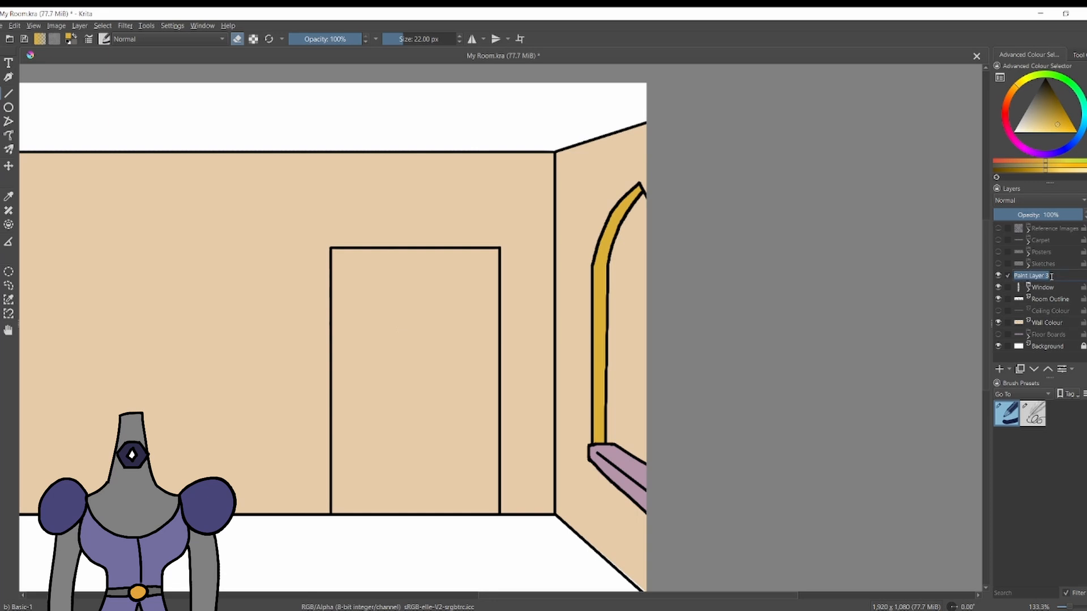
text(Door Glow)
key(Return)
Set the painting colour to white and show the Ceiling Colour and Floor Boards layers.
scroll(382, 288, up, 2)
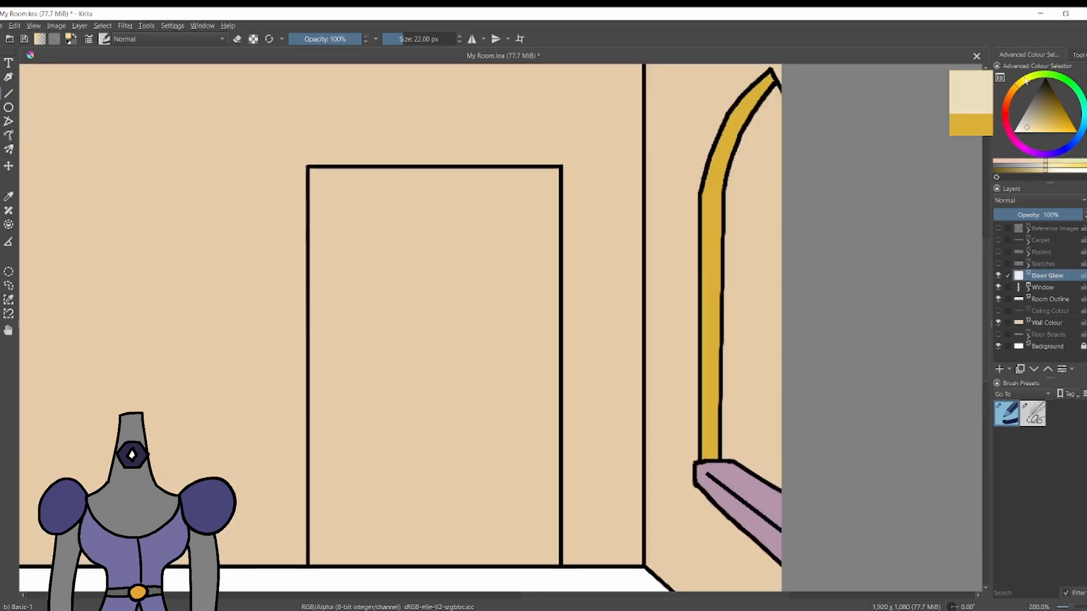
click(999, 312)
click(999, 335)
scroll(620, 400, down, 2)
scroll(549, 373, up, 2)
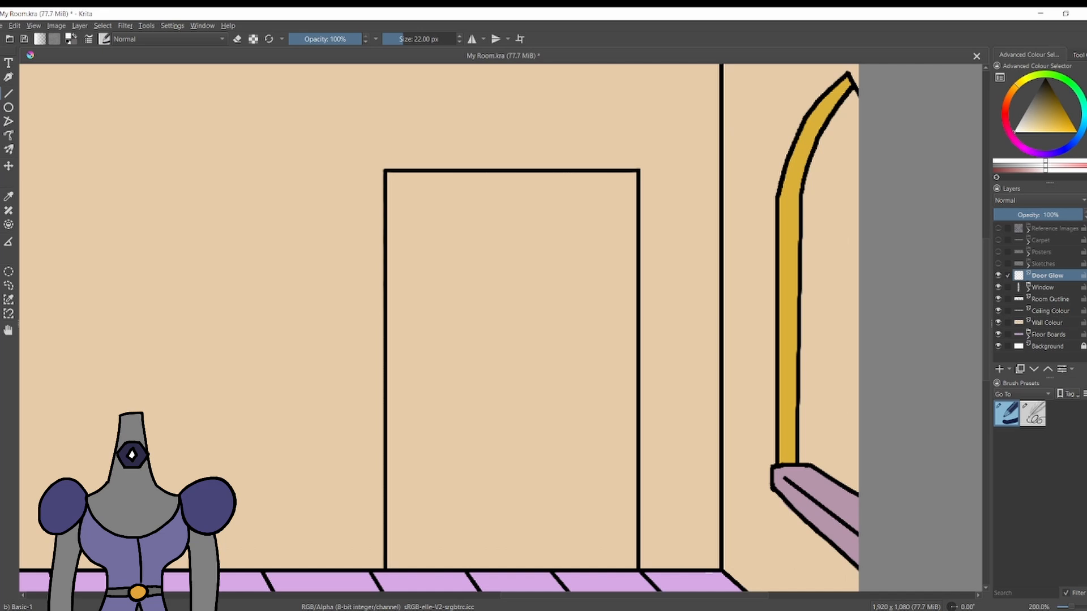
drag(1050, 299, 1051, 272)
click(1049, 289)
drag(396, 557, 522, 572)
key(ctrl+z)
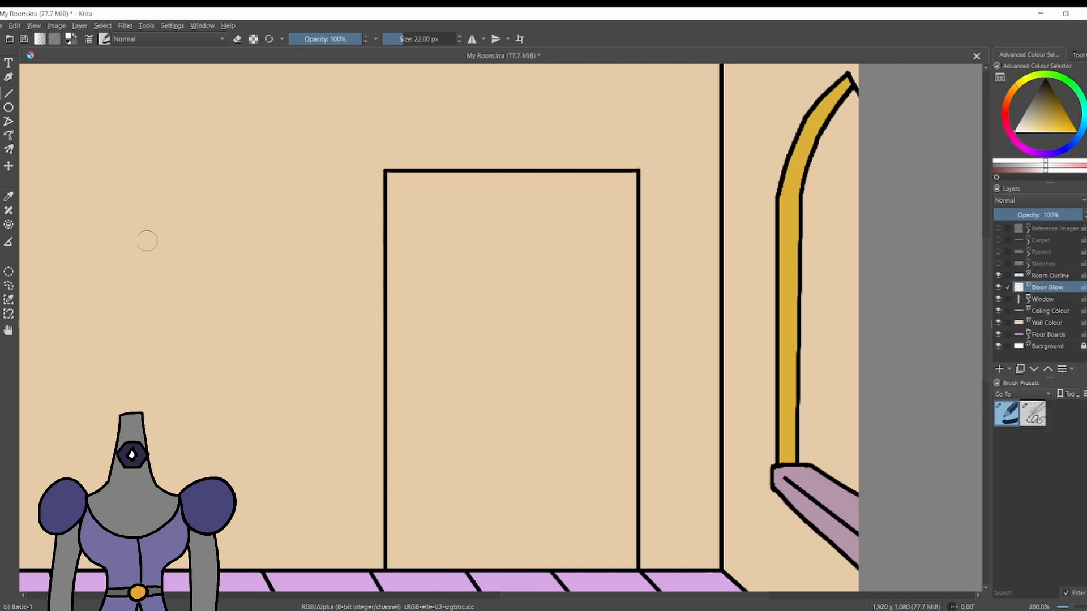
key(ctrl+z)
click(0, 108)
drag(383, 167, 641, 570)
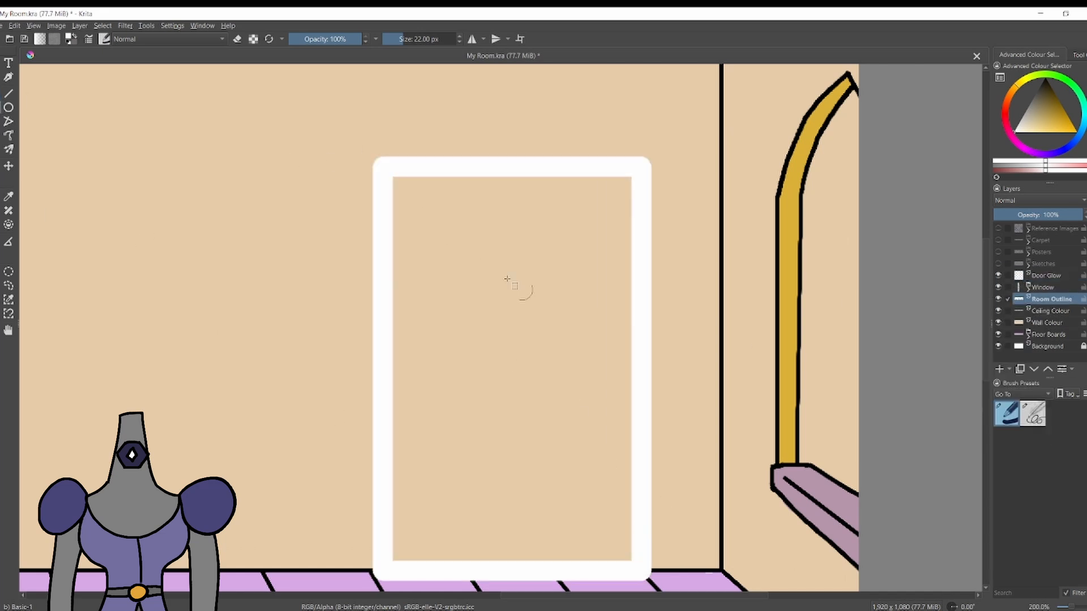
drag(1064, 215, 991, 225)
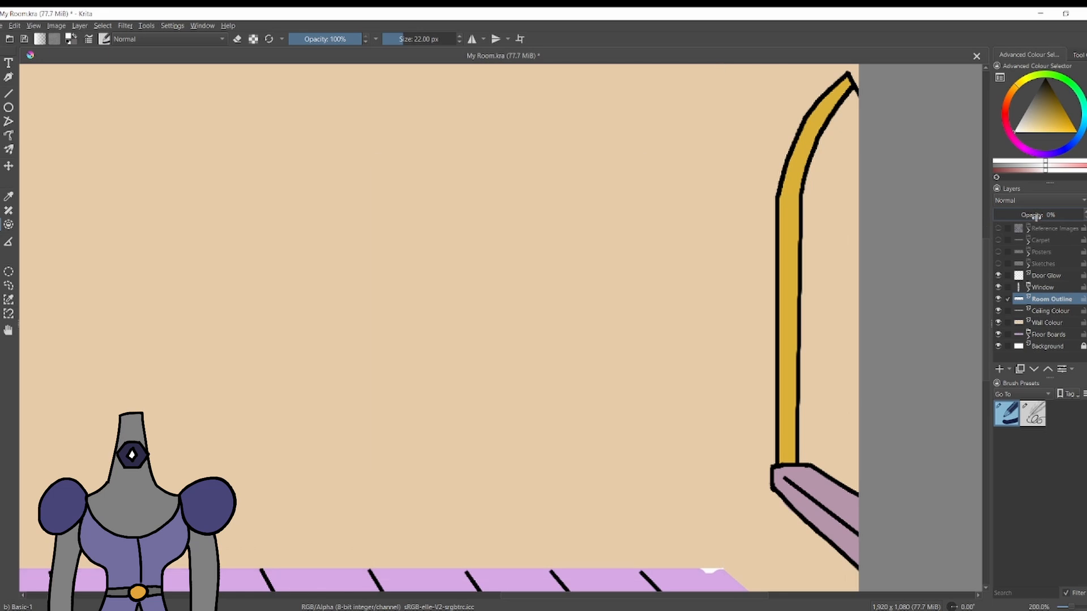
key(ctrl+z)
scroll(339, 182, down, 4)
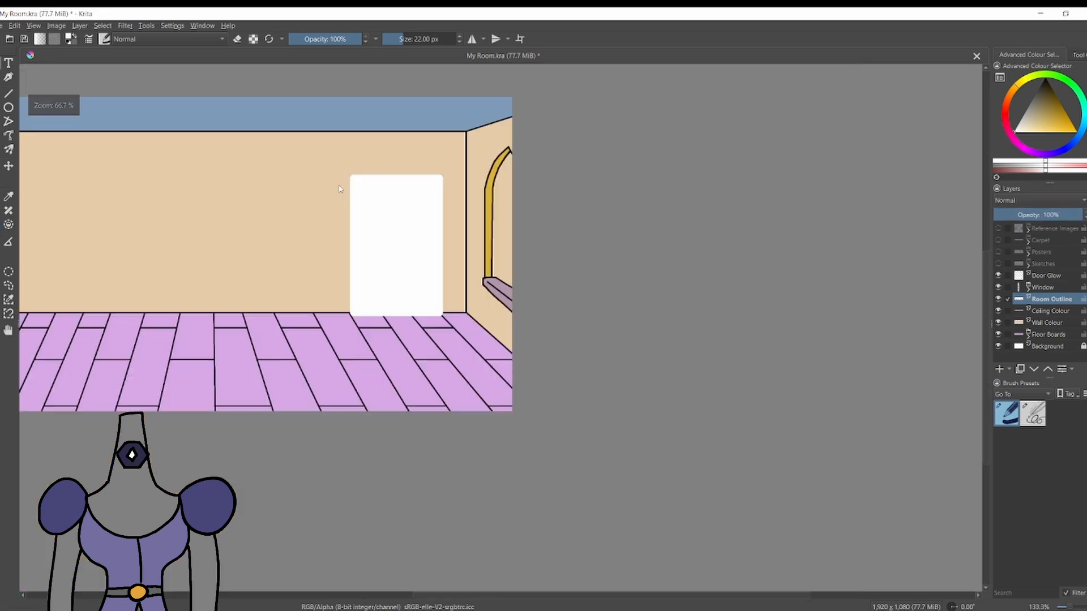
key(ctrl+z)
key(ctrl+z)
On the Door Glow layer, draw a white rectangle along the door outline, fill it white and set the layer opacity to 50%.
scroll(369, 249, up, 2)
click(1046, 276)
click(2, 107)
scroll(363, 249, up, 1)
scroll(363, 186, up, 1)
mouse_move(373, 178)
mouse_down()
mouse_move(626, 578)
mouse_move(626, 570)
mouse_up()
key(f)
click(547, 472)
mouse_move(1064, 215)
mouse_down()
mouse_move(1028, 215)
mouse_move(1039, 215)
mouse_up()
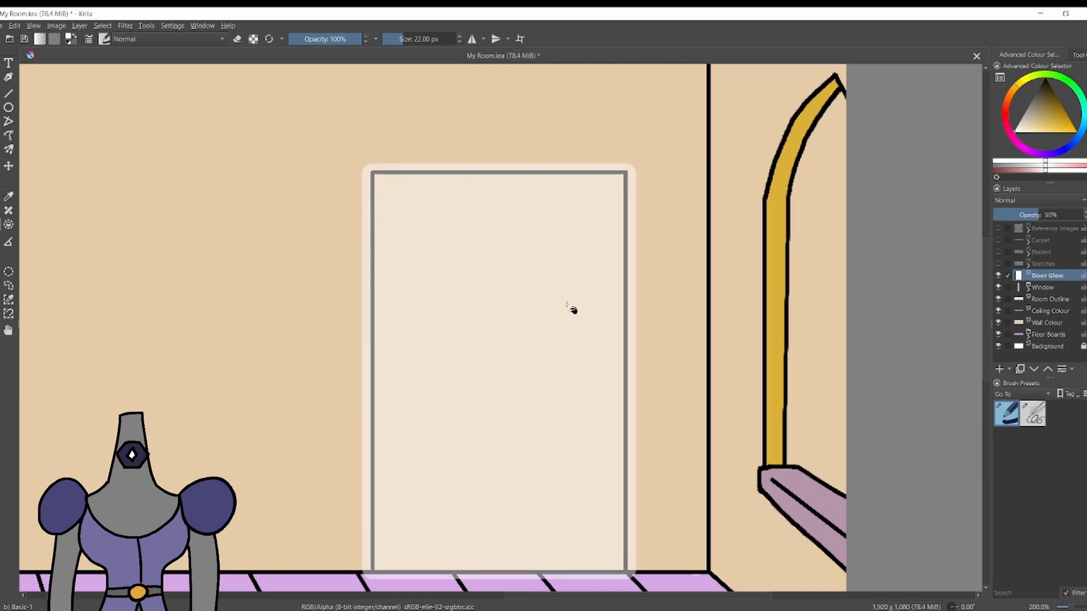
Add a paint layer above Ceiling Colour and name it Other room.
scroll(570, 315, down, 2)
scroll(571, 315, up, 2)
click(1047, 288)
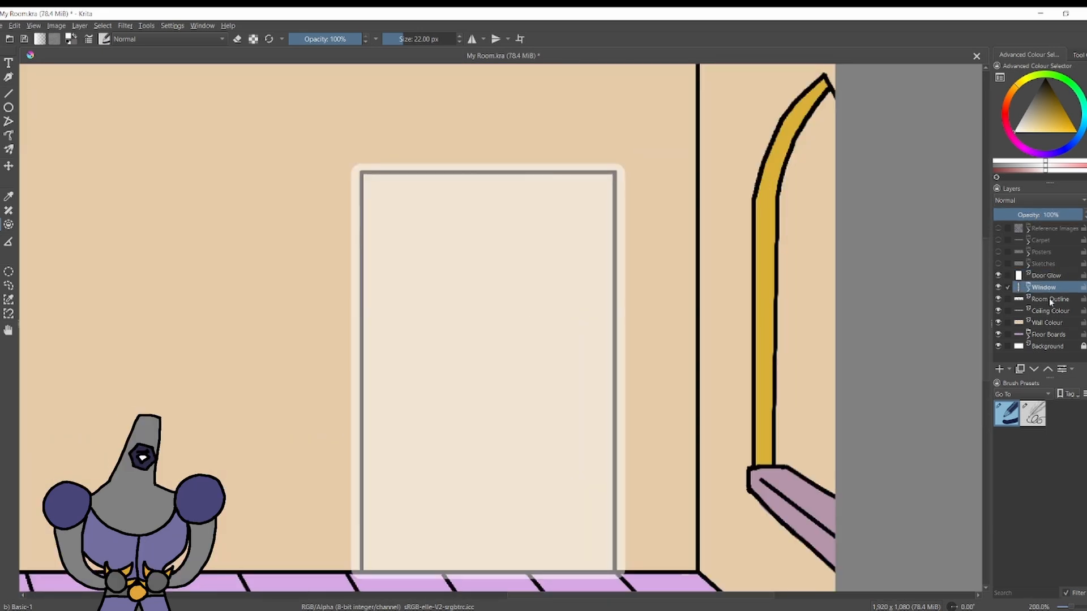
click(1051, 311)
click(999, 369)
double_click(1053, 310)
key(Return)
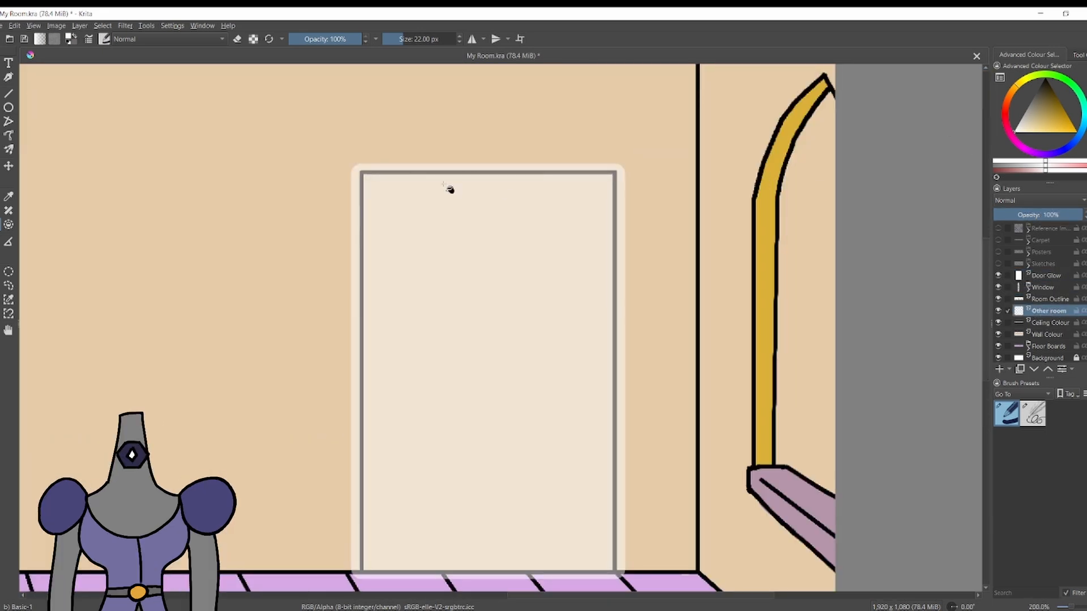
drag(365, 182, 596, 550)
scroll(536, 426, down, 5)
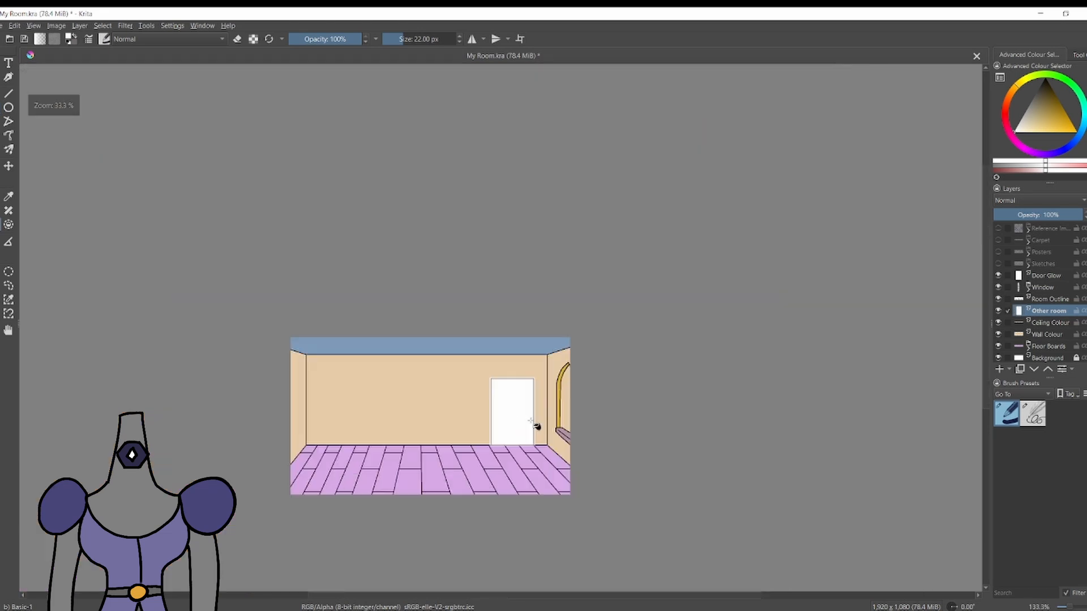
scroll(503, 482, up, 5)
click(1076, 131)
click(495, 368)
key(ctrl+z)
key(ctrl+z)
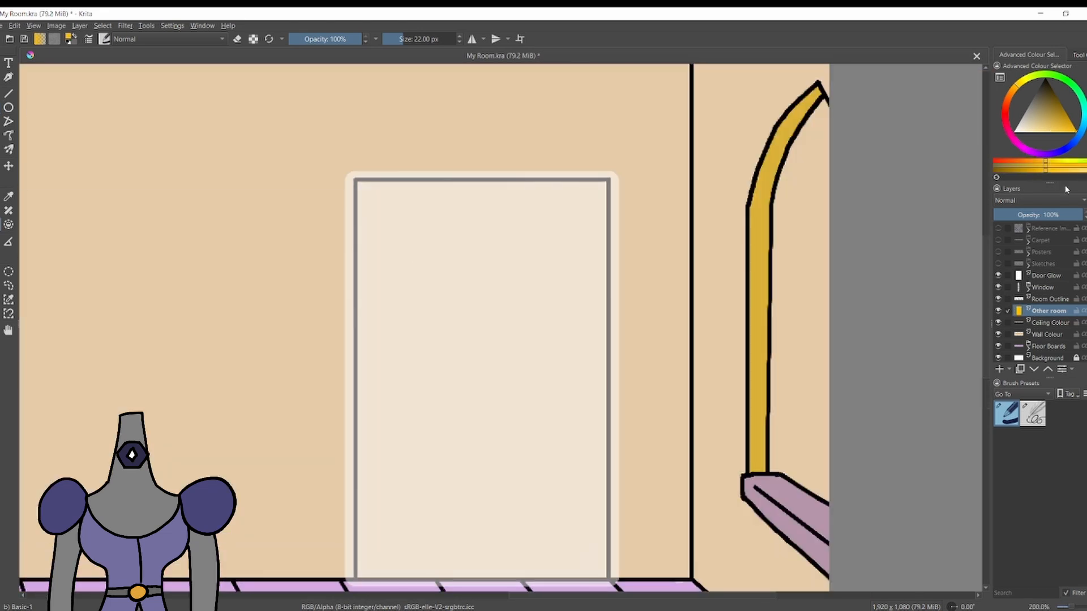
Pick a vivid purple, draw a rectangle just inside the door outline on Other room and fill it.
click(1084, 132)
click(1034, 152)
click(2, 108)
drag(365, 191, 598, 568)
key(f)
click(554, 317)
scroll(501, 231, down, 5)
scroll(497, 227, up, 4)
Refill the doorway with a lighter purple.
click(1047, 126)
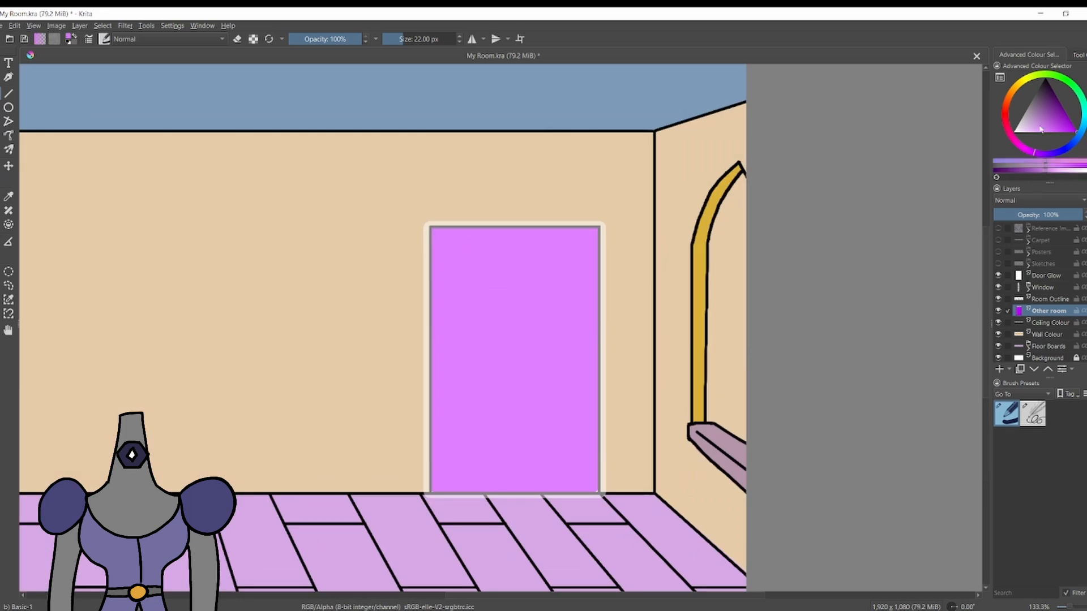
key(f)
click(536, 357)
scroll(517, 294, down, 4)
scroll(518, 294, up, 1)
Mute the fill colour, shift its hue to red and refill the doorway in dusty pink.
click(1028, 126)
click(1035, 117)
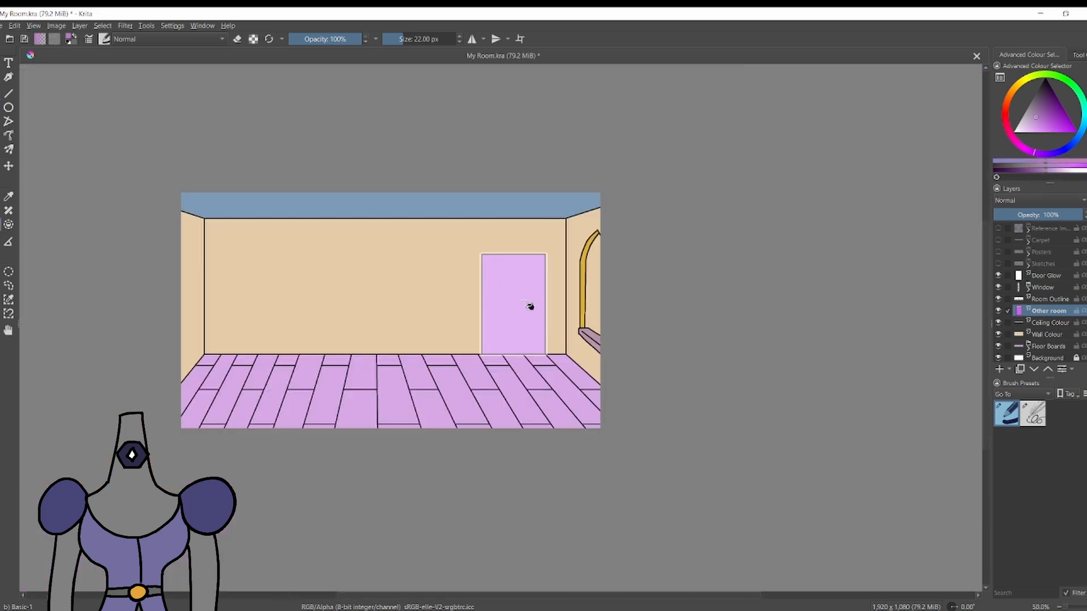
click(529, 306)
scroll(515, 290, up, 2)
click(1005, 118)
click(507, 273)
scroll(507, 273, down, 3)
scroll(494, 257, up, 3)
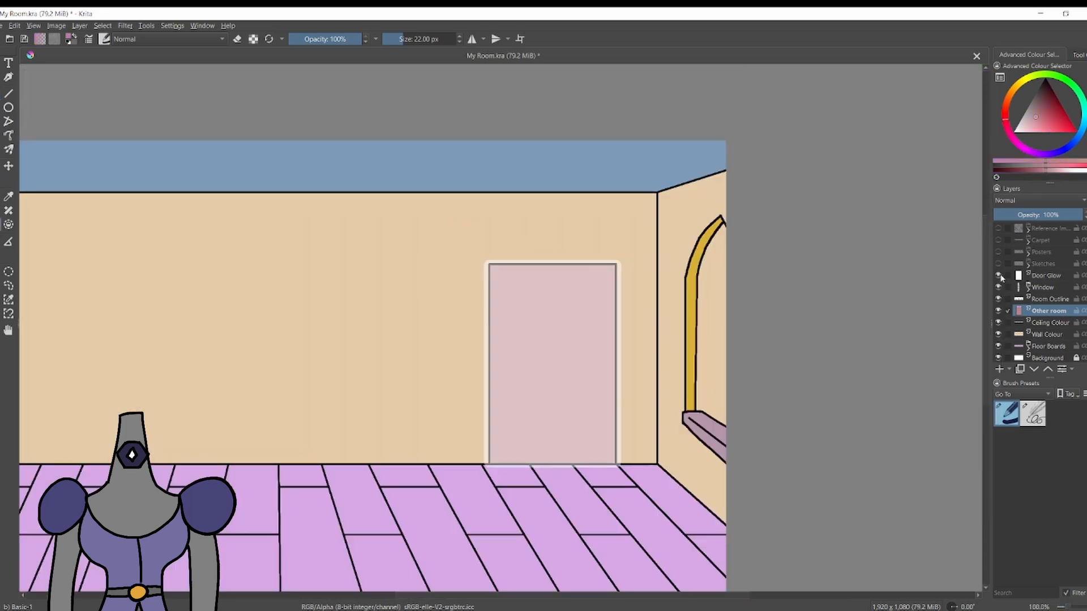
Hide the Door Glow layer and rename the Other room layer to Door Colour.
scroll(681, 318, down, 5)
scroll(681, 317, up, 4)
scroll(614, 399, up, 1)
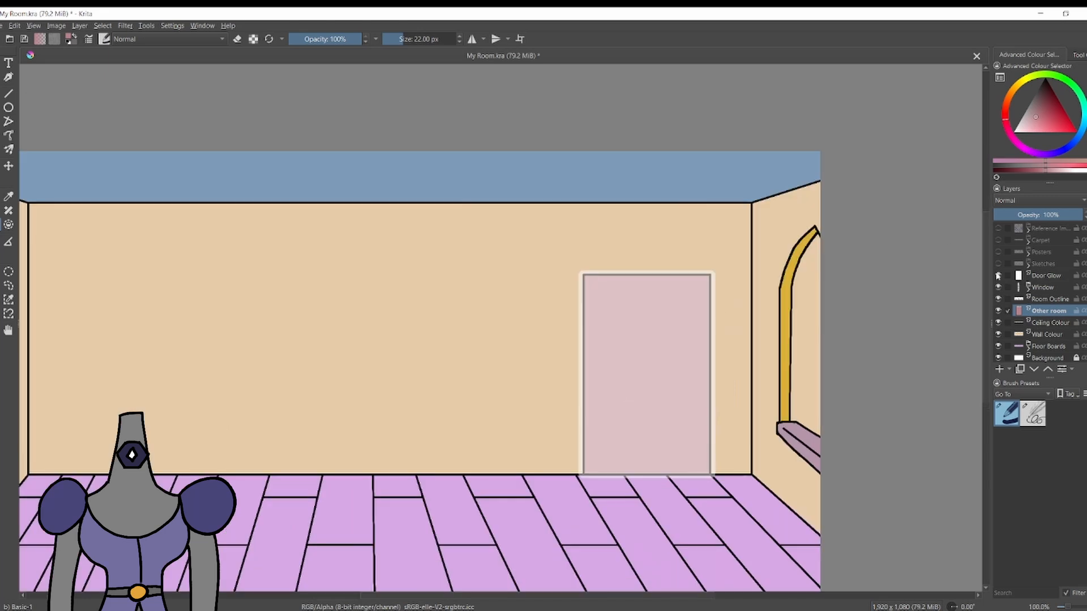
click(998, 275)
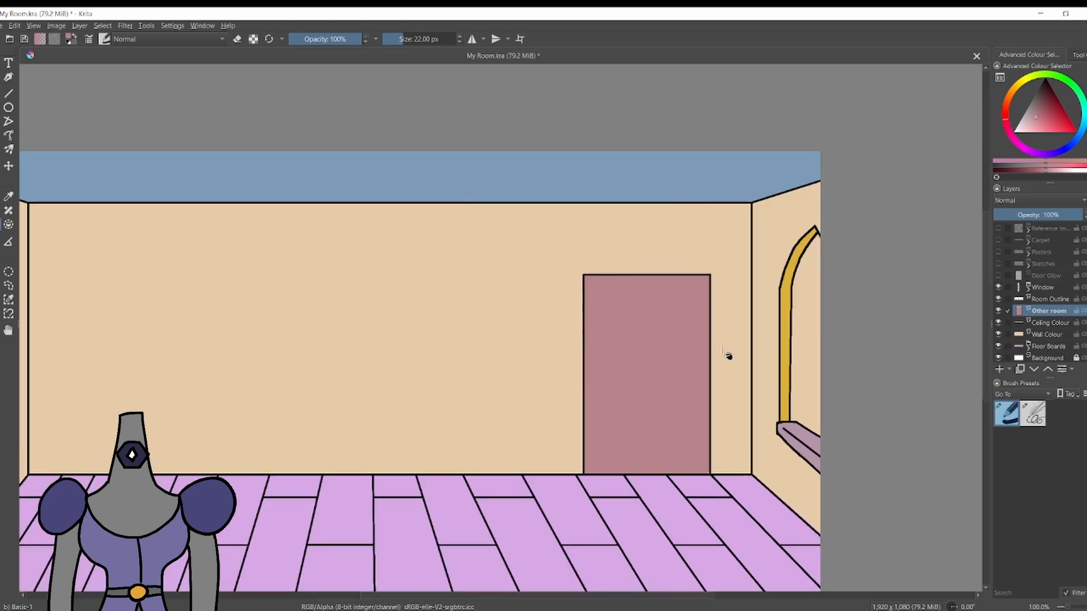
scroll(726, 357, up, 2)
double_click(1043, 315)
text(Door Colour)
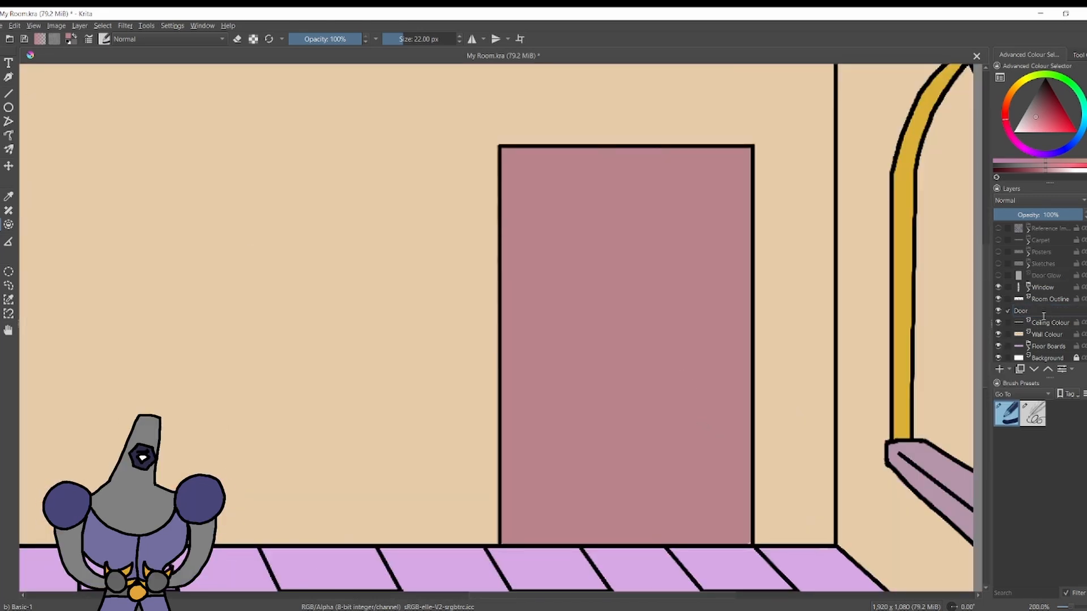
key(Return)
Add a paint layer named Door Handle above Door Colour and choose black with the 4 px Sketching-3 Leaky brush.
key(Insert)
double_click(1043, 309)
key(Return)
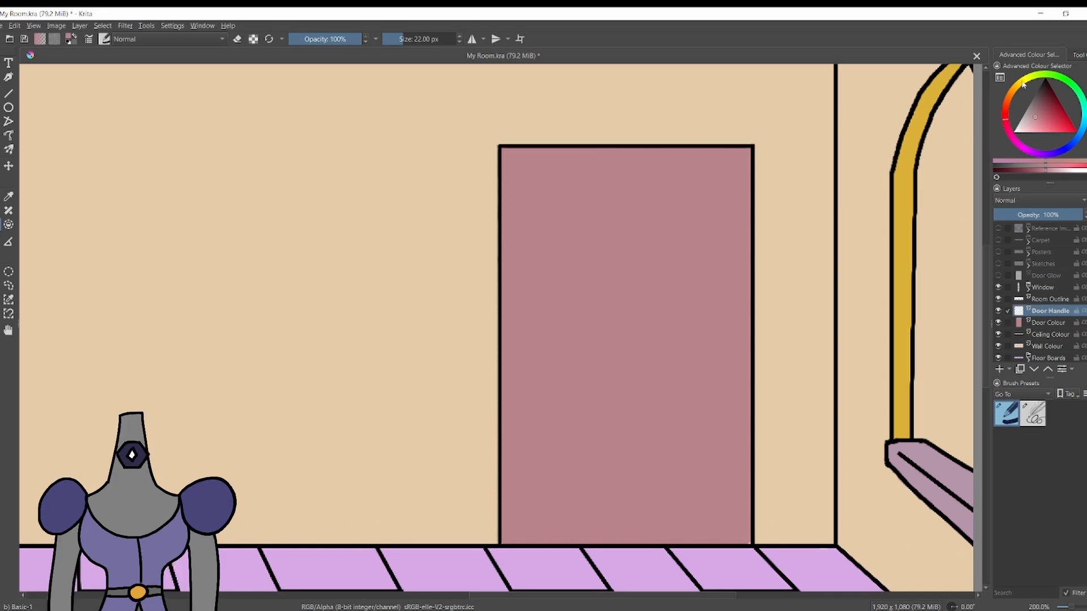
click(1023, 80)
drag(1046, 91, 1058, 49)
click(1033, 414)
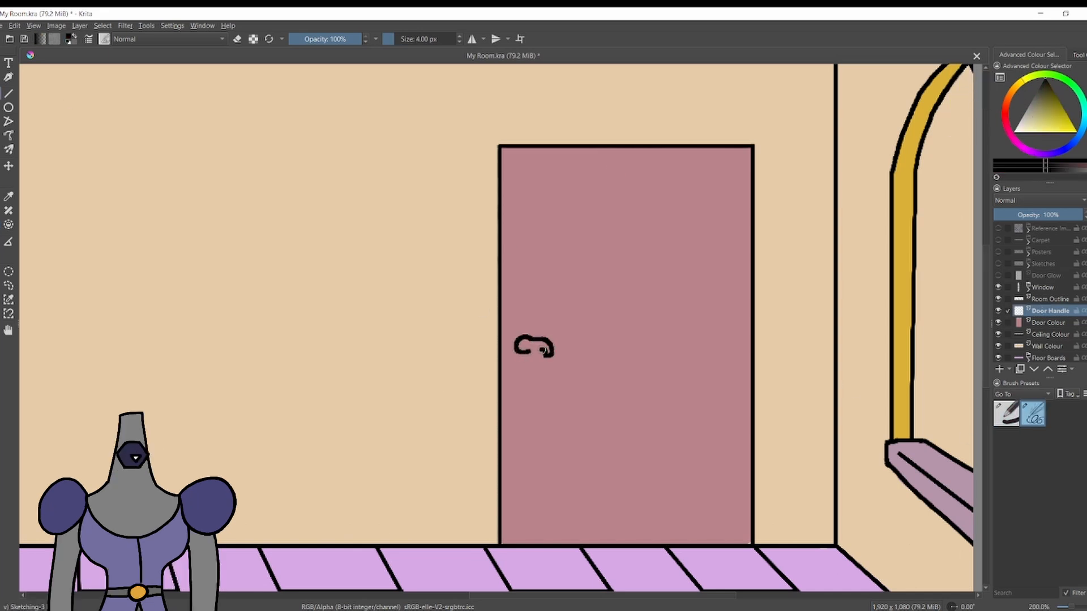
drag(542, 340, 549, 342)
click(1049, 323)
click(1052, 119)
click(1009, 98)
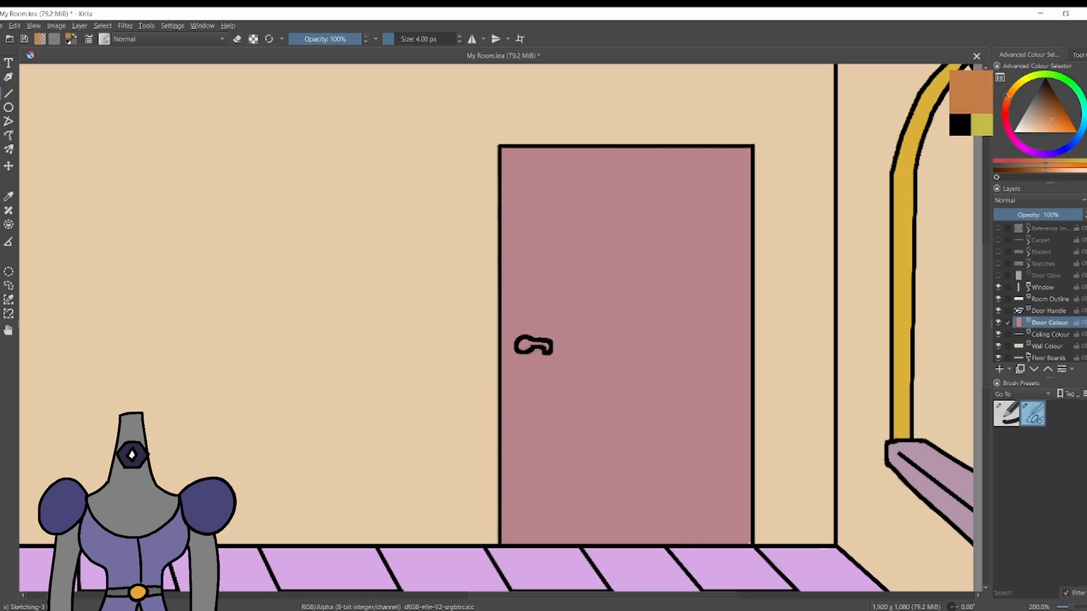
click(1018, 84)
click(1017, 86)
drag(527, 342, 522, 348)
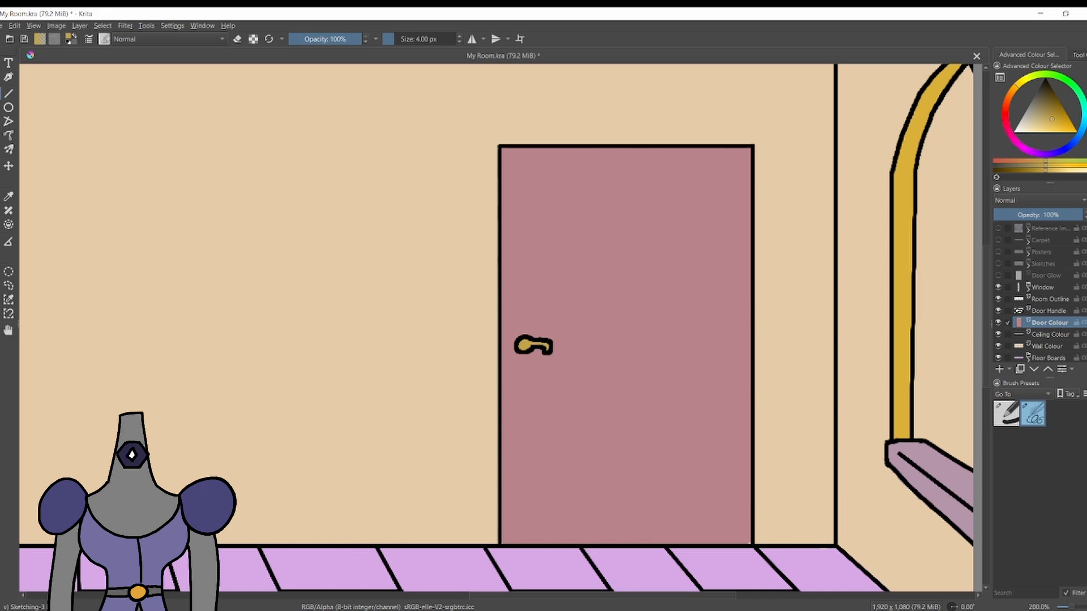
scroll(540, 349, down, 3)
scroll(561, 318, up, 4)
key(ctrl+z)
key(ctrl+z)
key(ctrl+z)
Draw a black ring for the handle plate near the door's left edge on Door Handle and trim it with the eraser.
click(1018, 169)
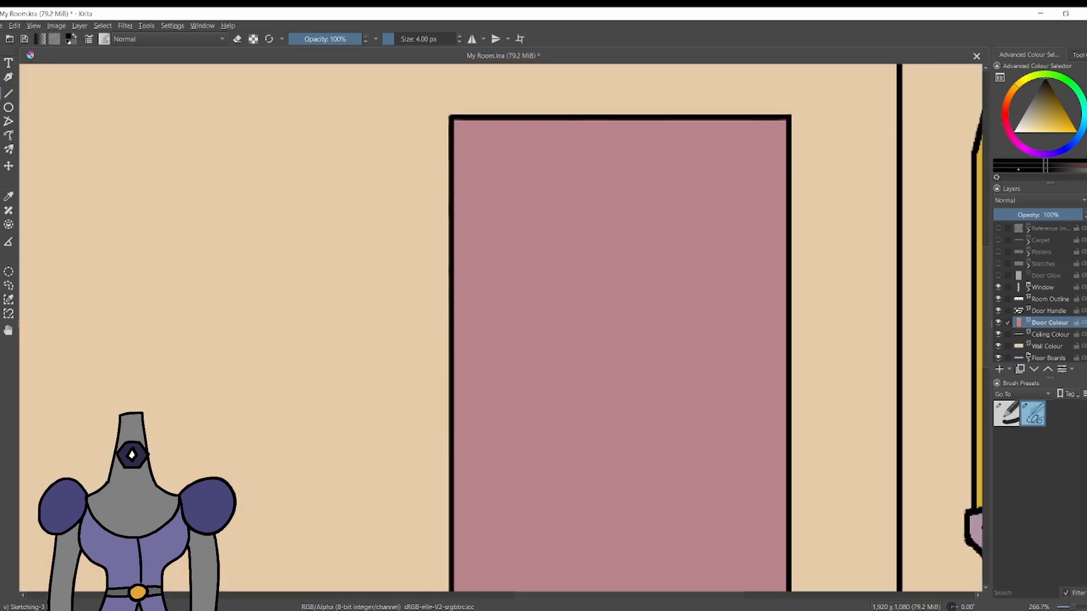
key(Page_Up)
mouse_move(477, 350)
mouse_down()
mouse_move(511, 364)
mouse_move(498, 376)
mouse_up()
key(ctrl+z)
scroll(497, 386, up, 3)
scroll(715, 403, down, 3)
scroll(715, 403, up, 3)
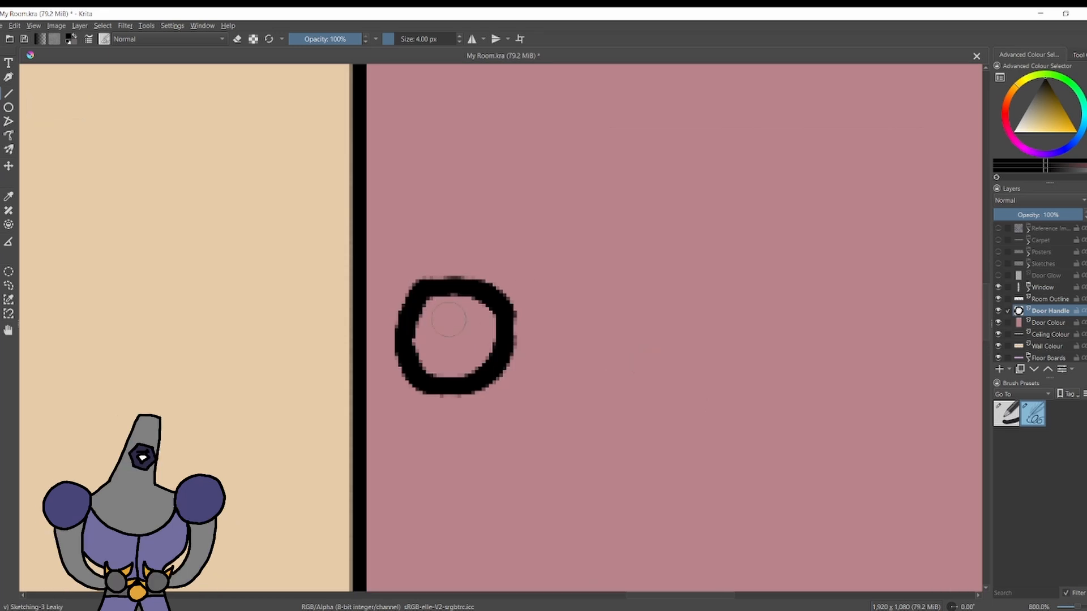
key(e)
drag(505, 326, 503, 348)
key(e)
Draw a small inner circle and a curved lever extending right from the ring, cleaning the lines with the eraser.
mouse_move(445, 319)
mouse_down()
mouse_move(436, 333)
mouse_move(451, 321)
mouse_up()
mouse_move(470, 321)
mouse_down()
mouse_move(525, 317)
mouse_move(545, 363)
mouse_move(473, 345)
mouse_up()
key(ctrl+z)
drag(682, 319, 544, 419)
key(e)
mouse_move(306, 422)
mouse_down()
mouse_move(301, 446)
mouse_move(323, 436)
mouse_up()
key(e)
mouse_move(314, 409)
mouse_down()
mouse_move(295, 429)
mouse_move(297, 452)
mouse_move(317, 412)
mouse_move(305, 456)
mouse_move(297, 427)
mouse_move(324, 427)
mouse_move(272, 331)
mouse_move(297, 363)
mouse_up()
key(ctrl+z)
key(e)
Pick a light grey and paint the inside of the door handle on the Door Colour layer.
key(e)
key(e)
scroll(175, 271, down, 3)
scroll(207, 306, up, 3)
click(1049, 323)
click(1027, 109)
key(e)
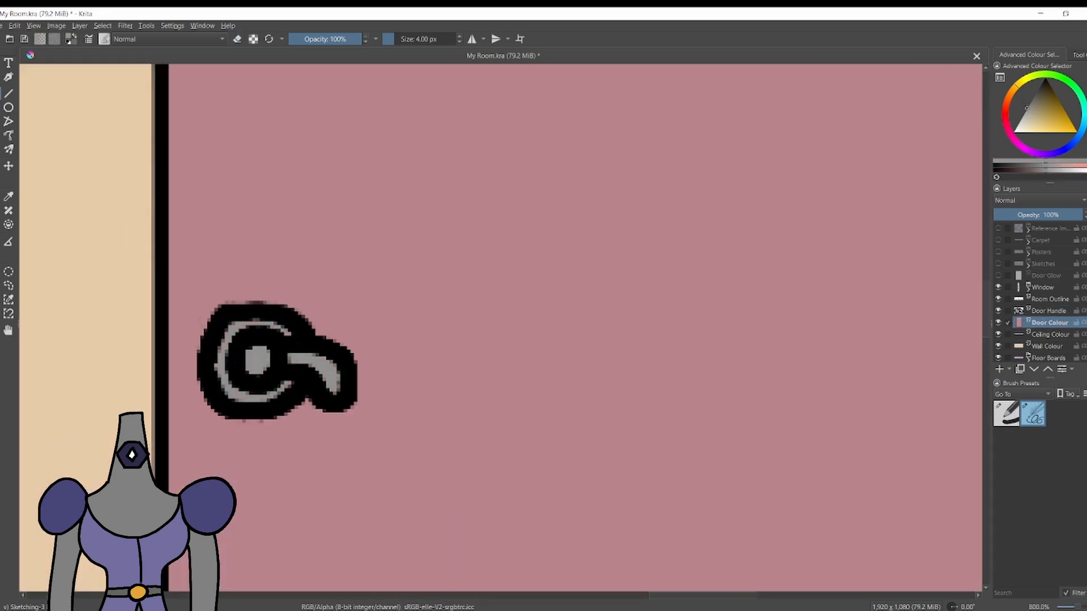
scroll(297, 374, down, 6)
scroll(322, 205, up, 2)
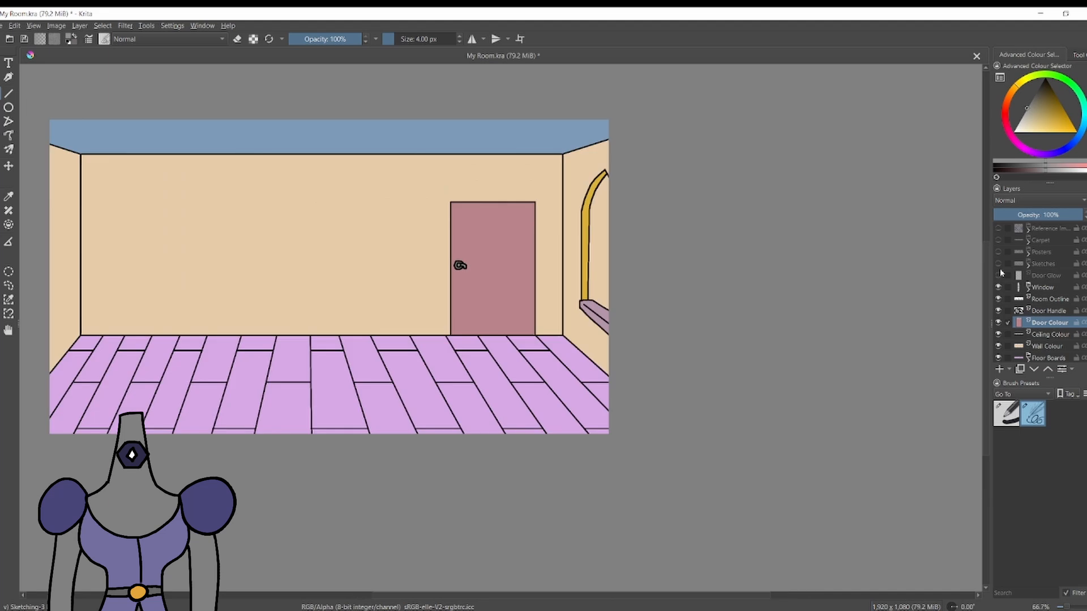
Show the Carpet and Posters layers and move Door Glow below the Window group.
click(998, 240)
click(998, 252)
mouse_move(1045, 277)
mouse_down()
mouse_move(1054, 327)
mouse_move(1051, 282)
mouse_up()
Group the Door Handle and Door Colour layers and name the group Door.
click(1048, 310)
ctrl+click(1046, 299)
key(ctrl+g)
double_click(1042, 300)
text(Door)
key(Return)
Move the Door group directly below the Window group and rename its Door Handle layer to Door Outline.
click(1028, 301)
drag(1051, 311, 1051, 283)
scroll(570, 210, up, 1)
click(1028, 288)
double_click(1047, 300)
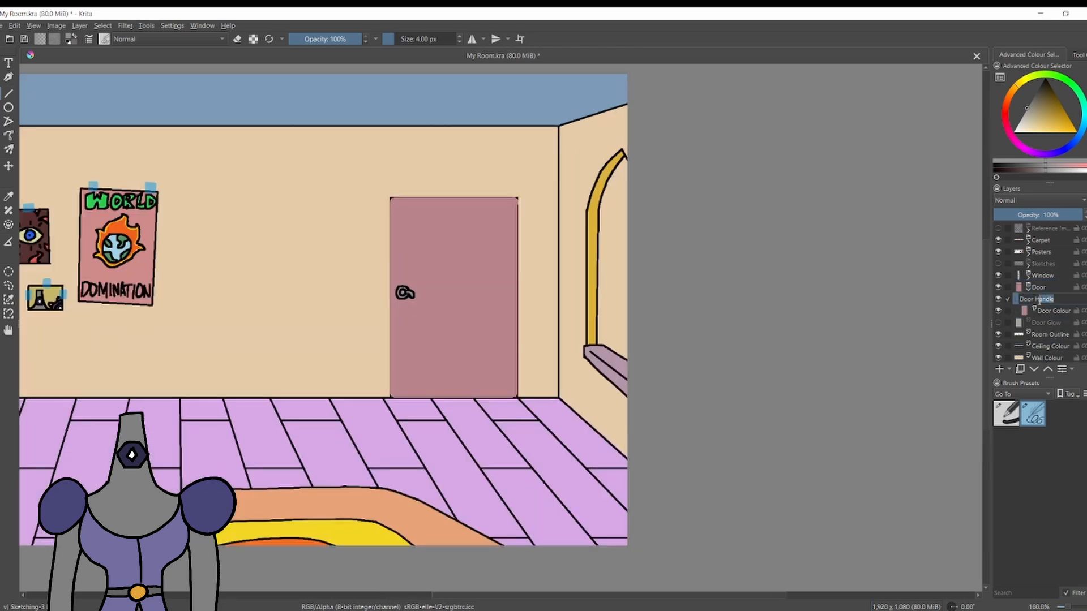
text(Door Outline)
key(Return)
Draw a black 4 px rectangle around the door's edges on the Door Outline layer.
click(1, 108)
scroll(422, 235, up, 1)
drag(379, 186, 551, 454)
scroll(601, 367, up, 1)
mouse_move(272, 145)
mouse_down()
mouse_move(548, 220)
mouse_move(526, 545)
mouse_move(255, 169)
mouse_move(272, 144)
mouse_move(526, 542)
mouse_up()
key(ctrl+z)
key(ctrl+z)
scroll(419, 503, down, 2)
scroll(421, 505, up, 2)
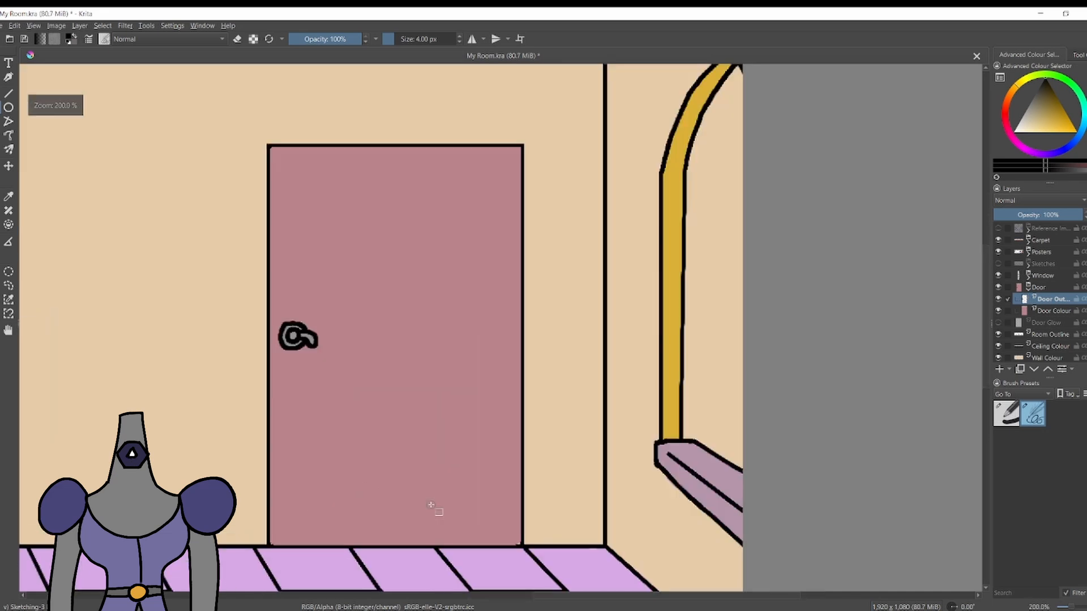
Sample the door's dusty pink and touch up the door's lower corners on the Door Colour layer.
key(p)
click(437, 510)
key(b)
click(1053, 311)
scroll(424, 500, down, 1)
scroll(481, 527, up, 2)
scroll(496, 525, down, 2)
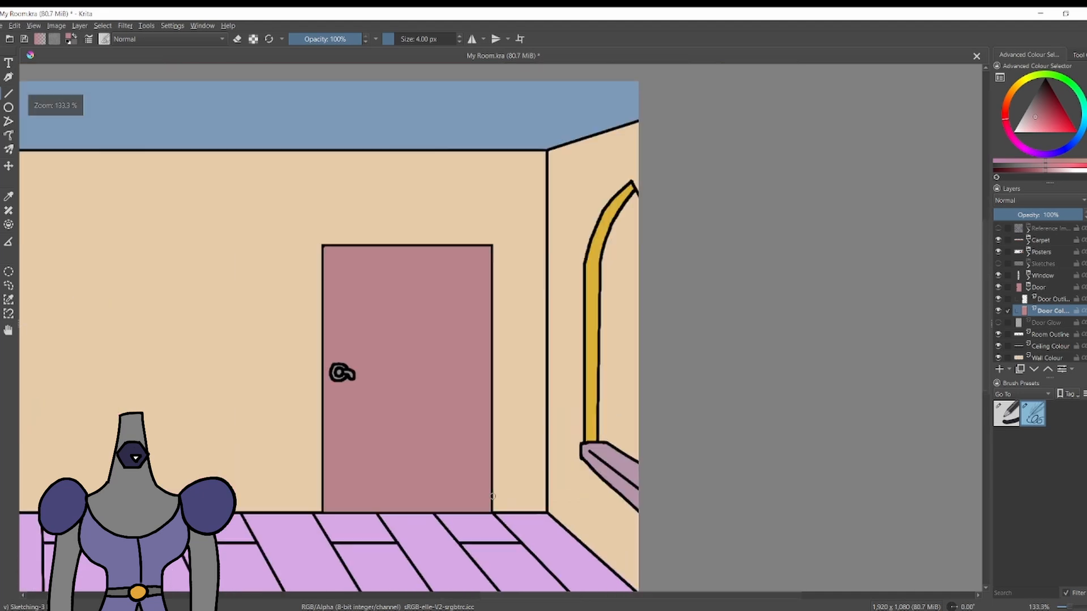
scroll(504, 543, up, 1)
Show the Door Glow layer and shrink the glow so its sides and top line up with the door's edges.
click(998, 322)
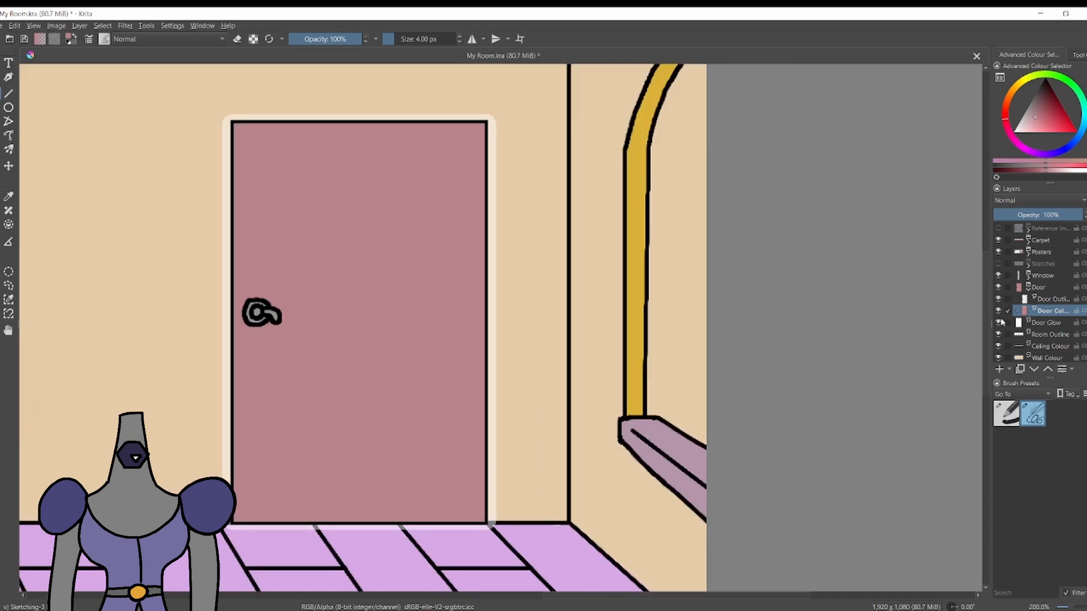
click(1049, 323)
key(ctrl+t)
drag(222, 322, 232, 322)
drag(496, 322, 486, 322)
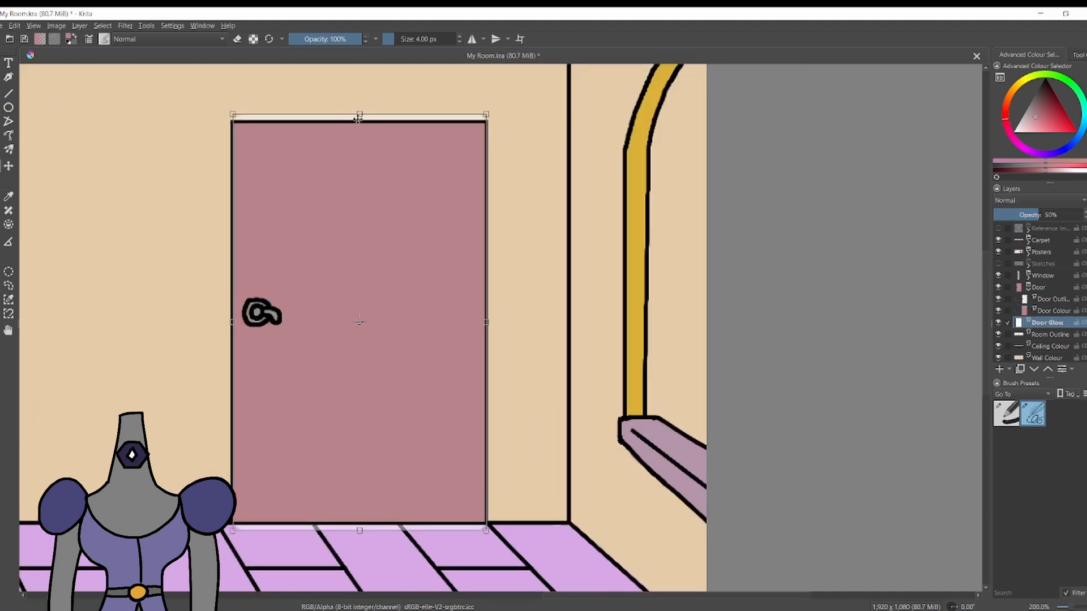
drag(360, 114, 359, 122)
Extend the white glow strip on the floor to the door's lower right corner and trim its end with the eraser.
scroll(430, 541, up, 4)
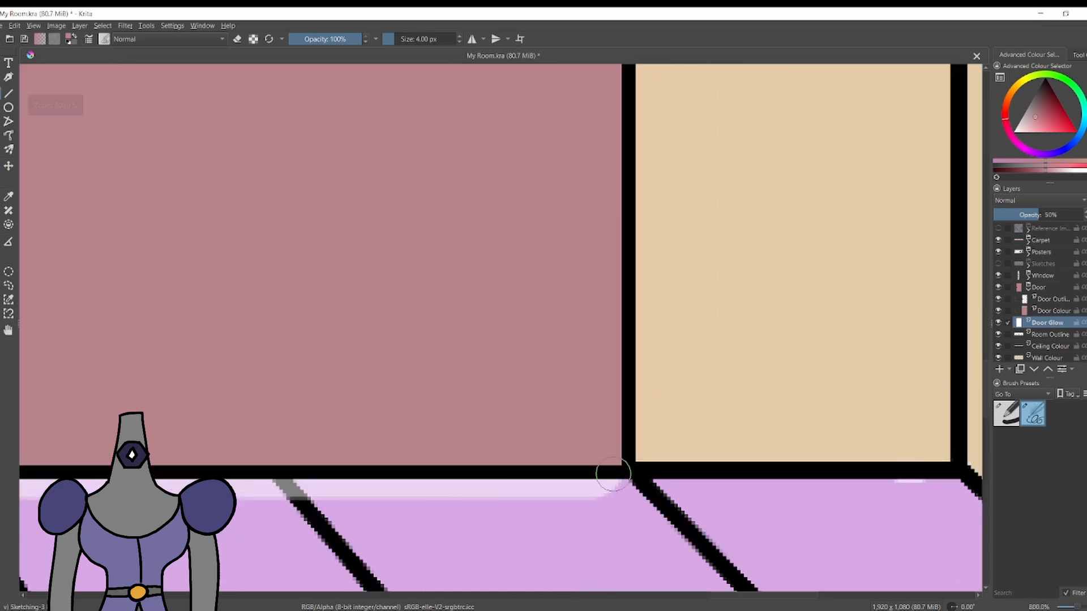
scroll(642, 485, up, 2)
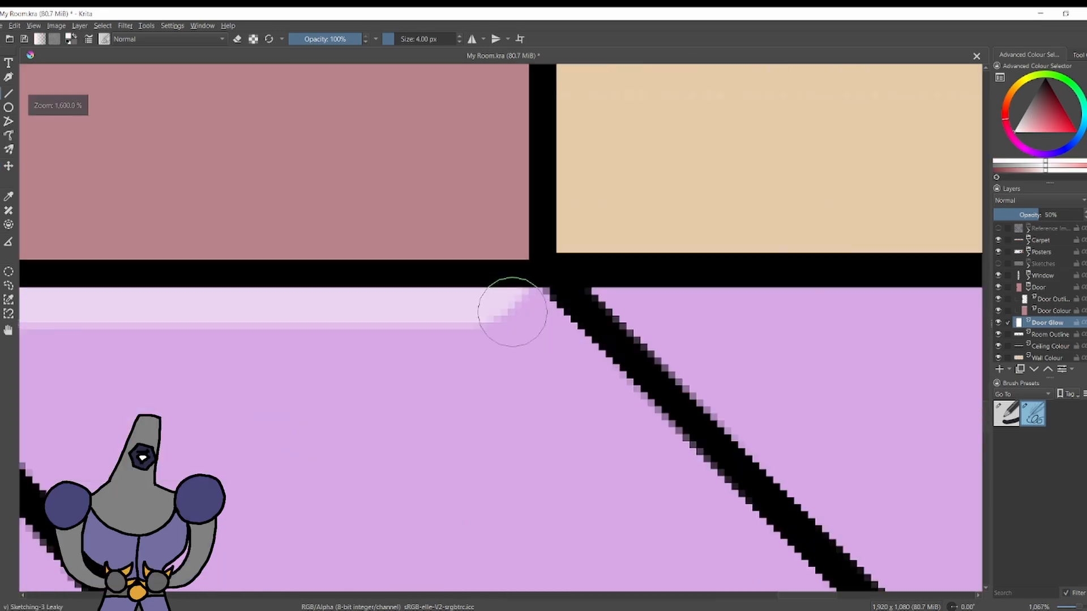
key(e)
scroll(488, 291, down, 2)
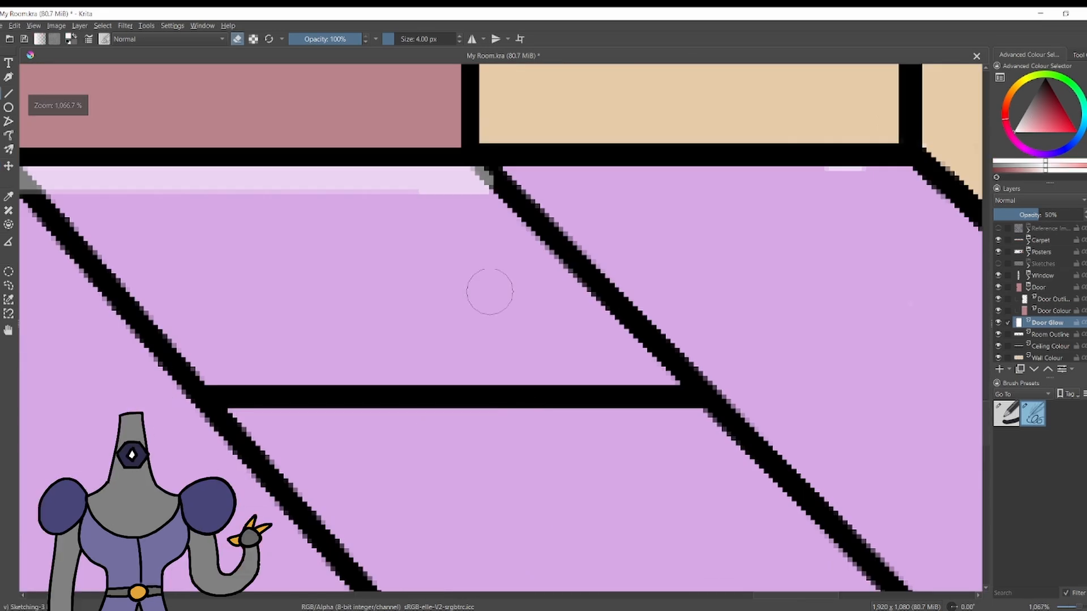
scroll(532, 204, up, 3)
scroll(496, 198, down, 8)
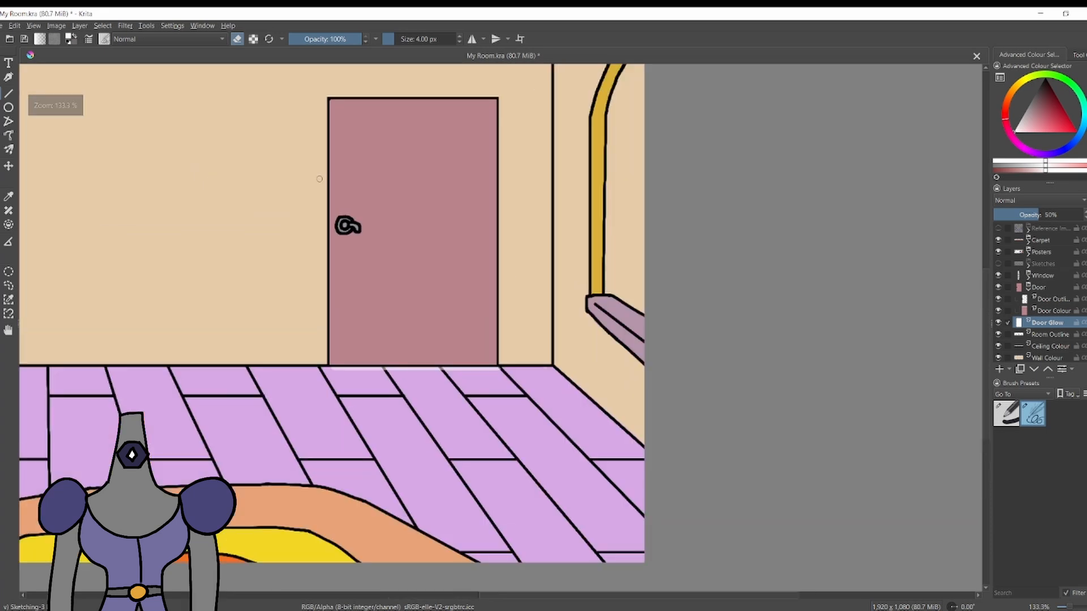
Look over the room drawing, from the door and its glow to the posters and the left wall.
scroll(351, 290, up, 3)
scroll(374, 315, down, 6)
scroll(512, 376, up, 1)
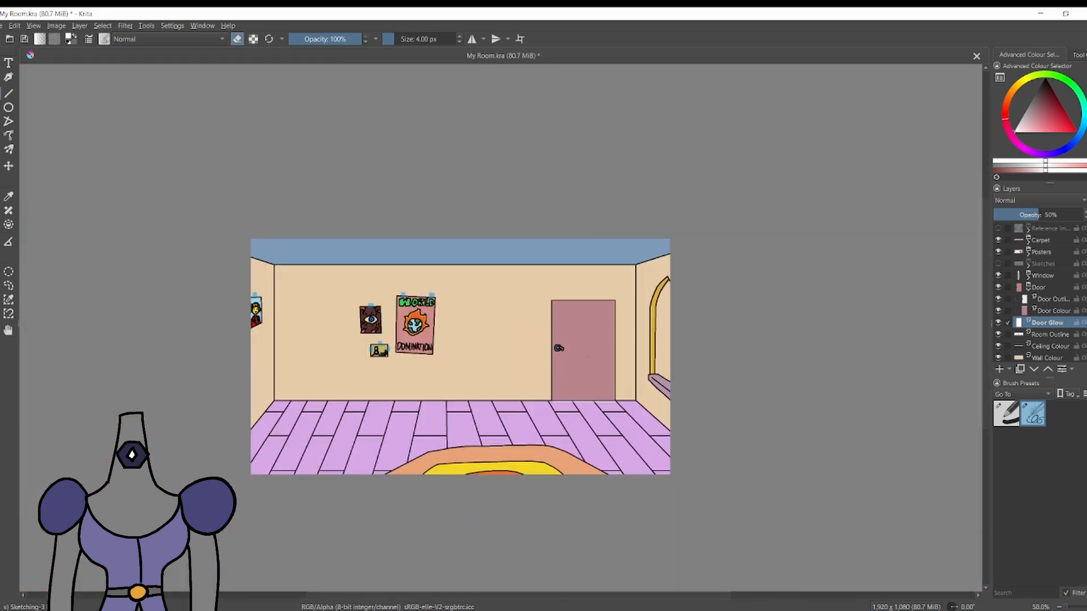
scroll(512, 375, up, 2)
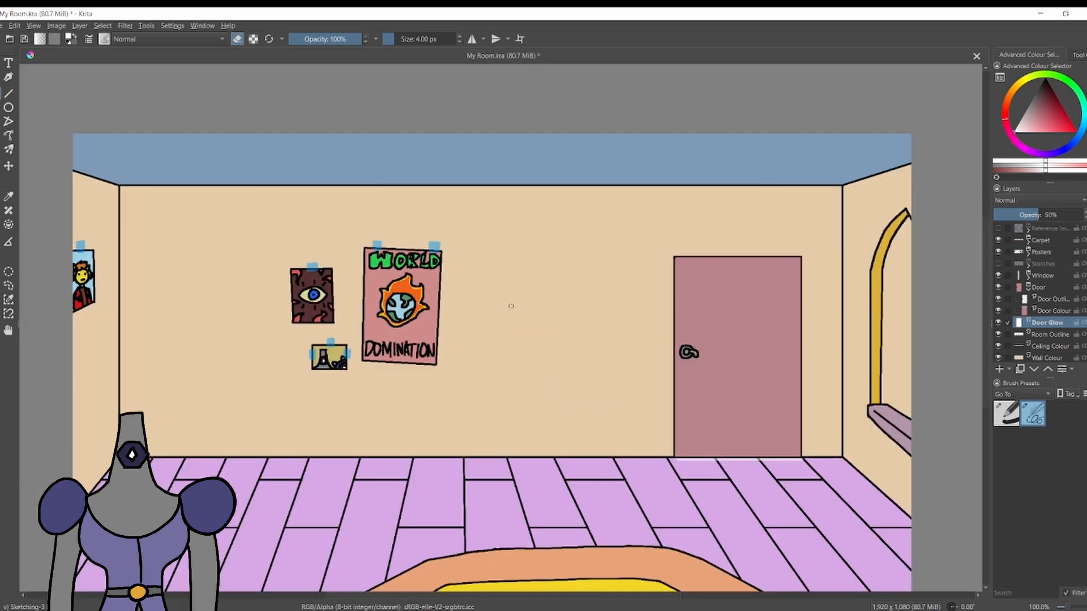
scroll(74, 277, up, 1)
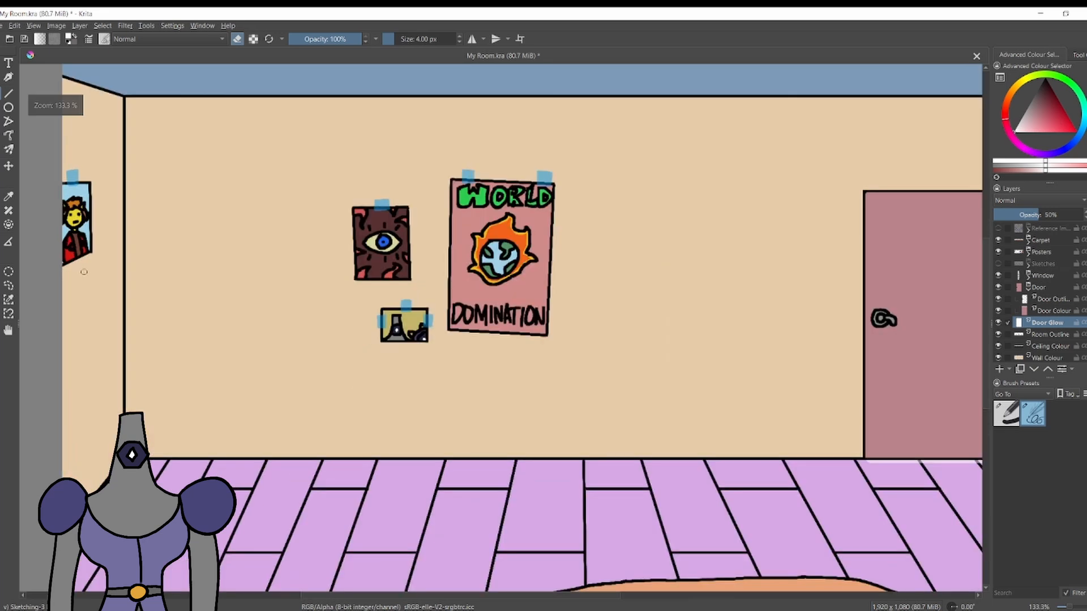
scroll(114, 276, down, 1)
scroll(566, 210, up, 1)
scroll(569, 210, down, 1)
Collapse the Door group, add a paint layer named Bed at the top of the stack, and show the Sketches layer.
click(1003, 287)
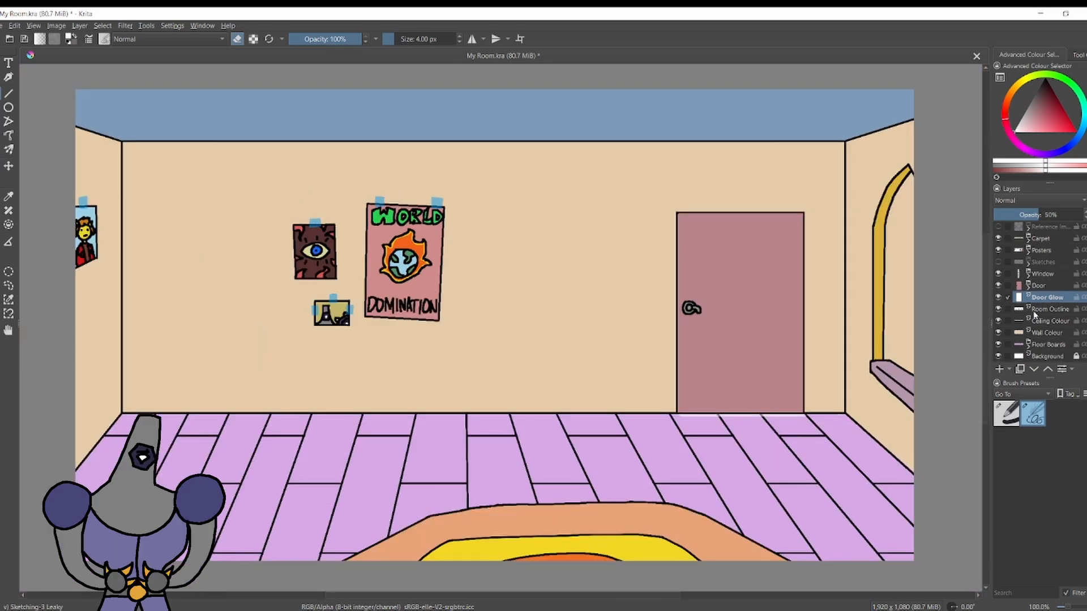
click(998, 264)
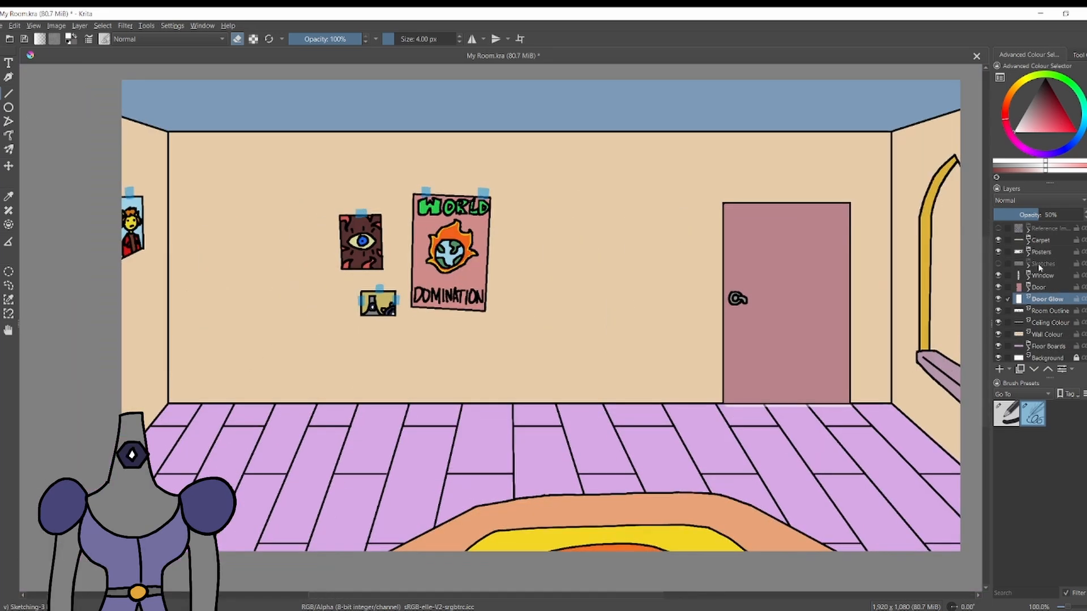
right_click(1014, 229)
key(Escape)
click(999, 368)
double_click(1047, 229)
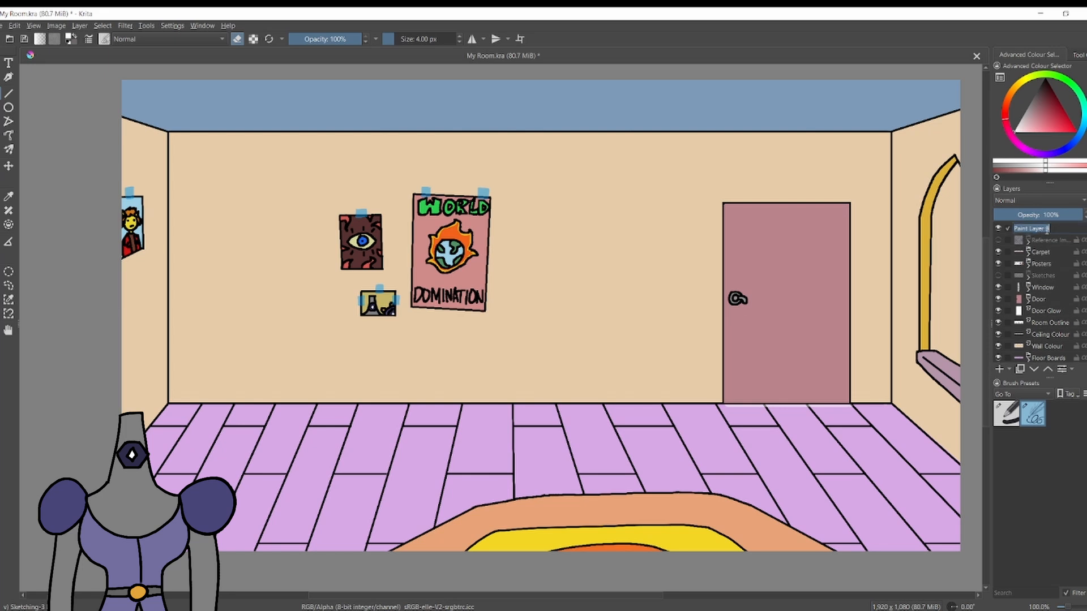
right_click(1046, 231)
double_click(1051, 231)
key(Return)
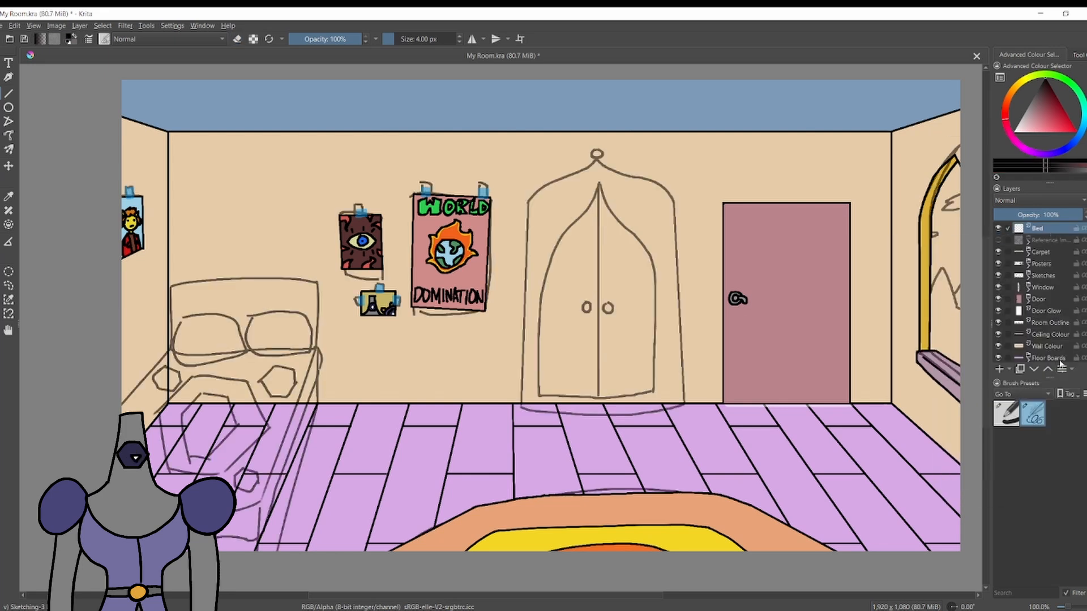
Ink the headboard's right side as a double black line and add its straight lower edge on the Bed layer.
scroll(149, 499, up, 1)
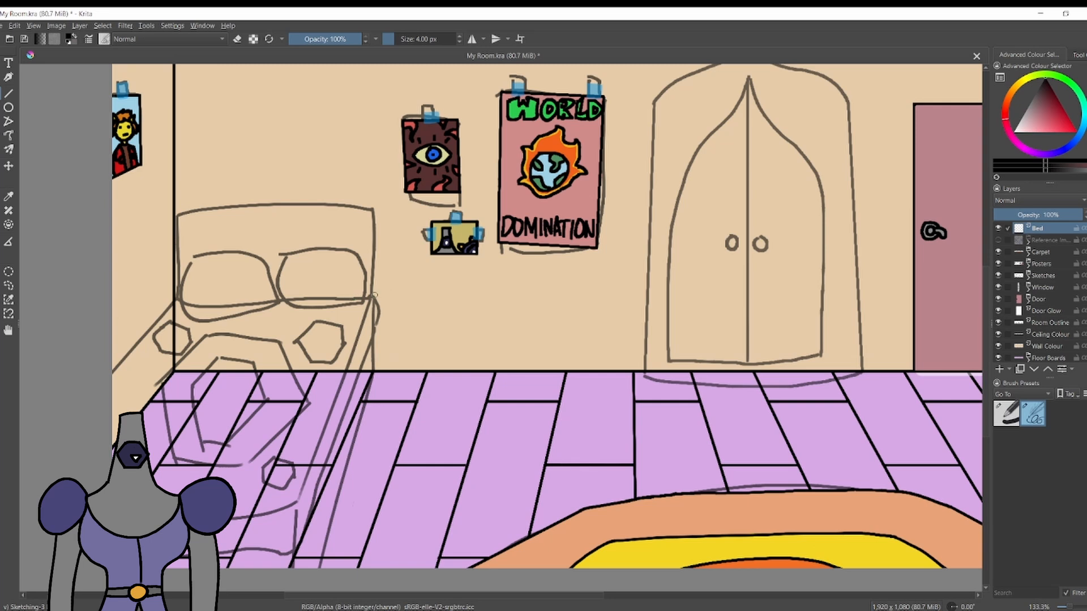
mouse_move(373, 290)
mouse_down()
mouse_move(373, 208)
mouse_move(374, 300)
mouse_move(226, 313)
mouse_move(174, 302)
mouse_move(373, 295)
mouse_move(379, 305)
mouse_move(371, 296)
mouse_up()
key(ctrl+z)
key(ctrl+z)
key(e)
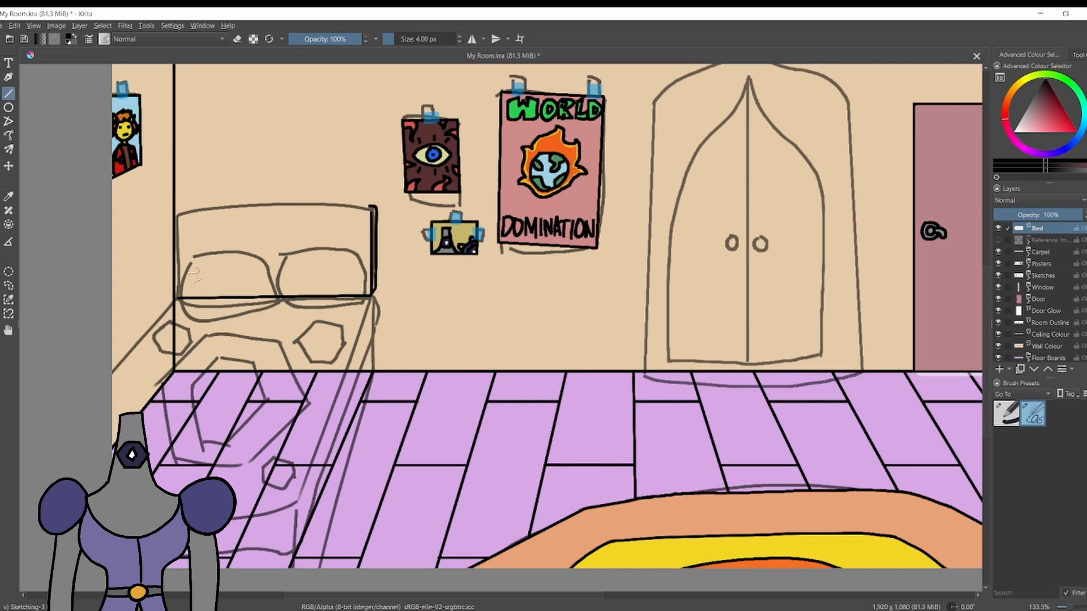
Ink the headboard's left side and an arched top edge, doubling the arch line towards the right corner for thickness.
drag(179, 297, 179, 217)
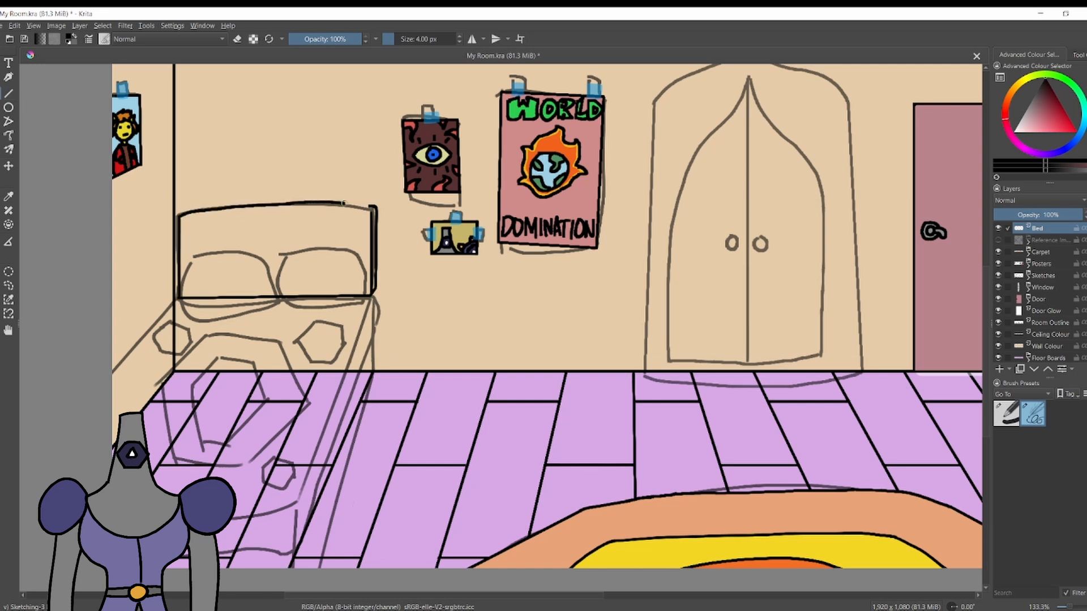
key(ctrl+z)
mouse_move(344, 202)
mouse_down()
mouse_move(238, 198)
mouse_move(183, 215)
mouse_move(313, 186)
mouse_move(372, 209)
mouse_up()
key(ctrl+z)
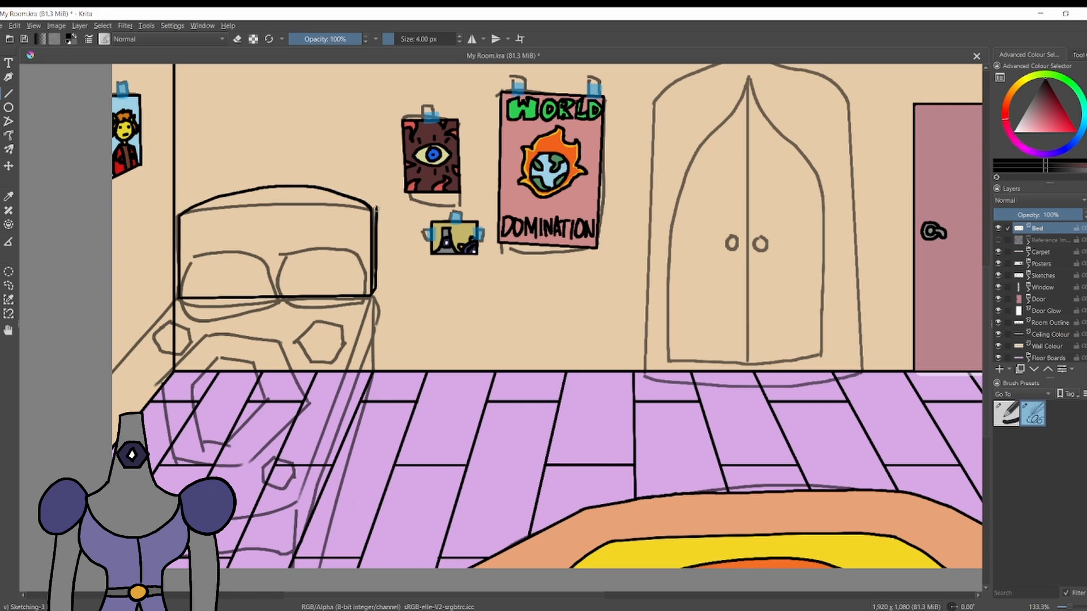
drag(376, 209, 323, 184)
key(ctrl+z)
drag(308, 186, 322, 184)
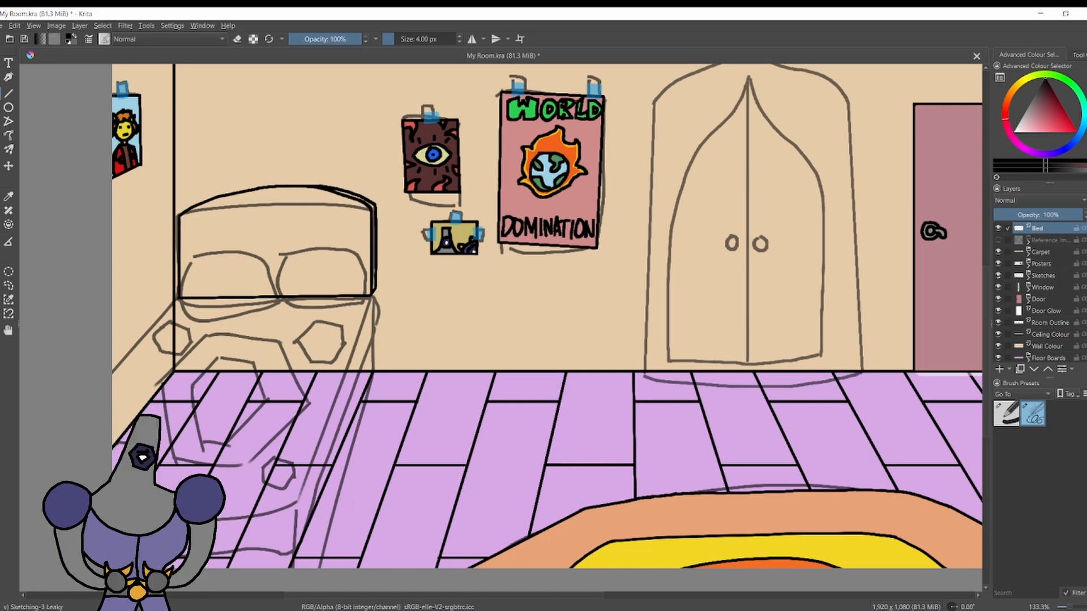
Draw straight black lines for the mattress's two long edges, running from the headboard's lower corners towards the foot.
drag(372, 296, 287, 504)
key(ctrl+z)
mouse_move(370, 295)
mouse_down()
mouse_move(248, 553)
mouse_move(266, 546)
mouse_up()
key(ctrl+z)
drag(178, 298, 108, 400)
click(998, 275)
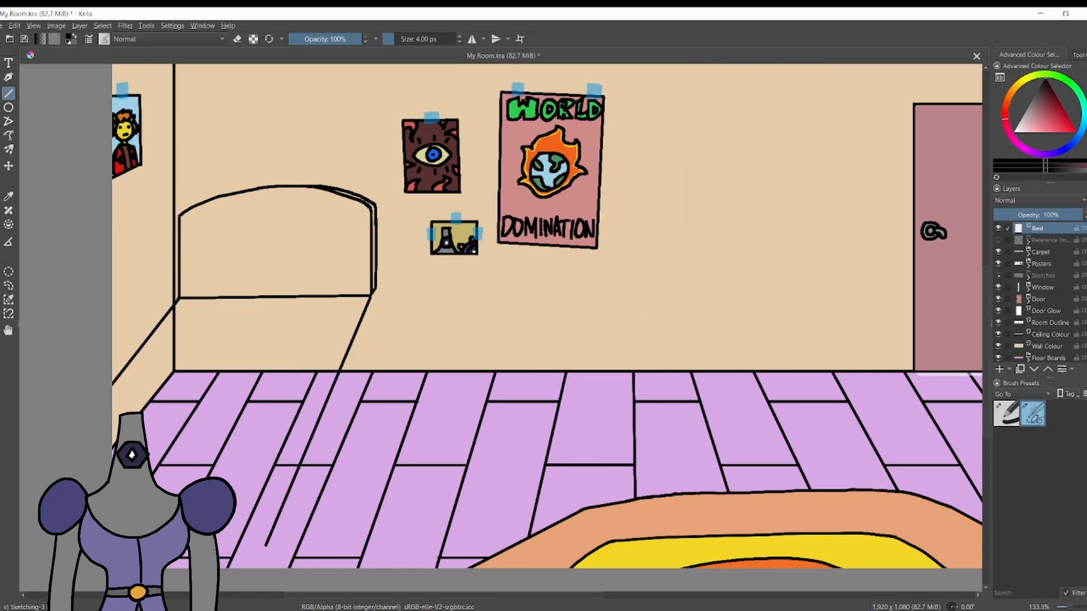
click(998, 275)
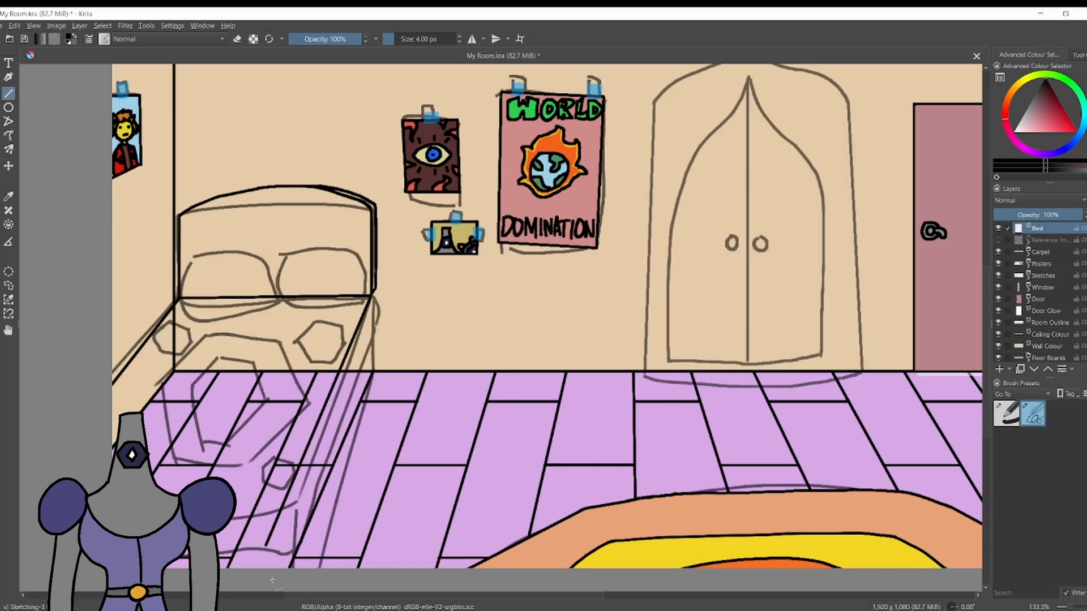
Draw the bed's foot corner and the vertical edge below the headboard's right side, and hide the Sketches layer.
drag(271, 580, 218, 546)
mouse_move(376, 295)
mouse_down()
mouse_move(376, 371)
mouse_move(319, 568)
mouse_up()
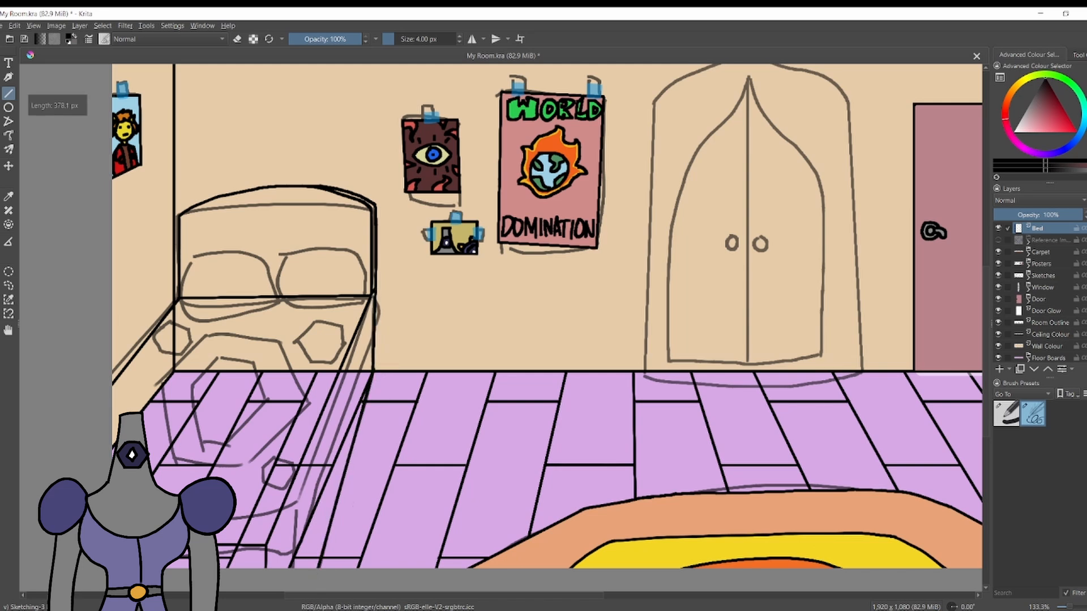
click(998, 276)
click(998, 275)
key(ctrl+z)
click(998, 275)
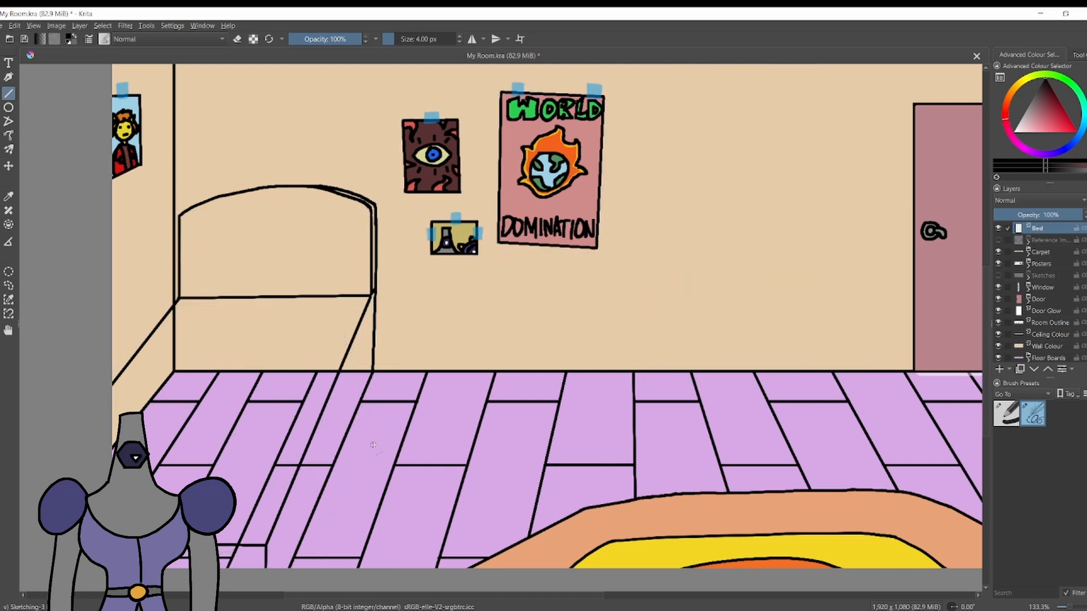
Hide the Floor Boards and draw a straight line for the bed's lower side edge, from below the headboard to the canvas's bottom.
drag(373, 372, 295, 571)
key(ctrl+z)
click(996, 359)
drag(373, 372, 272, 610)
scroll(352, 243, down, 3)
scroll(277, 254, up, 3)
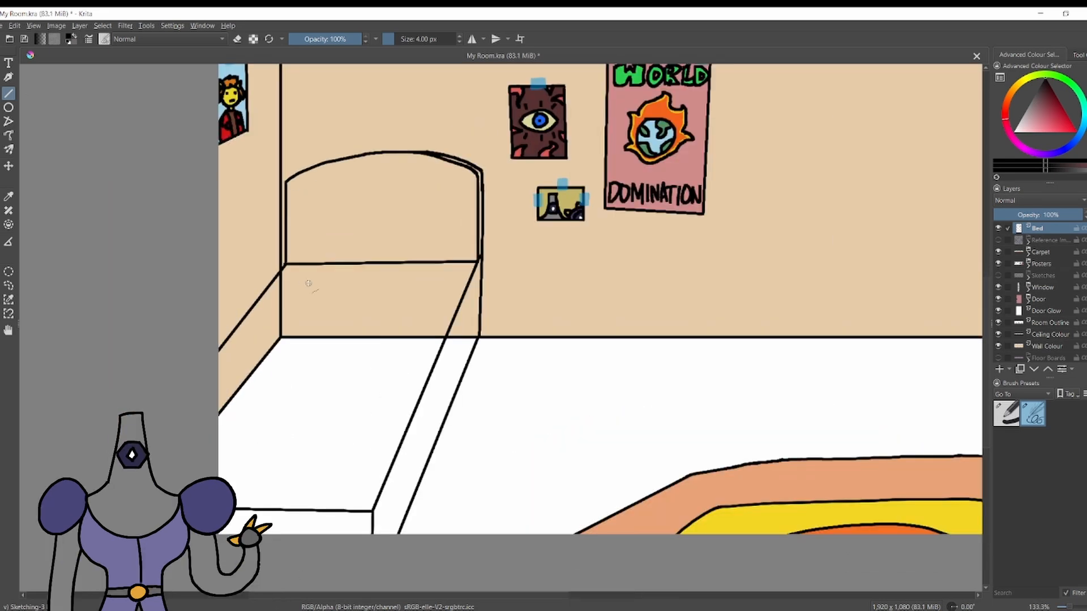
scroll(308, 283, up, 1)
scroll(301, 247, down, 1)
scroll(679, 243, down, 1)
scroll(647, 245, up, 1)
key(ctrl+z)
drag(503, 327, 424, 532)
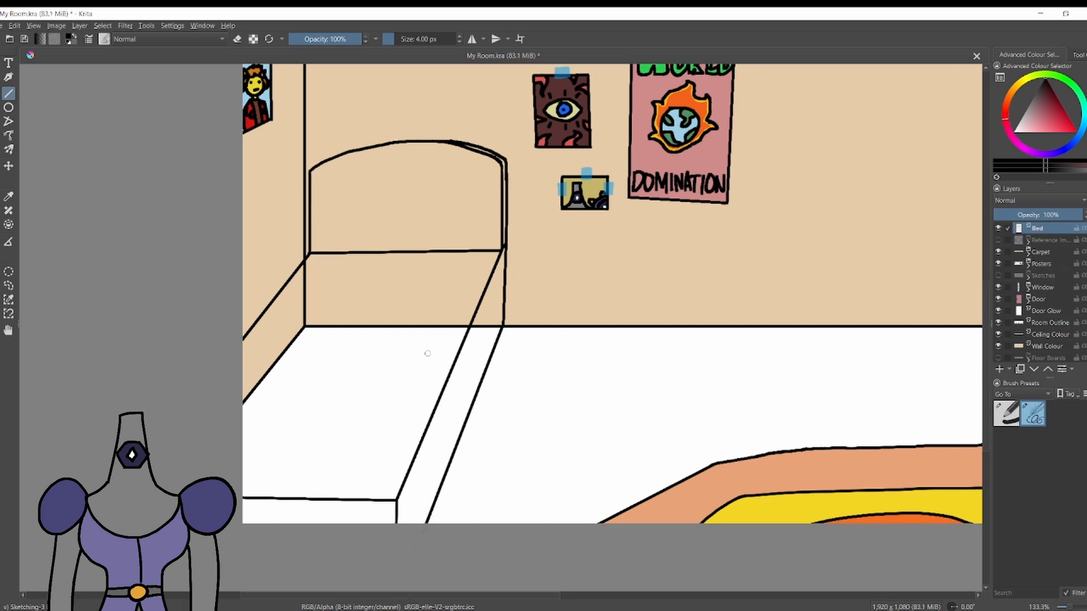
Erase the mattress's straight edge along the left wall.
scroll(427, 339, up, 1)
scroll(397, 272, down, 1)
scroll(397, 255, up, 1)
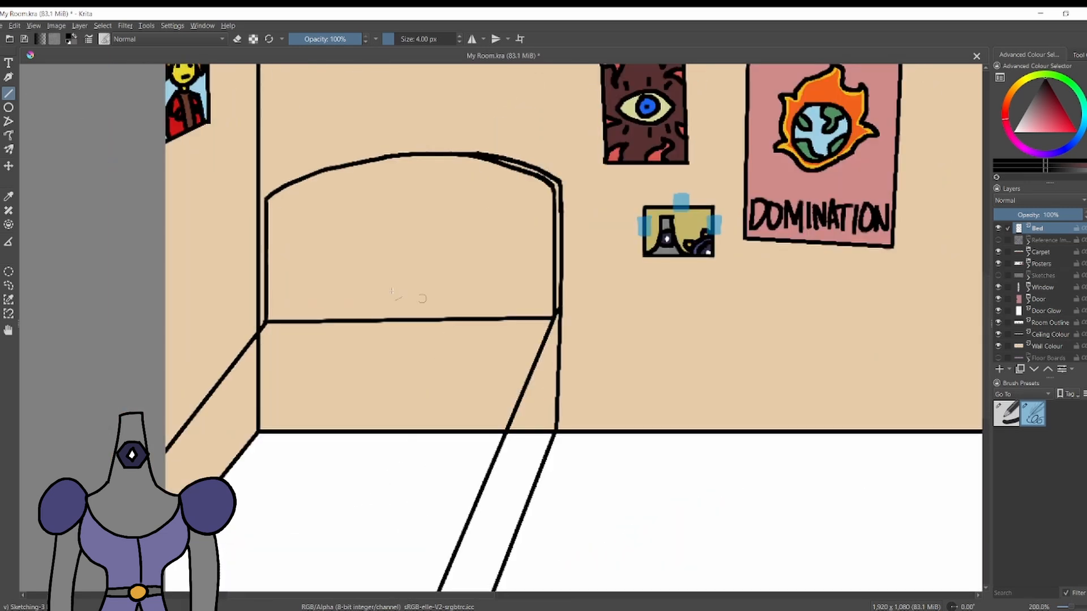
key(e)
drag(263, 332, 553, 330)
drag(258, 333, 157, 467)
drag(159, 463, 259, 333)
Erase the mattress's straight right edge between the headboard and the foot corner.
scroll(190, 265, down, 1)
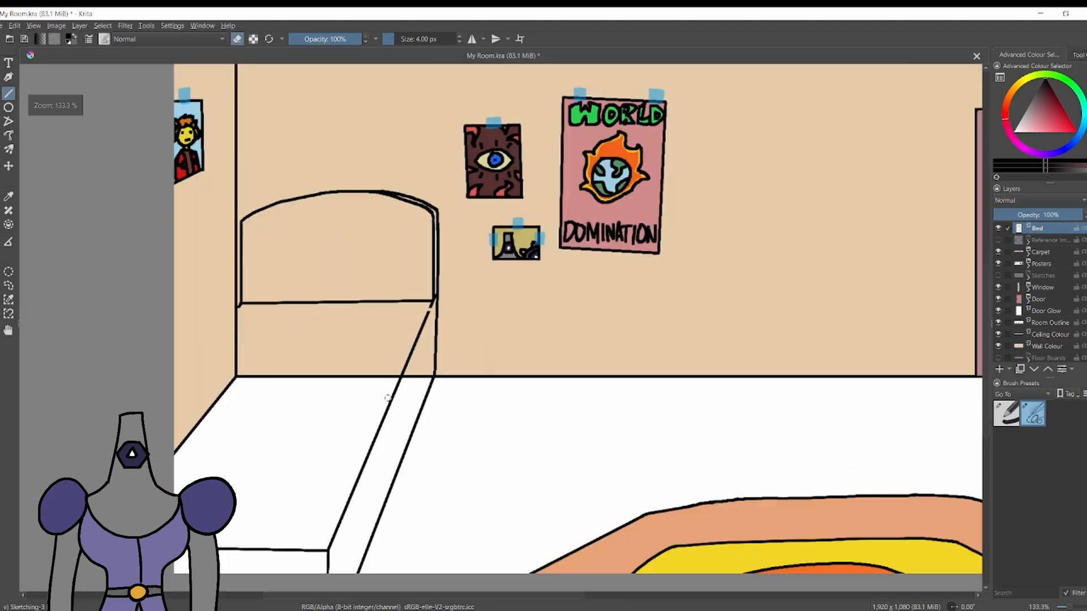
scroll(459, 219, down, 1)
scroll(396, 306, up, 1)
drag(448, 287, 349, 518)
key(ctrl+z)
key(ctrl+z)
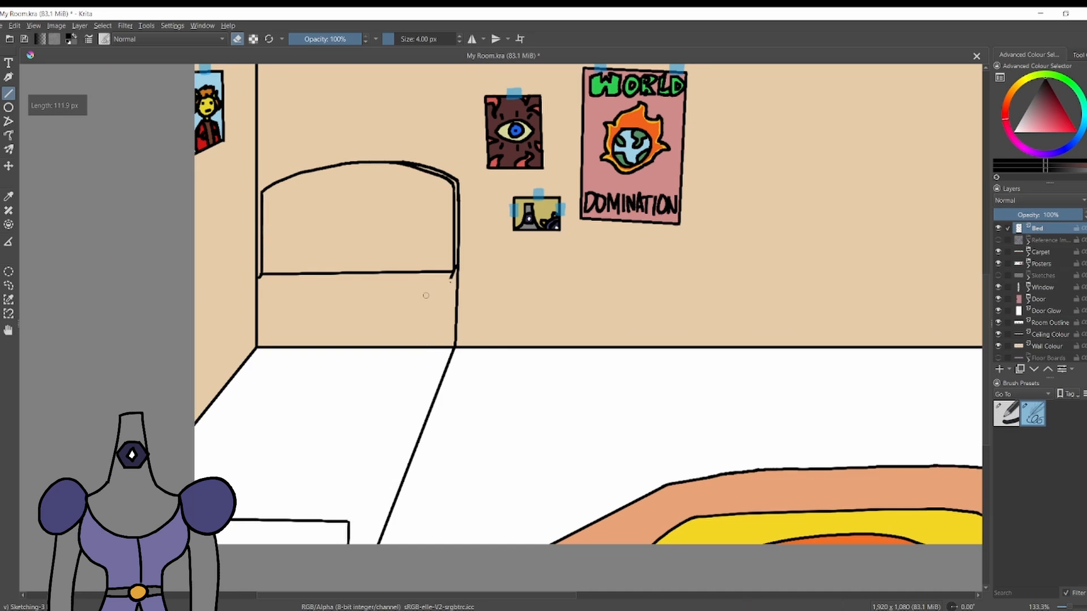
Draw the blanket's wavy black outline freehand along the headboard, both long sides and the foot of the bed.
click(0, 94)
mouse_move(450, 279)
mouse_down()
mouse_move(260, 276)
mouse_move(452, 278)
mouse_move(453, 294)
mouse_move(249, 283)
mouse_up()
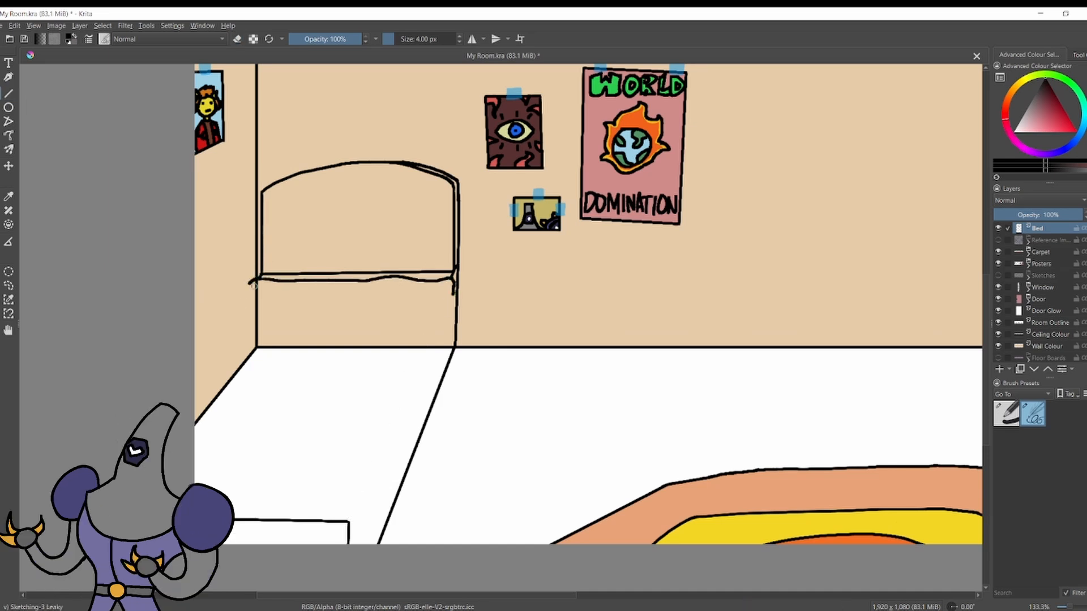
drag(451, 306, 385, 469)
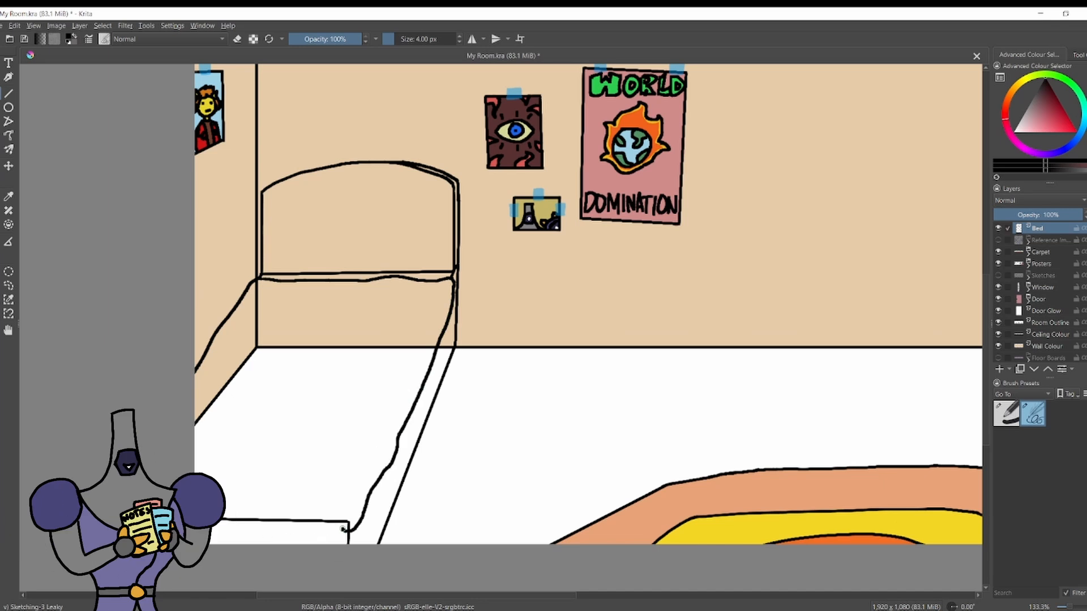
drag(342, 529, 210, 531)
Add short fold lines inside the blanket's right edge and erase parts of the straight line at the bed's foot.
drag(444, 291, 429, 334)
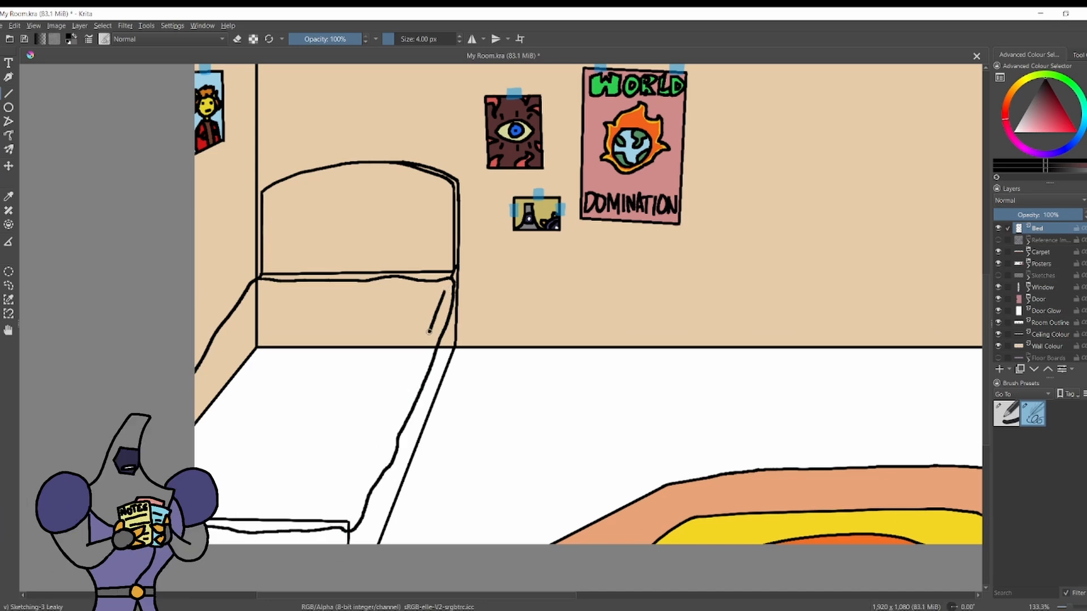
drag(365, 482, 338, 522)
key(e)
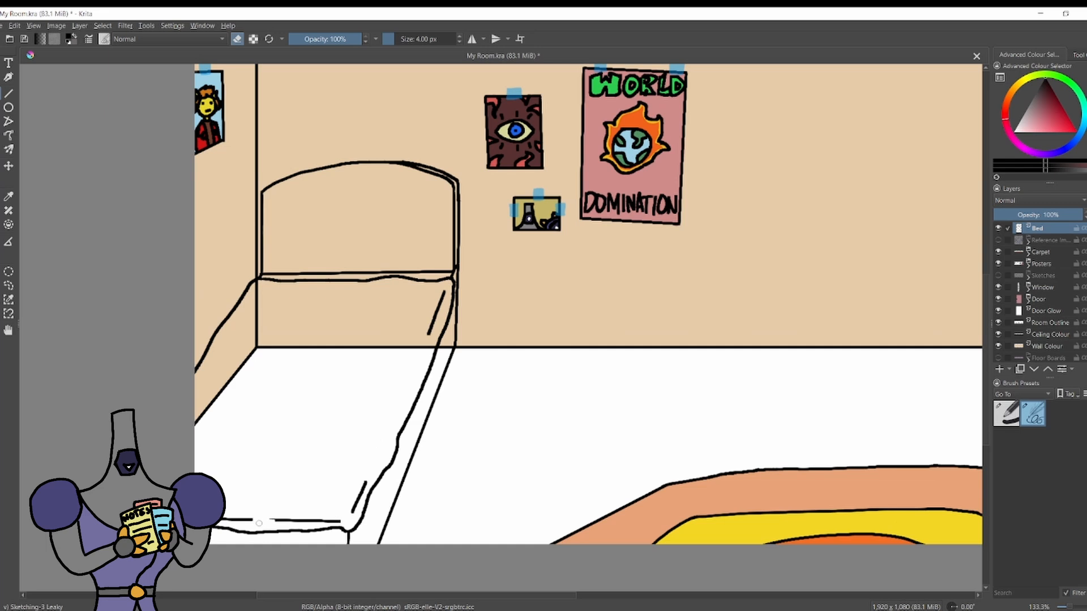
drag(259, 524, 211, 519)
Draw two nested hexagons with a small oval at their centre as a pattern on the blanket.
scroll(252, 311, down, 4)
scroll(249, 312, up, 4)
drag(252, 312, 279, 285)
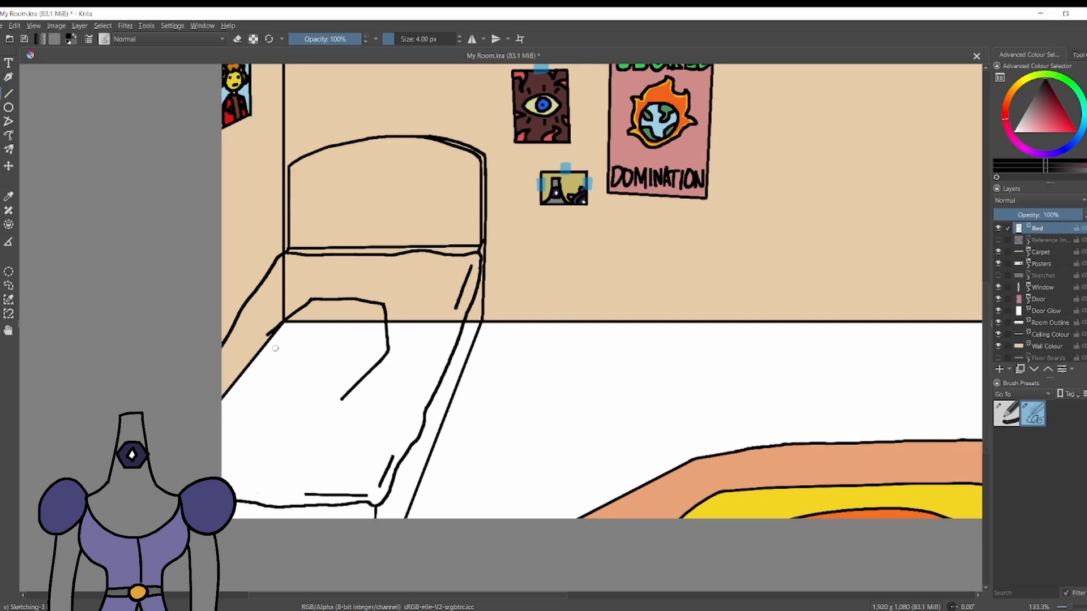
mouse_move(271, 373)
mouse_down()
mouse_move(277, 396)
mouse_move(326, 399)
mouse_up()
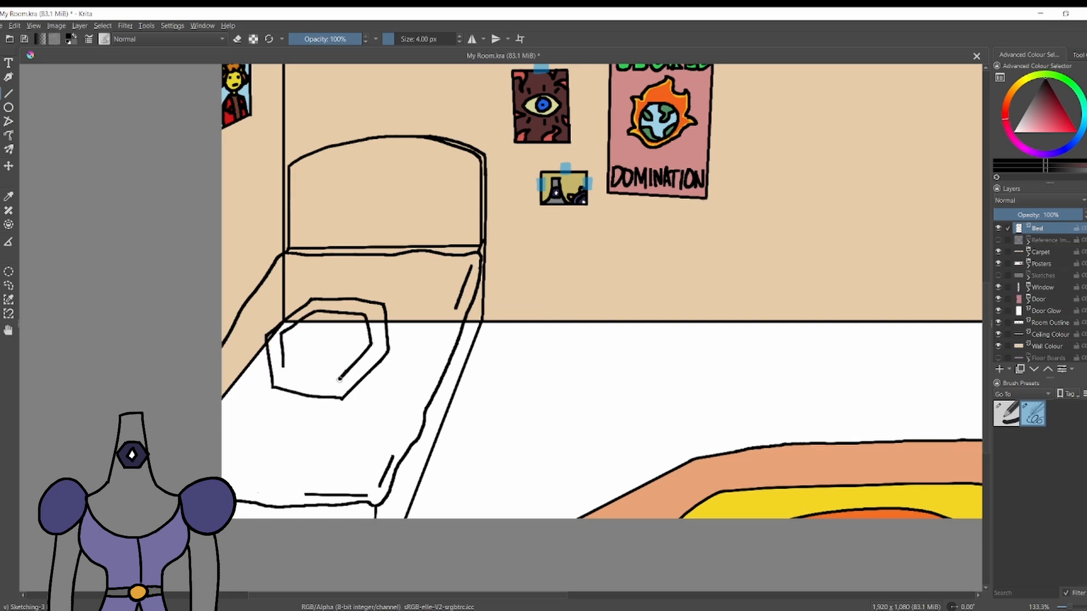
mouse_move(326, 331)
mouse_down()
mouse_move(325, 329)
mouse_move(332, 351)
mouse_move(335, 313)
mouse_move(337, 352)
mouse_move(324, 328)
mouse_up()
key(ctrl+z)
key(ctrl+z)
key(ctrl+z)
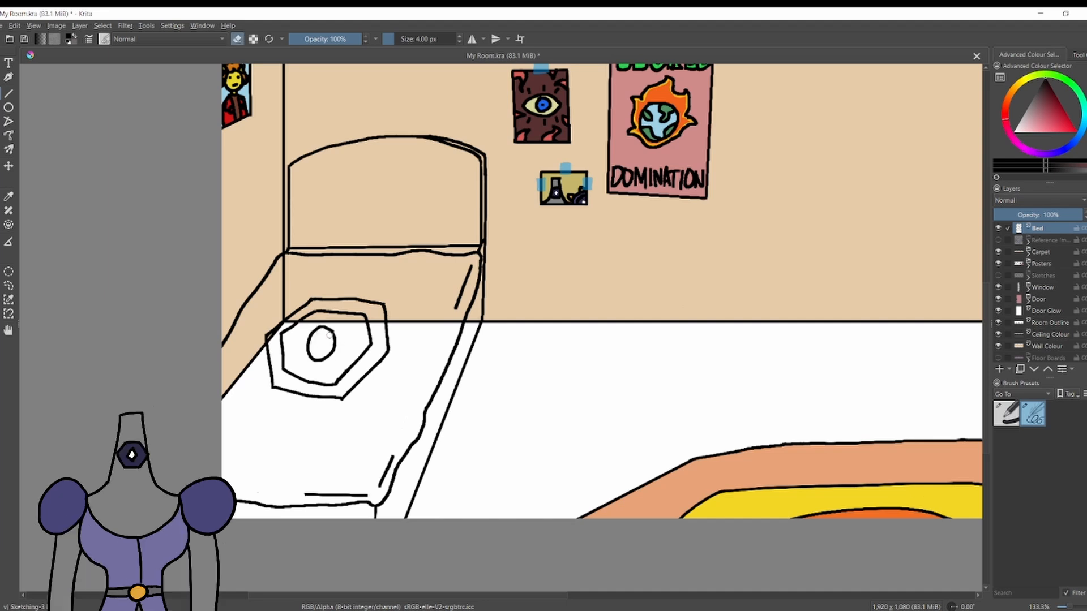
Add a new layer above the Bed layer and name it Pillows.
scroll(363, 292, down, 2)
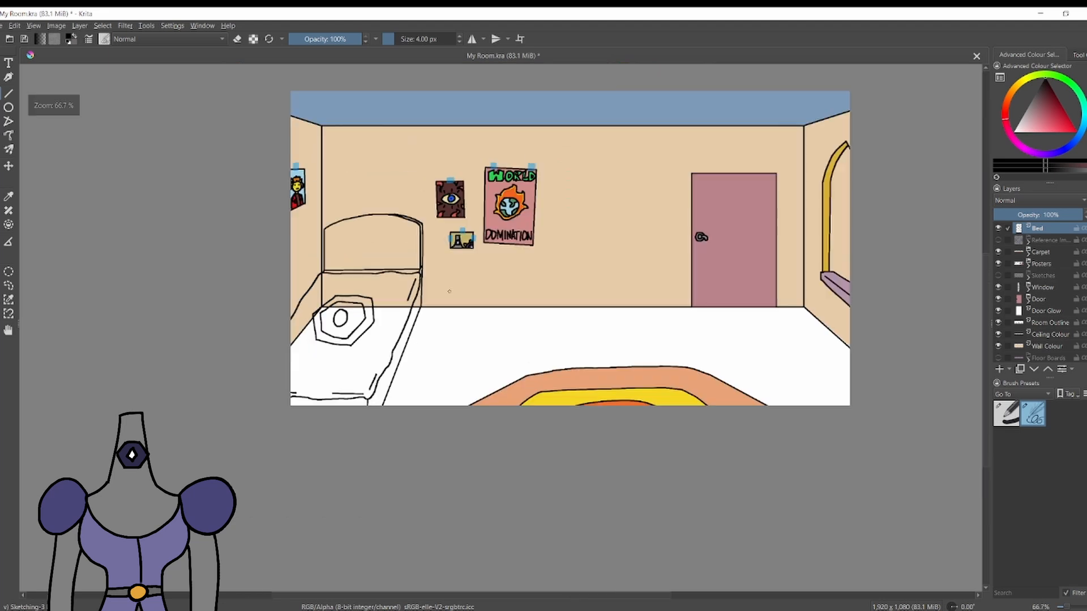
scroll(444, 275, up, 2)
click(999, 370)
double_click(1046, 229)
text(Pillows)
key(Return)
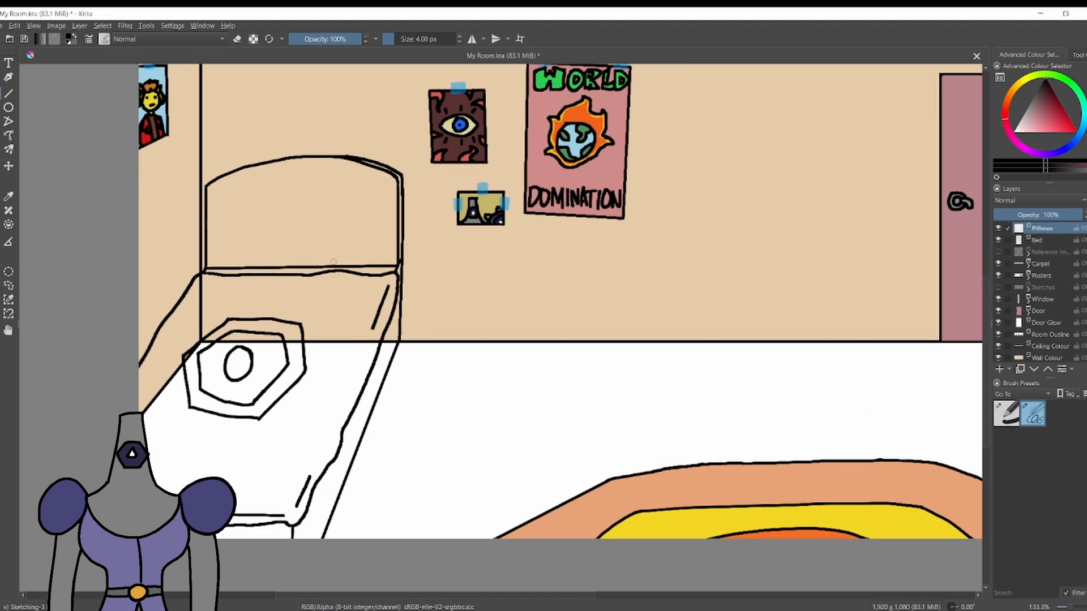
Rename the new layer as Pillow and undo the trial pillow stroke.
mouse_move(210, 276)
mouse_down()
mouse_move(223, 237)
mouse_move(349, 240)
mouse_up()
key(ctrl+z)
double_click(1051, 228)
text(Pillow)
key(Return)
key(ctrl+z)
Draw the pillow's rounded black outline in front of the headboard, with a curved seam near its right end.
drag(222, 237, 359, 238)
key(ctrl+z)
mouse_move(221, 238)
mouse_down()
mouse_move(312, 228)
mouse_move(364, 240)
mouse_up()
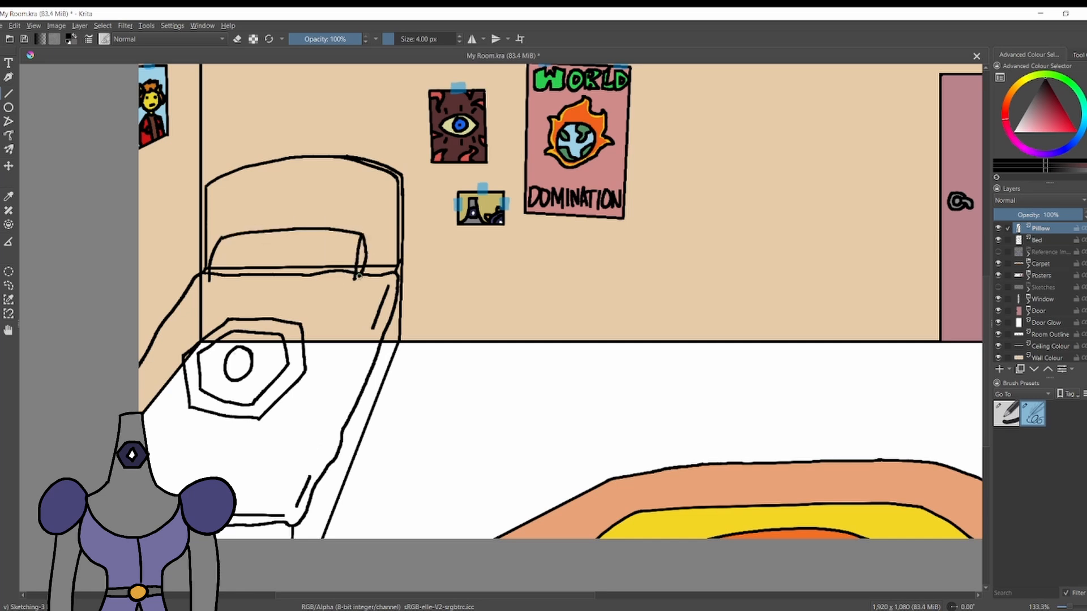
drag(359, 276, 358, 280)
mouse_move(209, 281)
mouse_down()
mouse_move(312, 291)
mouse_move(299, 290)
mouse_move(355, 280)
mouse_up()
key(ctrl+z)
key(ctrl+z)
drag(357, 281, 314, 288)
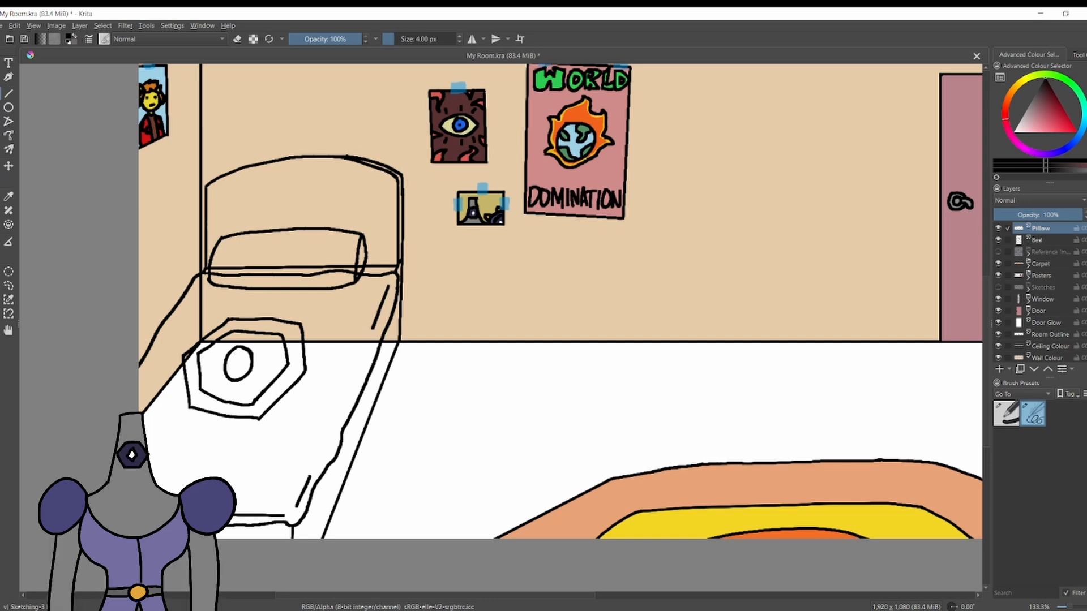
Add a layer named Bed Colour directly beneath the Bed layer.
click(1050, 252)
click(999, 369)
double_click(1050, 252)
text(Bed Colour)
key(Return)
Add a layer named Pillow Colour directly beneath the Pillow layer, and hide the Pillow layer.
click(1046, 241)
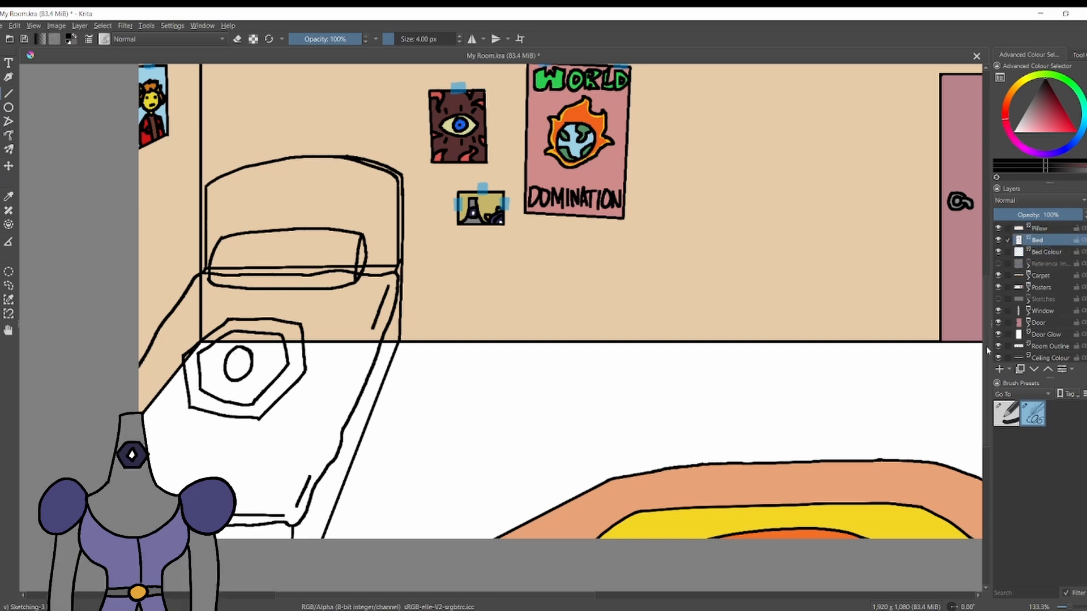
click(999, 369)
double_click(1046, 241)
text(Pillow Colour)
key(Return)
click(998, 228)
On the Bed Colour layer, line the inside of the headboard with straight dark grey strokes using the 22 px Basic-1 brush.
click(1048, 264)
scroll(510, 227, down, 1)
scroll(362, 249, up, 1)
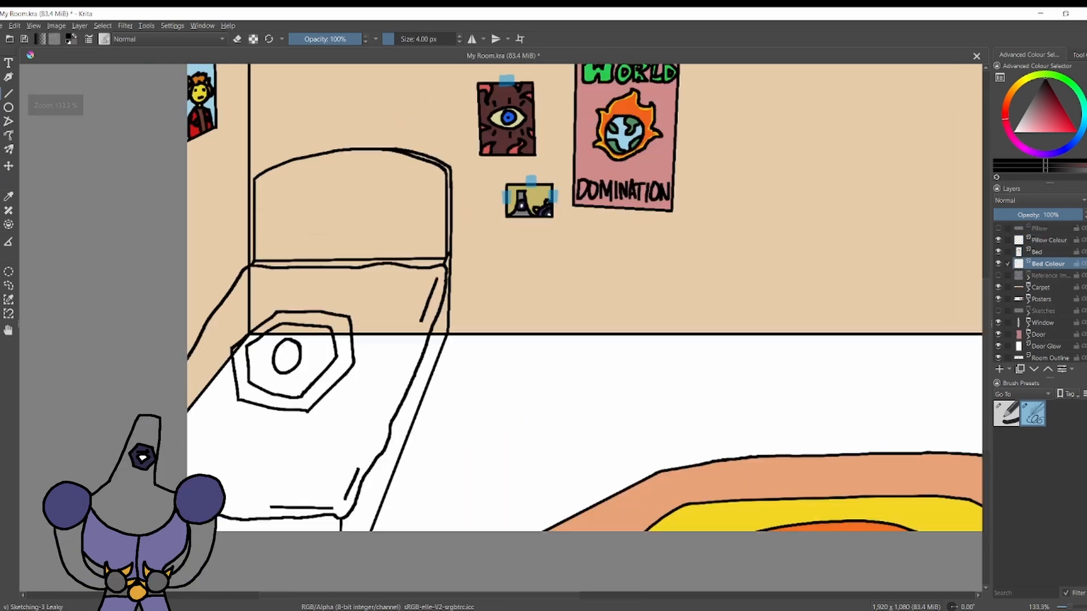
click(1035, 94)
click(1006, 414)
scroll(310, 162, up, 1)
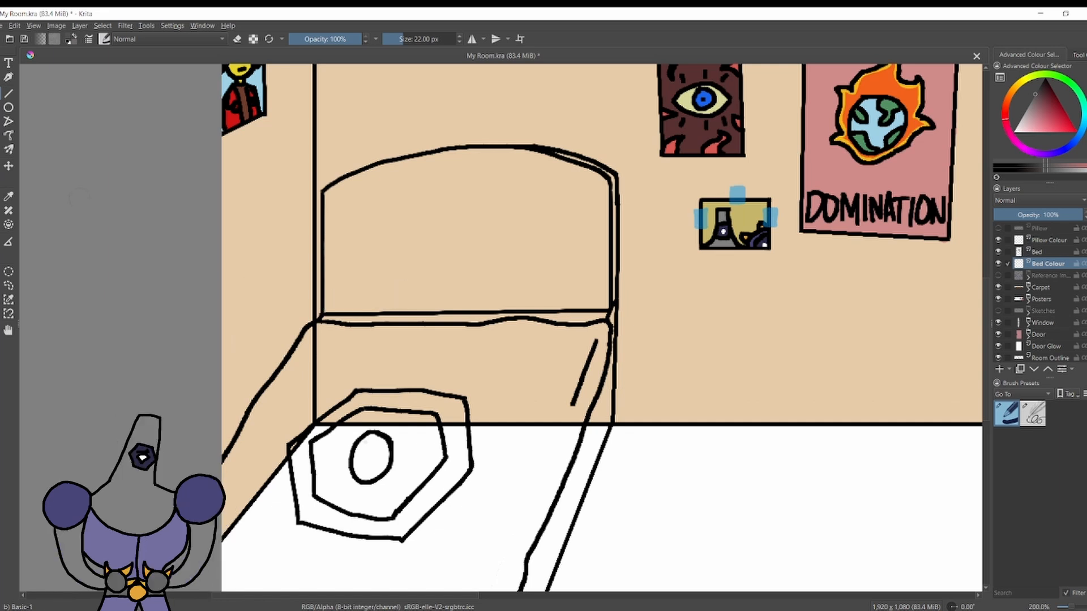
key(v)
drag(332, 310, 331, 198)
drag(603, 301, 608, 187)
drag(605, 184, 602, 300)
drag(602, 300, 332, 303)
mouse_move(604, 176)
mouse_down()
mouse_move(332, 194)
mouse_move(590, 166)
mouse_up()
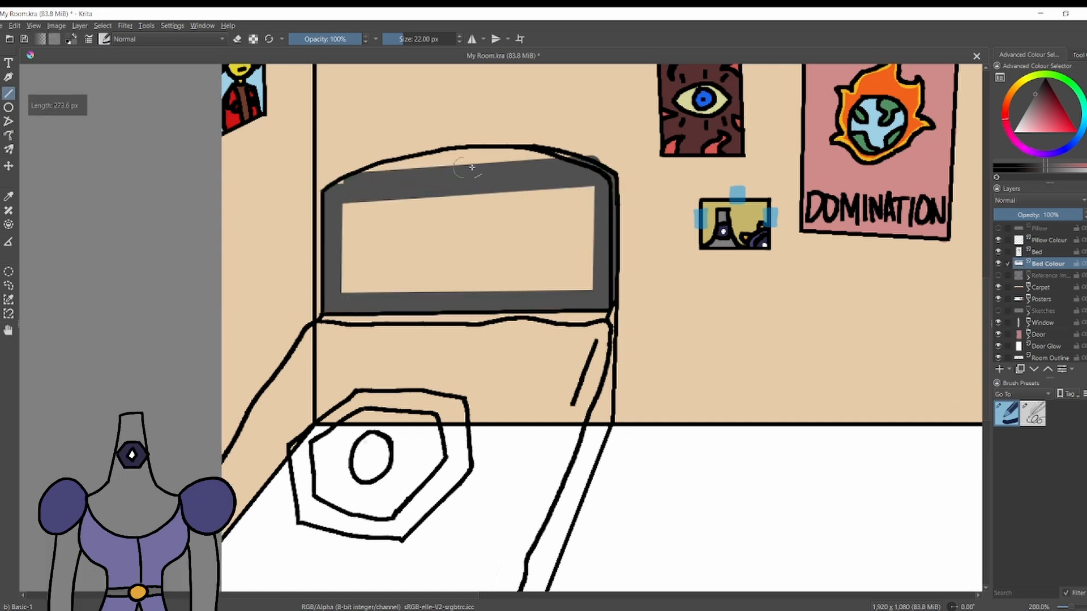
Replace the last straight stroke with freehand dark grey along the headboard's curved top, and fill the headboard's interior with the same grey.
key(ctrl+z)
key(b)
mouse_move(332, 193)
mouse_down()
mouse_move(570, 164)
mouse_move(365, 175)
mouse_up()
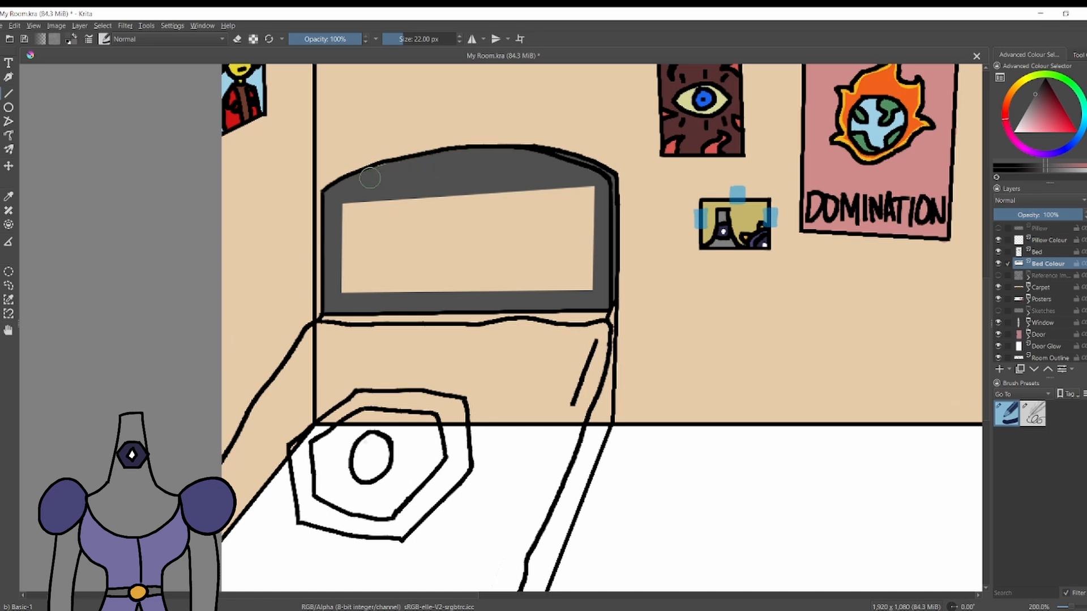
key(f)
click(376, 227)
On the Bed layer, try a thin black line beneath the blanket at the foot of the bed with the 4 px sketching brush.
click(1036, 252)
click(1045, 80)
click(1033, 414)
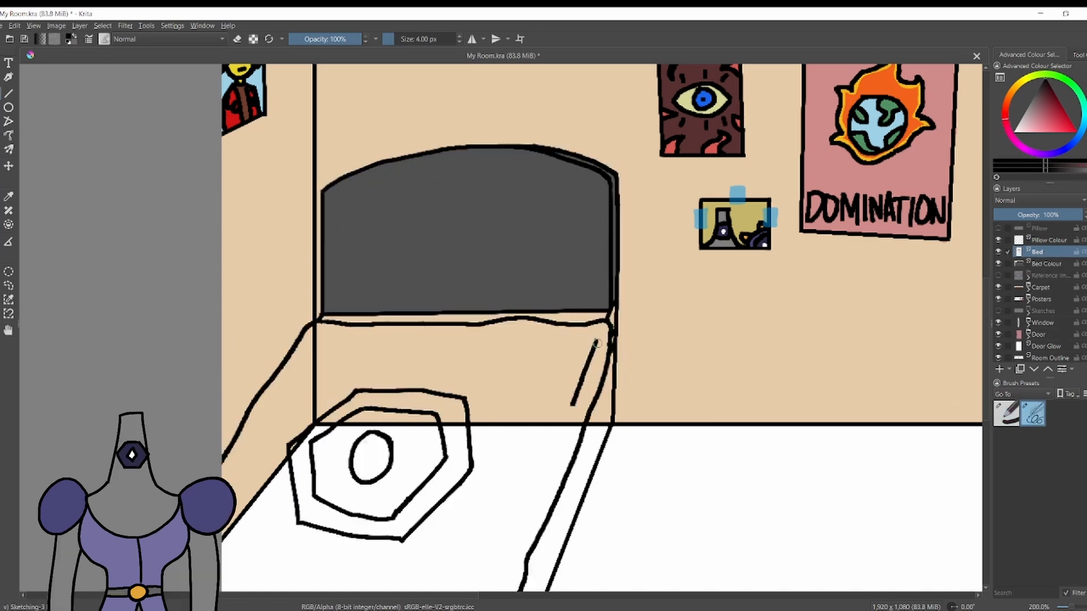
scroll(598, 343, down, 3)
scroll(639, 427, up, 3)
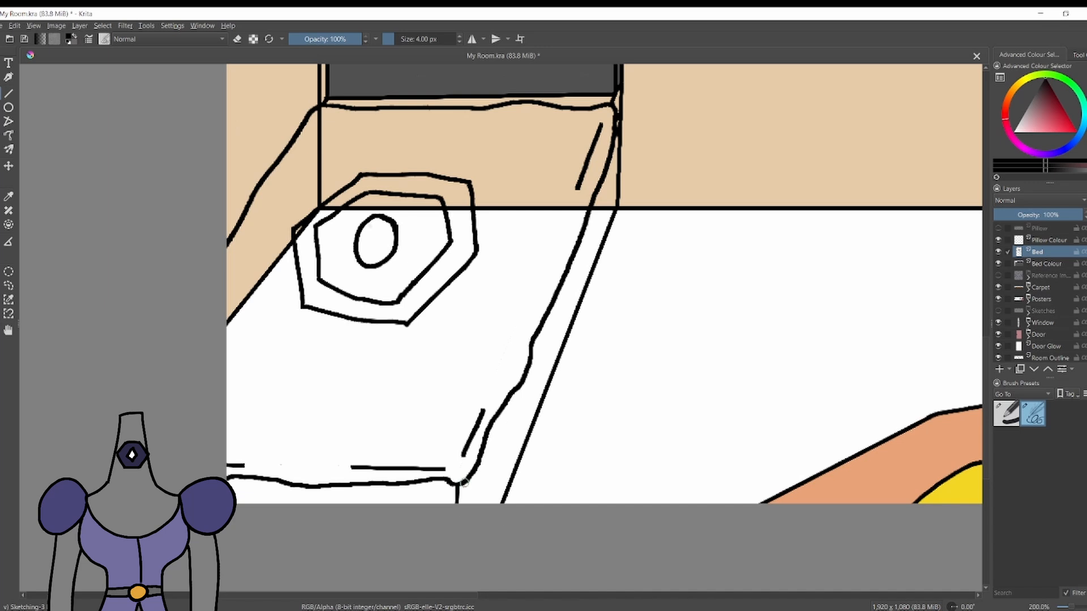
mouse_move(464, 484)
mouse_down()
mouse_move(233, 492)
mouse_move(457, 493)
mouse_up()
key(ctrl+z)
key(ctrl+z)
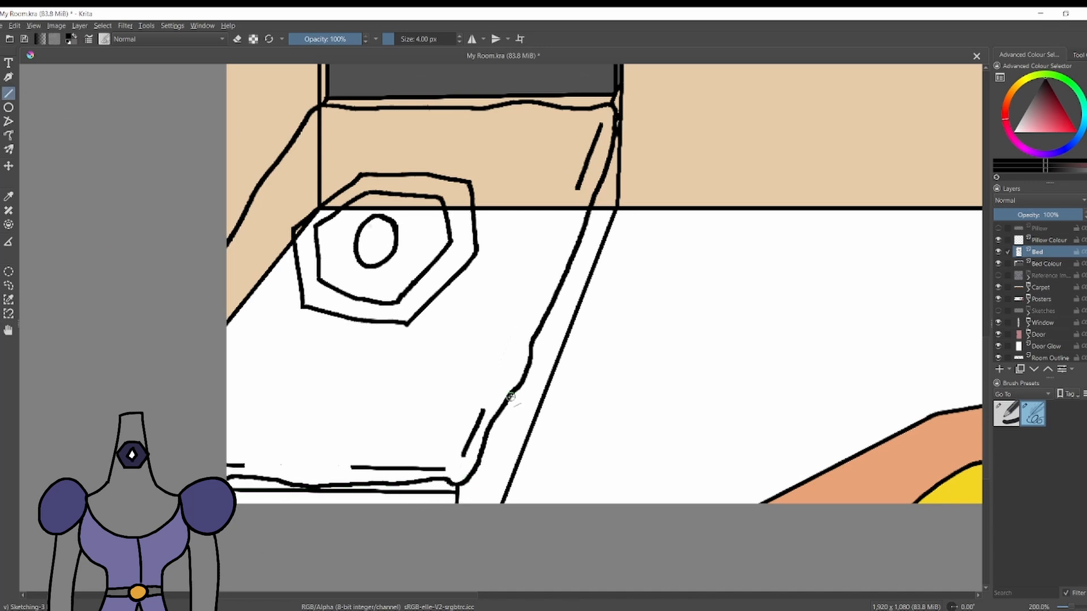
Draw a straight black edge from the blanket's side to the foot corner, and a horizontal line beneath the blanket's foot.
drag(513, 395, 457, 498)
key(ctrl+z)
key(ctrl+z)
drag(457, 498, 229, 498)
key(ctrl+z)
drag(456, 498, 228, 499)
key(ctrl+z)
key(ctrl+z)
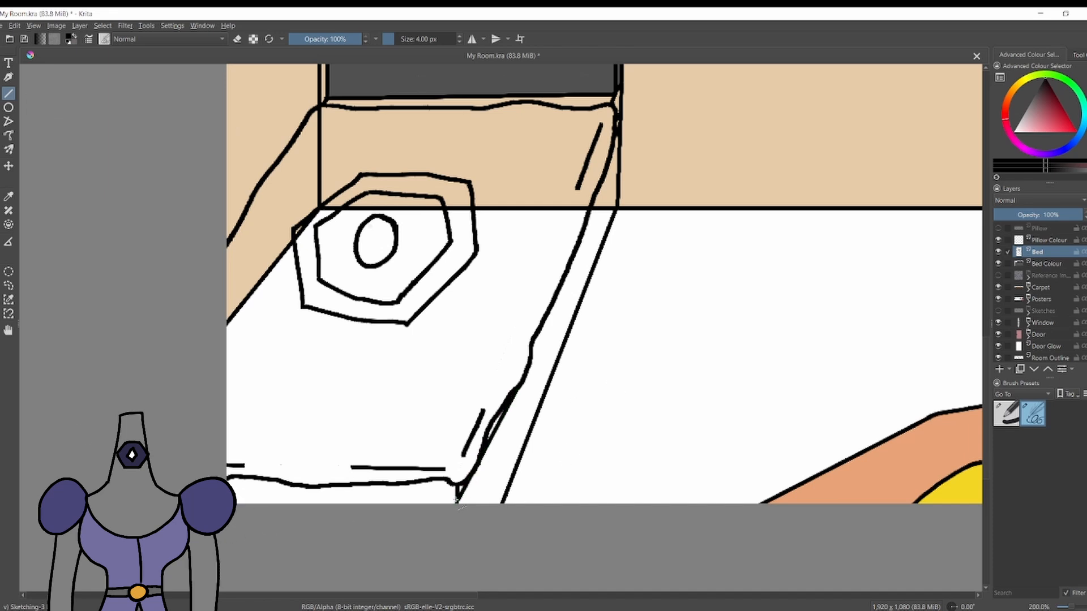
drag(456, 498, 227, 498)
On the Bed Colour layer, paint the narrow mattress strip between headboard and blanket light grey.
scroll(438, 324, down, 2)
scroll(503, 198, up, 1)
click(1015, 121)
click(1044, 264)
scroll(463, 129, up, 2)
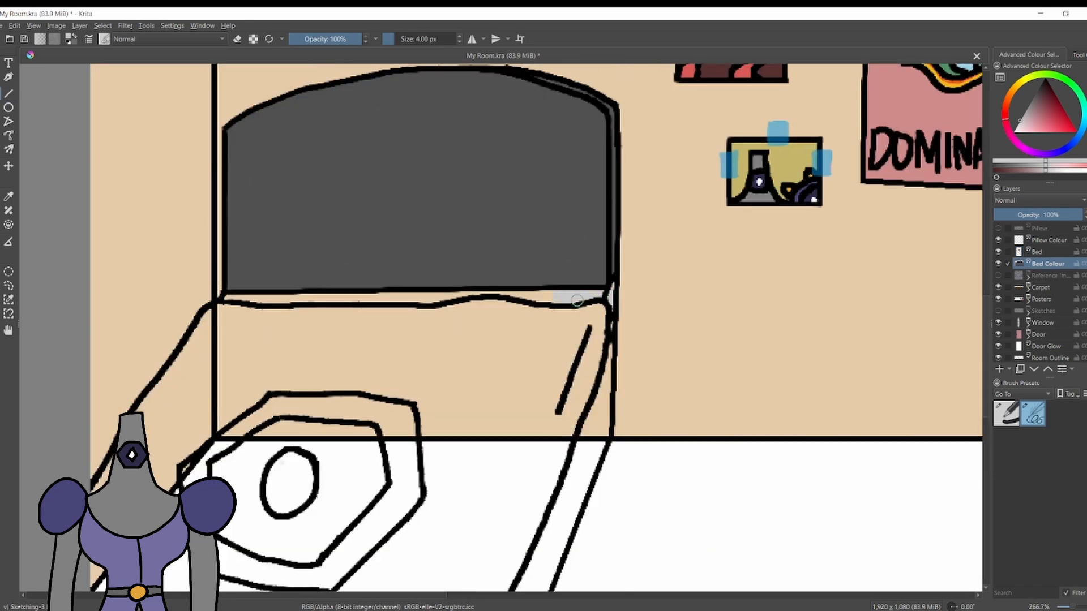
key(slash)
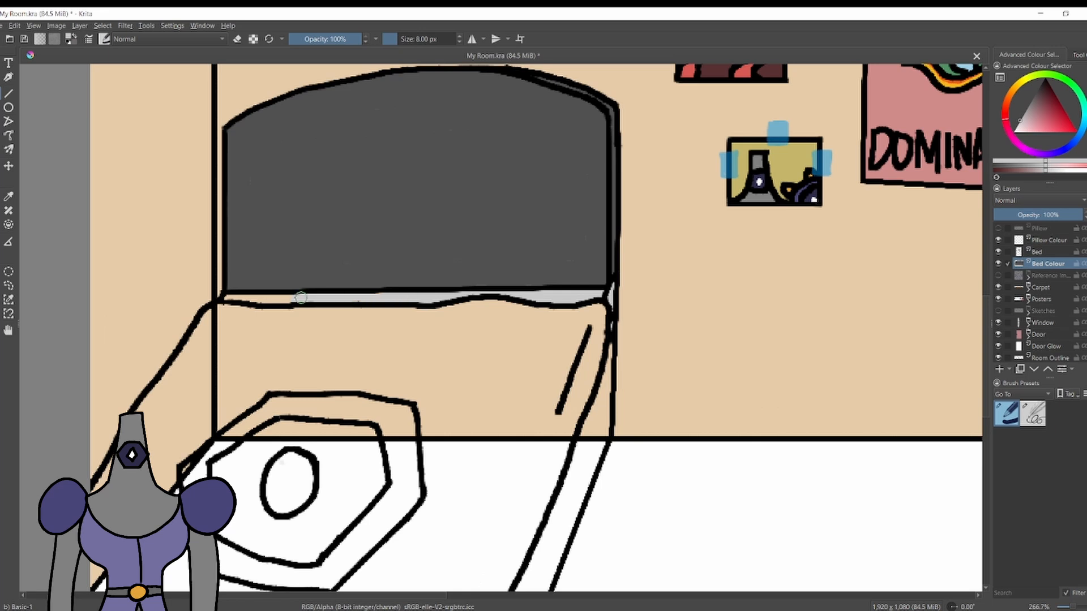
Paint the exposed mattress light grey in the small side gap near the foot corner and along the strip beneath the blanket's foot.
scroll(279, 298, down, 3)
scroll(367, 362, up, 5)
drag(558, 275, 533, 324)
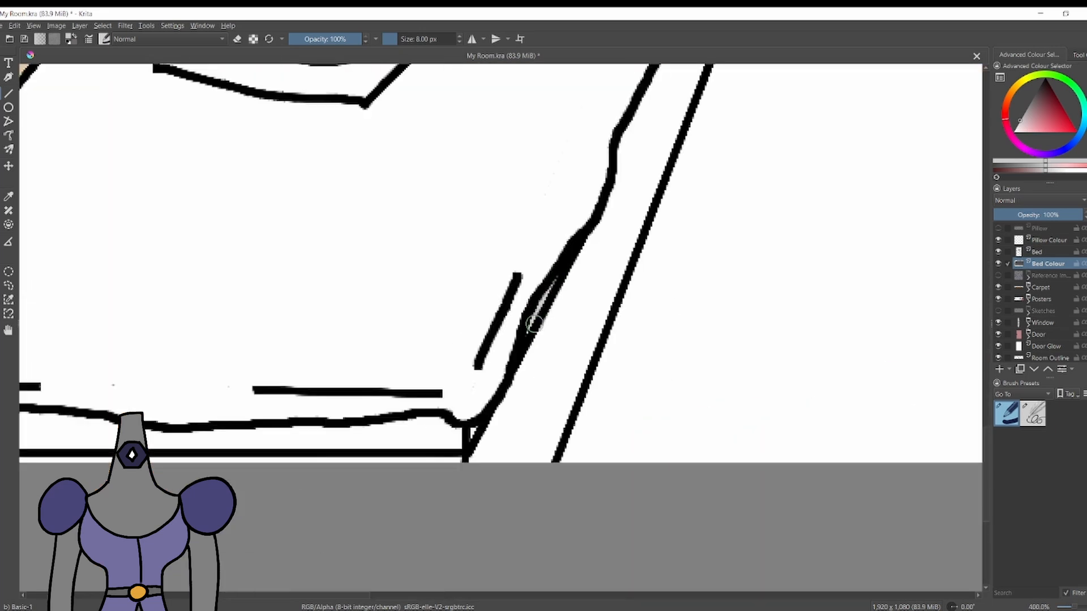
drag(463, 444, 409, 433)
scroll(187, 258, down, 3)
scroll(74, 371, up, 4)
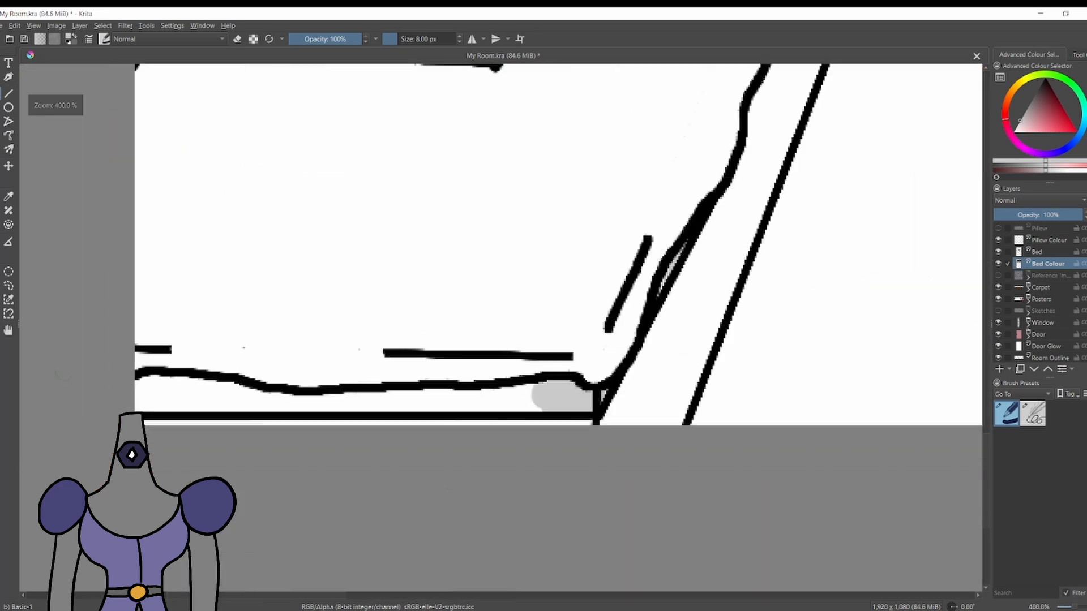
mouse_move(185, 392)
mouse_down()
mouse_move(390, 410)
mouse_move(698, 403)
mouse_up()
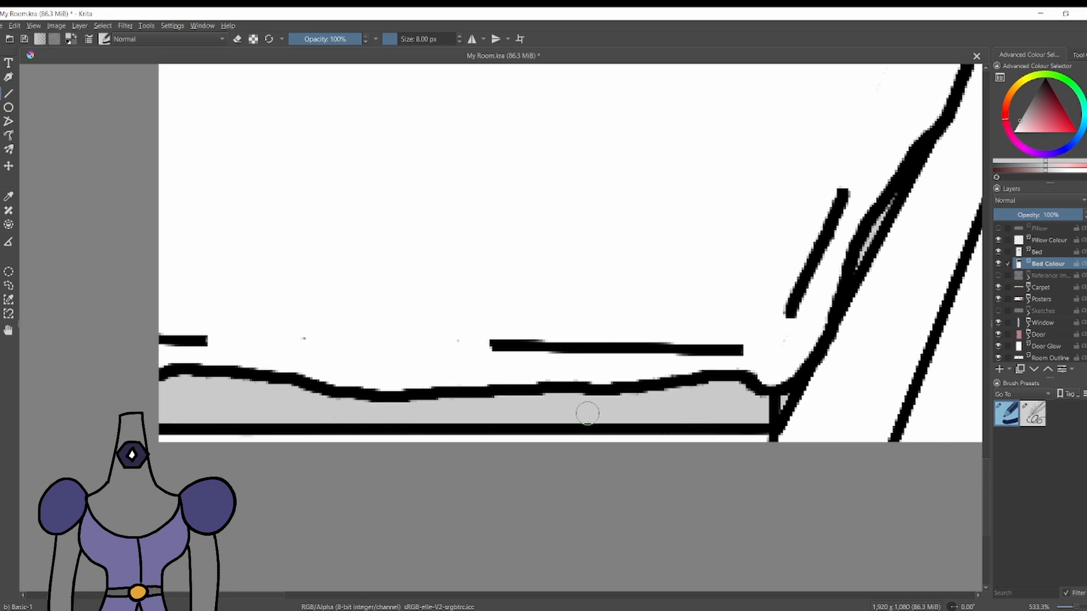
Erase stray marks around the blanket's lower right area on the Bed layer.
key(Page_Up)
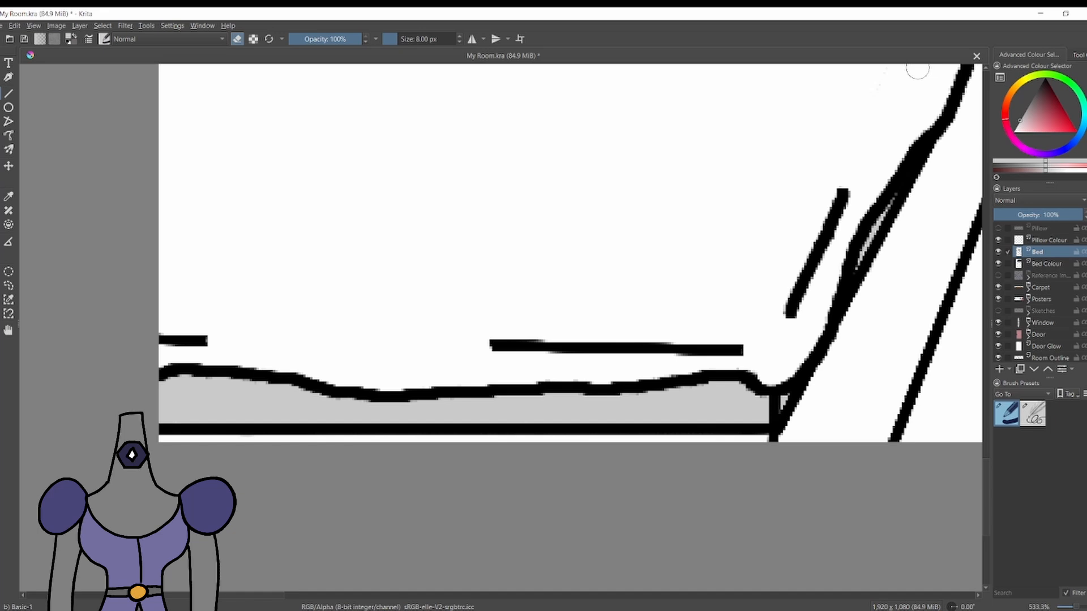
scroll(689, 270, down, 3)
drag(689, 270, 580, 394)
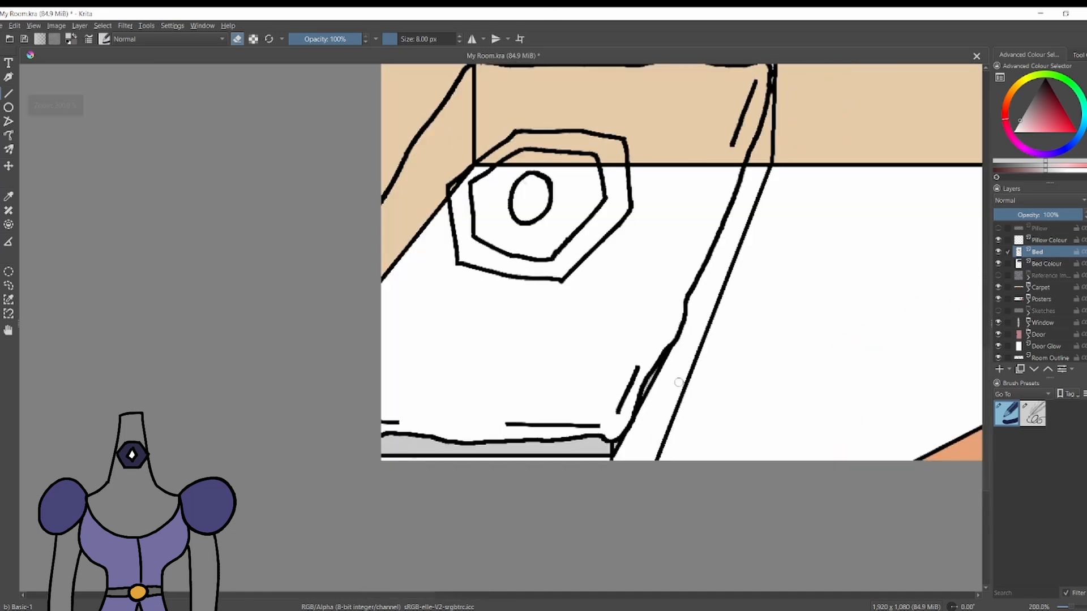
scroll(639, 368, down, 1)
scroll(673, 266, up, 1)
scroll(904, 365, down, 1)
On the Bed Colour layer, paint the bed's long right side panel purple with straight strokes from headboard to foot.
click(1034, 152)
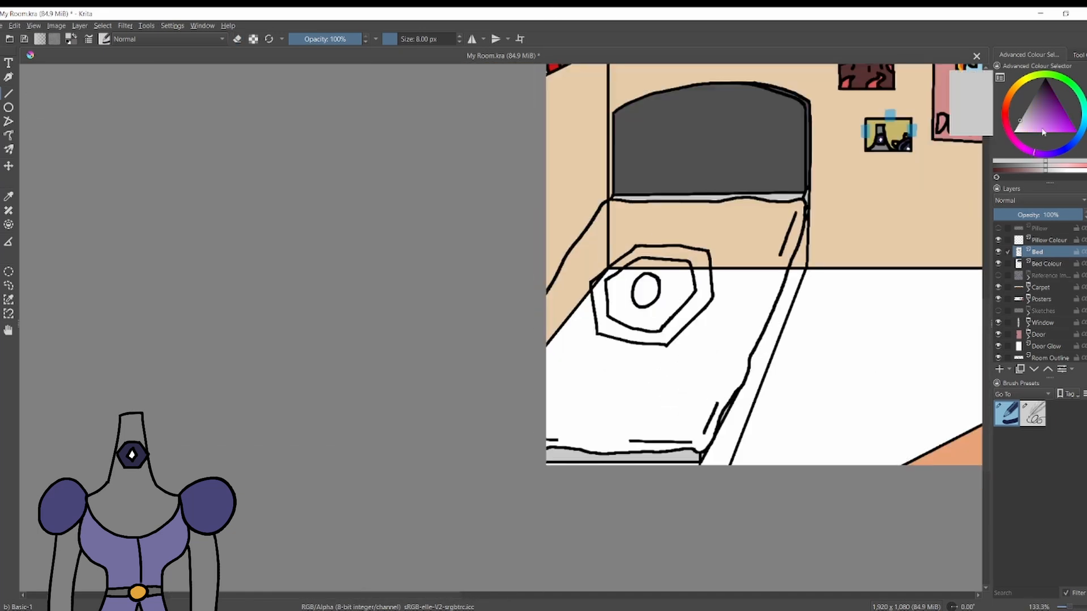
click(1038, 108)
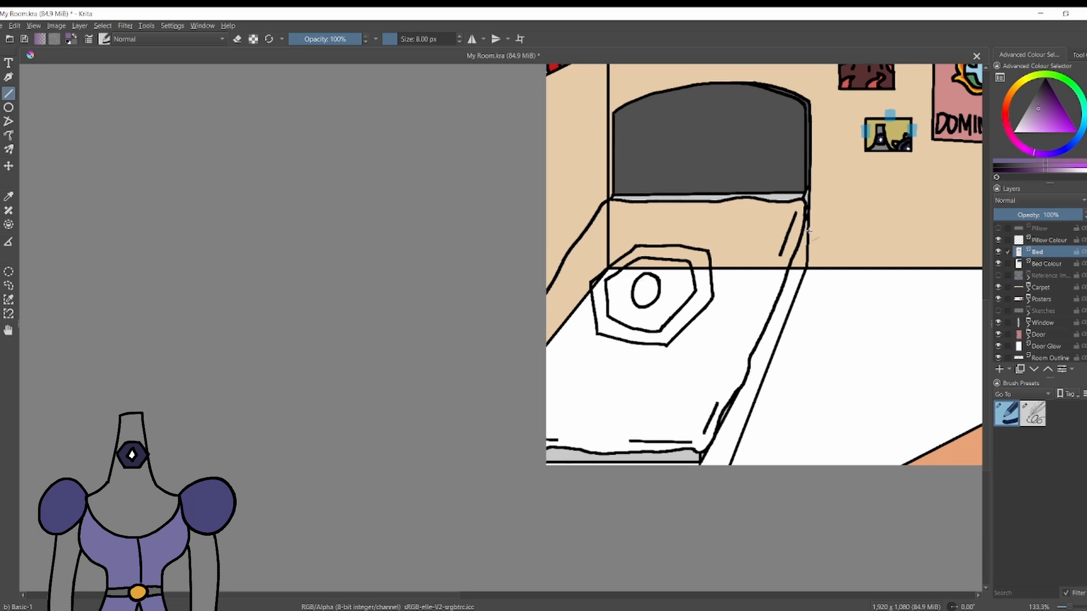
drag(799, 213, 797, 278)
key(ctrl+z)
key(Page_Down)
mouse_move(798, 213)
mouse_down()
mouse_move(796, 278)
mouse_move(682, 575)
mouse_move(410, 576)
mouse_up()
drag(707, 461, 796, 252)
drag(796, 252, 657, 567)
drag(659, 567, 682, 566)
drag(682, 566, 794, 257)
drag(797, 219, 729, 425)
drag(731, 423, 659, 572)
scroll(668, 563, down, 2)
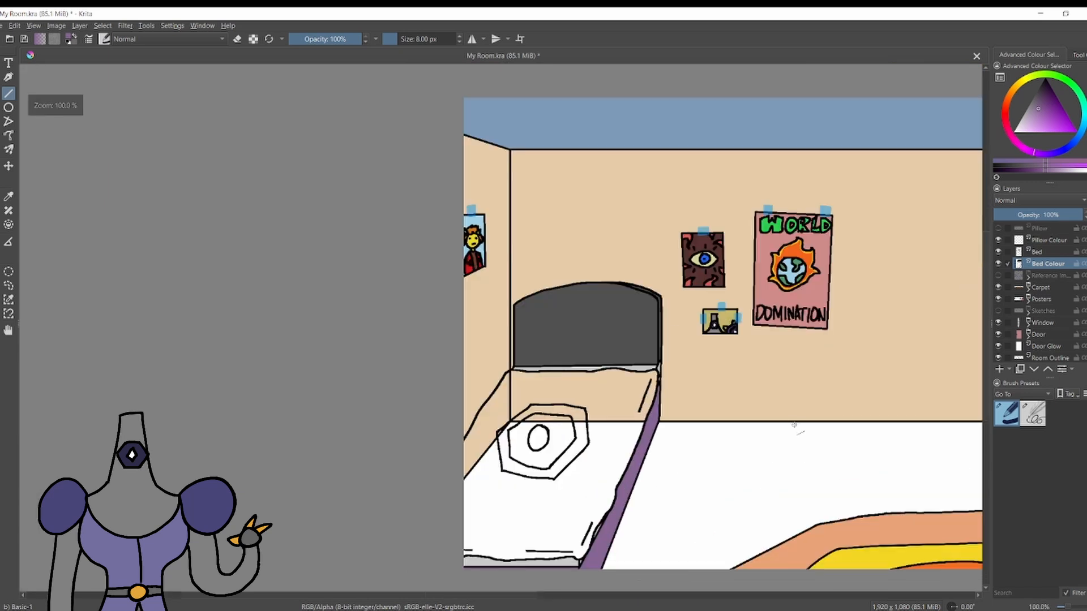
Choose a muted blue-violet and line the inside of the blanket's right edge down to the foot corner.
drag(795, 429, 774, 406)
click(1062, 151)
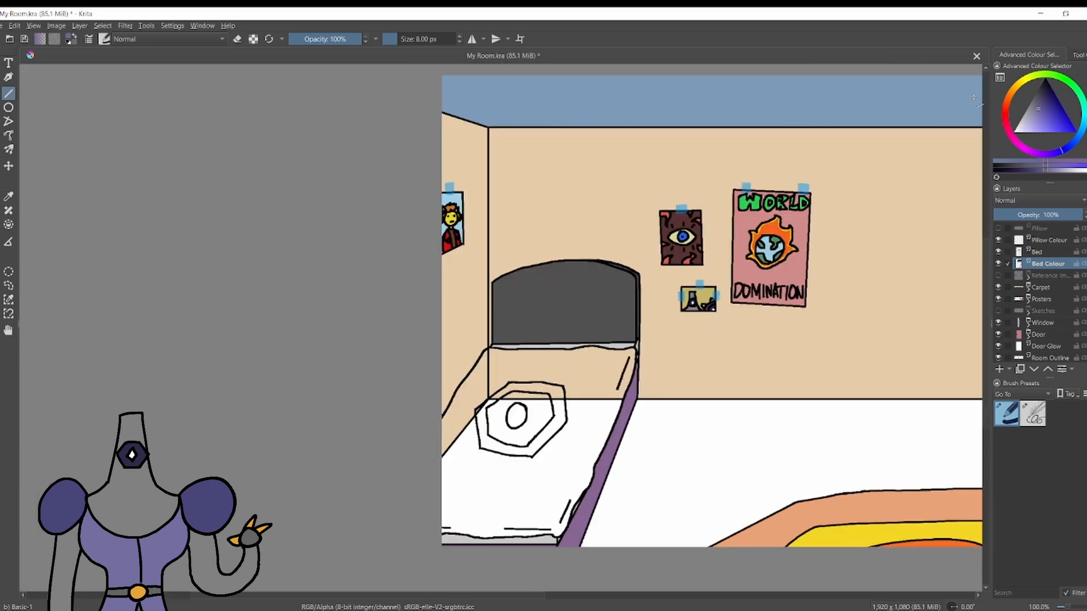
scroll(594, 356, up, 1)
drag(703, 325, 692, 356)
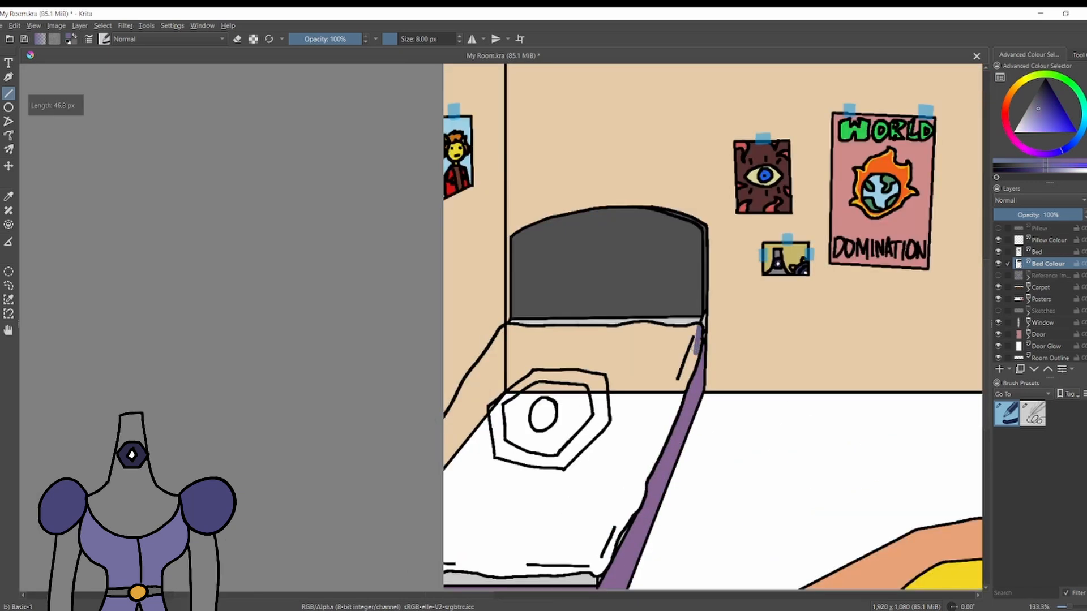
drag(681, 399, 638, 494)
drag(618, 537, 615, 541)
drag(615, 541, 598, 573)
Line the inside of the blanket's foot, left edge and headboard edge with blue-violet strokes.
drag(452, 564, 443, 566)
drag(444, 572, 475, 564)
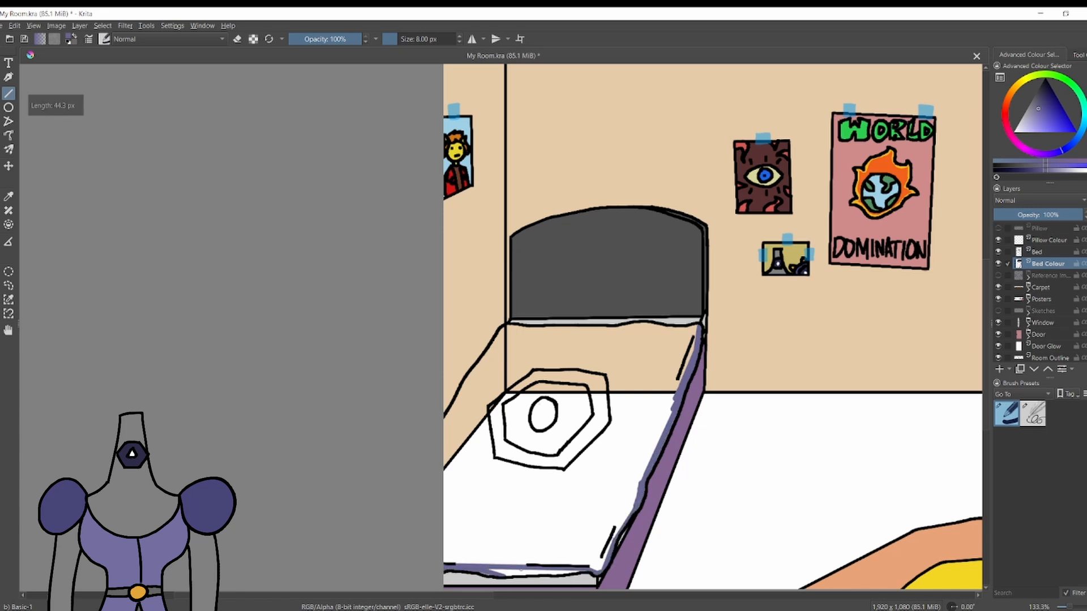
drag(576, 572, 496, 576)
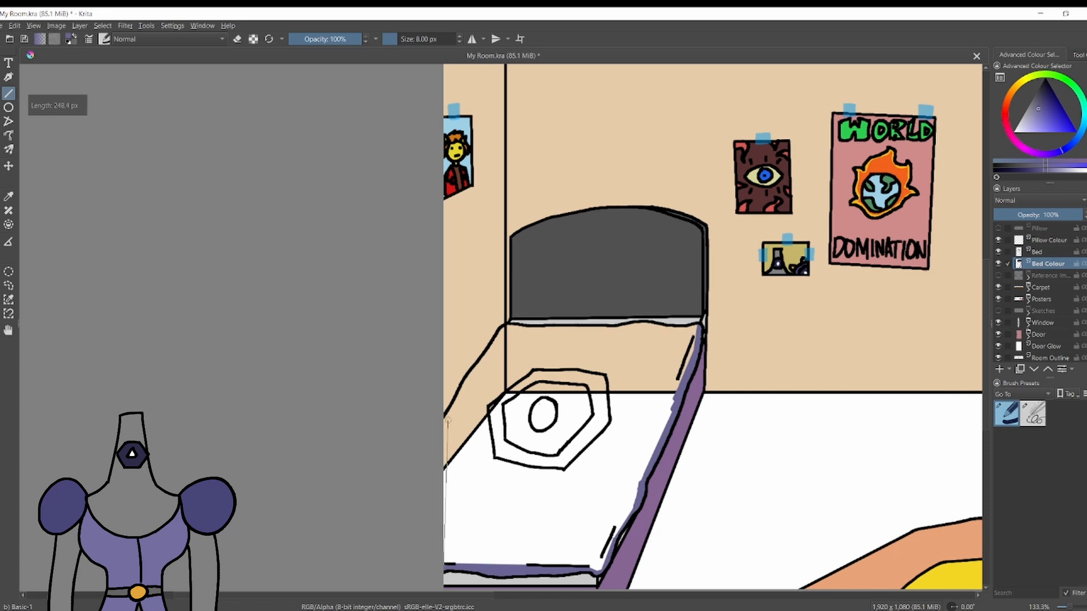
drag(447, 420, 504, 327)
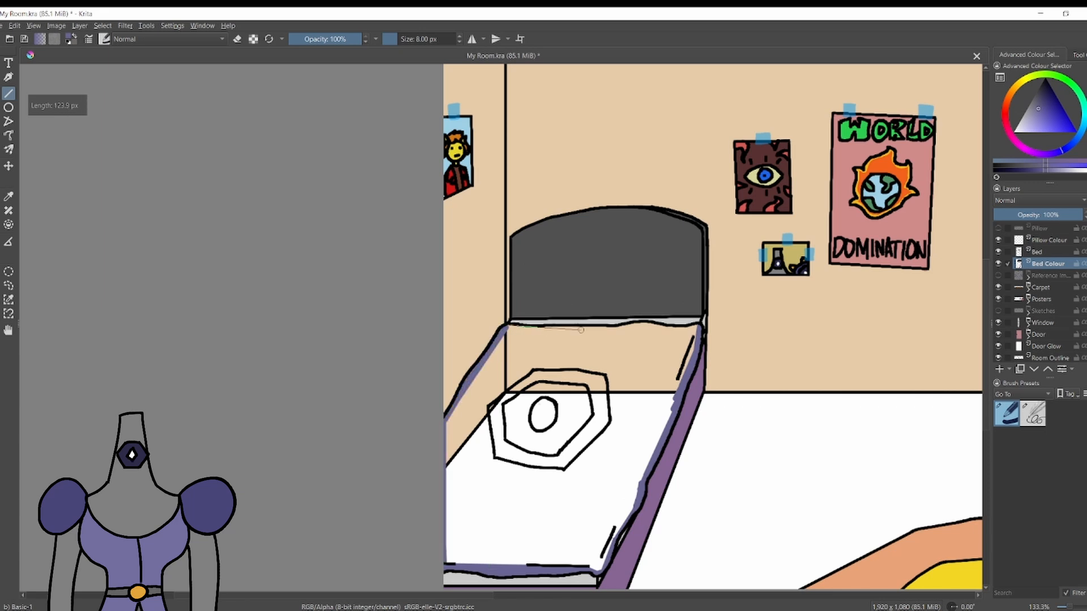
drag(653, 326, 654, 327)
drag(655, 326, 697, 323)
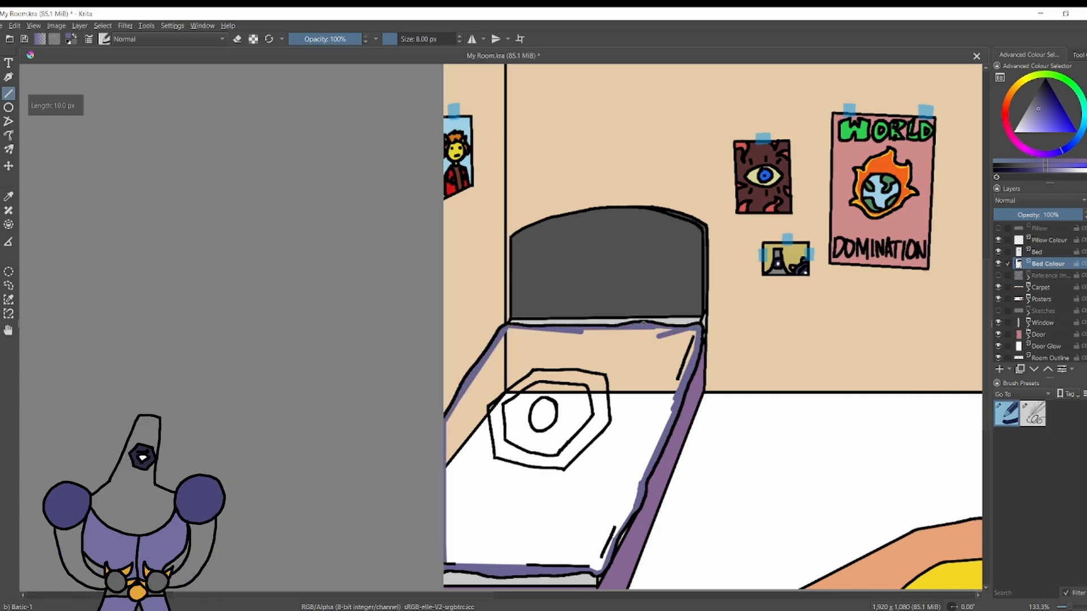
ctrl+click(643, 323)
Close the gap in the blue-violet border near the headboard and fill the blanket with blue-violet.
key(f)
click(628, 374)
key(ctrl+z)
key(p)
click(583, 332)
key(f)
click(628, 377)
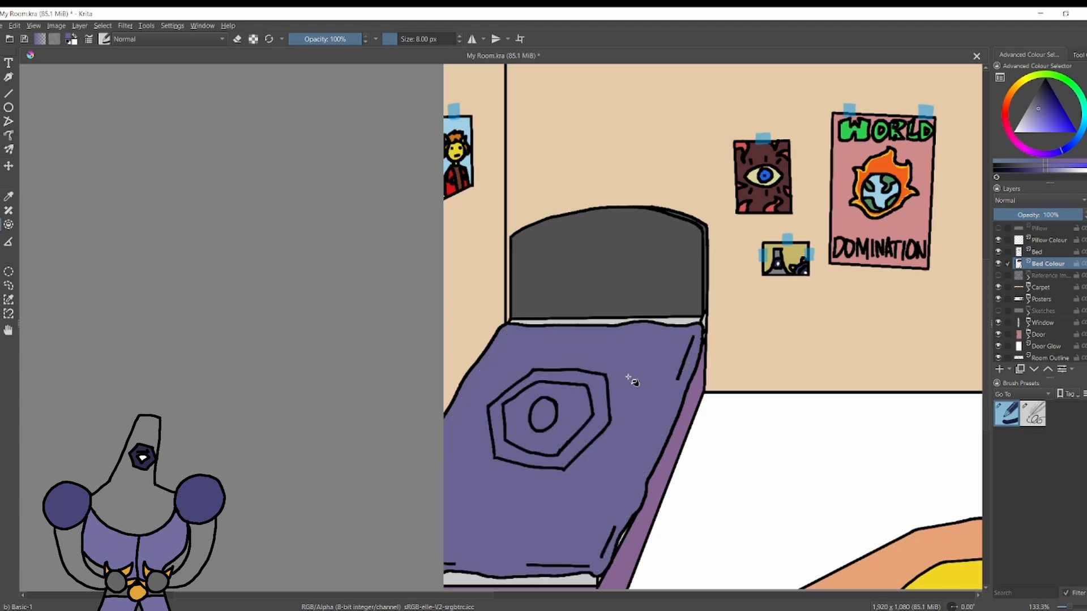
Choose a golden yellow as the painting colour.
click(1021, 81)
click(1061, 126)
click(1015, 87)
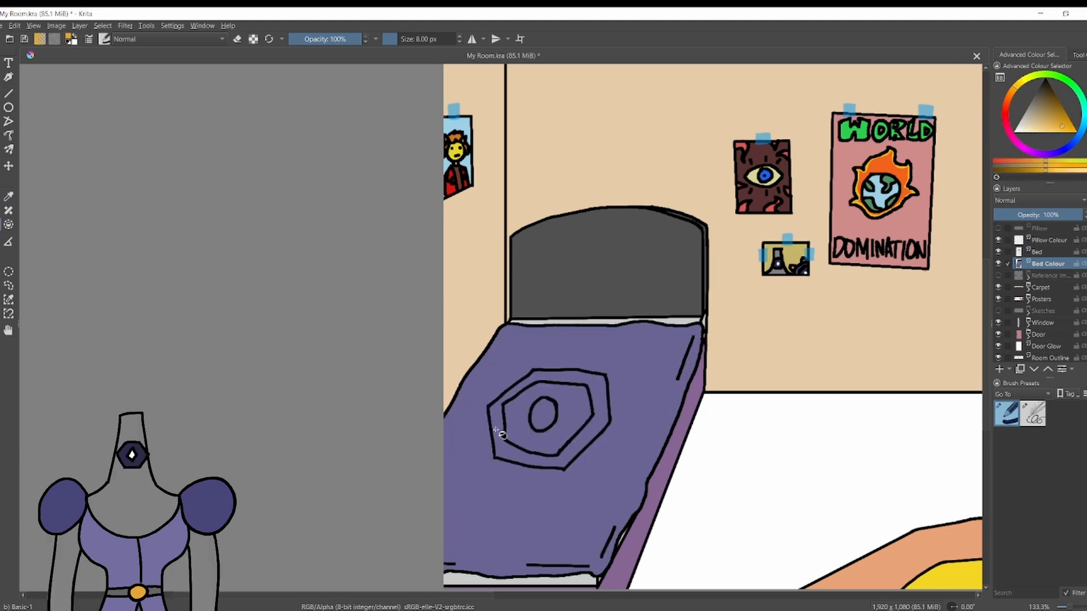
Try the Overlay blending mode on the Bed Colour layer and undo the change.
click(1044, 322)
click(1047, 264)
scroll(1065, 205, down, 2)
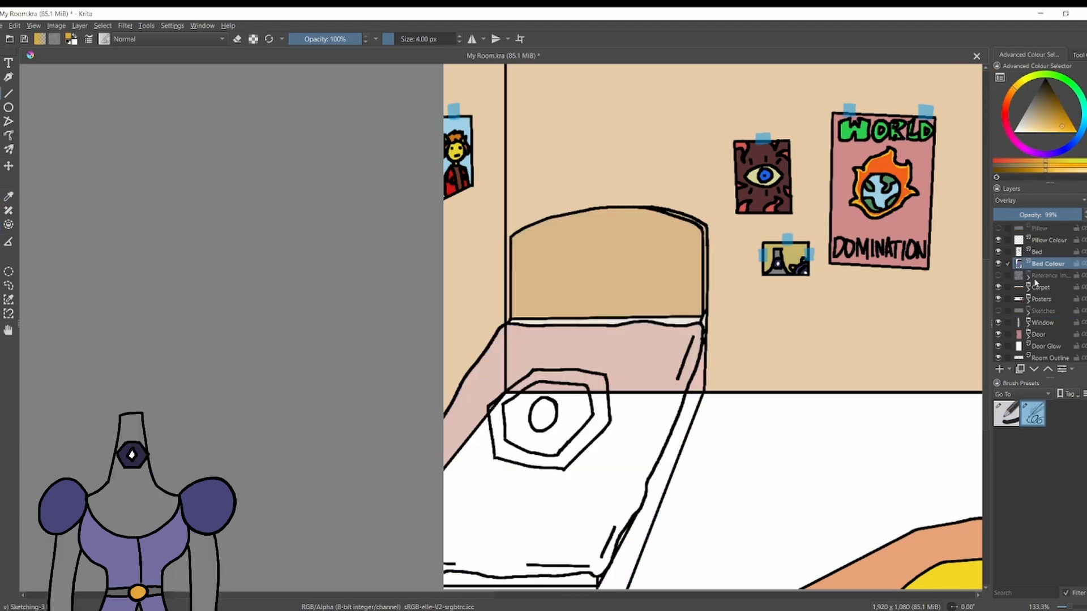
scroll(490, 414, down, 2)
scroll(534, 457, up, 1)
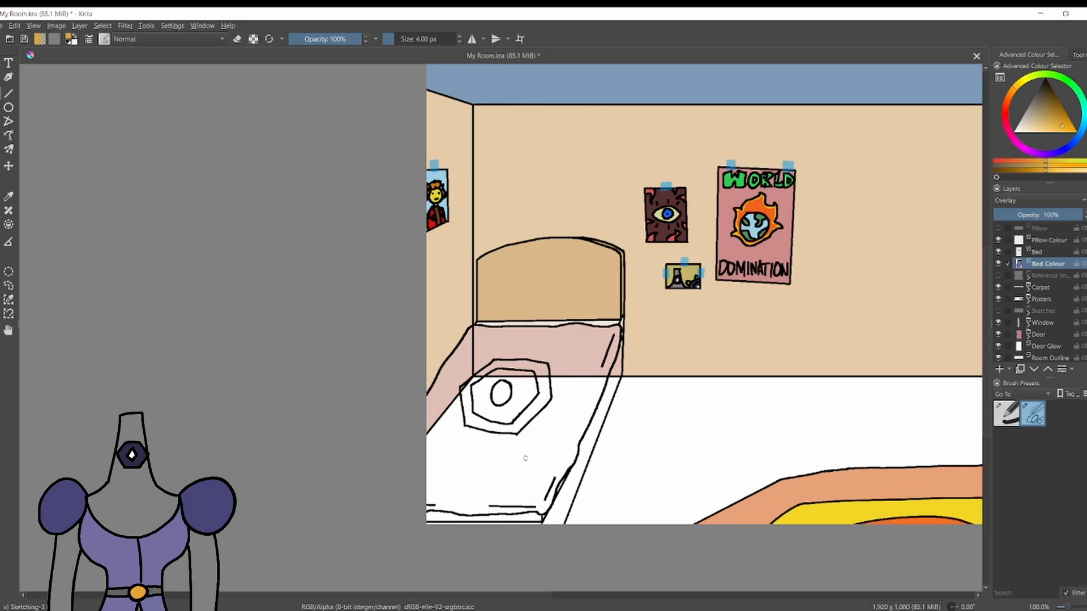
key(ctrl+z)
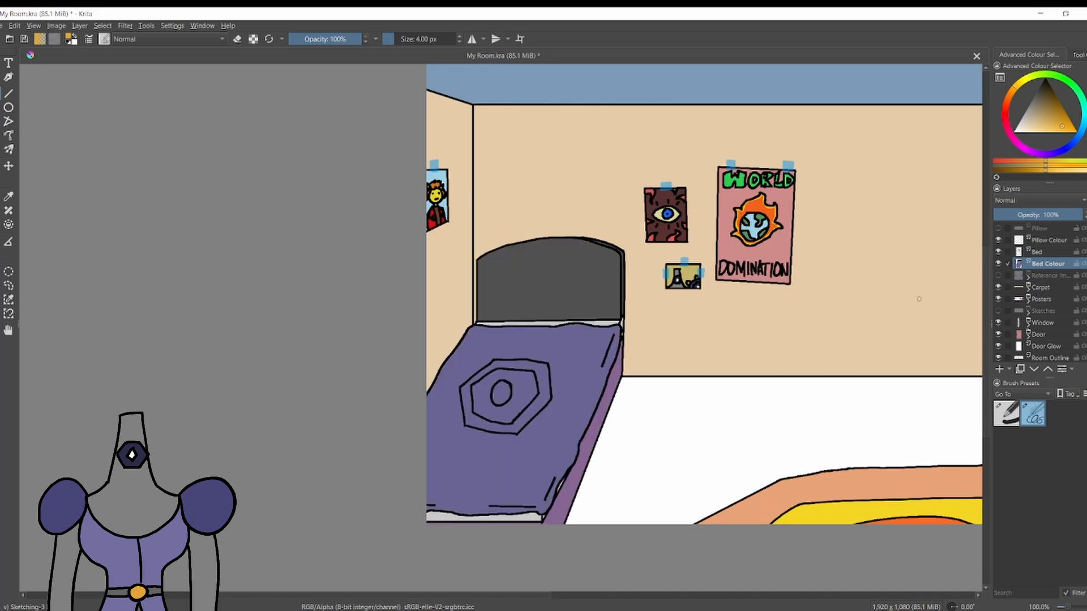
scroll(493, 418, up, 2)
scroll(493, 396, down, 2)
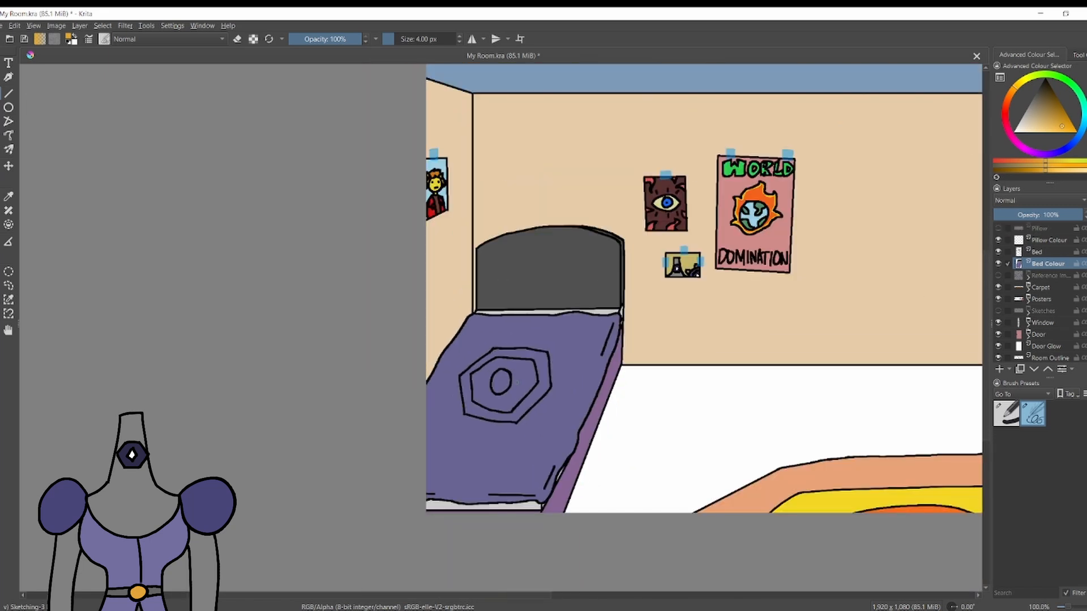
Hide the Bed Colour layer and redraw the blanket's left outline edge in black on the Bed layer.
click(999, 264)
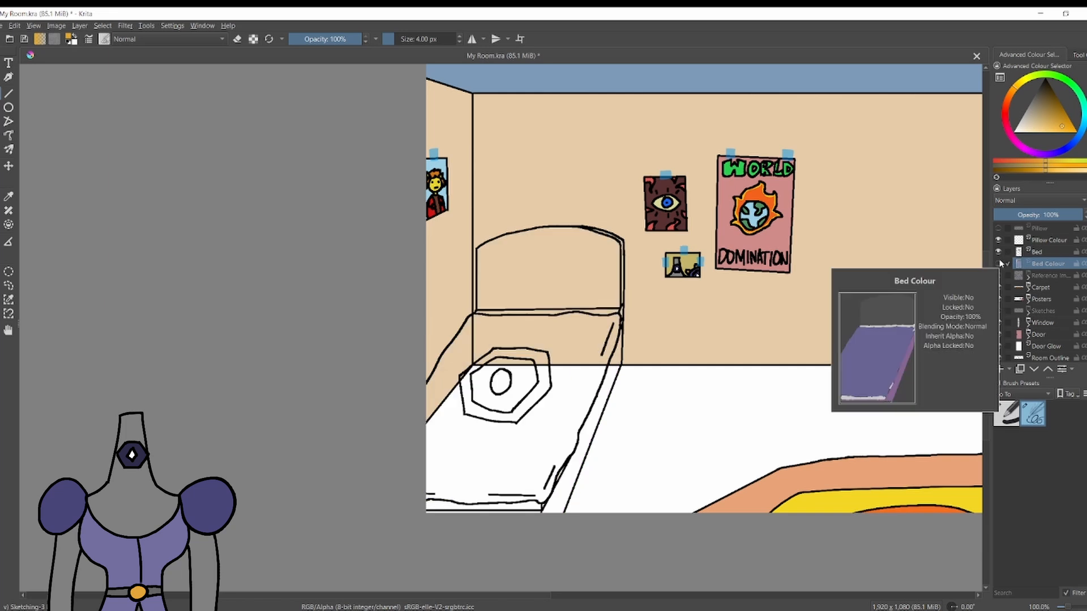
scroll(425, 348, up, 2)
key(Page_Up)
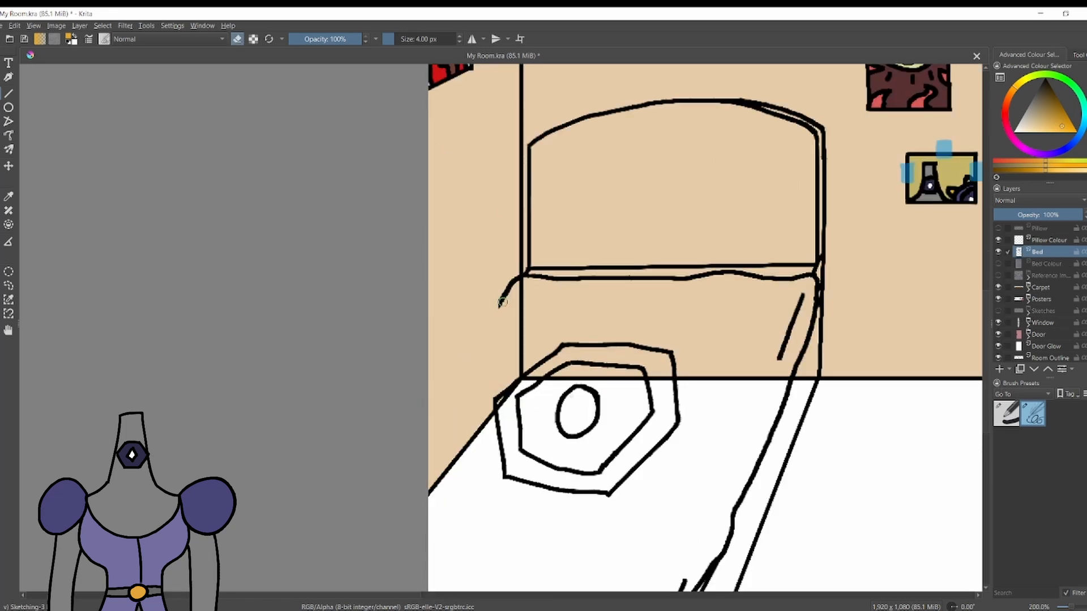
key(e)
key(d)
key(ctrl+z)
drag(502, 301, 441, 366)
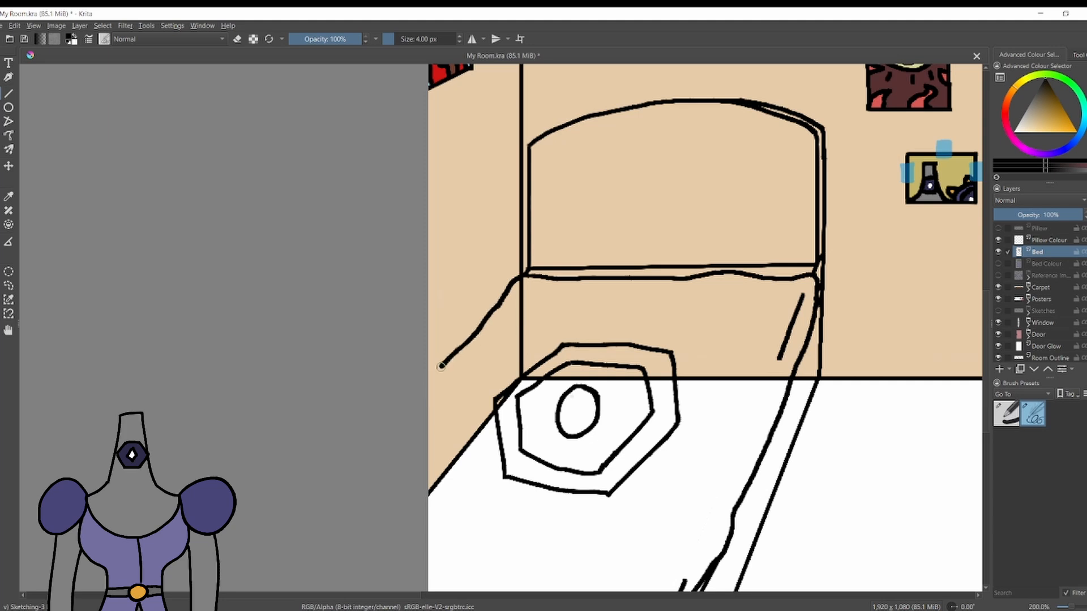
Show the Bed Colour layer and fill the uncoloured gap at the blanket's left edge with its sampled blue-violet.
click(998, 264)
key(p)
click(470, 368)
key(b)
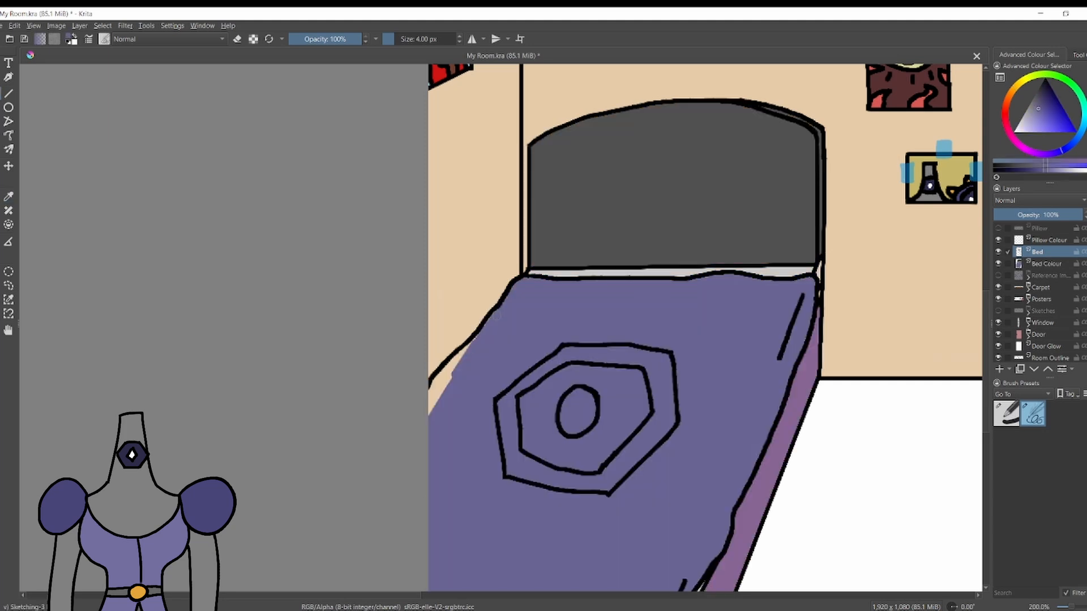
key(Page_Down)
mouse_move(443, 375)
mouse_down()
mouse_move(431, 409)
mouse_move(457, 360)
mouse_move(507, 431)
mouse_move(506, 379)
mouse_move(513, 461)
mouse_move(574, 484)
mouse_up()
Colour the blanket emblem's hexagonal ring golden yellow and its centre oval white with the 8 px Basic-1 brush.
click(1014, 91)
click(1064, 129)
click(1007, 414)
click(1017, 87)
key(ctrl+z)
key(ctrl+z)
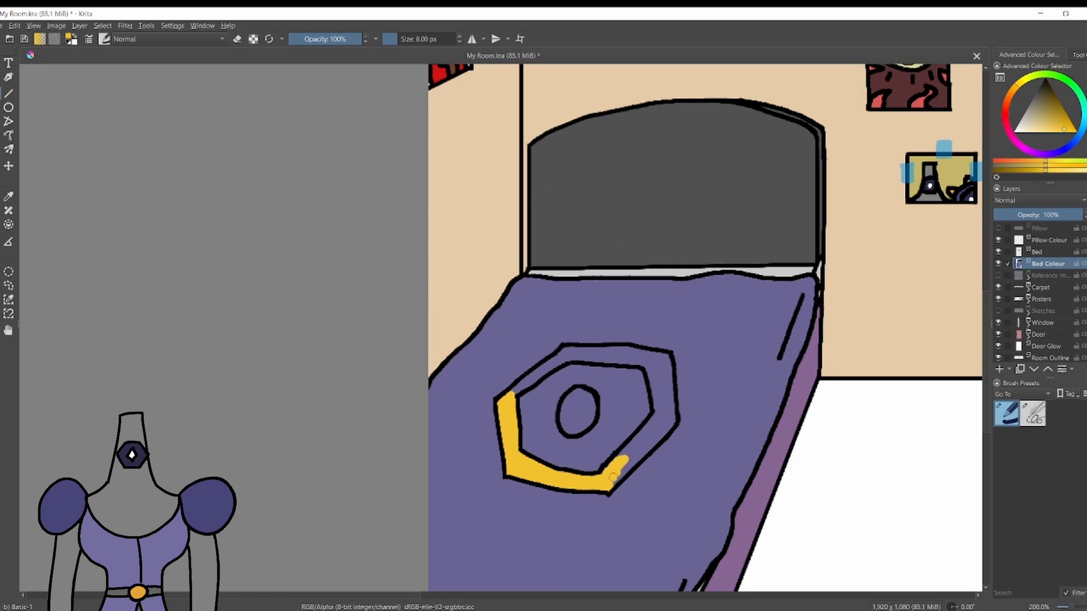
mouse_move(613, 477)
mouse_down()
mouse_move(647, 443)
mouse_move(624, 451)
mouse_up()
drag(667, 400, 655, 403)
mouse_move(514, 391)
mouse_down()
mouse_move(563, 351)
mouse_move(611, 356)
mouse_up()
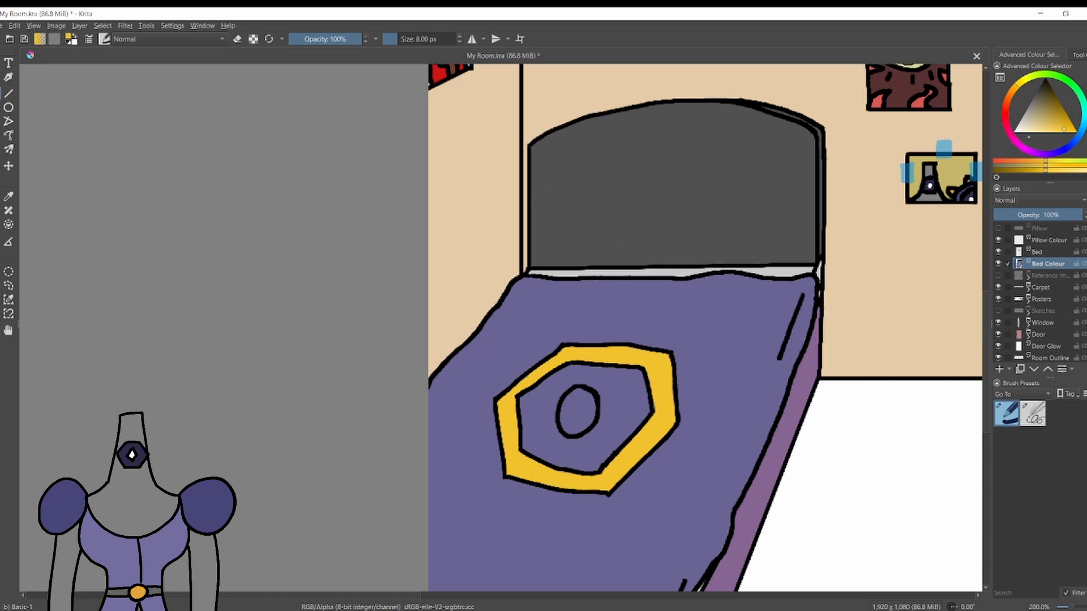
click(1015, 133)
drag(581, 396, 574, 402)
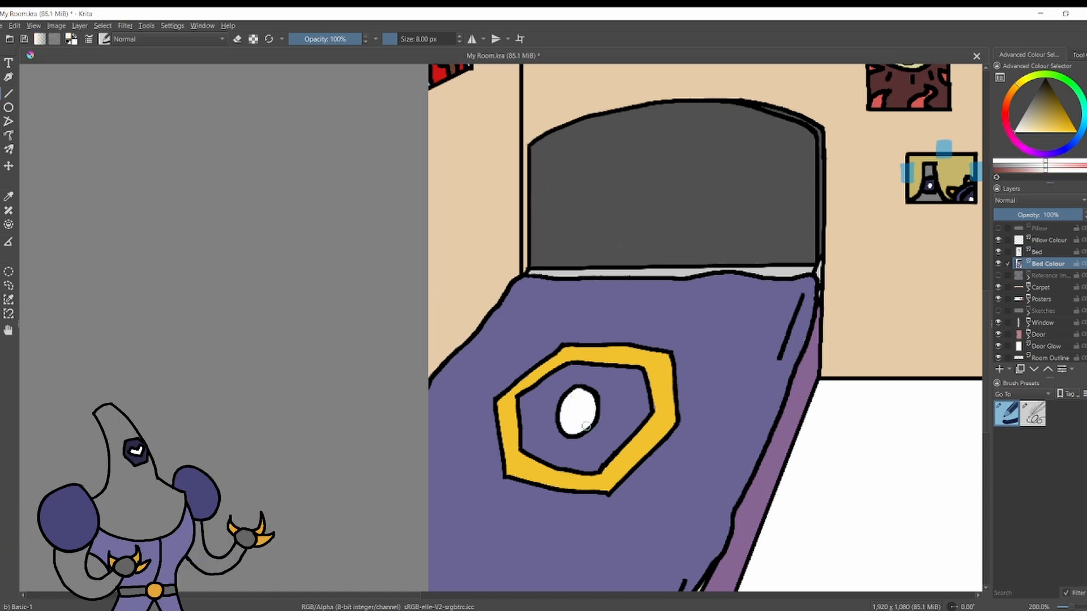
Show the Pillow layer and paint the whole pillow light lavender on the Pillow Colour layer.
ctrl+click(786, 302)
scroll(579, 134, down, 4)
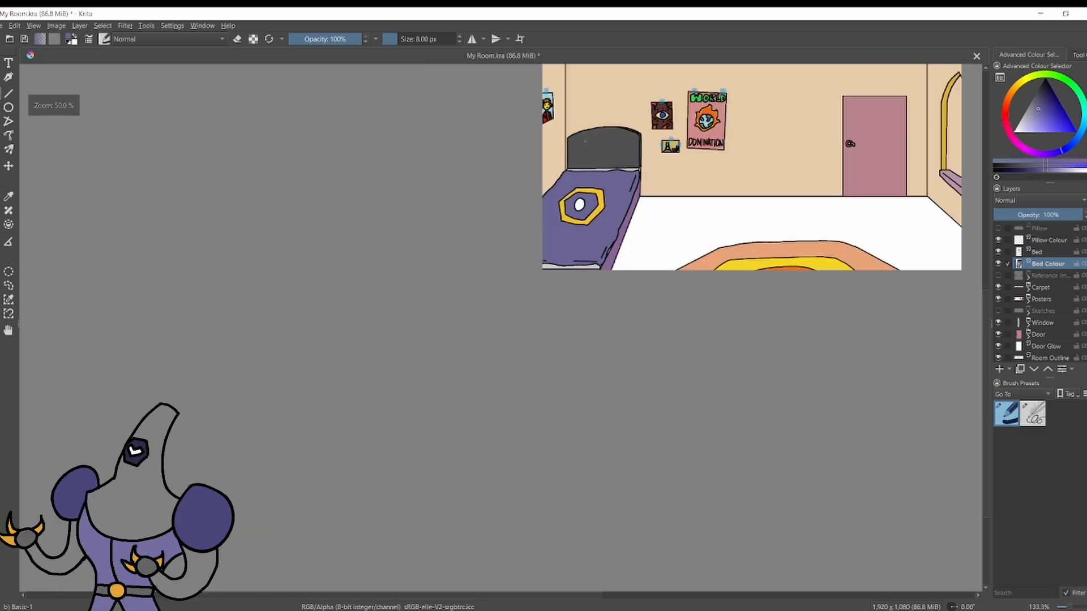
scroll(625, 136, up, 3)
click(998, 228)
scroll(536, 168, up, 1)
click(1037, 241)
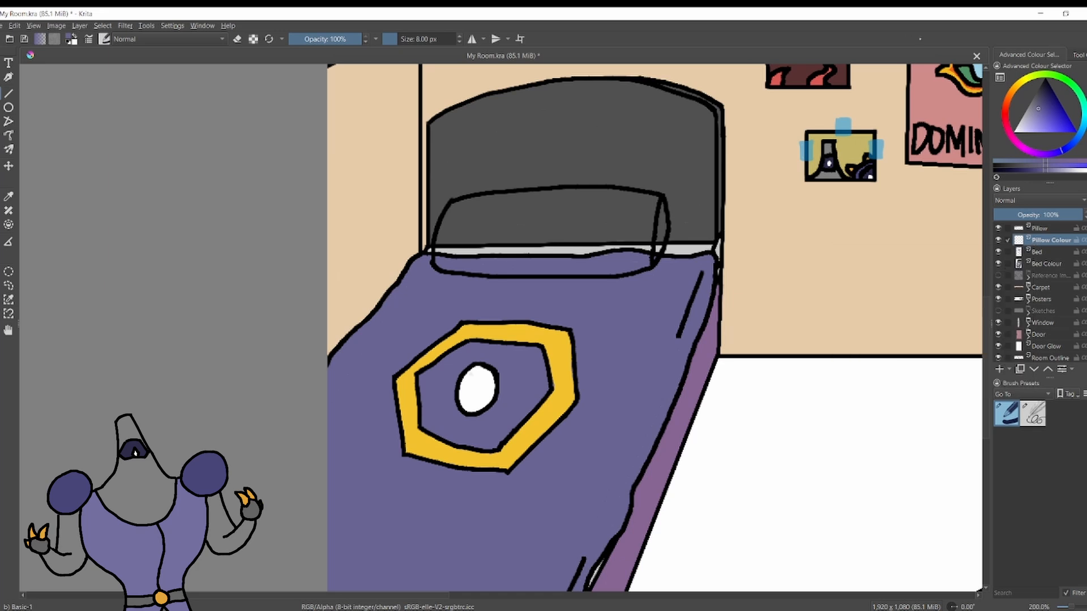
click(1032, 130)
mouse_move(461, 225)
mouse_down()
mouse_move(455, 253)
mouse_move(481, 265)
mouse_move(606, 266)
mouse_move(651, 259)
mouse_move(648, 212)
mouse_move(586, 253)
mouse_up()
drag(651, 207, 545, 194)
mouse_move(452, 218)
mouse_down()
mouse_move(438, 245)
mouse_move(487, 220)
mouse_move(484, 265)
mouse_move(520, 239)
mouse_move(561, 269)
mouse_move(581, 229)
mouse_move(567, 208)
mouse_move(586, 212)
mouse_move(550, 201)
mouse_up()
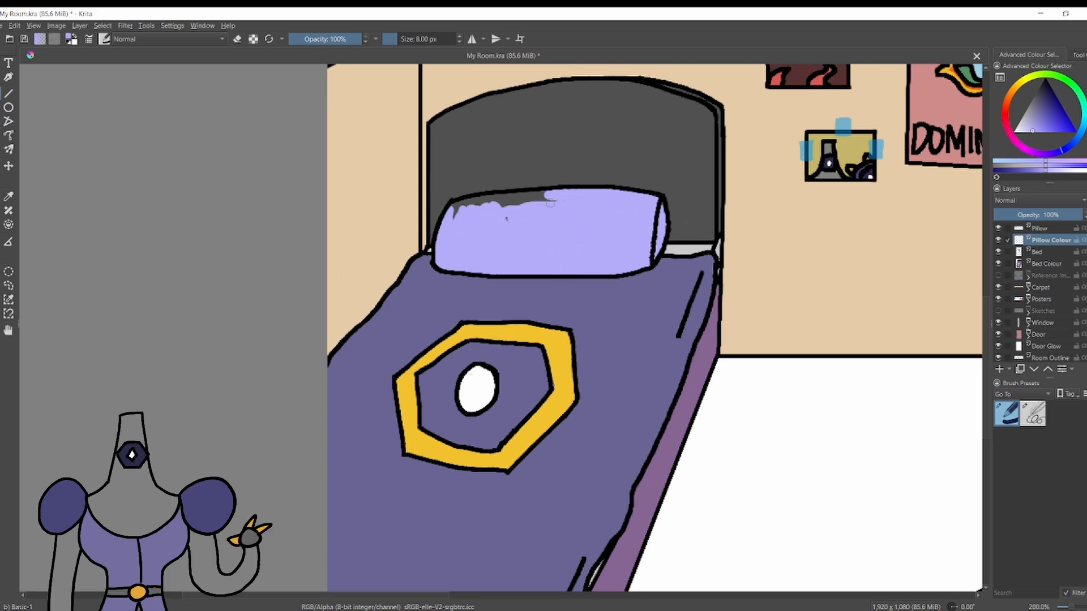
drag(475, 203, 537, 196)
Rename the pillow's line layer as its outline and group it with Pillow Colour in a group named Pillow.
double_click(1046, 230)
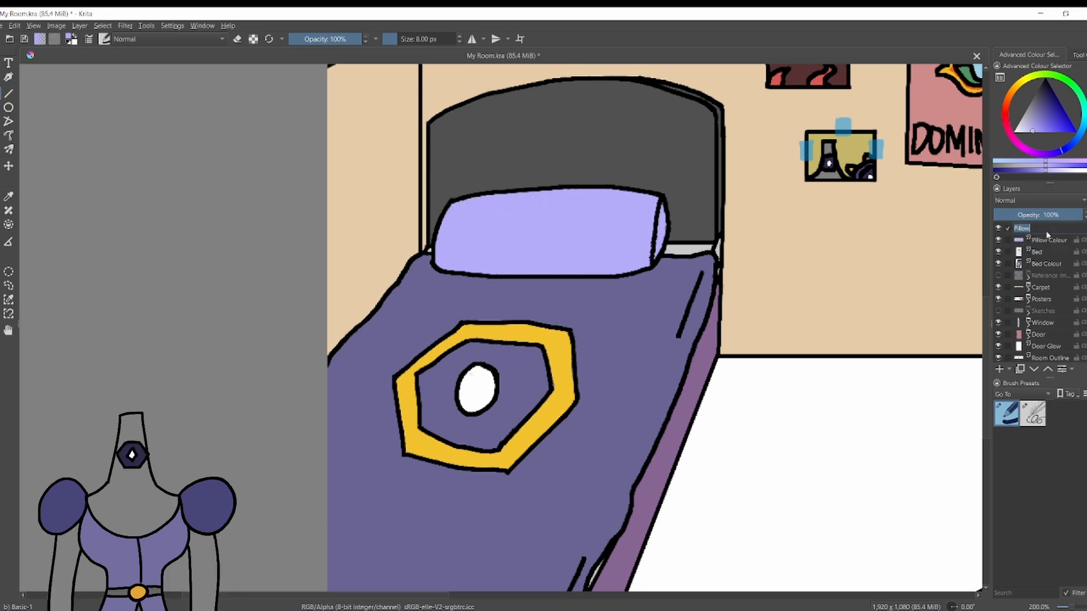
key(Return)
ctrl+click(1047, 240)
key(ctrl+g)
double_click(1047, 228)
text(Pillow)
key(Return)
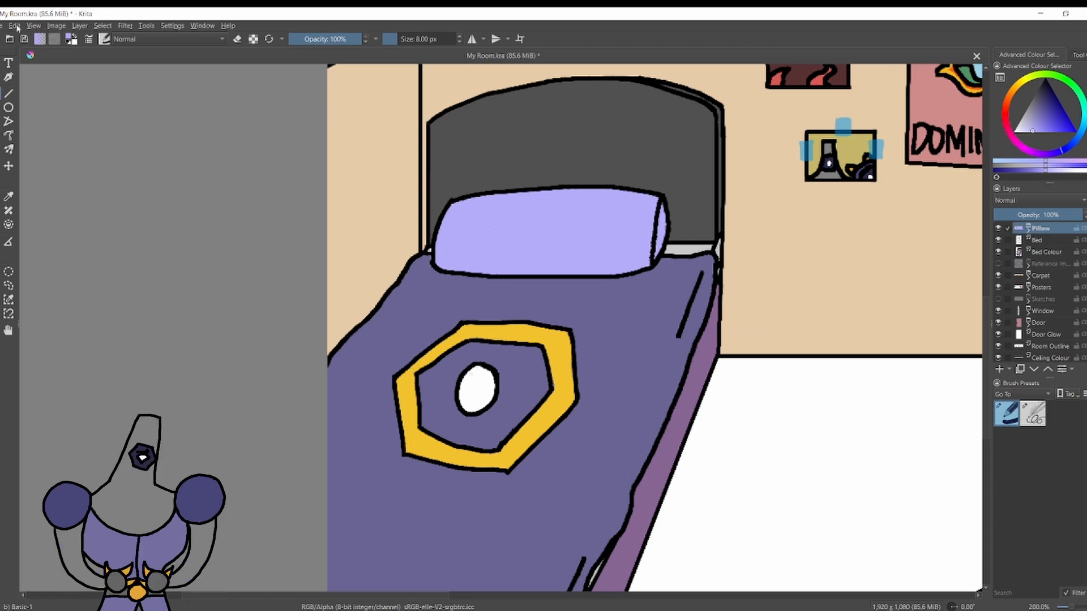
Nudge the Pillow group slightly down and to the left on the bed.
click(1, 166)
key(Down)
key(Down)
key(Down)
key(Down)
key(Down)
key(Down)
key(Down)
key(Down)
key(Down)
key(Down)
key(Left)
key(Left)
click(2, 64)
scroll(439, 198, down, 4)
scroll(606, 162, up, 2)
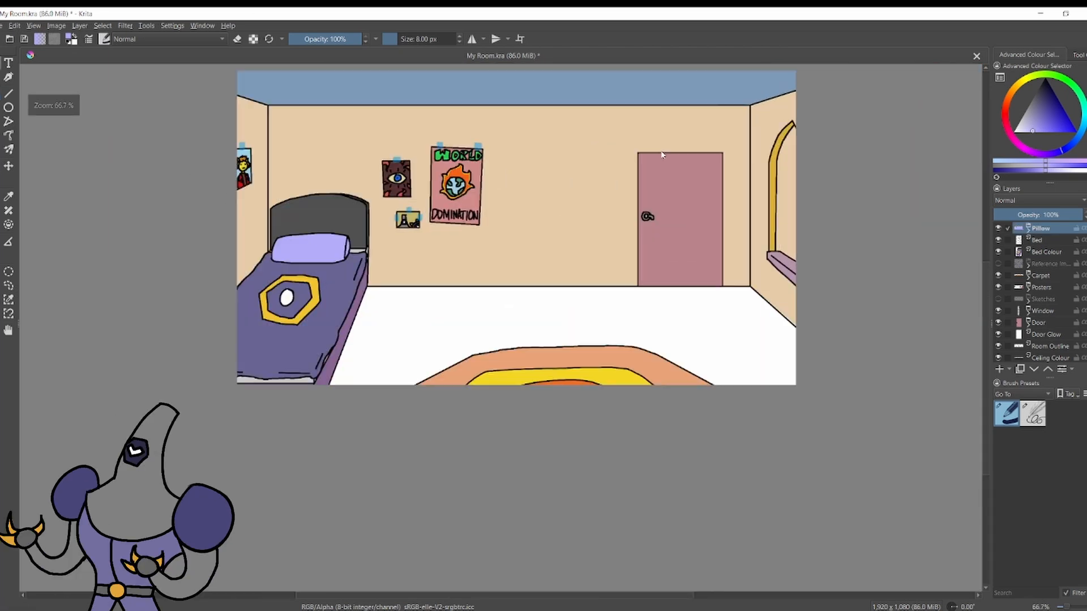
scroll(269, 320, up, 4)
Draw thin black wrinkle lines across the blanket with a 1 px brush on the pillow's outline layer.
click(2, 94)
click(1029, 231)
click(1050, 240)
key(d)
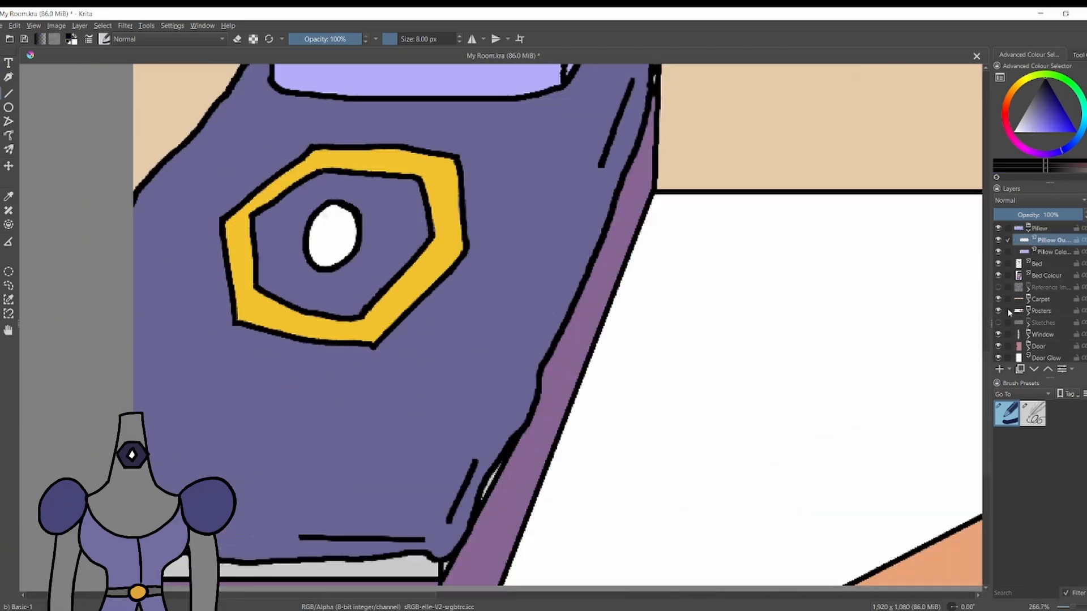
key(bracketleft)
key(bracketleft)
key(bracketleft)
key(bracketleft)
key(bracketleft)
key(bracketleft)
key(bracketleft)
key(bracketleft)
scroll(501, 474, down, 4)
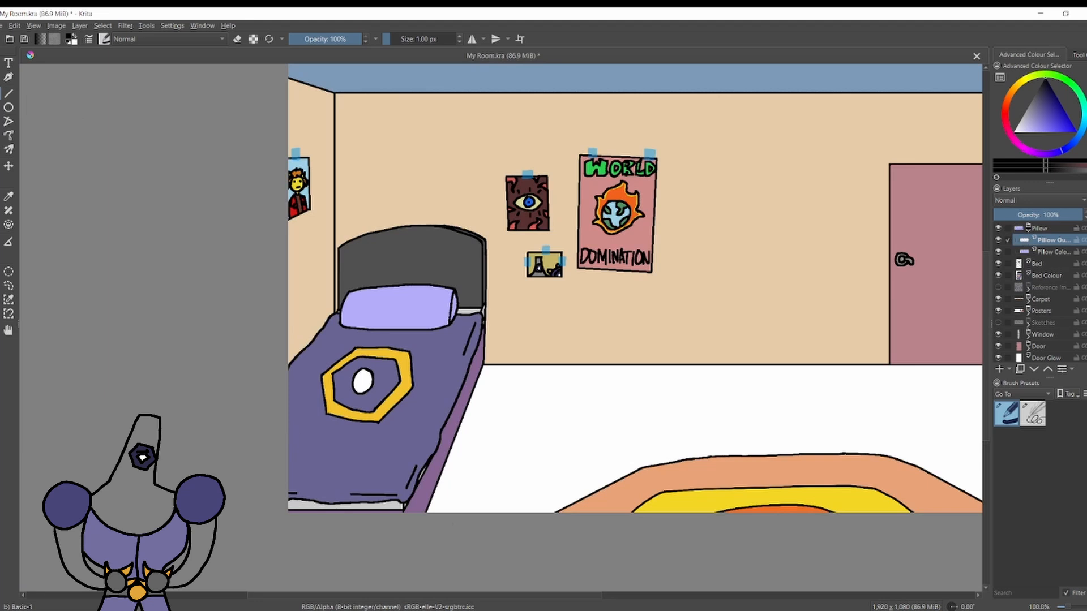
drag(288, 446, 314, 446)
scroll(417, 387, down, 6)
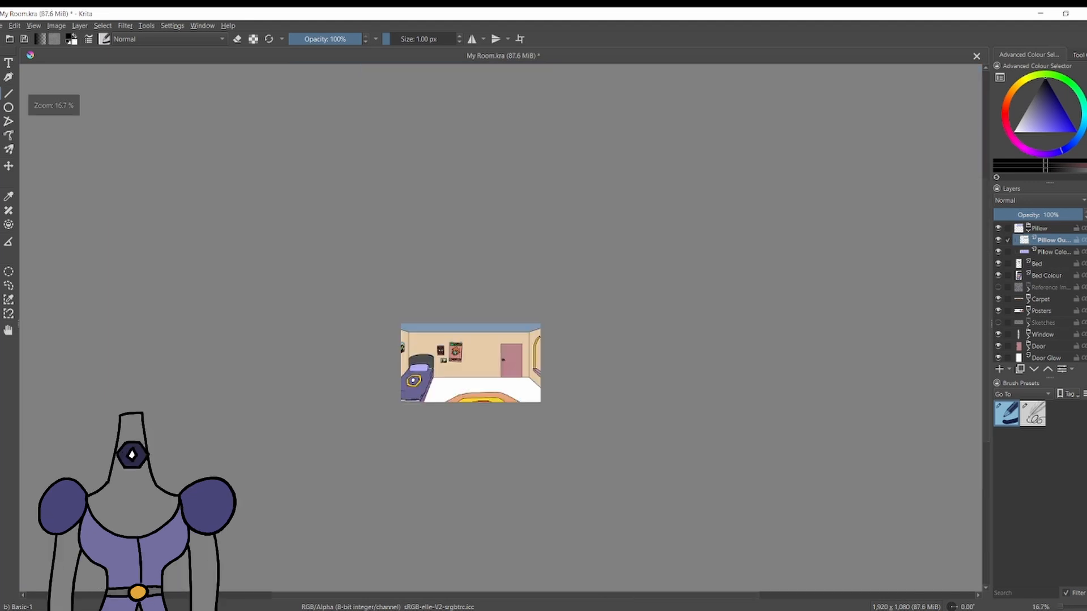
scroll(418, 400, up, 6)
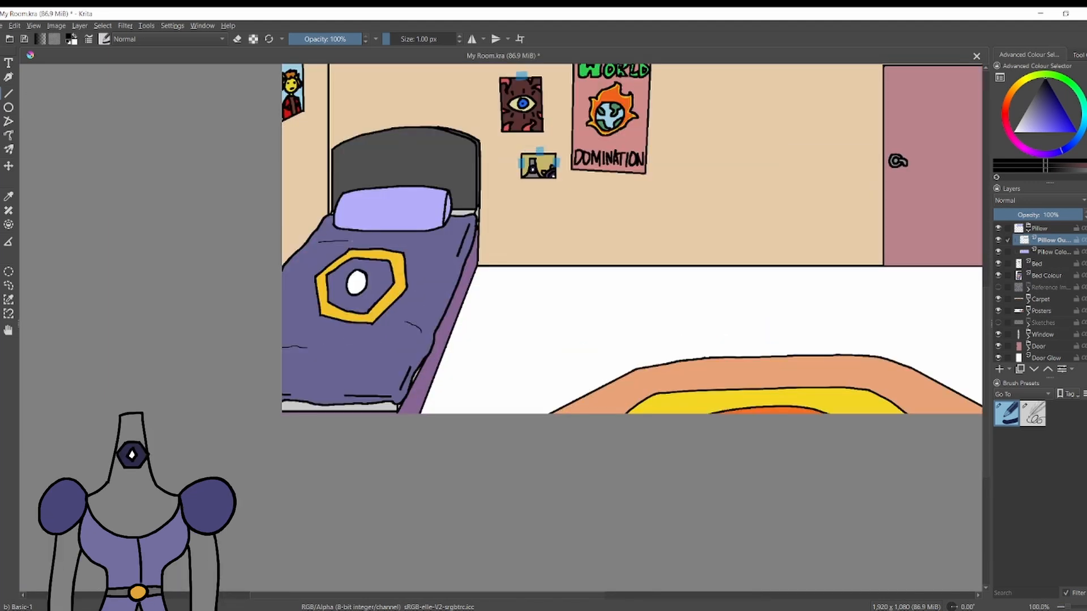
scroll(425, 271, down, 4)
scroll(518, 181, up, 4)
Group the Pillow group and the Bed layer together in a group named Furnishing.
click(1028, 231)
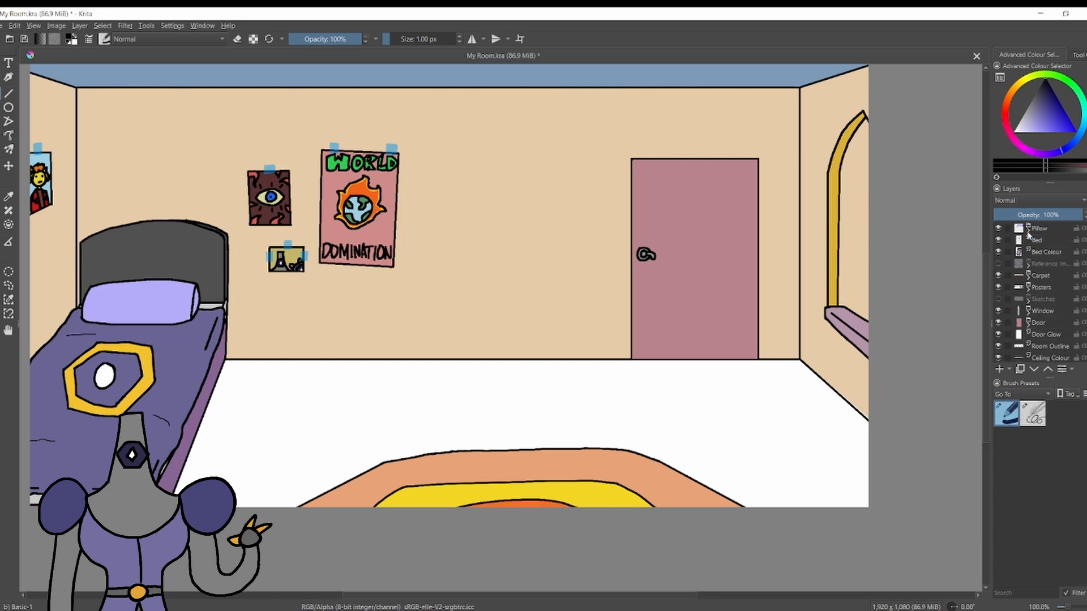
click(1038, 229)
ctrl+click(1040, 240)
key(ctrl+g)
double_click(1040, 228)
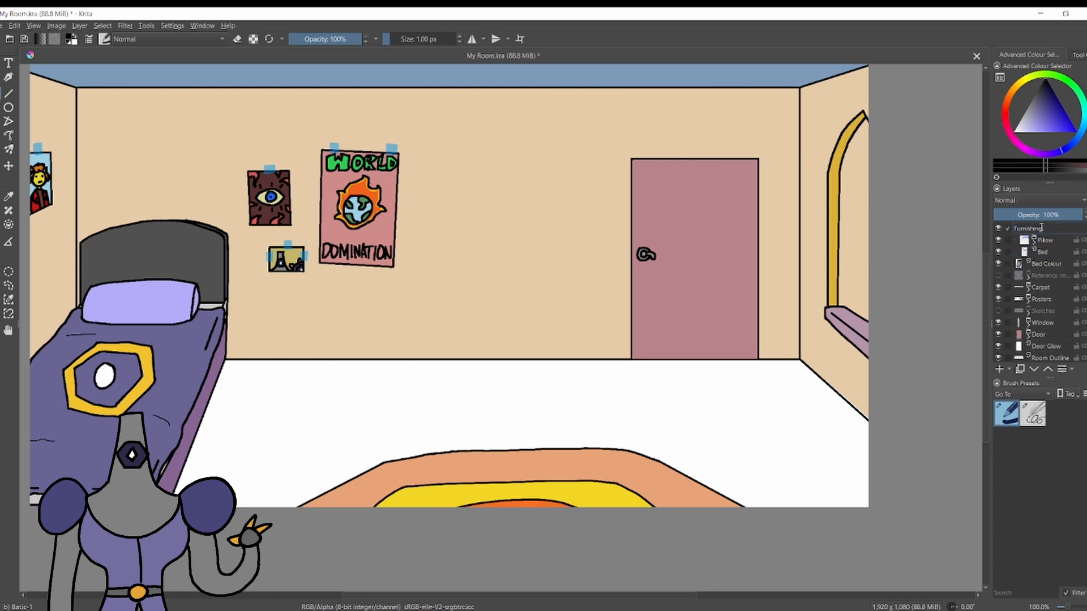
text(Furnishing)
key(Return)
Add a new paint layer for the wardrobe inside the Furnishing group and name it accordingly.
click(998, 370)
double_click(1048, 242)
key(Return)
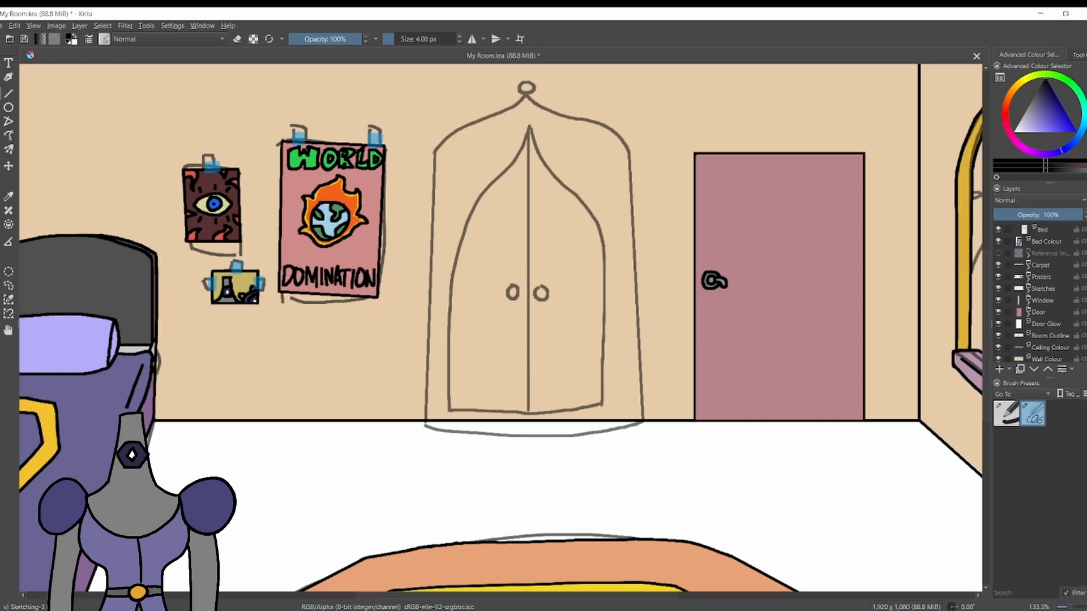
Ink the wardrobe's two straight vertical sides and its angled base over the sketch with 4 px black lines.
scroll(1045, 249, up, 1)
click(8, 93)
mouse_move(434, 153)
mouse_down()
mouse_move(424, 423)
mouse_move(432, 405)
mouse_move(432, 418)
mouse_move(408, 338)
mouse_move(426, 151)
mouse_up()
key(ctrl+z)
drag(425, 426, 643, 423)
key(ctrl+z)
mouse_move(425, 426)
mouse_down()
mouse_move(568, 436)
mouse_move(620, 425)
mouse_move(628, 140)
mouse_up()
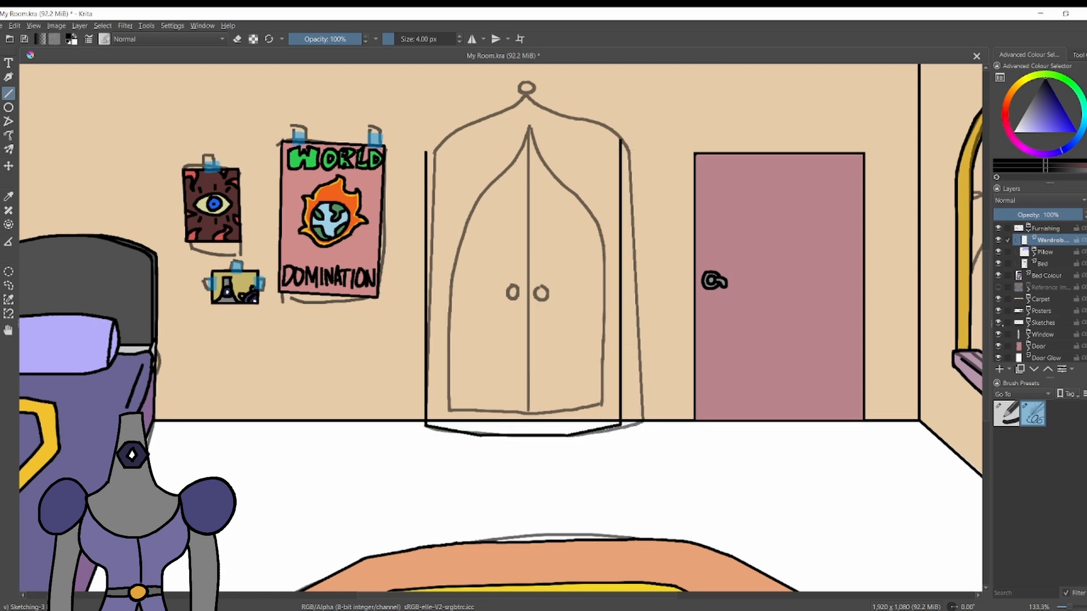
Hide the Sketches layer and draw curved shoulders rising inward from the tops of both wardrobe sides.
click(997, 322)
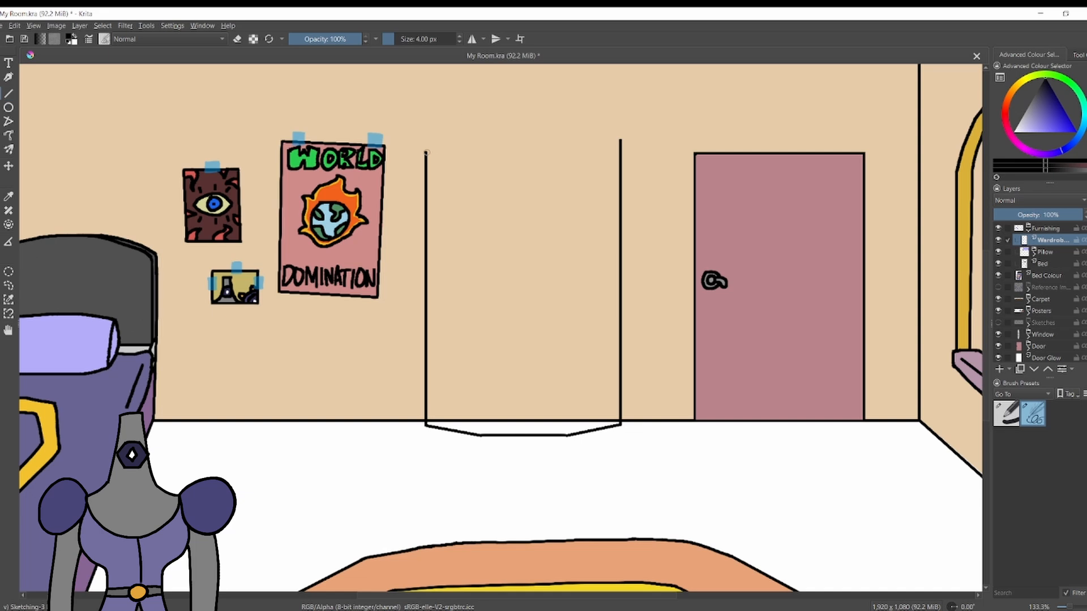
drag(578, 105, 622, 141)
key(ctrl+z)
key(ctrl+z)
drag(621, 140, 581, 106)
Clean up the wardrobe's shoulder curves and lengthen the right one slightly toward the centre.
key(ctrl+z)
scroll(515, 170, up, 2)
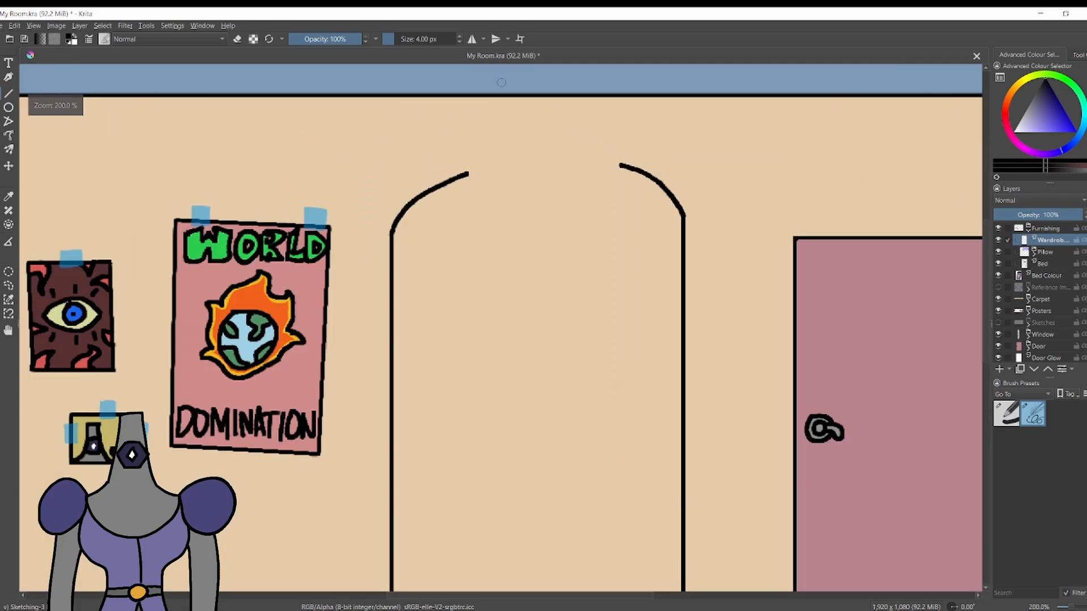
key(ctrl+z)
click(9, 93)
key(e)
mouse_move(363, 279)
mouse_down()
mouse_move(761, 279)
mouse_move(755, 259)
mouse_move(744, 273)
mouse_move(629, 202)
mouse_up()
key(e)
key(b)
key(e)
key(e)
key(ctrl+z)
mouse_move(631, 197)
mouse_down()
mouse_move(716, 240)
mouse_move(737, 271)
mouse_move(709, 217)
mouse_move(729, 254)
mouse_move(645, 200)
mouse_up()
key(ctrl+z)
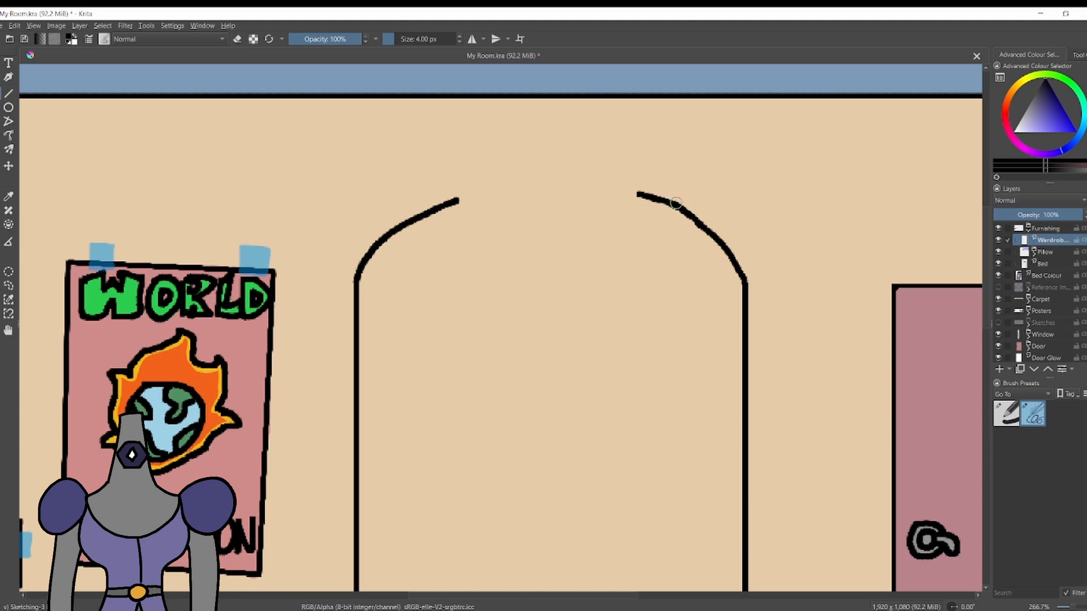
Try to extend both shoulder curves upward into a pointed peak at the wardrobe's top.
drag(464, 199, 505, 179)
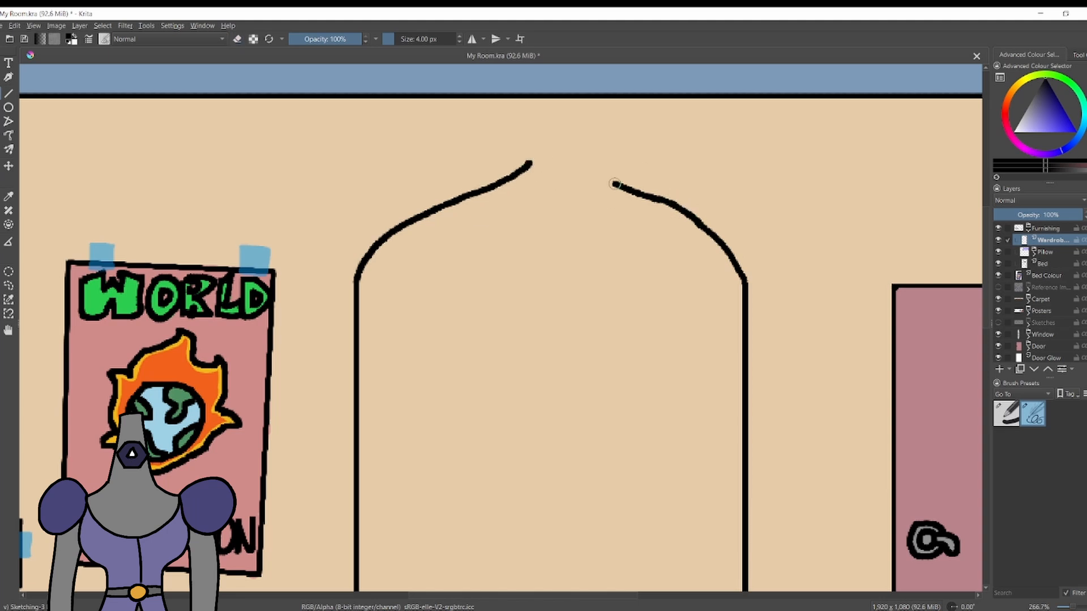
key(ctrl+z)
drag(578, 153, 611, 180)
mouse_move(530, 162)
mouse_down()
mouse_move(589, 160)
mouse_move(577, 140)
mouse_move(580, 161)
mouse_move(528, 194)
mouse_up()
key(ctrl+z)
key(ctrl+z)
key(ctrl+z)
scroll(554, 100, down, 2)
scroll(527, 199, up, 1)
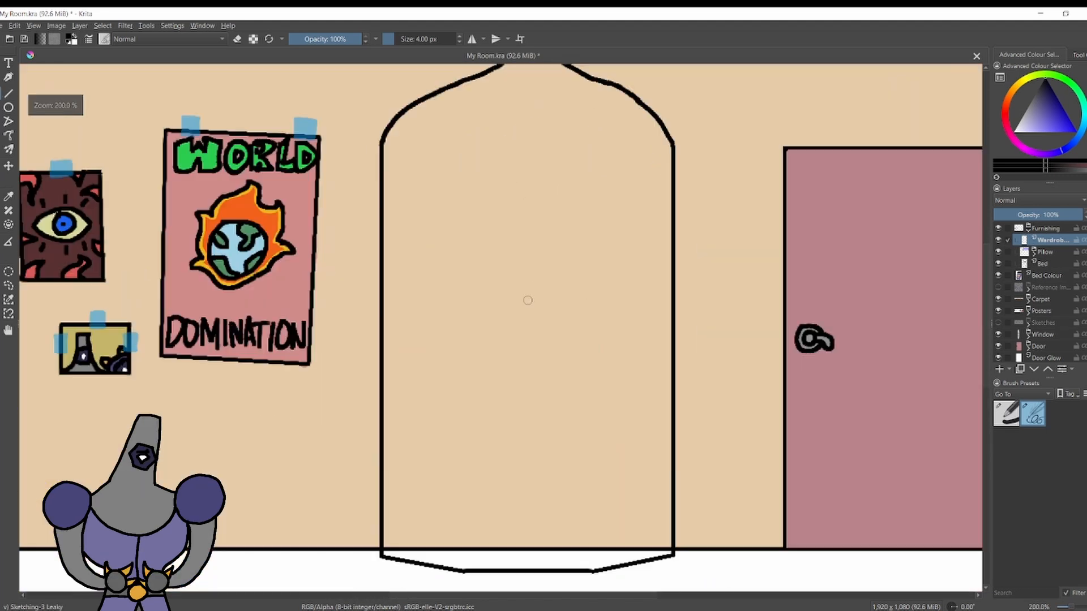
scroll(510, 260, down, 1)
On the wardrobe layer, draw a short horizontal cap line and a neck curve joining it to the left shoulder.
key(ctrl+z)
key(ctrl+z)
key(ctrl+z)
key(ctrl+z)
Add a paint layer at reduced opacity and draw a vertical guide line through the wardrobe's centre.
click(999, 369)
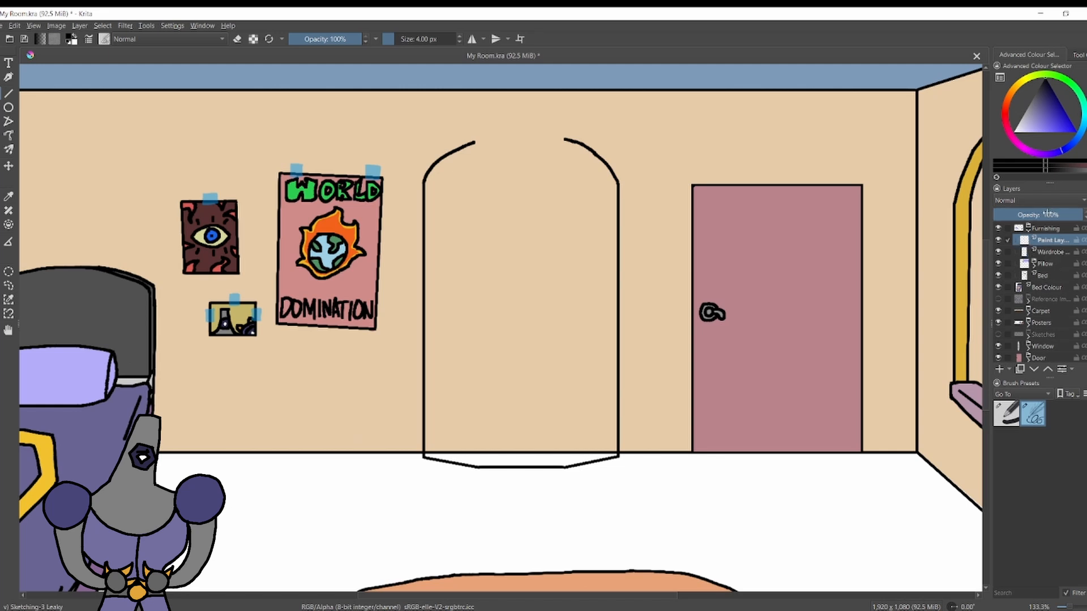
click(1033, 215)
drag(519, 466, 516, 121)
click(1052, 252)
scroll(510, 93, up, 3)
drag(475, 172, 570, 171)
key(ctrl+z)
mouse_move(478, 171)
mouse_down()
mouse_move(410, 212)
mouse_move(474, 207)
mouse_move(391, 216)
mouse_up()
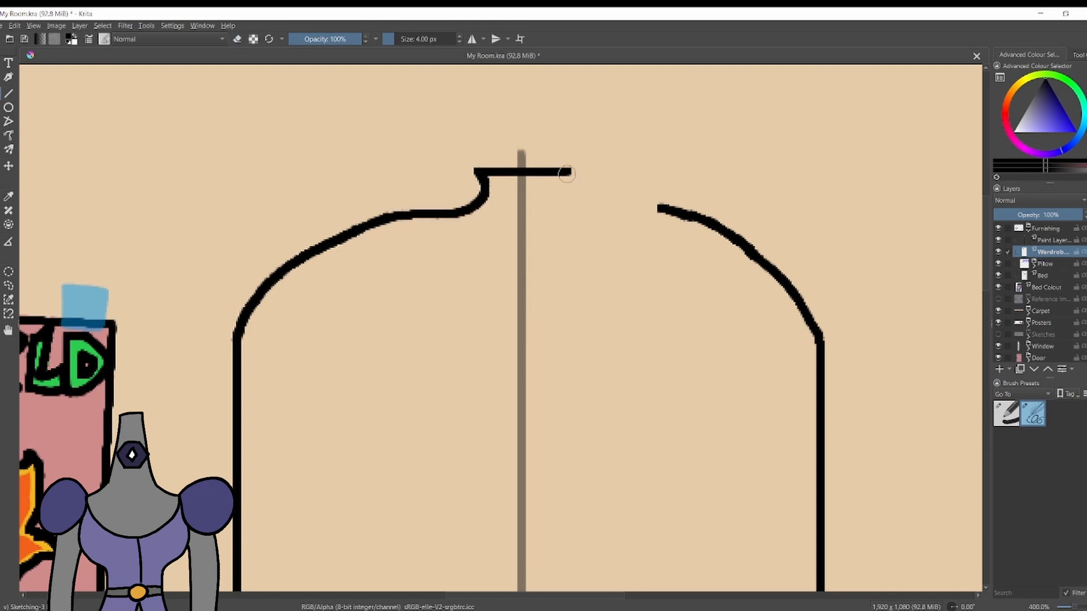
key(ctrl+z)
Draw the matching neck curve from the cap line's right end to the wardrobe's right shoulder.
drag(562, 198, 569, 202)
key(ctrl+z)
mouse_move(567, 173)
mouse_down()
mouse_move(556, 197)
mouse_move(662, 208)
mouse_up()
key(ctrl+z)
mouse_move(494, 169)
mouse_down()
mouse_move(526, 116)
mouse_move(555, 167)
mouse_up()
key(ctrl+z)
Draw a round knob on top of the cap line at the wardrobe's peak.
key(ctrl+z)
drag(475, 168, 505, 85)
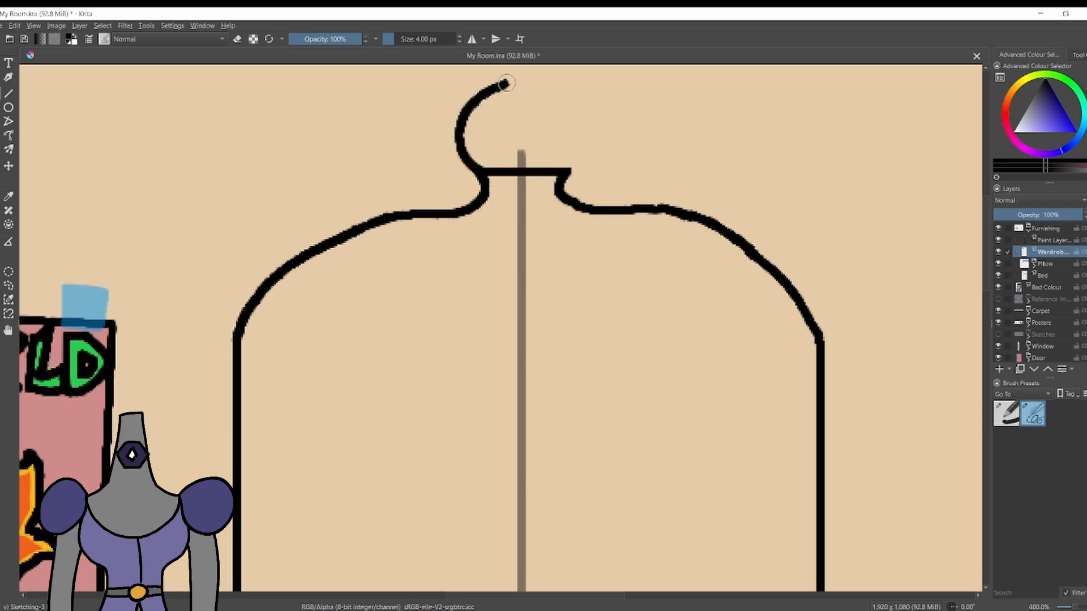
key(ctrl+z)
mouse_move(474, 169)
mouse_down()
mouse_move(569, 109)
mouse_move(569, 175)
mouse_move(549, 101)
mouse_up()
key(ctrl+z)
Draw an inner frame inside the wardrobe with two straight vertical sides and an angled bottom edge.
scroll(258, 102, down, 3)
scroll(263, 297, up, 1)
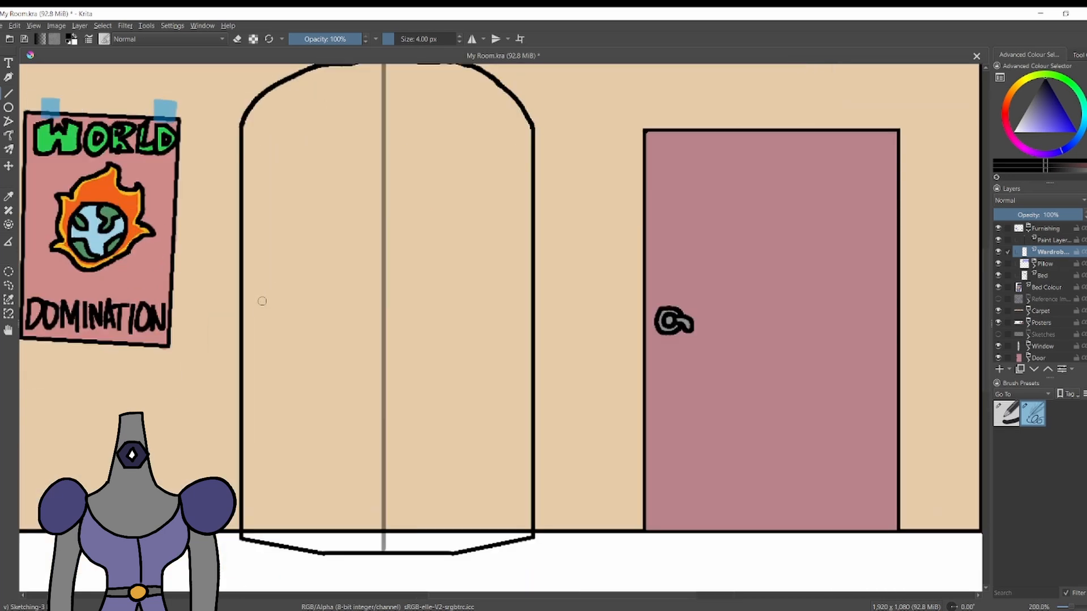
drag(258, 530, 258, 130)
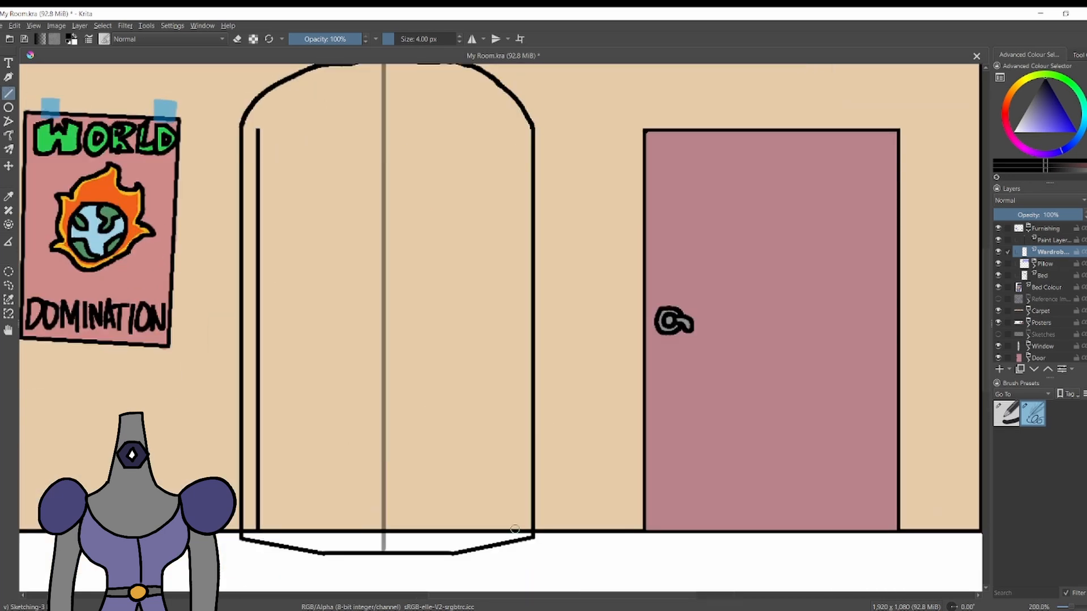
mouse_move(514, 531)
mouse_down()
mouse_move(493, 130)
mouse_move(491, 525)
mouse_up()
key(ctrl+z)
drag(514, 526, 515, 524)
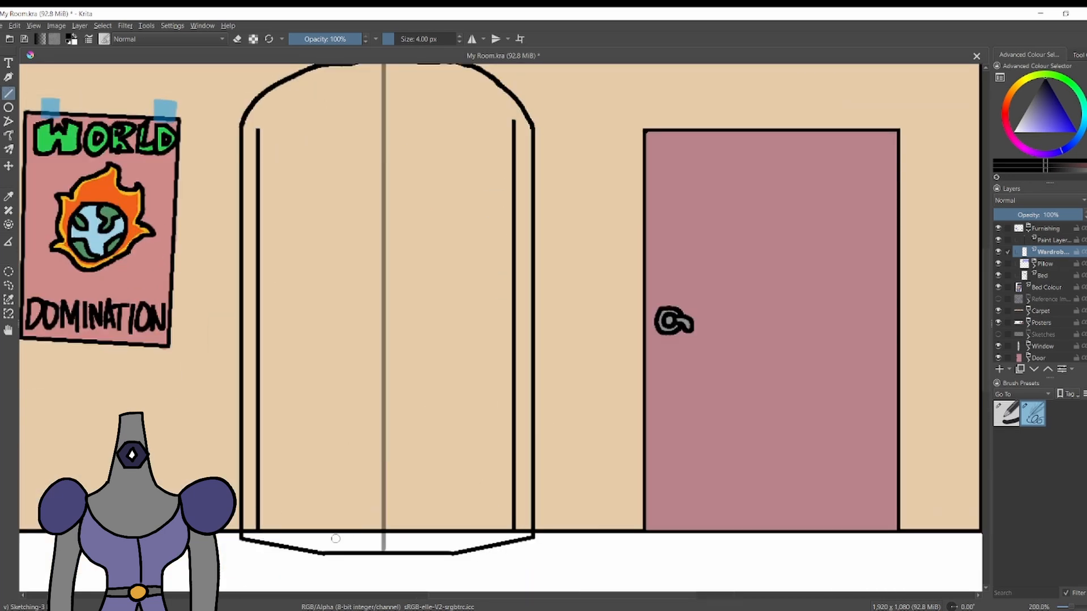
mouse_move(323, 538)
mouse_down()
mouse_move(512, 531)
mouse_move(451, 538)
mouse_up()
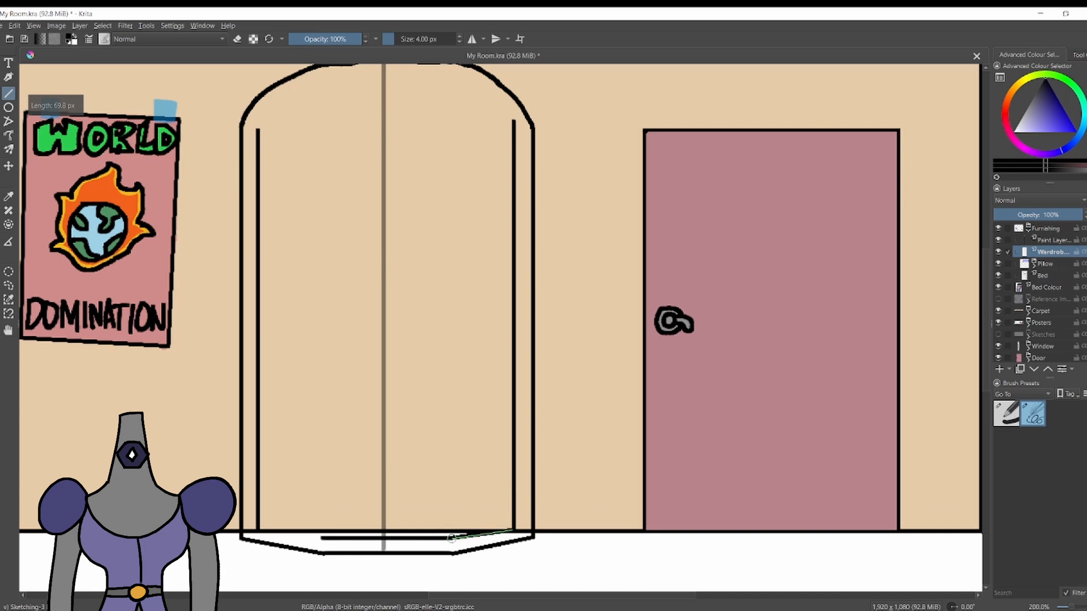
drag(315, 534, 320, 537)
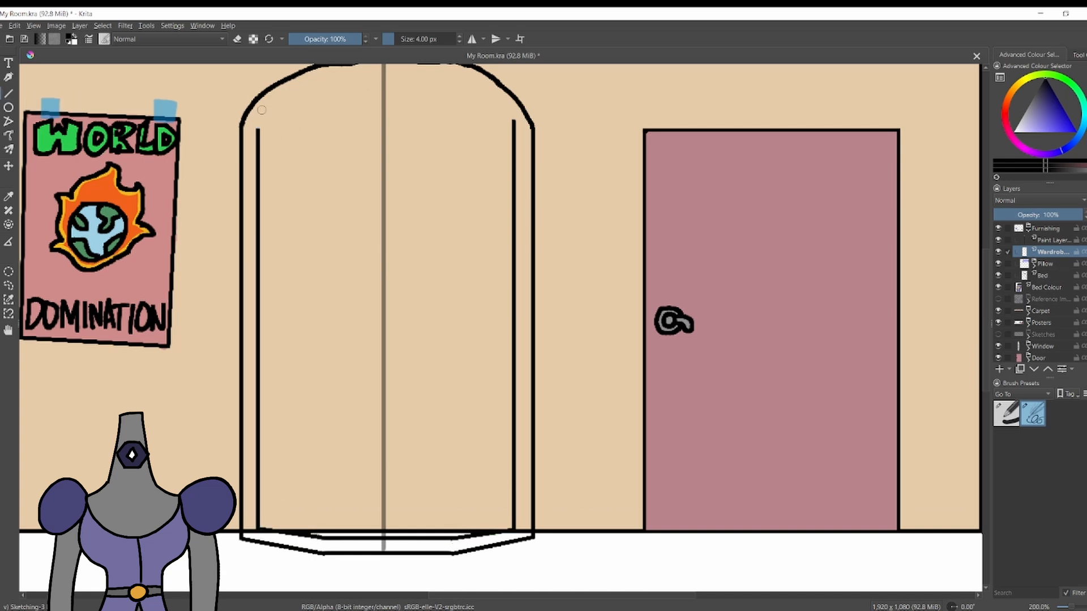
Close the top of the wardrobe's inner frame with a shallow arch and switch the brush to erasing.
mouse_move(257, 128)
mouse_down()
mouse_move(377, 93)
mouse_move(513, 122)
mouse_move(255, 123)
mouse_up()
click(9, 93)
key(e)
scroll(315, 170, down, 2)
scroll(307, 114, up, 1)
scroll(307, 114, up, 1)
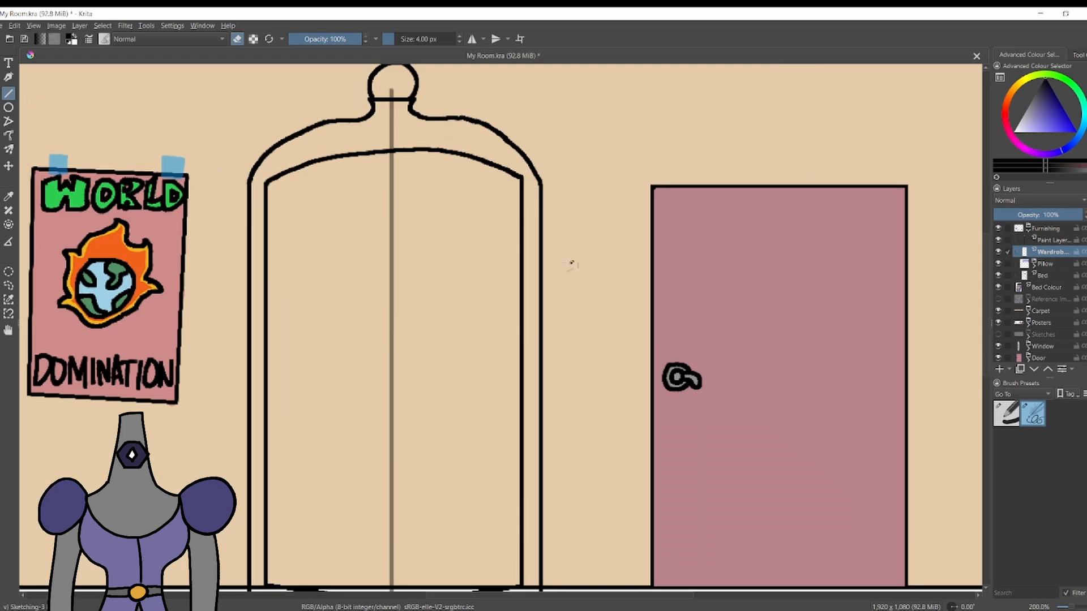
Divide the wardrobe into two doors with a vertical centre line and erase its overhang below the inner frame.
drag(390, 164, 390, 440)
drag(391, 596, 391, 600)
scroll(181, 457, down, 2)
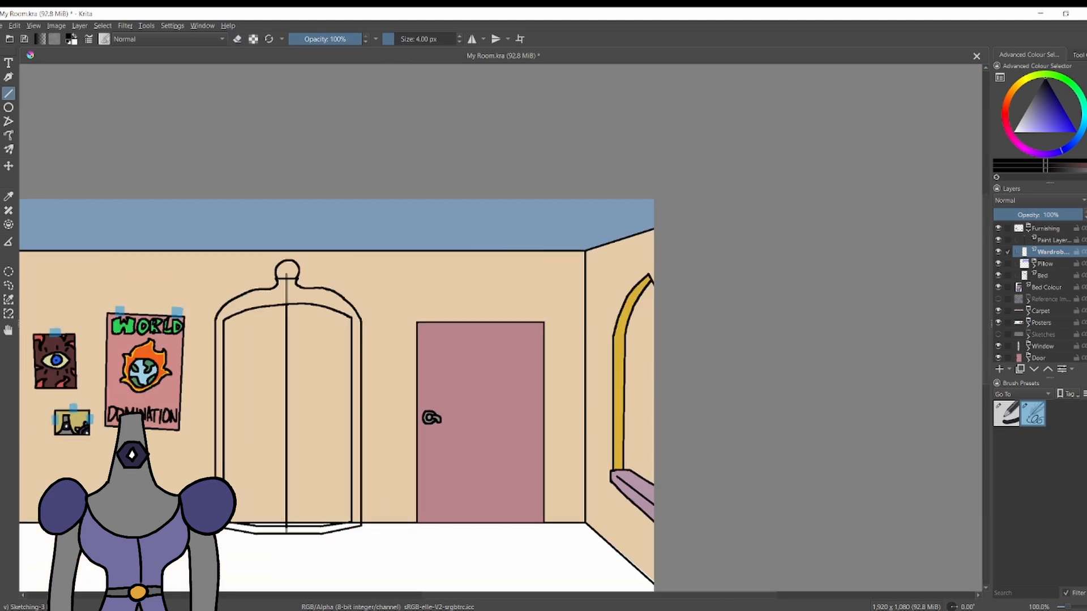
scroll(239, 532, up, 4)
key(b)
key(e)
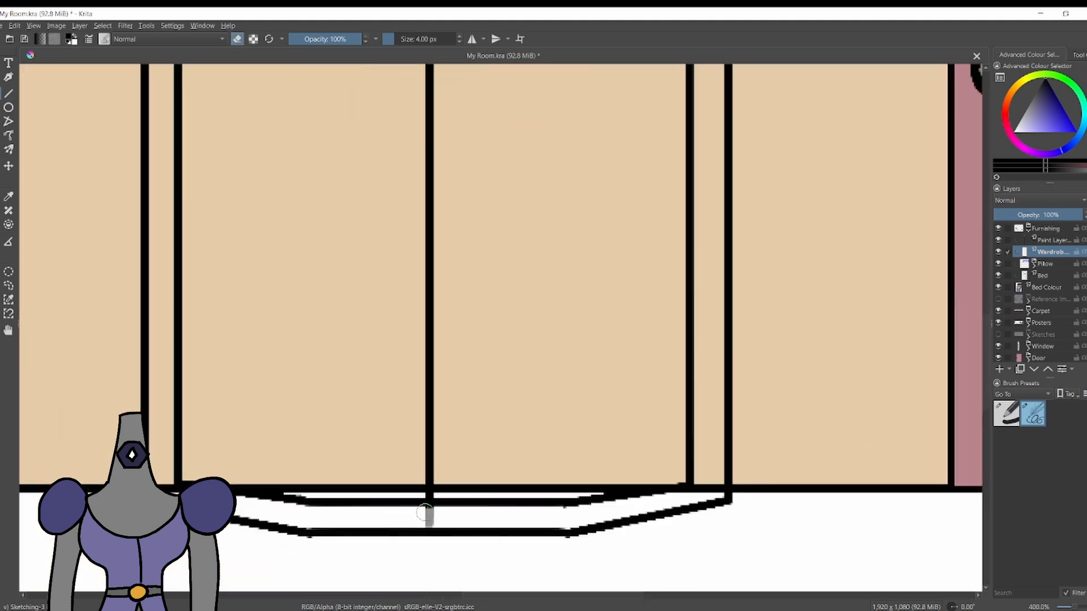
scroll(148, 299, down, 3)
Draw a narrow upright handle on each wardrobe door, one on either side of the centre line.
scroll(166, 135, up, 3)
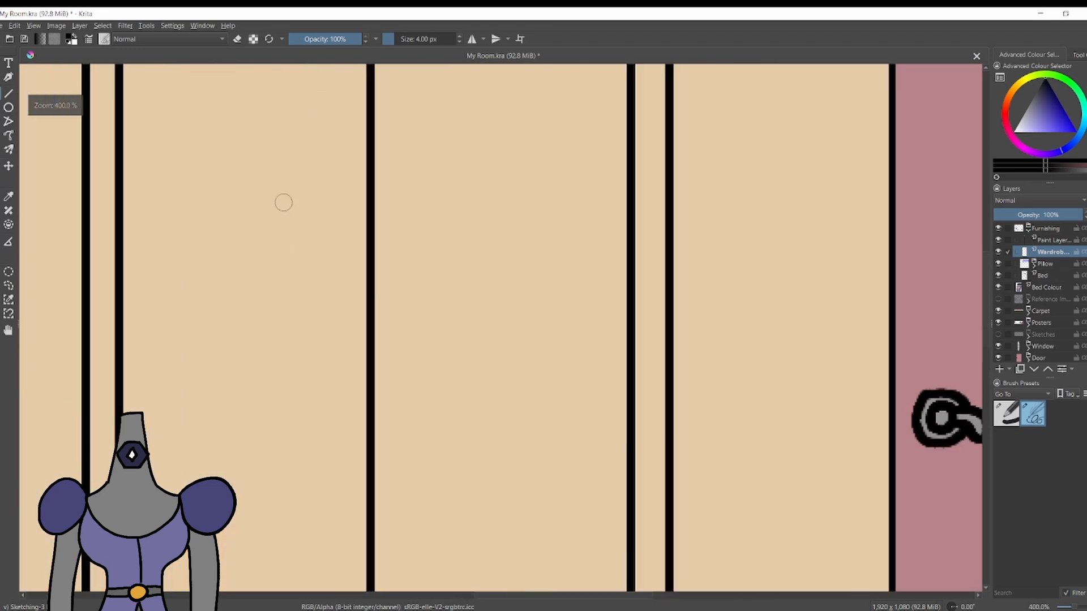
mouse_move(320, 268)
mouse_down()
mouse_move(321, 325)
mouse_move(337, 342)
mouse_up()
key(ctrl+z)
mouse_move(319, 264)
mouse_down()
mouse_move(318, 286)
mouse_move(322, 259)
mouse_up()
mouse_move(398, 257)
mouse_down()
mouse_move(415, 331)
mouse_move(403, 255)
mouse_up()
key(ctrl+z)
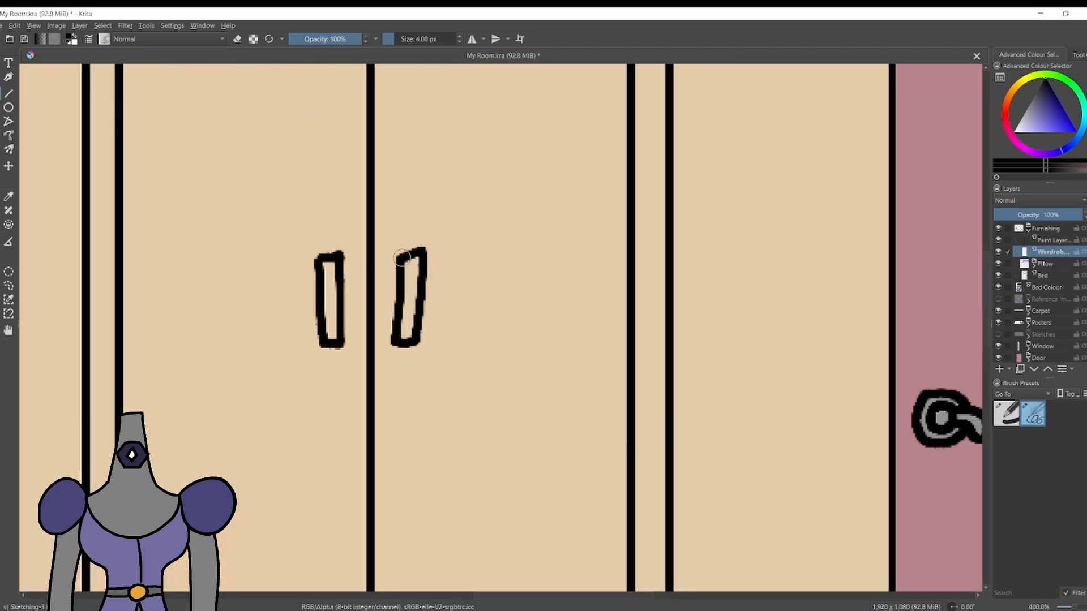
Rename the empty paint layer Wardrobe Colour and move it beneath the wardrobe's line layer.
scroll(470, 238, down, 6)
scroll(457, 186, up, 3)
click(1044, 241)
key(Delete)
click(1051, 252)
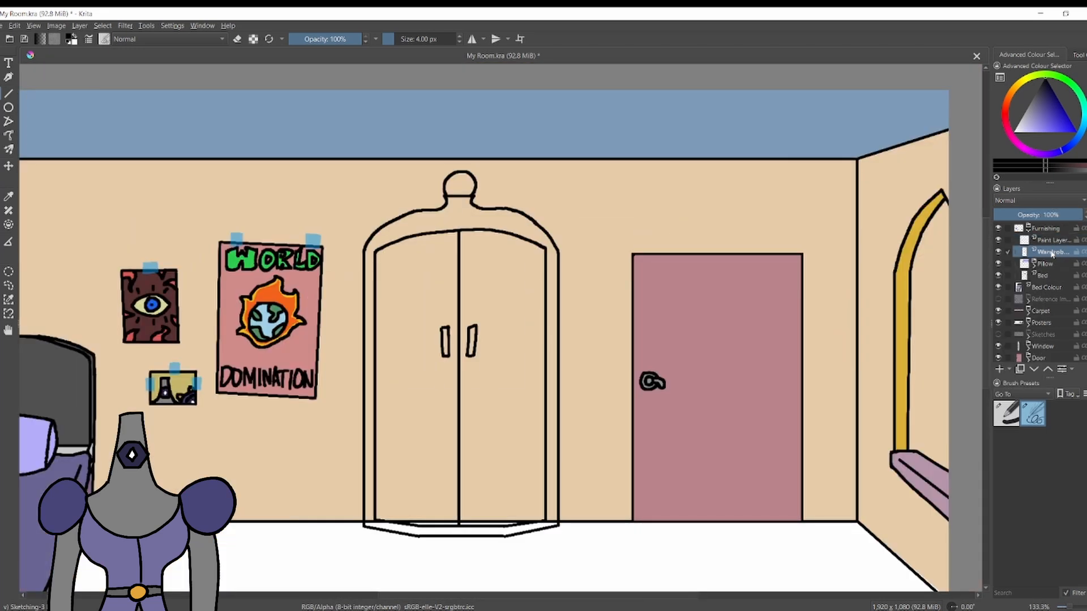
click(1041, 242)
double_click(1041, 242)
text(Wardrobe Colour)
key(Return)
drag(1050, 242, 1056, 257)
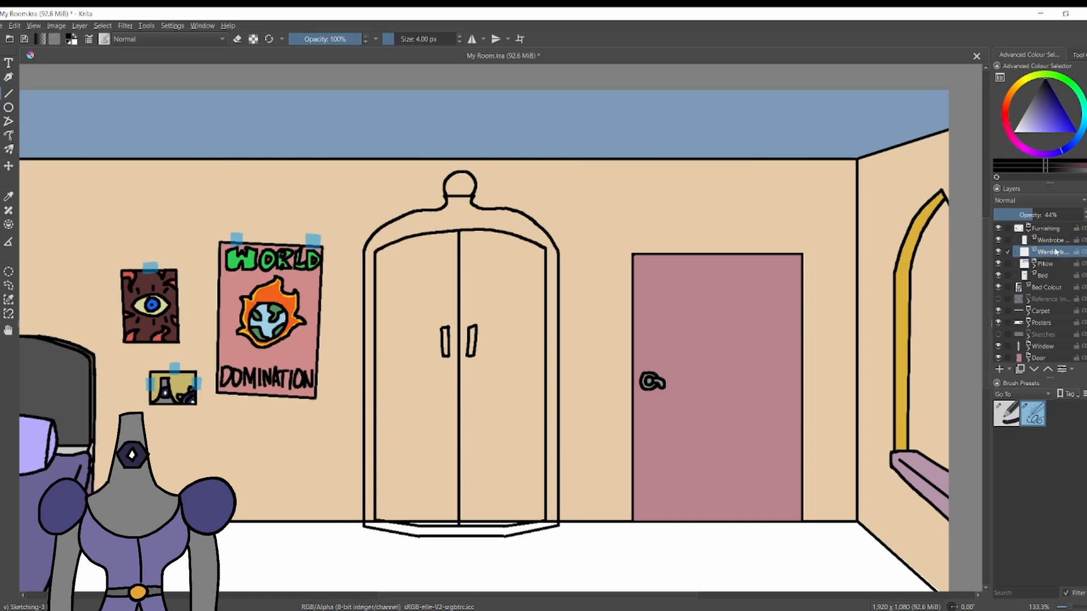
Choose magenta and a 12 px Basic-1 brush, and paint straight strips along both sides of the wardrobe frame.
click(1050, 123)
click(1024, 151)
scroll(498, 272, down, 2)
scroll(475, 305, up, 2)
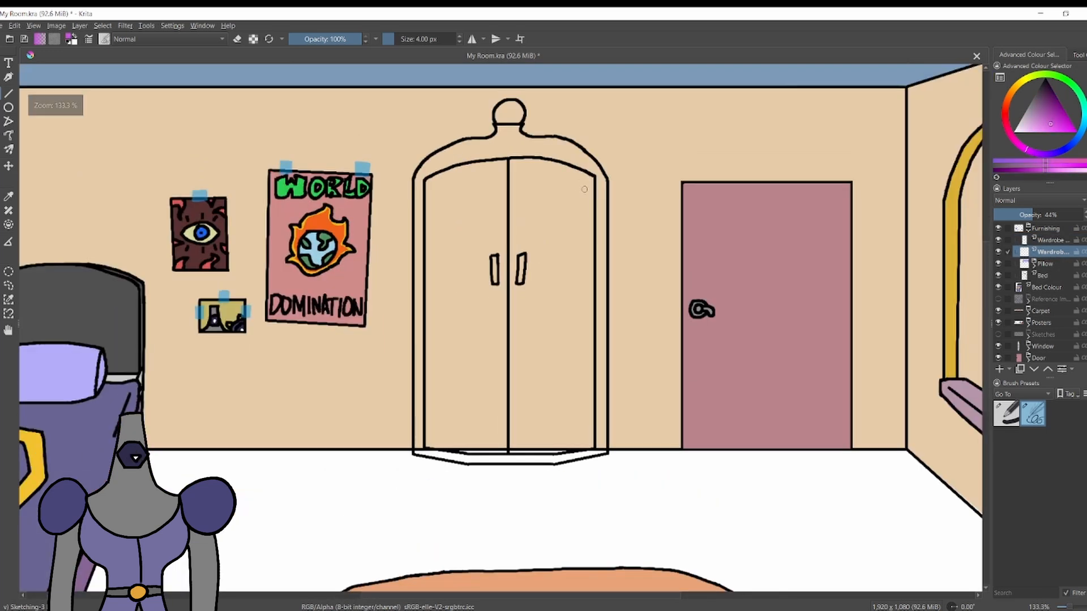
click(1006, 414)
key(bracketright)
key(bracketright)
key(bracketright)
key(bracketright)
key(bracketright)
key(bracketright)
key(bracketright)
key(bracketright)
drag(420, 452, 418, 178)
drag(604, 450, 602, 179)
Set the wardrobe colour layer to 100% opacity and repaint the whole wardrobe body in a lighter pink.
drag(1040, 215, 1083, 215)
click(1039, 126)
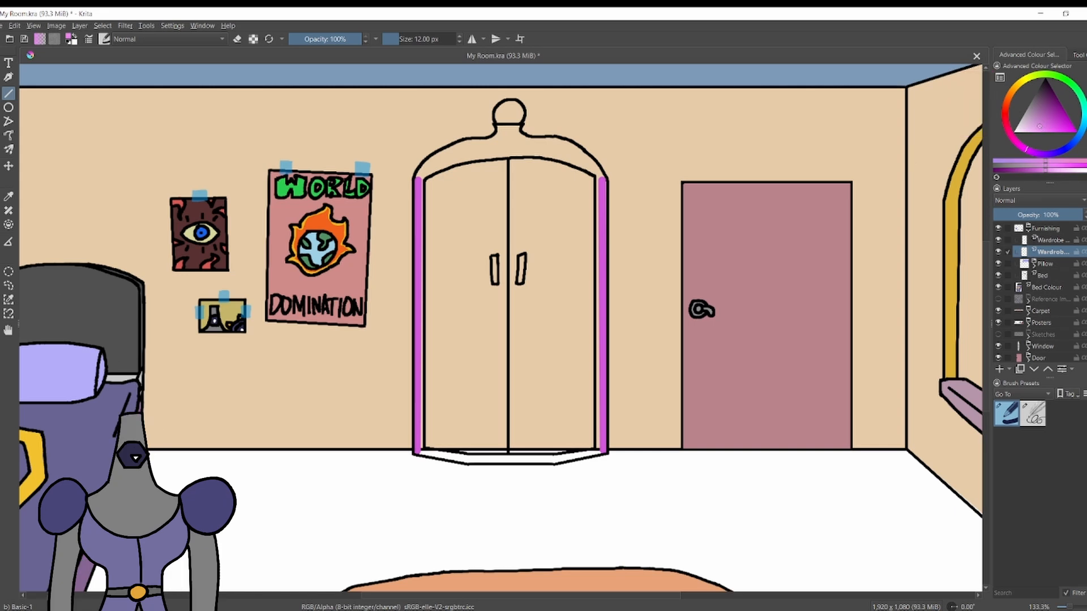
key(Delete)
mouse_move(418, 451)
mouse_down()
mouse_move(419, 178)
mouse_move(602, 451)
mouse_up()
drag(602, 452, 602, 175)
mouse_move(602, 175)
mouse_down()
mouse_move(507, 129)
mouse_move(419, 176)
mouse_up()
key(f)
click(526, 226)
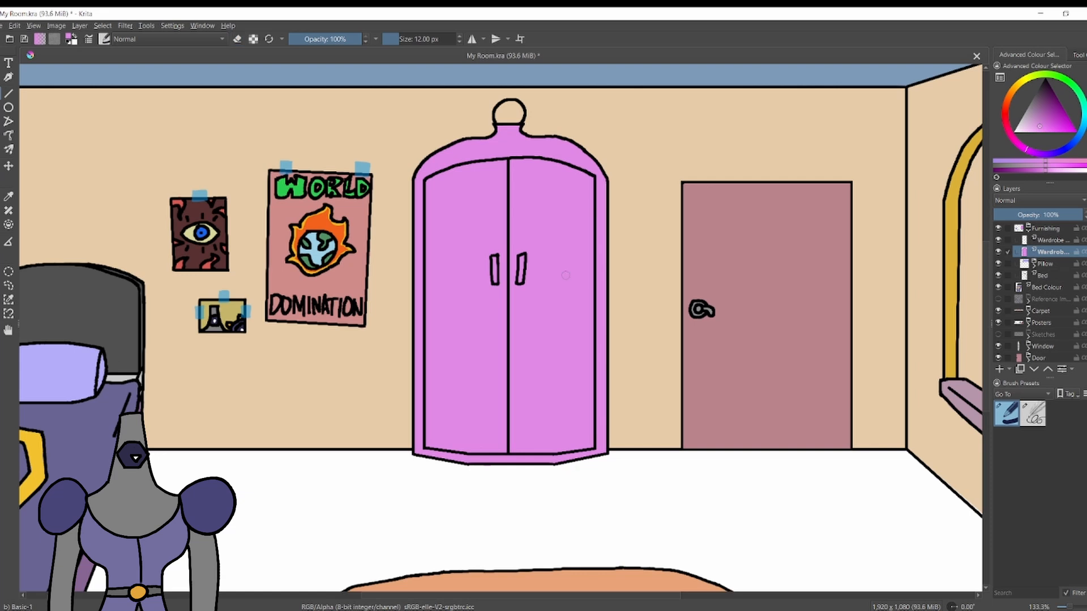
Colour the round knob at the wardrobe's peak golden yellow.
click(1017, 84)
click(1064, 124)
click(500, 115)
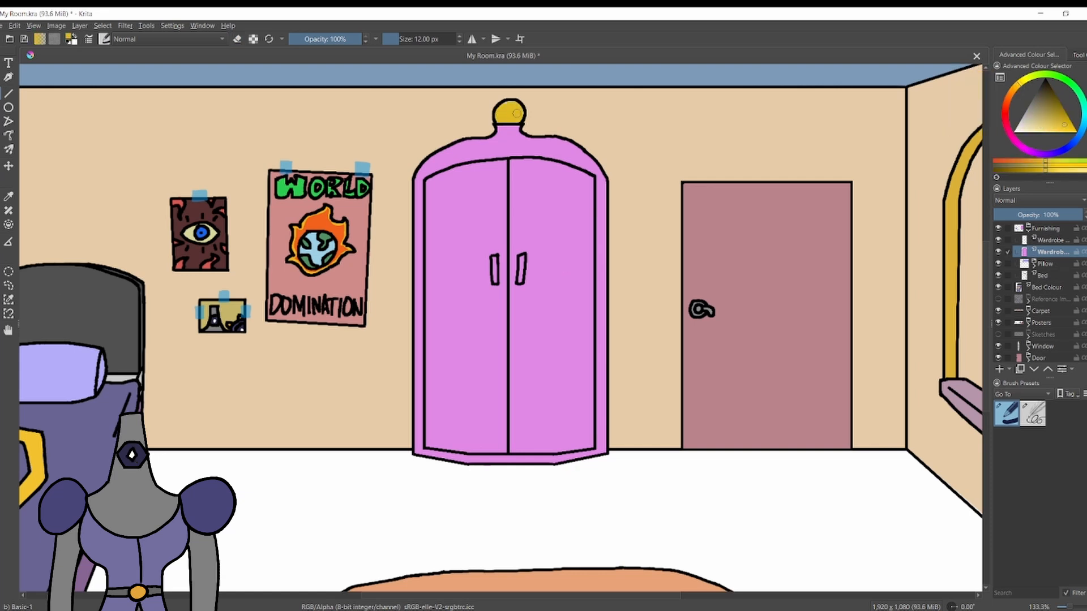
Add a white highlight to the knob's upper right on a new layer, erase the overspill and set 52% opacity.
click(1036, 126)
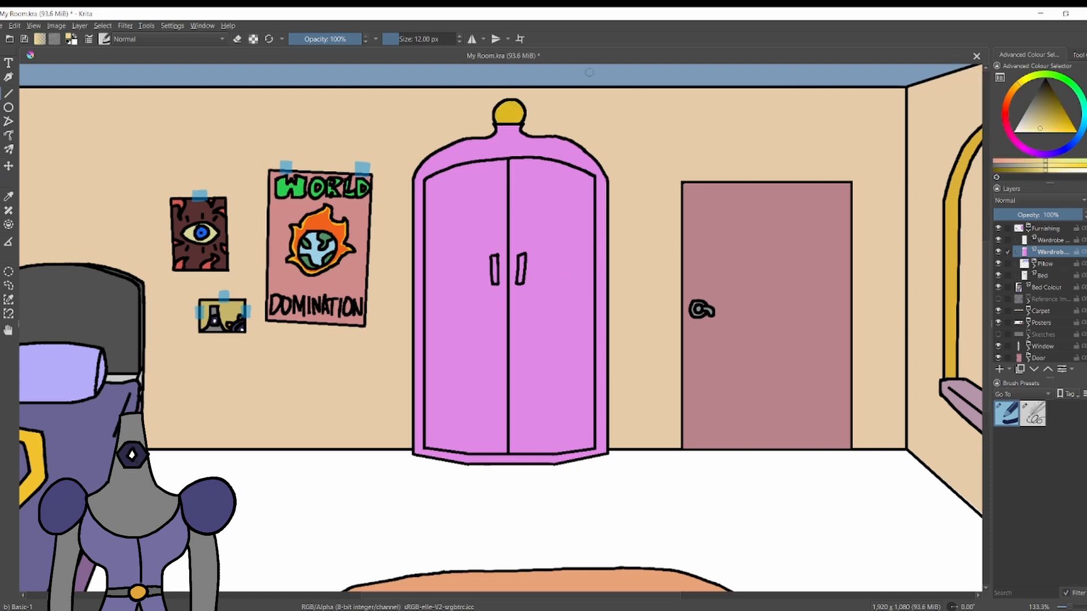
scroll(505, 101, up, 5)
click(999, 369)
click(1014, 132)
drag(576, 89, 626, 157)
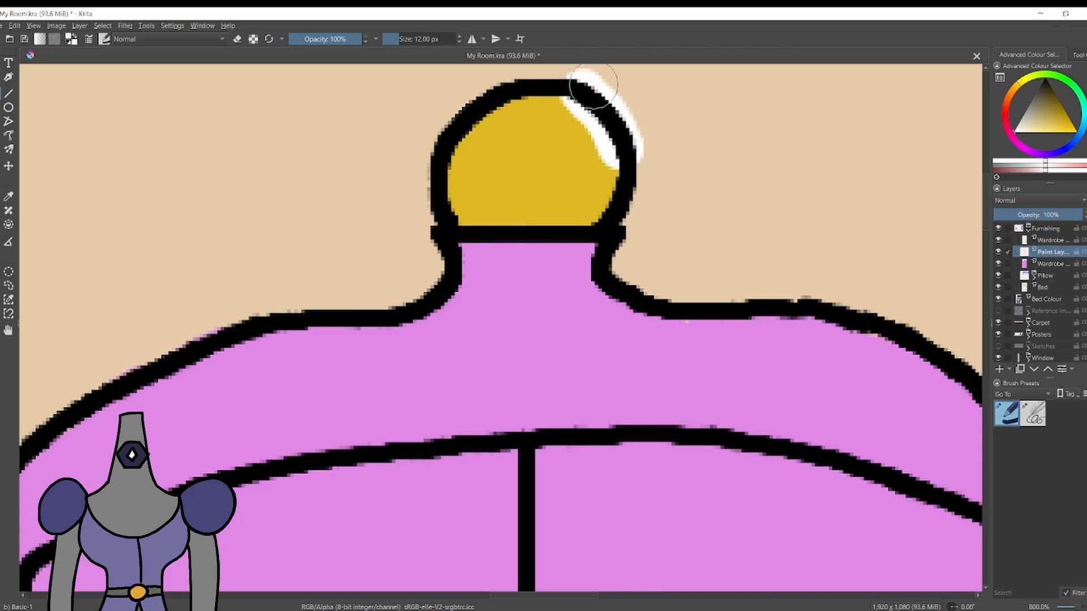
key(e)
mouse_move(587, 67)
mouse_down()
mouse_move(633, 114)
mouse_move(642, 153)
mouse_up()
click(1040, 215)
scroll(617, 171, down, 4)
scroll(688, 255, up, 2)
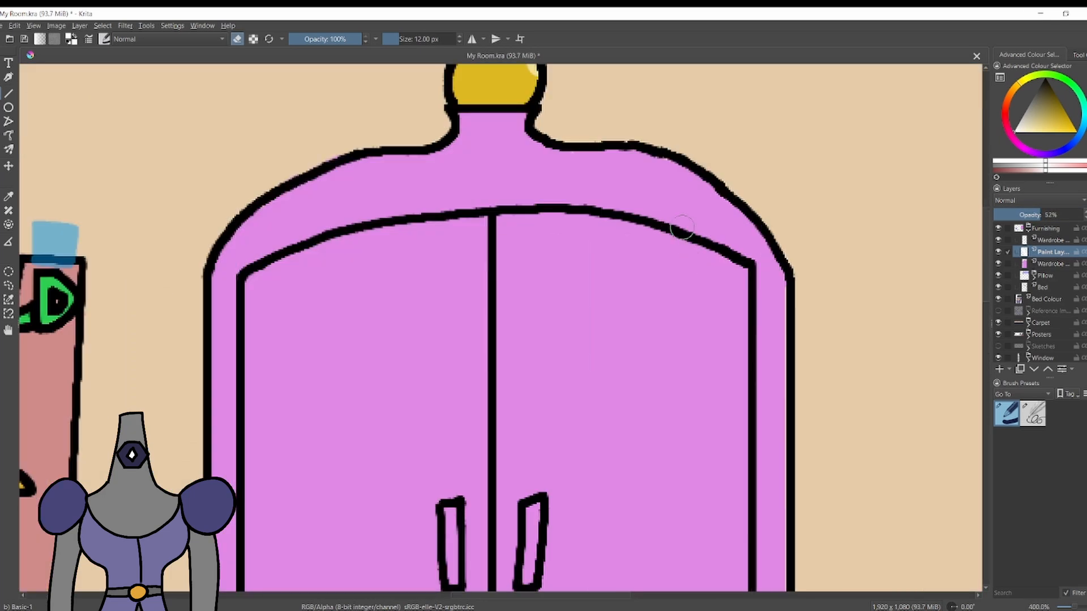
Paint a muted purple border just inside the wardrobe's door frame on the wardrobe colour layer.
key(e)
ctrl+click(686, 208)
click(1052, 263)
click(1038, 111)
scroll(679, 215, down, 4)
scroll(685, 306, up, 2)
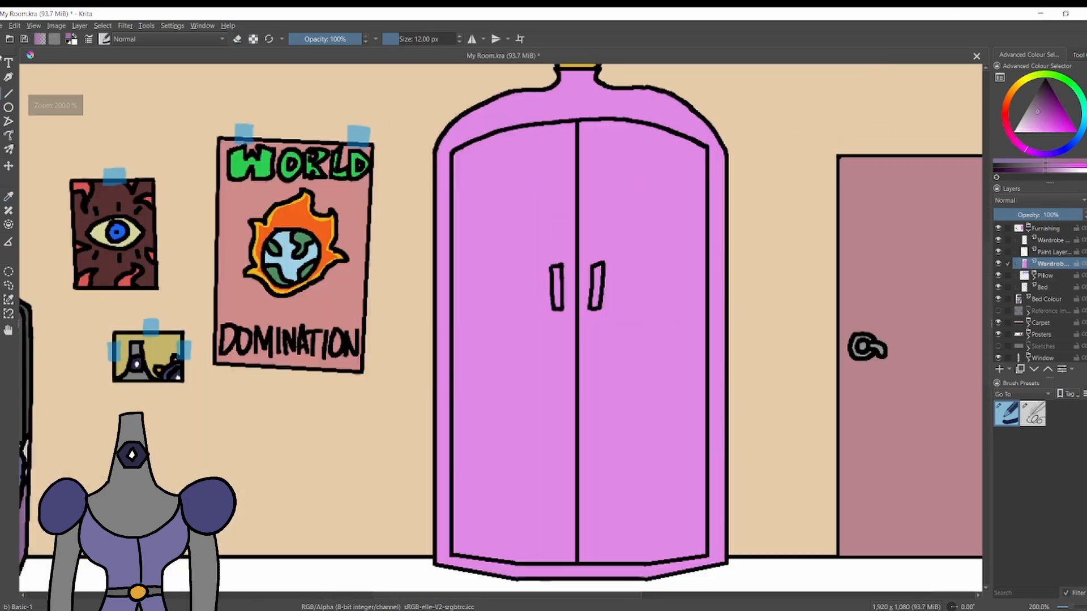
click(9, 94)
drag(456, 156, 457, 551)
drag(457, 550, 702, 551)
mouse_move(702, 552)
mouse_down()
mouse_move(701, 150)
mouse_move(460, 154)
mouse_move(690, 139)
mouse_move(513, 132)
mouse_up()
key(b)
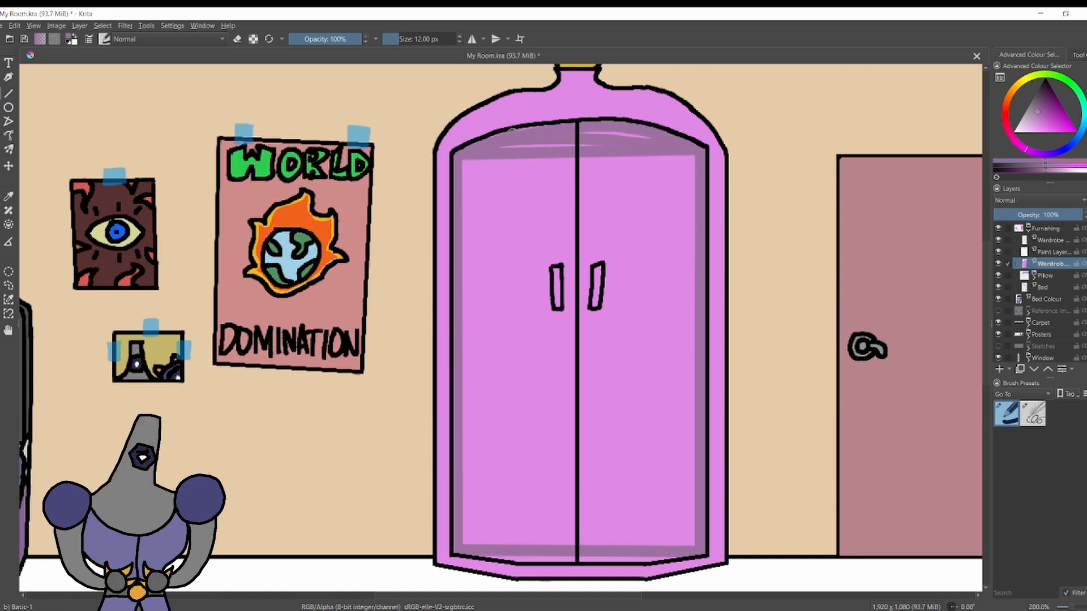
Try to paint a lighter pink highlight strip down the wardrobe frame's right side.
key(p)
click(716, 212)
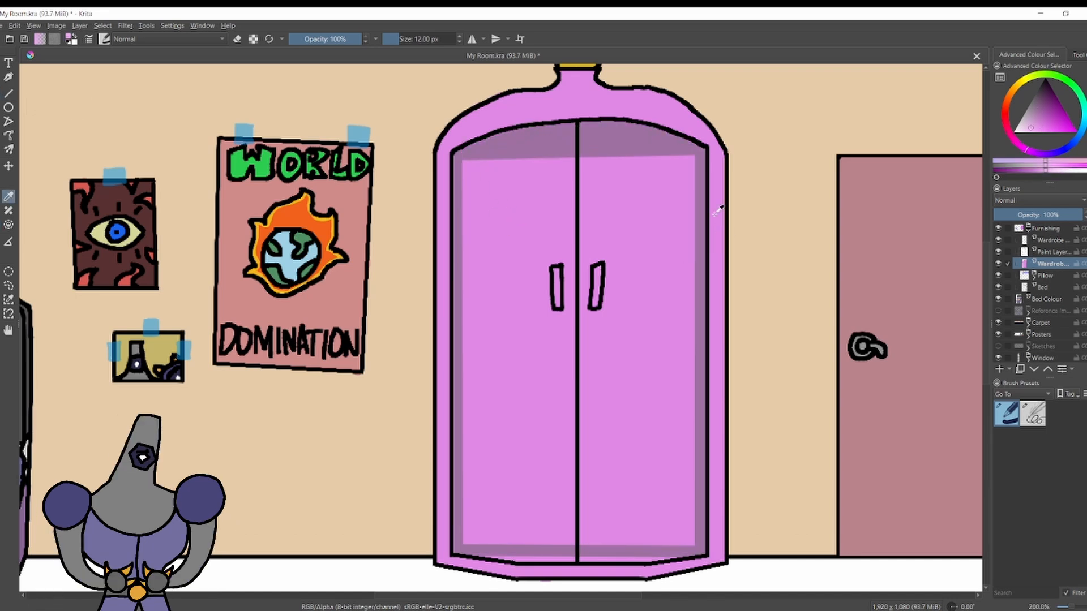
click(9, 94)
right_click(8, 92)
click(770, 192)
drag(718, 154, 720, 557)
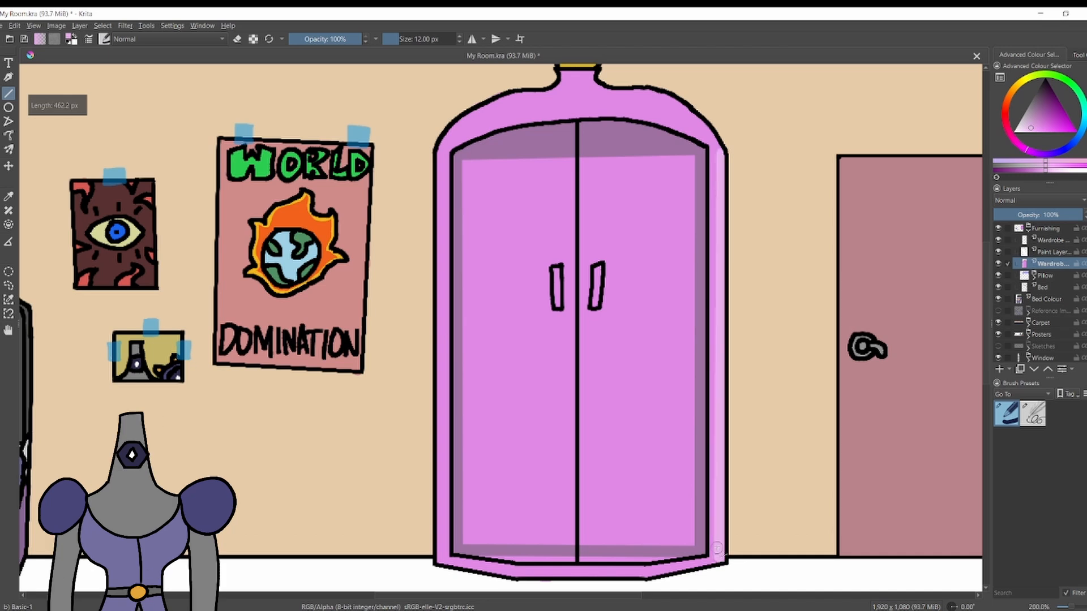
key(ctrl+z)
key(b)
ctrl+click(720, 289)
key(ctrl+z)
key(ctrl+shift+z)
click(8, 93)
mouse_move(724, 156)
mouse_down()
mouse_move(706, 507)
mouse_move(723, 558)
mouse_up()
Enlarge the brush to 68 px and fill both wardrobe doors with the muted purple.
key(b)
ctrl+click(540, 222)
key(bracketright)
key(bracketright)
key(bracketright)
key(bracketright)
key(bracketright)
key(bracketright)
key(bracketright)
key(bracketright)
key(bracketright)
key(bracketright)
key(bracketright)
key(bracketright)
key(bracketright)
key(bracketright)
key(bracketright)
key(bracketright)
key(bracketright)
key(bracketright)
key(bracketright)
key(bracketright)
mouse_move(497, 180)
mouse_down()
mouse_move(503, 238)
mouse_move(592, 464)
mouse_move(667, 425)
mouse_move(668, 173)
mouse_move(526, 510)
mouse_move(486, 334)
mouse_move(558, 501)
mouse_up()
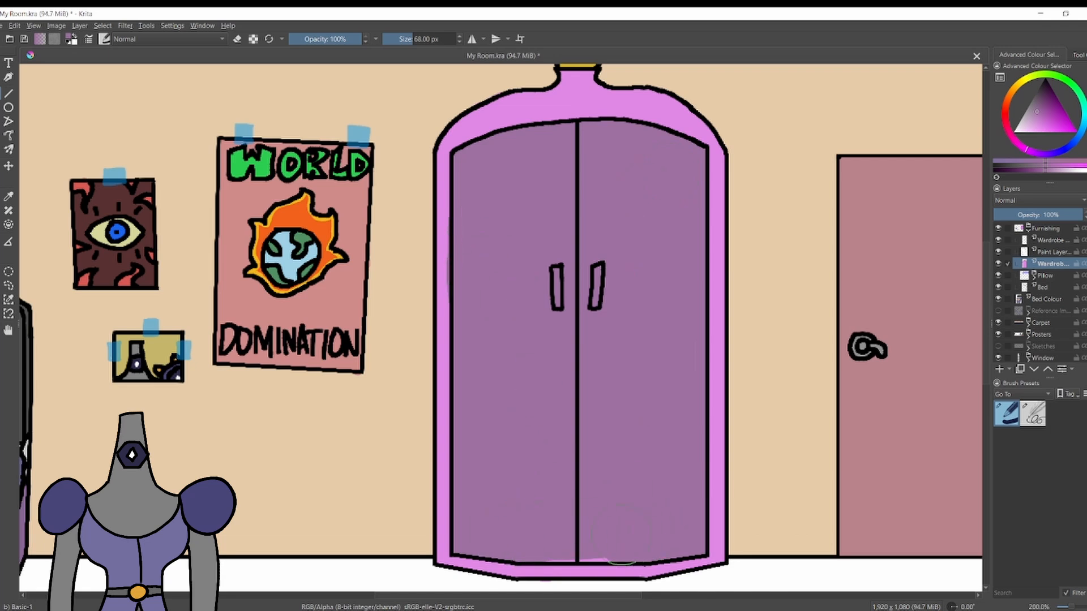
Touch up the frame's left edge in the frame pink with a smaller brush.
ctrl+click(442, 283)
key(bracketleft)
key(bracketleft)
key(bracketleft)
key(bracketleft)
key(bracketleft)
key(bracketleft)
key(bracketleft)
key(bracketleft)
key(bracketleft)
key(bracketleft)
key(bracketleft)
key(bracketleft)
key(bracketleft)
key(bracketleft)
key(bracketleft)
key(bracketleft)
key(bracketleft)
key(bracketleft)
key(bracketleft)
key(bracketleft)
mouse_move(448, 260)
mouse_down()
mouse_move(448, 238)
mouse_move(448, 299)
mouse_up()
Try painting the left door handle bluish grey and reduce the brush to 8 px.
ctrl+click(501, 259)
click(1026, 115)
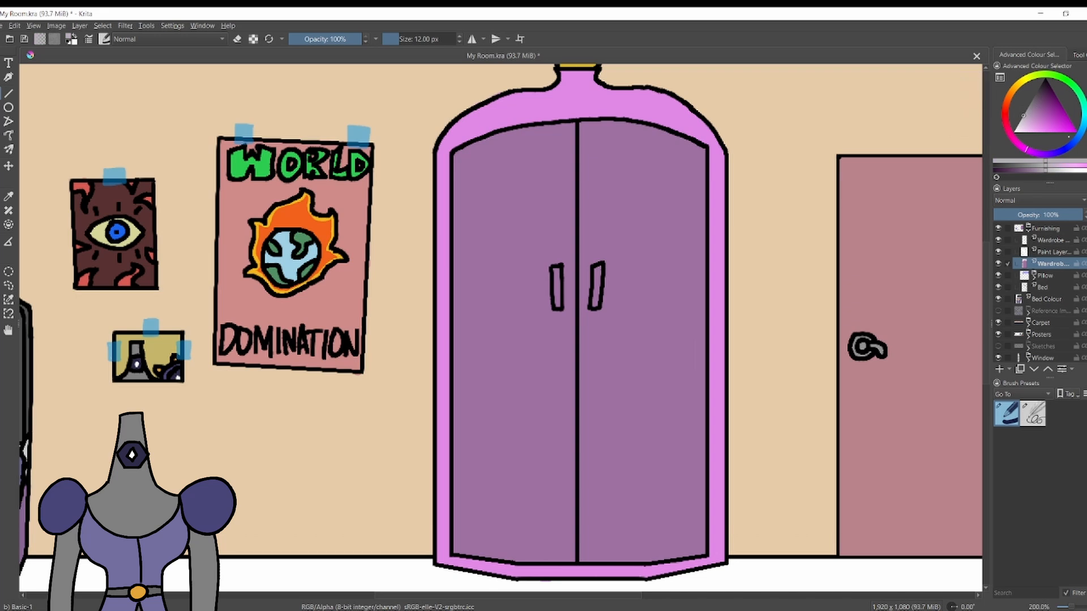
click(1078, 137)
drag(557, 269, 557, 302)
key(ctrl+z)
key(bracketleft)
key(bracketleft)
key(bracketleft)
key(bracketleft)
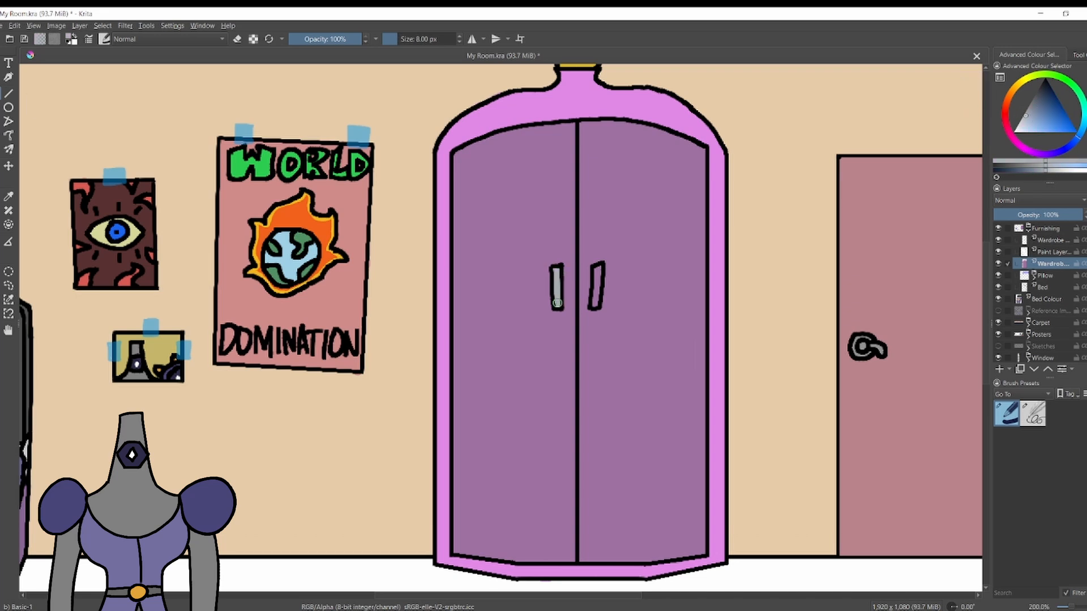
scroll(508, 283, down, 6)
scroll(516, 264, up, 8)
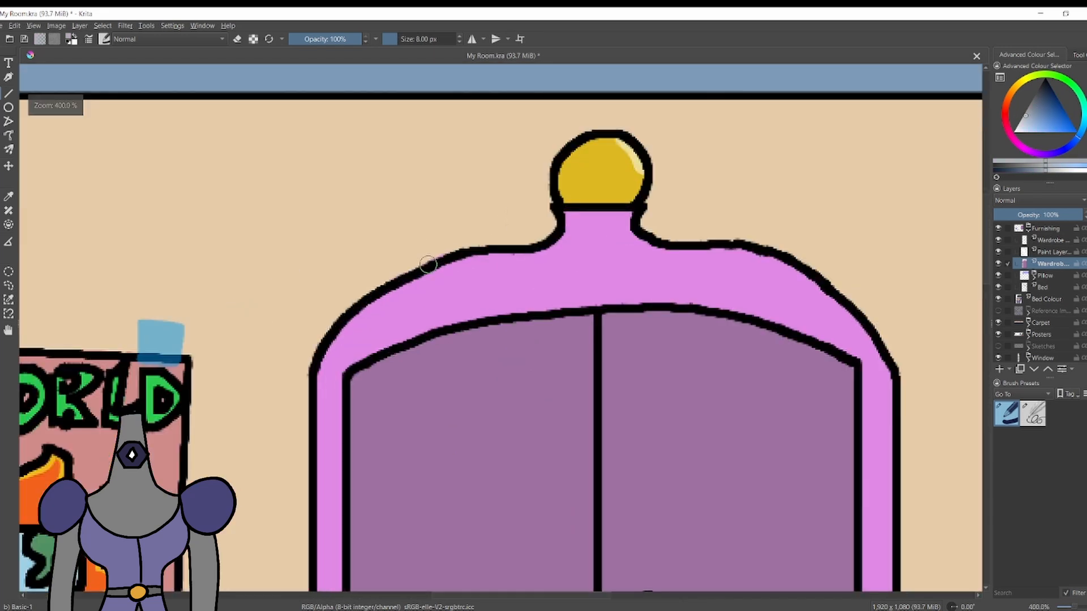
ctrl+click(507, 353)
click(1044, 108)
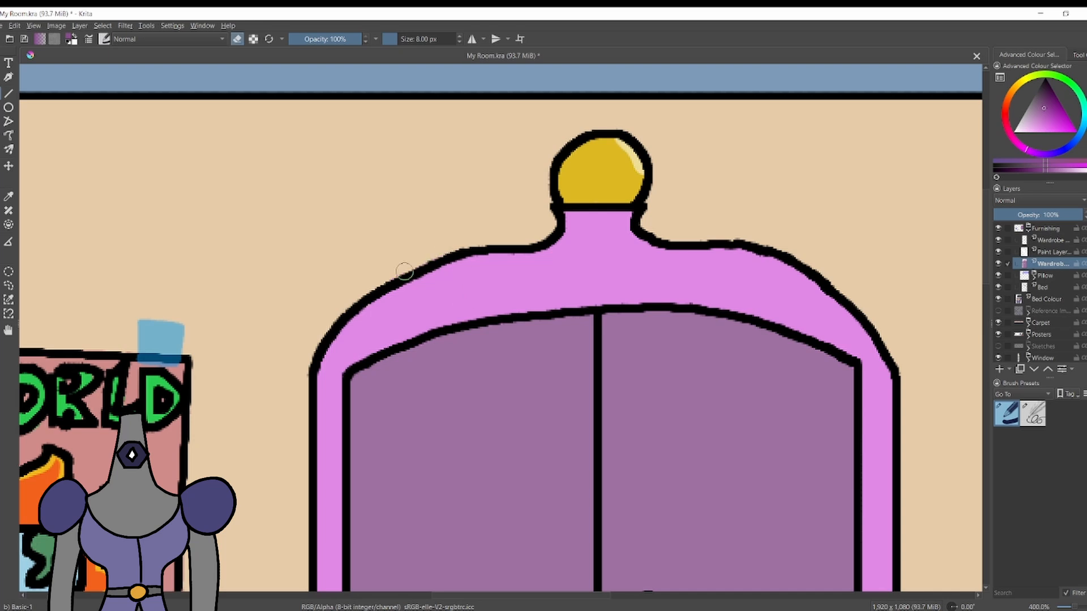
key(ctrl+z)
key(ctrl+z)
ctrl+click(556, 264)
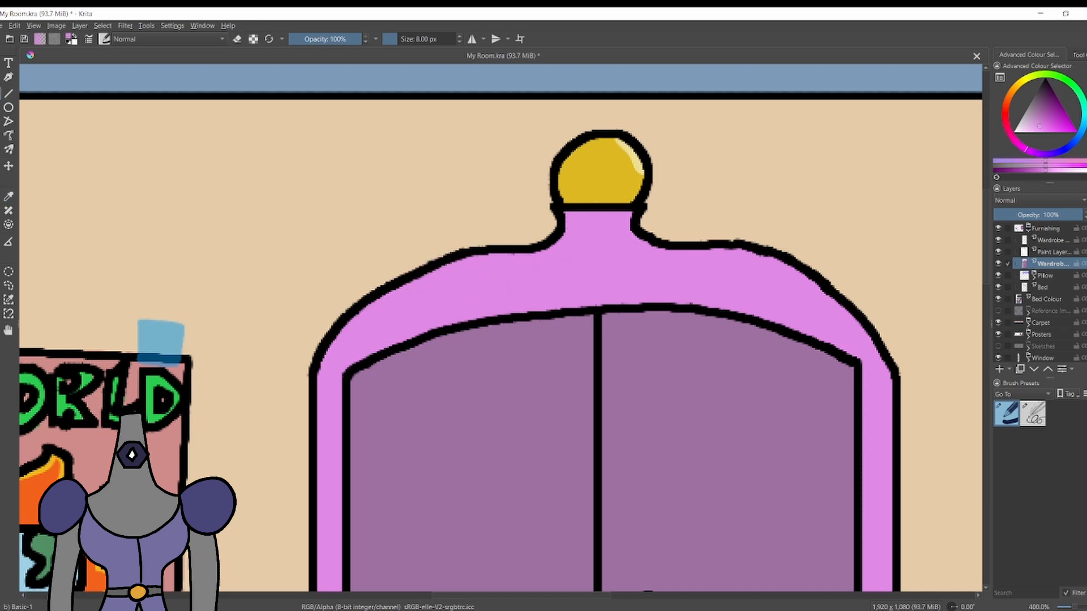
Ink a tapering curved slot in black at 4 px on the wardrobe crown's left half, on the line layer.
key(d)
key(slash)
key(Page_Up)
key(Page_Up)
mouse_move(530, 269)
mouse_down()
mouse_move(366, 335)
mouse_move(531, 282)
mouse_move(655, 271)
mouse_move(359, 340)
mouse_up()
key(ctrl+z)
key(ctrl+z)
key(ctrl+z)
mouse_move(354, 350)
mouse_down()
mouse_move(526, 269)
mouse_move(367, 334)
mouse_move(383, 313)
mouse_move(524, 264)
mouse_move(435, 288)
mouse_move(355, 348)
mouse_move(431, 309)
mouse_move(517, 293)
mouse_move(516, 270)
mouse_move(368, 337)
mouse_move(398, 299)
mouse_move(508, 269)
mouse_move(519, 299)
mouse_move(439, 307)
mouse_move(357, 341)
mouse_move(387, 317)
mouse_move(504, 290)
mouse_up()
key(ctrl+z)
key(ctrl+z)
key(ctrl+z)
Try to draw the matching curved slot on the right half of the wardrobe's crown.
key(ctrl+z)
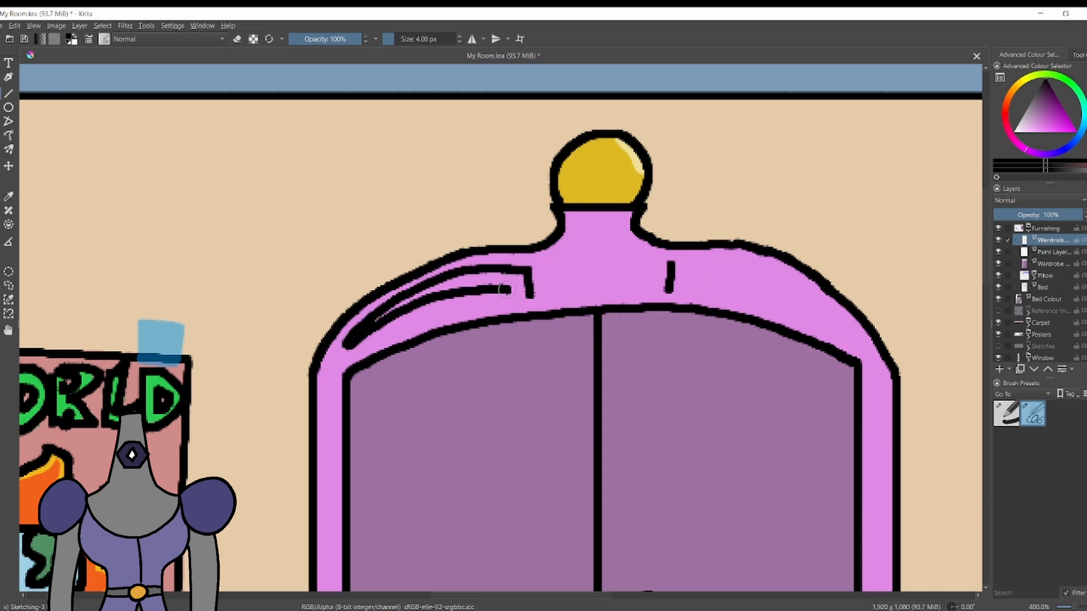
drag(713, 262, 821, 300)
key(ctrl+z)
mouse_move(672, 264)
mouse_down()
mouse_move(702, 262)
mouse_move(828, 312)
mouse_up()
drag(669, 289, 821, 314)
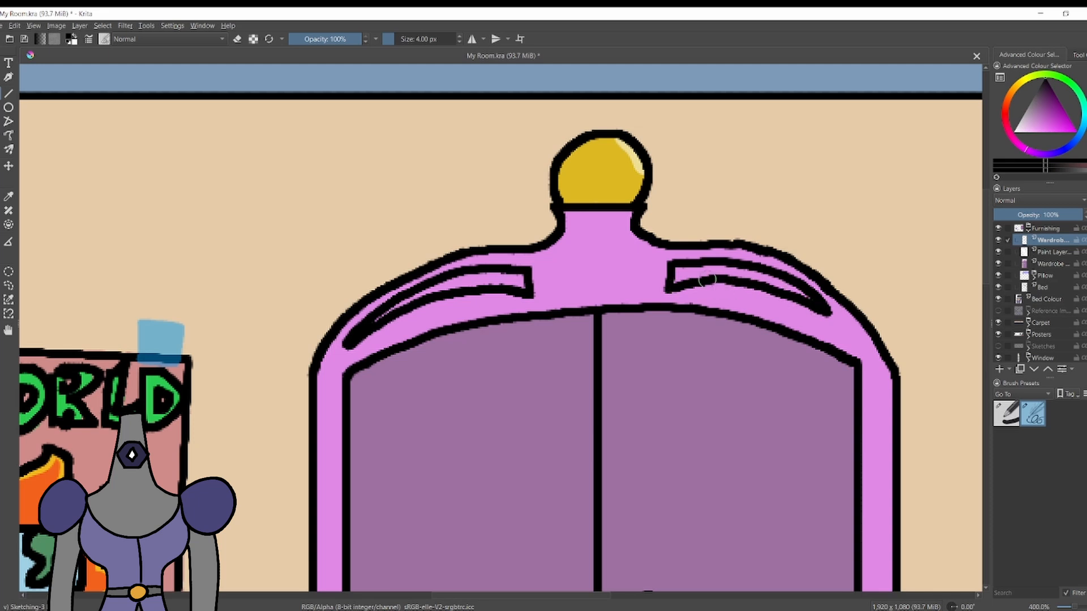
key(ctrl+z)
Erase the outline of the wardrobe's right shoulder and redraw it as a smoother, rounder curve.
key(ctrl+z)
key(e)
drag(786, 244, 860, 319)
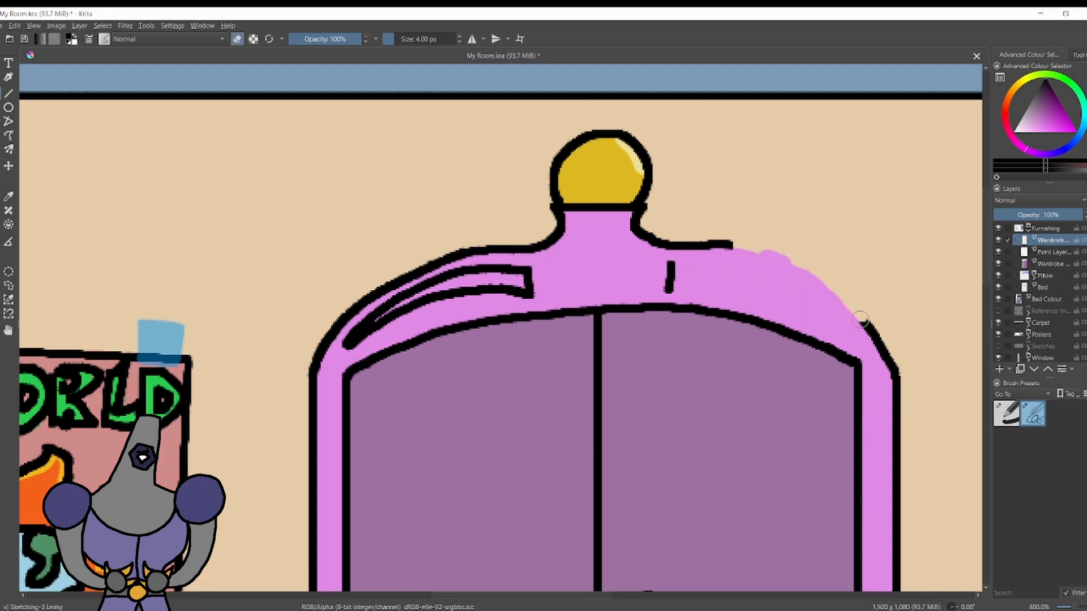
key(e)
click(8, 94)
mouse_move(316, 372)
mouse_down()
mouse_move(622, 340)
mouse_move(876, 353)
mouse_move(897, 377)
mouse_move(858, 300)
mouse_move(777, 245)
mouse_move(734, 244)
mouse_move(848, 289)
mouse_up()
key(ctrl+z)
key(b)
key(ctrl+z)
key(ctrl+z)
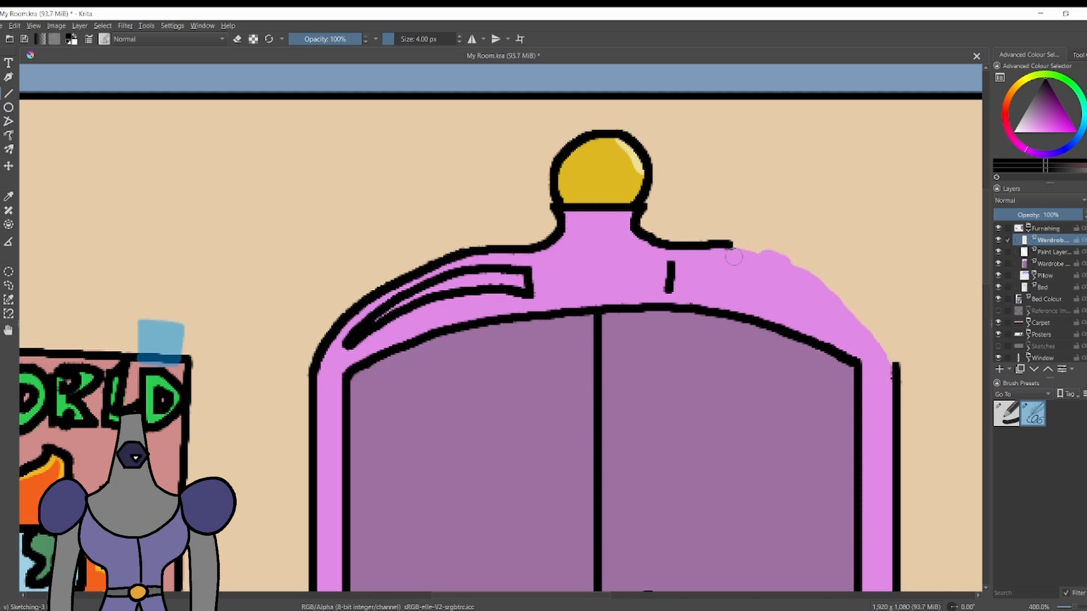
mouse_move(732, 246)
mouse_down()
mouse_move(765, 249)
mouse_move(848, 288)
mouse_move(897, 362)
mouse_up()
Ink the matching tapering curved slot on the crown's right half, following the redrawn shoulder.
key(ctrl+z)
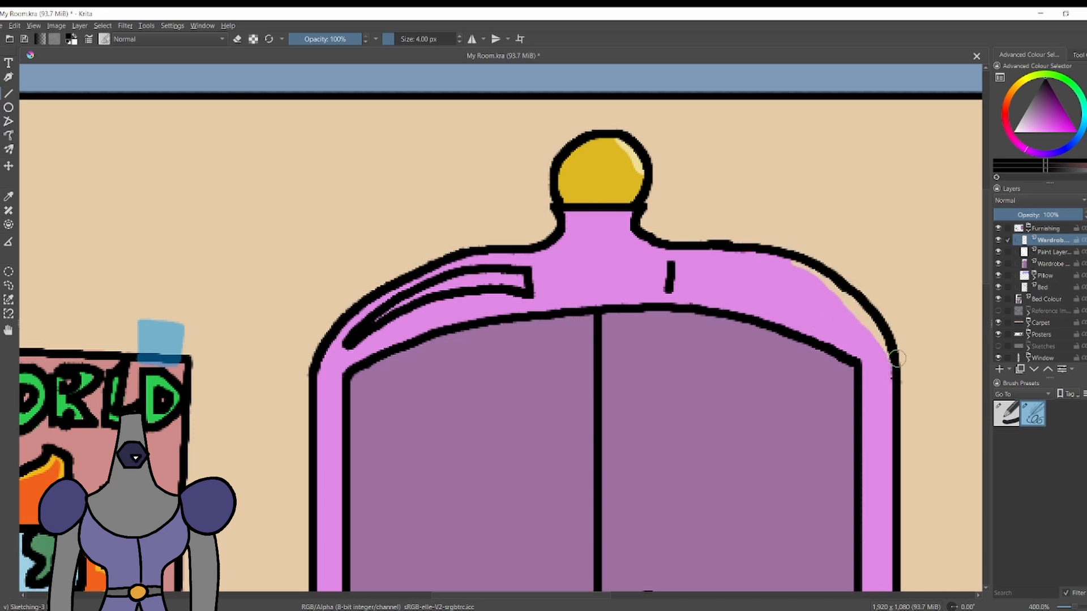
mouse_move(671, 265)
mouse_down()
mouse_move(807, 286)
mouse_move(844, 318)
mouse_up()
mouse_move(670, 291)
mouse_down()
mouse_move(757, 275)
mouse_move(745, 286)
mouse_move(843, 317)
mouse_up()
key(ctrl+z)
key(ctrl+z)
key(ctrl+z)
key(e)
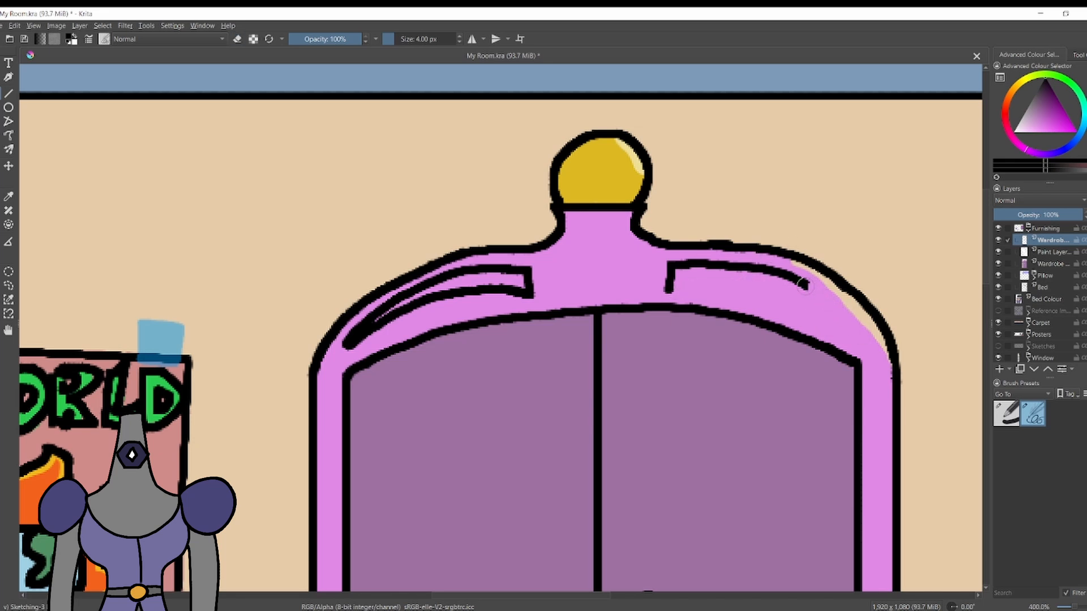
key(ctrl+z)
mouse_move(673, 291)
mouse_down()
mouse_move(813, 294)
mouse_move(725, 282)
mouse_up()
Fill the gap beneath the redrawn right shoulder with the wardrobe's pink on the wardrobe colour layer.
key(p)
click(812, 325)
key(b)
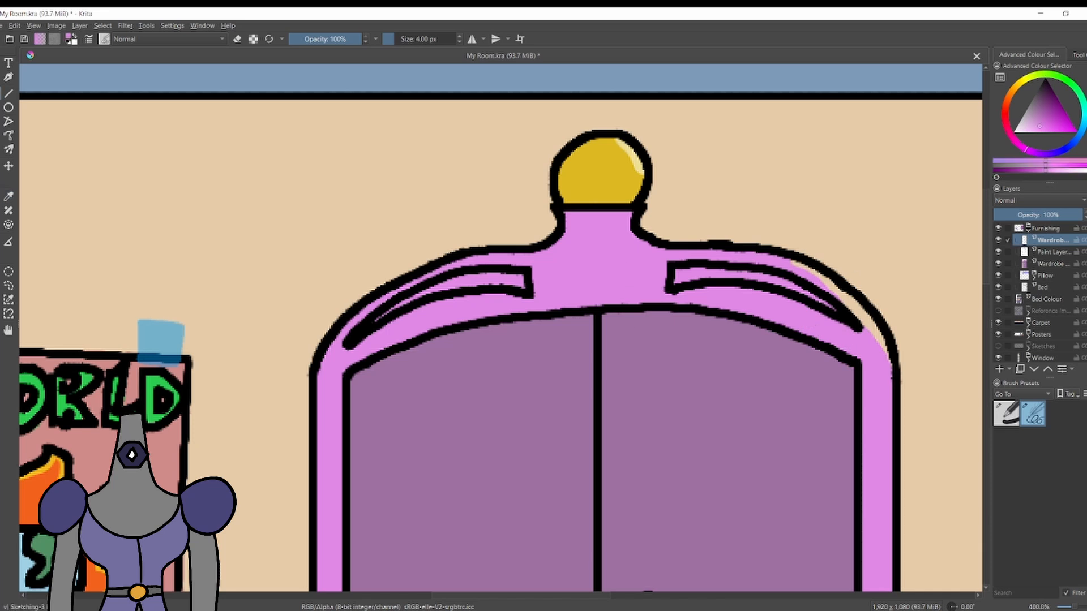
click(1052, 264)
drag(792, 266, 828, 284)
Colour the curved slots on the wardrobe's crown golden yellow.
click(1025, 77)
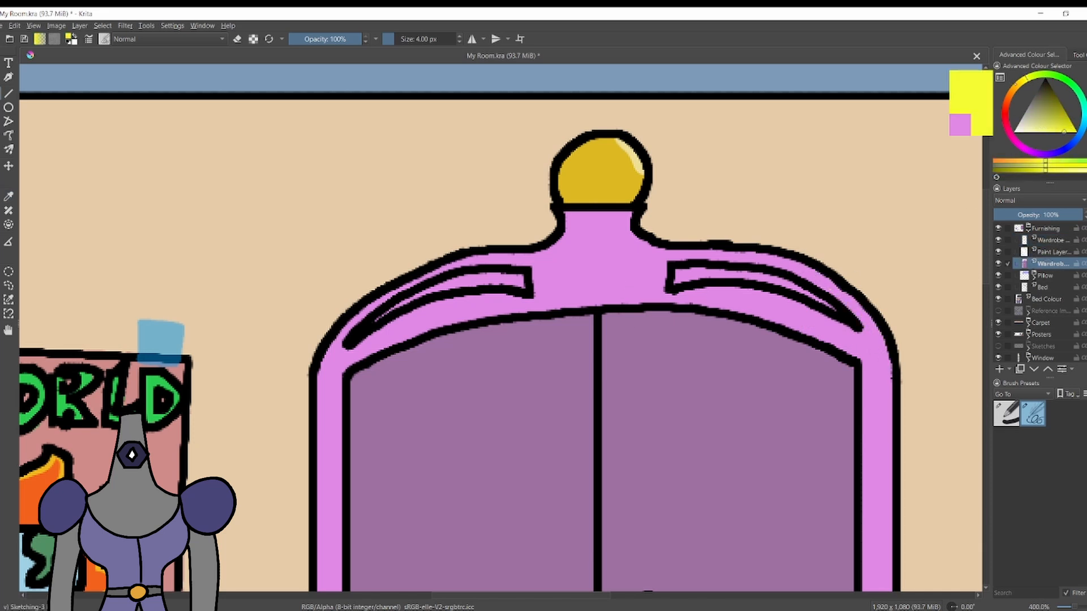
drag(817, 299, 835, 310)
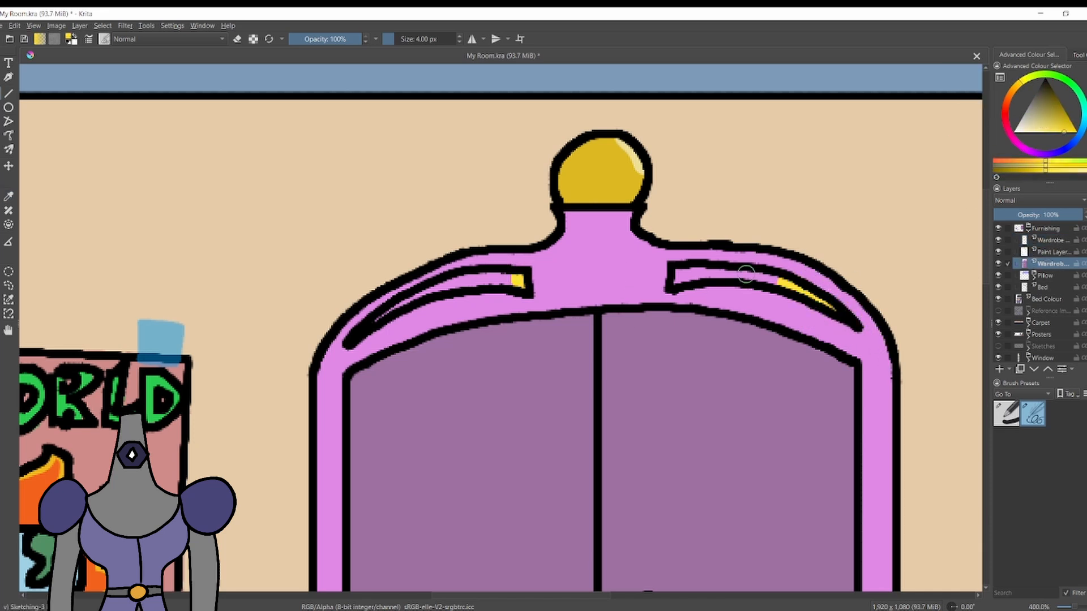
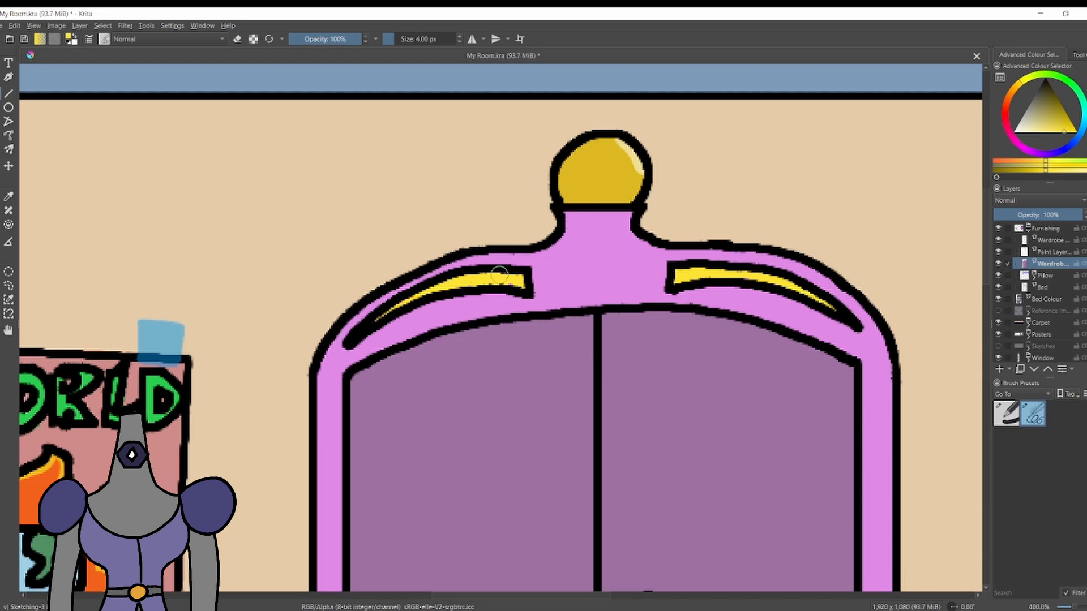
Move the Reference Images layer above the collapsed Furnishing group and show the Floor Boards layer.
scroll(491, 291, down, 4)
mouse_move(499, 276)
mouse_down()
mouse_move(517, 280)
mouse_move(528, 164)
mouse_up()
scroll(498, 317, down, 2)
scroll(467, 323, up, 1)
click(1028, 229)
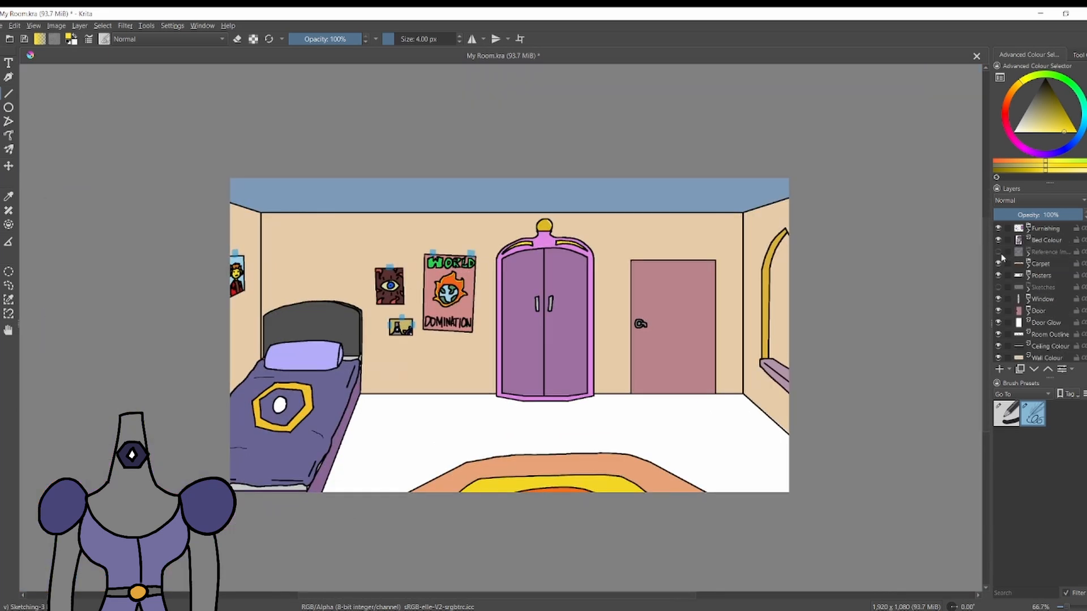
drag(1002, 256, 1000, 230)
scroll(1023, 312, down, 1)
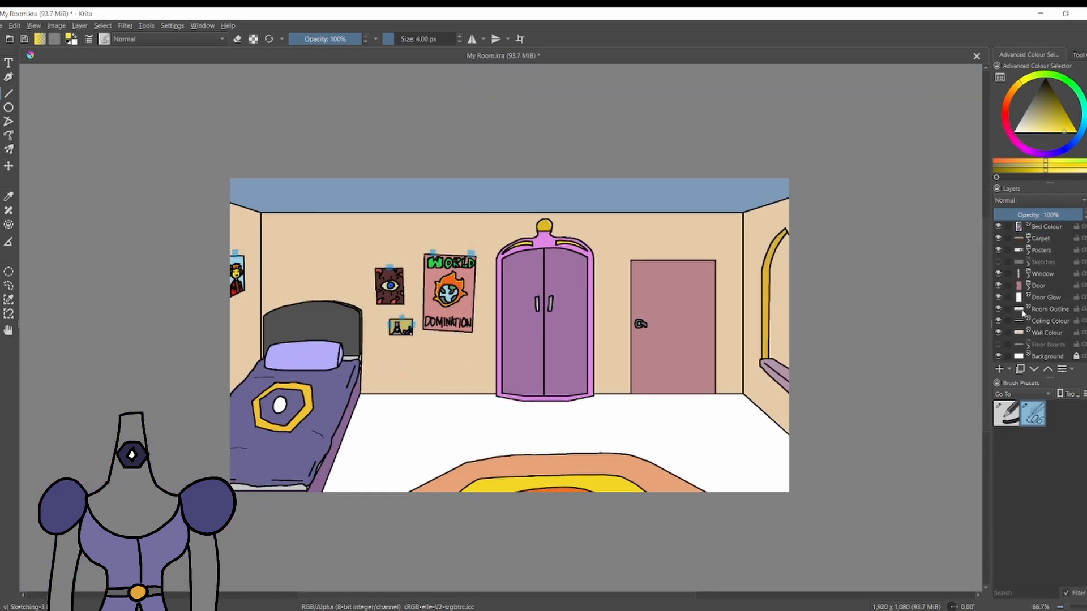
click(998, 344)
Add a new layer above the Door group and name it Exterior Outline.
scroll(638, 407, up, 1)
scroll(1046, 243, up, 1)
click(1045, 311)
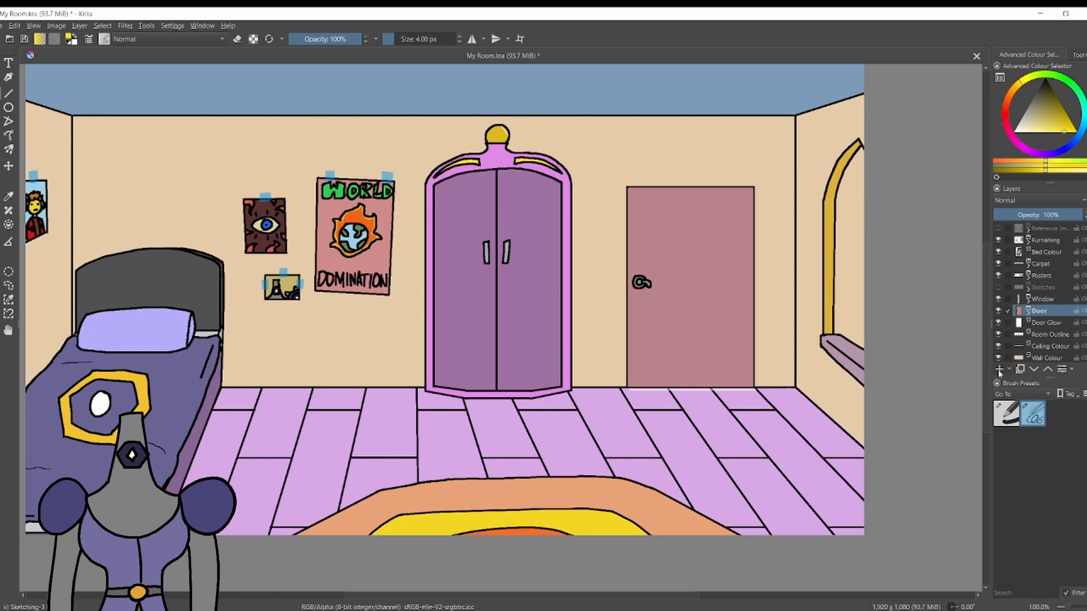
click(999, 369)
double_click(1049, 311)
text(Exterior Outline)
key(Return)
Ink a black ground line with jagged hills, a bush above the sill and a low cloud outside the window.
scroll(694, 305, up, 2)
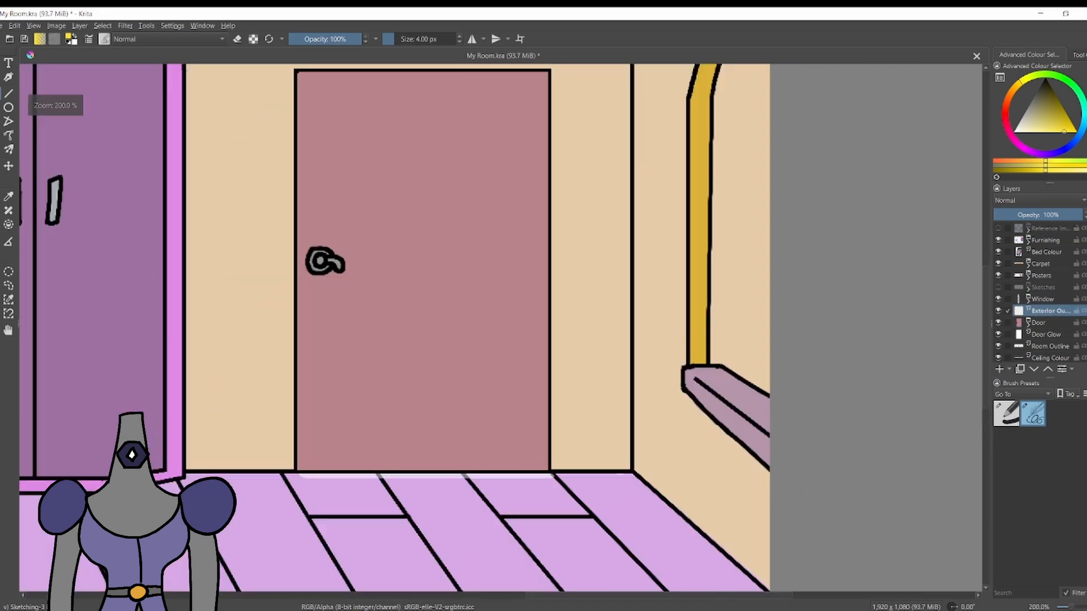
scroll(796, 273, up, 3)
drag(1046, 91, 1039, 49)
mouse_move(568, 420)
mouse_down()
mouse_move(623, 420)
mouse_move(658, 394)
mouse_move(688, 420)
mouse_move(684, 403)
mouse_move(733, 362)
mouse_up()
drag(732, 534, 688, 554)
mouse_move(572, 332)
mouse_down()
mouse_move(623, 304)
mouse_move(580, 271)
mouse_up()
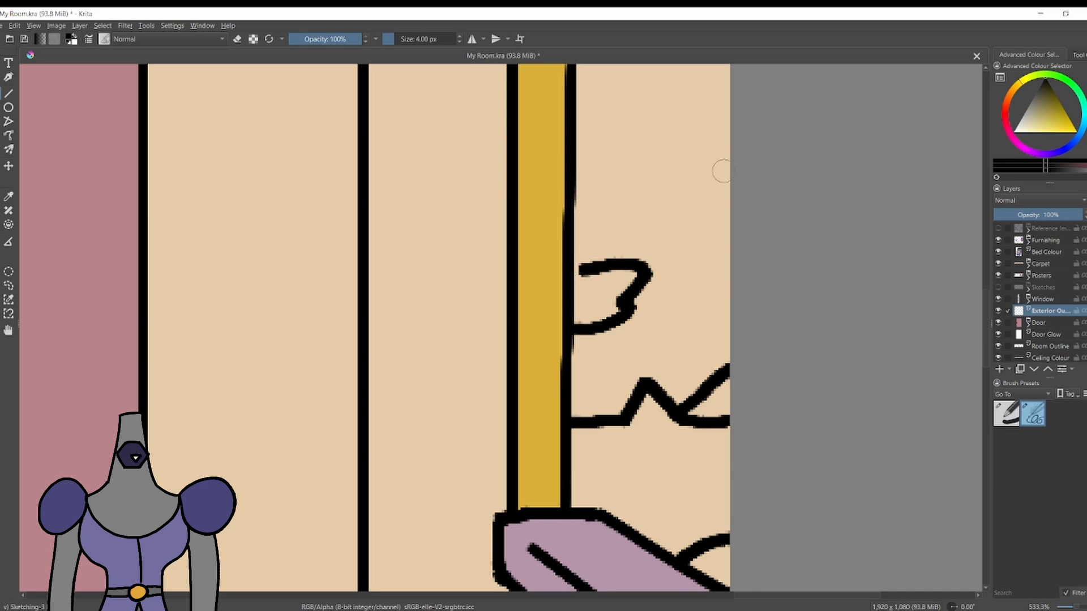
Remove the low cloud and draw three thin, wispy clouds higher up in the window's sky.
mouse_move(707, 81)
mouse_down()
mouse_move(702, 134)
mouse_move(729, 153)
mouse_up()
scroll(719, 170, down, 7)
scroll(708, 176, up, 5)
mouse_move(662, 169)
mouse_down()
mouse_move(690, 172)
mouse_move(662, 191)
mouse_up()
scroll(670, 195, down, 4)
scroll(679, 193, up, 4)
key(e)
drag(645, 424, 622, 438)
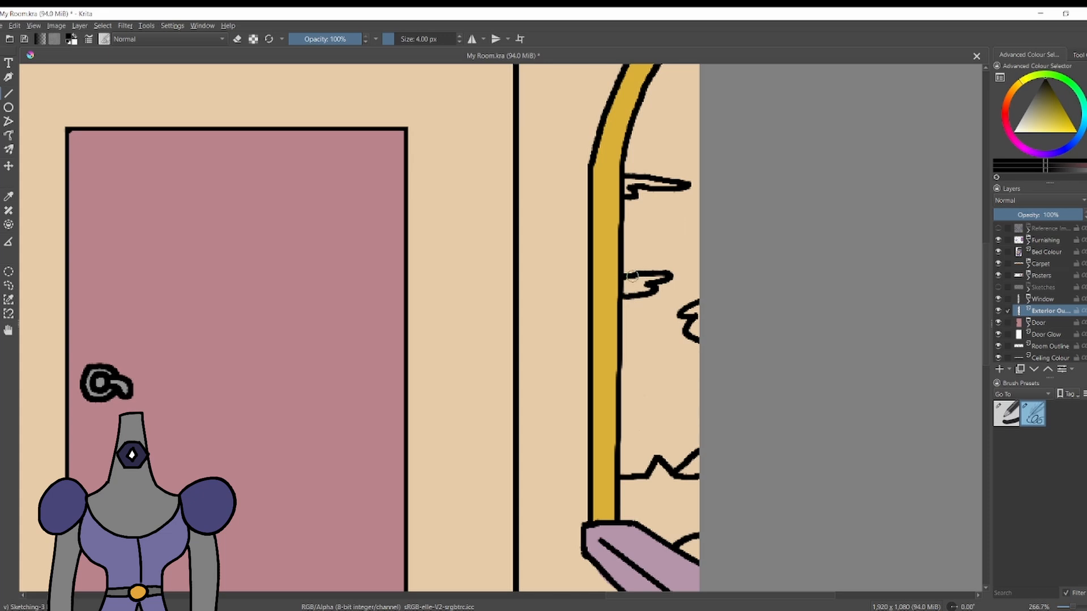
Ink a rounded hill behind the jagged peak and extend the steep mountain slope at the canvas edge.
scroll(674, 373, down, 5)
scroll(679, 384, up, 6)
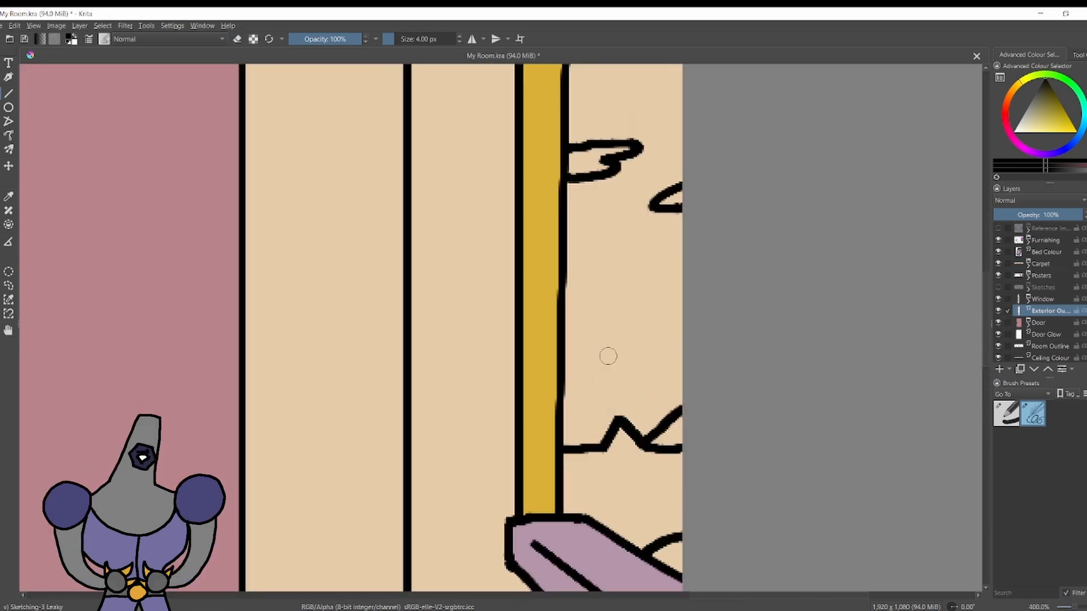
mouse_move(562, 390)
mouse_down()
mouse_move(636, 377)
mouse_move(655, 403)
mouse_up()
key(ctrl+z)
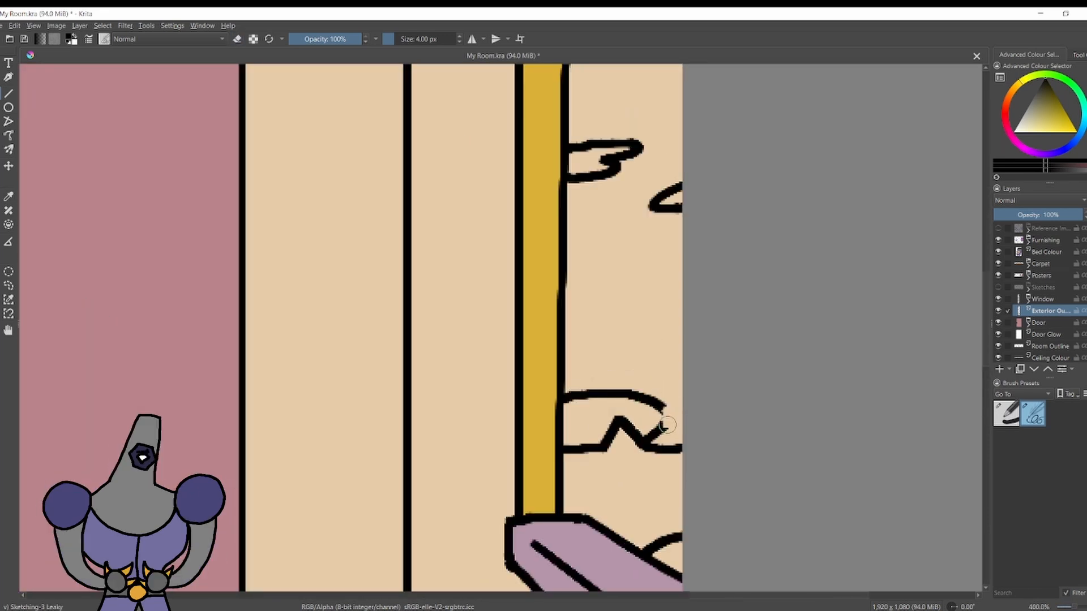
Add a layer beneath Exterior Outline and name it Exterior Colour.
key(Insert)
text(Ext)
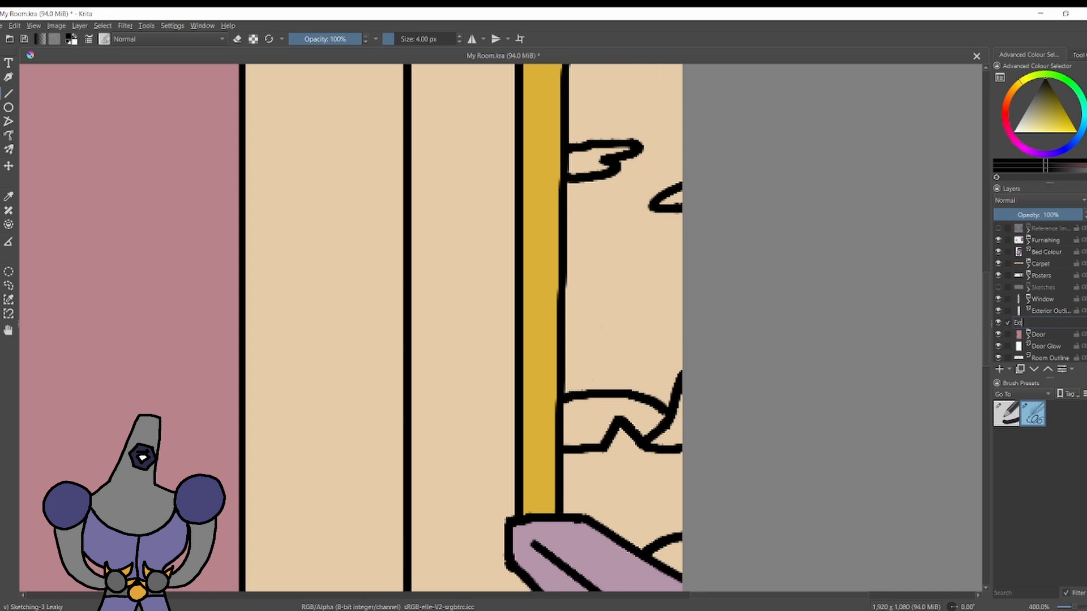
text(erior Colour)
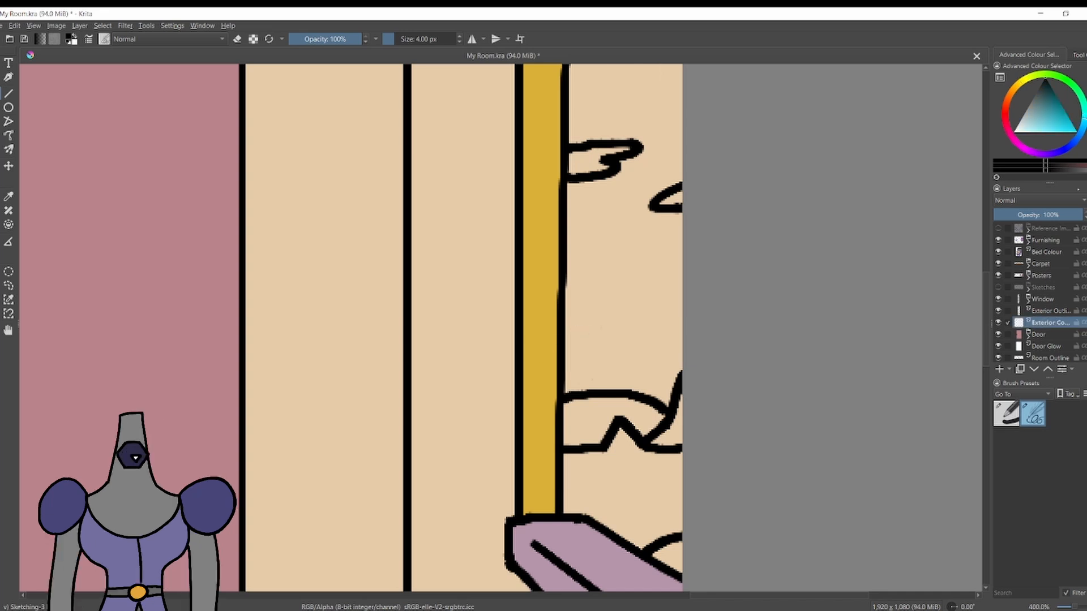
Paint the sky outside the window pale blue around the clouds with the 8 px Basic brush on Exterior Colour.
click(1039, 114)
click(1006, 414)
drag(621, 369, 666, 400)
key(ctrl+z)
click(1035, 118)
mouse_move(674, 363)
mouse_down()
mouse_move(658, 399)
mouse_move(570, 370)
mouse_move(641, 325)
mouse_move(656, 337)
mouse_move(595, 324)
mouse_move(679, 247)
mouse_move(573, 247)
mouse_move(570, 260)
mouse_move(635, 198)
mouse_move(676, 224)
mouse_move(670, 170)
mouse_move(633, 171)
mouse_up()
key(ctrl+z)
click(1029, 128)
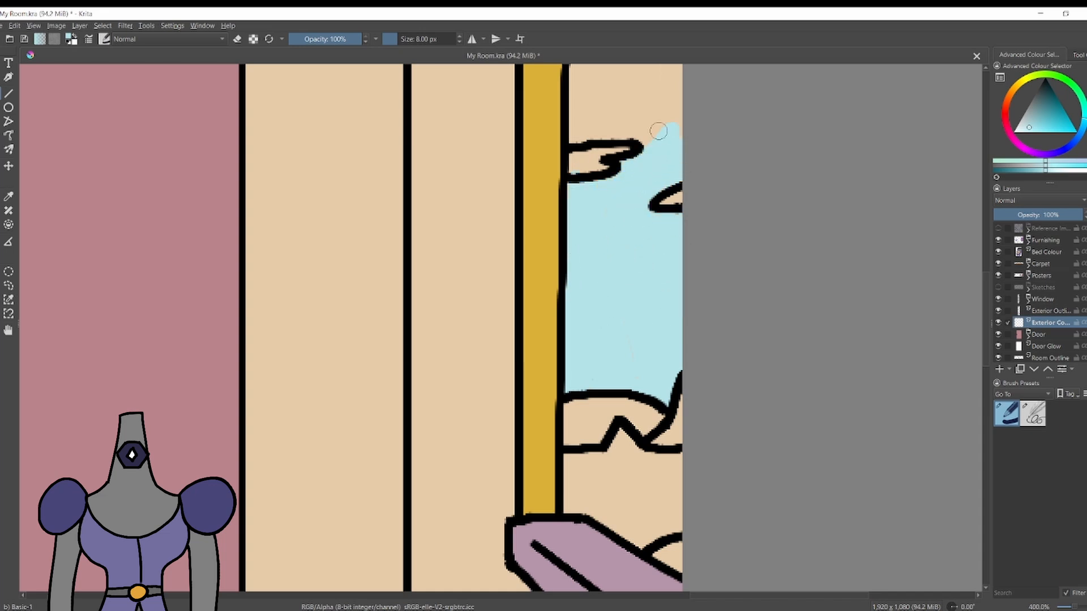
scroll(658, 131, down, 3)
scroll(577, 260, up, 1)
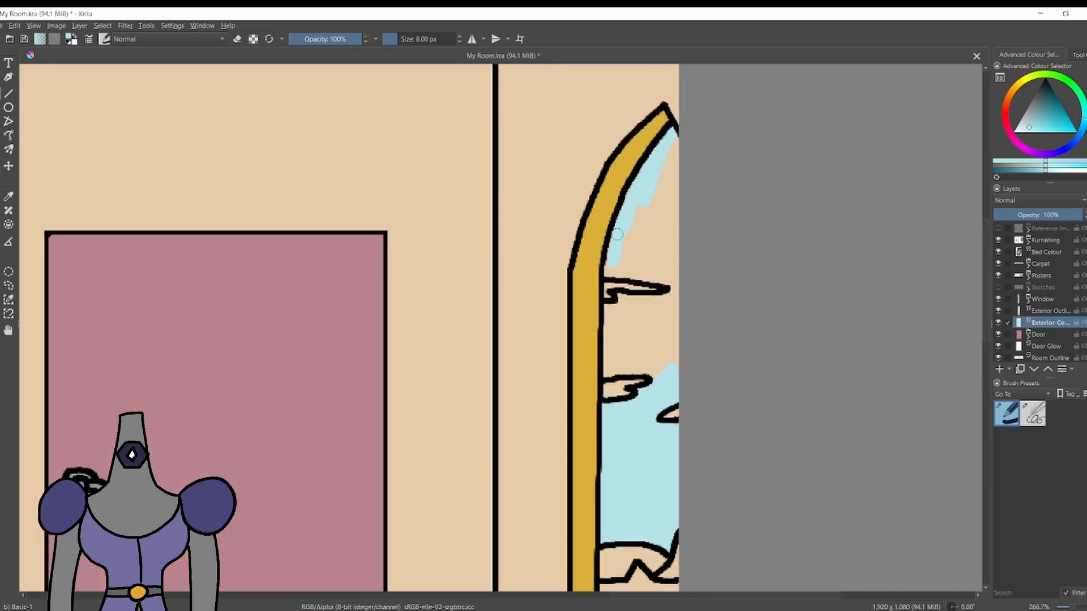
mouse_move(617, 234)
mouse_down()
mouse_move(633, 273)
mouse_move(663, 220)
mouse_move(678, 155)
mouse_move(644, 197)
mouse_move(660, 259)
mouse_up()
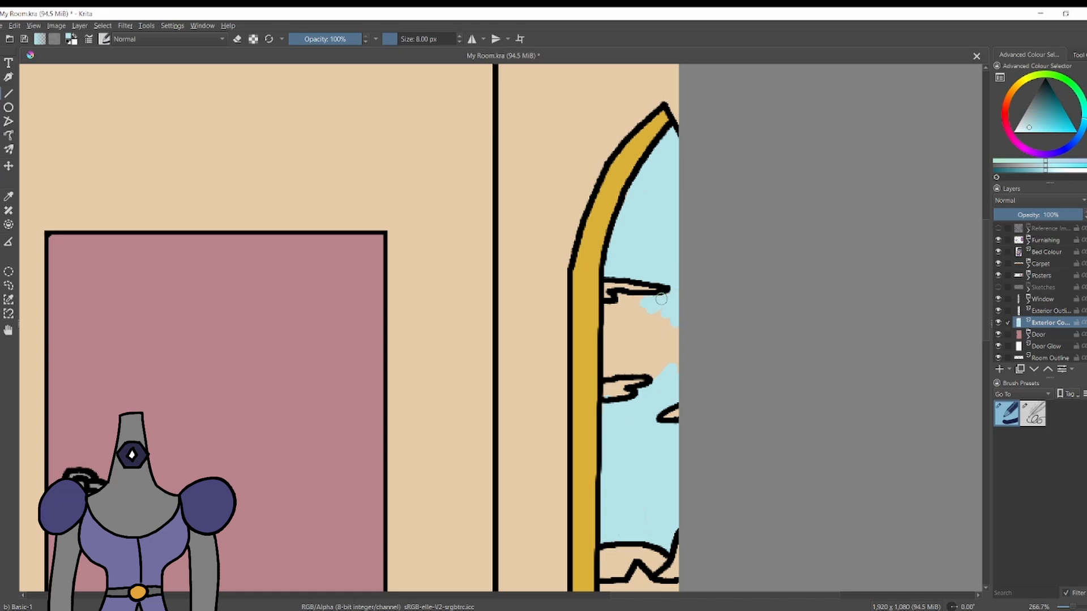
drag(656, 381, 634, 354)
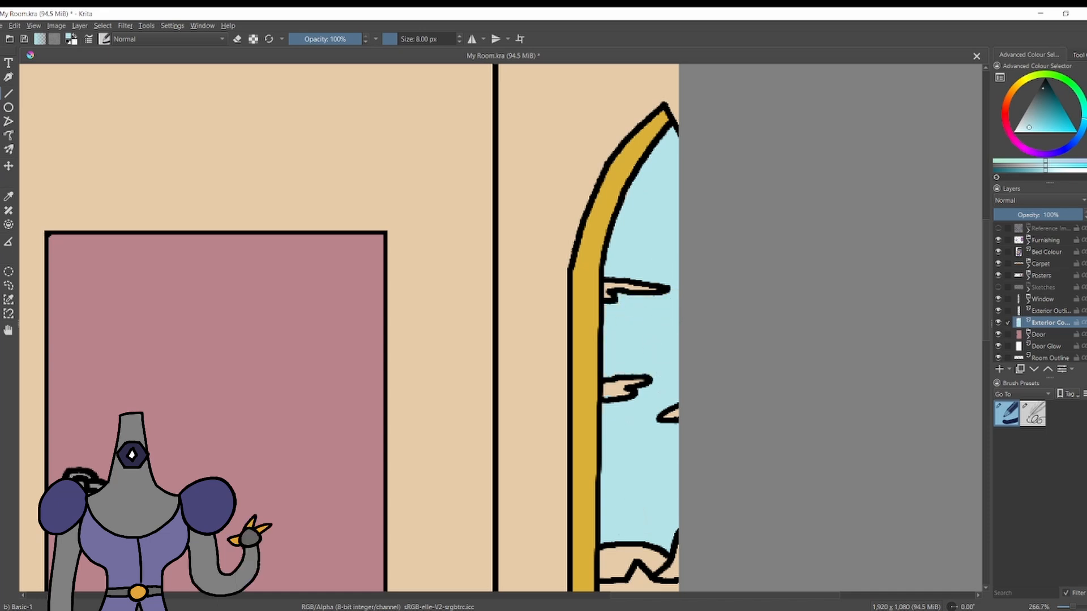
Colour the clouds outside the window pale green.
click(1015, 132)
mouse_move(607, 294)
mouse_down()
mouse_move(659, 290)
mouse_move(622, 286)
mouse_up()
click(1059, 77)
click(1027, 124)
click(1054, 74)
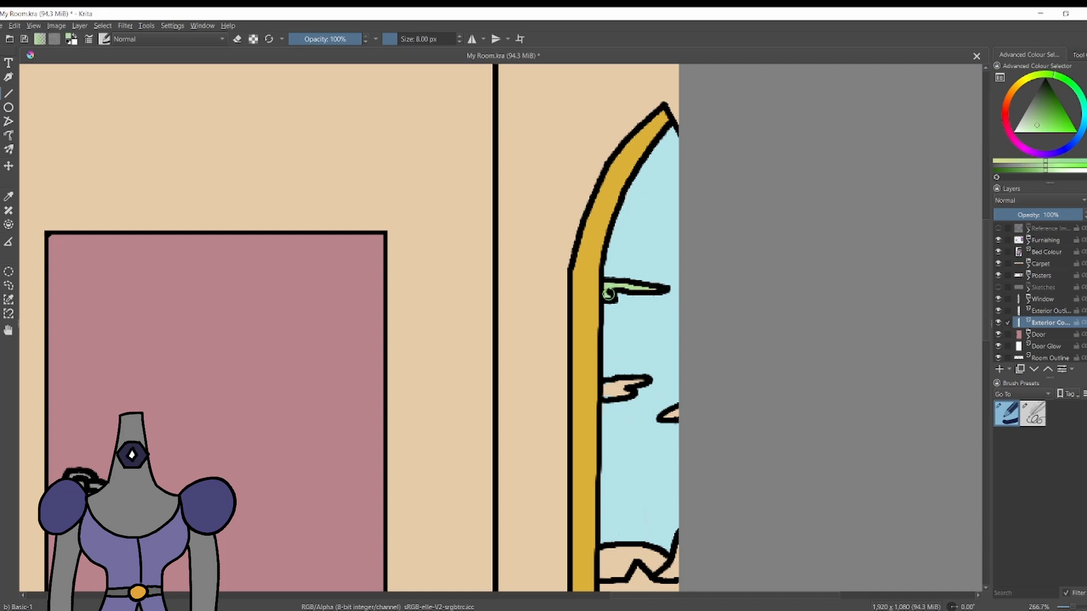
Paint the ground outside the window orange and the steep mountain at the canvas edge light brown.
scroll(757, 170, down, 2)
scroll(760, 342, up, 3)
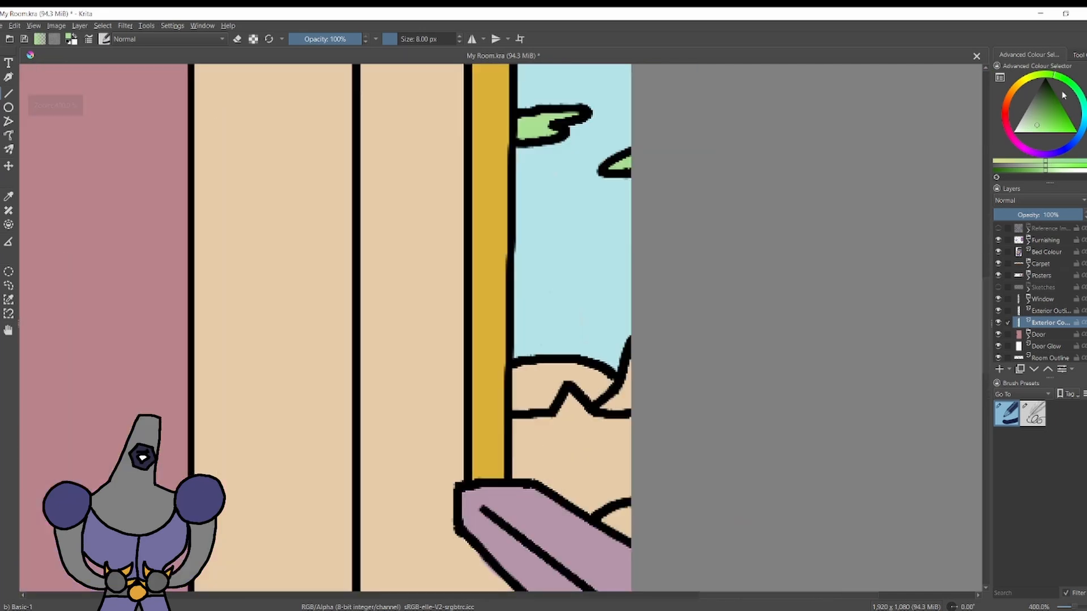
click(1017, 85)
key(ctrl+z)
mouse_move(534, 437)
mouse_down()
mouse_move(566, 426)
mouse_move(624, 437)
mouse_move(580, 483)
mouse_move(543, 453)
mouse_move(548, 483)
mouse_up()
click(1008, 97)
click(1044, 117)
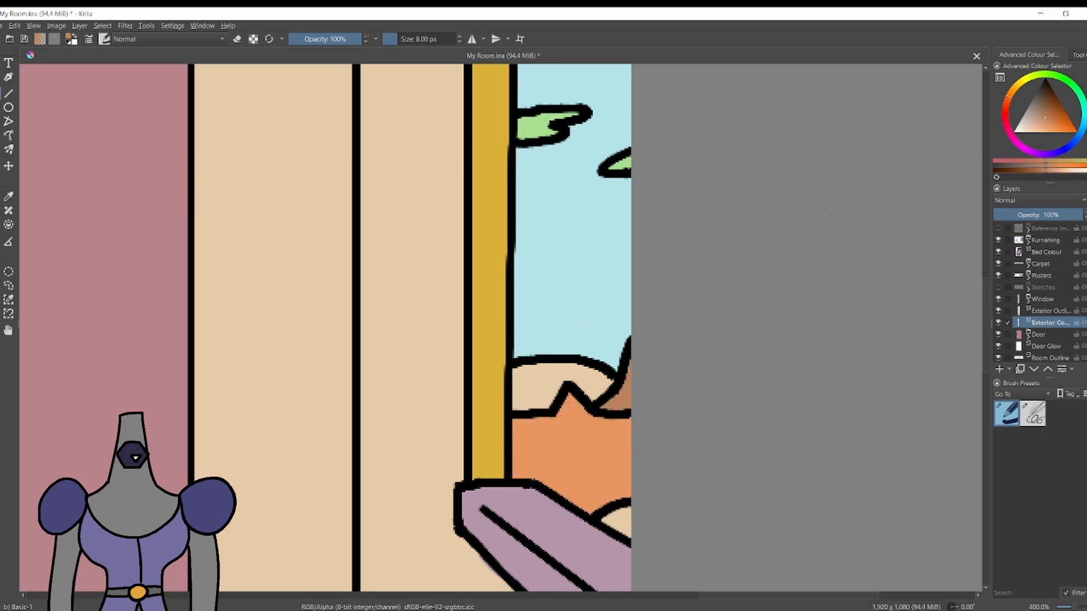
Paint the rounded hill dark brown and the bush above the windowsill bright green.
click(1049, 106)
drag(617, 376, 520, 381)
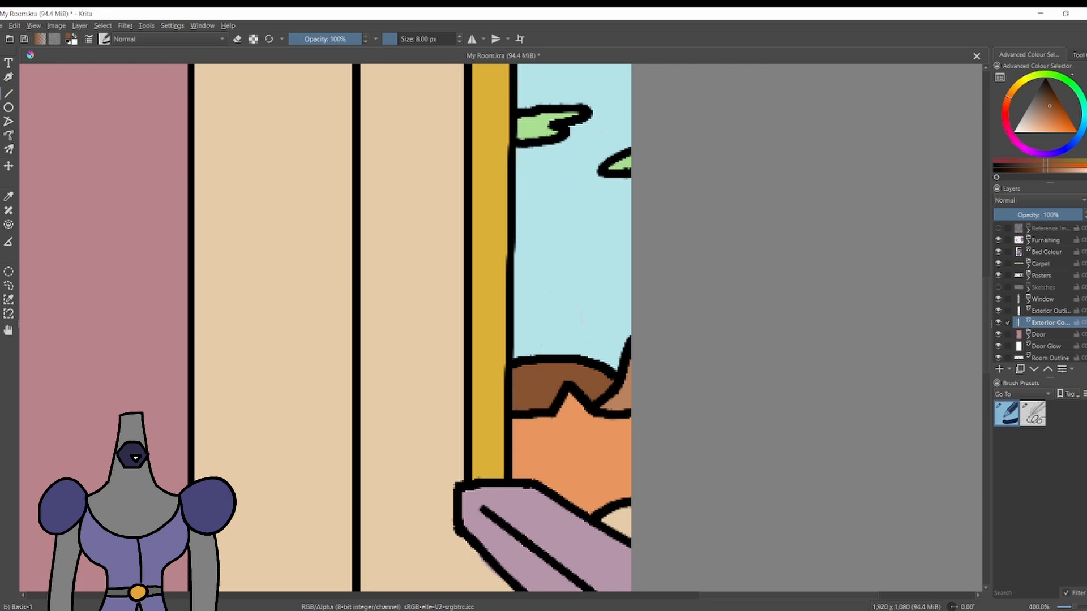
click(1064, 79)
click(1045, 127)
drag(617, 524, 624, 510)
Paint a pale orange band across the horizon just above the hills outside the window.
scroll(400, 448, down, 4)
scroll(382, 374, up, 2)
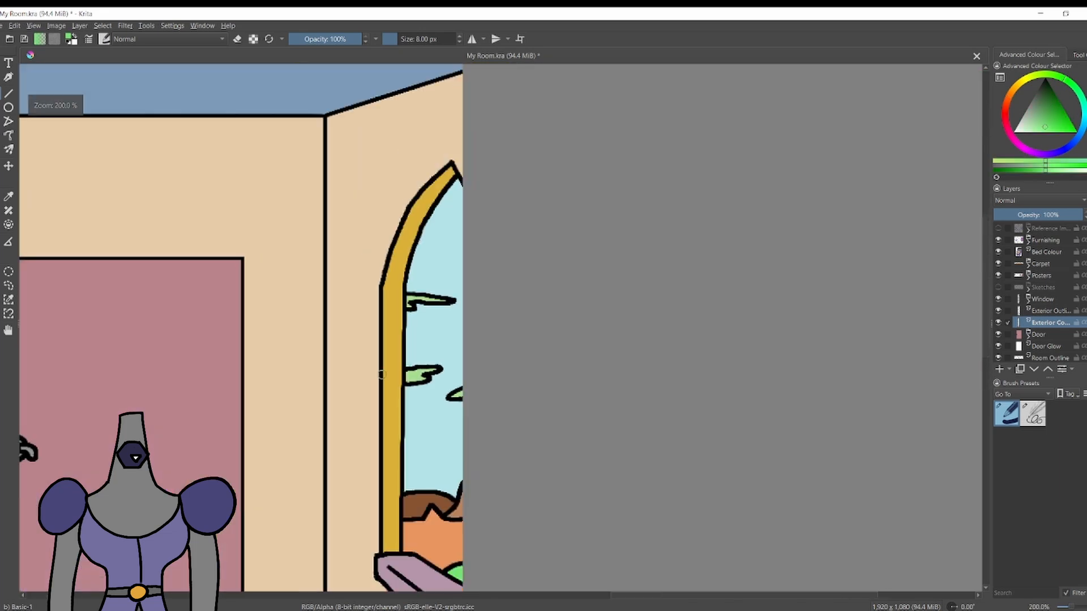
scroll(381, 374, up, 1)
click(1012, 92)
drag(450, 317, 470, 315)
scroll(493, 312, down, 3)
key(ctrl+z)
scroll(474, 380, up, 2)
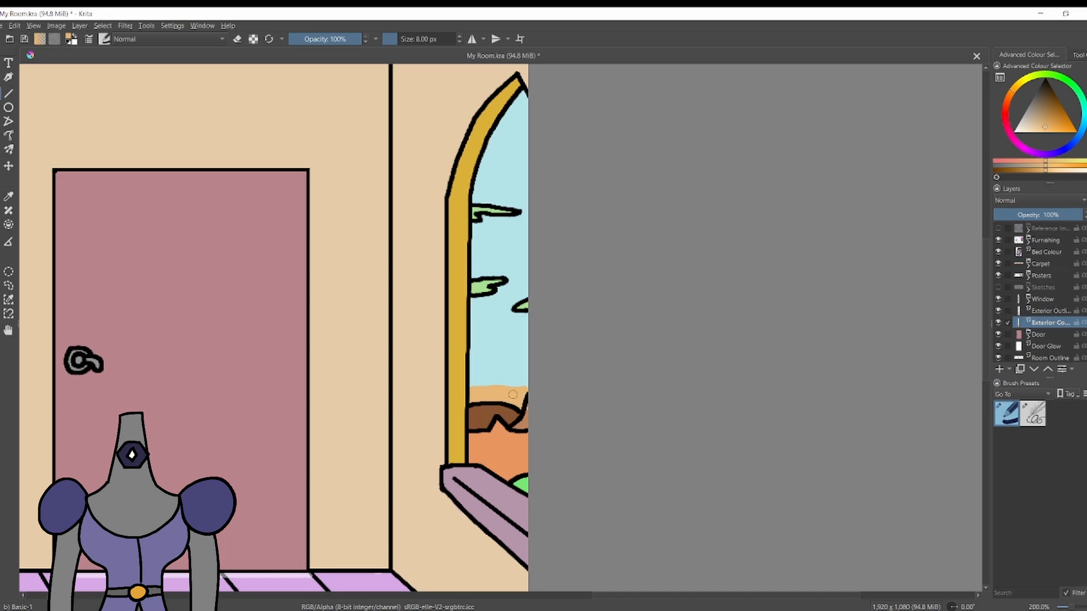
ctrl+click(525, 411)
scroll(517, 356, down, 5)
scroll(377, 375, up, 2)
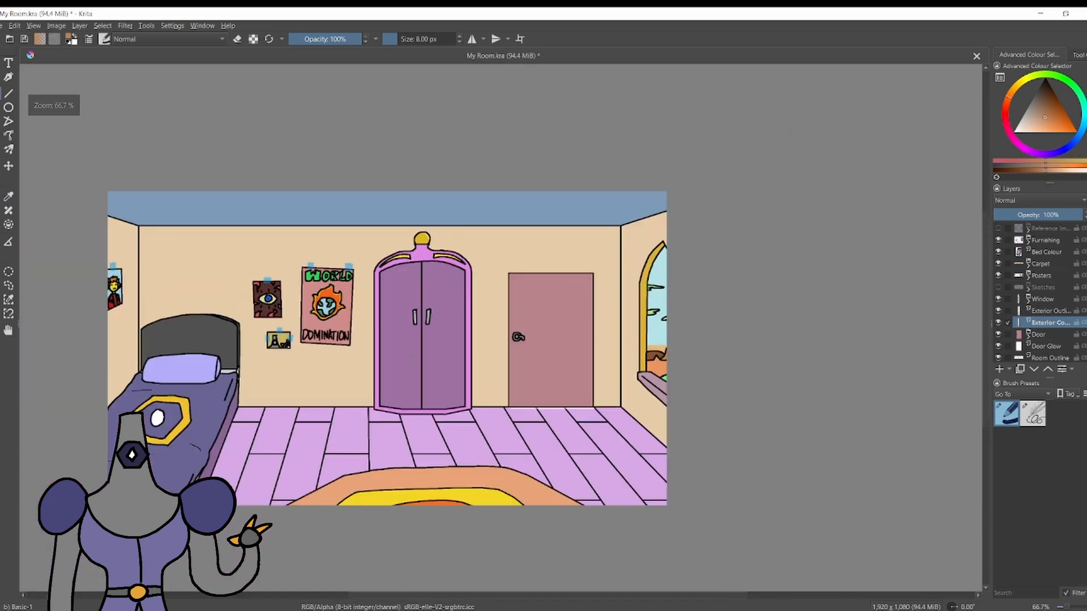
scroll(415, 355, down, 1)
scroll(337, 350, up, 1)
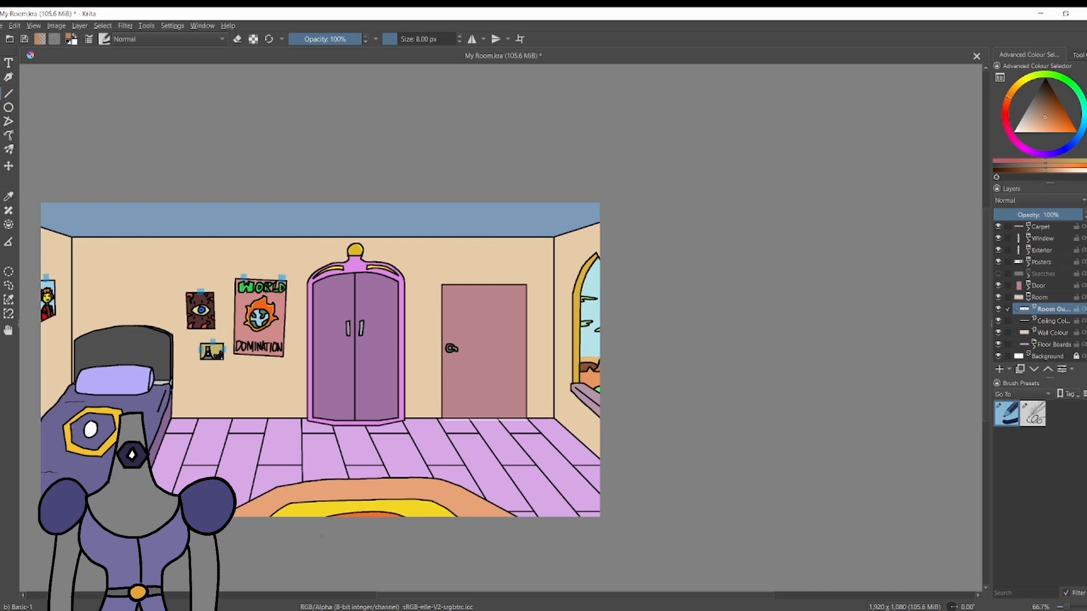
scroll(366, 285, down, 1)
scroll(438, 341, up, 2)
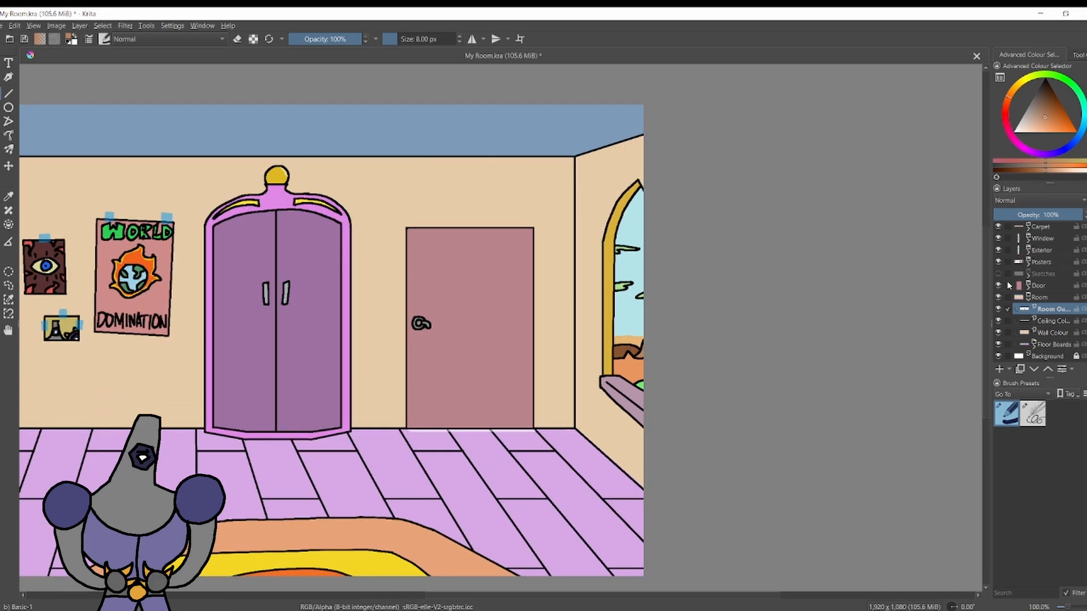
Hide the Door group and draw a straight black frame around the doorway's sides and top on the Room Outline layer, using 4 px lines.
click(1007, 285)
click(998, 286)
scroll(405, 281, up, 1)
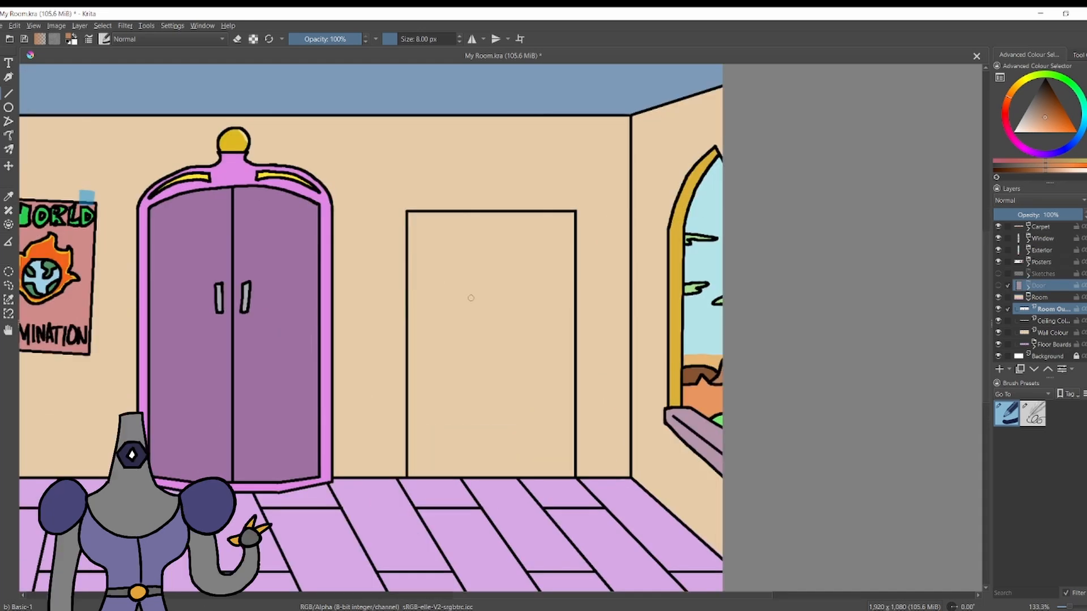
click(1045, 80)
click(1023, 413)
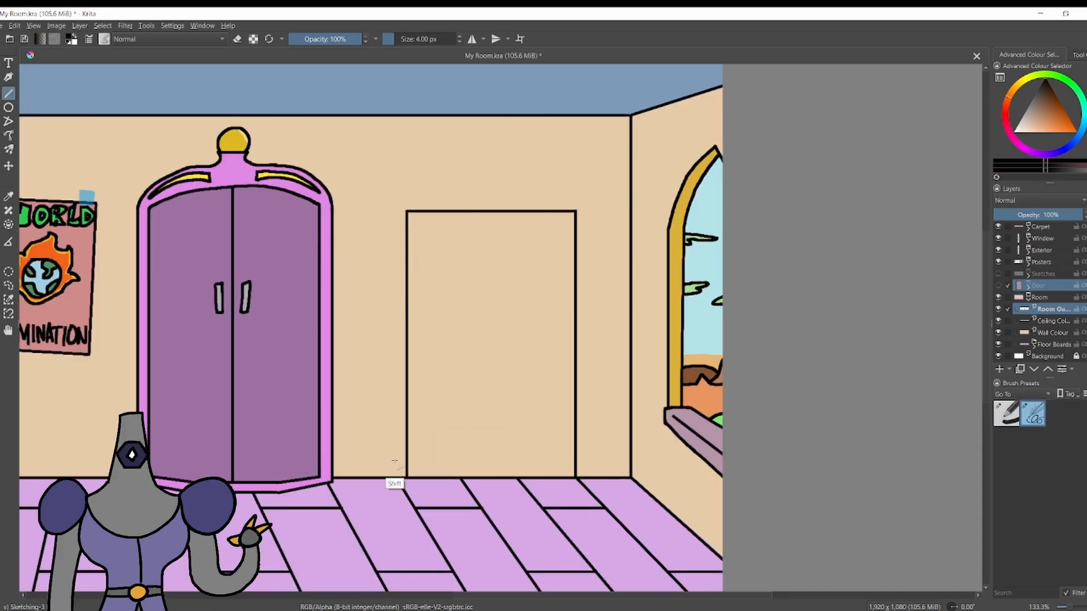
drag(397, 478, 396, 202)
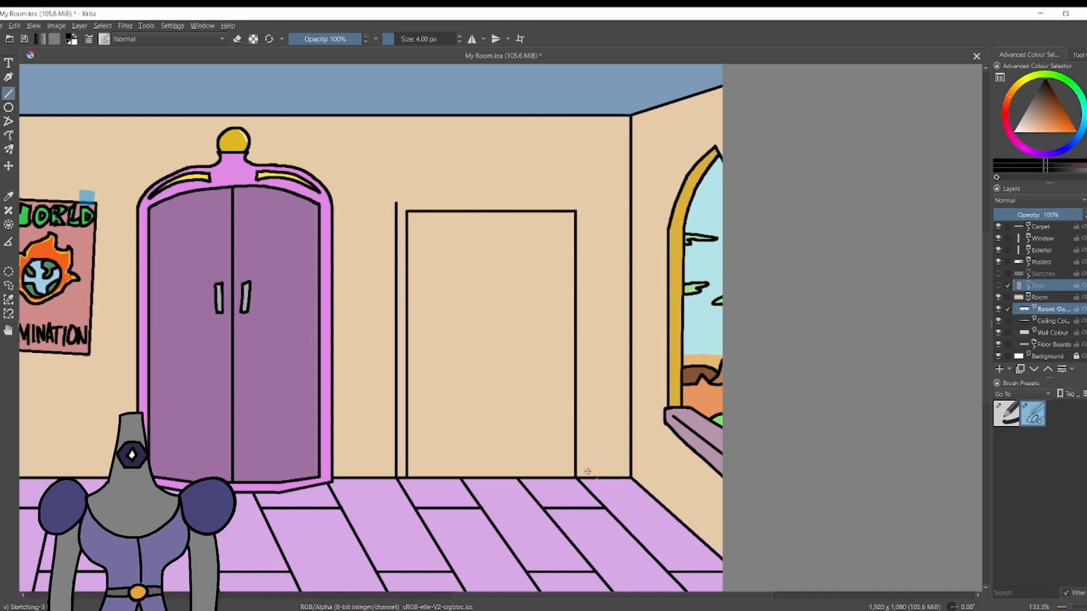
drag(586, 476, 585, 202)
drag(396, 202, 584, 202)
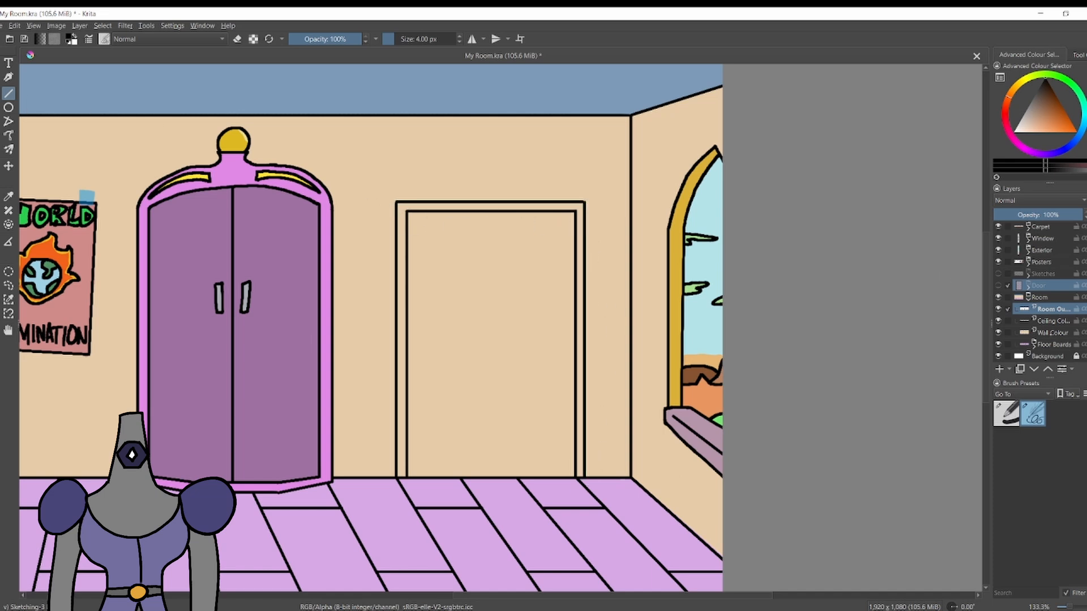
Add a layer named Door Frame directly beneath the Room Outline layer.
click(1051, 333)
click(1051, 310)
click(1051, 321)
click(999, 369)
Fill the sides and top of the door frame with straight white 8 px strokes on the Door Frame layer.
click(1007, 414)
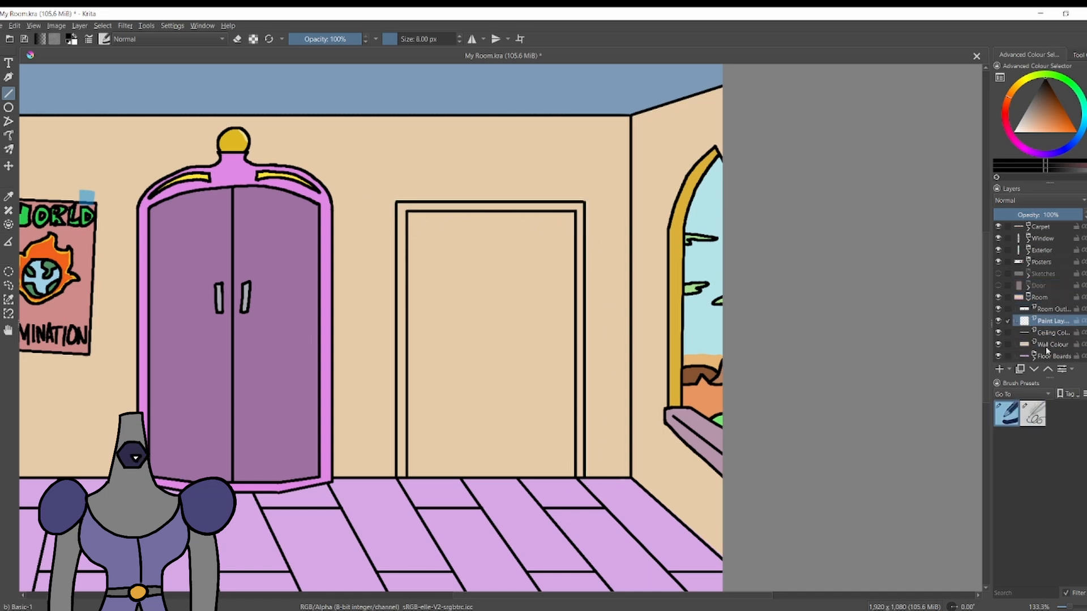
drag(1022, 128, 967, 158)
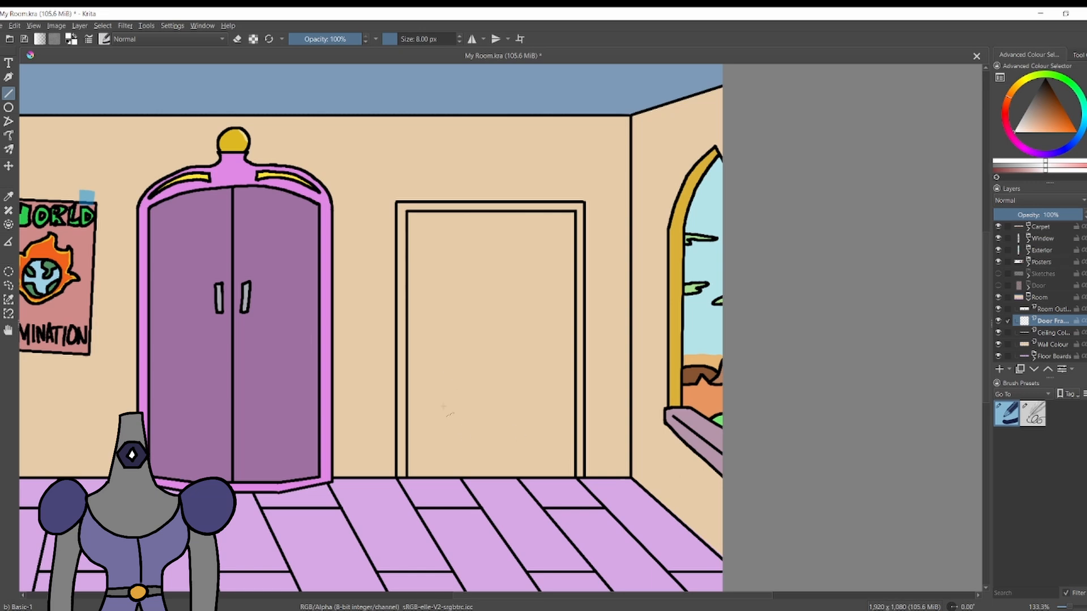
drag(581, 475, 402, 208)
drag(402, 207, 396, 451)
drag(571, 208, 408, 210)
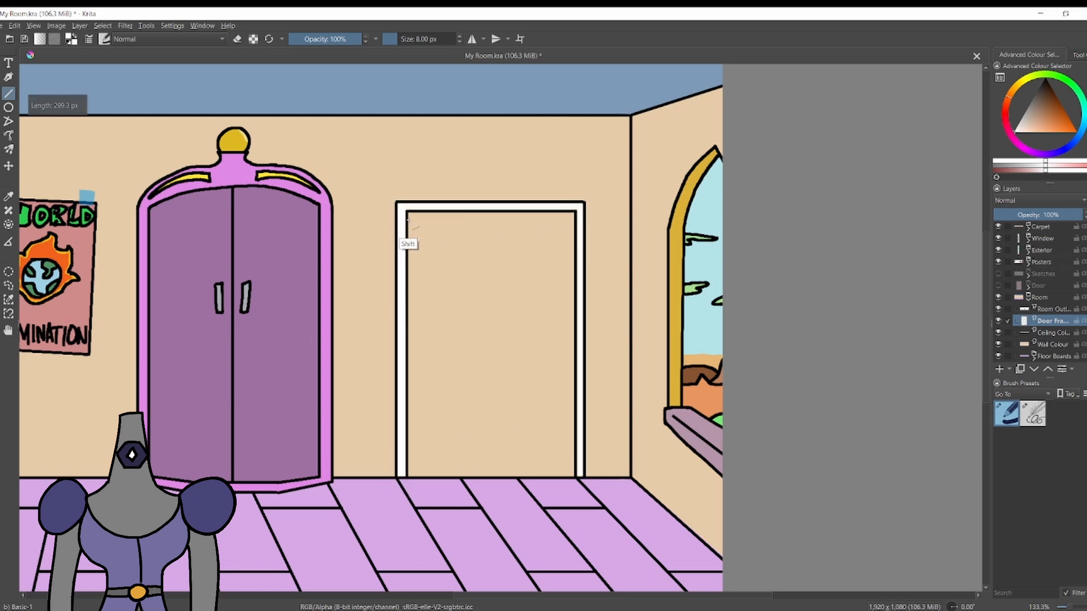
Sample the floor's light purple and select the floor colour layer inside the Floor Boards group.
ctrl+click(577, 494)
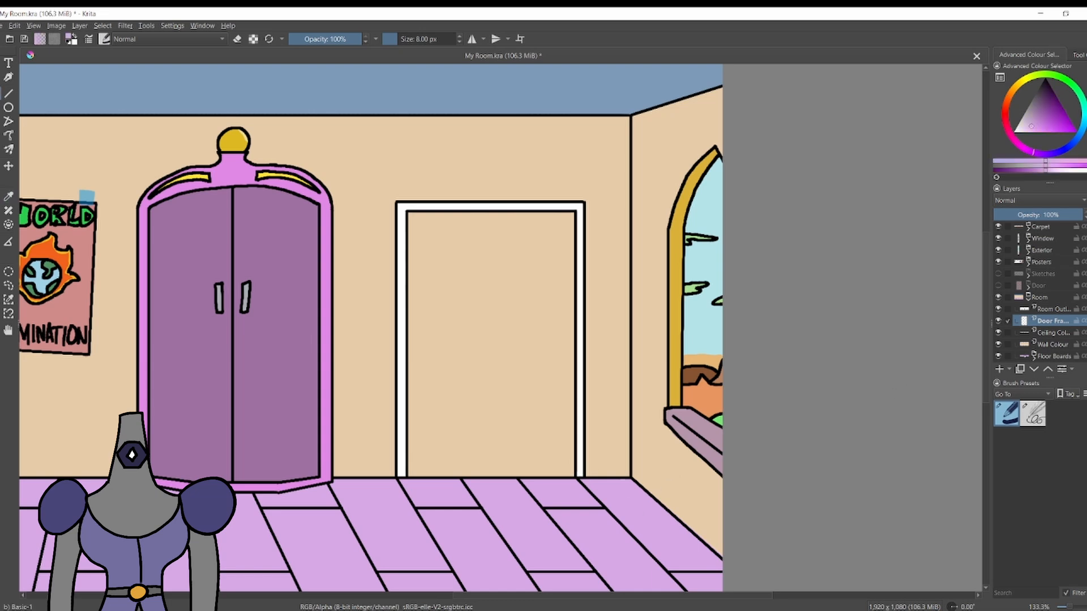
click(1052, 356)
click(1033, 358)
scroll(1047, 351, down, 2)
click(1055, 344)
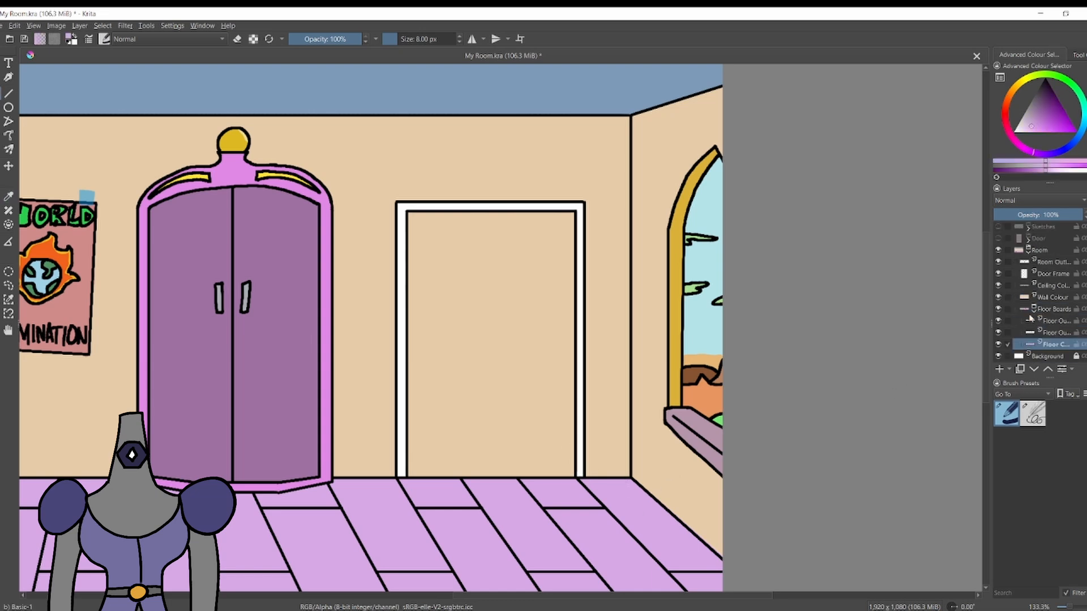
Show the Door group and fill the door frame with light grey on the Door Frame layer.
scroll(1030, 318, up, 3)
click(998, 308)
click(1052, 343)
click(1020, 121)
key(f)
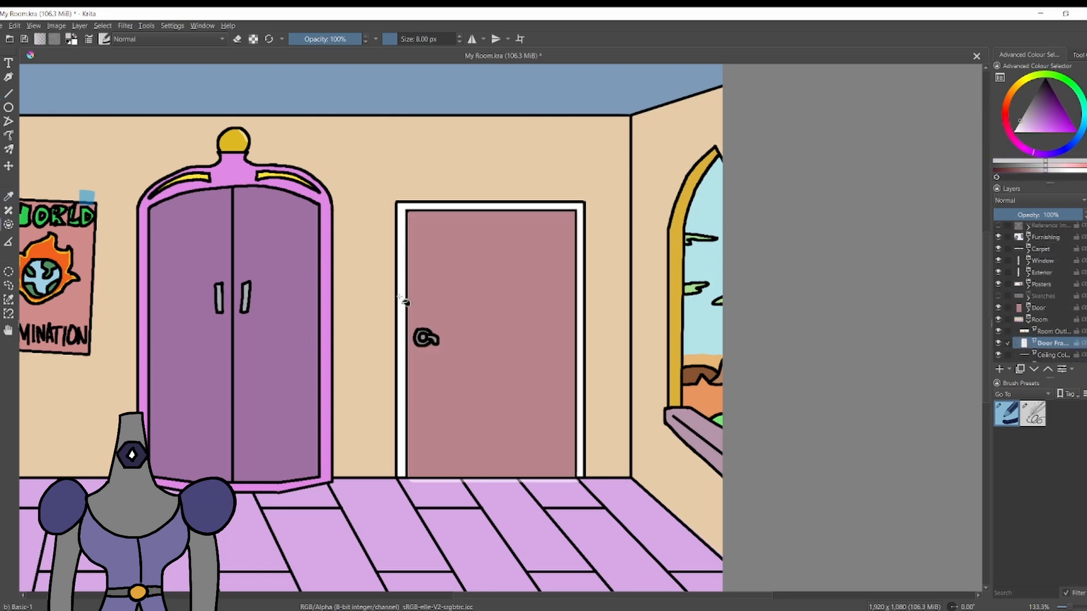
click(405, 303)
Erase the door handle's black outline from the Door Outline layer.
scroll(407, 252, up, 1)
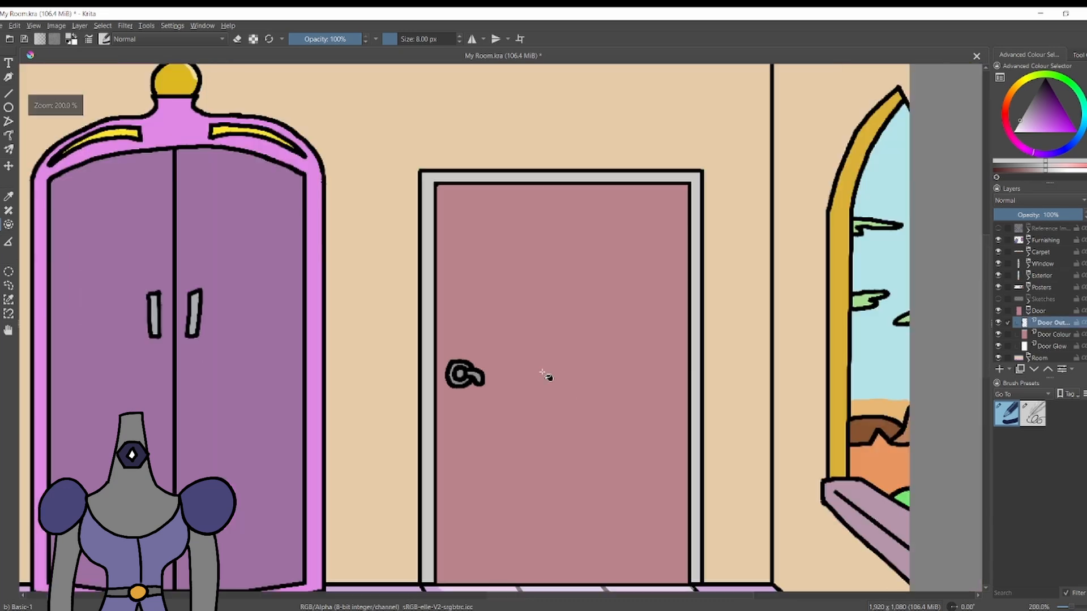
scroll(545, 377, up, 2)
key(e)
click(1032, 414)
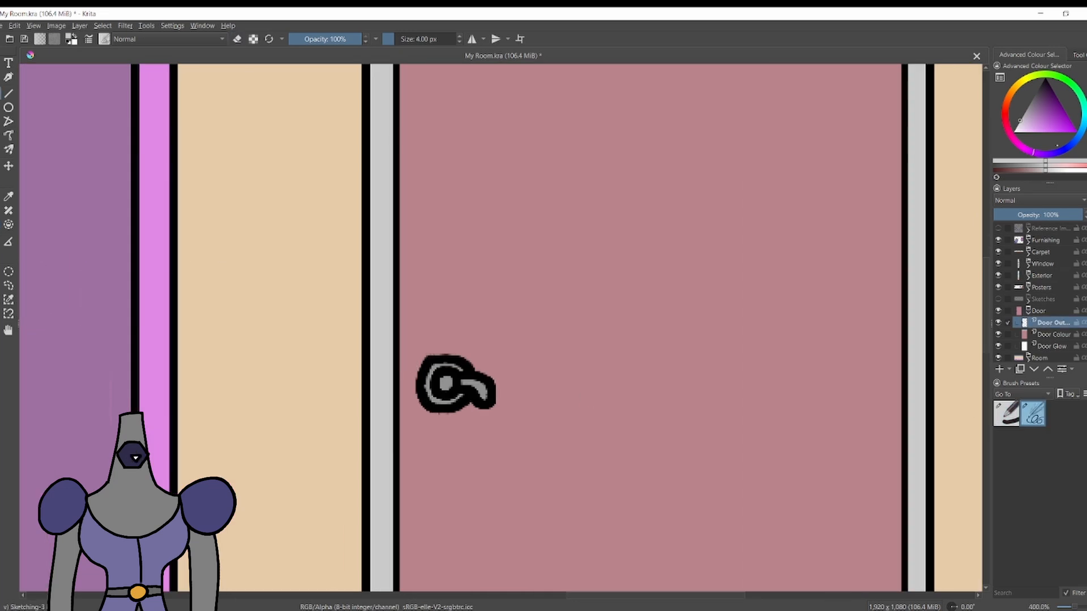
ctrl+click(438, 391)
key(e)
drag(438, 376, 472, 382)
Paint over the old grey door handle with the door's sampled pink on the Door Colour layer.
click(1052, 335)
key(p)
click(516, 380)
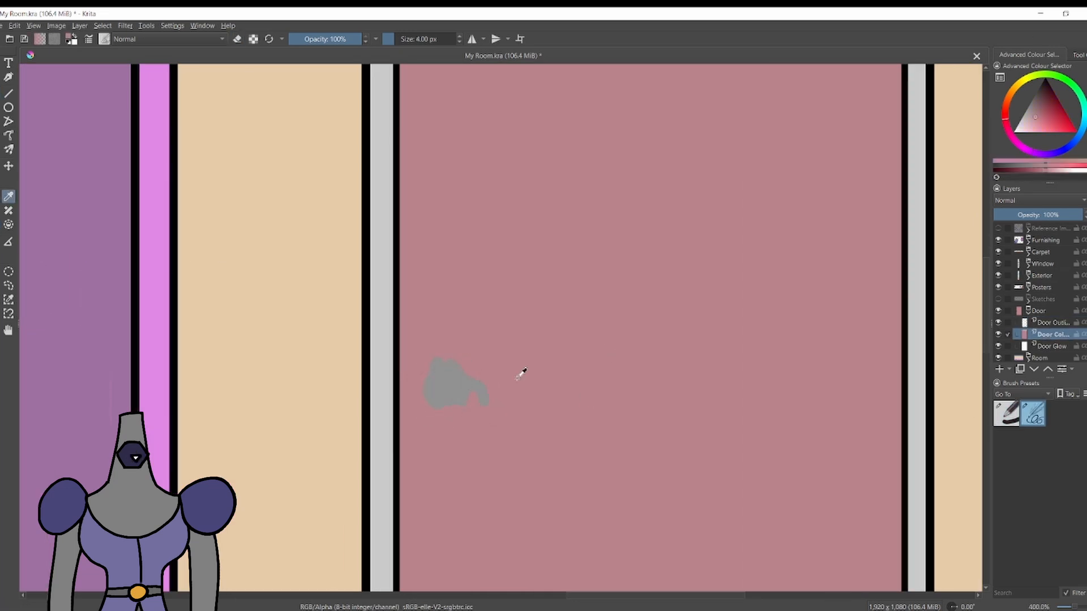
Draw an oval door handle backplate in black with the 4 px brush on the Door Outline layer.
key(d)
key(Page_Up)
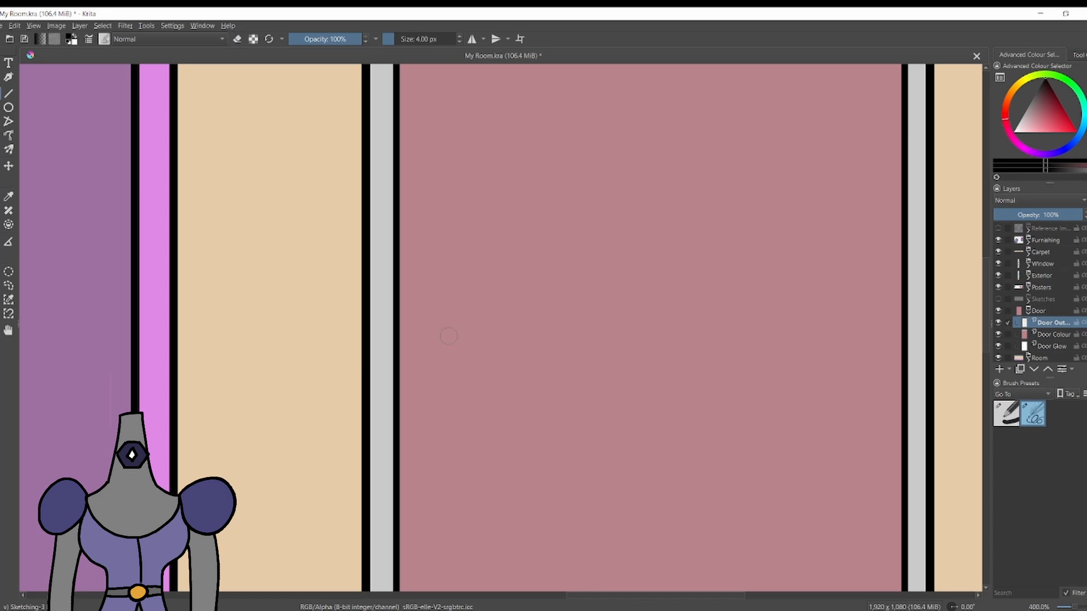
mouse_move(447, 314)
mouse_down()
mouse_move(461, 403)
mouse_move(452, 311)
mouse_up()
key(ctrl+z)
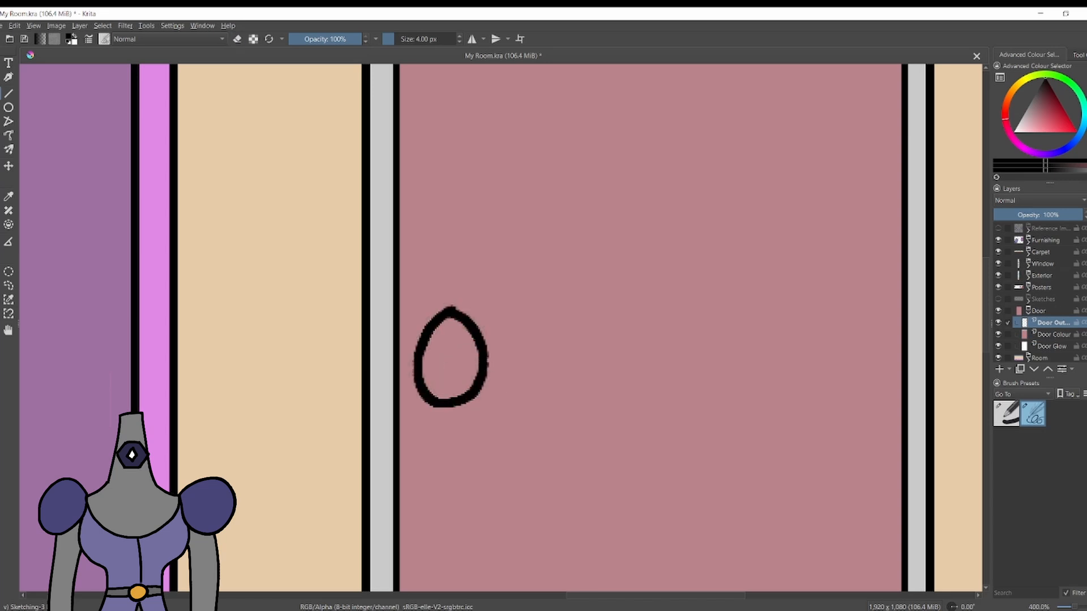
scroll(452, 318, down, 4)
scroll(448, 320, up, 5)
key(ctrl+z)
mouse_move(501, 275)
mouse_down()
mouse_move(470, 369)
mouse_move(518, 274)
mouse_move(509, 271)
mouse_up()
Refine the backplate oval by erasing and redrawing its right side, left side and lower curve.
key(e)
drag(512, 275, 532, 299)
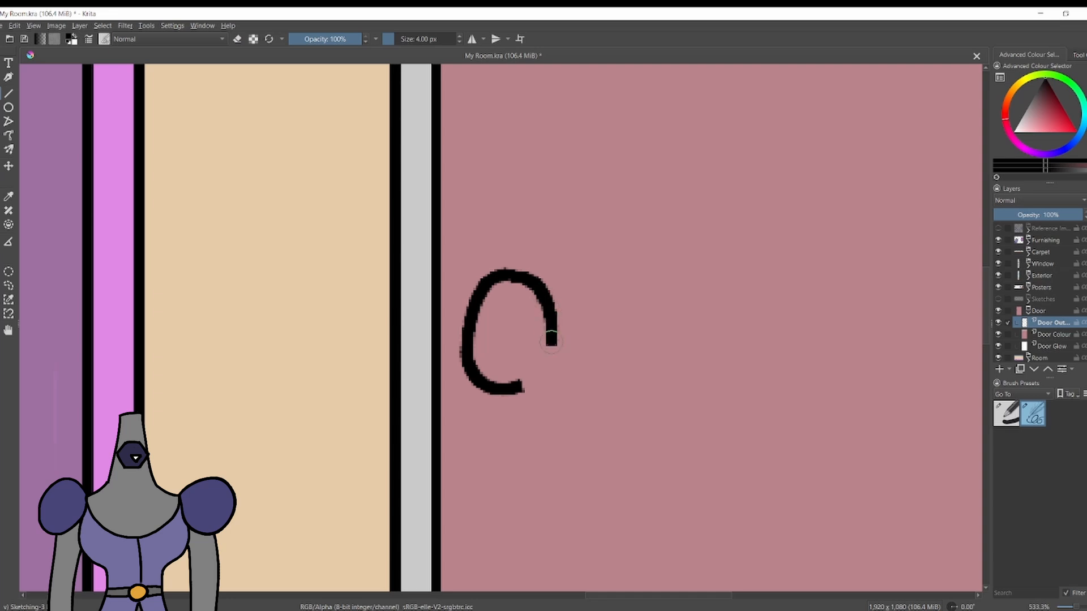
drag(550, 345, 520, 391)
scroll(520, 390, up, 1)
key(e)
drag(390, 422, 365, 385)
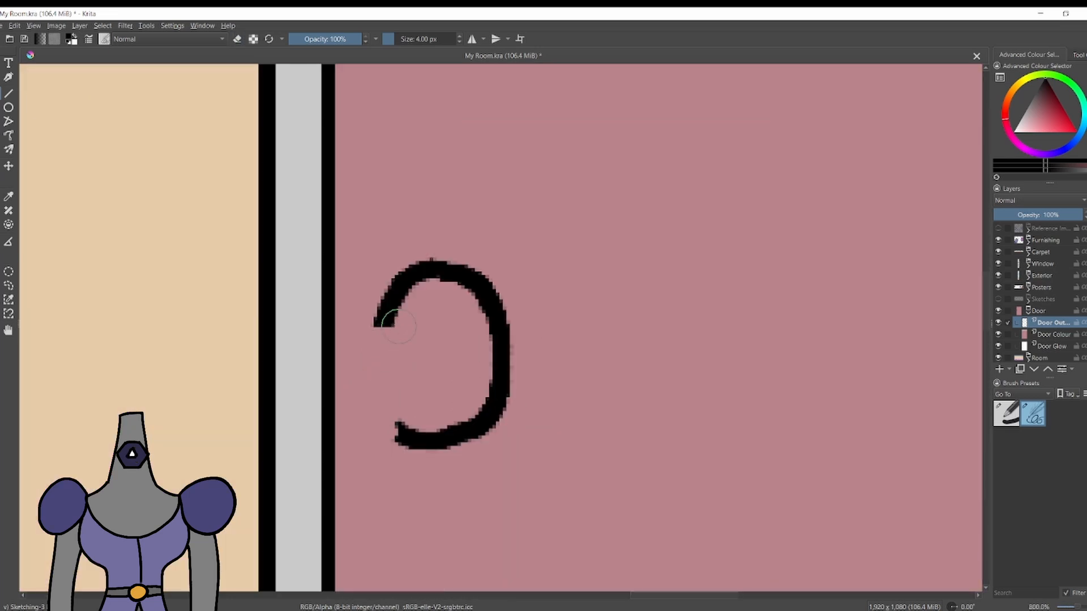
key(ctrl+z)
drag(399, 326, 399, 419)
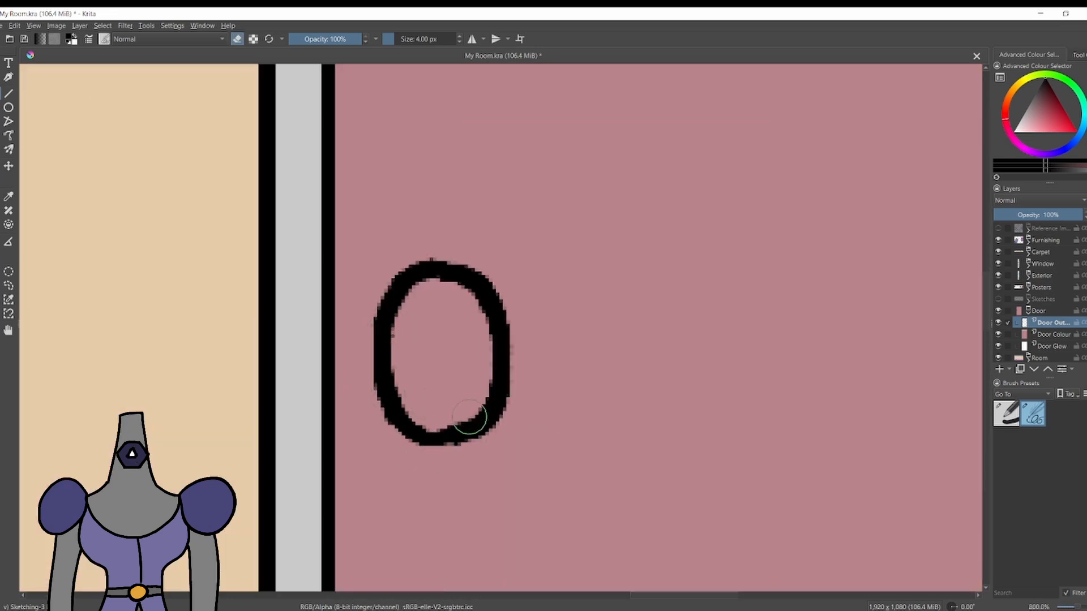
key(e)
drag(498, 419, 404, 433)
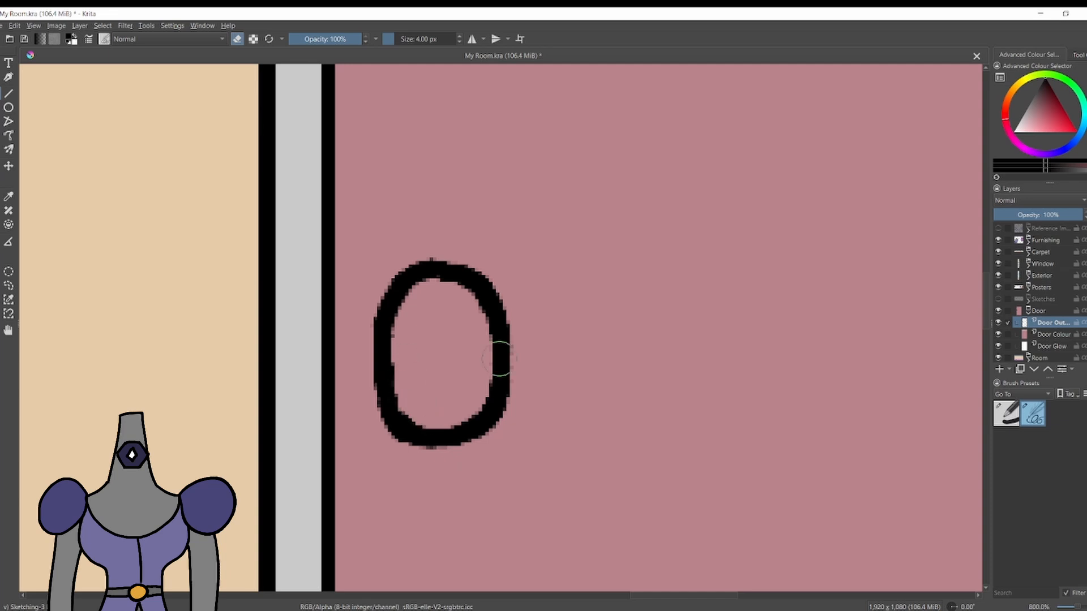
Draw a small inner ring in the backplate and a short hooked lever extending from it.
key(e)
mouse_move(460, 324)
mouse_down()
mouse_move(450, 396)
mouse_move(437, 347)
mouse_move(465, 325)
mouse_move(501, 389)
mouse_up()
key(ctrl+z)
key(ctrl+z)
key(e)
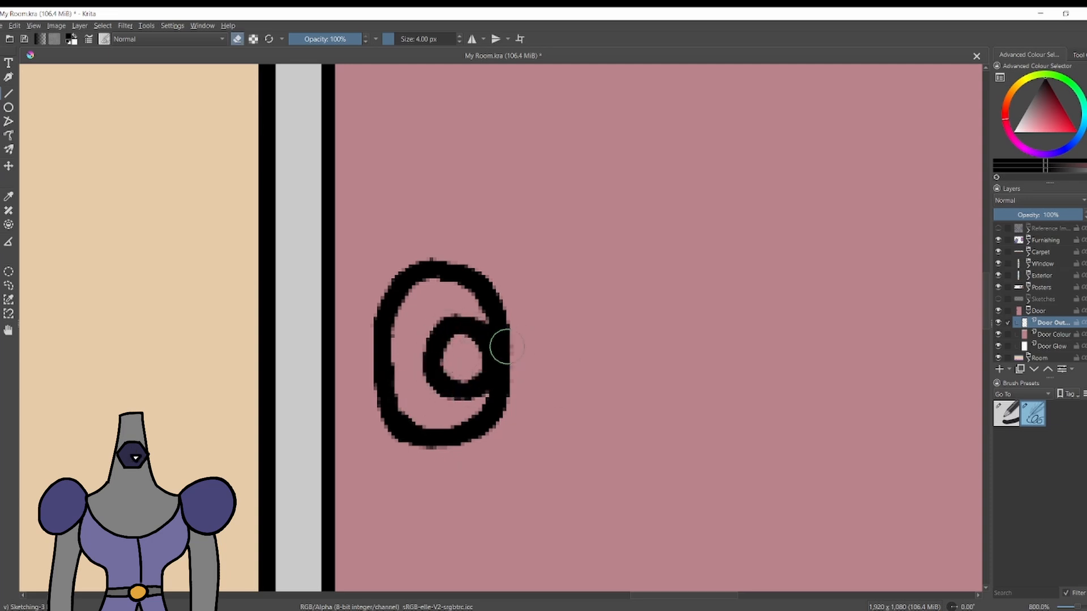
mouse_move(501, 339)
mouse_down()
mouse_move(514, 396)
mouse_move(525, 336)
mouse_up()
key(ctrl+z)
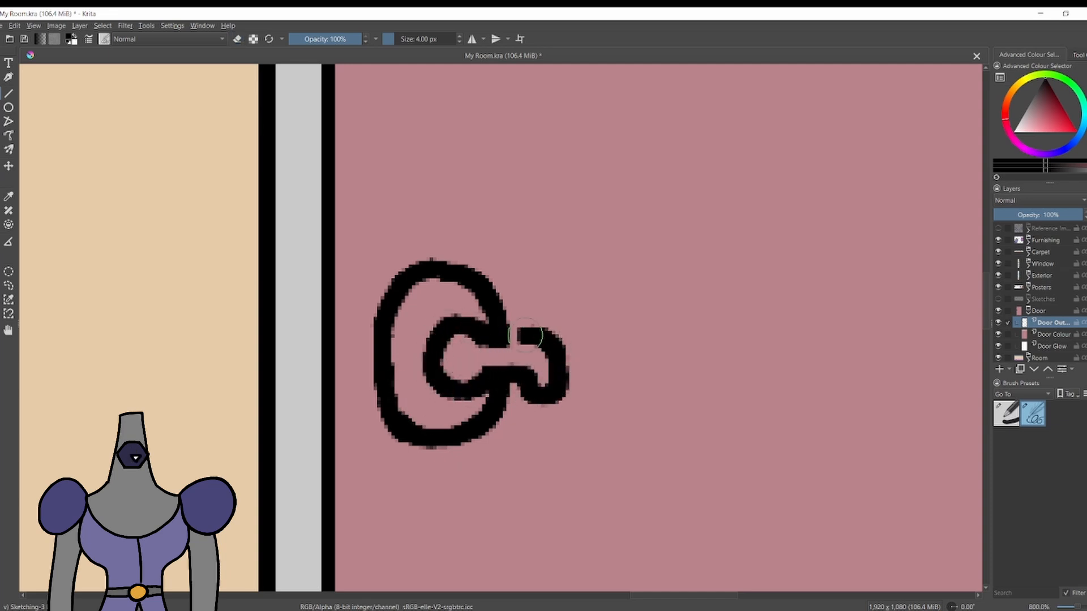
Undo the last strokes of the door handle's short lever.
scroll(378, 320, down, 6)
scroll(354, 325, down, 2)
scroll(355, 325, up, 5)
scroll(453, 320, down, 4)
scroll(447, 318, up, 3)
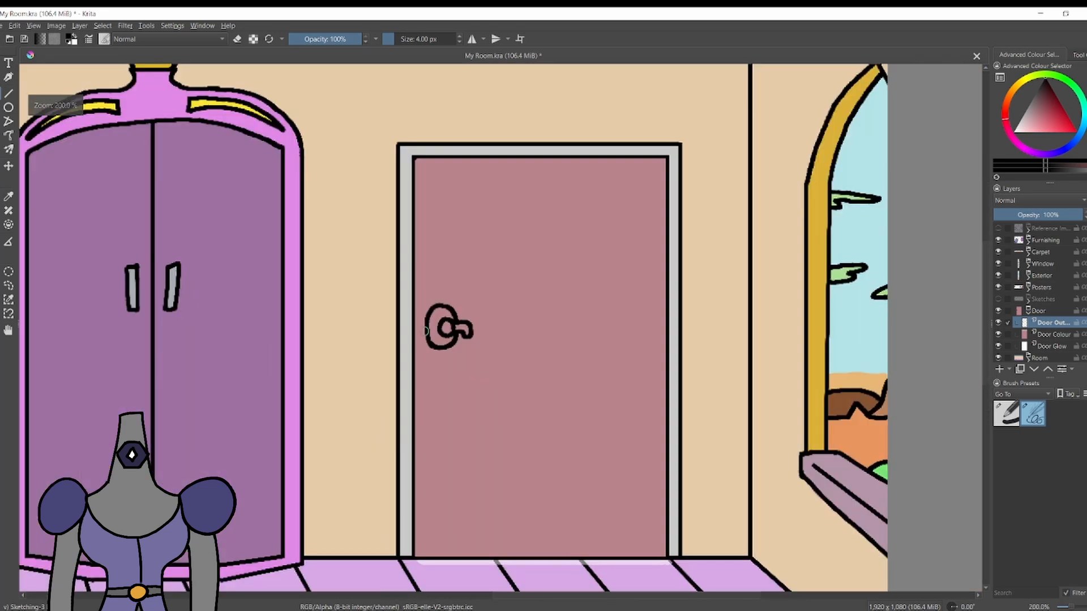
scroll(448, 319, up, 6)
key(ctrl+z)
key(ctrl+z)
key(ctrl+z)
mouse_move(404, 328)
mouse_down()
mouse_move(444, 390)
mouse_move(396, 332)
mouse_up()
Redraw the lever as a bent bar joined to the inner ring and crossing the backplate's right edge.
key(ctrl+z)
key(e)
mouse_move(436, 371)
mouse_down()
mouse_move(478, 371)
mouse_move(507, 419)
mouse_up()
key(e)
mouse_move(450, 405)
mouse_down()
mouse_move(519, 430)
mouse_move(577, 393)
mouse_move(435, 341)
mouse_move(400, 363)
mouse_up()
key(ctrl+z)
key(e)
scroll(400, 362, down, 8)
scroll(396, 339, up, 7)
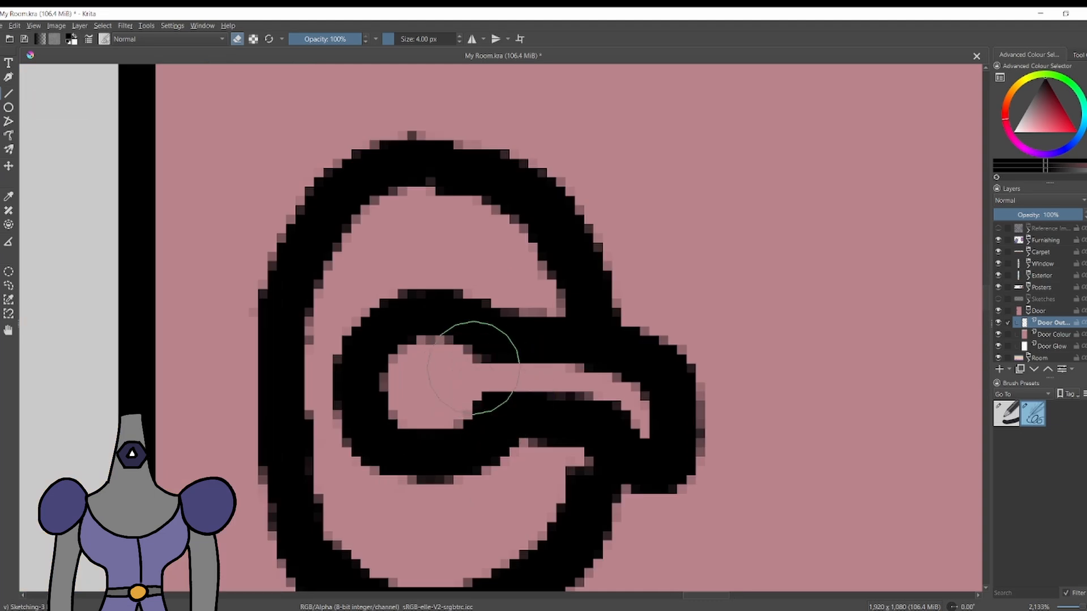
key(e)
Erase the backplate's left side and redraw it as a wider curve.
scroll(504, 398, down, 3)
scroll(504, 398, down, 4)
scroll(469, 362, up, 6)
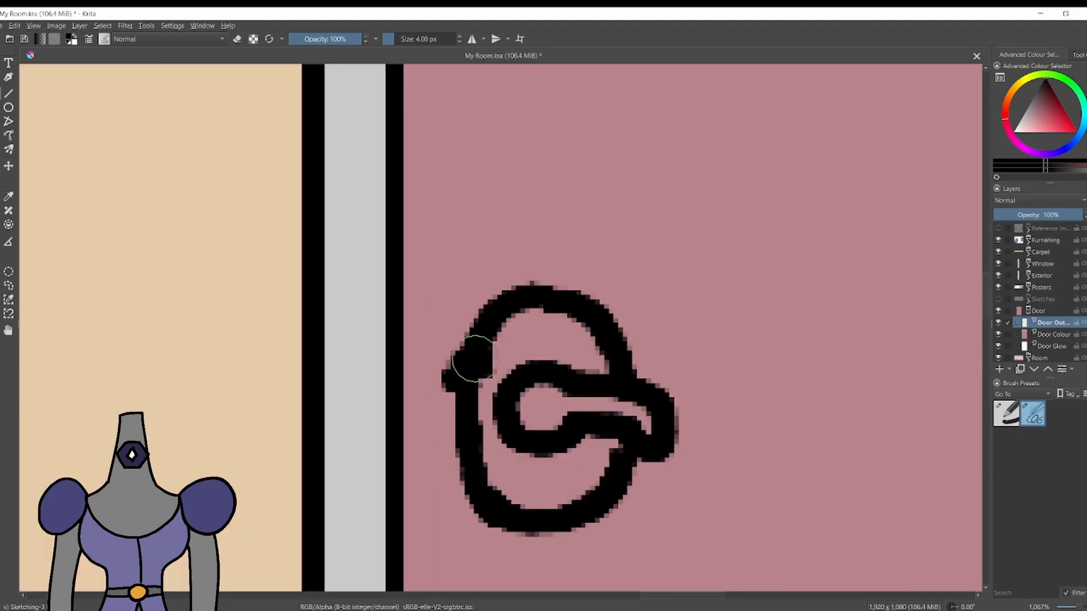
key(e)
drag(471, 340, 482, 485)
key(e)
drag(488, 320, 501, 507)
key(ctrl+z)
Erase the backplate's right side and redraw it as a wider curve above and below the lever.
key(e)
drag(629, 362, 587, 314)
drag(631, 466, 607, 500)
key(e)
drag(570, 302, 633, 352)
key(ctrl+z)
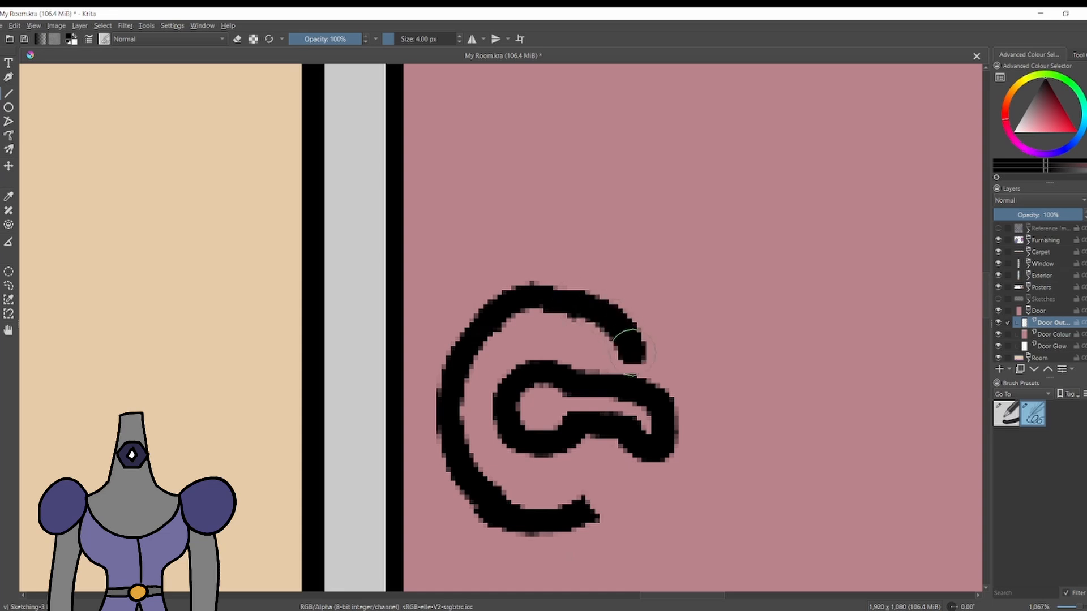
key(ctrl+z)
drag(572, 302, 634, 360)
drag(639, 464, 595, 512)
Erase the backplate's upper right curve and redraw it as a smoother arc meeting the lever.
scroll(537, 332, down, 8)
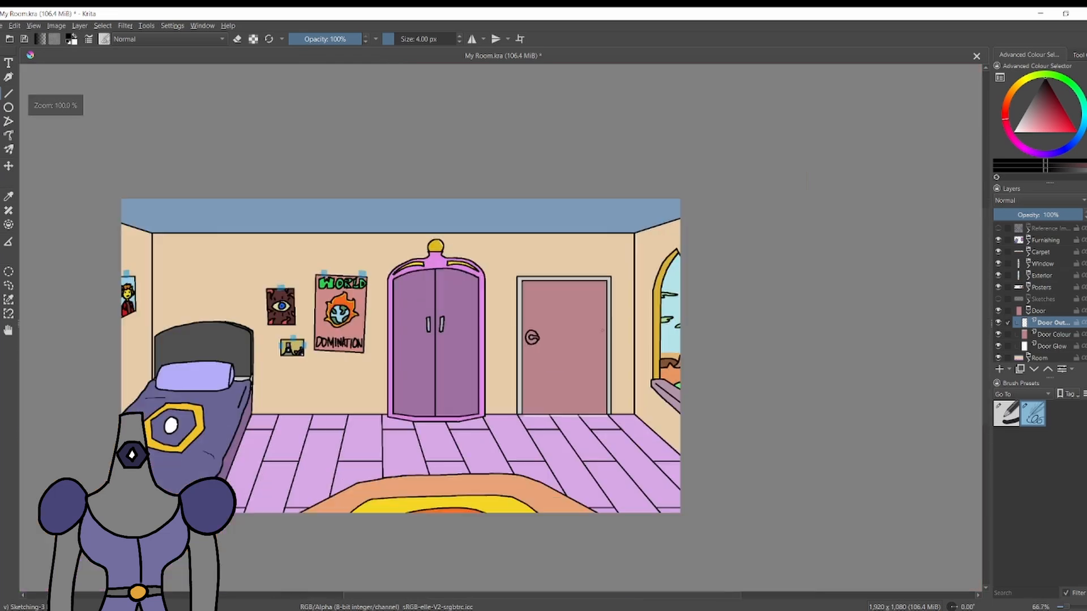
scroll(547, 330, up, 4)
scroll(525, 343, up, 5)
key(e)
drag(483, 335, 409, 308)
drag(522, 357, 533, 394)
key(e)
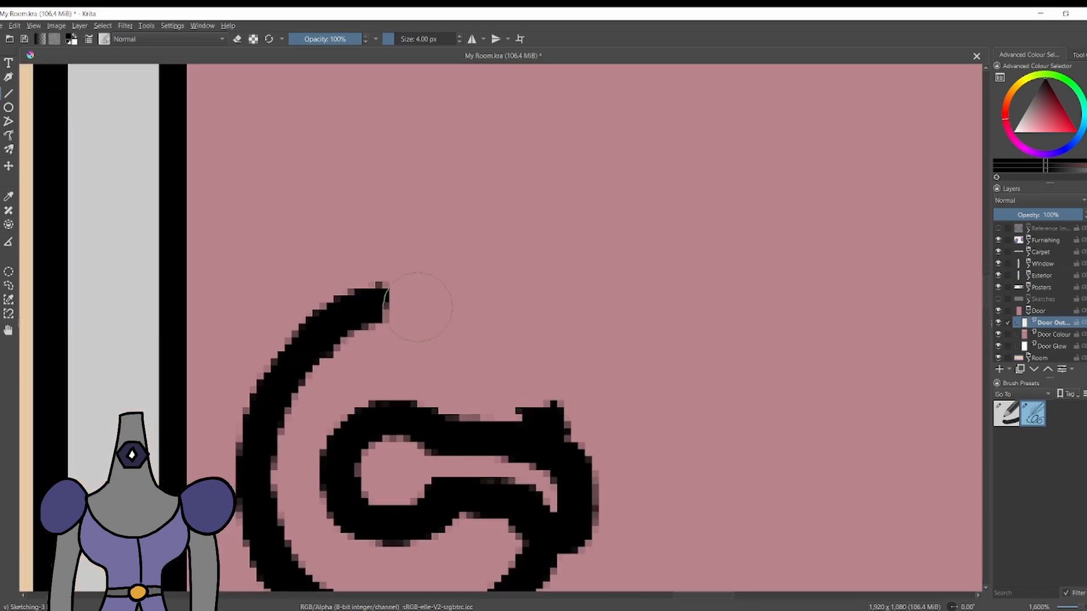
drag(393, 305, 532, 389)
Erase the inner ring and lever, then redraw them with a longer, downward-curving lever extending past the backplate.
scroll(528, 385, down, 10)
scroll(734, 315, up, 7)
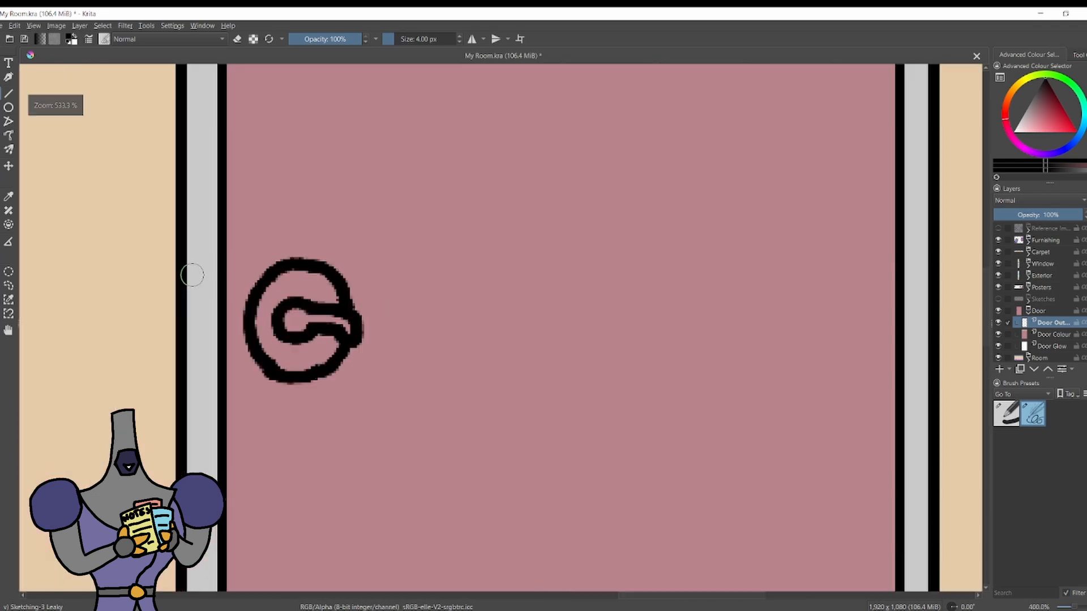
key(e)
mouse_move(356, 342)
mouse_down()
mouse_move(292, 317)
mouse_move(351, 327)
mouse_move(405, 365)
mouse_move(354, 346)
mouse_up()
key(e)
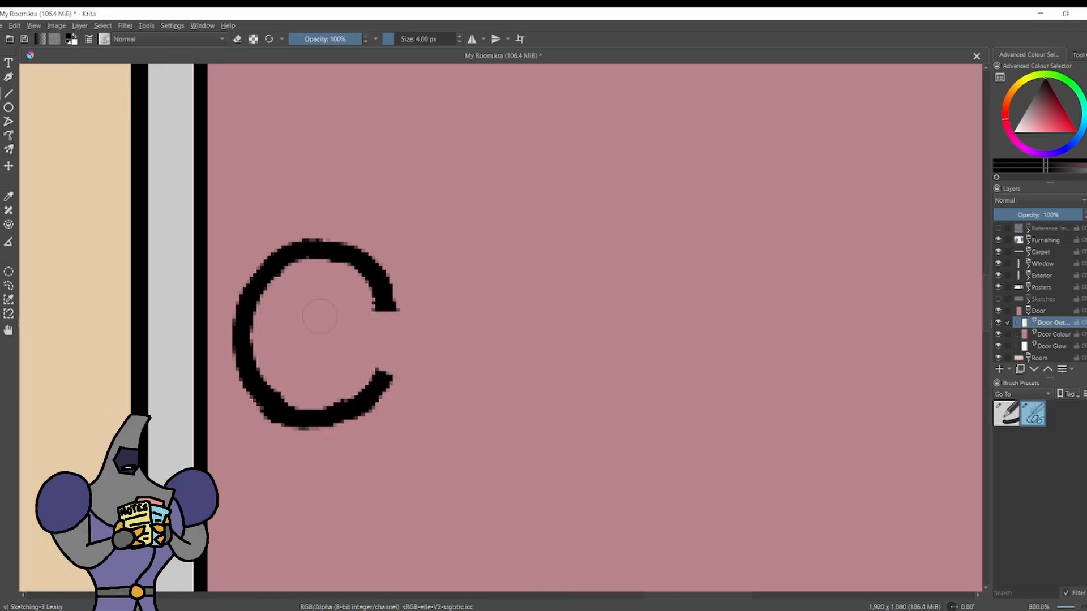
drag(311, 297, 322, 296)
key(ctrl+z)
mouse_move(306, 298)
mouse_down()
mouse_move(282, 335)
mouse_move(317, 294)
mouse_up()
key(e)
mouse_move(357, 337)
mouse_down()
mouse_move(304, 298)
mouse_move(440, 389)
mouse_move(364, 317)
mouse_up()
key(e)
drag(389, 373, 382, 359)
scroll(442, 396, down, 4)
scroll(418, 387, up, 5)
scroll(430, 387, down, 6)
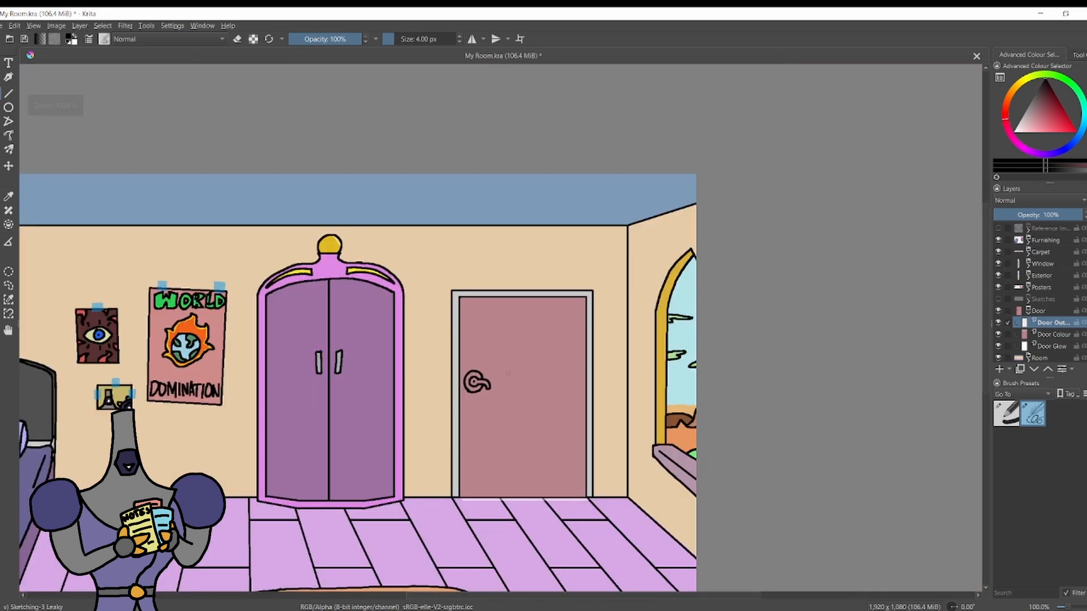
Colour the lever and its inner ring grey-blue with the 8 px Basic-1 brush on the Door Colour layer.
scroll(388, 334, up, 5)
drag(1047, 112, 1040, 120)
drag(1083, 126, 1077, 139)
click(1036, 109)
click(1050, 356)
click(1052, 334)
click(1006, 414)
mouse_move(374, 334)
mouse_down()
mouse_move(391, 346)
mouse_move(374, 329)
mouse_move(425, 325)
mouse_move(487, 365)
mouse_up()
key(ctrl+z)
Fill the door handle's backplate with grey-blue on the Door Colour layer.
key(e)
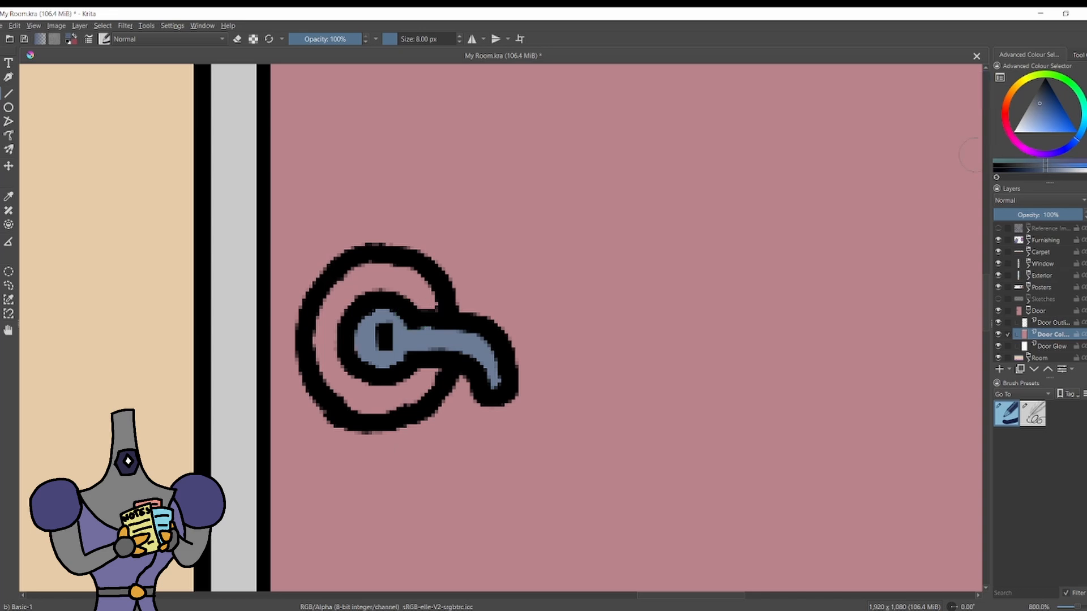
mouse_move(433, 297)
mouse_down()
mouse_move(327, 305)
mouse_move(419, 396)
mouse_move(368, 416)
mouse_up()
scroll(457, 281, down, 10)
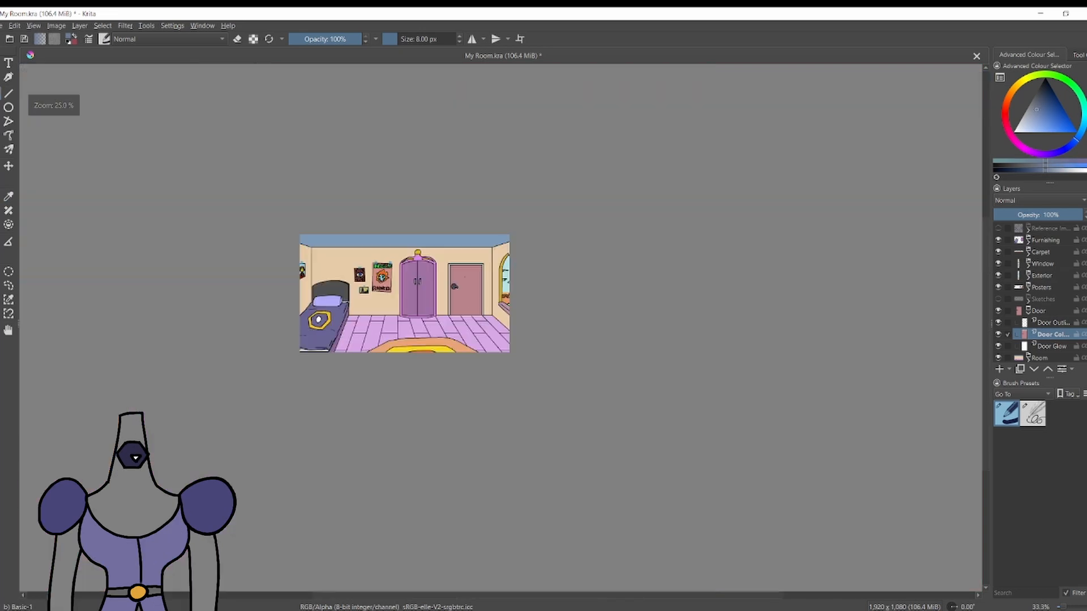
scroll(464, 276, up, 7)
scroll(513, 278, down, 1)
Draw a straight black 4 px inset border and two vertical plank lines on the door's outline layer.
click(1045, 80)
click(1053, 323)
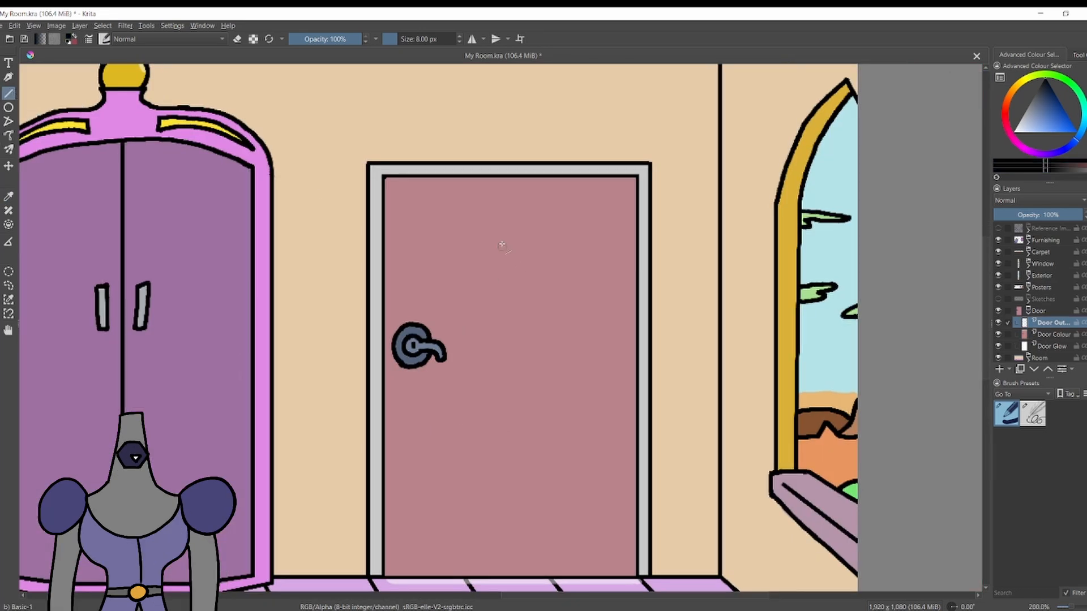
drag(417, 203, 613, 203)
key(ctrl+z)
click(1033, 414)
mouse_move(413, 201)
mouse_down()
mouse_move(618, 202)
mouse_move(619, 560)
mouse_move(416, 566)
mouse_up()
drag(414, 213, 413, 312)
drag(412, 373, 412, 560)
drag(477, 227, 477, 552)
drag(555, 225, 555, 548)
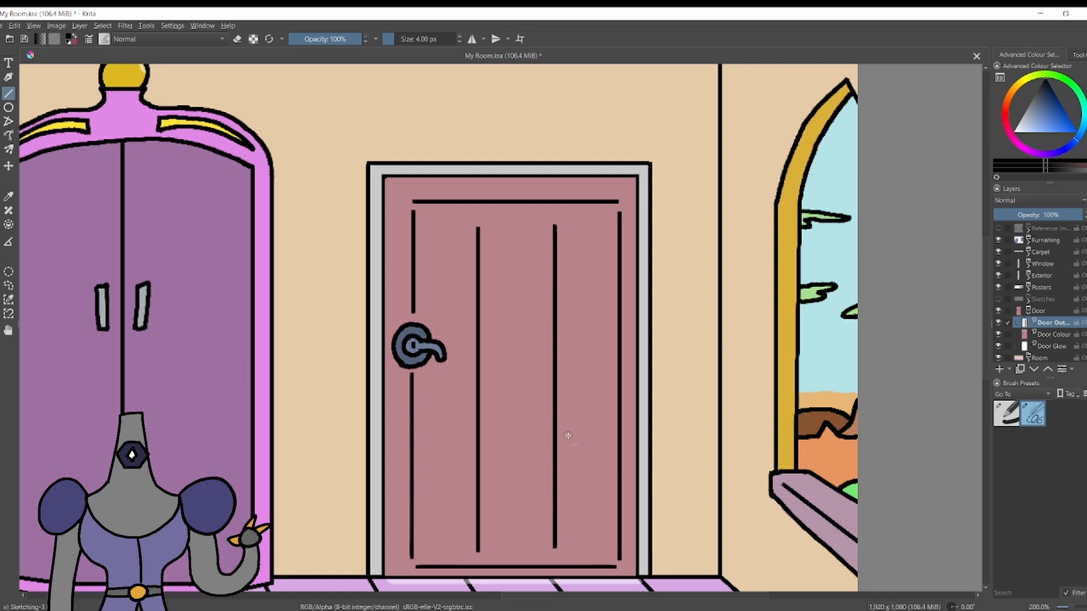
Add a paint layer at 33% opacity below the door outline and fill a black triangular shadow under the door's upper border.
key(Insert)
drag(416, 241, 612, 204)
mouse_move(416, 203)
mouse_down()
mouse_move(415, 241)
mouse_move(609, 204)
mouse_up()
key(f)
click(486, 217)
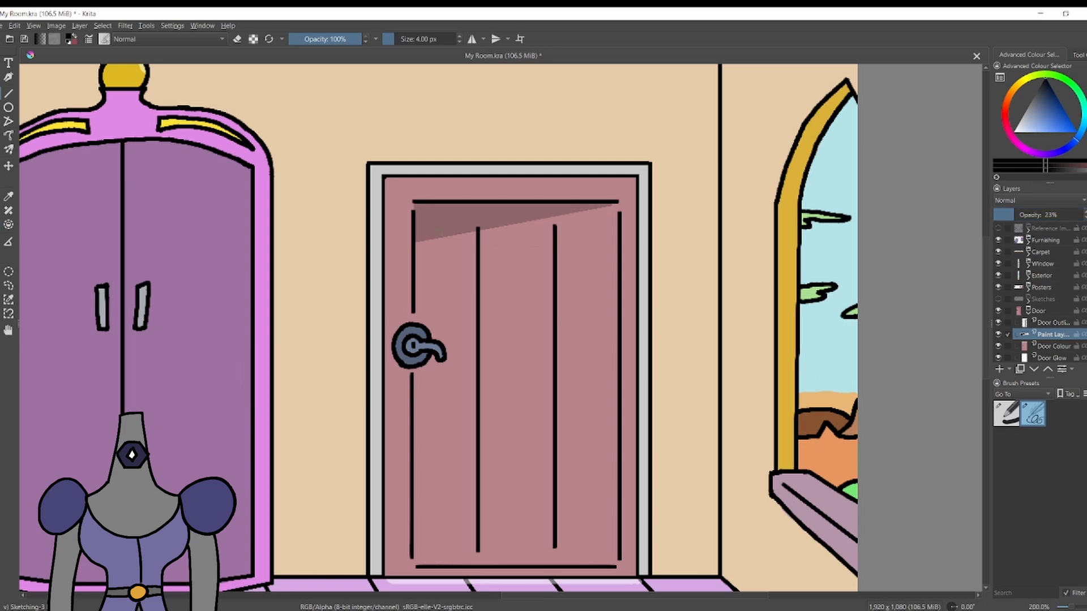
Try narrow wedge-shaped shadows along the second plank line and the door's right border.
key(v)
drag(552, 225, 553, 544)
key(f)
click(545, 254)
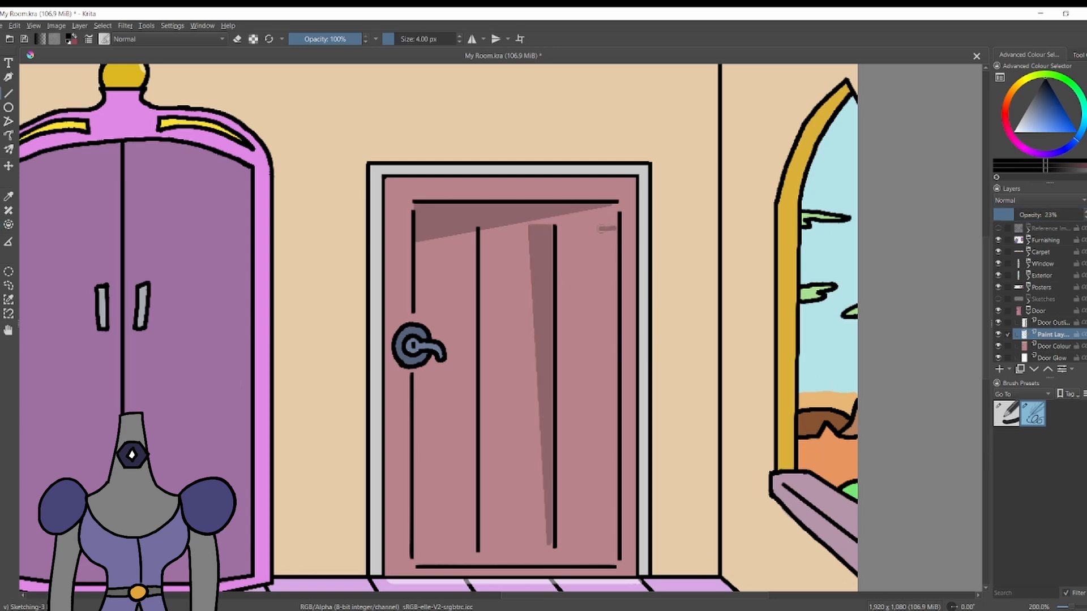
key(v)
mouse_move(608, 228)
mouse_down()
mouse_move(614, 546)
mouse_move(595, 490)
mouse_move(613, 549)
mouse_up()
key(ctrl+z)
key(f)
click(611, 253)
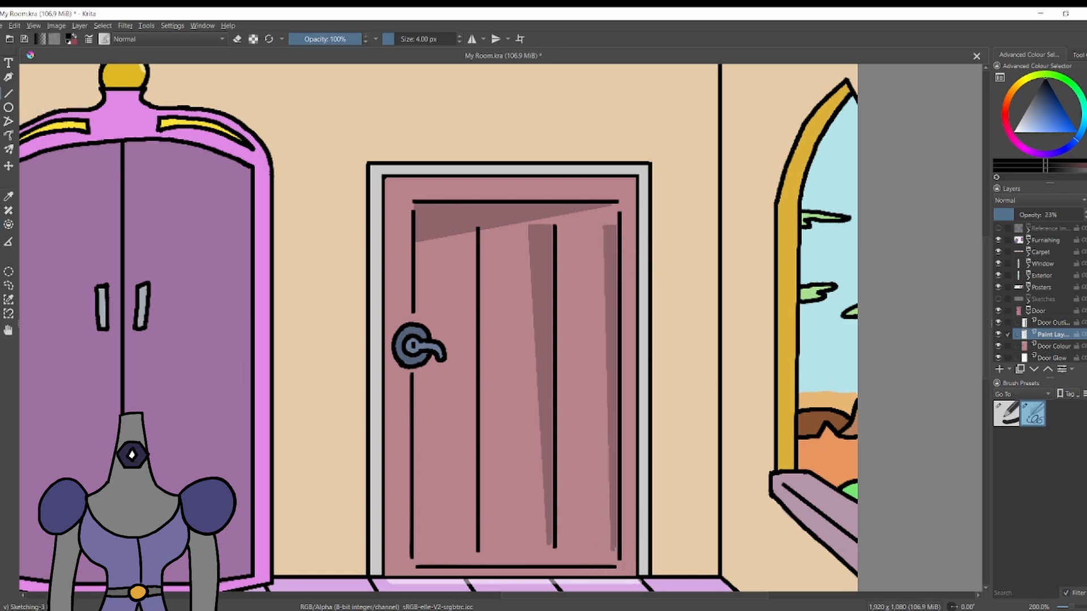
Undo the narrow wedge shadows and the trial shading strokes on the door planks.
key(ctrl+z)
key(ctrl+z)
key(ctrl+z)
key(ctrl+z)
key(ctrl+z)
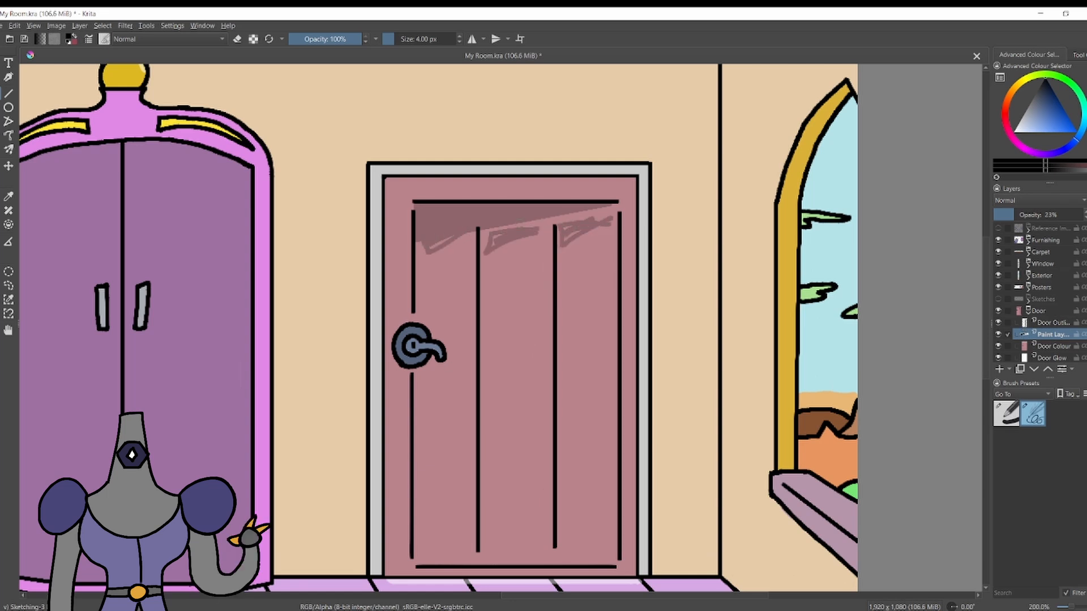
key(ctrl+z)
key(ctrl+z)
key(ctrl+z)
drag(491, 232, 500, 414)
key(ctrl+z)
Try large triangular shadows in the door's middle and right planks, widening towards the floor, and undo them.
key(v)
drag(485, 233, 485, 549)
mouse_move(485, 548)
mouse_down()
mouse_move(545, 549)
mouse_move(486, 232)
mouse_up()
key(f)
click(501, 436)
key(v)
drag(564, 227, 566, 548)
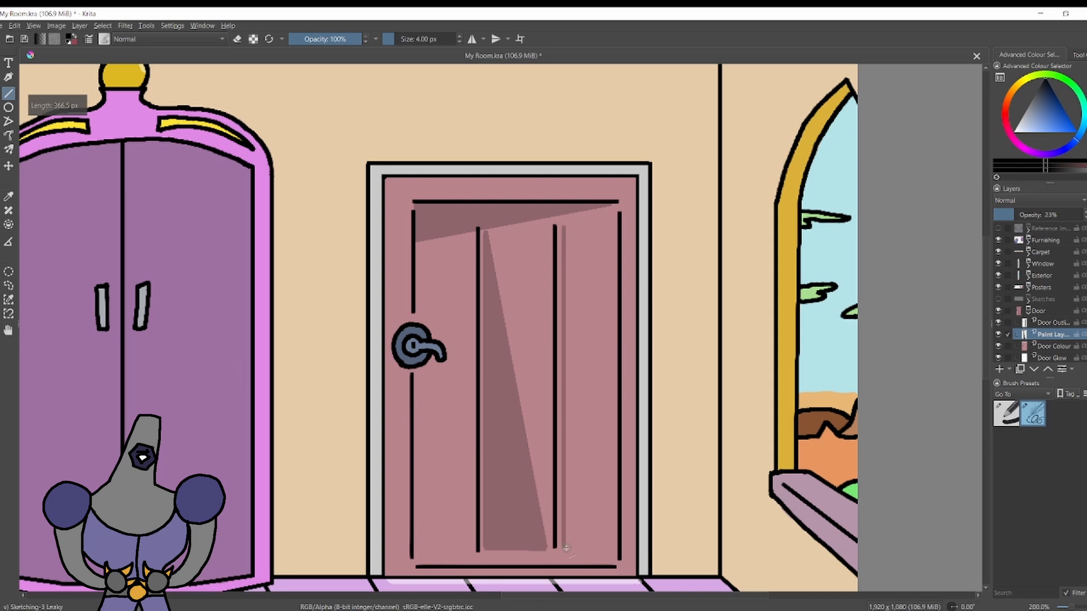
drag(572, 264, 563, 228)
key(f)
click(589, 474)
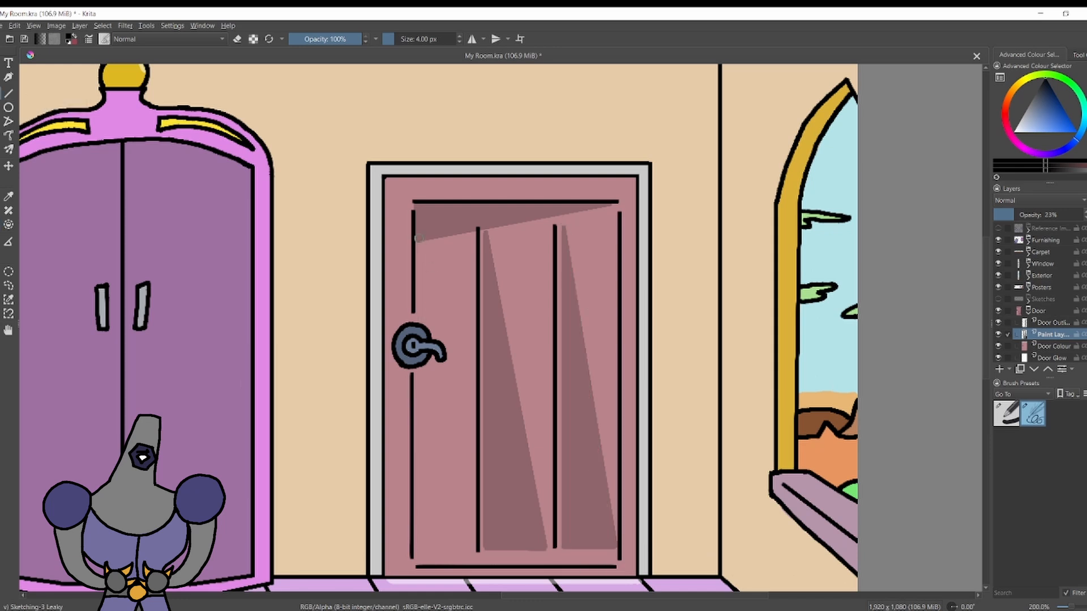
key(ctrl+z)
key(ctrl+z)
key(ctrl+z)
key(ctrl+z)
key(ctrl+z)
key(ctrl+z)
key(ctrl+z)
key(ctrl+z)
Collapse the Door group and add a paint layer named Cacti Outline above the Furnishing group.
scroll(515, 252, down, 3)
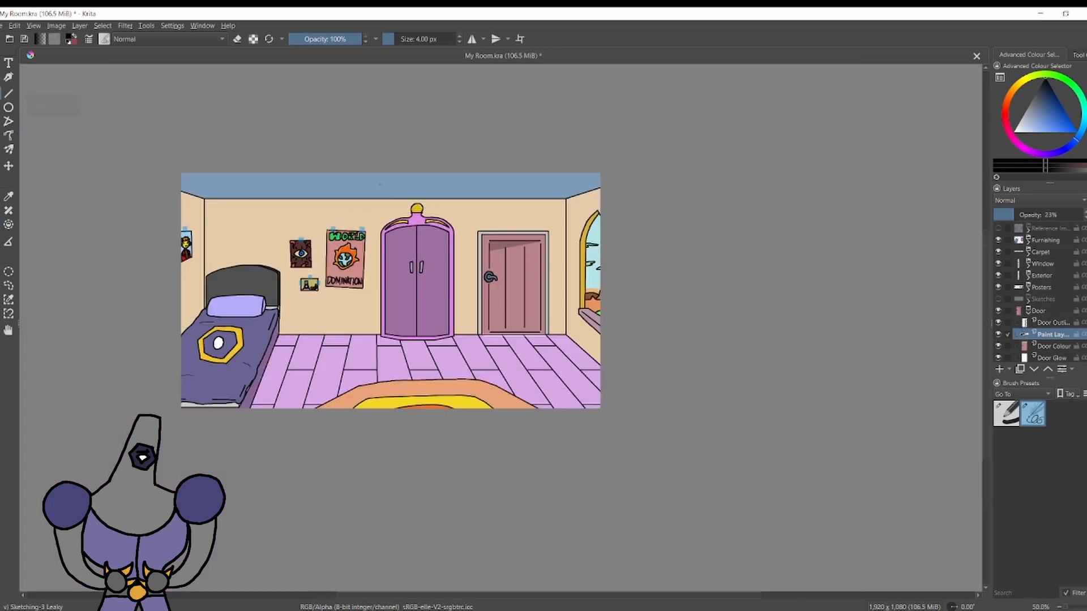
scroll(381, 185, up, 2)
scroll(380, 184, down, 1)
click(999, 311)
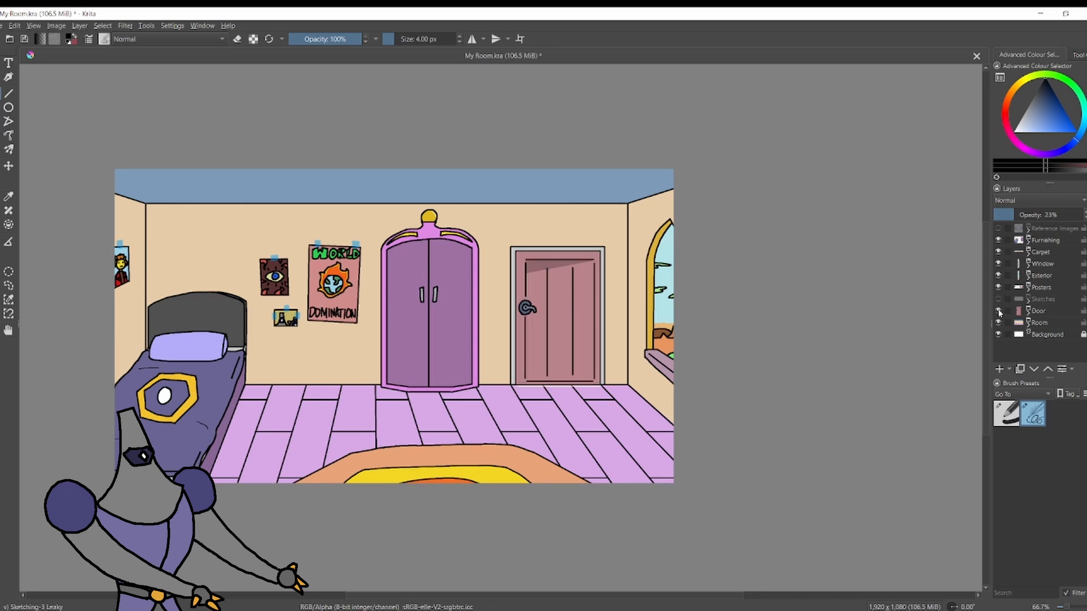
scroll(356, 403, up, 1)
click(1044, 240)
key(Insert)
double_click(1042, 241)
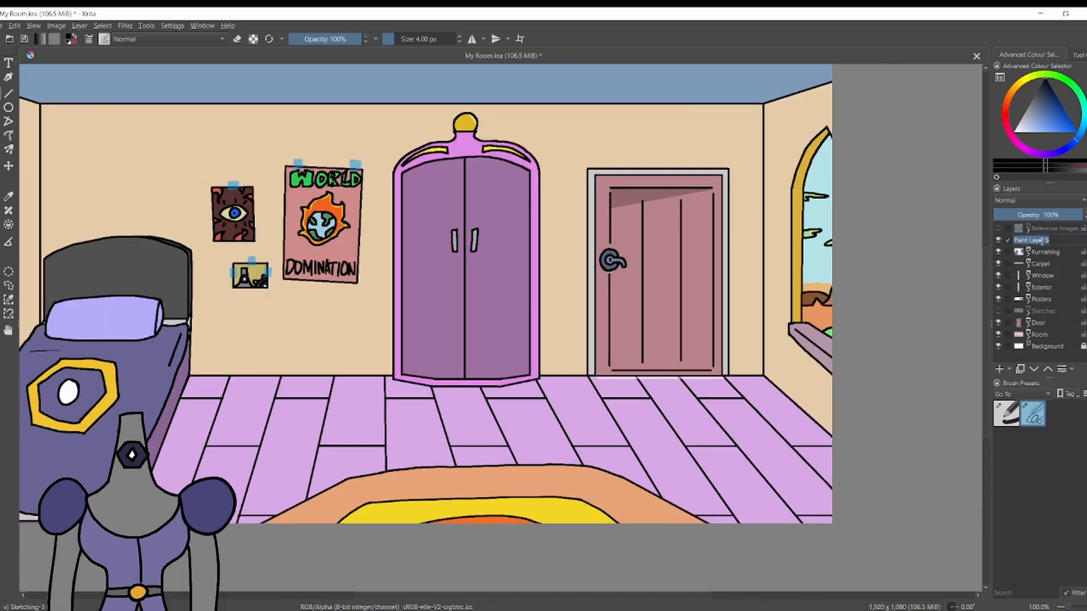
key(Return)
double_click(1047, 243)
text(Outline)
key(Return)
Draw a tilted black ellipse for the cactus pot's opening at the lower corner of the window.
scroll(758, 334, up, 2)
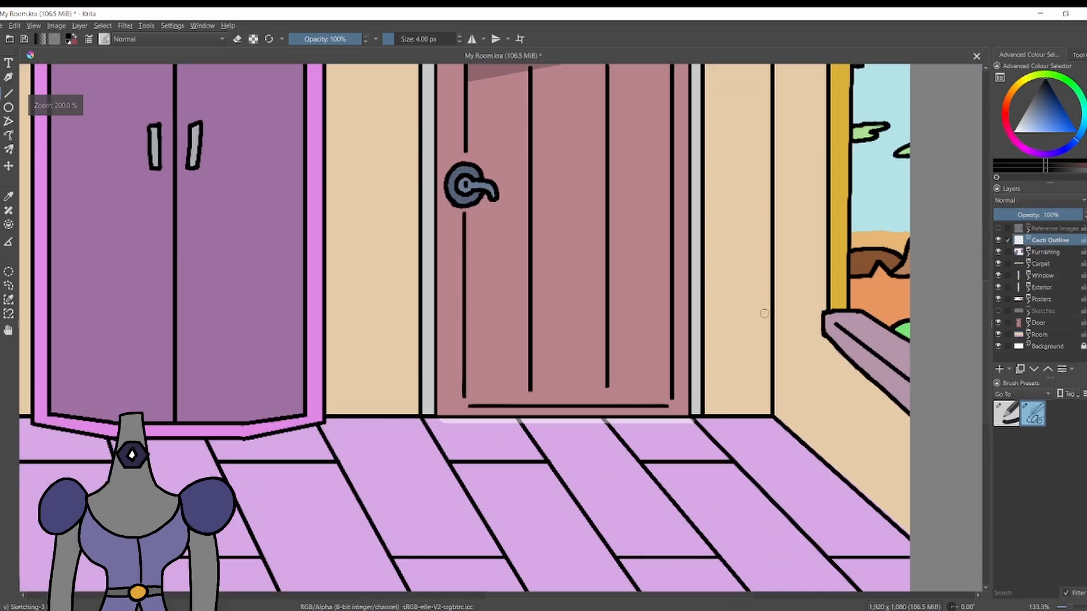
scroll(917, 292, up, 4)
click(1048, 82)
drag(663, 294, 592, 327)
key(ctrl+z)
mouse_move(695, 310)
mouse_down()
mouse_move(685, 432)
mouse_move(680, 322)
mouse_move(623, 369)
mouse_move(628, 347)
mouse_move(738, 384)
mouse_up()
key(ctrl+z)
key(ctrl+z)
key(ctrl+z)
key(ctrl+z)
key(ctrl+z)
key(ctrl+z)
key(ctrl+z)
mouse_move(646, 324)
mouse_down()
mouse_move(743, 369)
mouse_move(691, 310)
mouse_move(646, 350)
mouse_move(670, 346)
mouse_move(680, 305)
mouse_move(705, 300)
mouse_move(634, 319)
mouse_up()
key(ctrl+z)
Draw the pot's rim band beneath the ellipse and tidy its thick outlines with the eraser.
key(ctrl+z)
key(ctrl+z)
drag(626, 317, 635, 330)
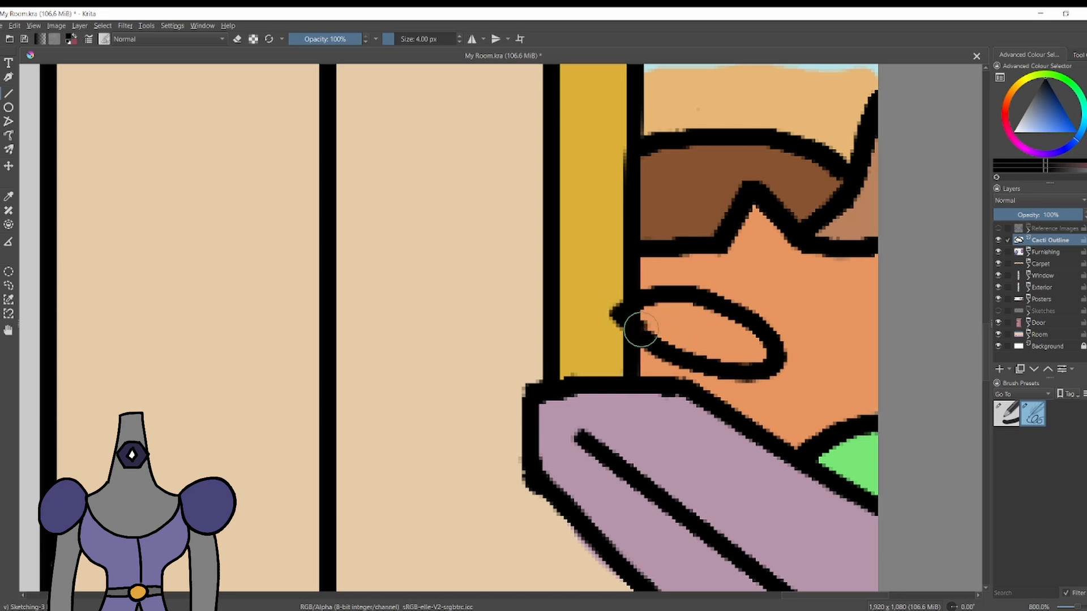
key(ctrl+z)
mouse_move(704, 432)
mouse_down()
mouse_move(727, 392)
mouse_move(777, 378)
mouse_up()
key(ctrl+z)
key(ctrl+z)
mouse_move(622, 324)
mouse_down()
mouse_move(691, 395)
mouse_move(773, 369)
mouse_up()
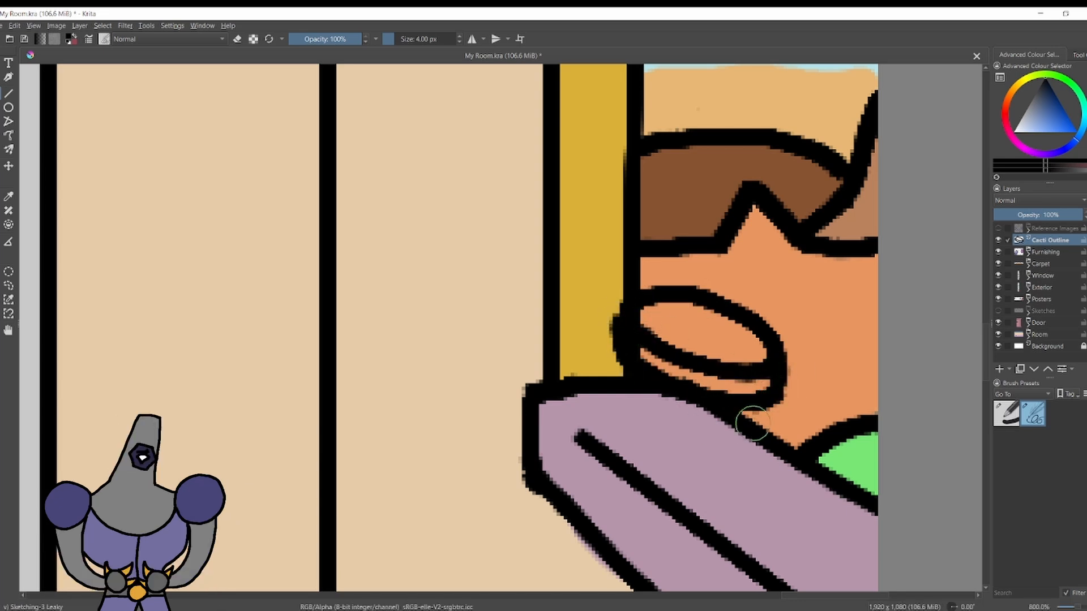
key(e)
mouse_move(712, 298)
mouse_down()
mouse_move(718, 318)
mouse_move(775, 352)
mouse_up()
key(e)
mouse_move(677, 292)
mouse_down()
mouse_move(783, 357)
mouse_move(781, 381)
mouse_move(762, 388)
mouse_up()
key(e)
key(e)
mouse_move(704, 363)
mouse_down()
mouse_move(749, 389)
mouse_move(707, 393)
mouse_up()
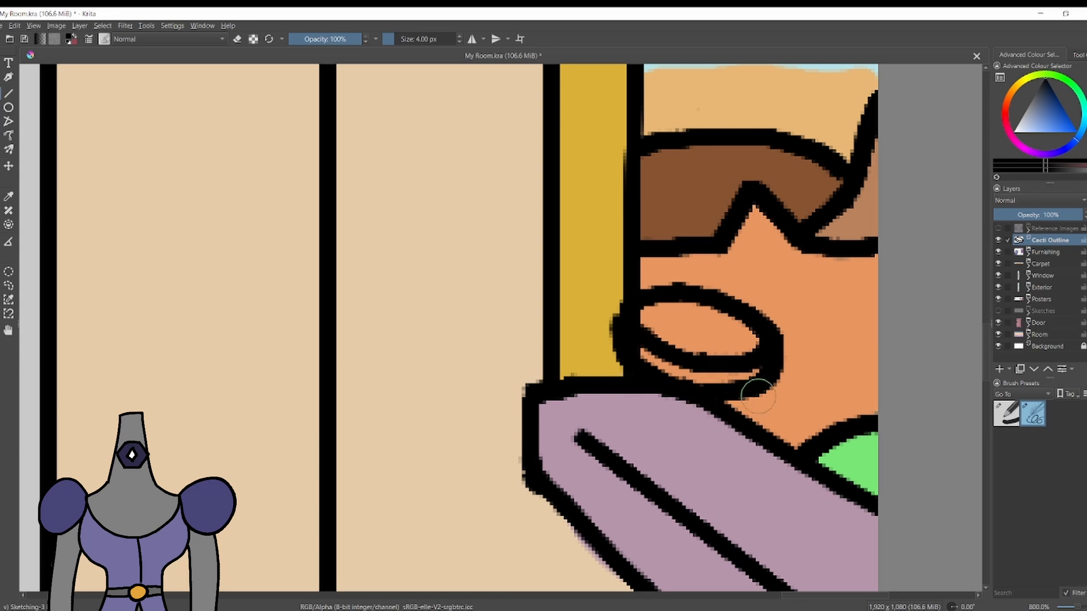
Outline the tapered pot body below the rim and a one-armed cactus rising from the pot's opening.
drag(769, 382, 746, 415)
mouse_move(636, 385)
mouse_down()
mouse_move(719, 435)
mouse_move(646, 411)
mouse_move(629, 388)
mouse_move(711, 433)
mouse_up()
key(ctrl+z)
key(ctrl+z)
drag(641, 392, 735, 427)
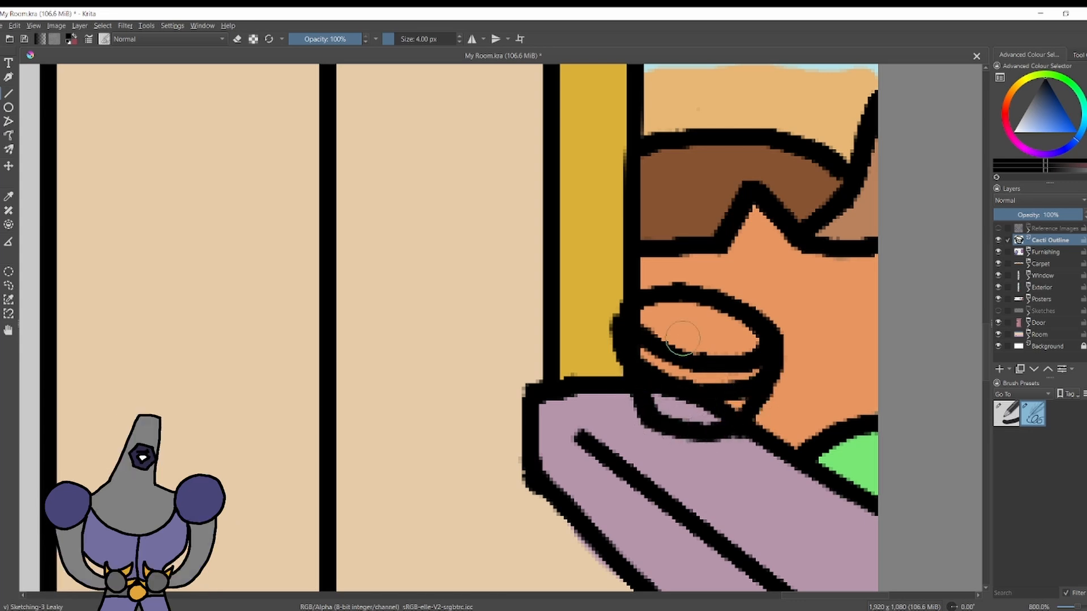
mouse_move(682, 339)
mouse_down()
mouse_move(668, 306)
mouse_move(668, 198)
mouse_move(736, 266)
mouse_move(679, 336)
mouse_up()
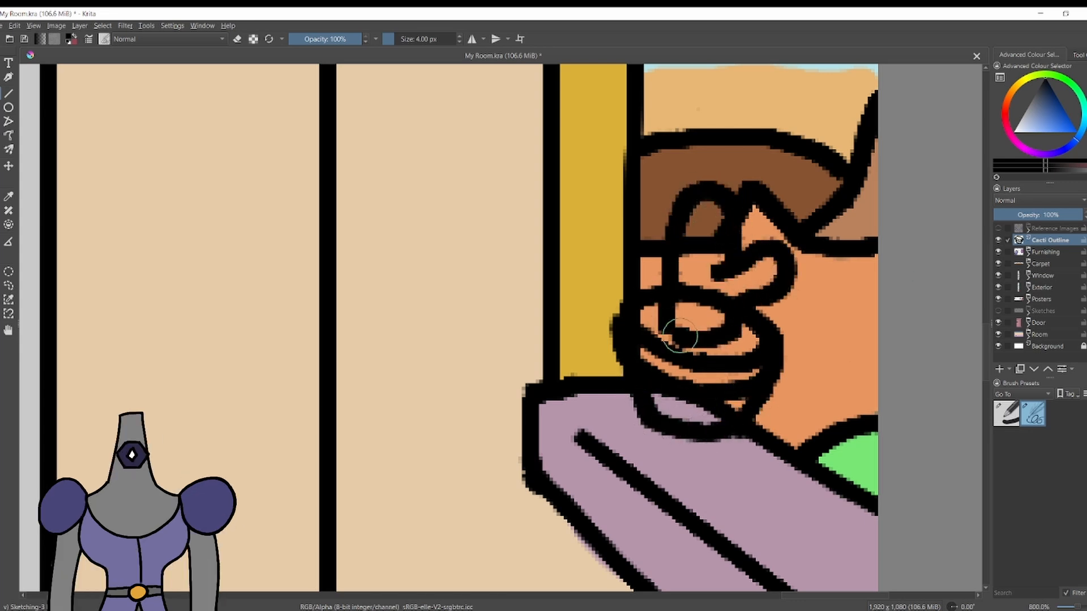
Add a paint layer named Cacti Colour beneath the Cacti Outline layer.
key(Insert)
double_click(1052, 251)
text(Cacti C)
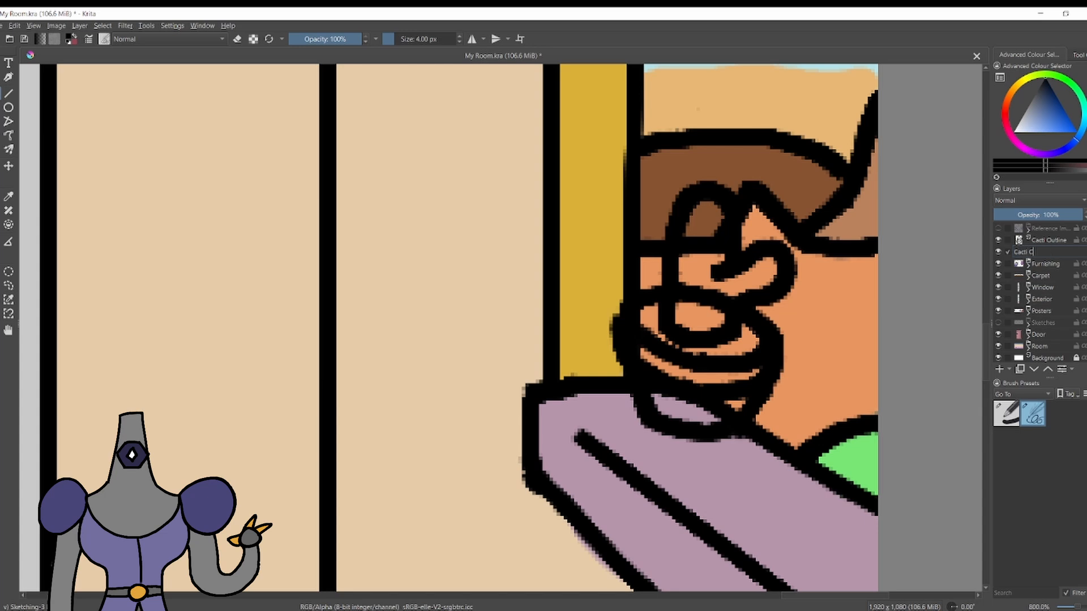
text(olour)
key(Return)
Paint the cactus pot's rim and body orange with the Basic-1 brush.
click(1006, 110)
click(1051, 126)
click(1011, 91)
drag(636, 345, 695, 376)
click(1005, 414)
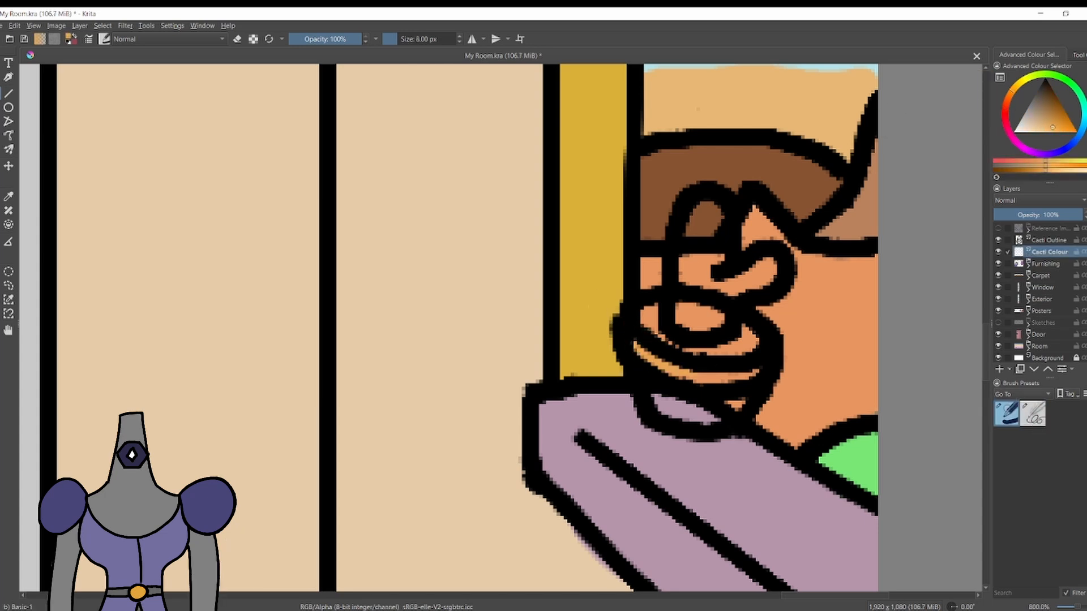
click(1064, 126)
mouse_move(642, 346)
mouse_down()
mouse_move(623, 339)
mouse_move(708, 401)
mouse_up()
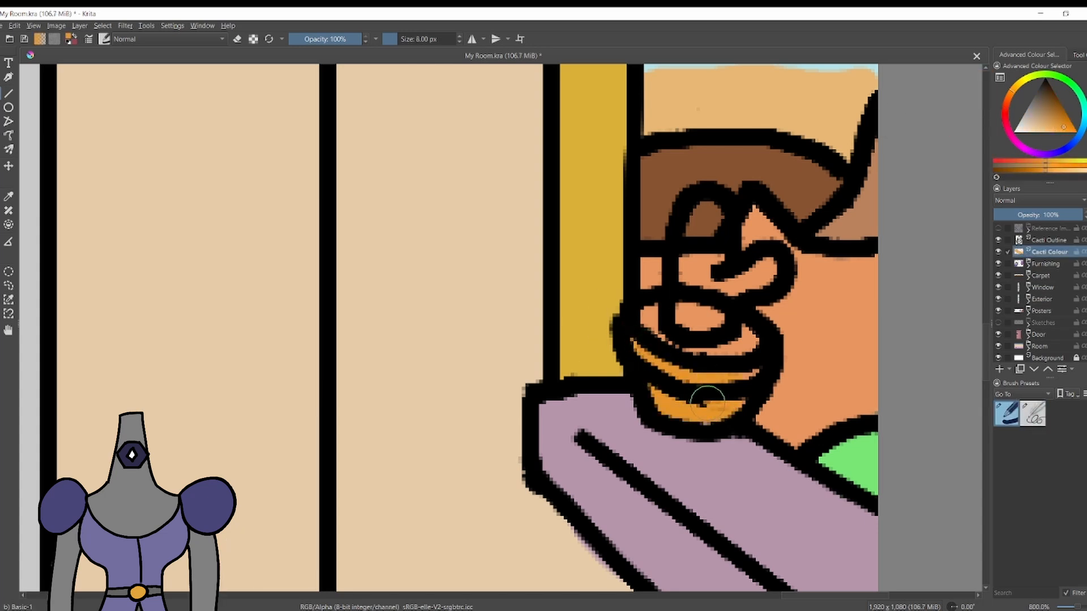
Paint the soil inside the pot dark brown and the cactus bright green.
click(1043, 101)
drag(650, 318, 746, 341)
click(1067, 80)
click(1049, 127)
mouse_move(694, 313)
mouse_down()
mouse_move(722, 298)
mouse_move(704, 226)
mouse_up()
Erase the pot rim lines that cross the cactus on the Cacti Outline layer.
click(1049, 240)
key(e)
drag(695, 294, 699, 298)
key(ctrl+z)
key(e)
ctrl+click(730, 232)
Dot dark green spines over the cactus stem and arm with a 1 px brush.
key(bracketleft)
key(bracketleft)
key(bracketleft)
key(bracketleft)
key(bracketleft)
key(bracketleft)
key(bracketleft)
click(1042, 106)
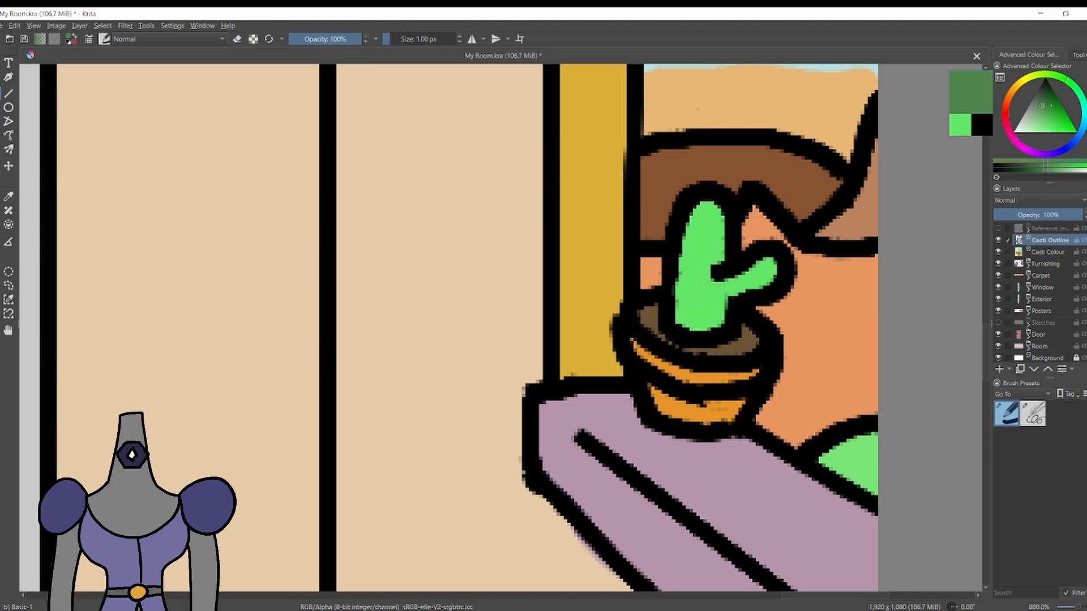
click(697, 235)
click(714, 248)
scroll(709, 211, down, 7)
drag(710, 212, 782, 249)
scroll(782, 249, up, 1)
scroll(780, 308, up, 1)
scroll(962, 337, down, 1)
Group the Cacti Outline and Cacti Colour layers and name the group Cactus.
ctrl+click(1053, 252)
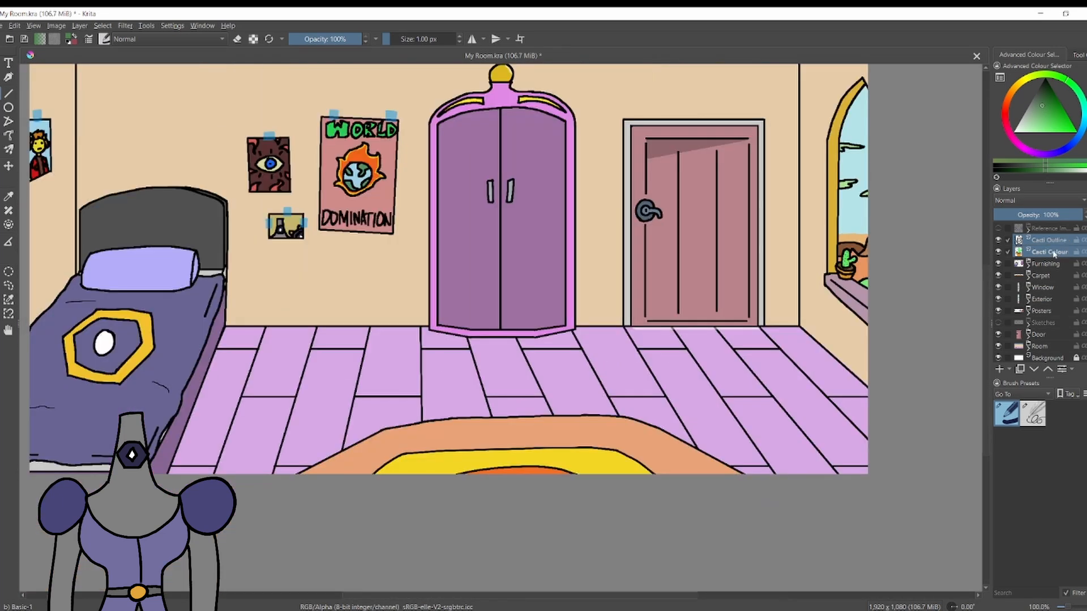
key(ctrl+g)
click(1028, 242)
text(Cactus)
key(Return)
Move the Cactus group so the pot stands on the windowsill.
scroll(904, 253, up, 4)
key(t)
drag(663, 295, 681, 320)
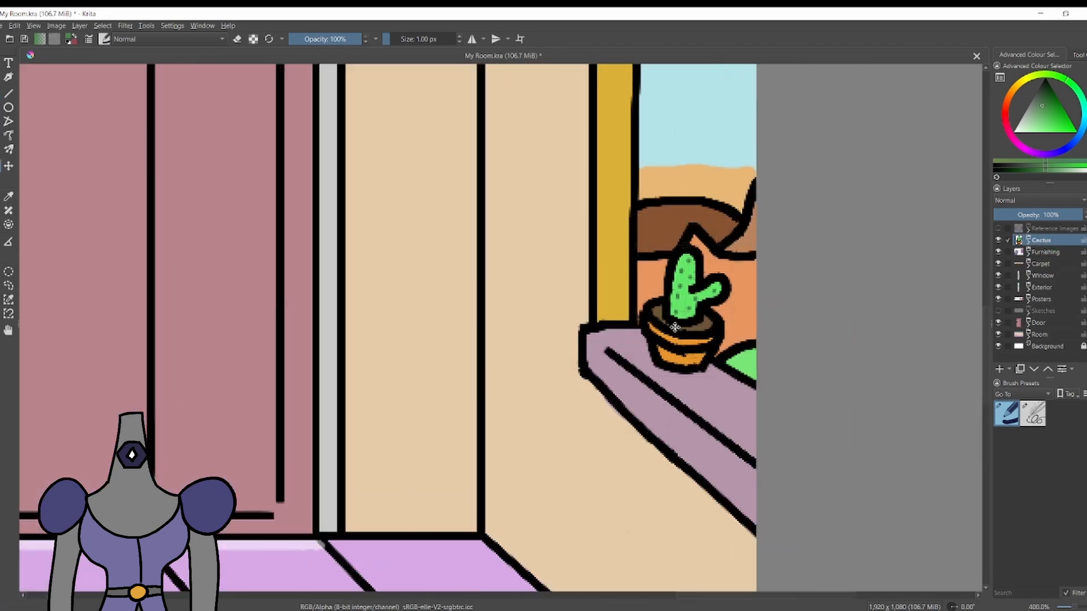
scroll(447, 446, down, 4)
scroll(344, 409, up, 1)
scroll(344, 409, down, 1)
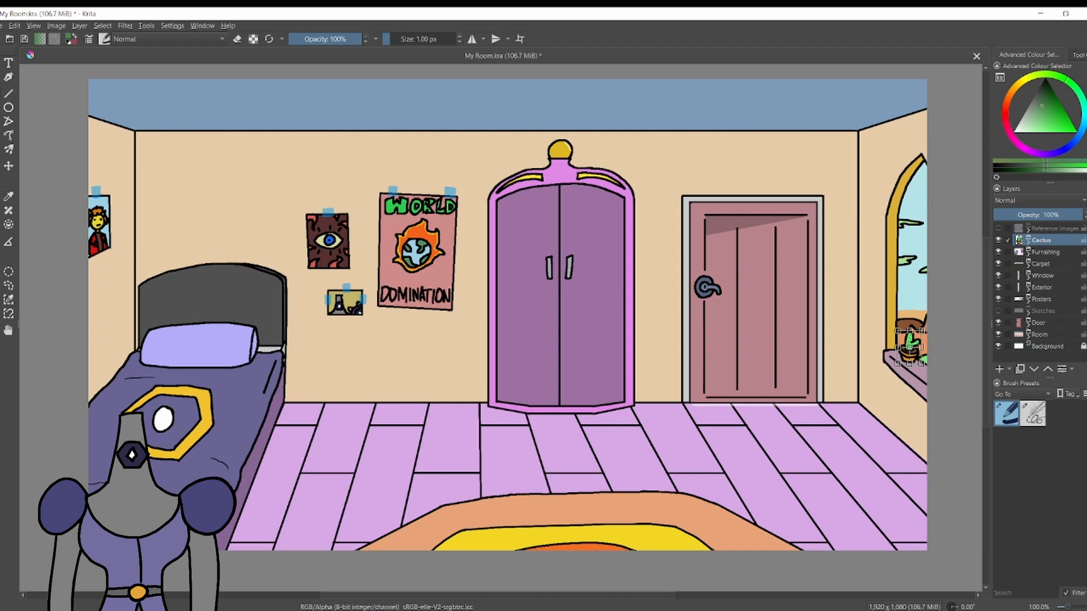
Add a paint layer named Shirt Outline above the Cactus group.
click(999, 370)
double_click(1046, 241)
text(Shirt Outline)
key(Return)
Draw the shirt's collar, upper shoulder line and lower sleeve in black on the floor before the door.
scroll(757, 432, down, 1)
drag(756, 432, 560, 373)
scroll(561, 373, up, 4)
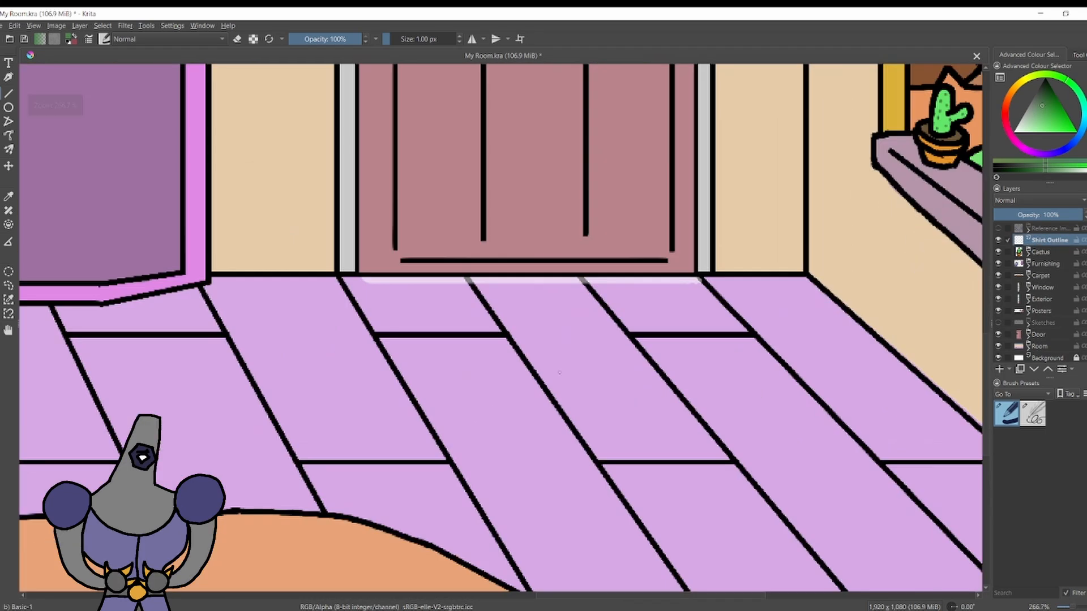
click(1032, 414)
ctrl+click(806, 224)
mouse_move(495, 398)
mouse_down()
mouse_move(535, 373)
mouse_move(566, 325)
mouse_move(674, 309)
mouse_up()
key(ctrl+z)
mouse_move(512, 406)
mouse_down()
mouse_move(497, 461)
mouse_move(562, 513)
mouse_up()
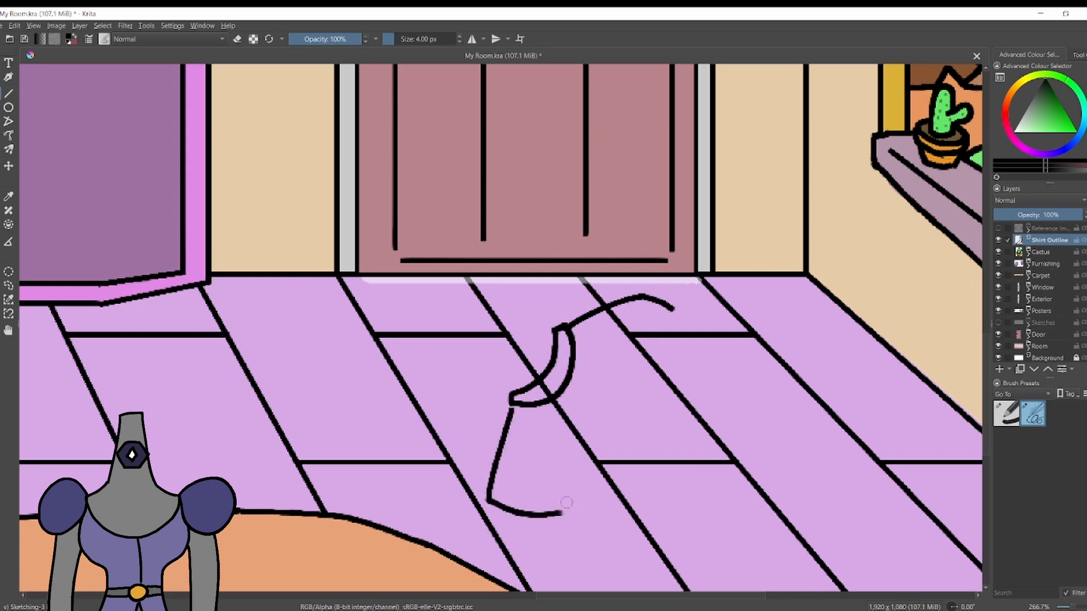
Complete the shirt outline with both sleeve cuffs, the two side edges and the hem.
drag(576, 468, 578, 496)
key(ctrl+z)
drag(695, 321, 654, 343)
mouse_move(654, 343)
mouse_down()
mouse_move(817, 388)
mouse_move(805, 381)
mouse_up()
key(ctrl+z)
drag(574, 483, 668, 541)
drag(667, 542, 797, 407)
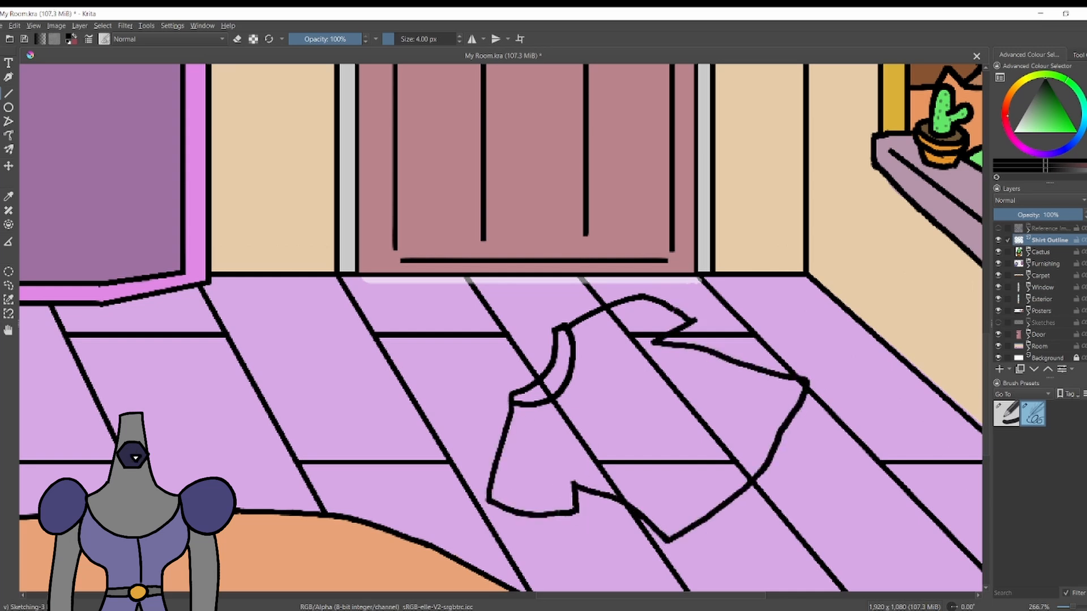
Add a paint layer named Shirt Colour beneath the Shirt Outline layer.
key(Insert)
double_click(1058, 253)
text(Shirt Colo)
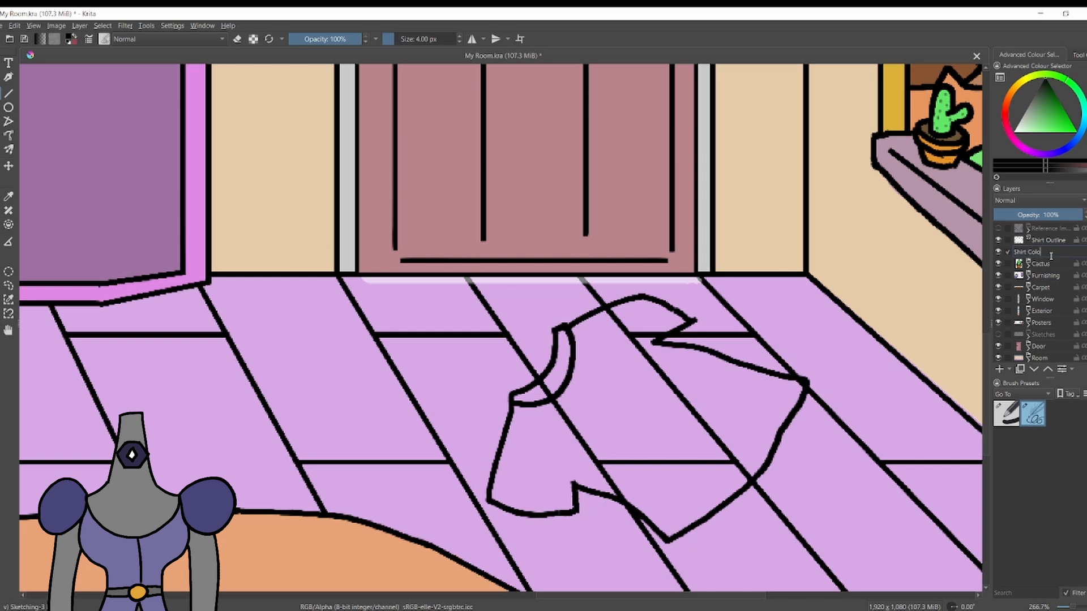
text(ur)
key(Return)
Trace the inside edge of the whole shirt body in dark red with 4 px strokes.
click(1005, 106)
click(1050, 91)
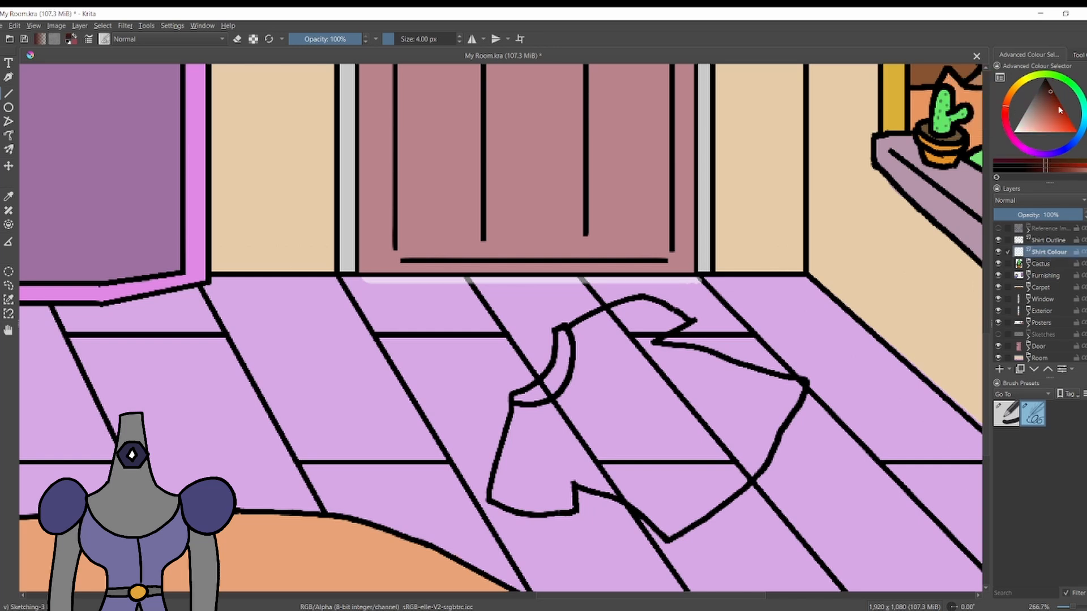
click(1065, 99)
click(1062, 111)
click(1004, 113)
click(1065, 99)
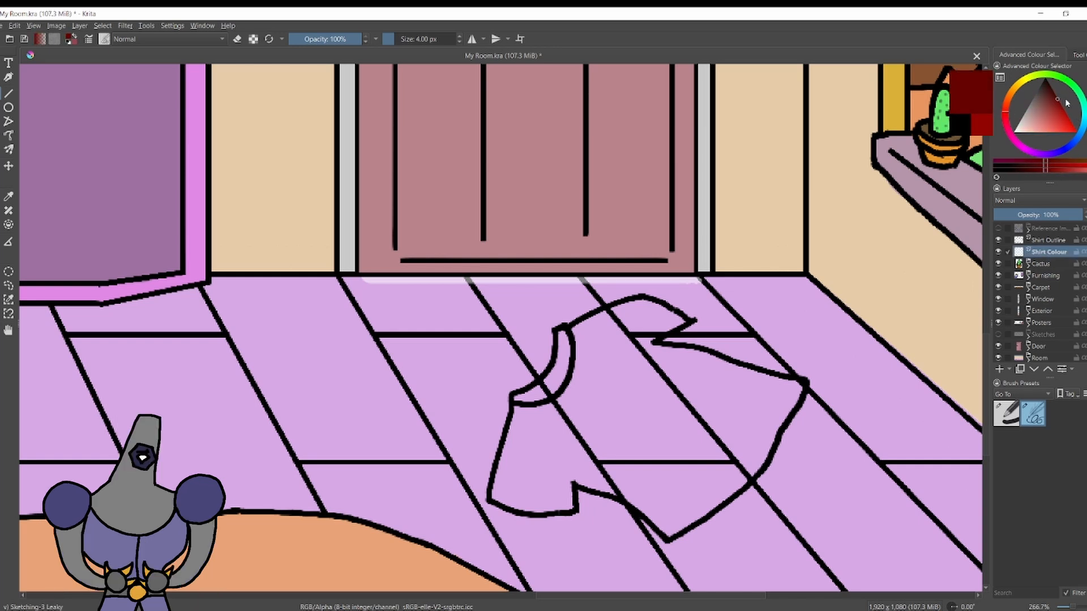
drag(490, 501, 517, 407)
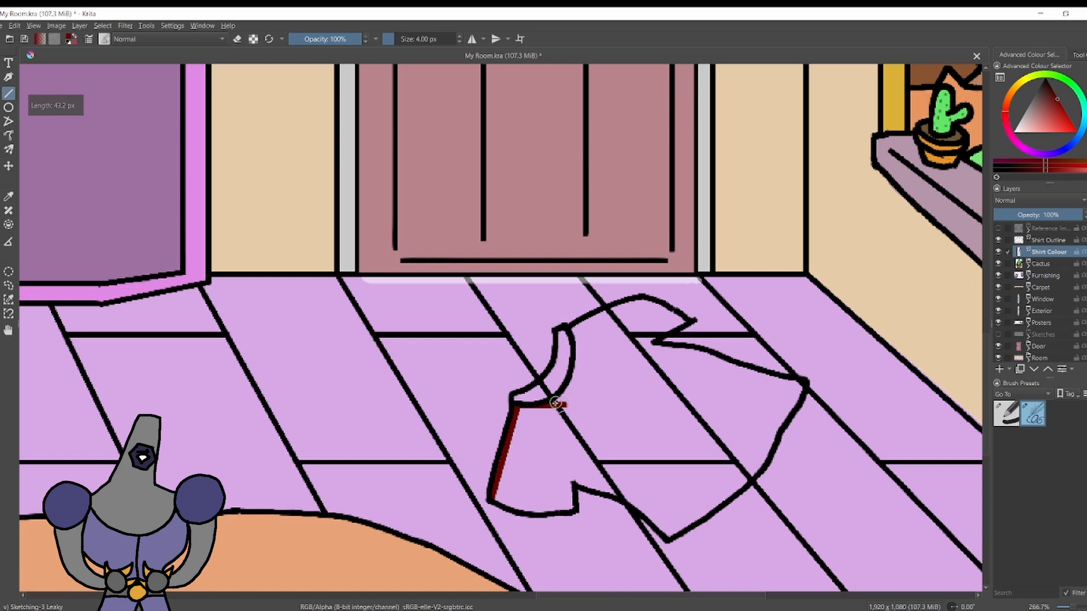
drag(568, 327, 638, 300)
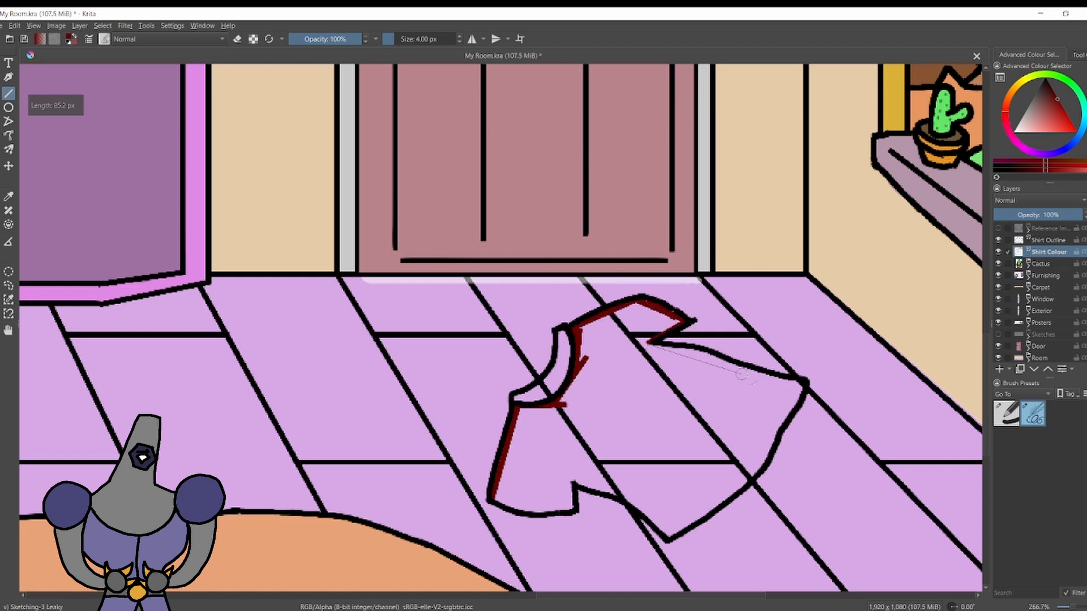
drag(741, 375, 806, 385)
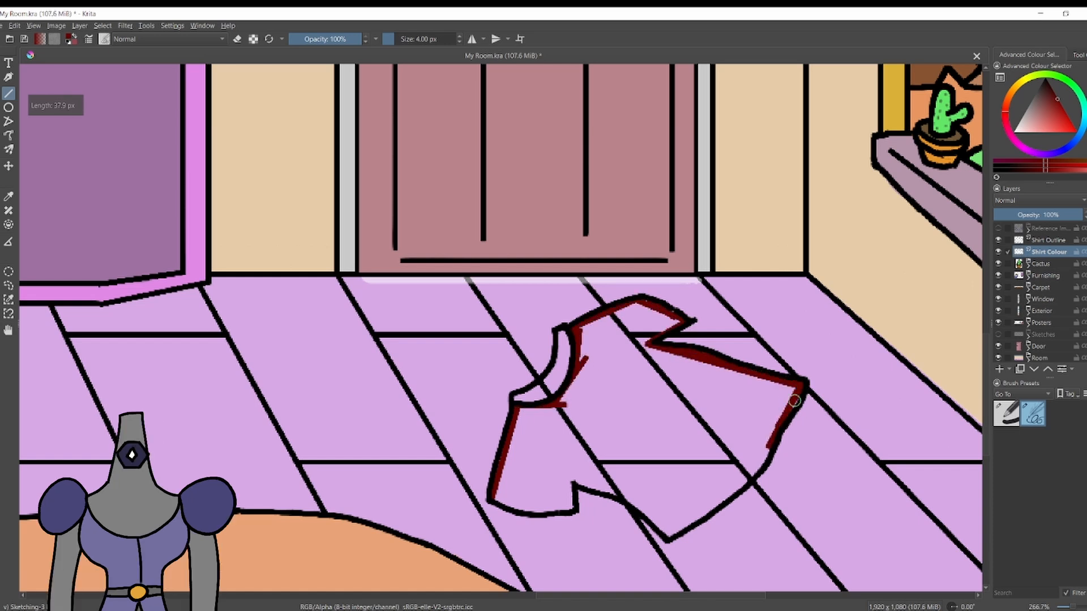
drag(769, 447, 699, 517)
drag(747, 481, 721, 502)
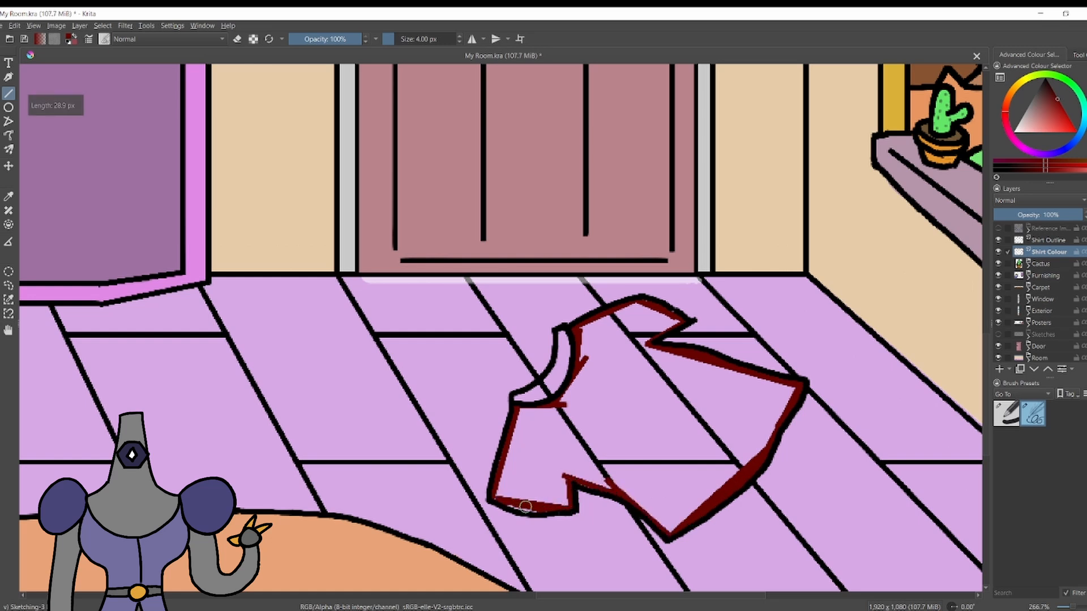
drag(536, 512, 536, 512)
Fill the shirt body with dark red and the collar with bright red.
key(f)
click(623, 409)
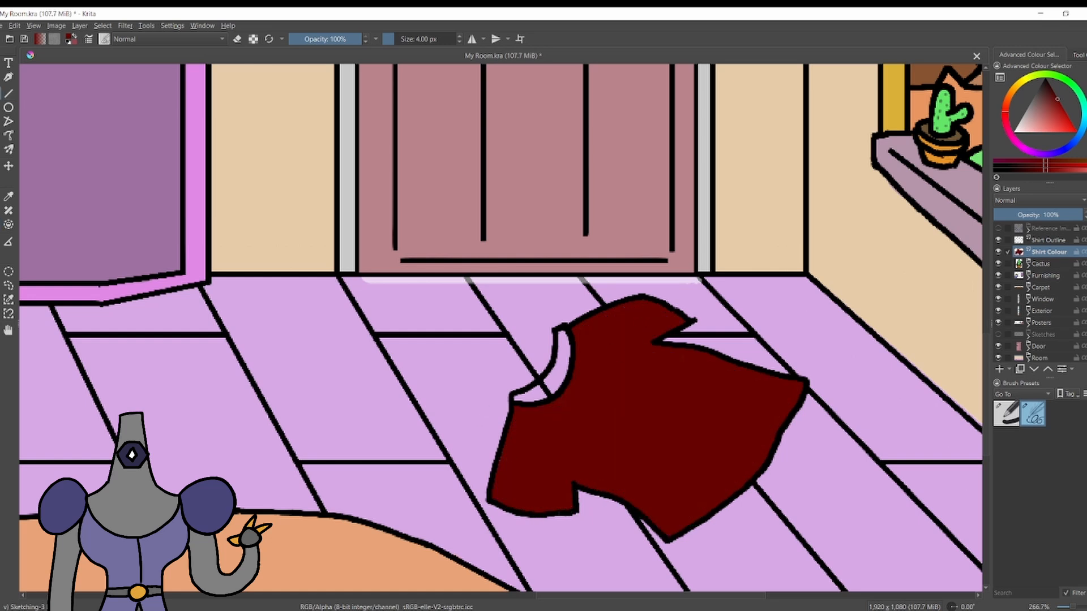
click(1068, 124)
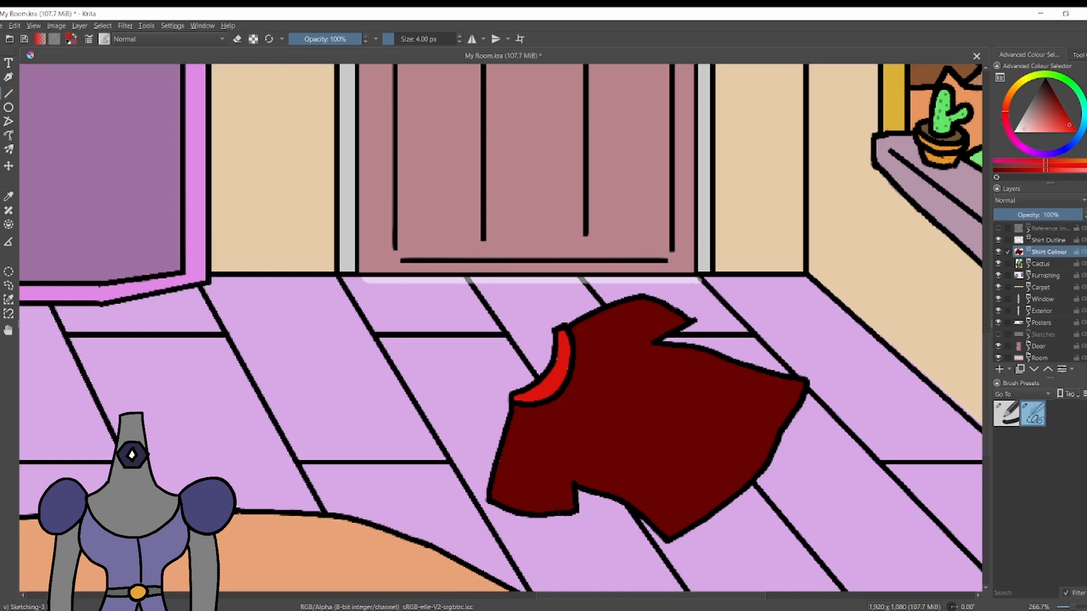
Outline a skull shape in white with the 4 px brush on the shirt's chest and fill it white.
click(1014, 132)
mouse_move(585, 423)
mouse_down()
mouse_move(668, 395)
mouse_move(659, 448)
mouse_up()
key(slash)
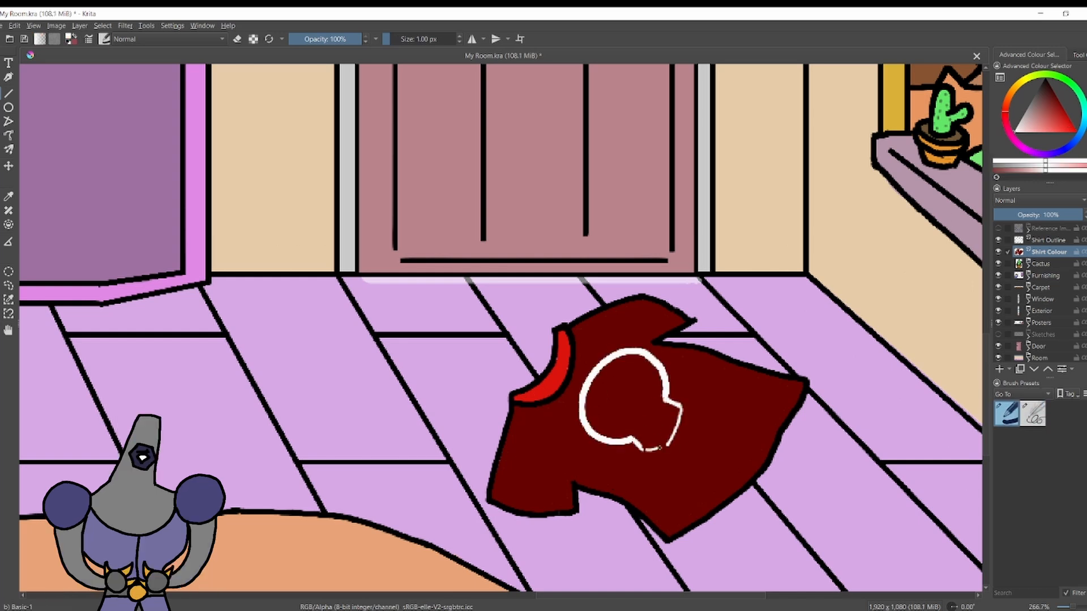
key(ctrl+z)
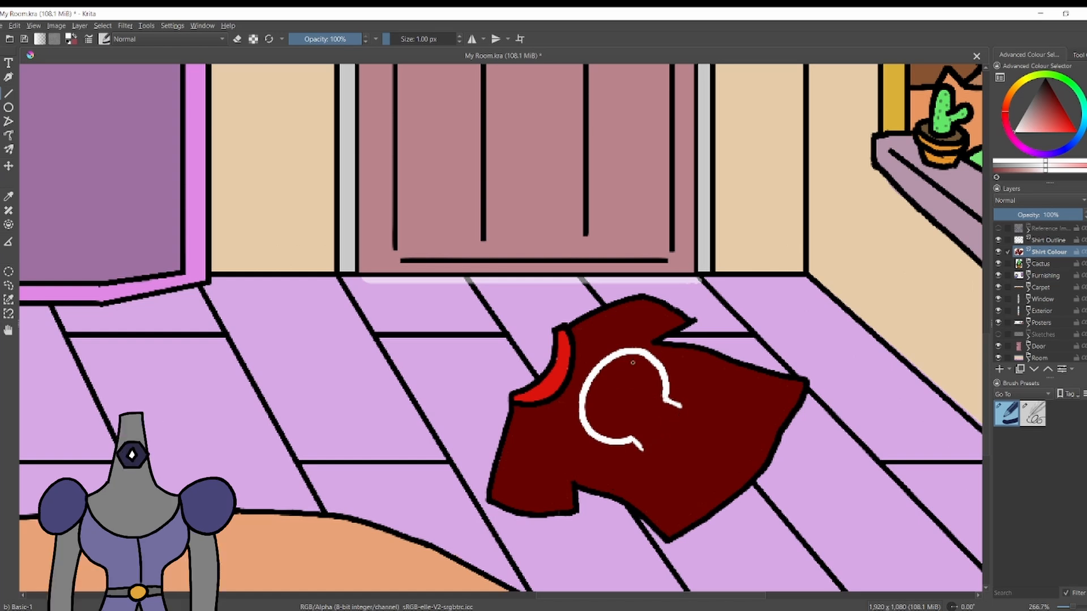
key(ctrl+z)
key(slash)
drag(660, 375, 644, 435)
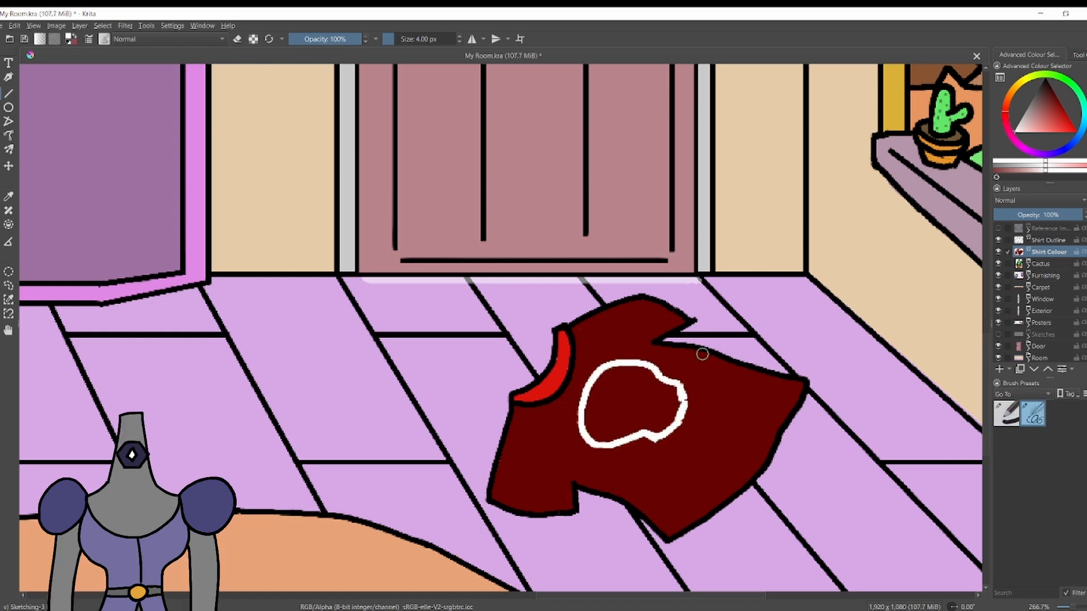
key(f)
click(641, 406)
Draw the skull's eyes, nose and teeth in black with the 1 px Basic-1 brush.
key(b)
key(slash)
key(x)
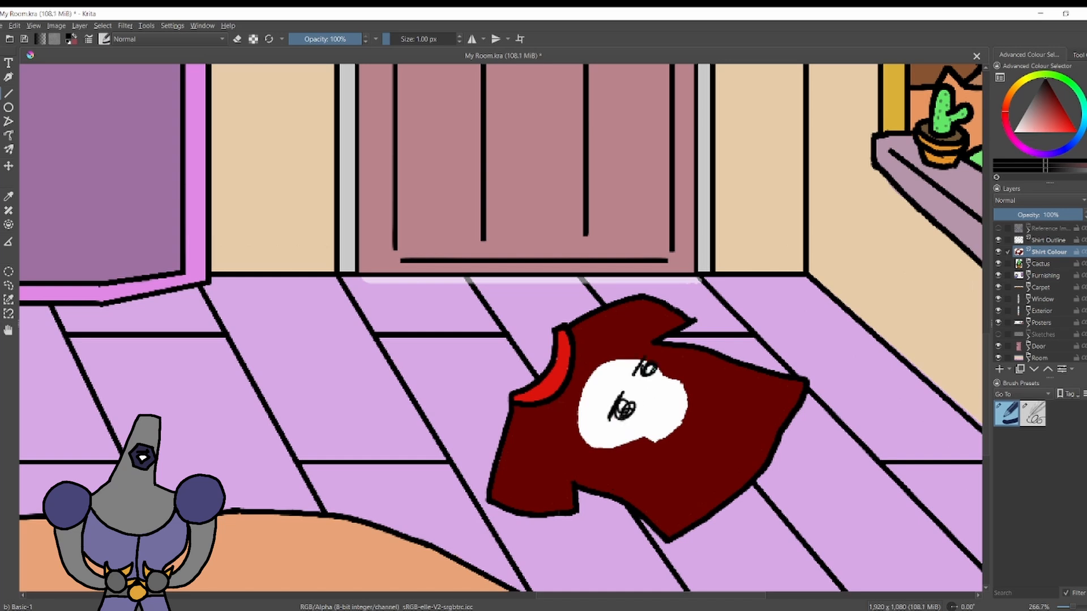
drag(643, 365, 688, 396)
Sample the shirt's dark red and draw a small crack into the top of the skull.
key(e)
key(p)
click(571, 400)
key(b)
drag(580, 400, 598, 396)
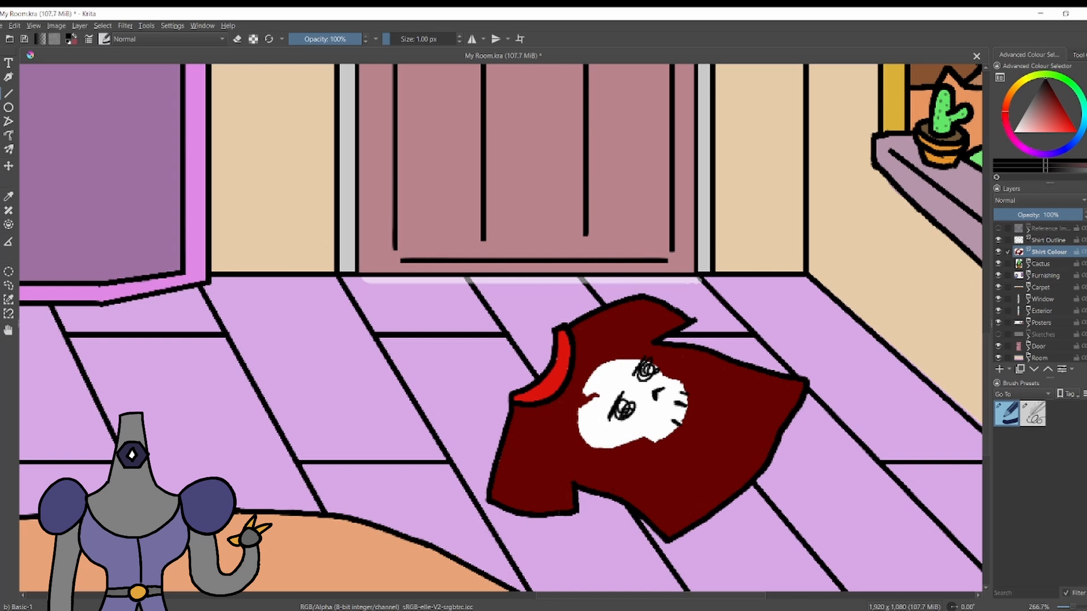
Hand-letter SKULL in black along the shirt beneath the skull.
mouse_move(636, 482)
mouse_down()
mouse_move(674, 504)
mouse_move(750, 387)
mouse_up()
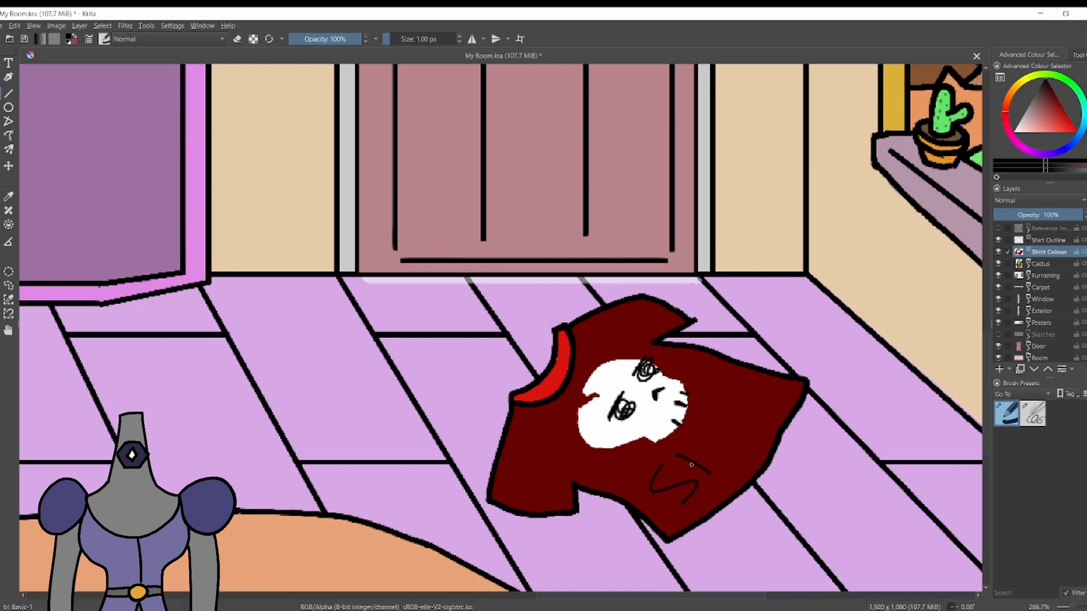
drag(691, 464, 769, 399)
scroll(792, 303, down, 3)
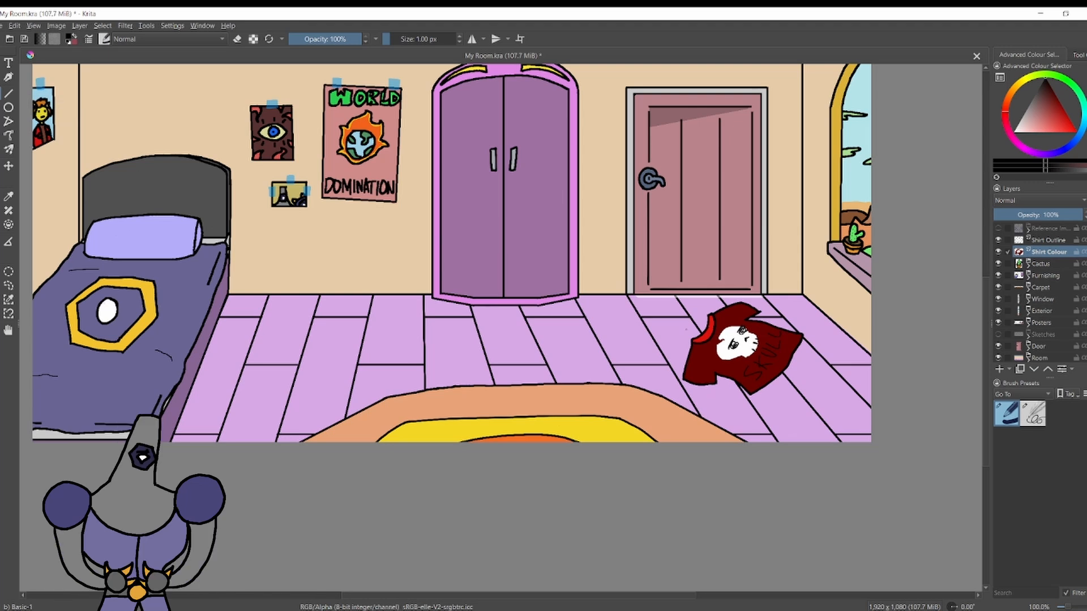
Group the Shirt Outline and Shirt Colour layers and name the group Band Shirt.
scroll(755, 331, up, 3)
key(ctrl+t)
key(ctrl+g)
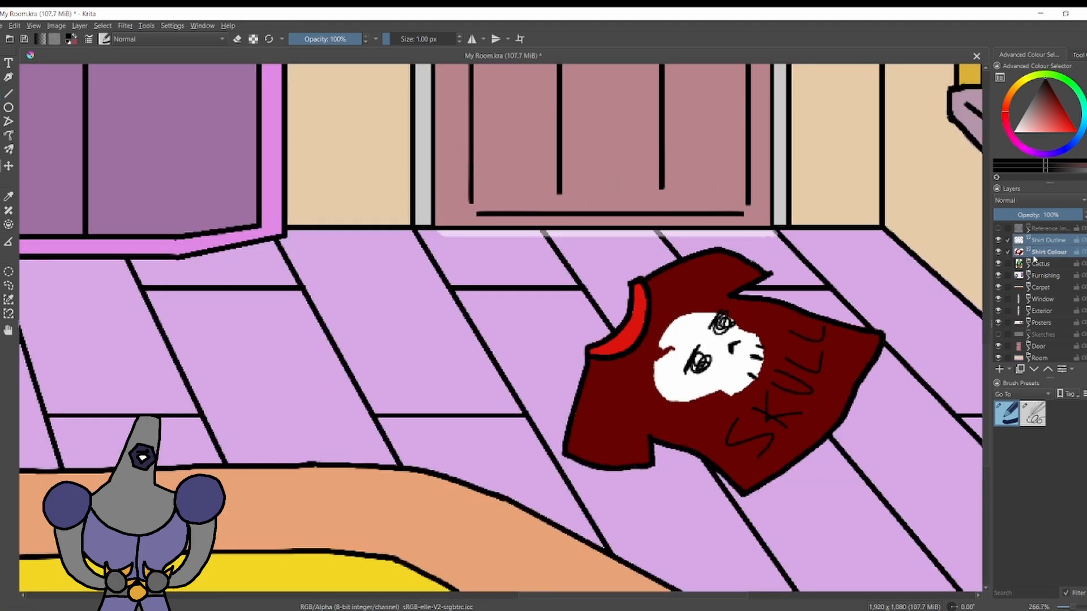
text(Band Shirt)
key(Return)
Transform the band shirt by squashing its height and skewing it so it lies flatter on the floor.
key(ctrl+t)
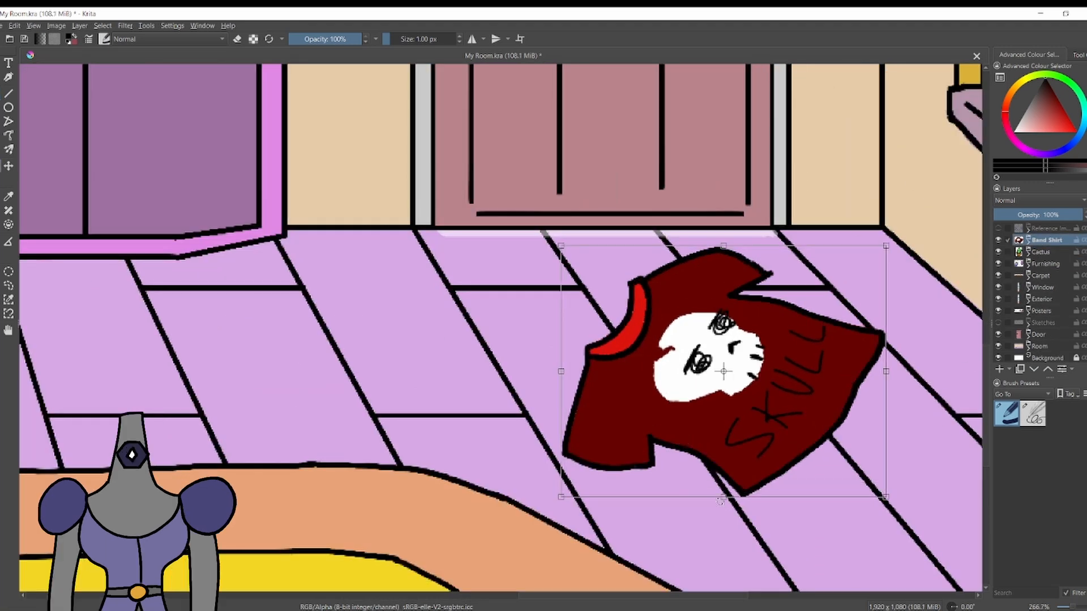
scroll(734, 420, down, 3)
drag(741, 457, 803, 462)
drag(807, 445, 809, 461)
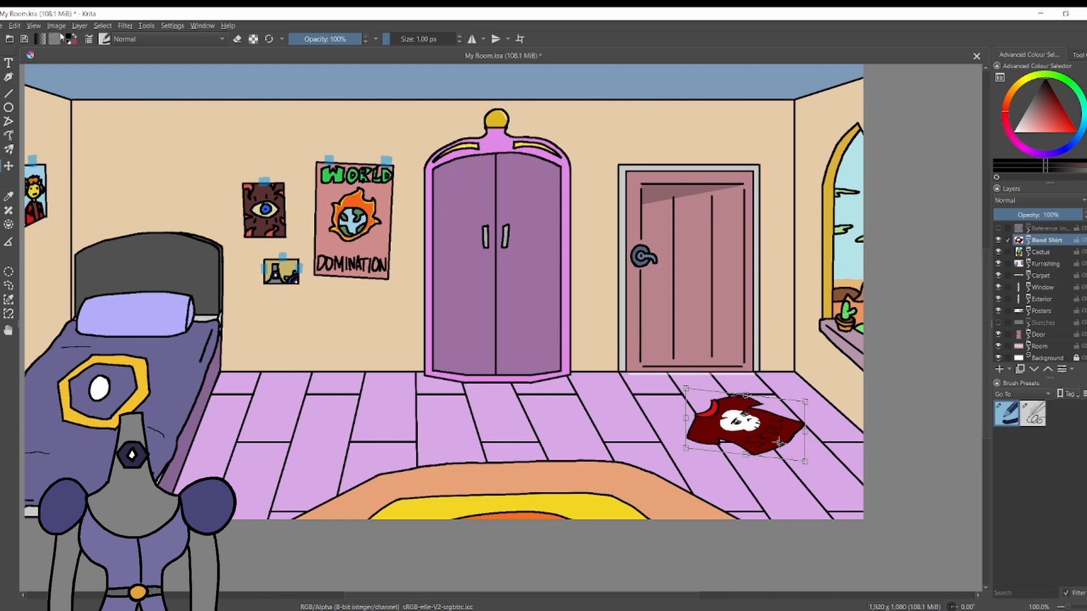
click(2, 62)
scroll(614, 336, down, 1)
scroll(313, 343, up, 1)
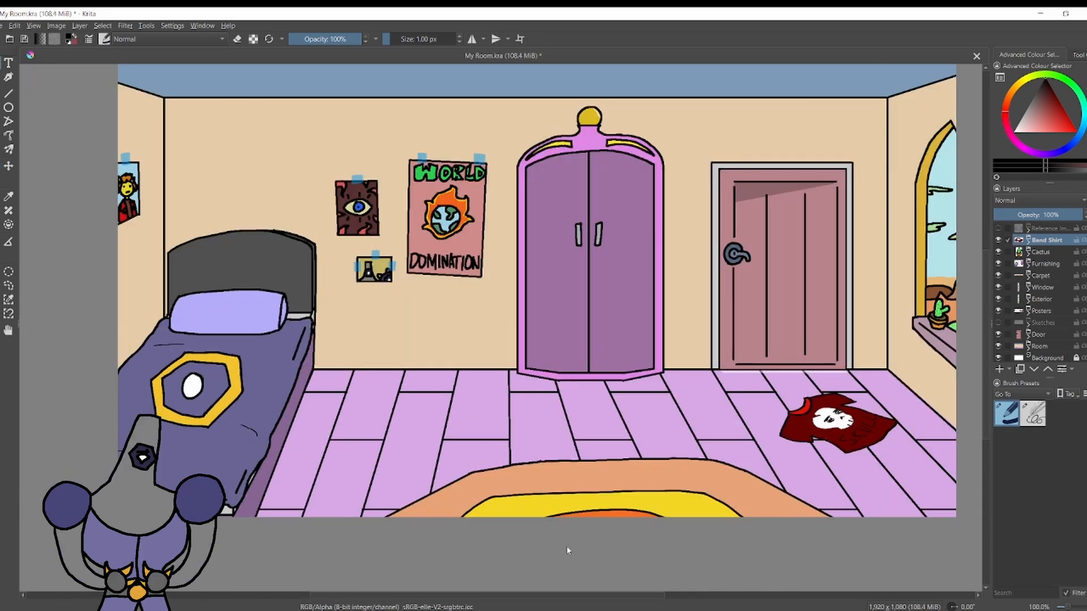
Add a new layer above Band Shirt and name it Toy Outline.
click(999, 369)
double_click(1044, 242)
text(ToyOutline)
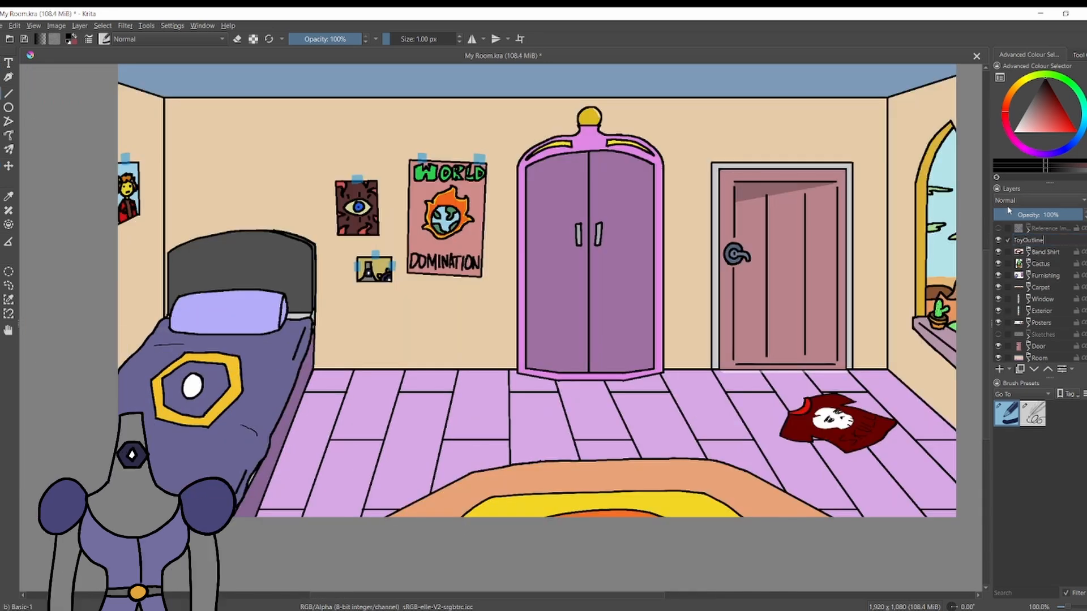
key(Return)
Draw a small hippo toy on the bedspread with the 4 px sketching brush, adding a fine 1 px line beneath its ears.
click(1032, 414)
scroll(83, 443, up, 3)
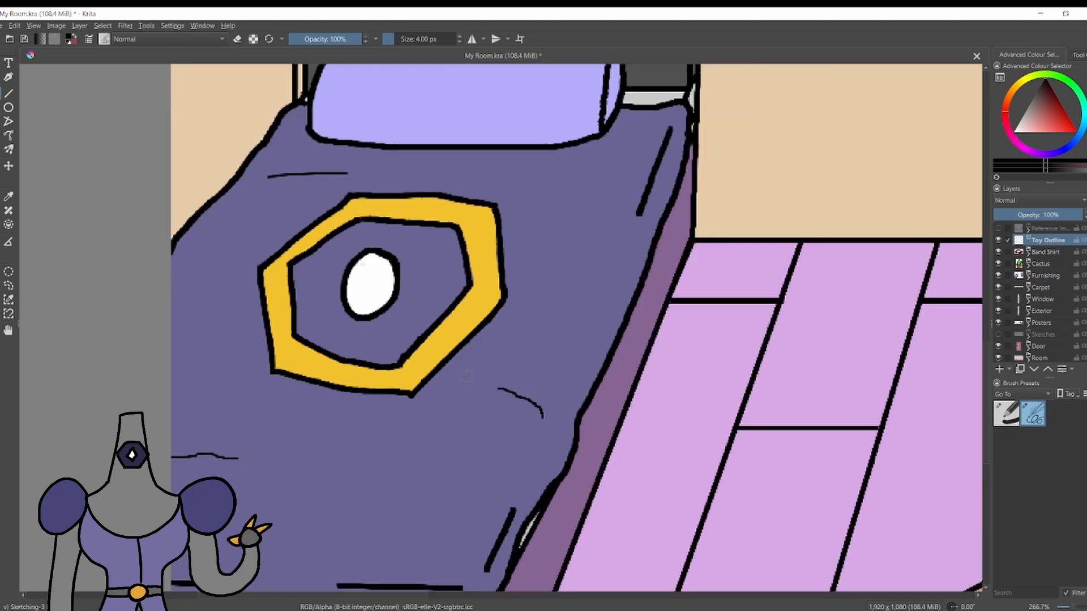
drag(316, 425, 326, 494)
drag(361, 419, 375, 434)
drag(390, 424, 454, 471)
key(ctrl+z)
drag(417, 441, 473, 496)
drag(325, 494, 362, 498)
drag(357, 501, 389, 498)
drag(325, 498, 429, 490)
drag(410, 506, 408, 508)
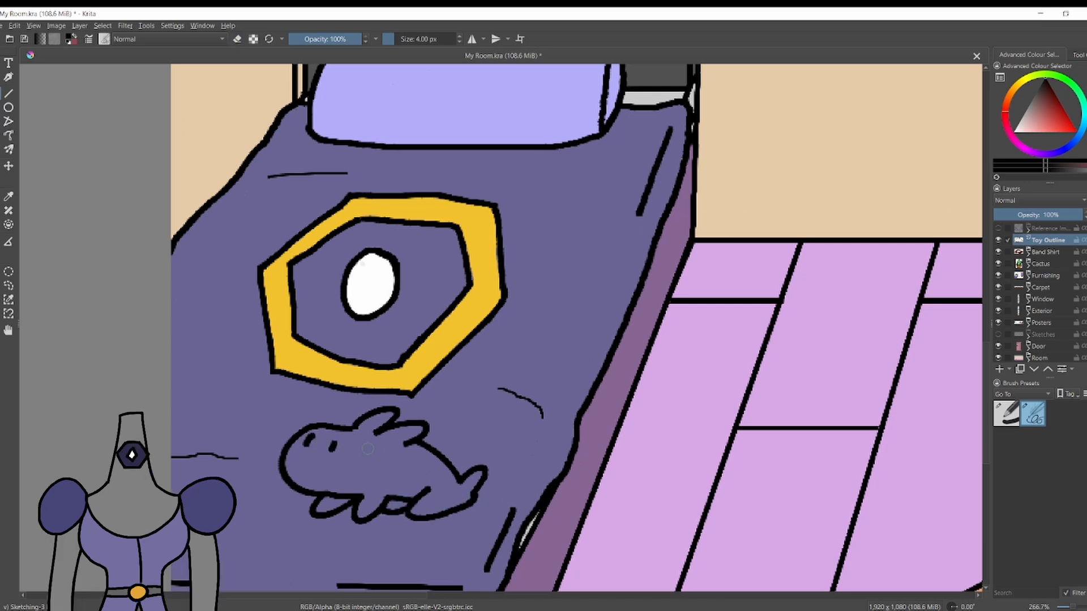
key(slash)
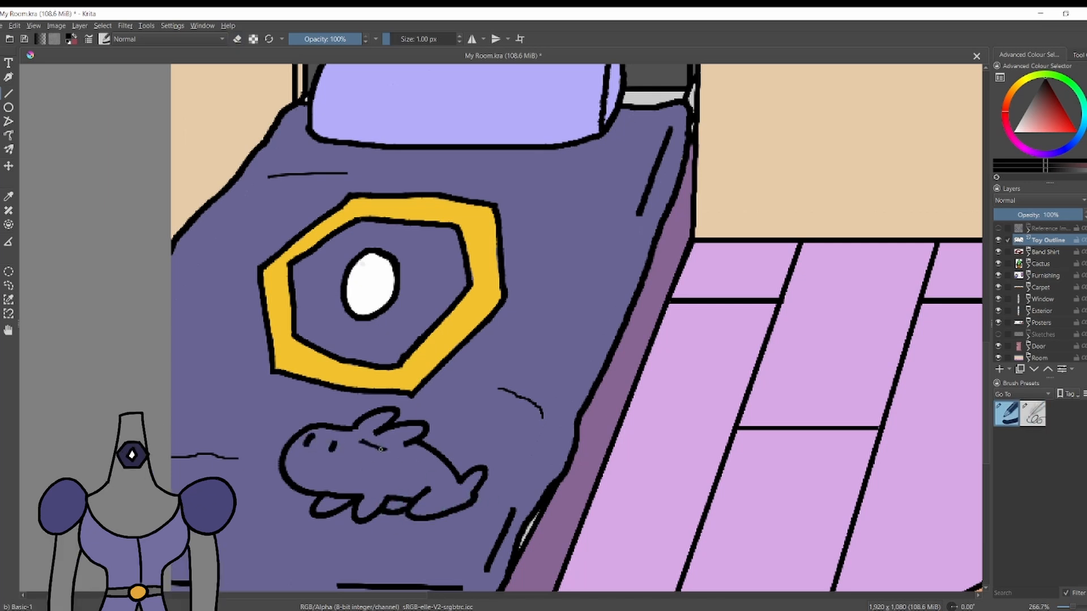
Add a layer beneath Toy Outline and name it Toy Colour.
click(1050, 251)
key(Insert)
double_click(1050, 251)
text(Toy Colour)
key(Return)
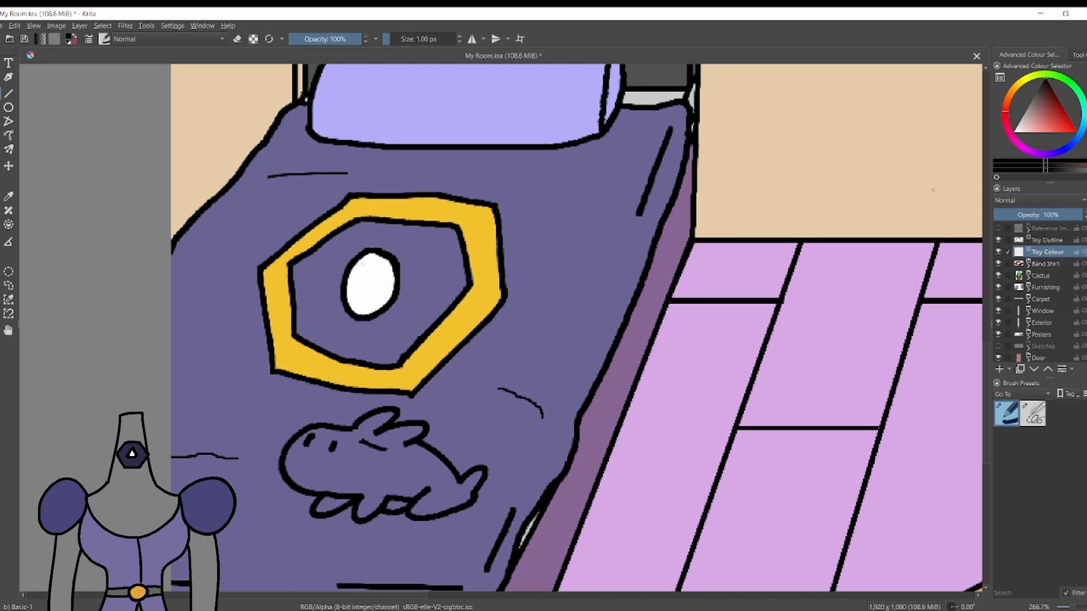
Paint the hippo toy grey-blue with the Basic-1 brush at 8 px, erasing colour that spills past the outline.
click(1078, 136)
click(1032, 112)
key(bracketright)
key(bracketright)
key(bracketright)
key(bracketright)
key(bracketright)
key(bracketright)
key(bracketright)
key(bracketright)
key(bracketright)
key(bracketright)
key(bracketright)
key(bracketright)
key(bracketright)
key(bracketright)
key(bracketright)
key(bracketright)
key(bracketright)
key(bracketright)
key(bracketright)
mouse_move(320, 448)
mouse_down()
mouse_move(310, 471)
mouse_move(367, 502)
mouse_move(445, 496)
mouse_move(396, 442)
mouse_move(339, 431)
mouse_move(334, 504)
mouse_move(348, 508)
mouse_up()
key(e)
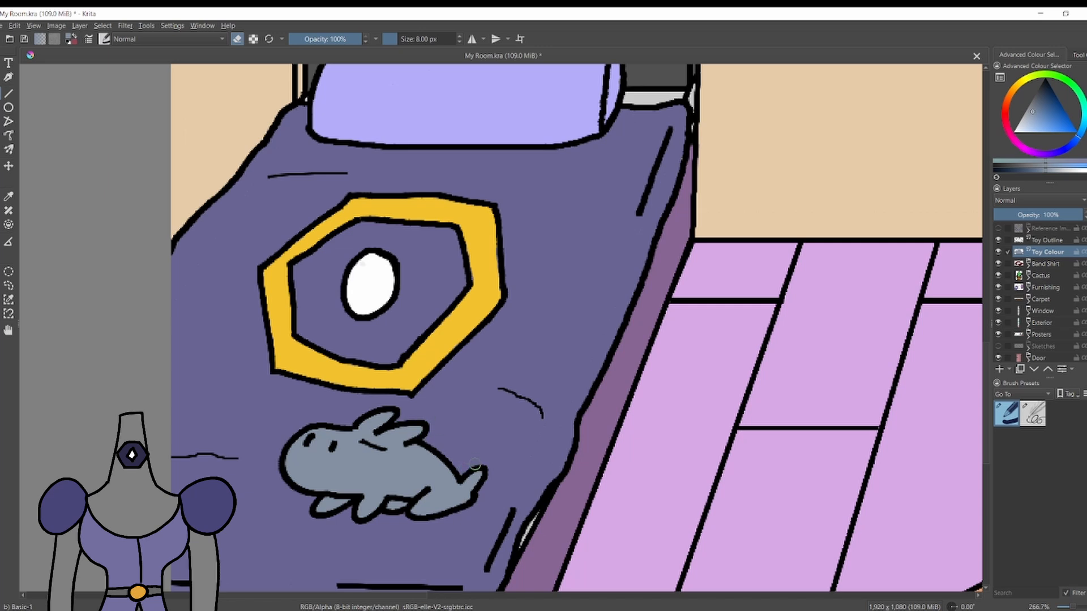
Draw the hippo's curved mouth in black at 1 px on the Toy Outline layer.
click(1048, 240)
click(1045, 79)
key(e)
key(bracketleft)
key(bracketleft)
key(bracketleft)
key(bracketleft)
key(bracketleft)
key(bracketleft)
key(bracketleft)
drag(293, 468, 354, 477)
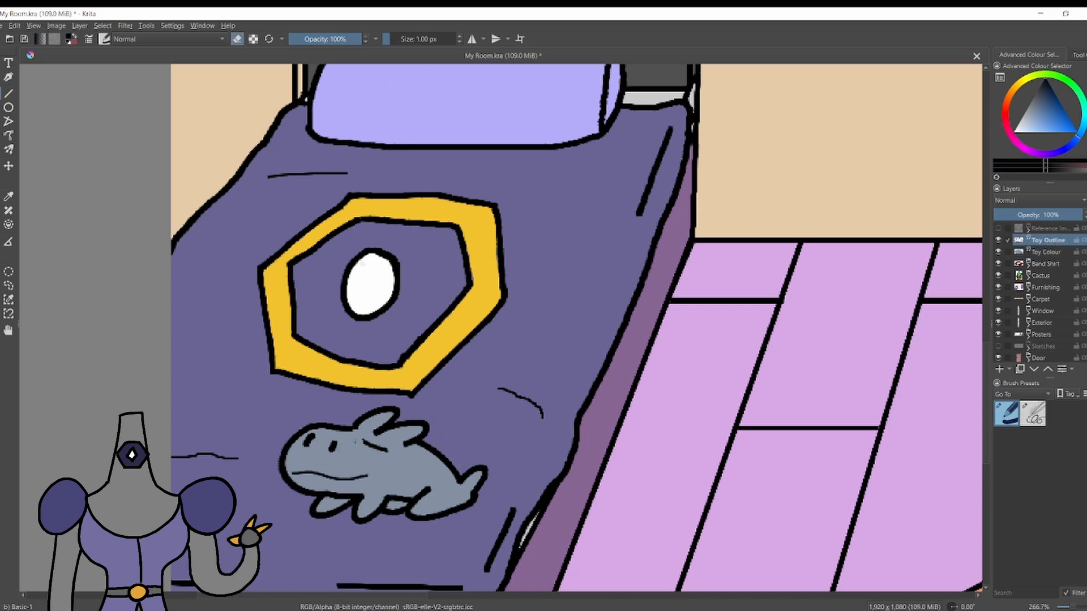
Group the Toy Outline and Toy Colour layers and name the group Hippo.
scroll(240, 197, down, 8)
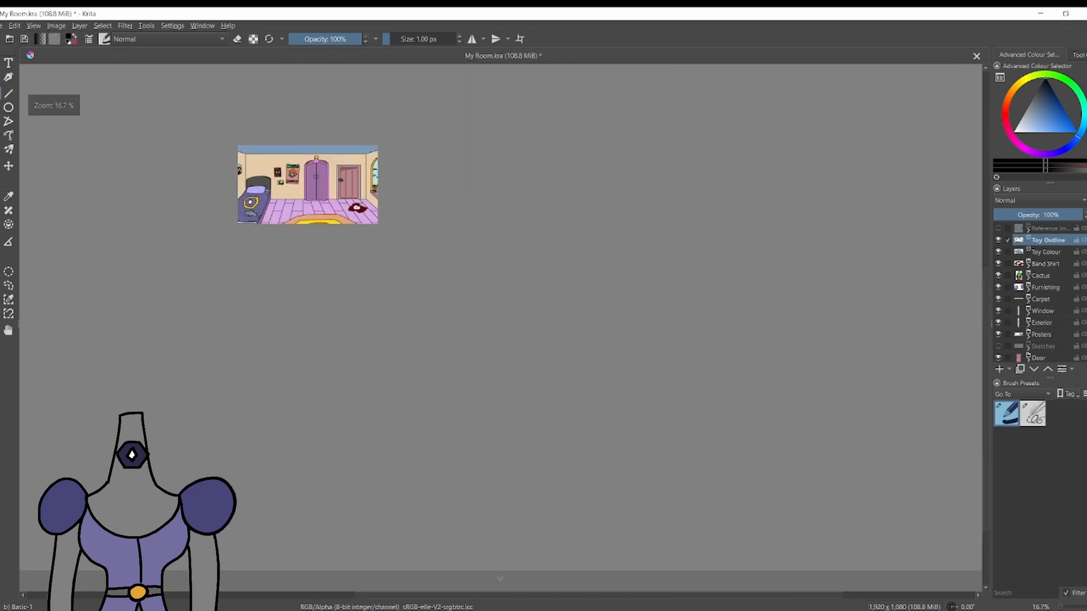
scroll(277, 154, up, 7)
key(ctrl+e)
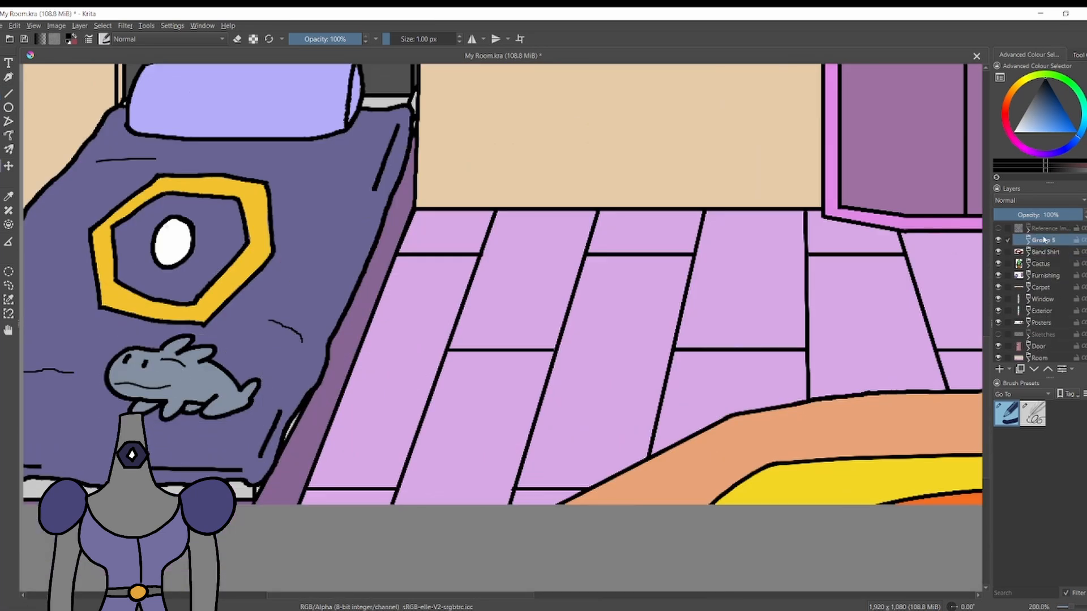
double_click(1044, 241)
text(Hippo)
key(Return)
Transform the hippo toy with a slight skew so it follows the slope of the bedspread.
key(ctrl+t)
drag(102, 358, 97, 370)
scroll(373, 432, down, 1)
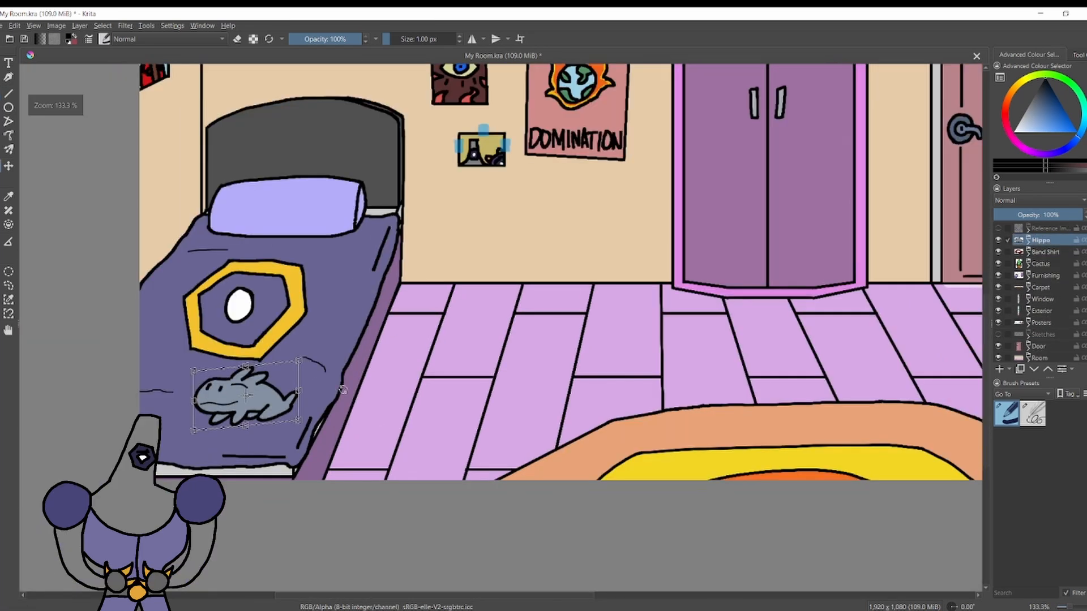
mouse_move(191, 408)
mouse_down()
mouse_move(191, 388)
mouse_move(190, 406)
mouse_up()
scroll(193, 394, up, 2)
scroll(188, 399, down, 1)
scroll(158, 414, down, 1)
click(1, 63)
scroll(63, 262, down, 5)
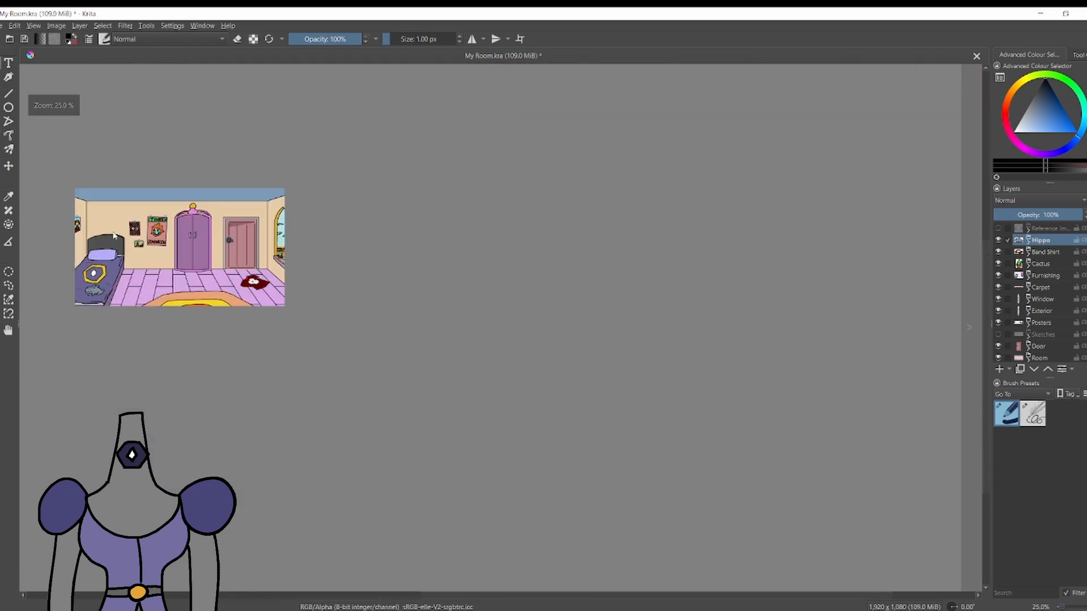
scroll(96, 238, up, 3)
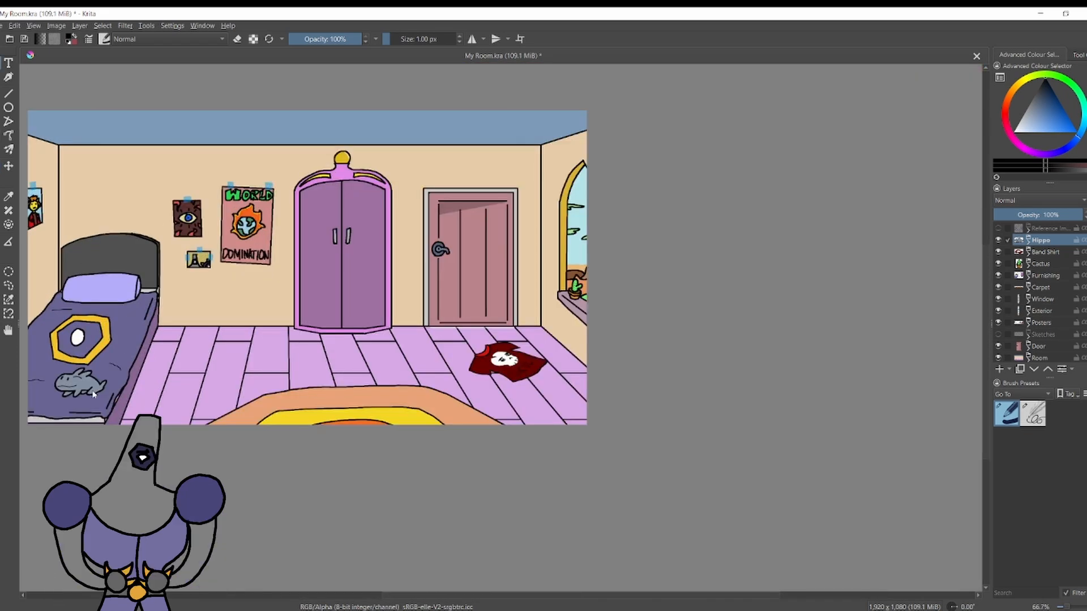
Group the Hippo, Band Shirt and Cactus layers together and name the group Props.
shift+click(1044, 262)
key(ctrl+g)
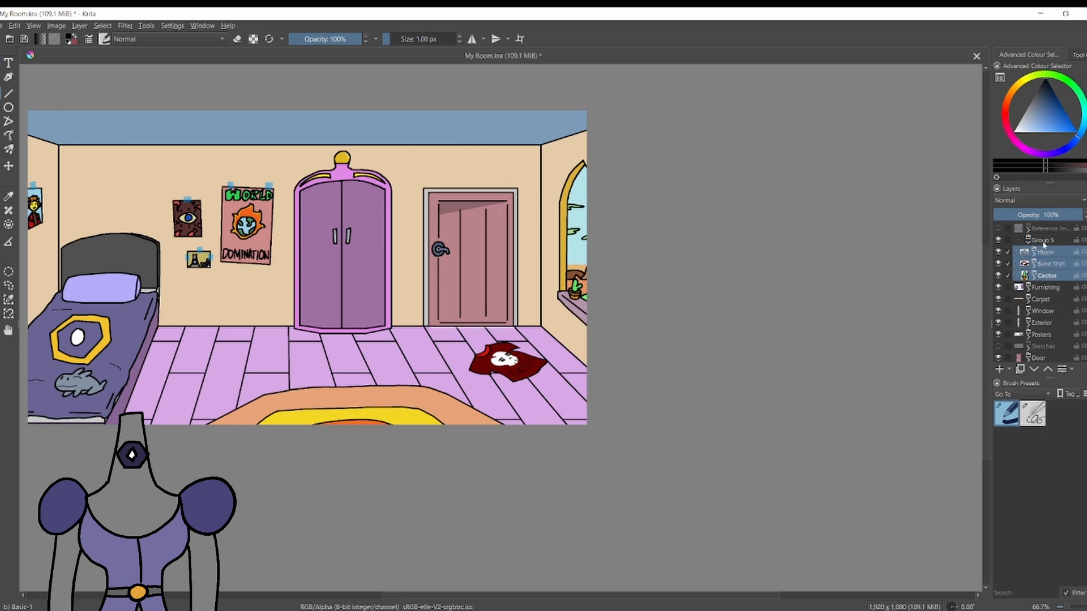
click(1028, 242)
double_click(1043, 240)
text(Props)
key(Return)
Expand the Furnishing group and select its Wardrobe layer.
click(1029, 255)
click(1050, 262)
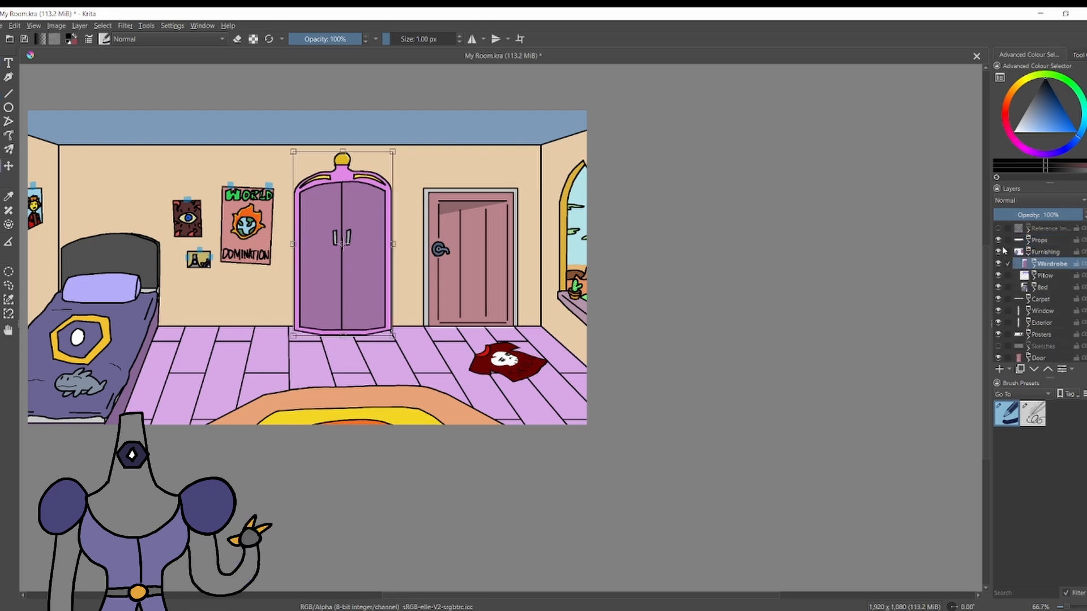